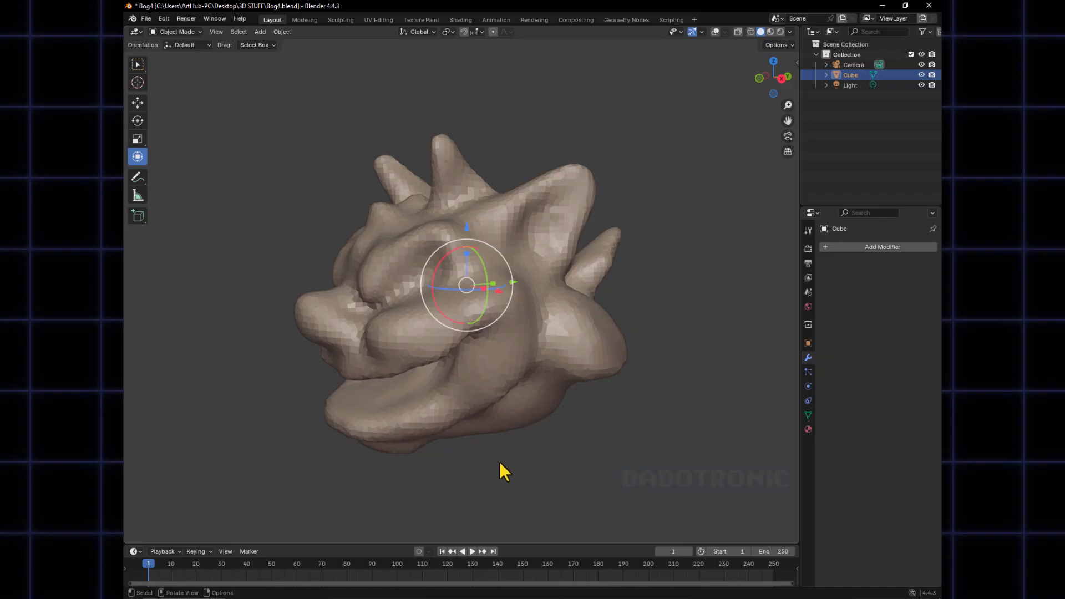
# Switch the sculpted head to Sculpt Mode and back to Object Mode, leaving it deselected
pyautogui.click(558, 419)
pyautogui.moveTo(558, 419)
pyautogui.mouseDown(button='middle')
pyautogui.moveTo(627, 403)
pyautogui.moveTo(568, 424)
pyautogui.moveTo(558, 445)
pyautogui.moveTo(600, 404)
pyautogui.moveTo(516, 401)
pyautogui.moveTo(561, 419)
pyautogui.moveTo(537, 401)
pyautogui.mouseUp(button='middle')
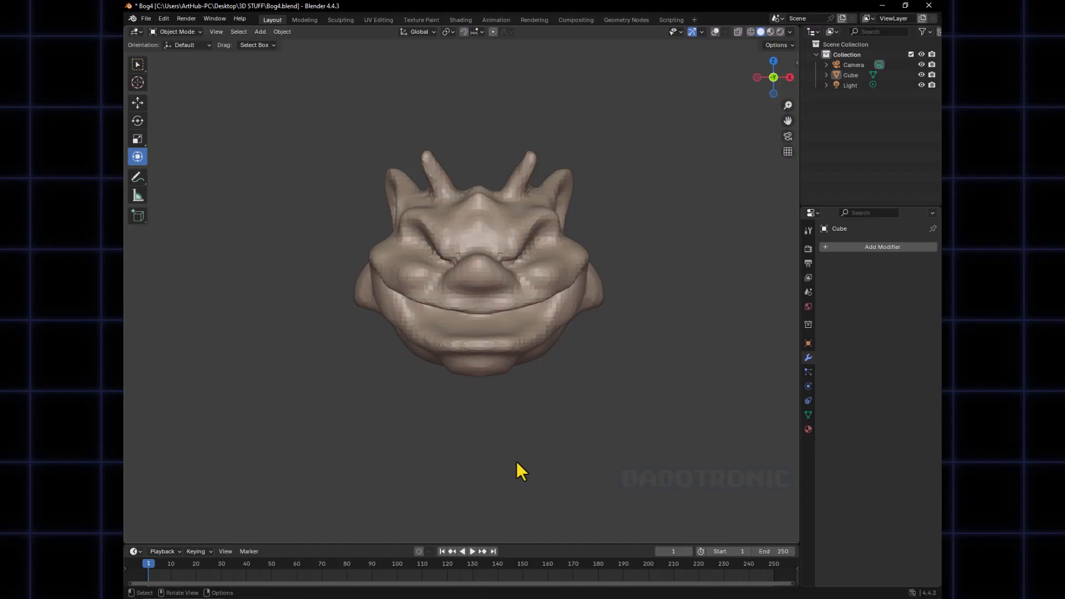
pyautogui.click(524, 353)
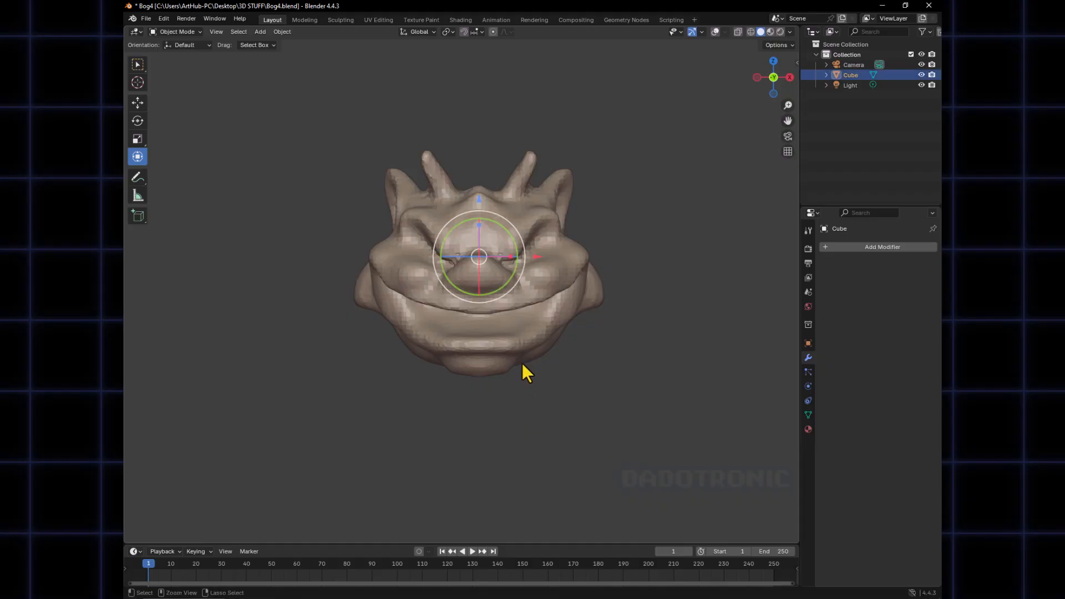
pyautogui.hotkey('ctrl', 'Tab')
pyautogui.click(525, 439)
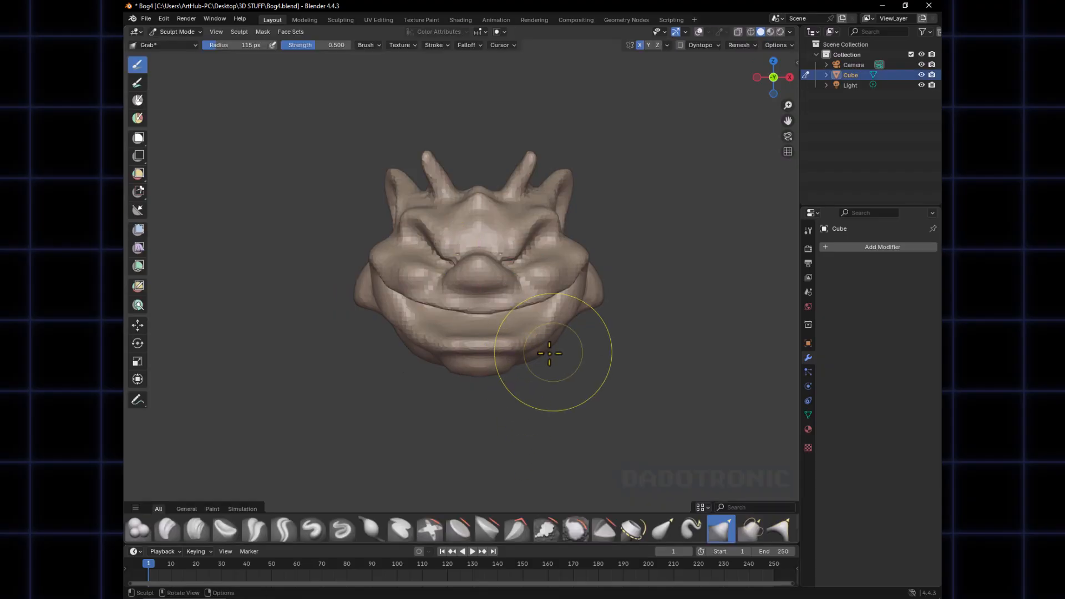
pyautogui.hotkey('ctrl', 'Tab')
pyautogui.click(438, 345)
pyautogui.click(608, 382)
pyautogui.moveTo(608, 382); pyautogui.dragTo(514, 387, button='middle')
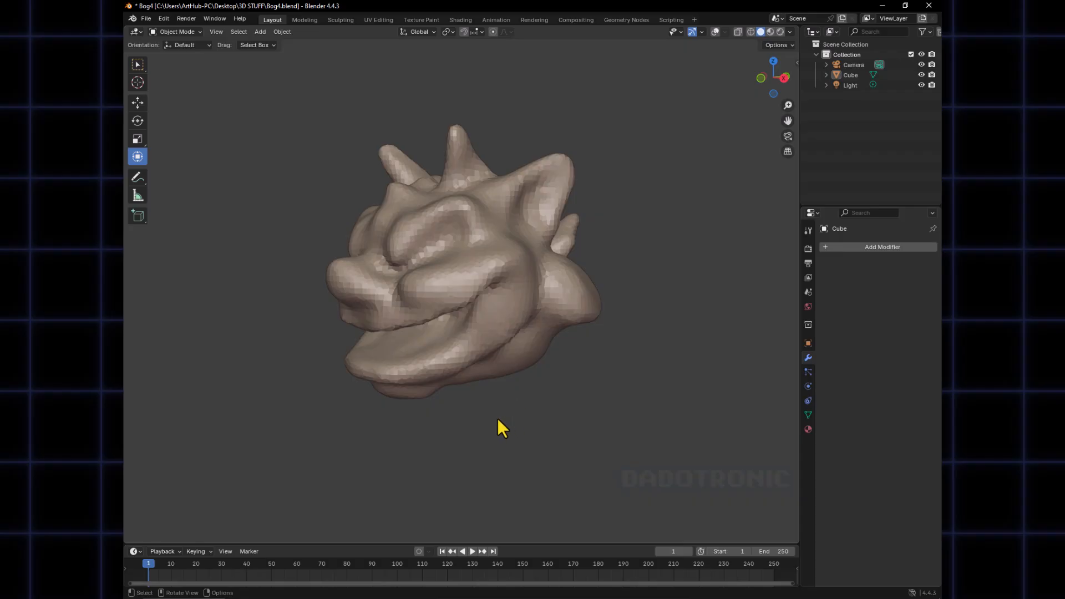
# Examine the sculpted head's shape from the front and from three-quarter angles
pyautogui.press('KP_1')
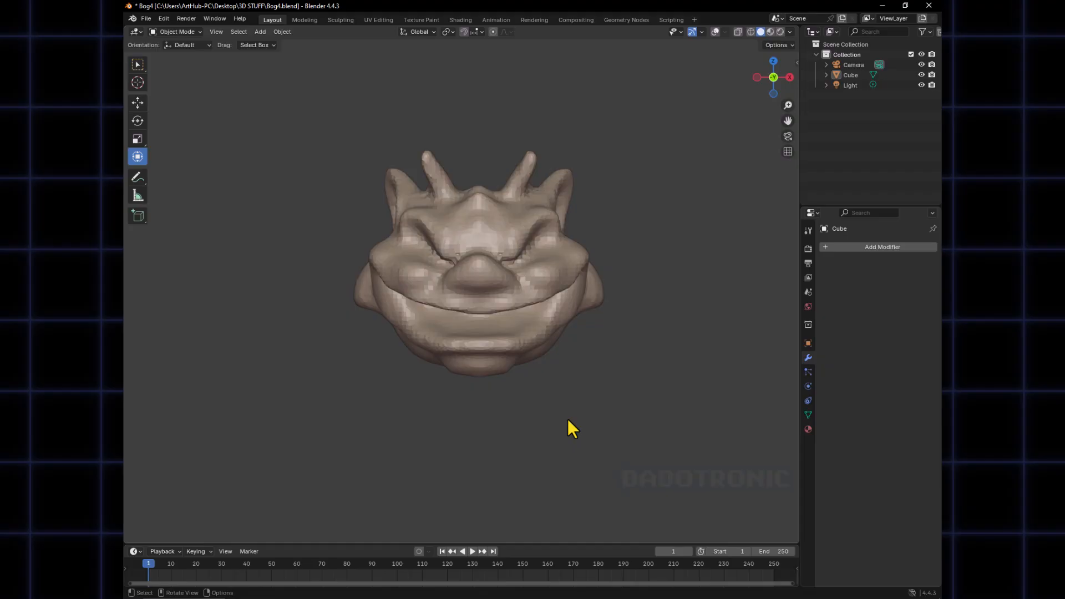
pyautogui.scroll(-2, 568, 418)
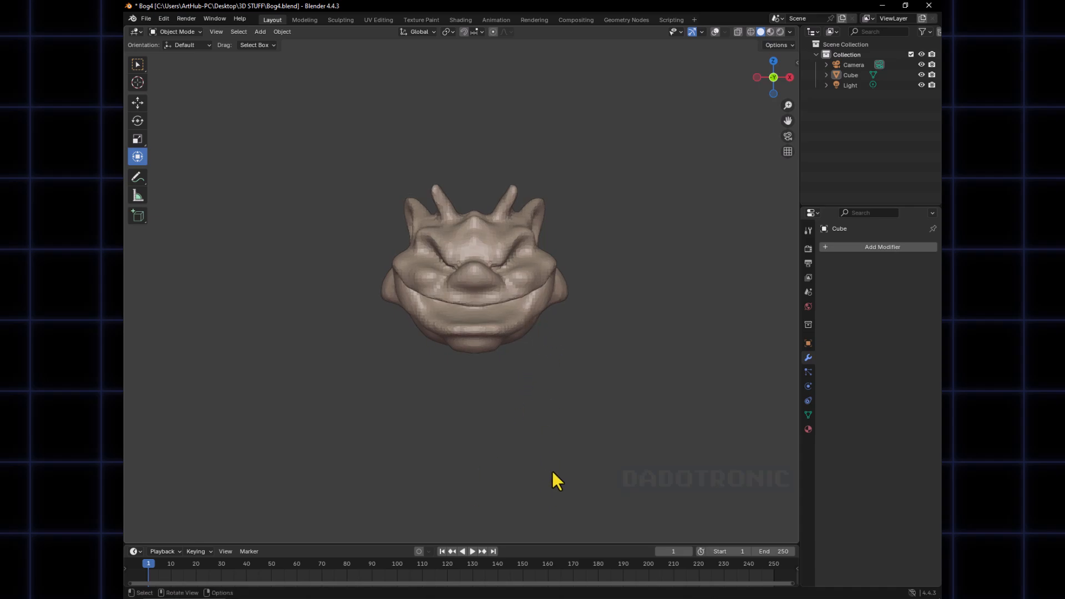
pyautogui.moveTo(553, 473)
pyautogui.mouseDown(button='middle')
pyautogui.moveTo(461, 383)
pyautogui.moveTo(576, 363)
pyautogui.mouseUp(button='middle')
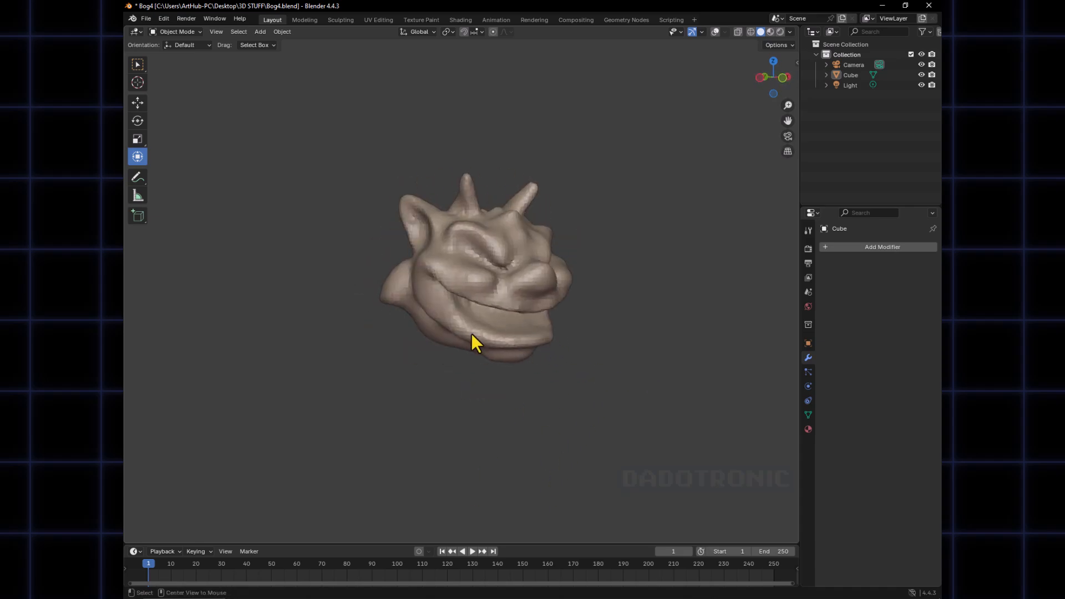
pyautogui.moveTo(471, 333); pyautogui.dragTo(544, 304, button='middle')
pyautogui.press('KP_1')
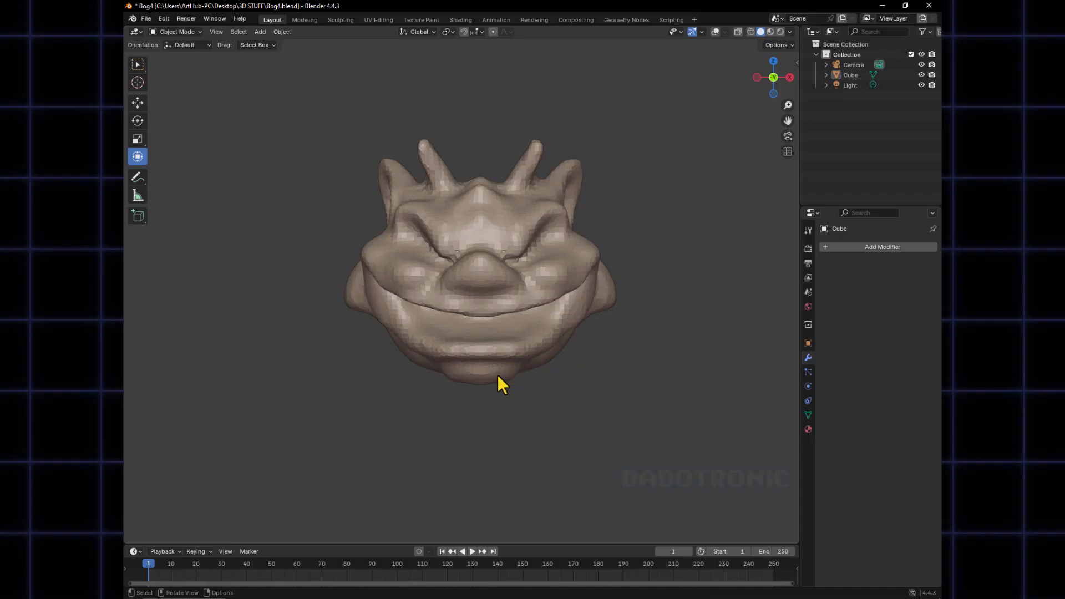
pyautogui.click(543, 340)
pyautogui.click(577, 374)
pyautogui.keyDown('shift'); pyautogui.moveTo(571, 371); pyautogui.dragTo(554, 375, button='middle'); pyautogui.keyUp('shift')
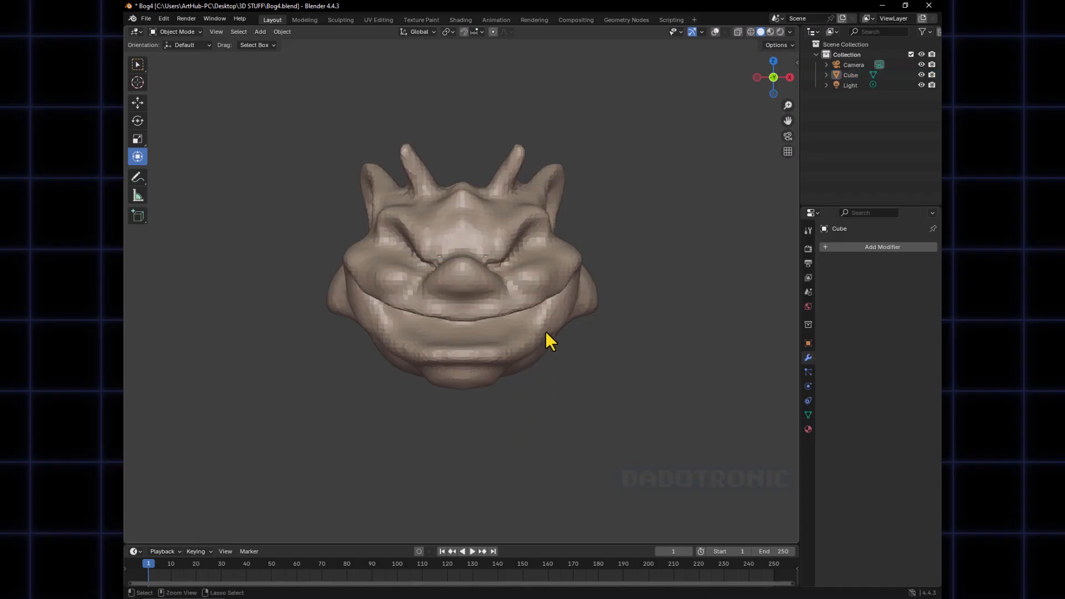
# Toggle the head between Sculpt Mode and Object Mode again, check the available interaction modes, and stay in Object Mode
pyautogui.scroll(-1, 541, 355)
pyautogui.click(516, 332)
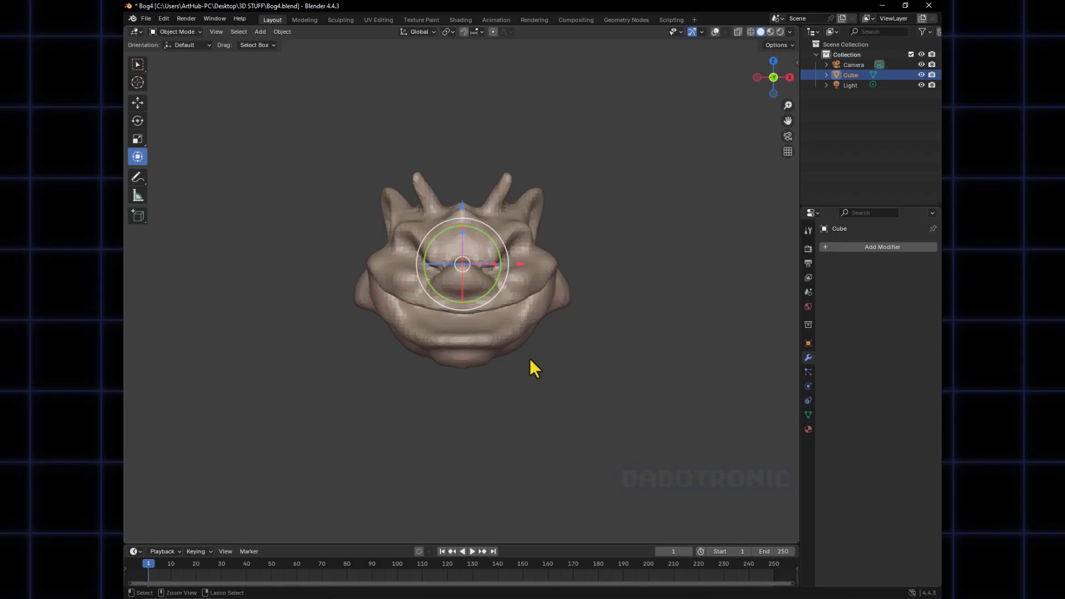
pyautogui.hotkey('ctrl', 'Tab')
pyautogui.click(521, 395)
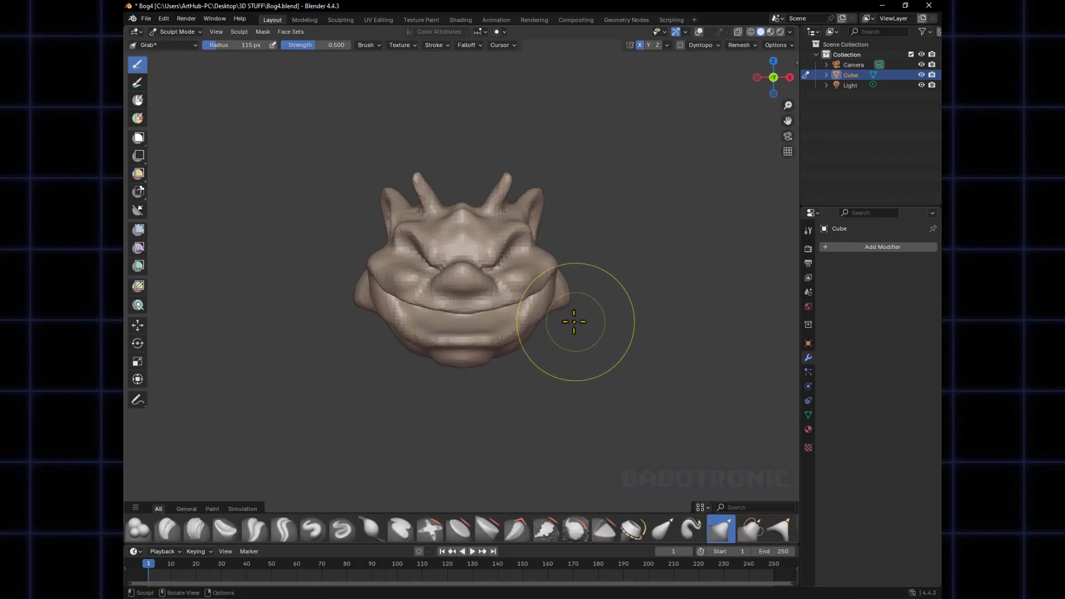
pyautogui.hotkey('ctrl', 'Tab')
pyautogui.click(388, 312)
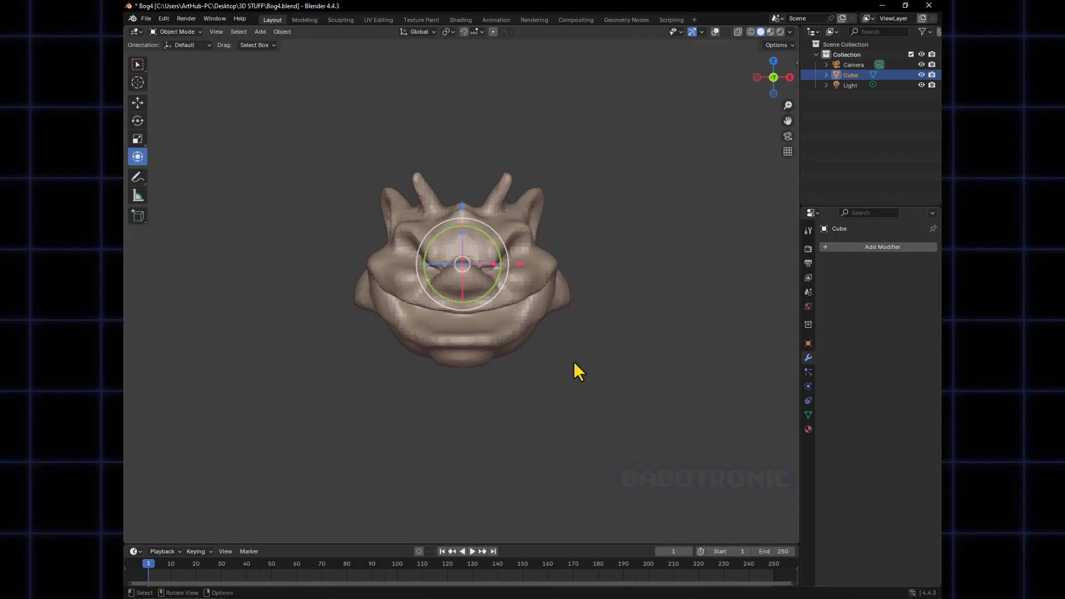
pyautogui.click(571, 371)
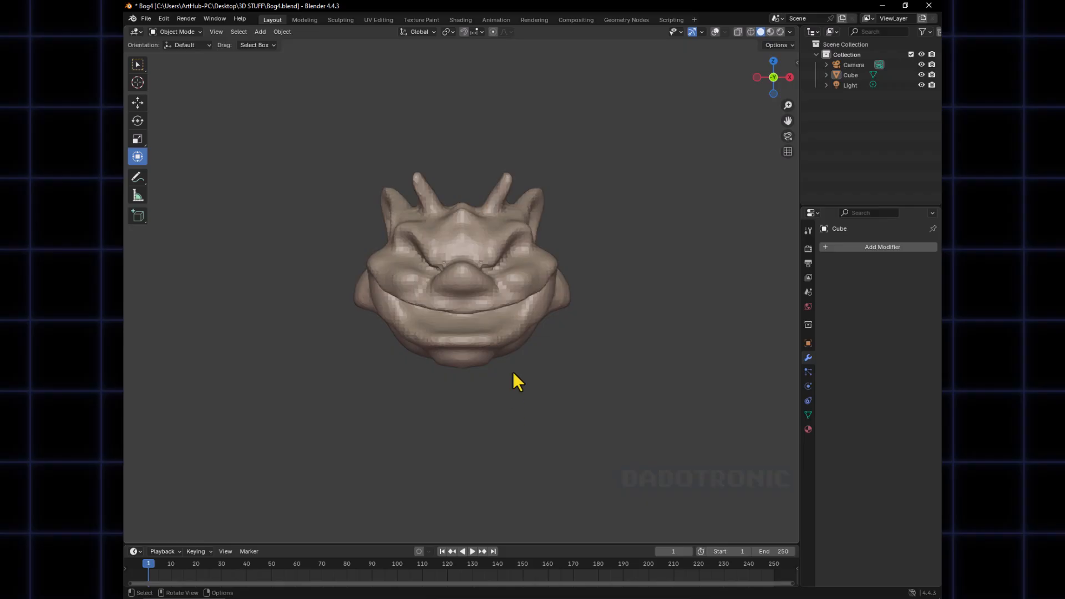
pyautogui.click(183, 31)
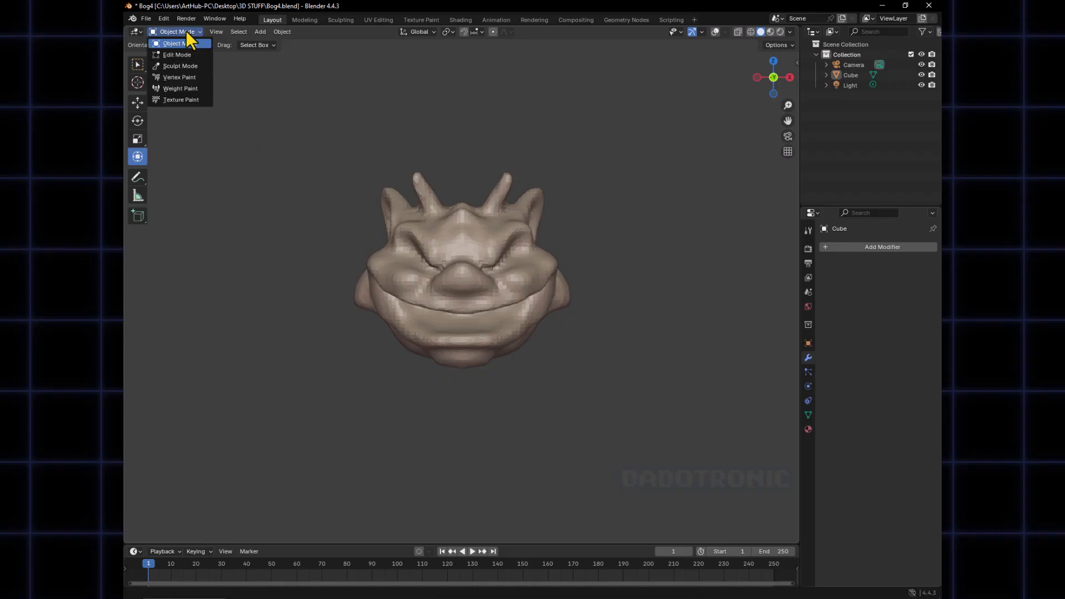
pyautogui.click(185, 31)
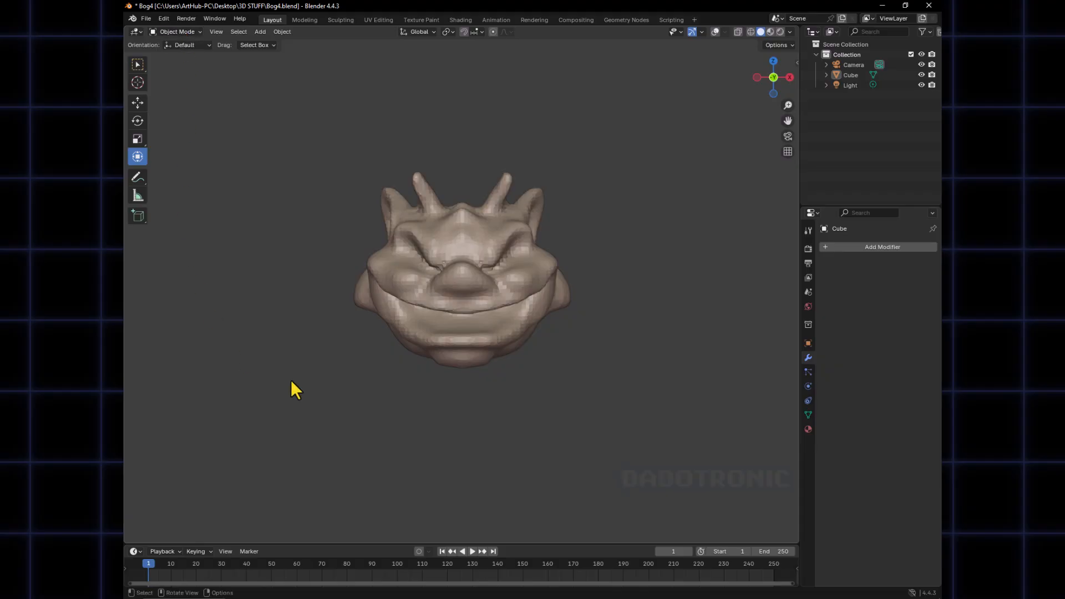
# Add a UV sphere and rotate it 90 degrees around the global X axis
pyautogui.hotkey('shift', 'a')
pyautogui.moveTo(584, 226)
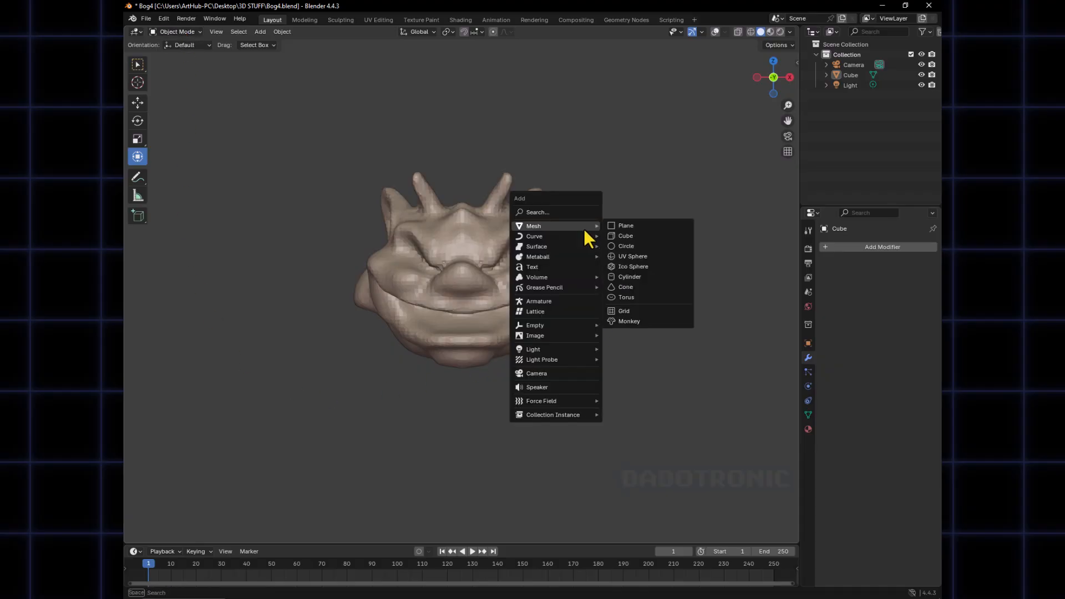
pyautogui.click(634, 258)
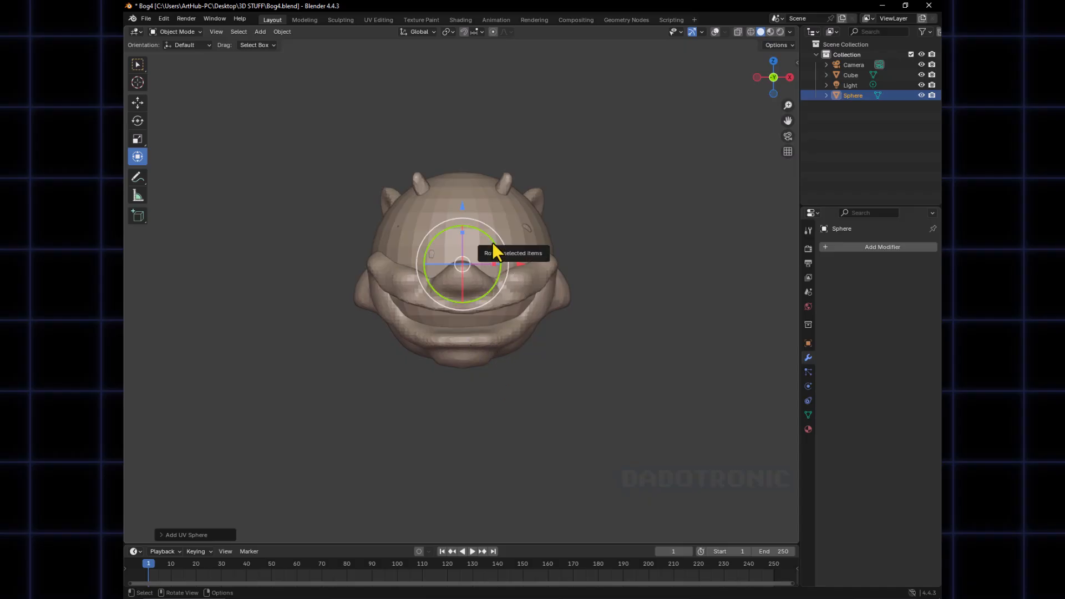
pyautogui.moveTo(491, 242); pyautogui.dragTo(527, 331, button='middle')
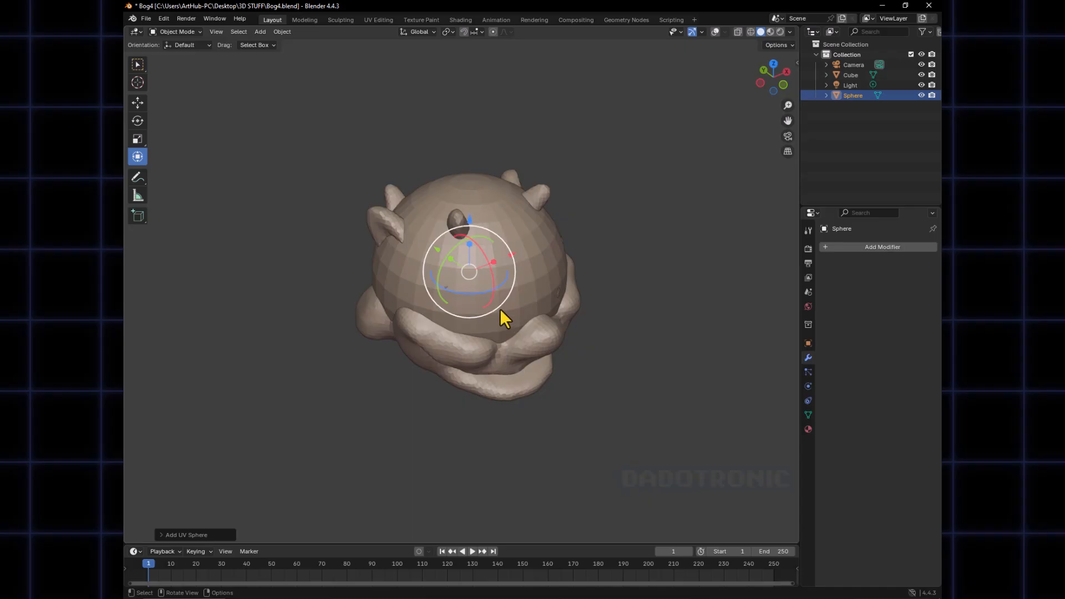
pyautogui.keyDown('alt'); pyautogui.moveTo(524, 294); pyautogui.dragTo(498, 285, button='middle'); pyautogui.keyUp('alt')
pyautogui.write('r')
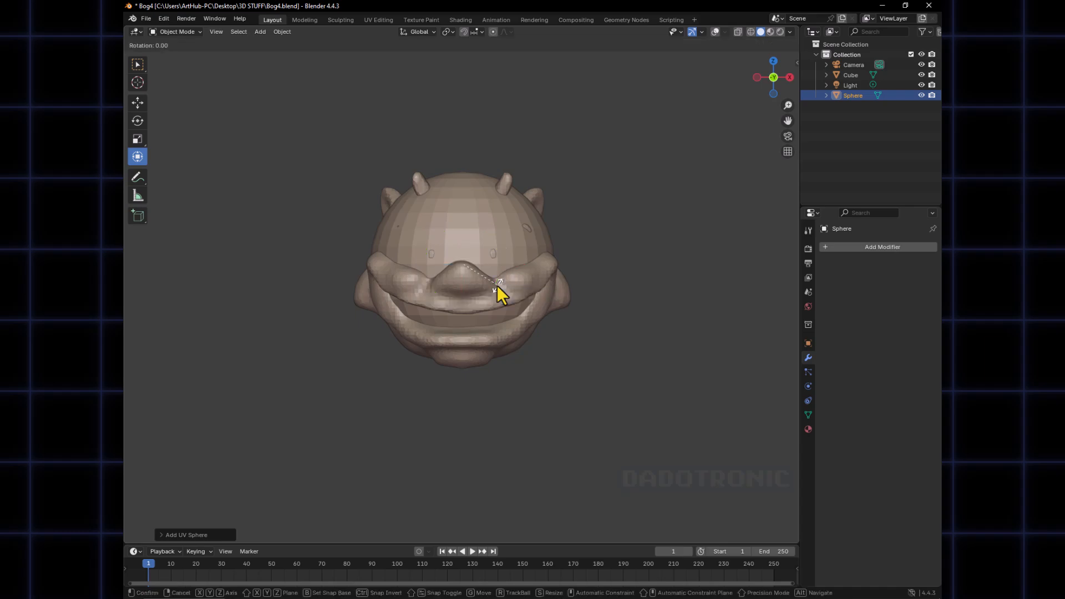
pyautogui.write('x90')
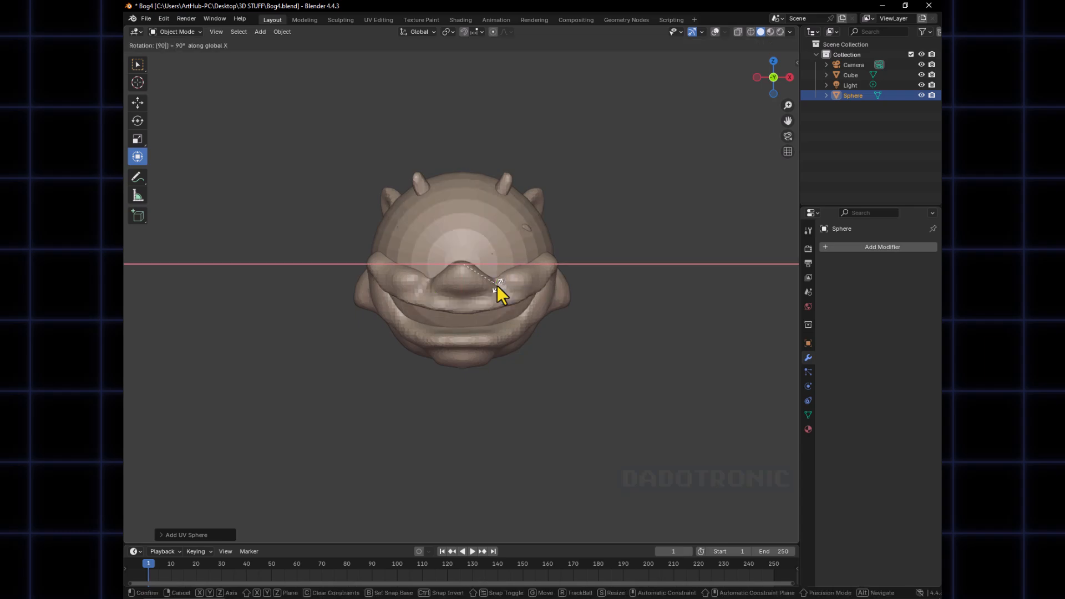
pyautogui.press('Return')
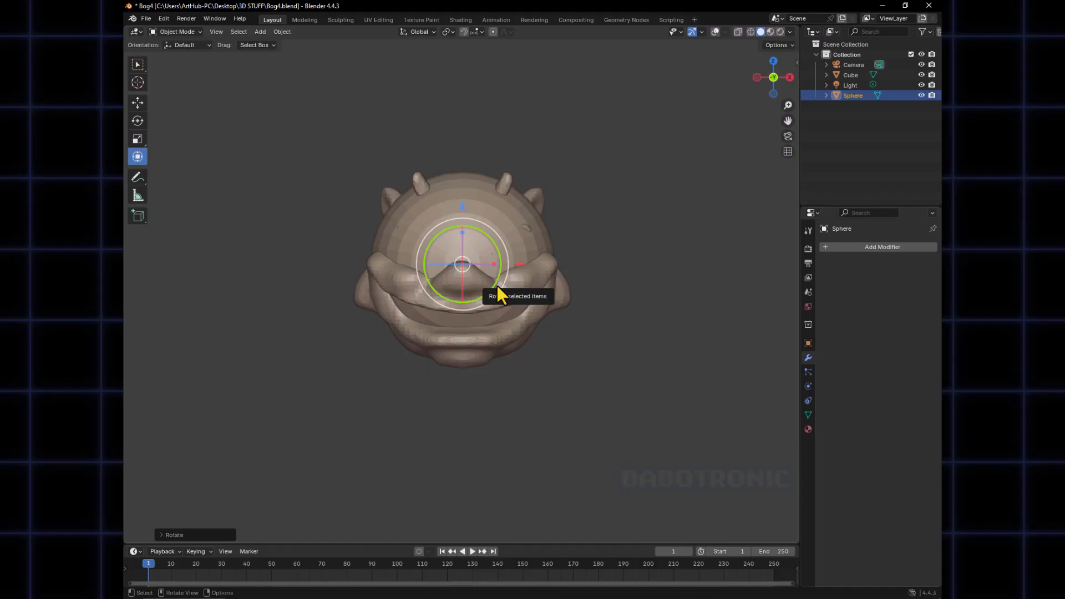
# Scale the sphere down to eyeball size and move it out of the head to its negative X side
pyautogui.press('s')
pyautogui.click(473, 261)
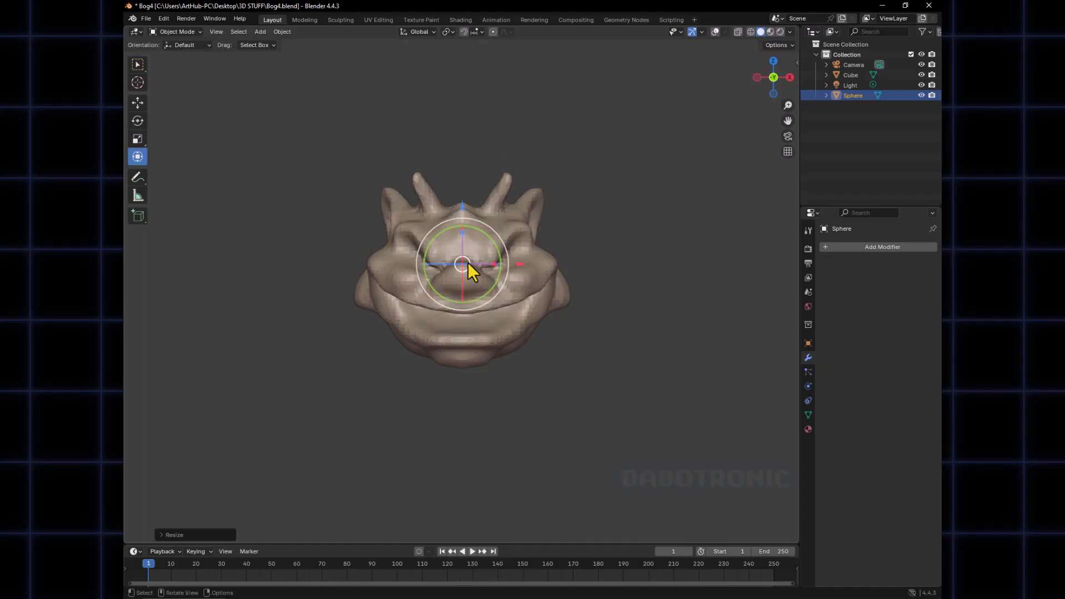
pyautogui.moveTo(461, 274)
pyautogui.mouseDown(button='middle')
pyautogui.moveTo(418, 289)
pyautogui.moveTo(532, 285)
pyautogui.moveTo(471, 292)
pyautogui.mouseUp(button='middle')
pyautogui.press('g')
pyautogui.click(363, 284)
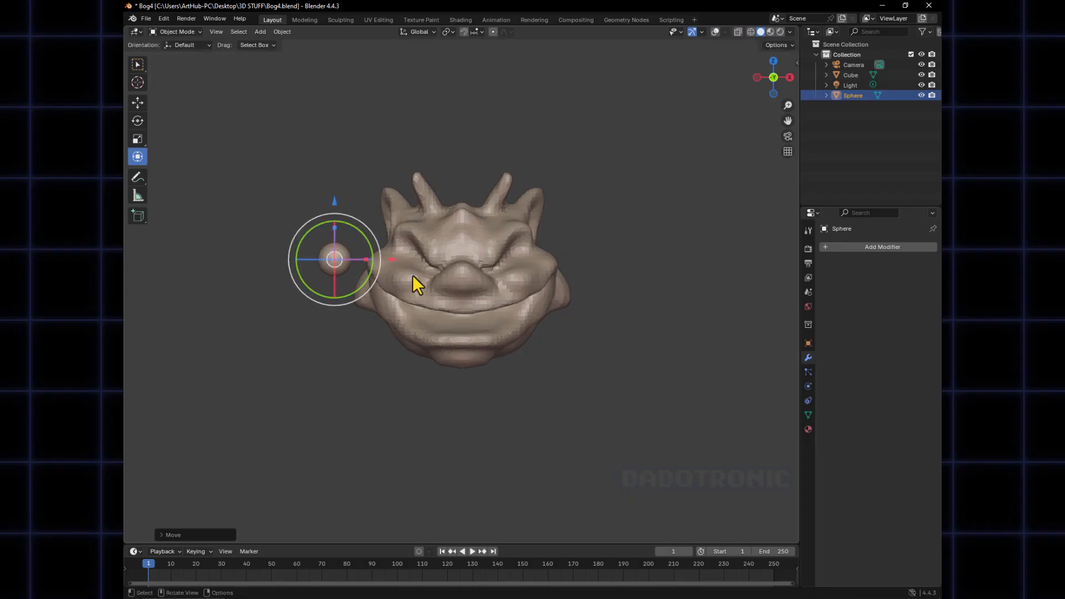
# Move the sphere along the X and Y axes to the eye socket on the head's negative X side
pyautogui.moveTo(391, 261); pyautogui.dragTo(441, 259)
pyautogui.keyDown('alt'); pyautogui.moveTo(512, 275); pyautogui.dragTo(492, 274, button='middle'); pyautogui.keyUp('alt')
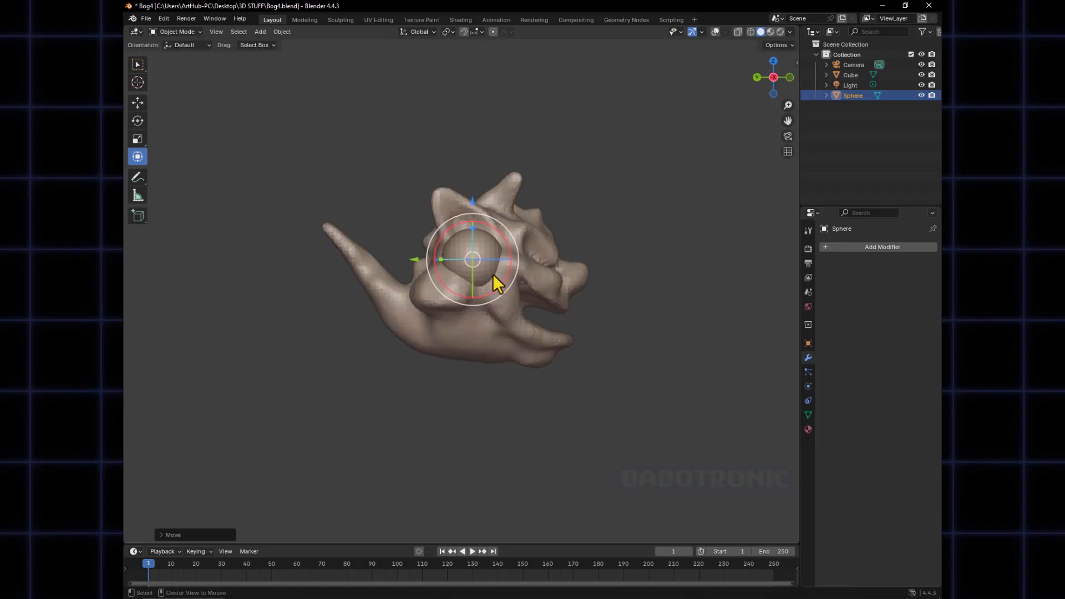
pyautogui.moveTo(419, 260); pyautogui.dragTo(505, 262)
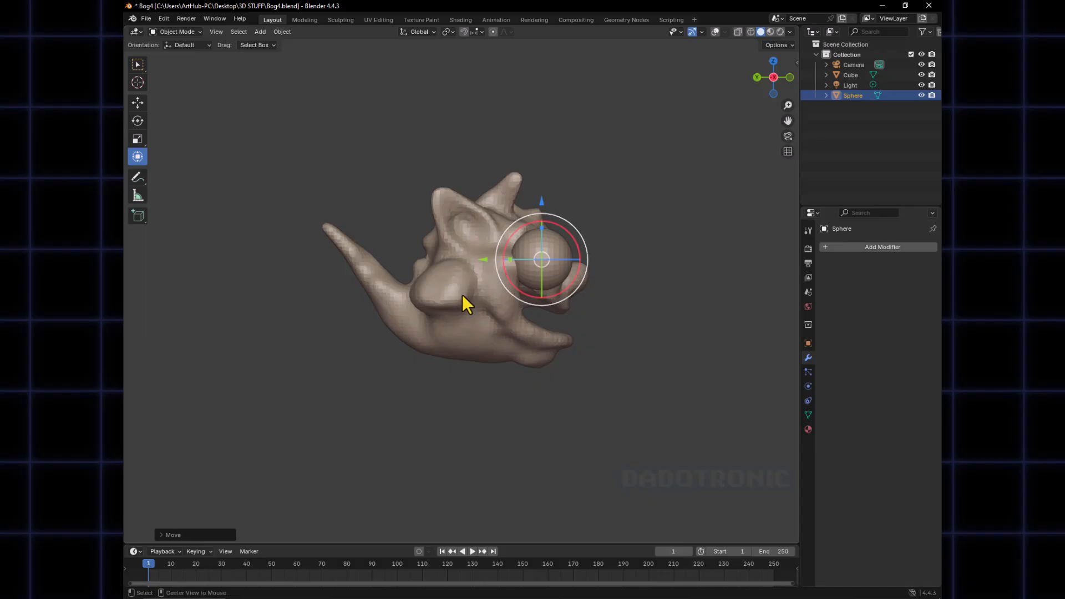
pyautogui.moveTo(461, 295)
pyautogui.keyDown('alt'); pyautogui.mouseDown(button='middle')
pyautogui.moveTo(511, 295)
pyautogui.moveTo(445, 301)
pyautogui.mouseUp(button='middle'); pyautogui.keyUp('alt')
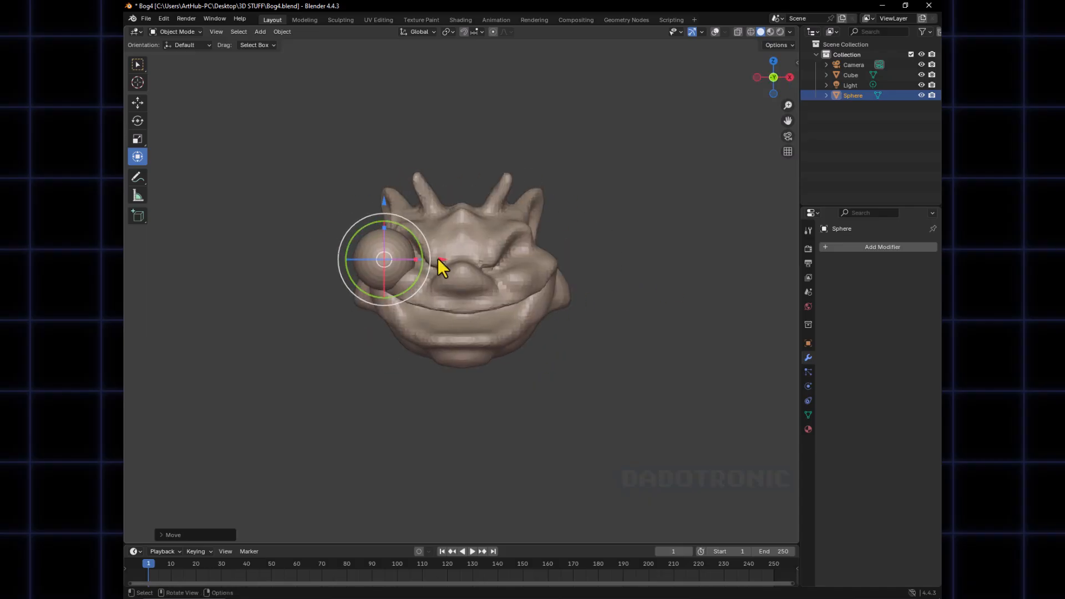
pyautogui.moveTo(438, 258); pyautogui.dragTo(467, 259)
# Scale the sphere to fill the eye socket and nudge it slightly toward the nose along X
pyautogui.press('s')
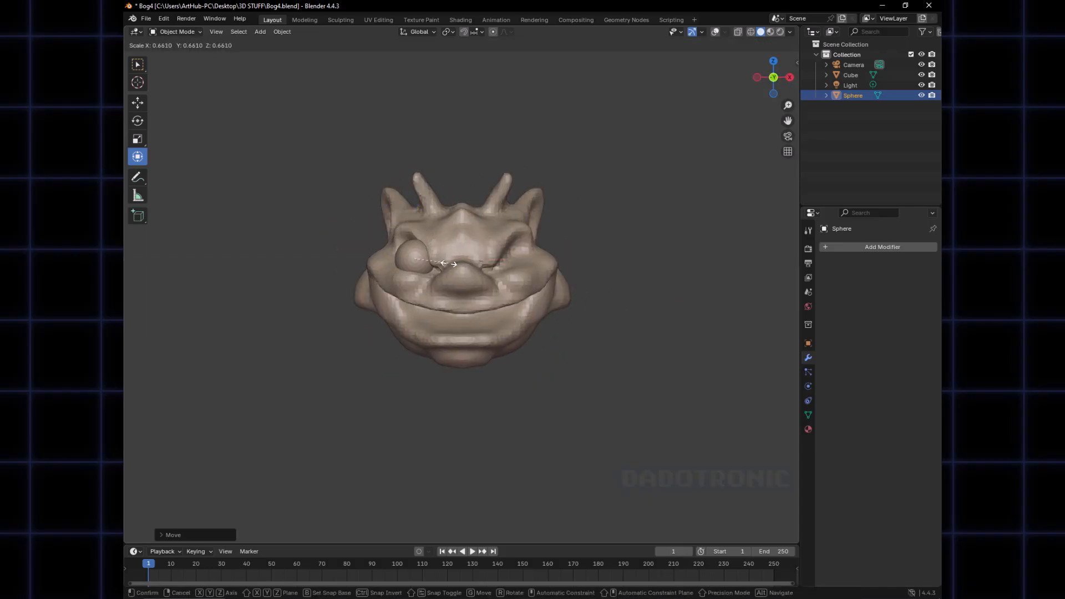
pyautogui.click(454, 267)
pyautogui.press('s')
pyautogui.click(453, 270)
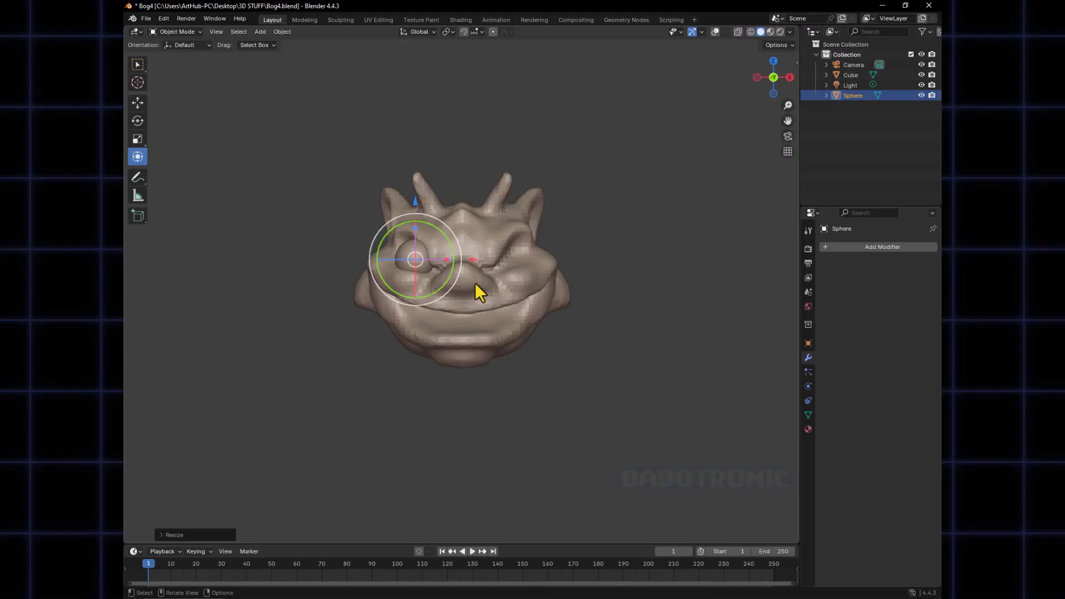
pyautogui.moveTo(474, 258); pyautogui.dragTo(477, 259)
pyautogui.press('s')
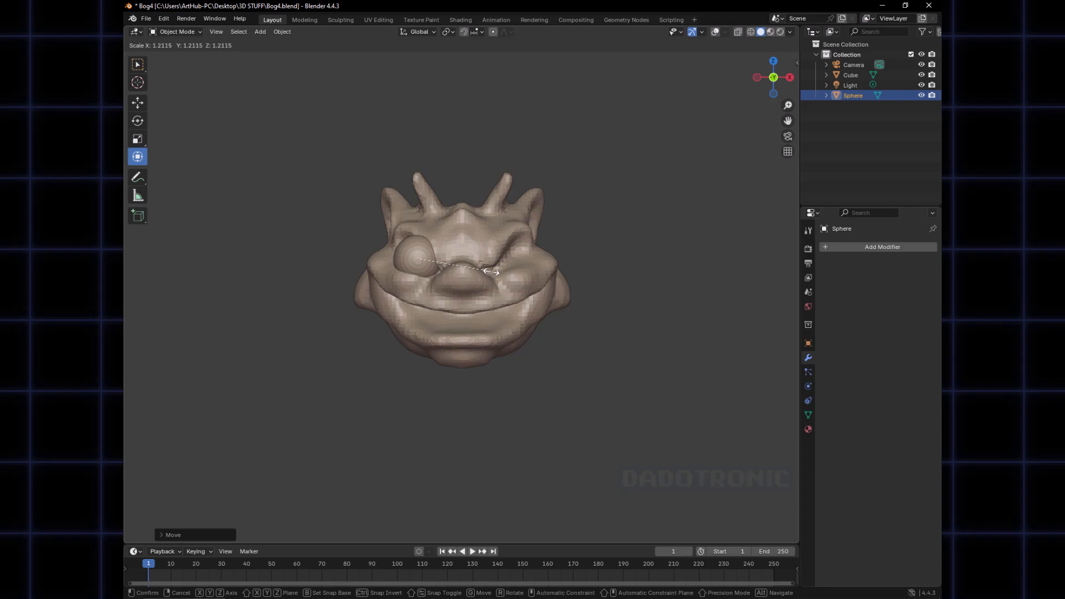
pyautogui.click(490, 273)
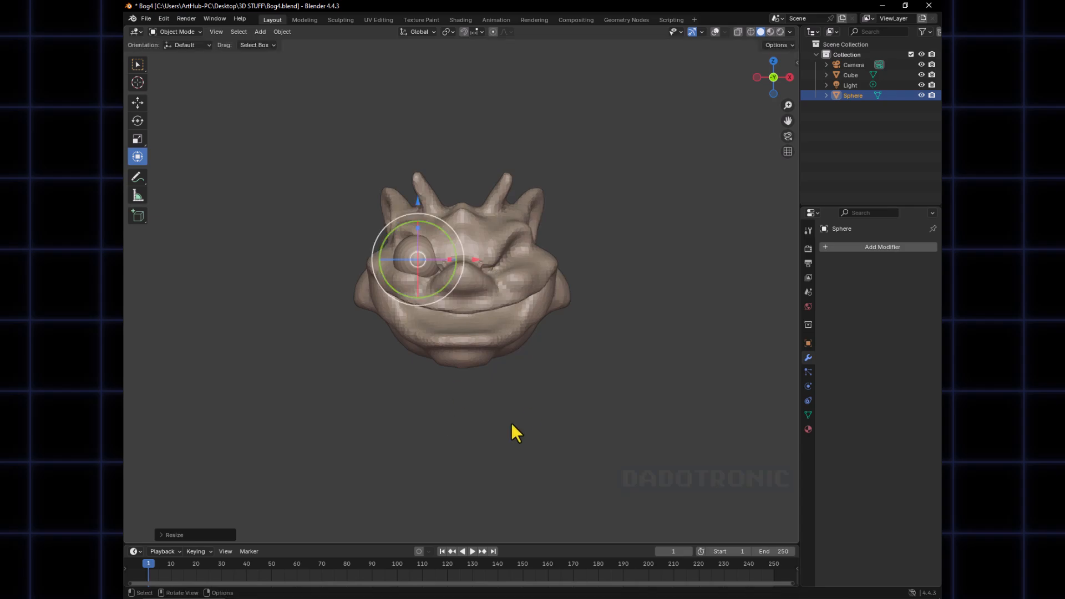
# Push the eyeball sphere back along Y into the eye socket in side view, and deselect it
pyautogui.press('ctrl+KP_3')
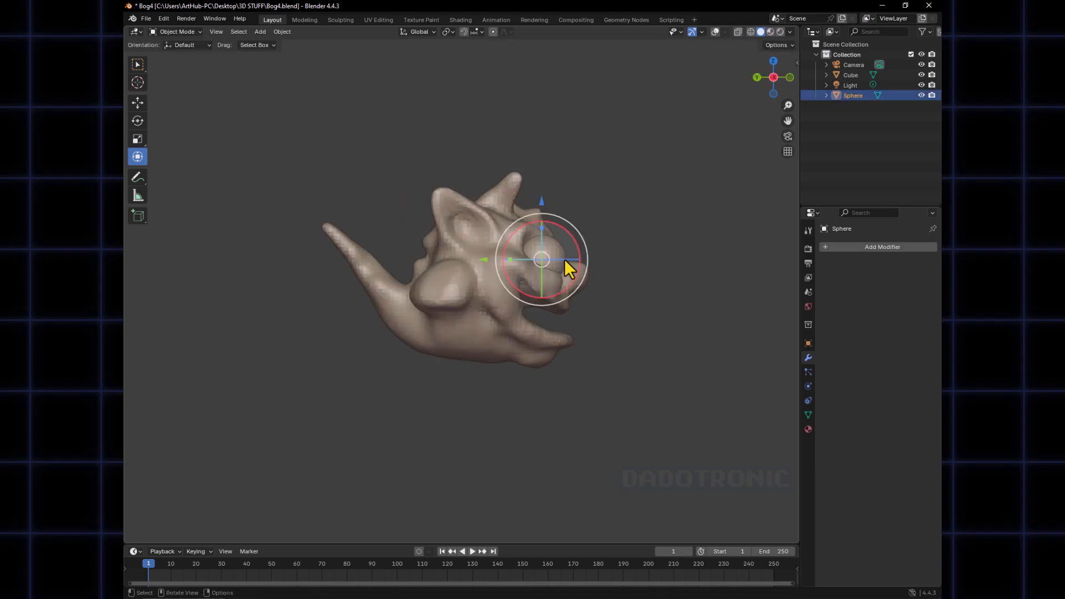
pyautogui.moveTo(482, 261); pyautogui.dragTo(461, 262)
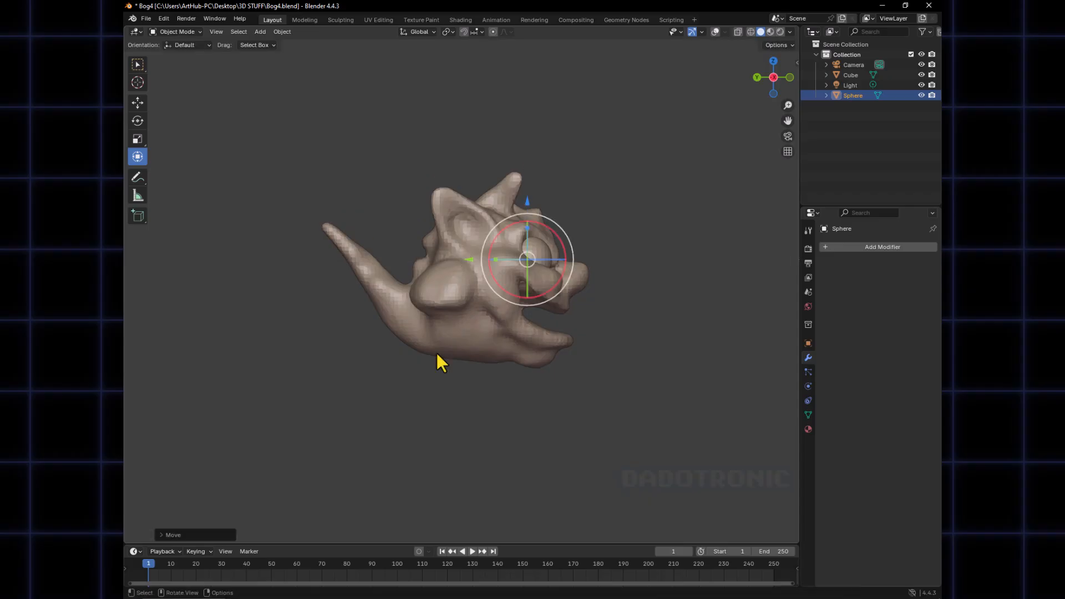
pyautogui.click(613, 401)
pyautogui.moveTo(611, 400); pyautogui.dragTo(498, 422, button='middle')
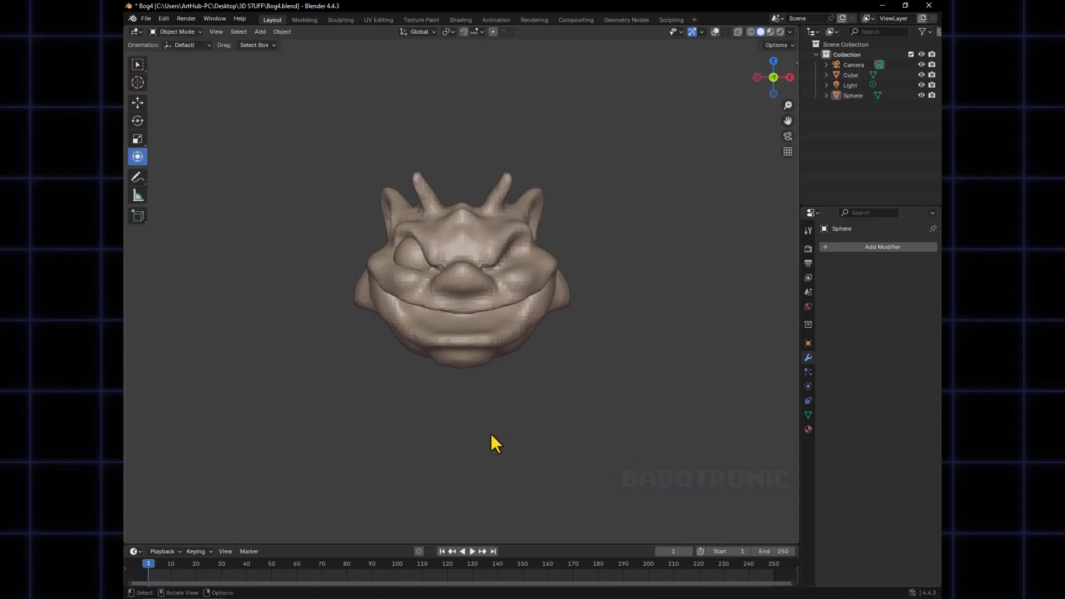
# Turn on the viewport overlays and select the eyeball sphere
pyautogui.click(419, 260)
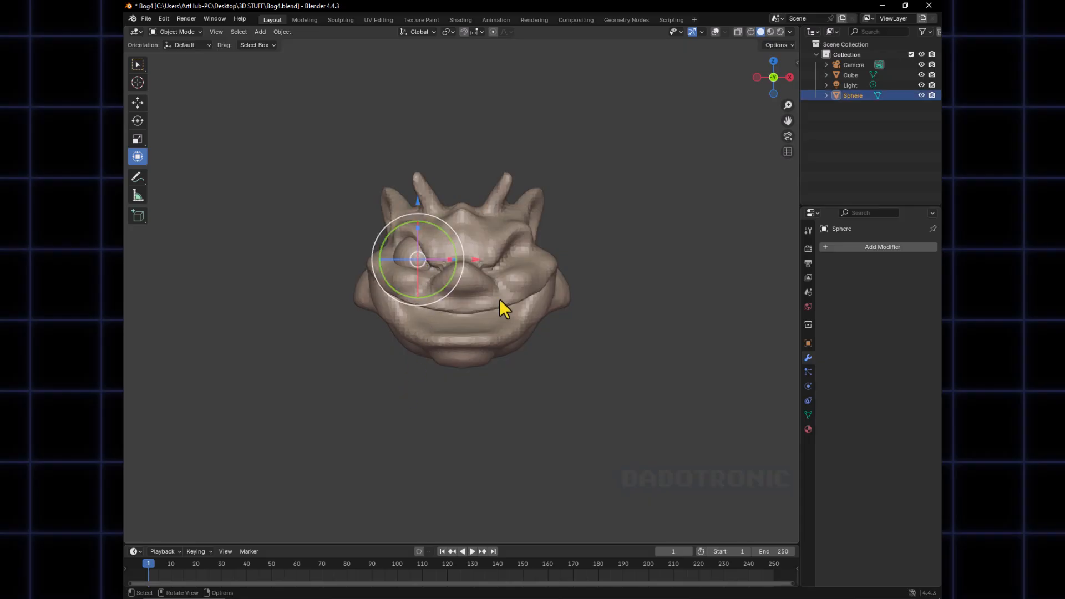
pyautogui.click(495, 355)
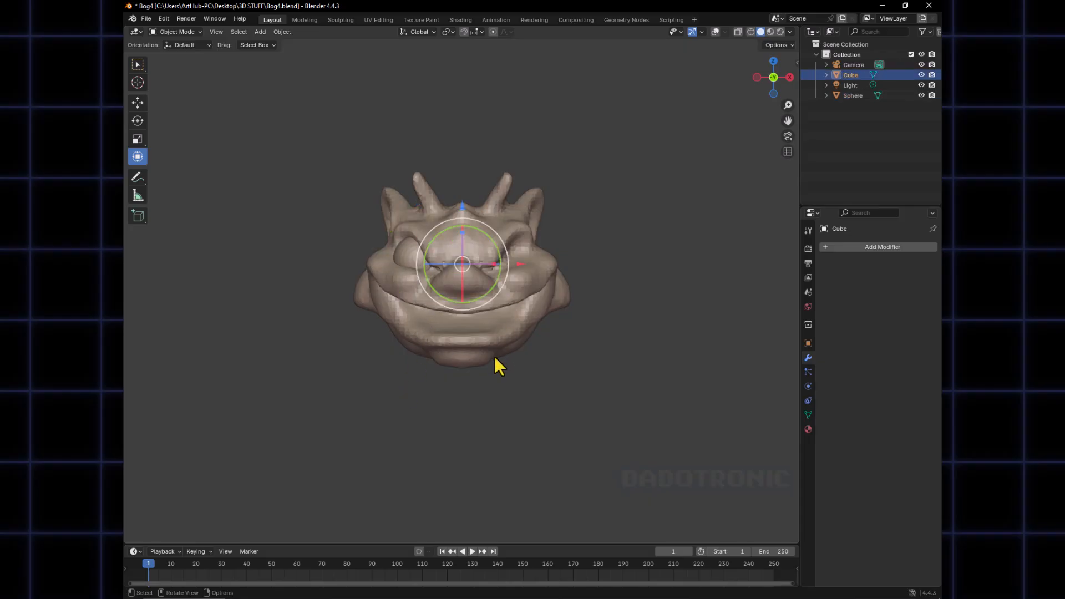
pyautogui.click(716, 32)
pyautogui.click(402, 297)
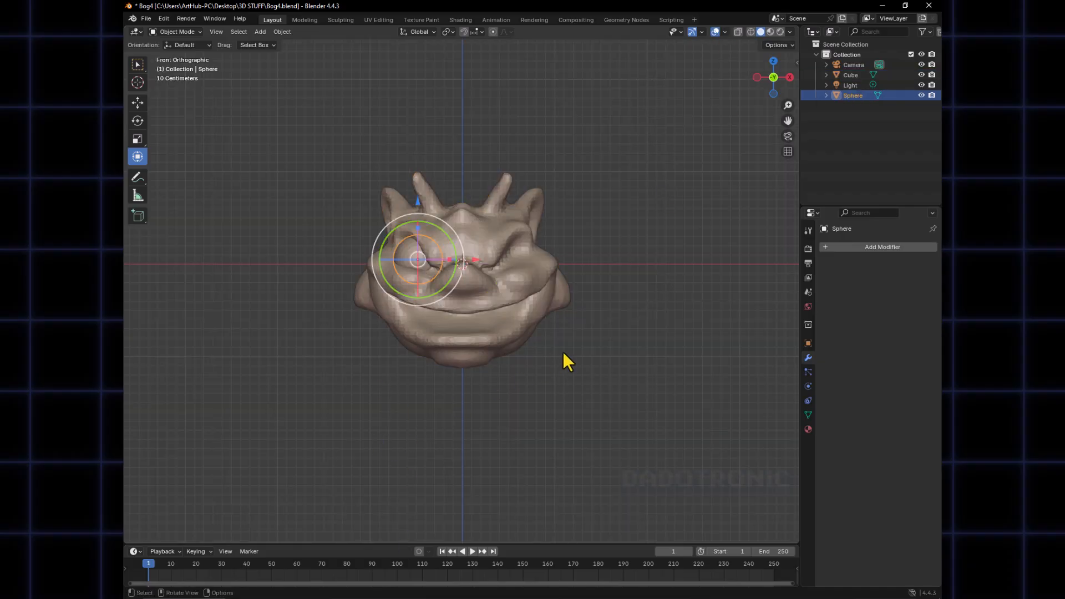
# Select the head and the eyeball sphere in turn to compare the outlines of the two separate objects
pyautogui.click(483, 332)
pyautogui.click(405, 252)
pyautogui.click(430, 338)
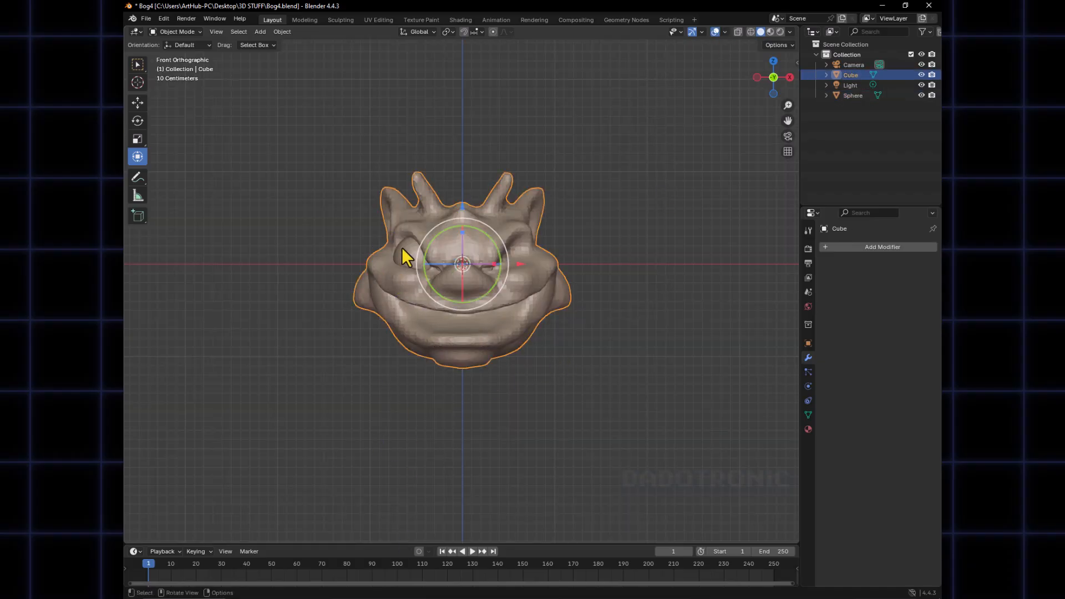
pyautogui.click(402, 247)
pyautogui.click(430, 330)
pyautogui.click(412, 254)
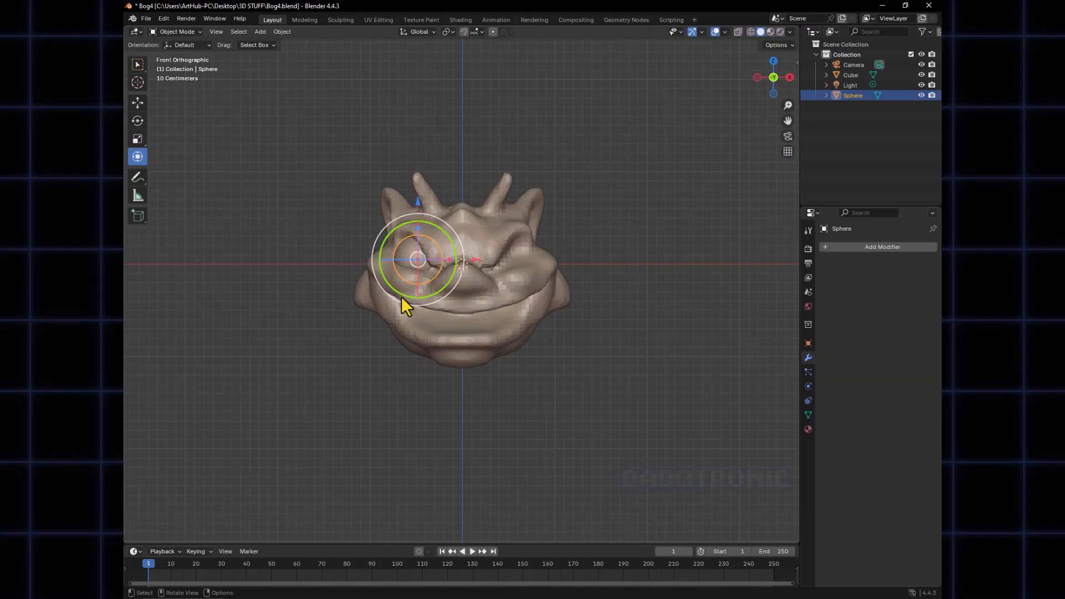
pyautogui.click(499, 340)
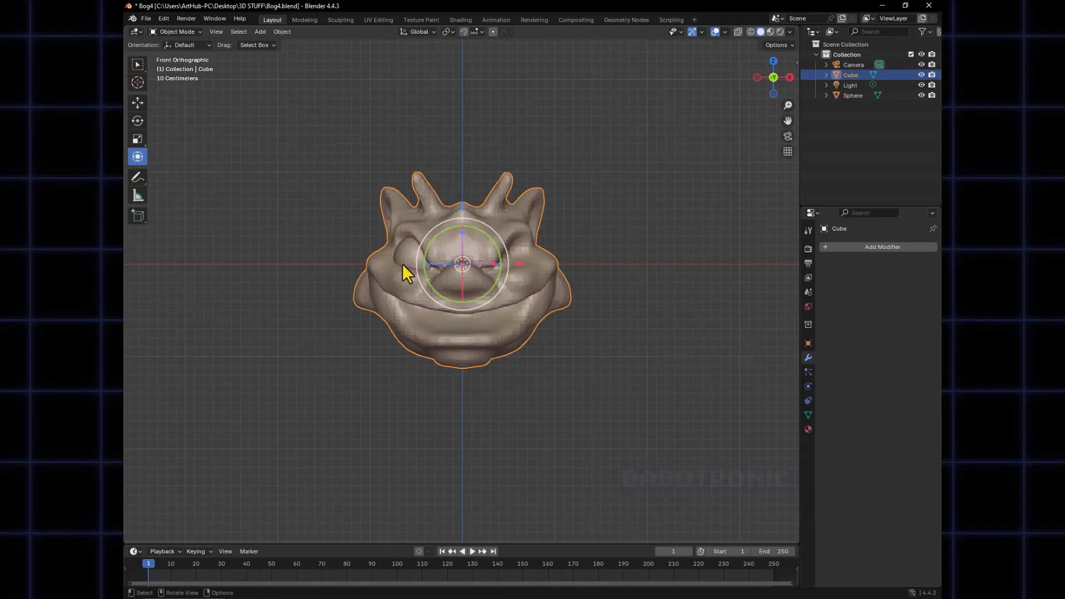
pyautogui.click(403, 262)
pyautogui.click(485, 342)
# Add a Mirror modifier on the X axis to the eyeball sphere, using the head (Cube) as the mirror object
pyautogui.click(406, 254)
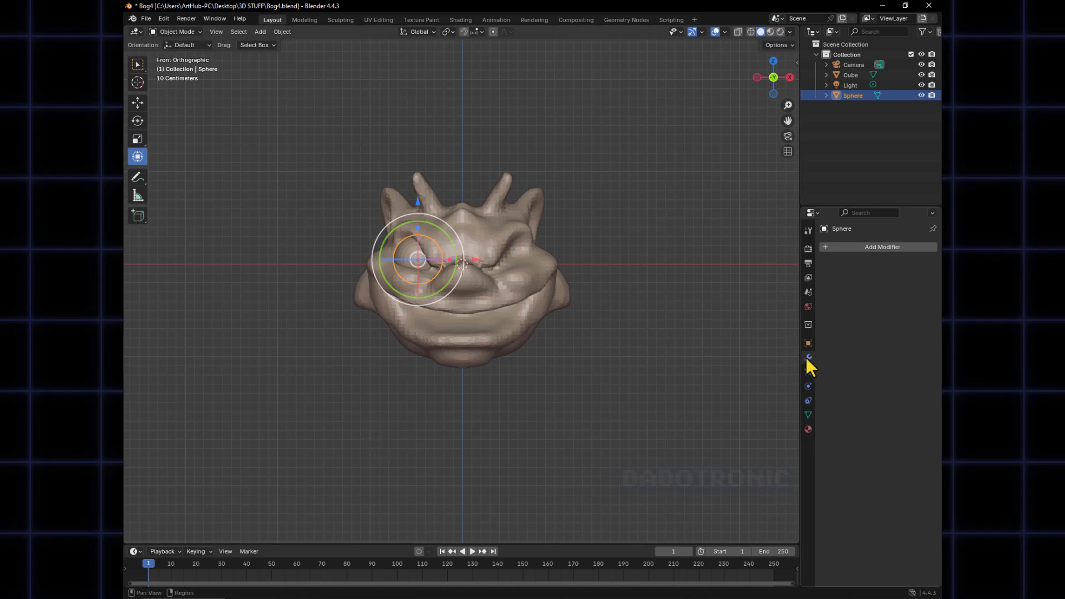
pyautogui.click(871, 248)
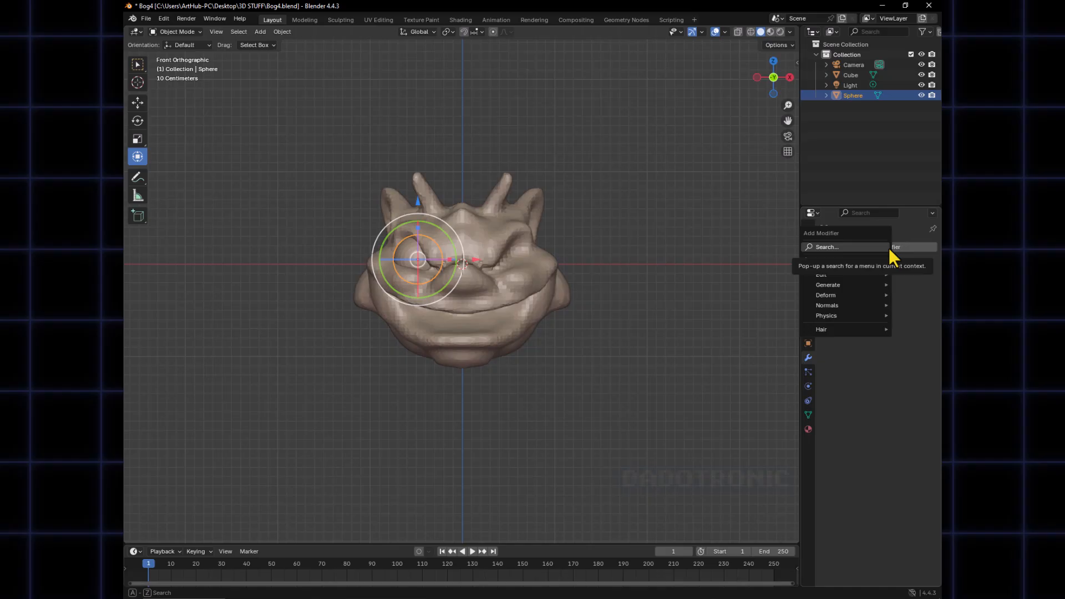
pyautogui.click(887, 248)
pyautogui.write('mir')
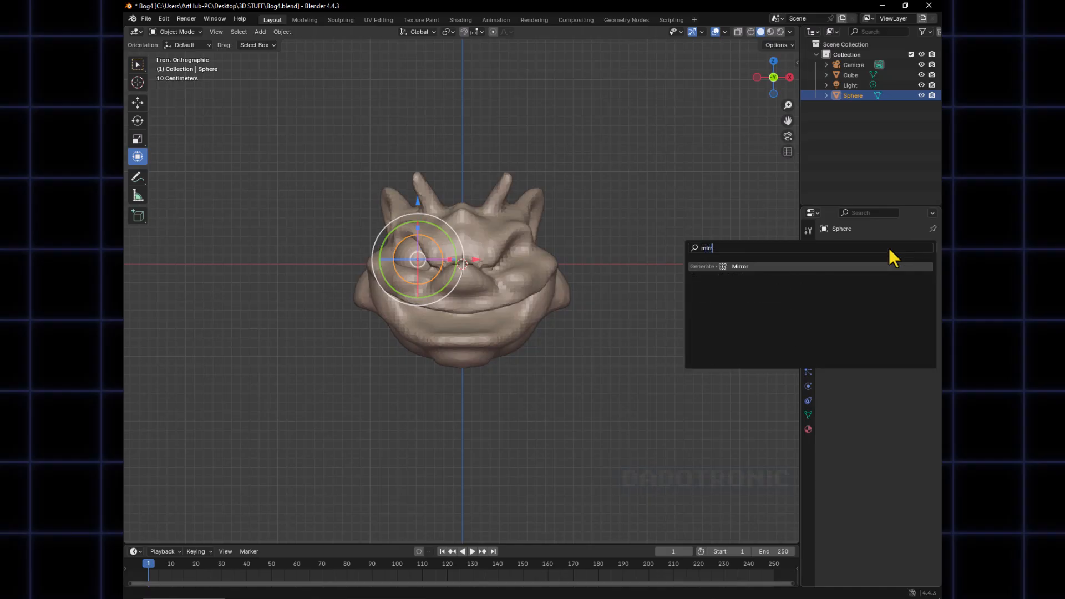
pyautogui.click(739, 267)
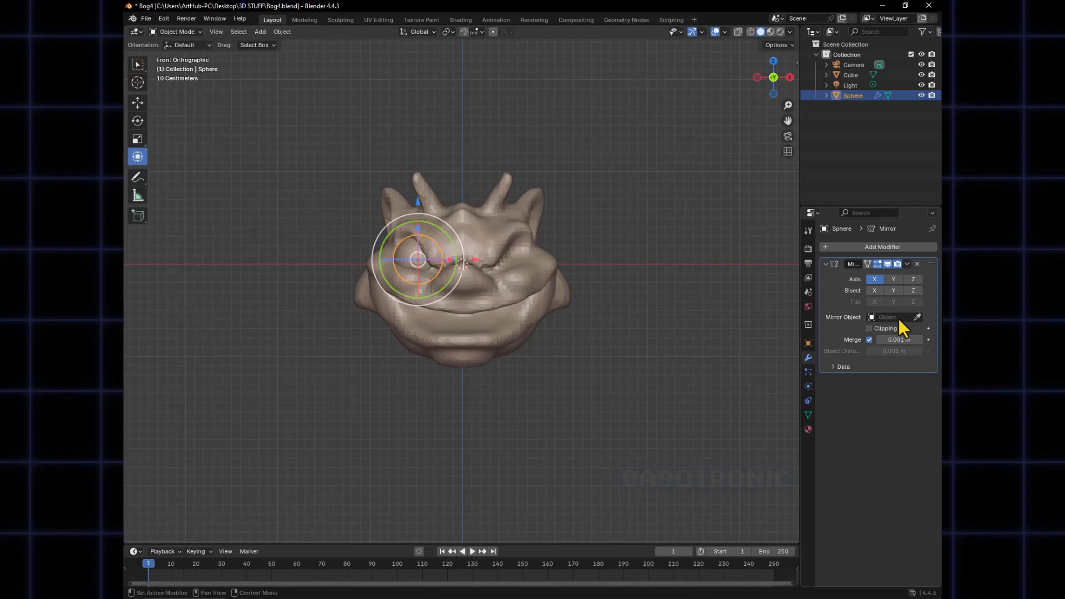
pyautogui.click(917, 317)
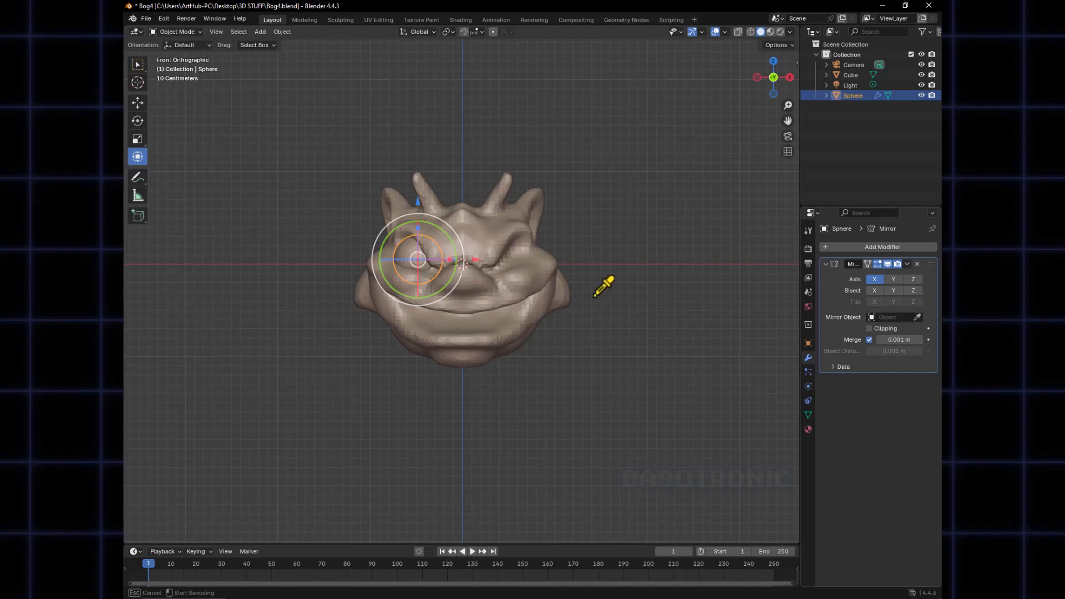
pyautogui.click(527, 285)
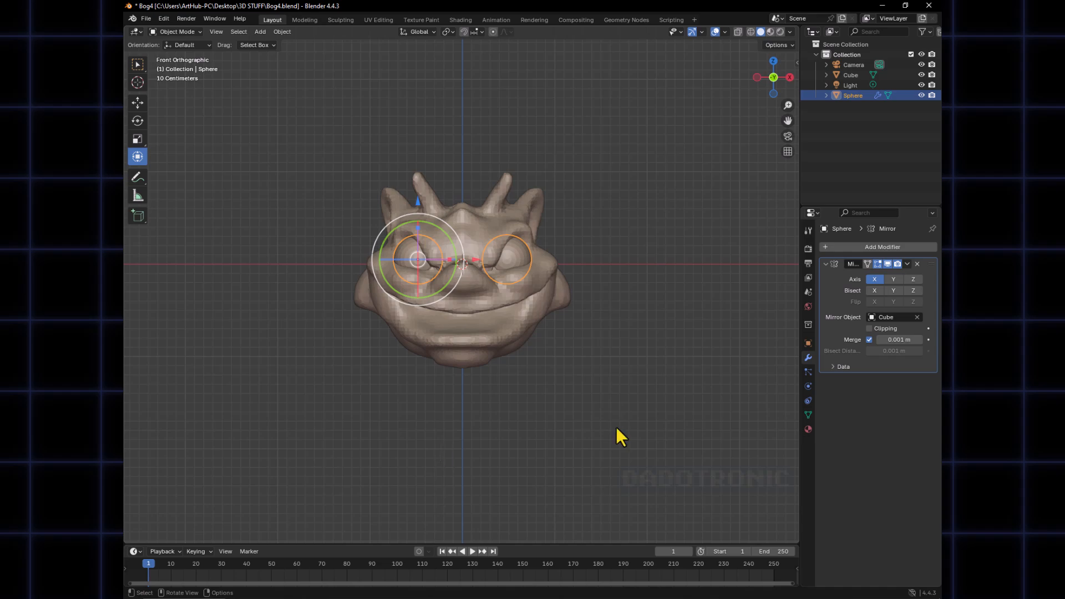
pyautogui.click(648, 393)
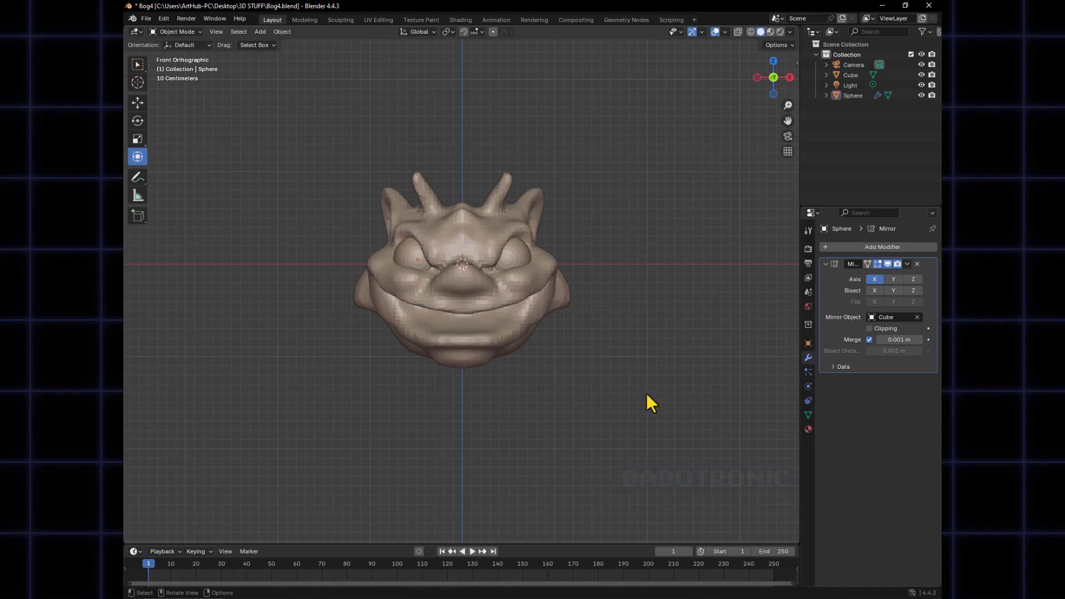
# Select the head mesh and switch it to Sculpt Mode
pyautogui.click(494, 343)
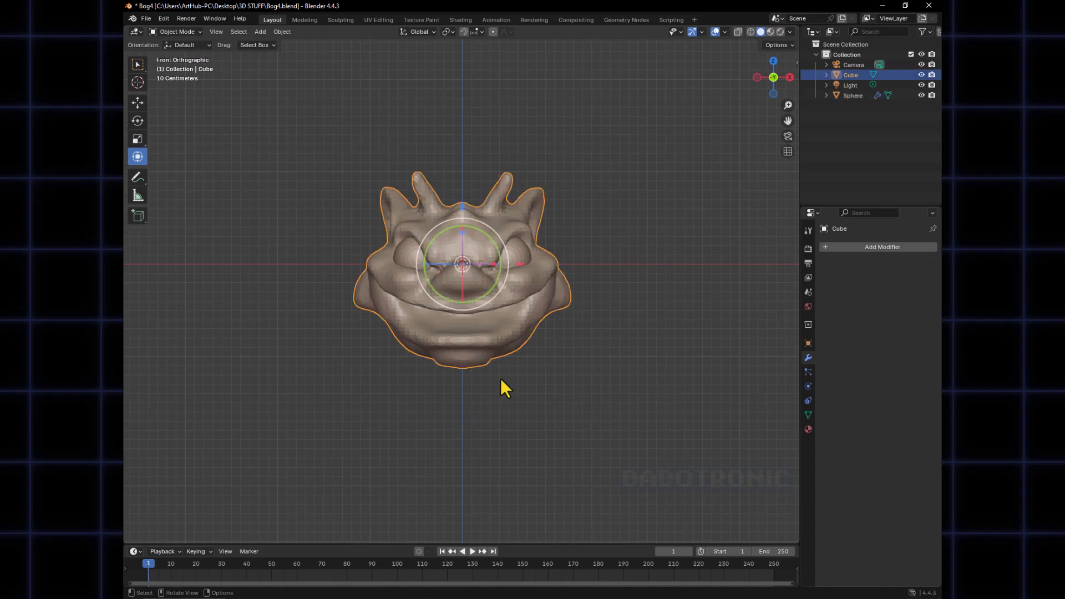
pyautogui.hotkey('ctrl', 'Tab')
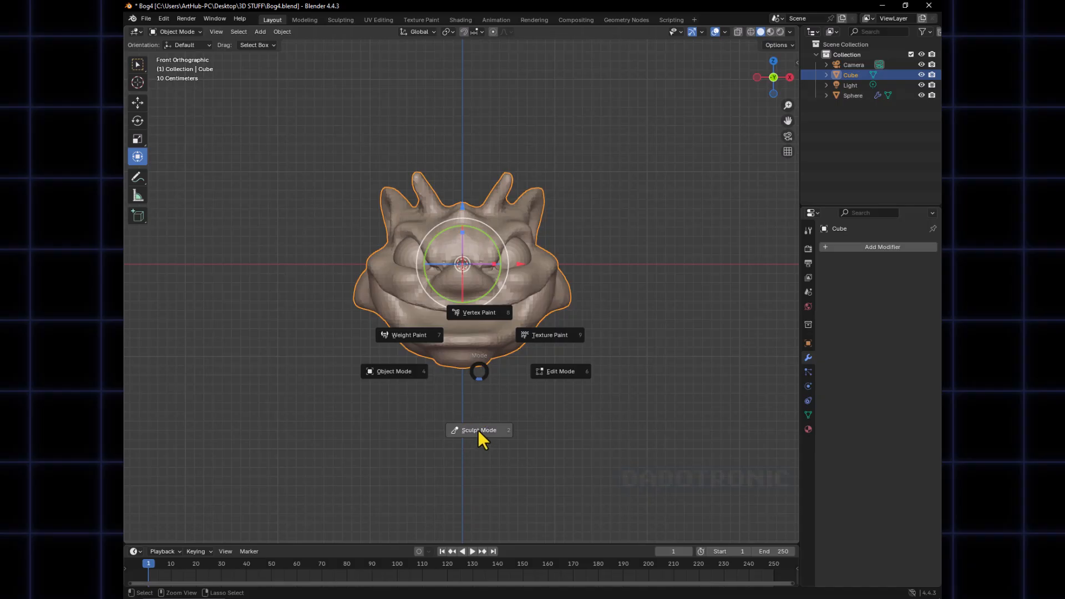
pyautogui.click(477, 429)
# Grab the edge of the upper eyelid and adjust it around the eyeball, with a brush radius of about 93 px
pyautogui.moveTo(507, 298)
pyautogui.mouseDown(button='middle')
pyautogui.moveTo(518, 257)
pyautogui.moveTo(505, 309)
pyautogui.mouseUp(button='middle')
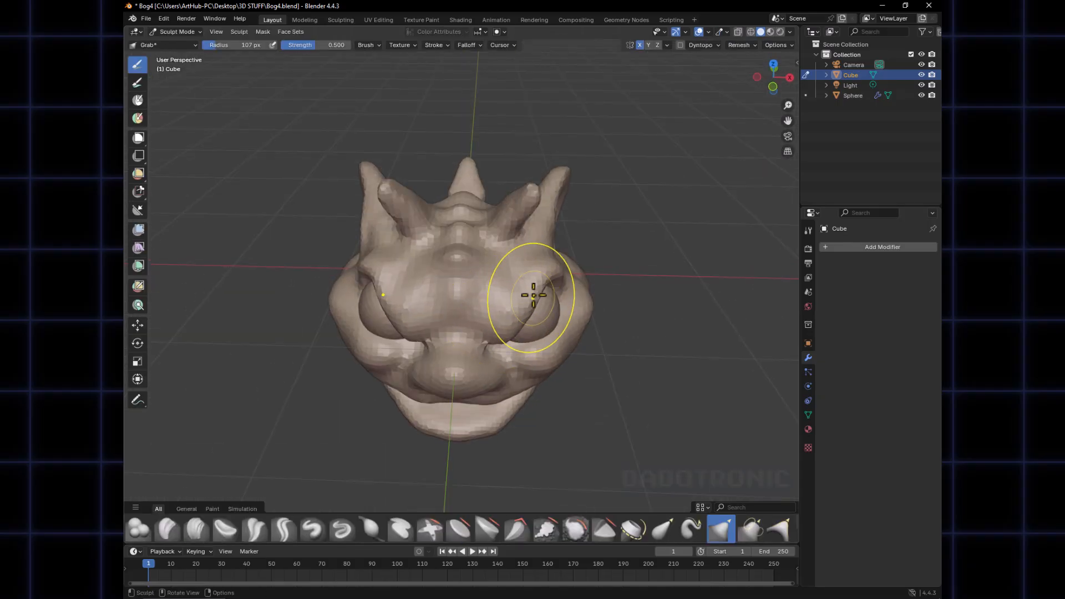
pyautogui.moveTo(547, 278); pyautogui.dragTo(505, 332, button='middle')
pyautogui.moveTo(504, 333); pyautogui.dragTo(476, 309)
pyautogui.moveTo(476, 309); pyautogui.dragTo(482, 281, button='middle')
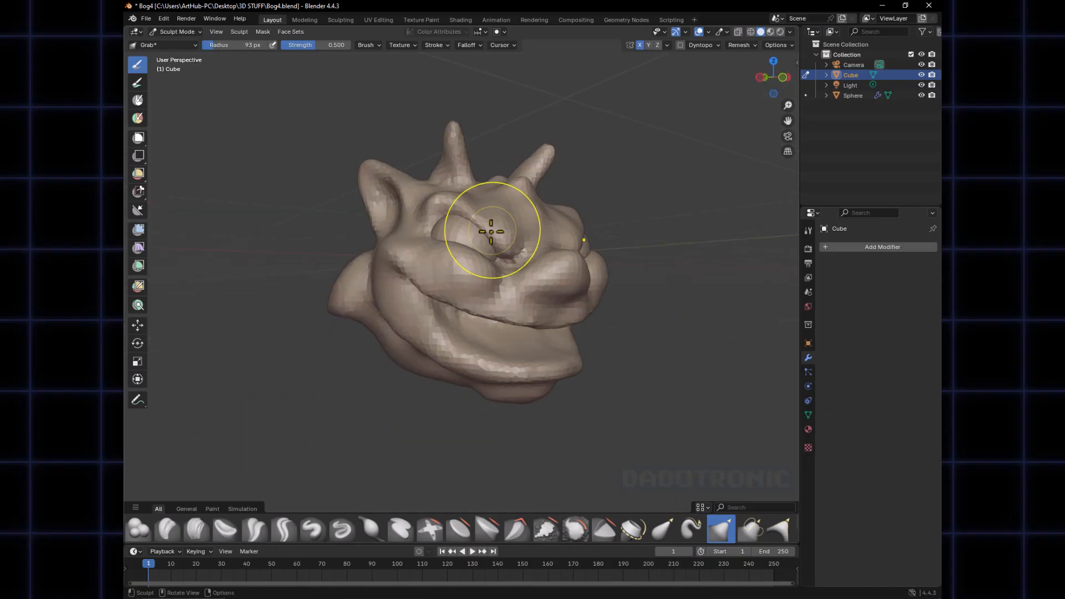
# Pull the eyelids closer around the eyeball and its outer corner in side view, using a small Grab brush
pyautogui.moveTo(491, 231); pyautogui.dragTo(504, 275, button='middle')
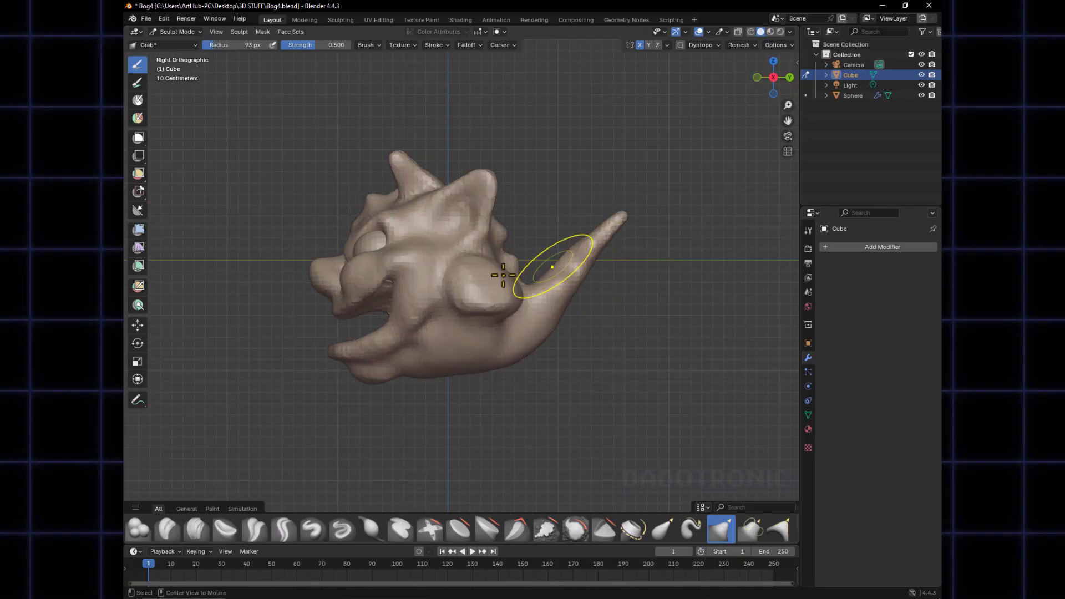
pyautogui.moveTo(376, 238)
pyautogui.mouseDown()
pyautogui.moveTo(351, 232)
pyautogui.moveTo(369, 224)
pyautogui.mouseUp()
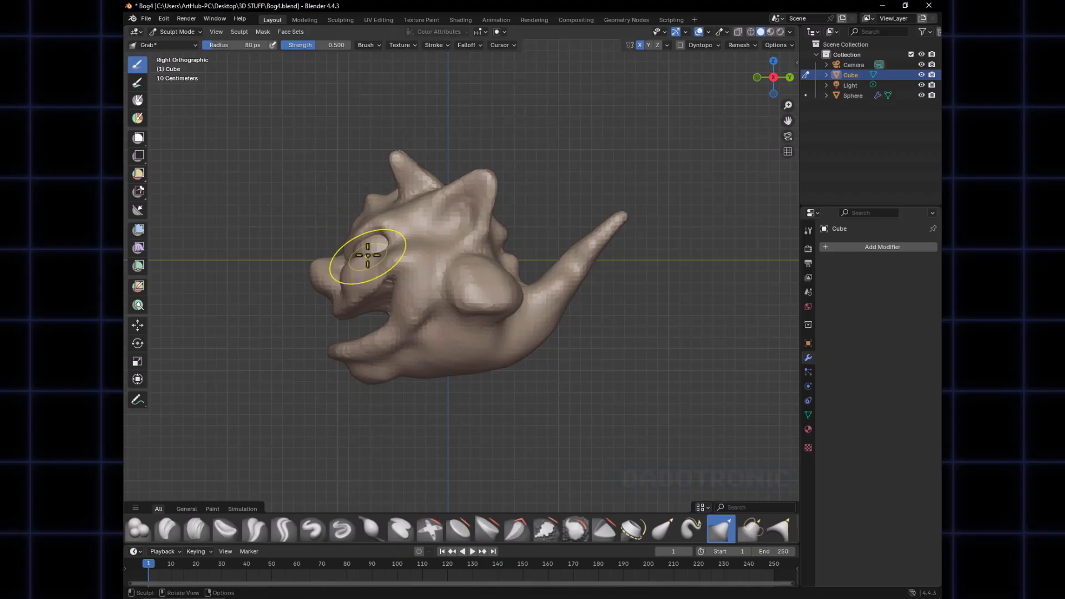
pyautogui.press('[')
pyautogui.press('[')
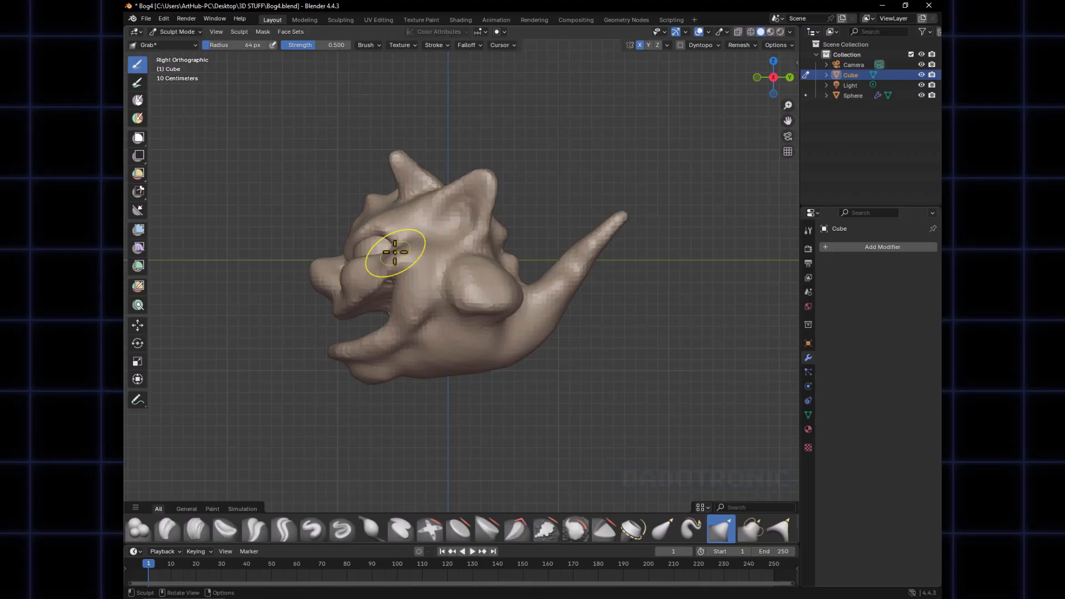
pyautogui.press('[')
pyautogui.press('[')
pyautogui.press('[')
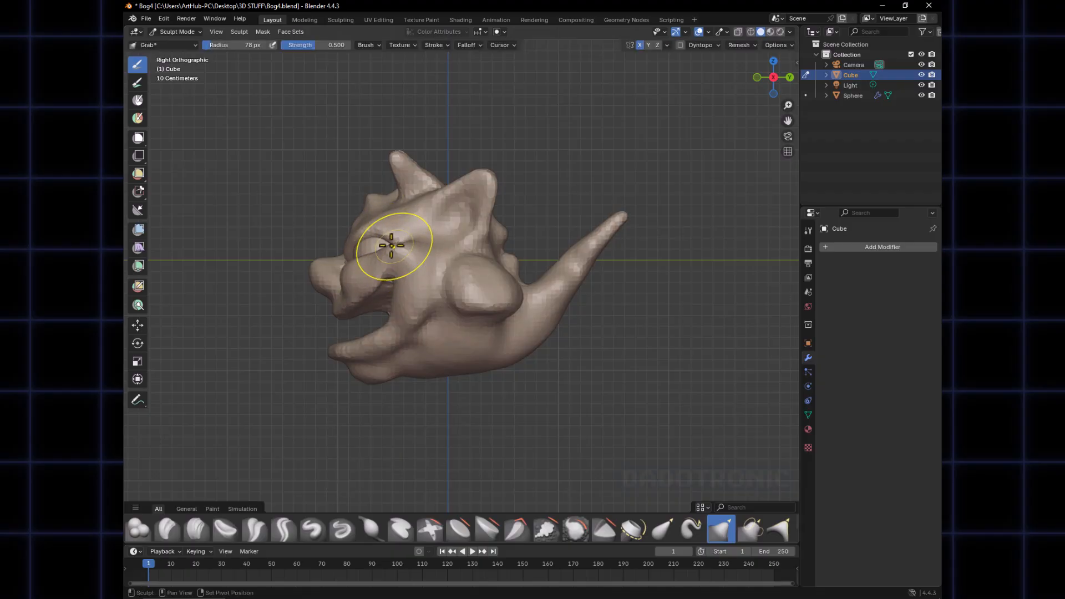
# Reshape the eyelids near the inner eye corners in front view, reducing the Grab brush radius to about 50 px
pyautogui.press('KP_1')
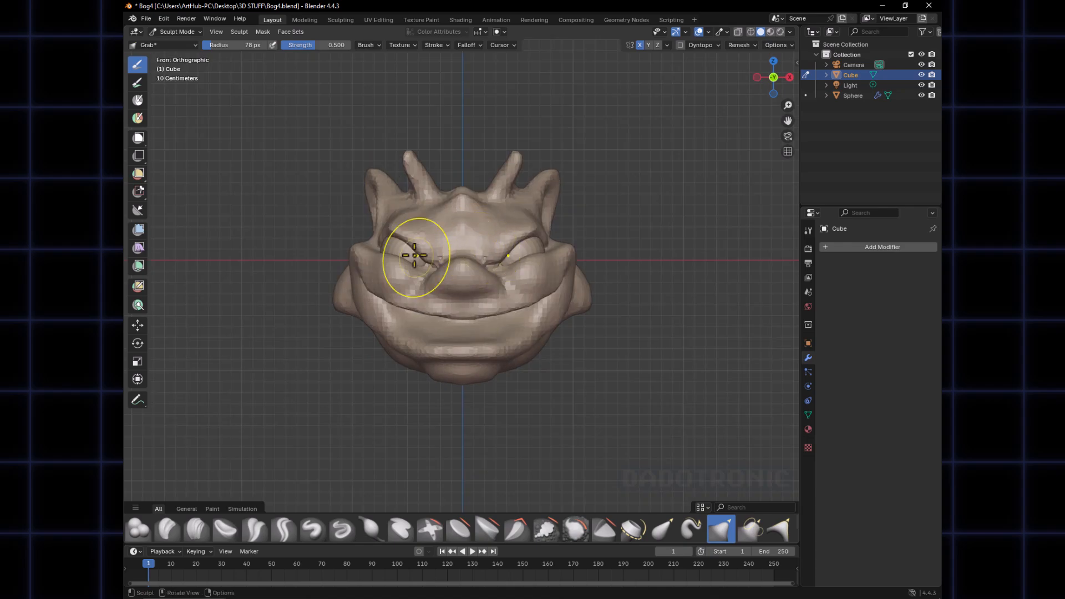
pyautogui.press('[')
pyautogui.press('[')
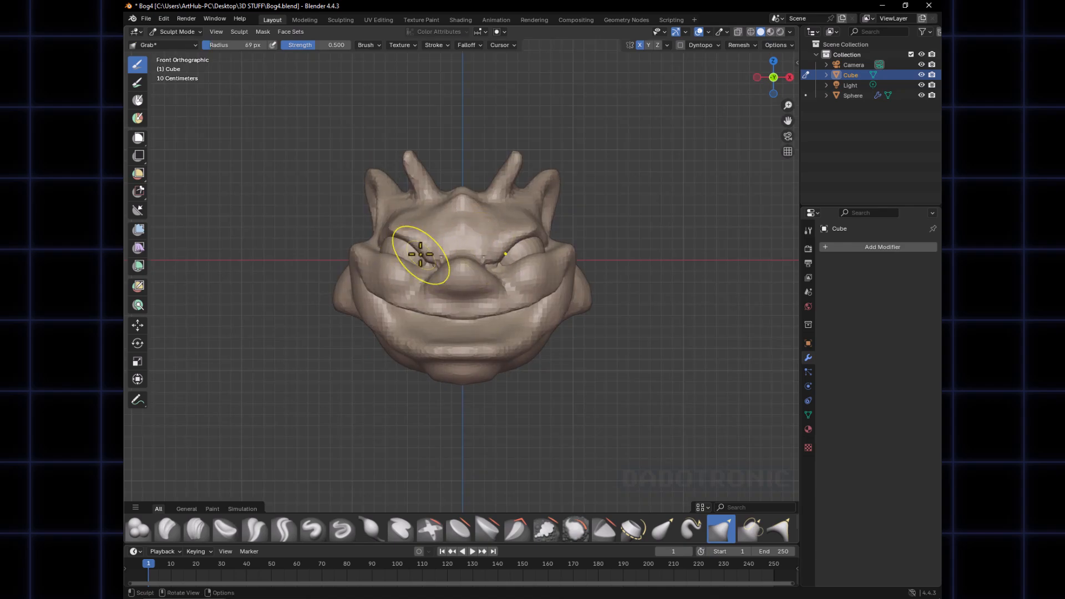
pyautogui.moveTo(424, 249); pyautogui.dragTo(429, 246)
pyautogui.press('f')
pyautogui.click(418, 264)
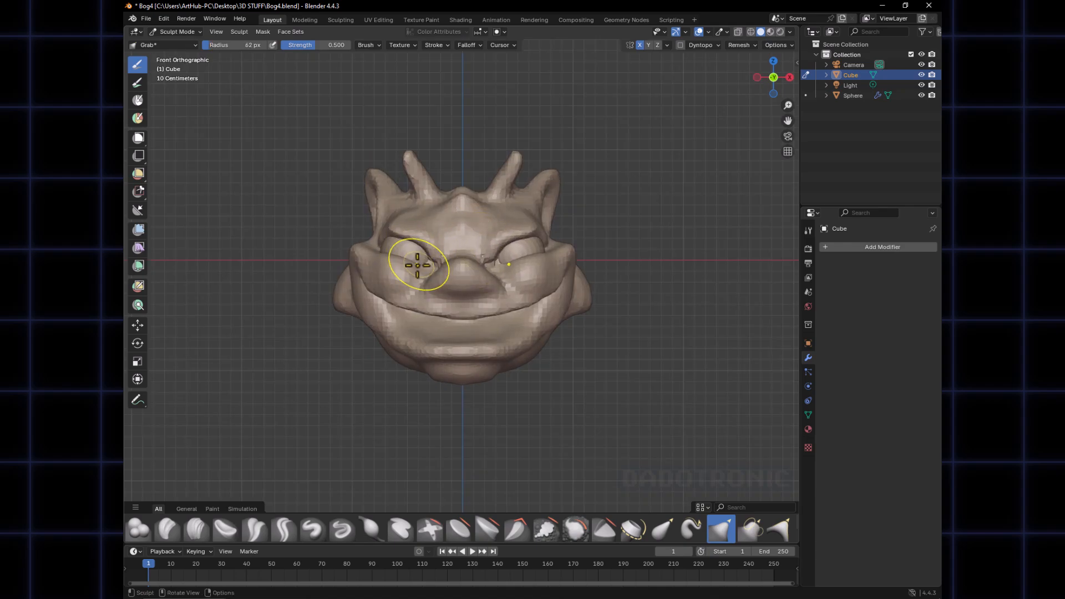
pyautogui.press('[')
pyautogui.press('[')
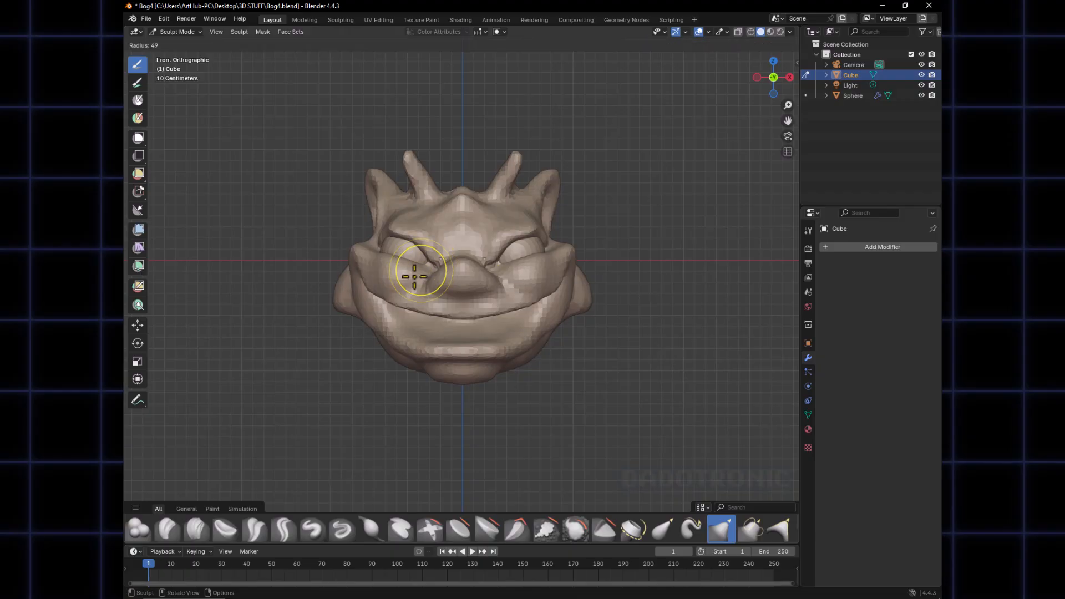
# Arch the upper eyelids over the eyeballs and adjust their outer corners, enlarging the Grab brush to about 71 px
pyautogui.moveTo(504, 264)
pyautogui.mouseDown()
pyautogui.moveTo(496, 261)
pyautogui.moveTo(524, 231)
pyautogui.mouseUp()
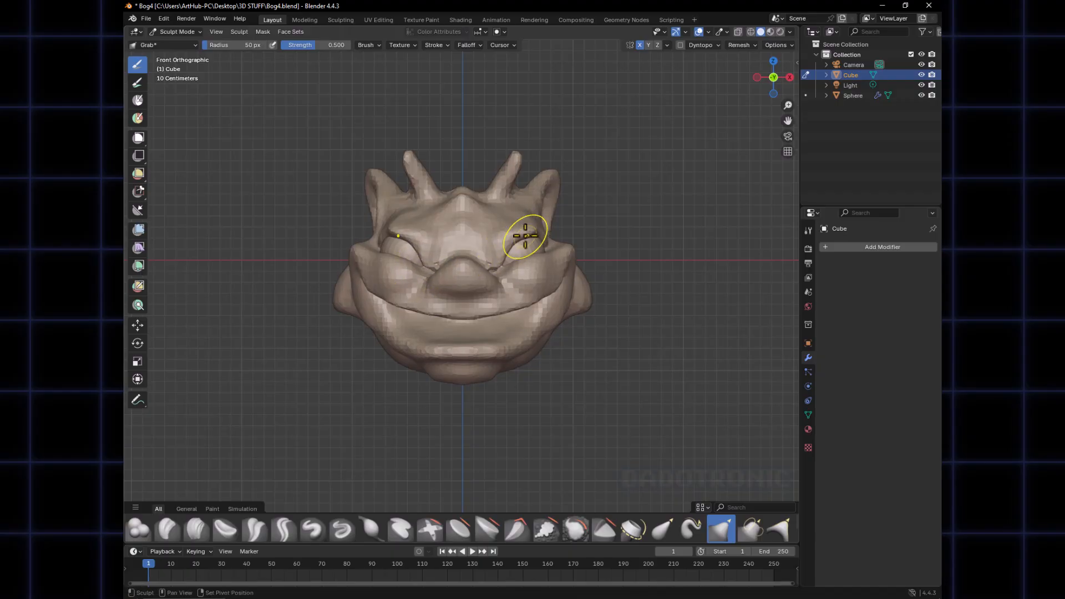
pyautogui.moveTo(404, 228)
pyautogui.mouseDown()
pyautogui.moveTo(393, 227)
pyautogui.moveTo(397, 238)
pyautogui.mouseUp()
pyautogui.keyDown('alt'); pyautogui.moveTo(410, 254); pyautogui.dragTo(528, 255, button='middle'); pyautogui.keyUp('alt')
pyautogui.press('f')
pyautogui.click(549, 244)
pyautogui.moveTo(549, 241); pyautogui.dragTo(569, 238)
pyautogui.keyDown('alt'); pyautogui.moveTo(600, 264); pyautogui.dragTo(498, 275, button='middle'); pyautogui.keyUp('alt')
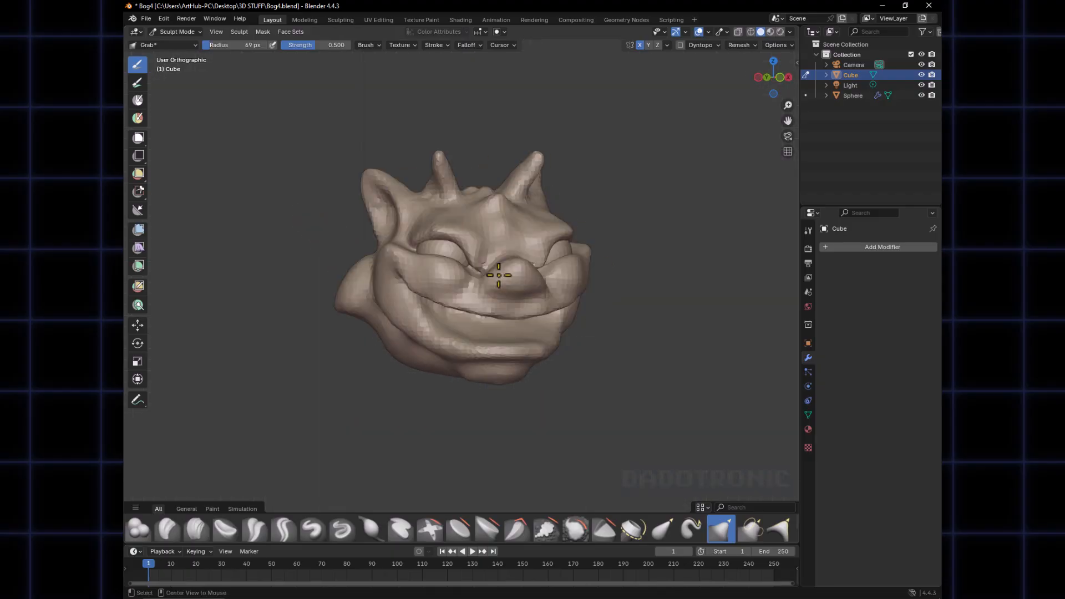
pyautogui.press('f')
pyautogui.click(363, 248)
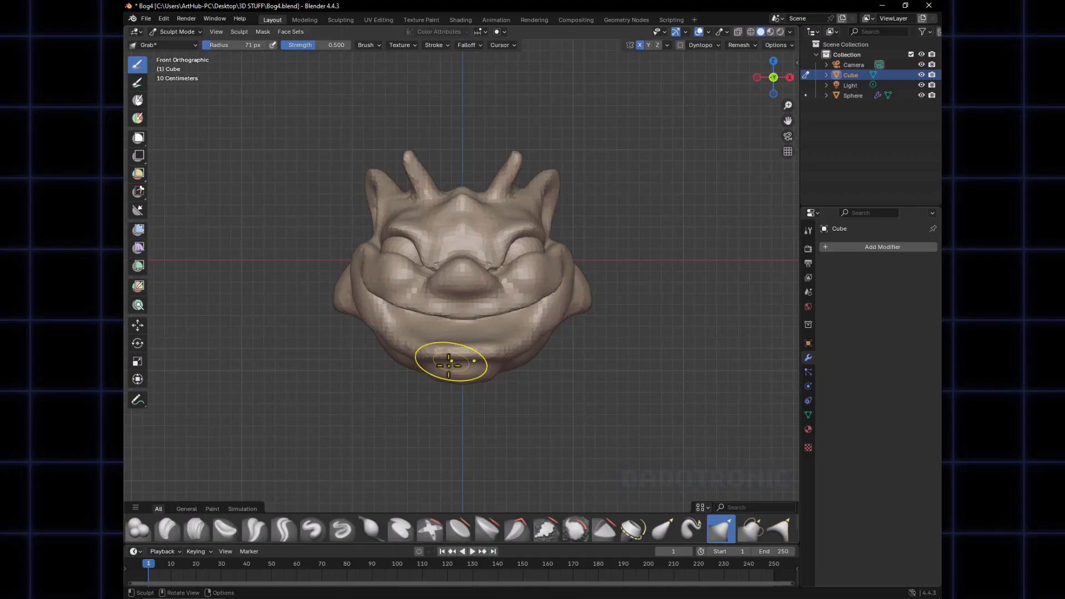
# Grab the brows and outer eyelid corners from above and fit them over the eyeballs with a 71 px brush
pyautogui.moveTo(476, 310); pyautogui.dragTo(519, 339, button='middle')
pyautogui.moveTo(516, 381); pyautogui.dragTo(507, 357)
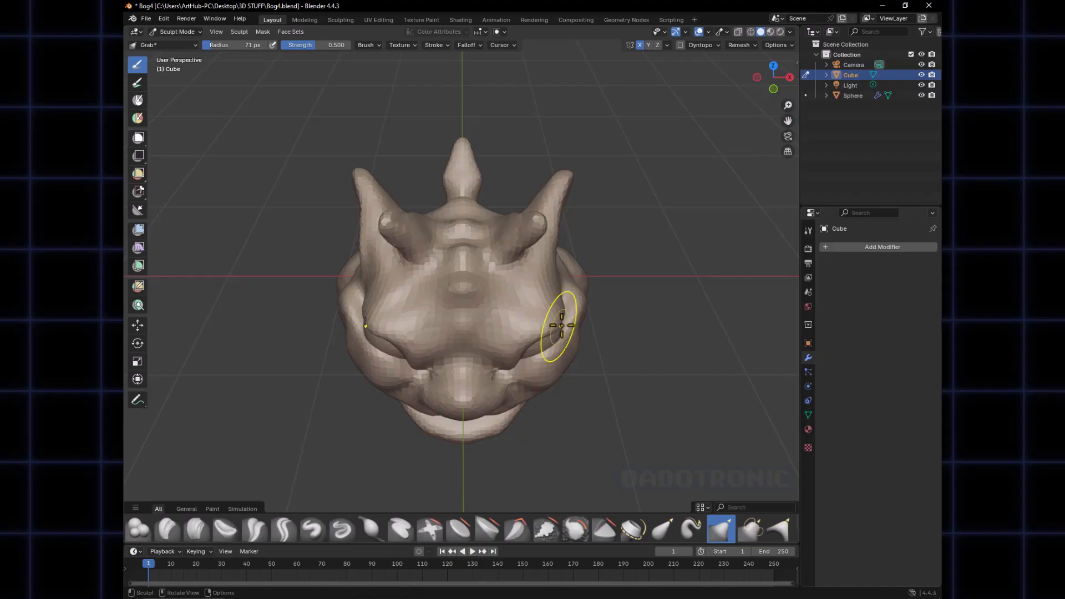
pyautogui.moveTo(556, 326); pyautogui.dragTo(562, 321)
pyautogui.moveTo(565, 324)
pyautogui.mouseDown(button='middle')
pyautogui.moveTo(494, 335)
pyautogui.moveTo(510, 360)
pyautogui.mouseUp(button='middle')
pyautogui.moveTo(527, 350); pyautogui.dragTo(531, 341)
pyautogui.press('f')
pyautogui.click(537, 338)
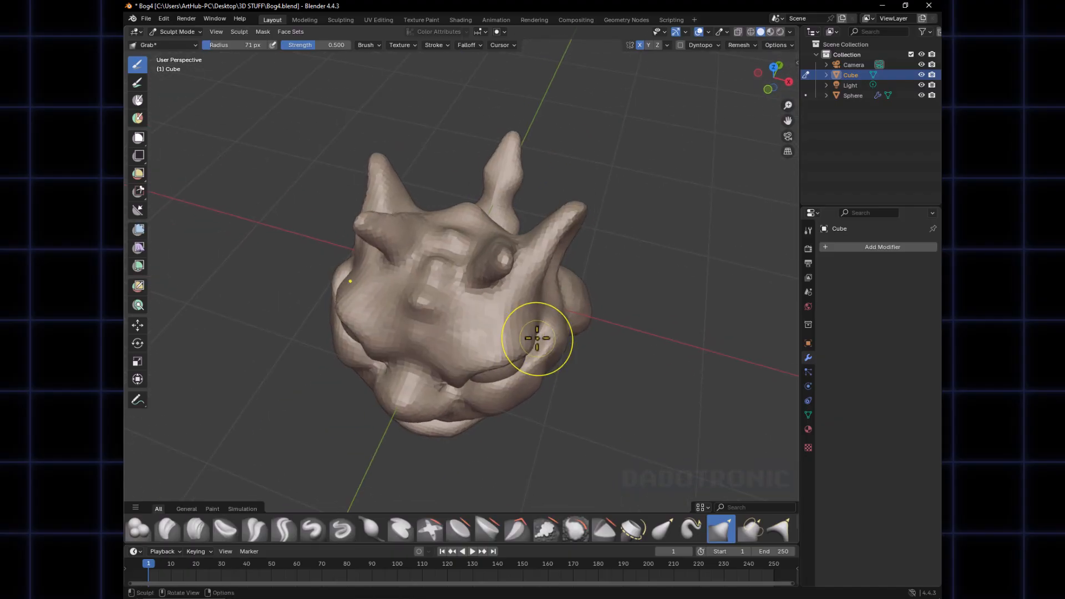
# Pull the front of the brows into a rounder ridge from above, enlarging the Grab brush to about 92 px
pyautogui.moveTo(537, 338)
pyautogui.mouseDown(button='middle')
pyautogui.moveTo(484, 345)
pyautogui.moveTo(549, 319)
pyautogui.moveTo(543, 352)
pyautogui.mouseUp(button='middle')
pyautogui.press('f')
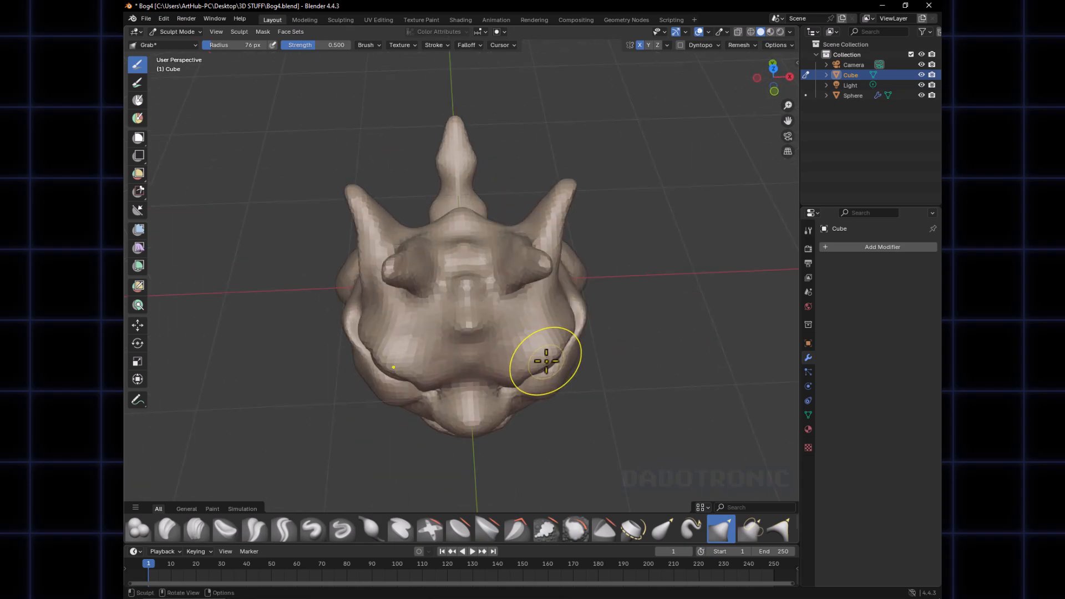
pyautogui.moveTo(552, 364); pyautogui.dragTo(549, 369)
pyautogui.press('f')
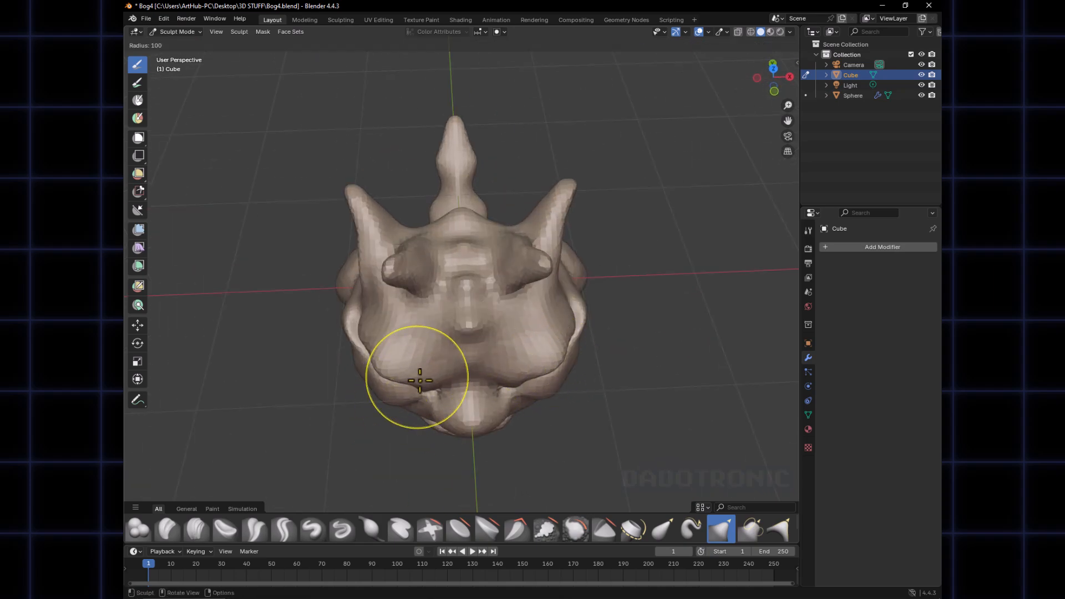
pyautogui.click(419, 381)
pyautogui.moveTo(404, 387); pyautogui.dragTo(423, 388)
# Open the eyelids wider around the eyeballs in front view and set the Grab brush radius to about 118 px
pyautogui.press('KP_1')
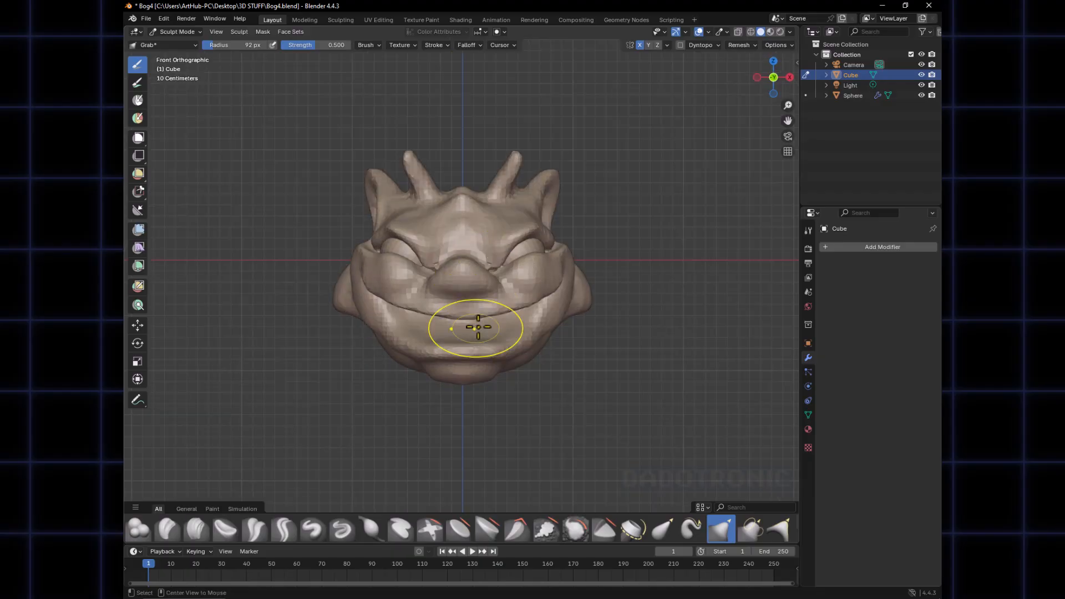
pyautogui.press('f')
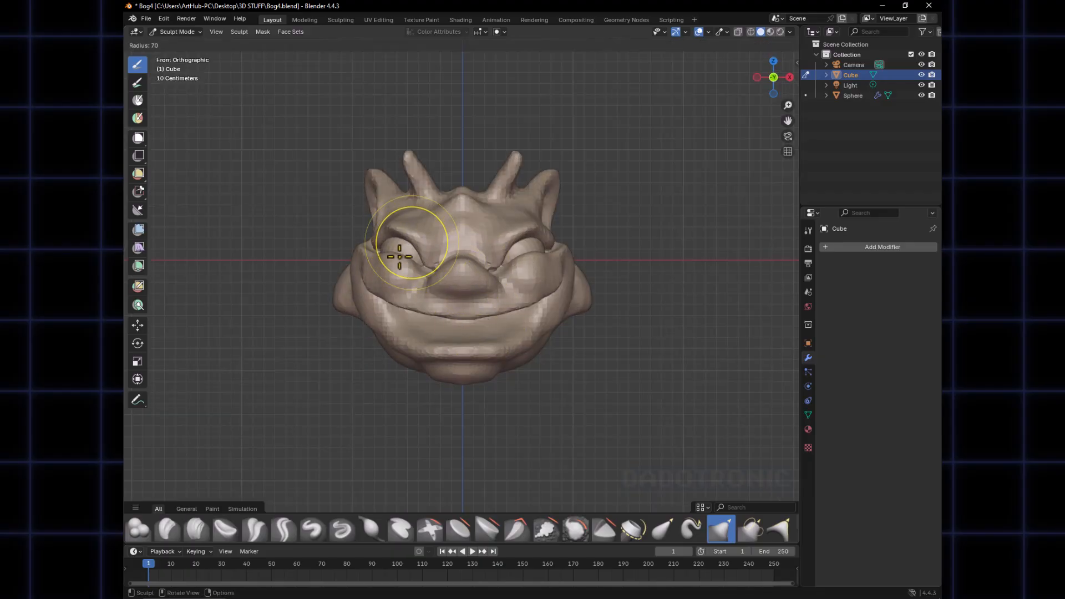
pyautogui.click(393, 252)
pyautogui.moveTo(393, 257)
pyautogui.mouseDown(button='middle')
pyautogui.moveTo(397, 275)
pyautogui.moveTo(493, 257)
pyautogui.moveTo(433, 268)
pyautogui.mouseUp(button='middle')
pyautogui.press('f')
pyautogui.click(398, 259)
pyautogui.press('f')
pyautogui.click(423, 257)
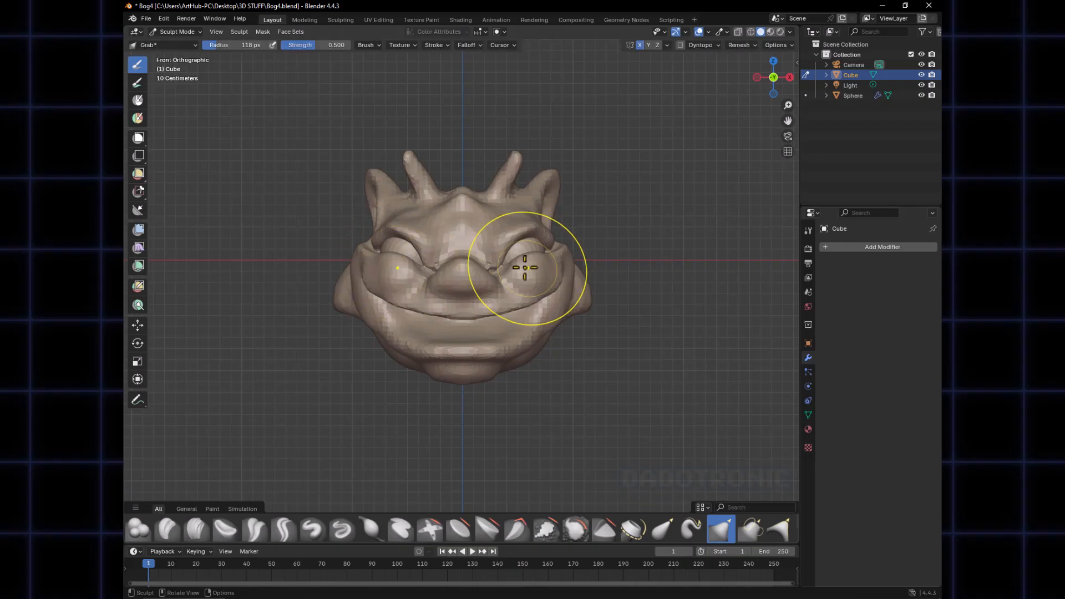
# Push the cheeks up under the eyeballs as lower eyelids in front view, then reduce the Grab brush radius to 61 px
pyautogui.moveTo(526, 268); pyautogui.dragTo(520, 237)
pyautogui.press('f')
pyautogui.click(519, 268)
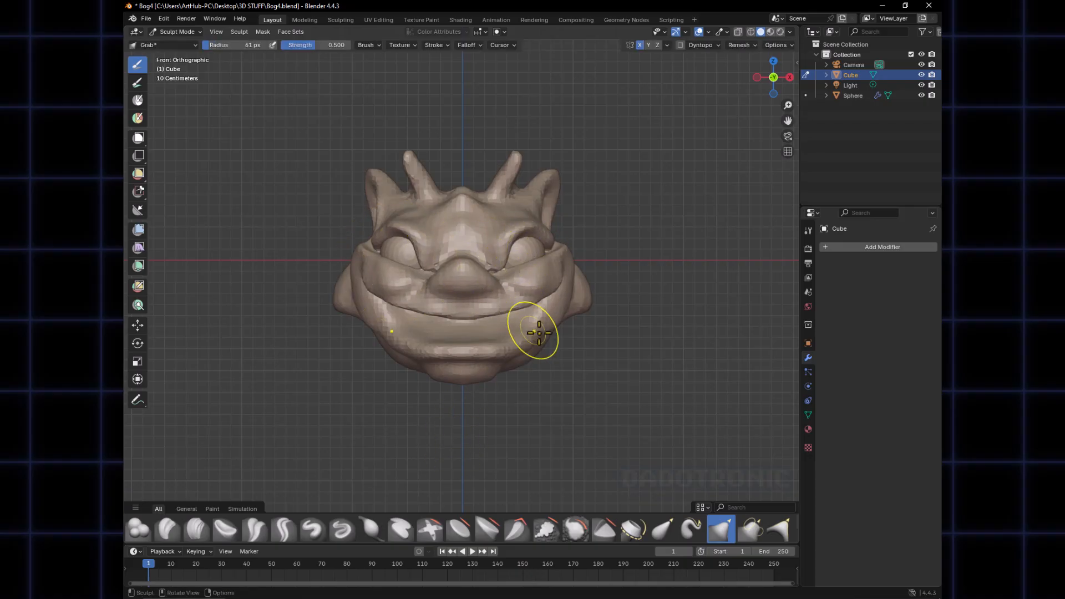
# Compare the sculpted head's shape in front view and in right side view
pyautogui.keyDown('alt'); pyautogui.moveTo(537, 325); pyautogui.dragTo(518, 340, button='middle'); pyautogui.keyUp('alt')
pyautogui.moveTo(417, 354)
pyautogui.keyDown('alt'); pyautogui.mouseDown(button='middle')
pyautogui.moveTo(511, 333)
pyautogui.moveTo(483, 392)
pyautogui.mouseUp(button='middle'); pyautogui.keyUp('alt')
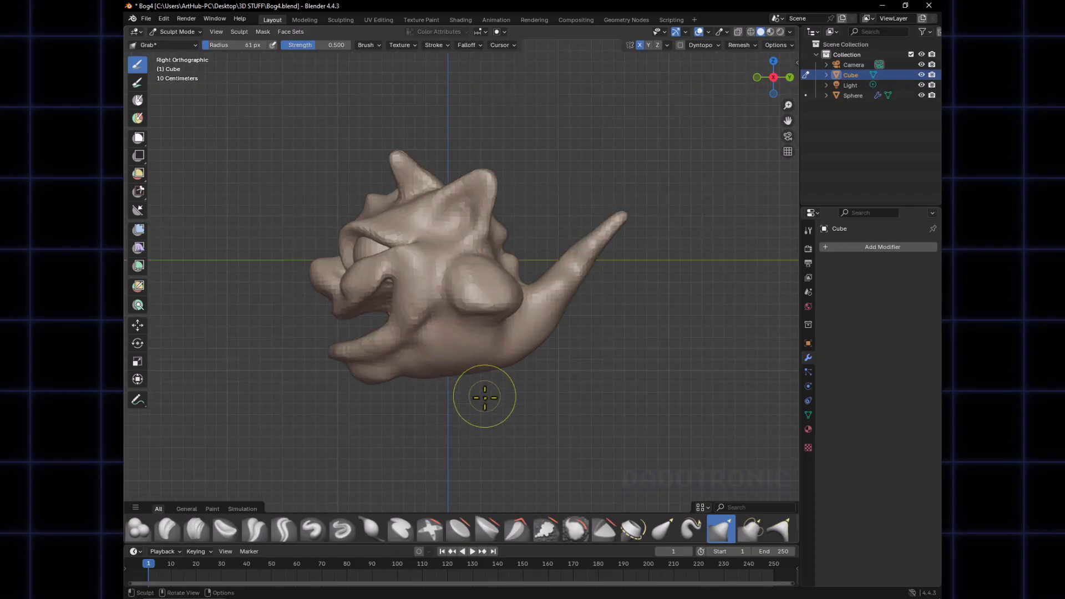
pyautogui.keyDown('alt'); pyautogui.moveTo(366, 339); pyautogui.dragTo(523, 387, button='middle'); pyautogui.keyUp('alt')
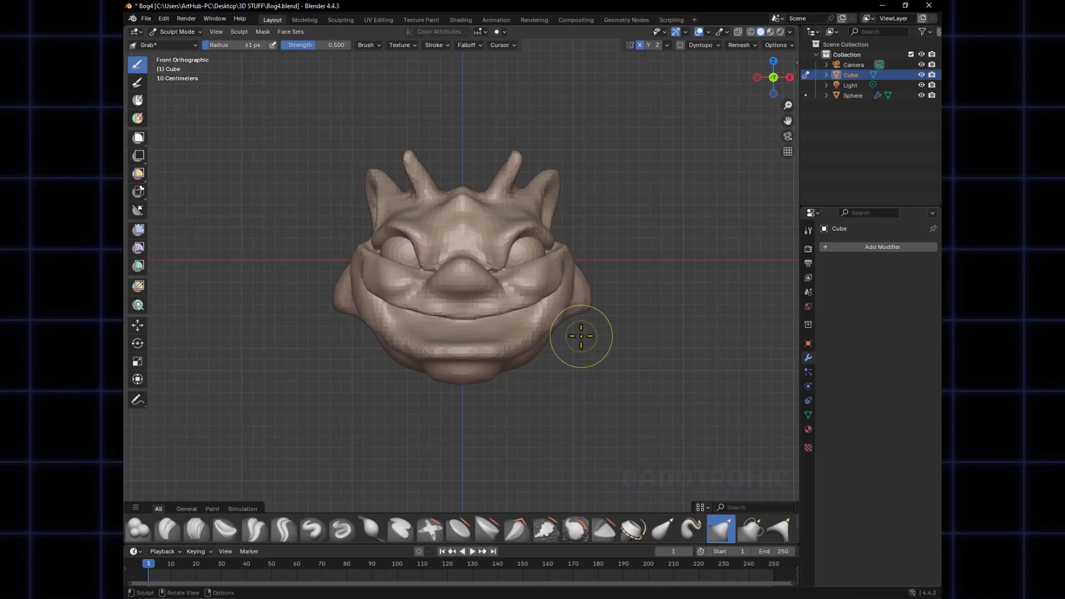
pyautogui.press('KP_3')
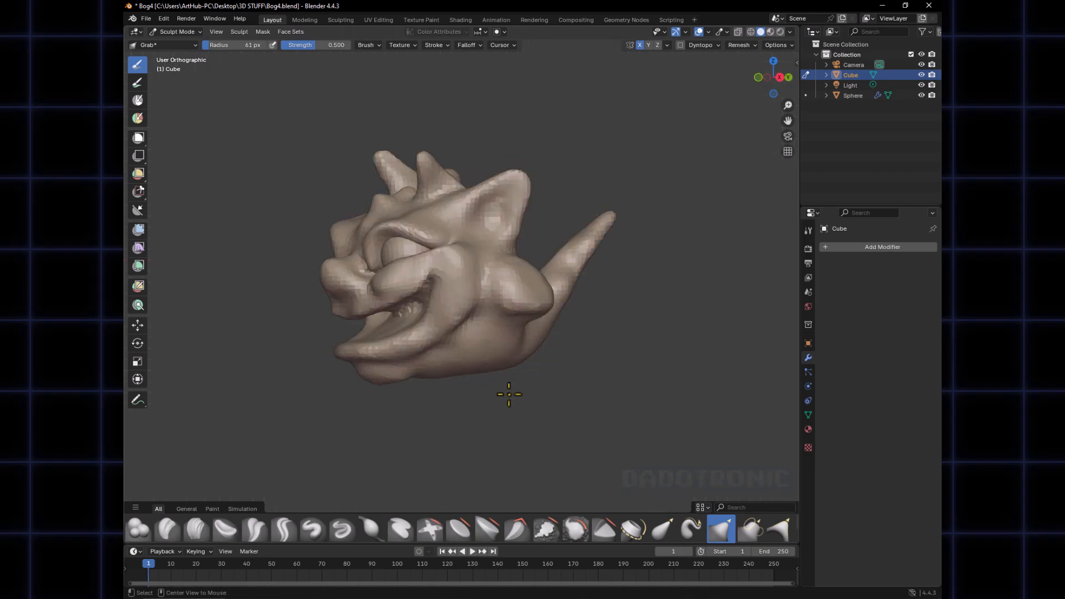
pyautogui.press('KP_1')
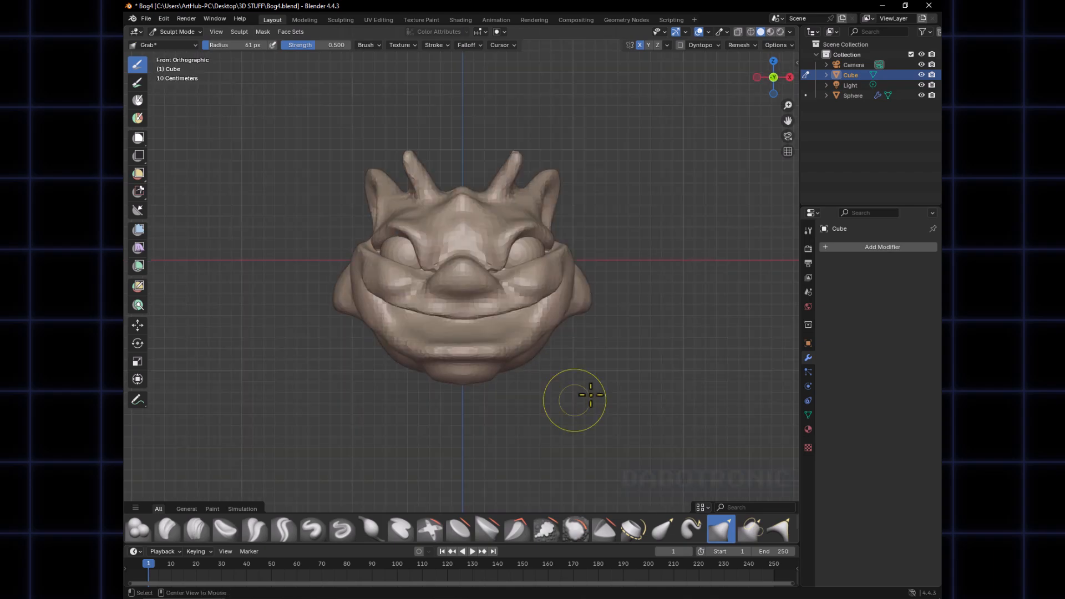
pyautogui.press('KP_3')
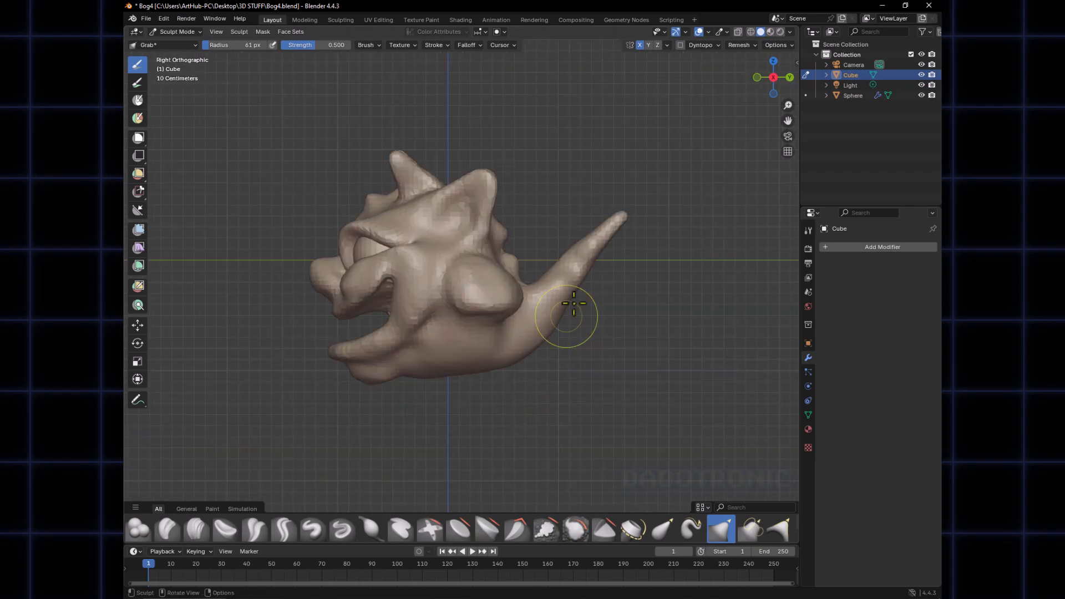
# Leave Sculpt Mode for Object Mode and select the creature head
pyautogui.hotkey('ctrl', 'Tab')
pyautogui.click(372, 283)
pyautogui.click(557, 222)
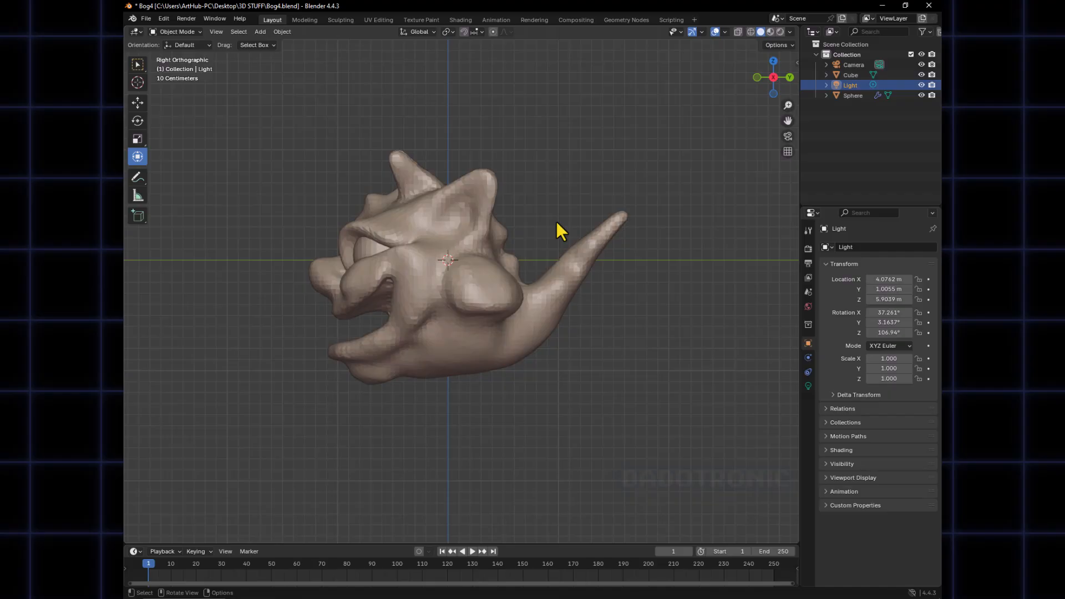
pyautogui.moveTo(557, 222); pyautogui.dragTo(442, 239, button='middle')
pyautogui.hotkey('ctrl', 'Tab')
pyautogui.click(392, 260)
pyautogui.click(446, 353)
pyautogui.hotkey('ctrl', 'Tab')
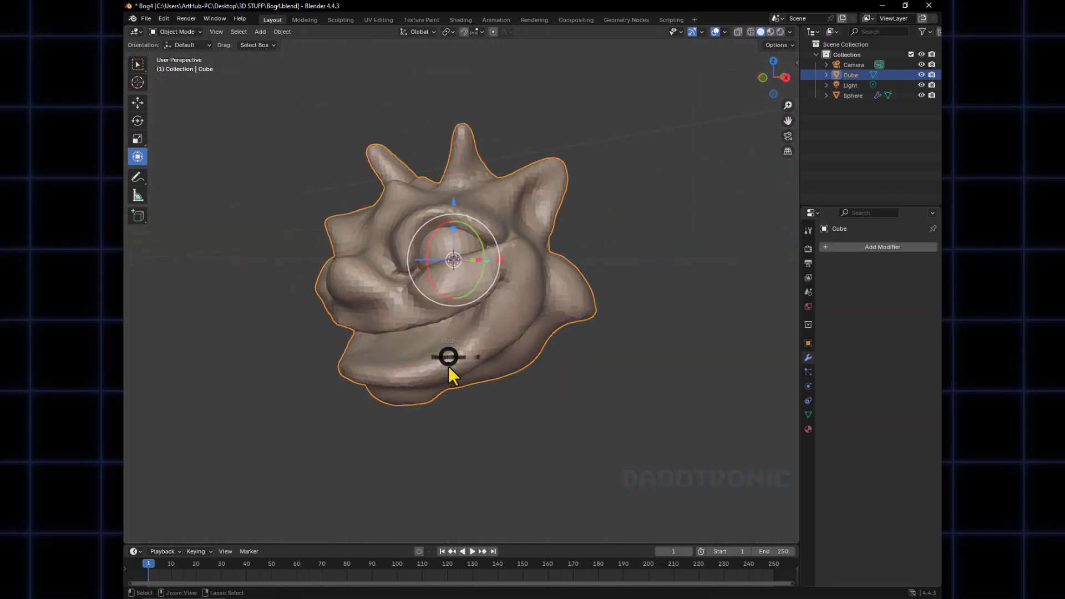
pyautogui.click(385, 379)
pyautogui.click(508, 426)
pyautogui.click(477, 383)
pyautogui.hotkey('ctrl', 'Tab')
pyautogui.click(472, 466)
pyautogui.hotkey('ctrl', 'Tab')
pyautogui.click(408, 322)
# Deselect the head in front view and add a UV sphere at the 3D cursor
pyautogui.moveTo(473, 371); pyautogui.dragTo(526, 312, button='middle')
pyautogui.click(608, 327)
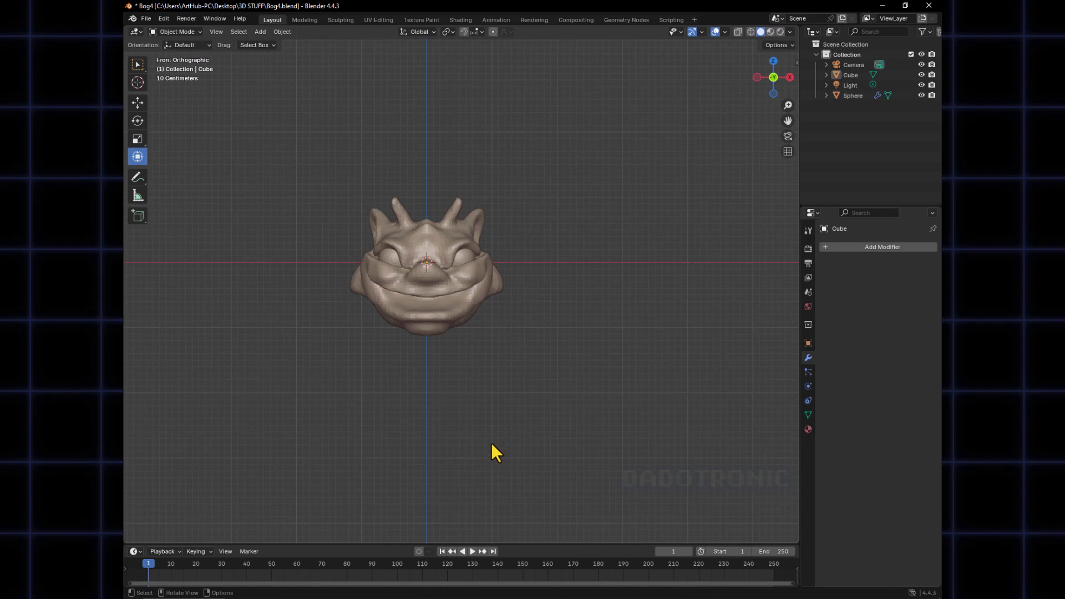
pyautogui.hotkey('shift', 'a')
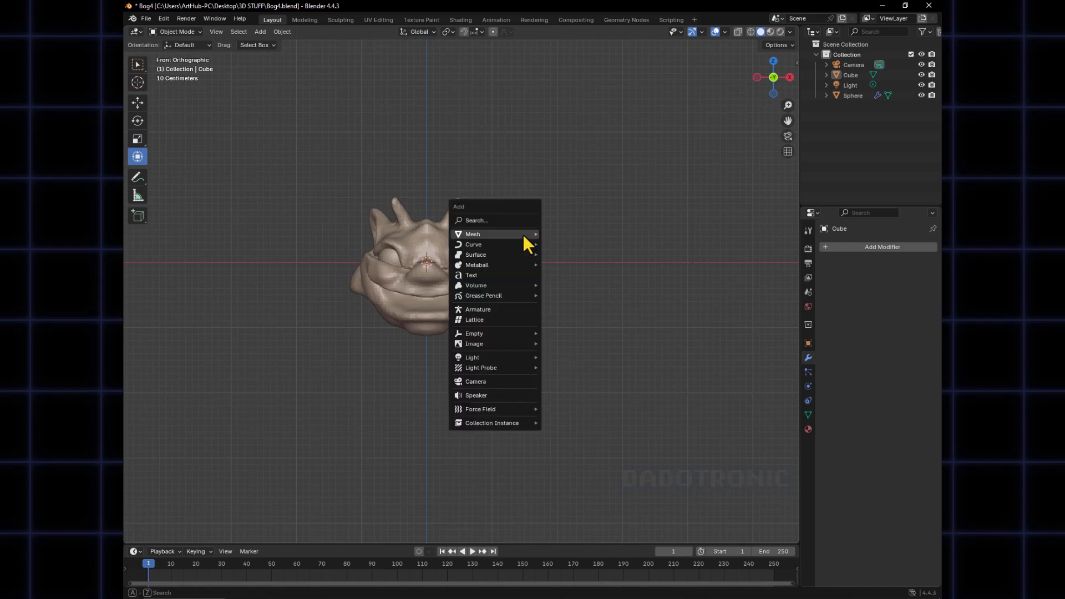
pyautogui.moveTo(523, 235)
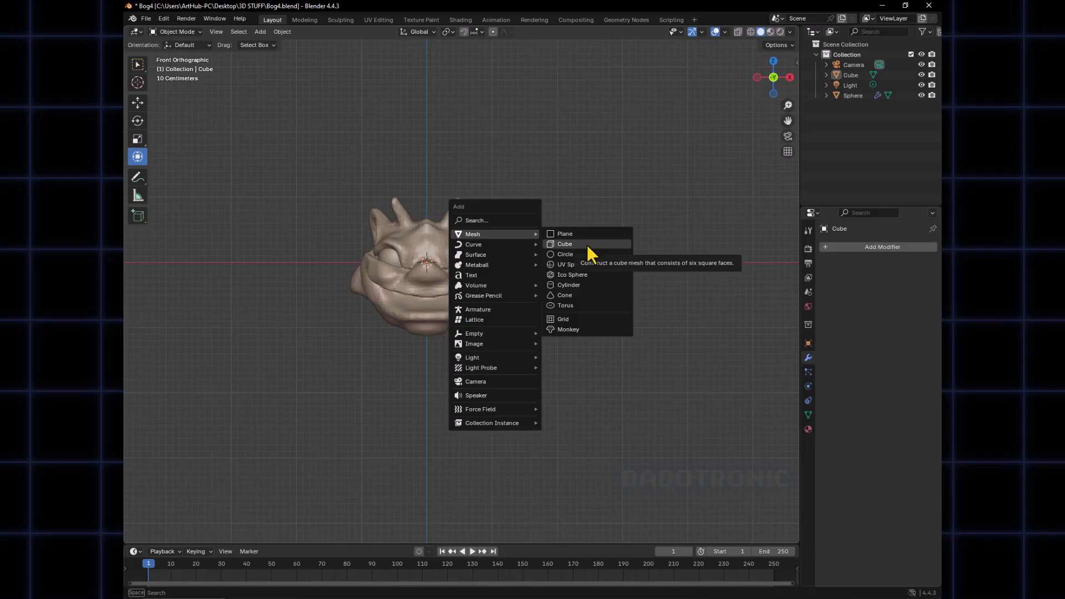
pyautogui.press('Escape')
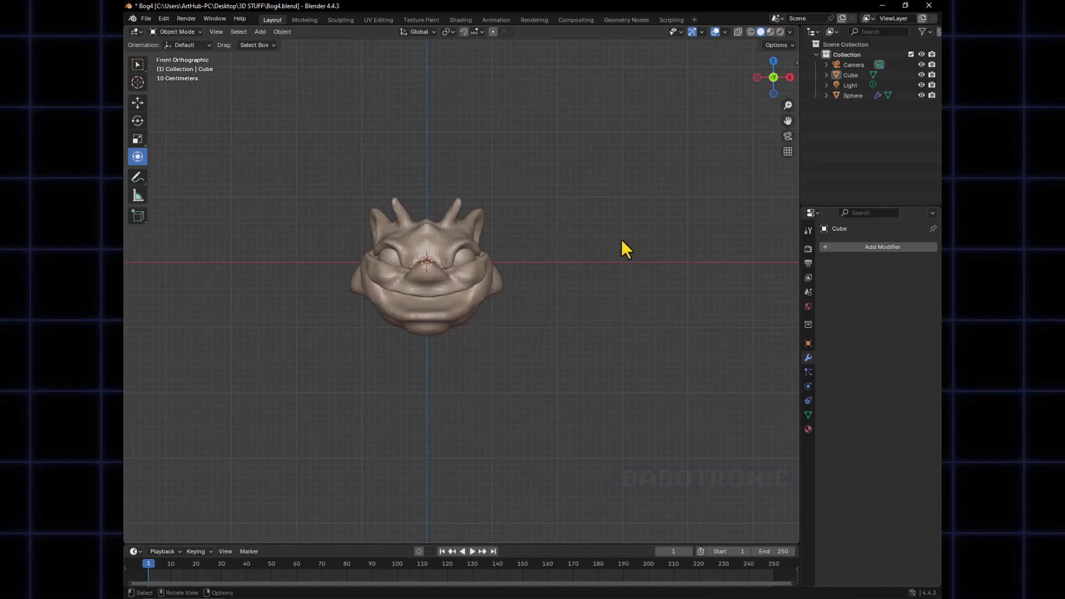
pyautogui.hotkey('shift', 'a')
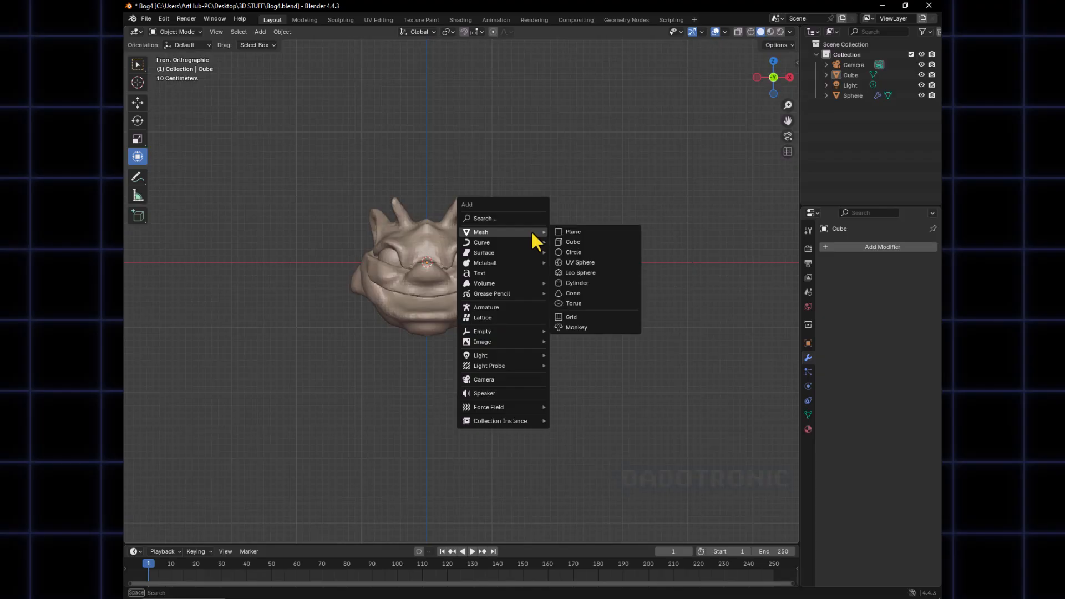
pyautogui.click(583, 263)
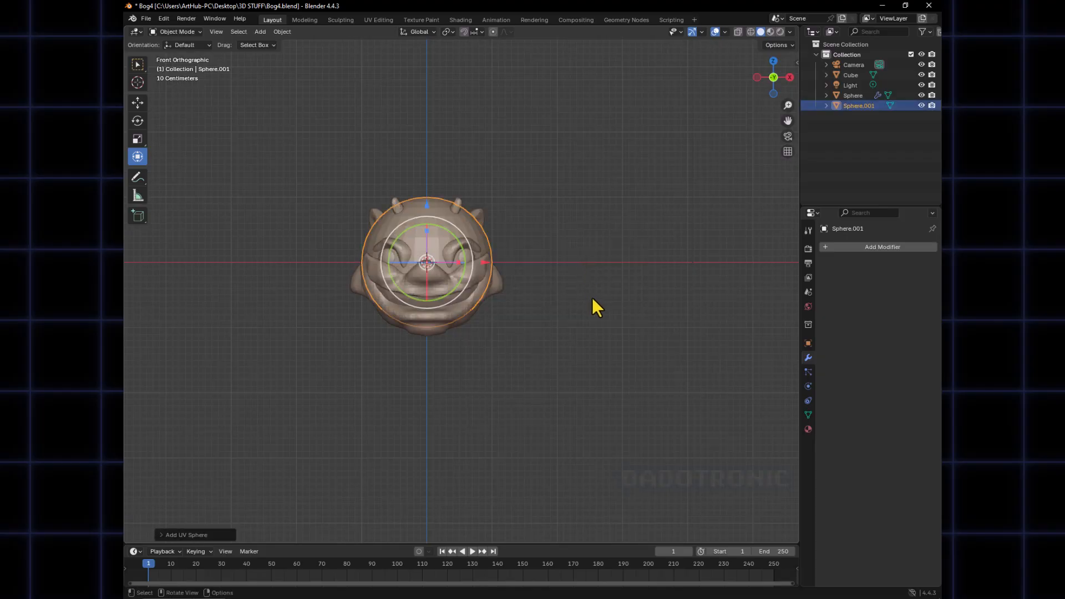
# Scale the new sphere down to about half size and move it about 1.4 m up along Z, above the head
pyautogui.press('s')
pyautogui.click(510, 285)
pyautogui.press('g')
pyautogui.click(512, 287)
pyautogui.hotkey('ctrl', 'z')
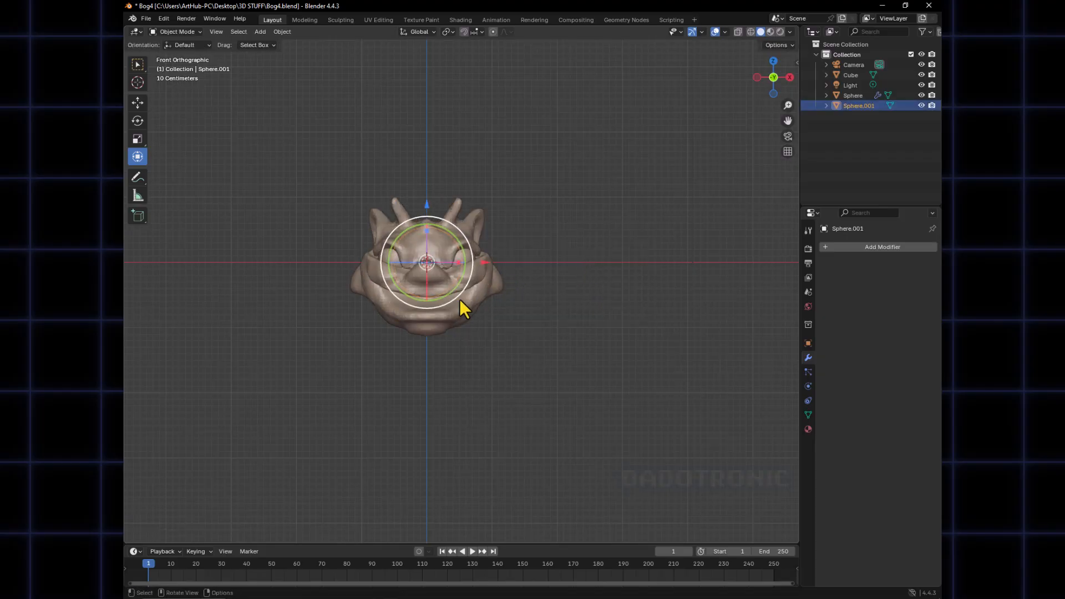
pyautogui.press('g')
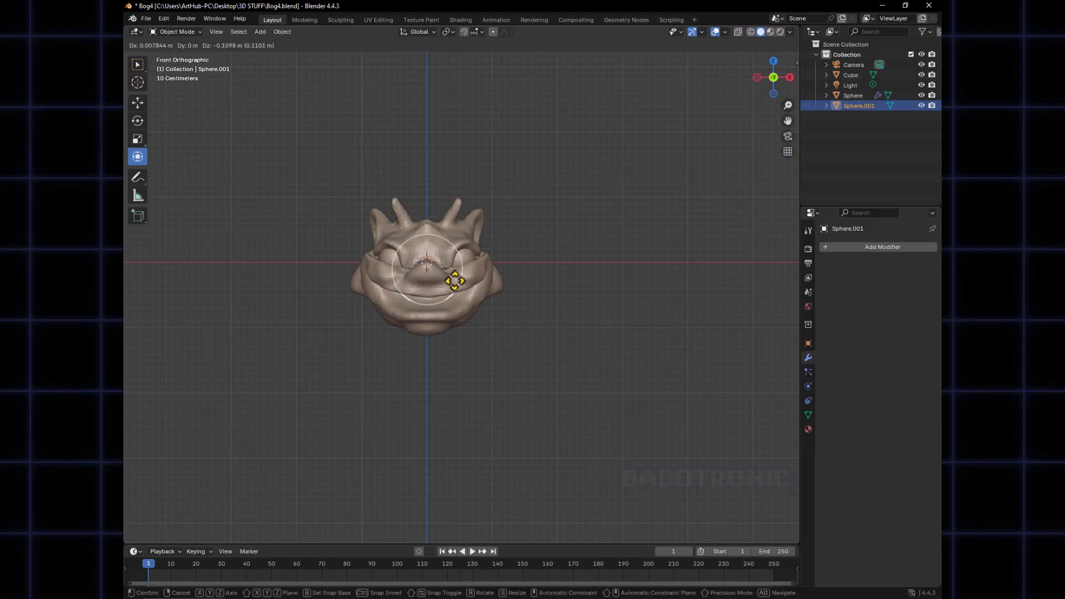
pyautogui.press('z')
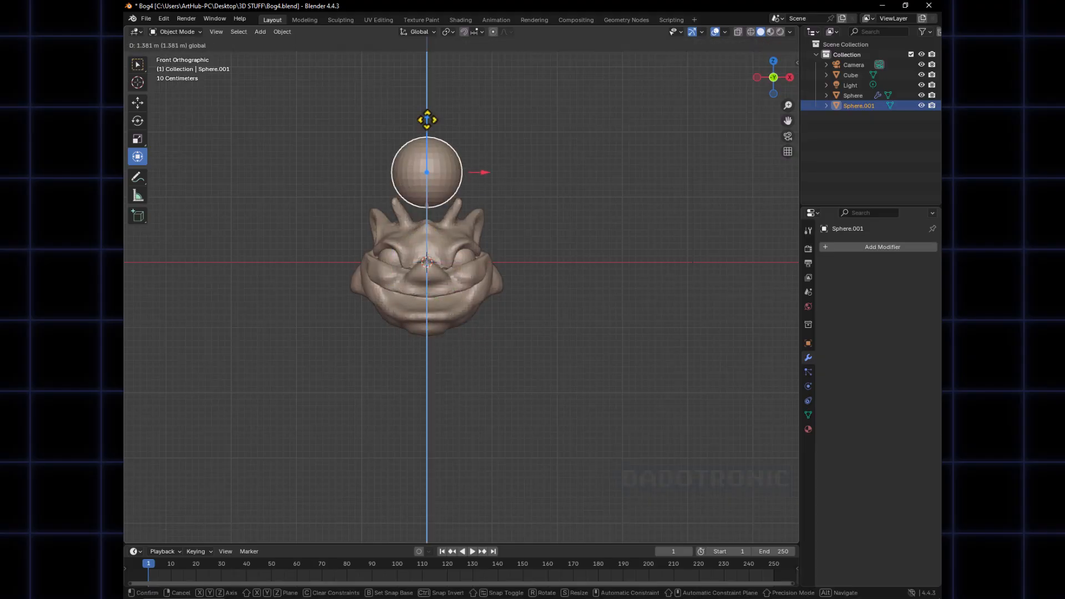
pyautogui.click(426, 114)
# Examine the sphere's mesh from above, select its top pole vertex in Edit Mode and return to Object Mode
pyautogui.moveTo(445, 233); pyautogui.dragTo(478, 200, button='middle')
pyautogui.keyDown('ctrl'); pyautogui.moveTo(478, 200); pyautogui.dragTo(483, 263, button='middle'); pyautogui.keyUp('ctrl')
pyautogui.click(541, 312)
pyautogui.keyDown('ctrl'); pyautogui.moveTo(541, 311); pyautogui.dragTo(475, 230, button='middle'); pyautogui.keyUp('ctrl')
pyautogui.click(481, 259)
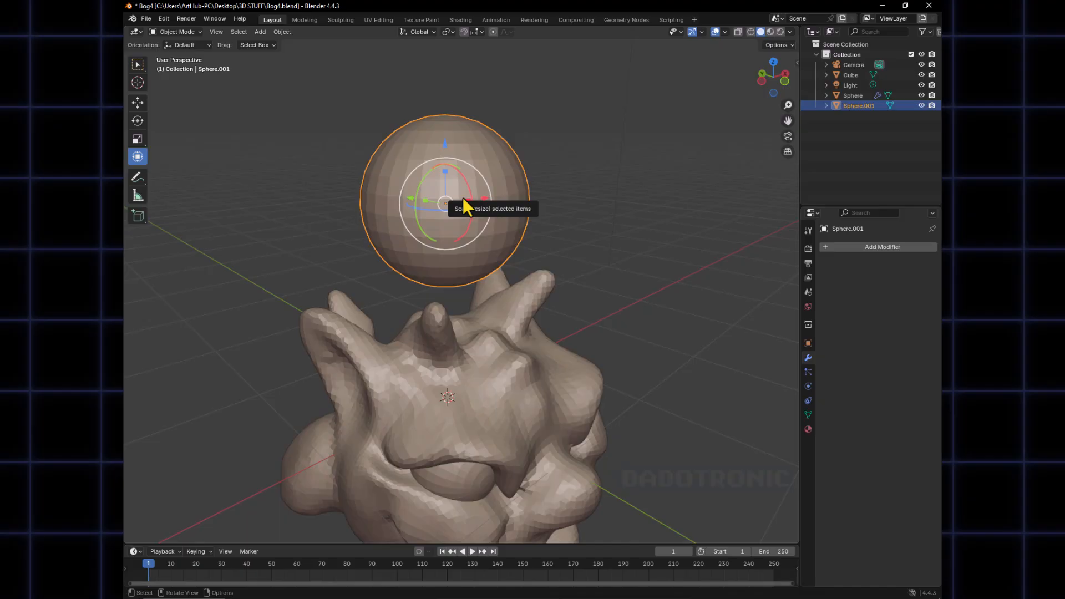
pyautogui.moveTo(463, 197); pyautogui.dragTo(444, 260, button='middle')
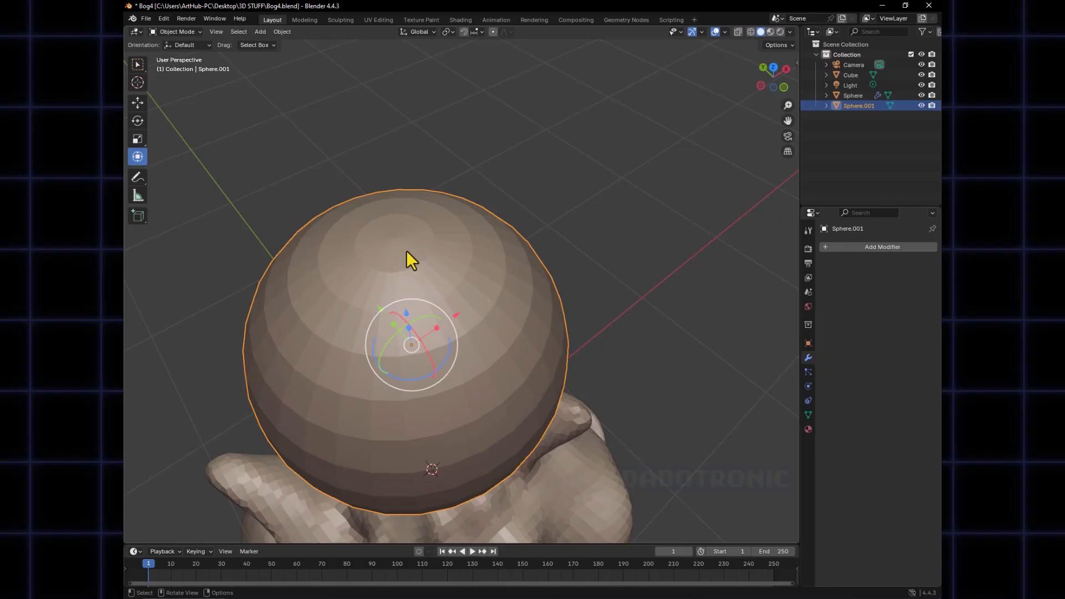
pyautogui.moveTo(411, 266); pyautogui.dragTo(402, 303, button='middle')
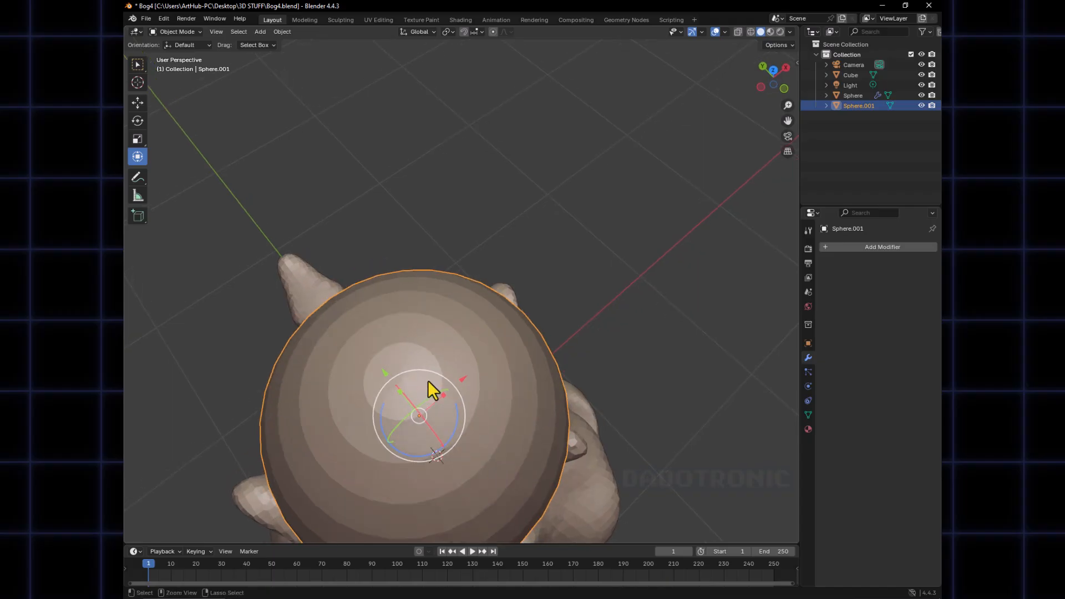
pyautogui.press('Tab')
pyautogui.keyDown('shift'); pyautogui.moveTo(418, 401); pyautogui.dragTo(473, 287, button='middle'); pyautogui.keyUp('shift')
pyautogui.click(457, 291)
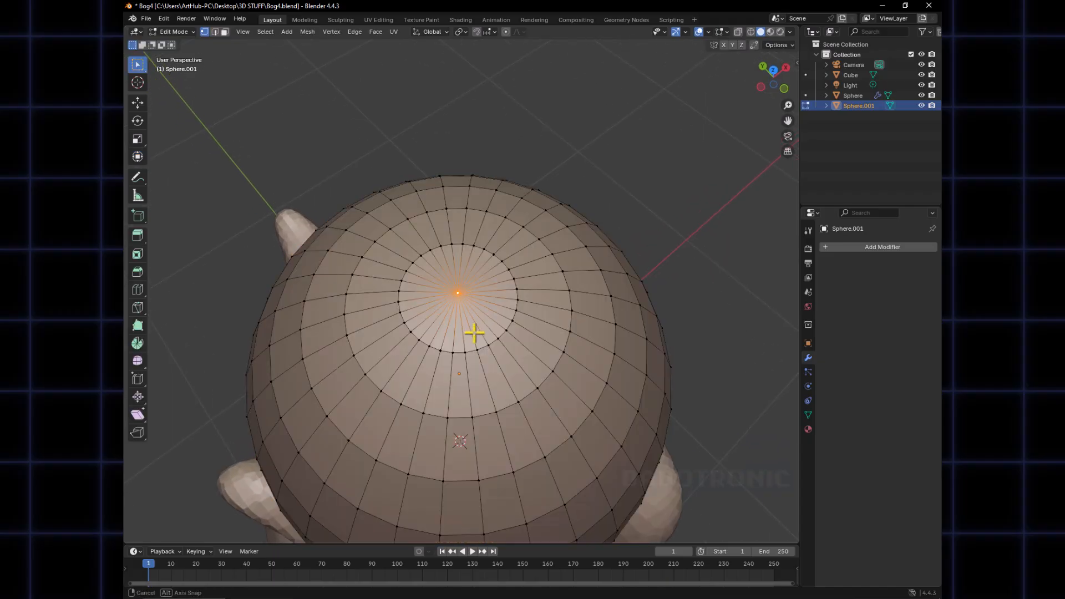
pyautogui.moveTo(473, 332); pyautogui.dragTo(467, 280, button='middle')
pyautogui.hotkey('ctrl', 'Tab')
pyautogui.click(387, 278)
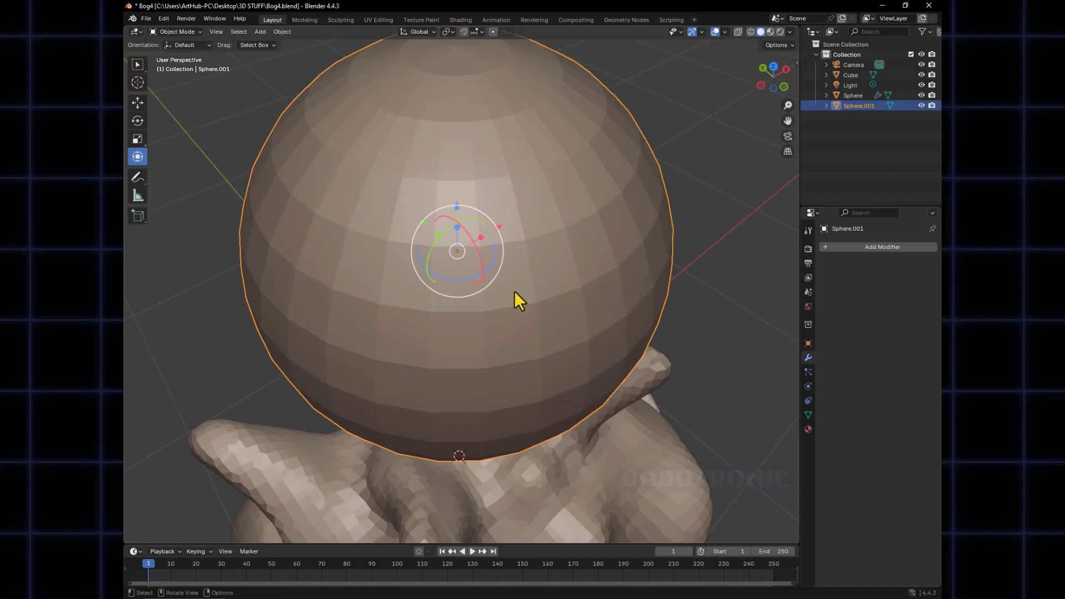
# Reselect the sphere above the head and switch it to Sculpt Mode in front view
pyautogui.keyDown('ctrl'); pyautogui.moveTo(514, 291); pyautogui.dragTo(480, 335, button='middle'); pyautogui.keyUp('ctrl')
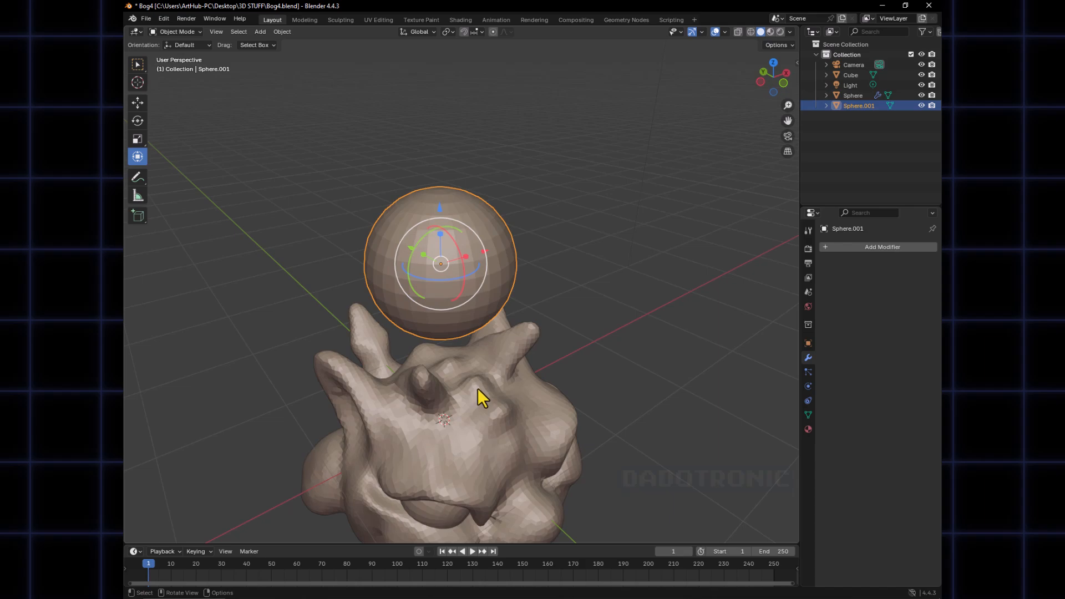
pyautogui.click(538, 302)
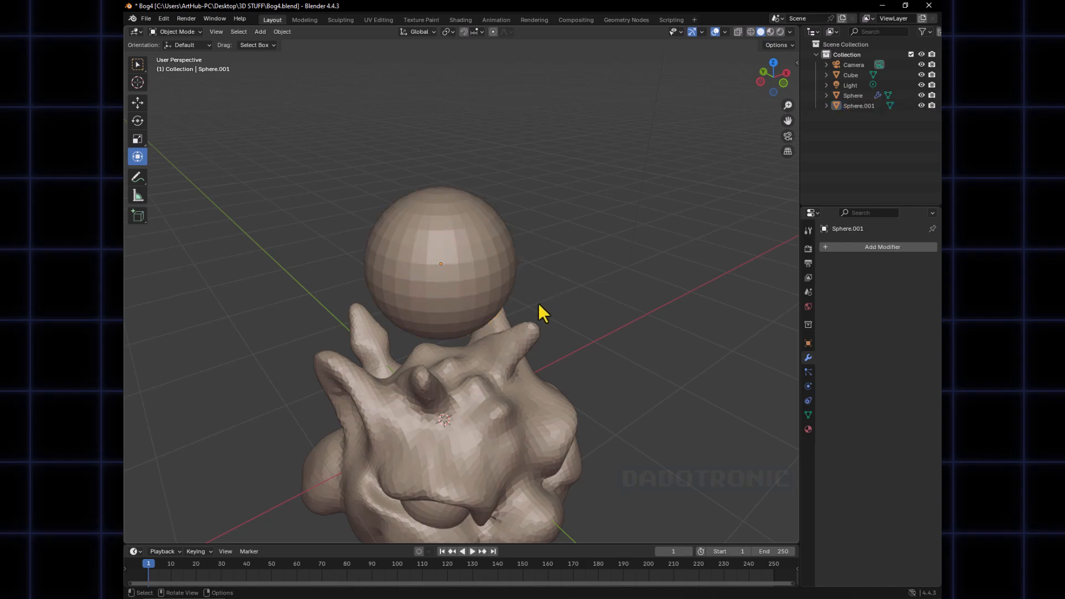
pyautogui.click(477, 300)
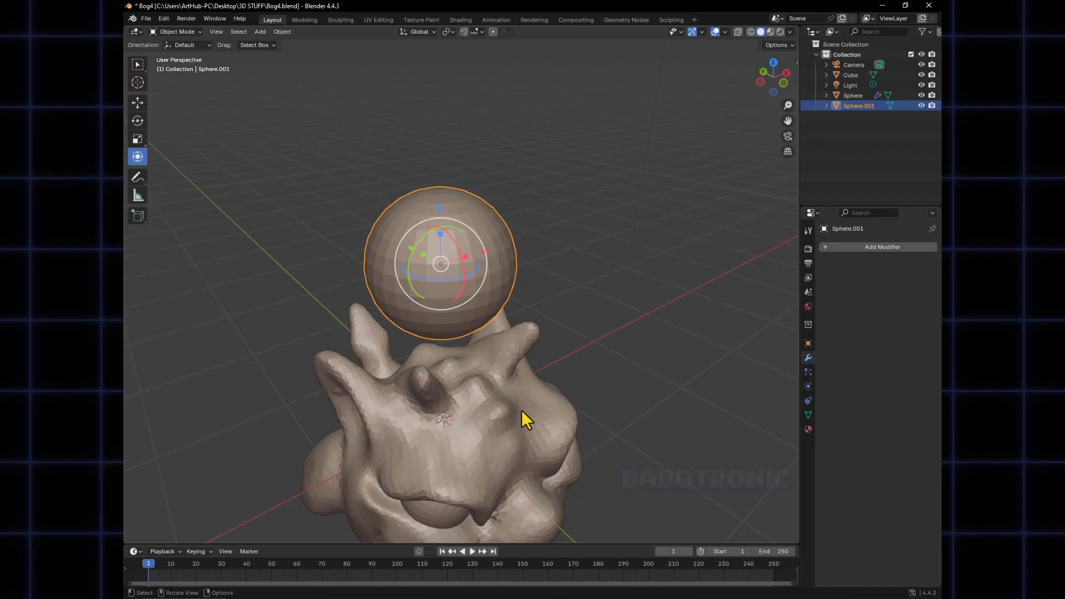
pyautogui.moveTo(473, 300)
pyautogui.keyDown('alt'); pyautogui.mouseDown(button='middle')
pyautogui.moveTo(471, 276)
pyautogui.moveTo(514, 269)
pyautogui.moveTo(454, 268)
pyautogui.moveTo(460, 296)
pyautogui.mouseUp(button='middle'); pyautogui.keyUp('alt')
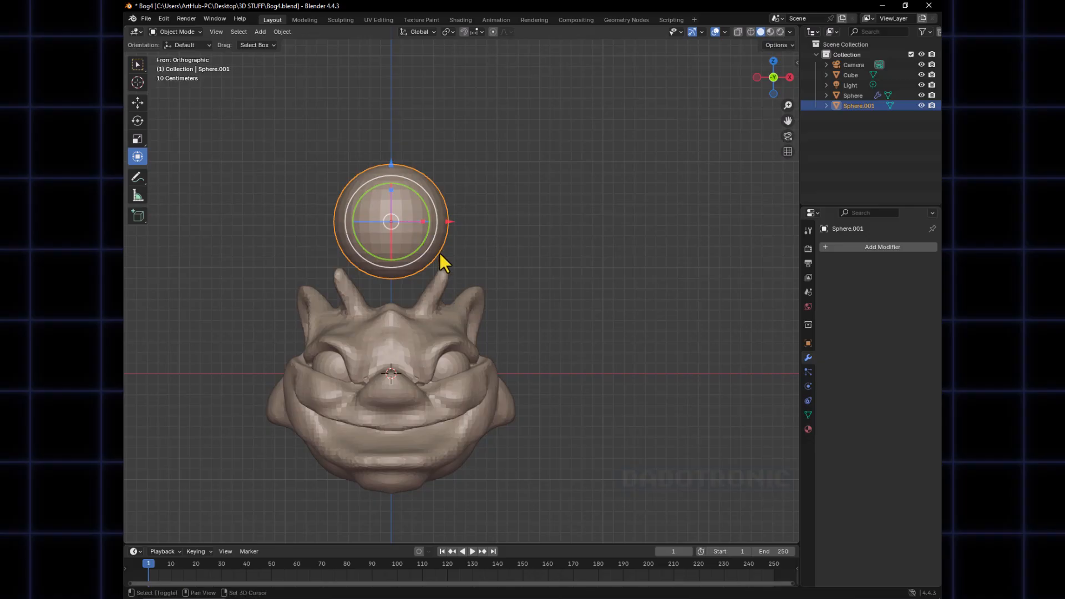
pyautogui.keyDown('shift'); pyautogui.moveTo(439, 252); pyautogui.dragTo(496, 255, button='middle'); pyautogui.keyUp('shift')
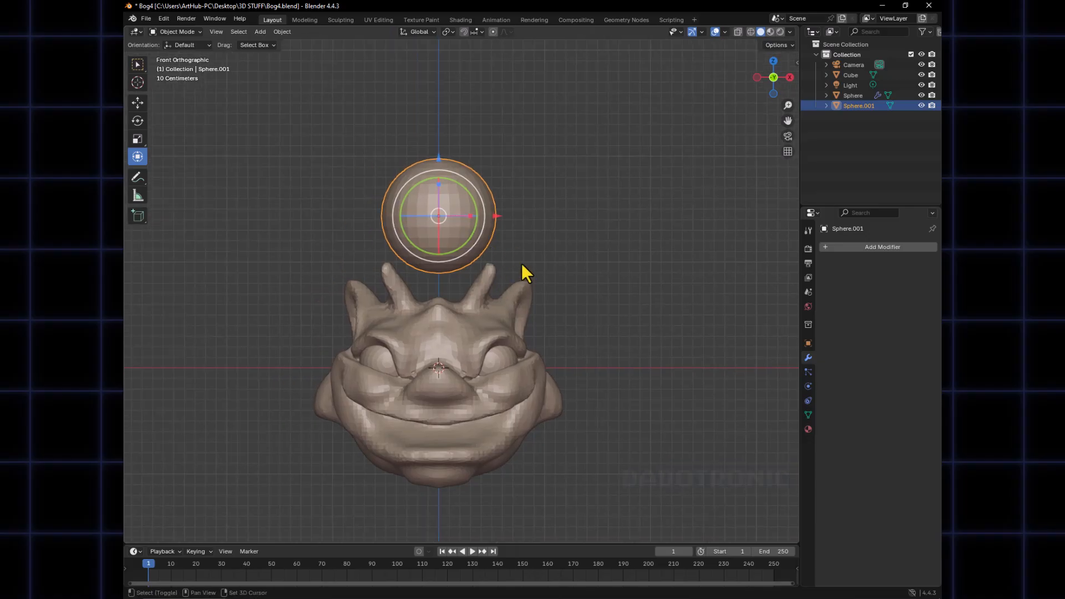
pyautogui.keyDown('shift'); pyautogui.moveTo(438, 211); pyautogui.dragTo(451, 218, button='middle'); pyautogui.keyUp('shift')
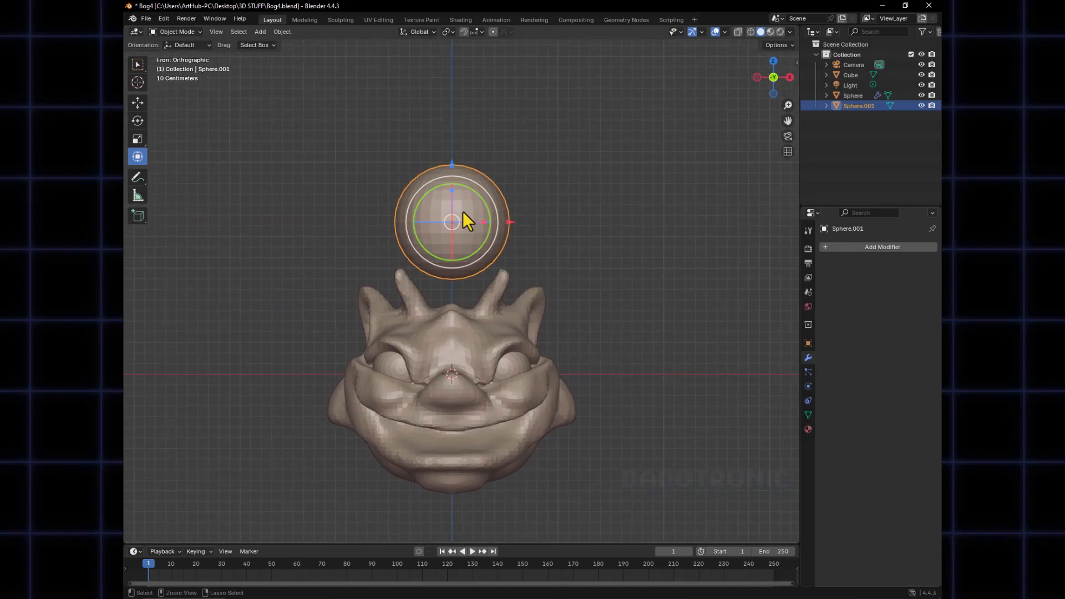
pyautogui.hotkey('ctrl', 'Tab')
pyautogui.click(467, 275)
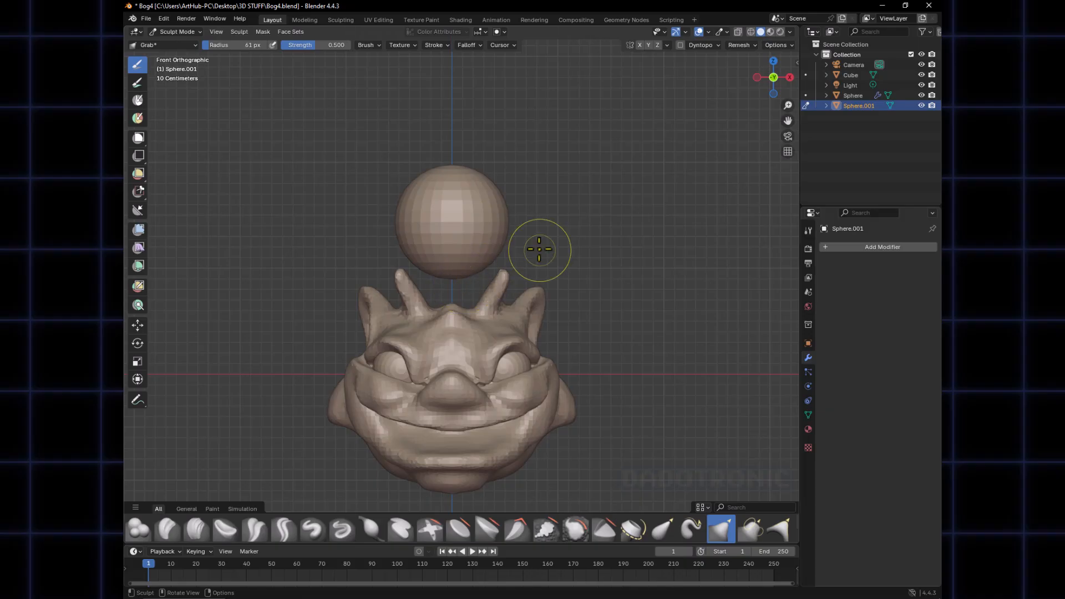
# Enable X mirroring and squash the sphere into a shallow, hollowed bowl, enlarging the Grab brush to about 149 px
pyautogui.press('f')
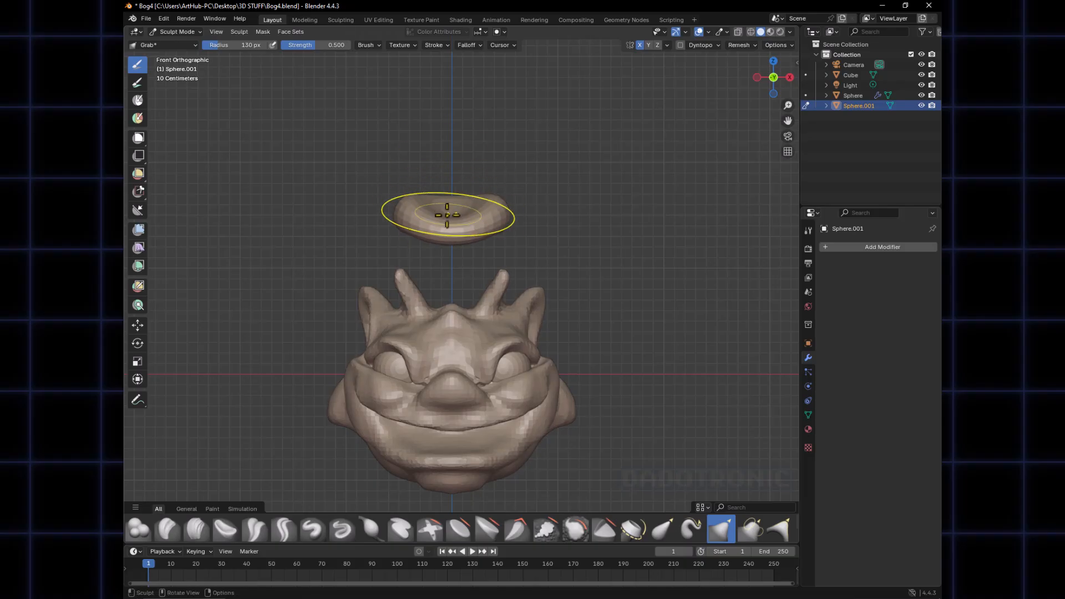
pyautogui.moveTo(496, 219); pyautogui.dragTo(489, 297, button='middle')
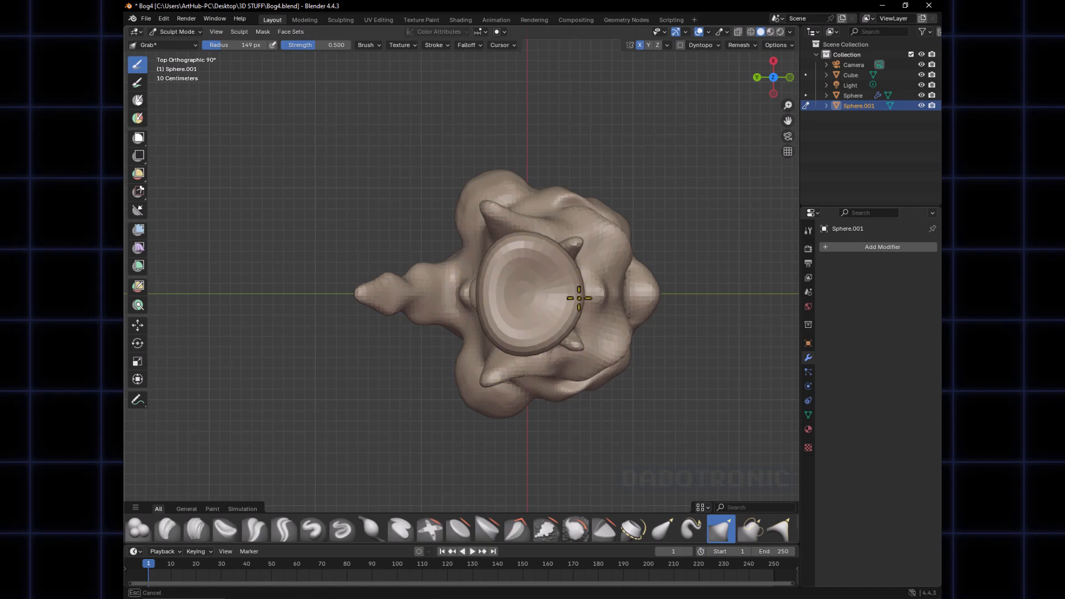
pyautogui.moveTo(535, 291)
pyautogui.mouseDown(button='middle')
pyautogui.moveTo(494, 251)
pyautogui.moveTo(504, 240)
pyautogui.moveTo(478, 233)
pyautogui.mouseUp(button='middle')
# Bend the bowl into a thin saddle shape with raised sides, reducing the Grab brush from 130 px to about 118 px
pyautogui.press('f')
pyautogui.click(479, 212)
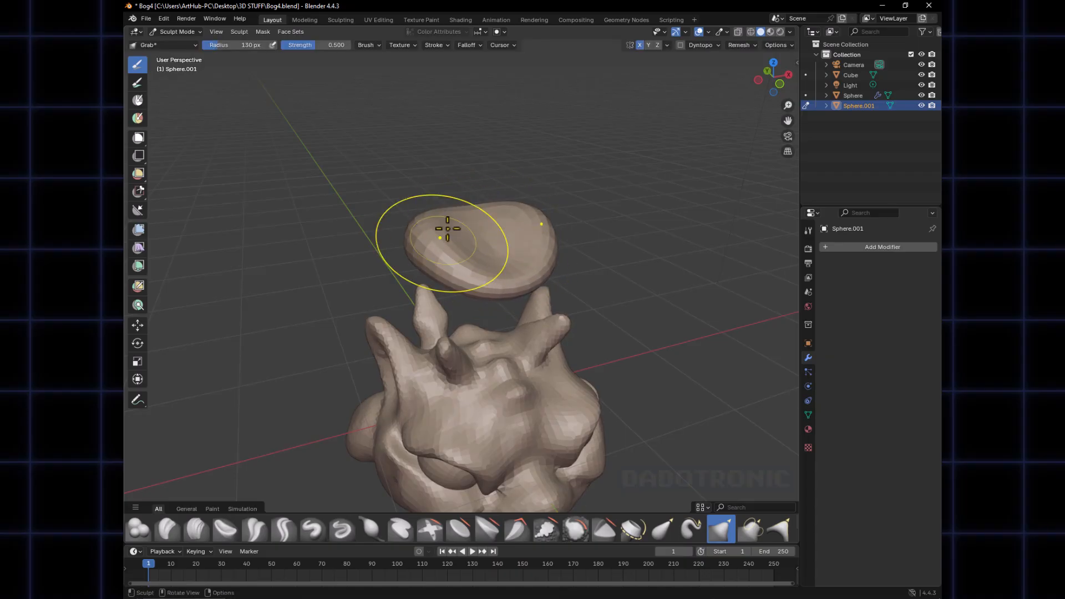
pyautogui.moveTo(519, 233)
pyautogui.mouseDown(button='middle')
pyautogui.moveTo(427, 257)
pyautogui.moveTo(417, 244)
pyautogui.moveTo(476, 231)
pyautogui.mouseUp(button='middle')
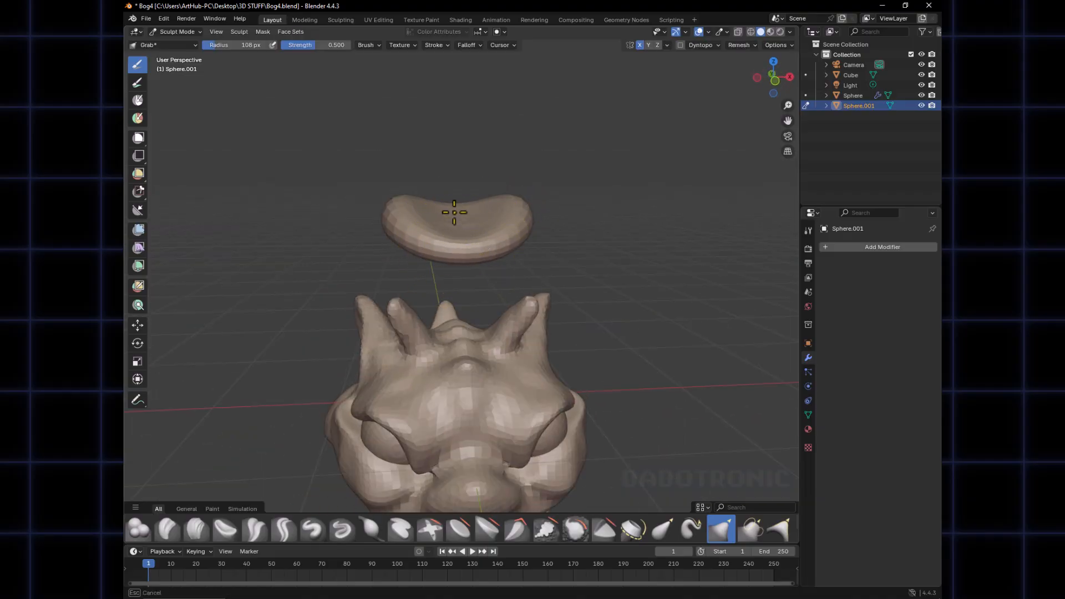
pyautogui.click(424, 199)
pyautogui.press('f')
pyautogui.click(433, 230)
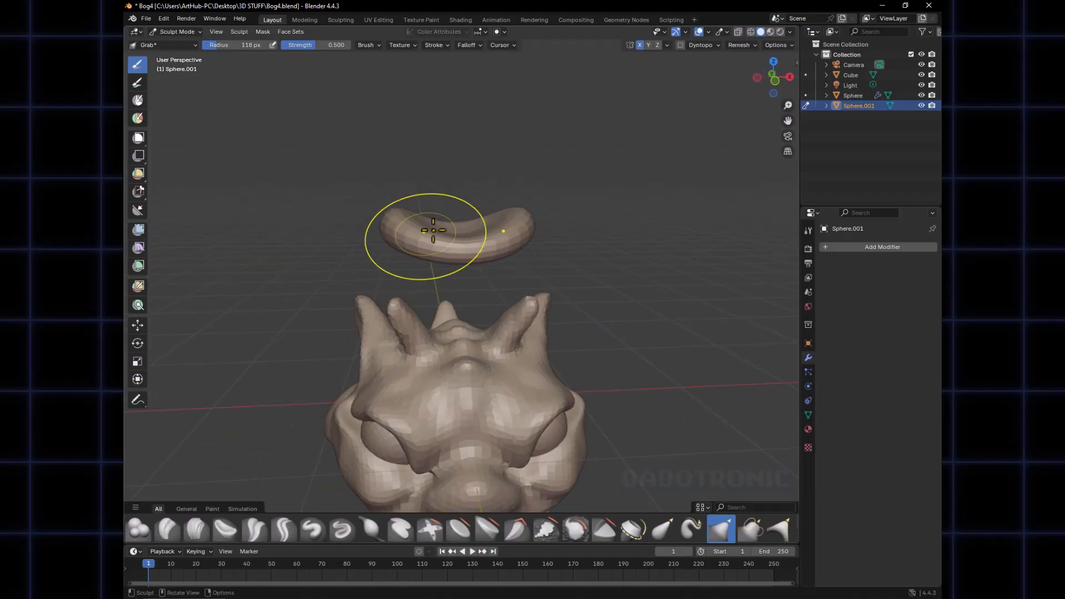
pyautogui.moveTo(443, 231)
pyautogui.mouseDown(button='middle')
pyautogui.moveTo(469, 268)
pyautogui.moveTo(402, 280)
pyautogui.moveTo(451, 324)
pyautogui.moveTo(594, 322)
pyautogui.moveTo(496, 303)
pyautogui.mouseUp(button='middle')
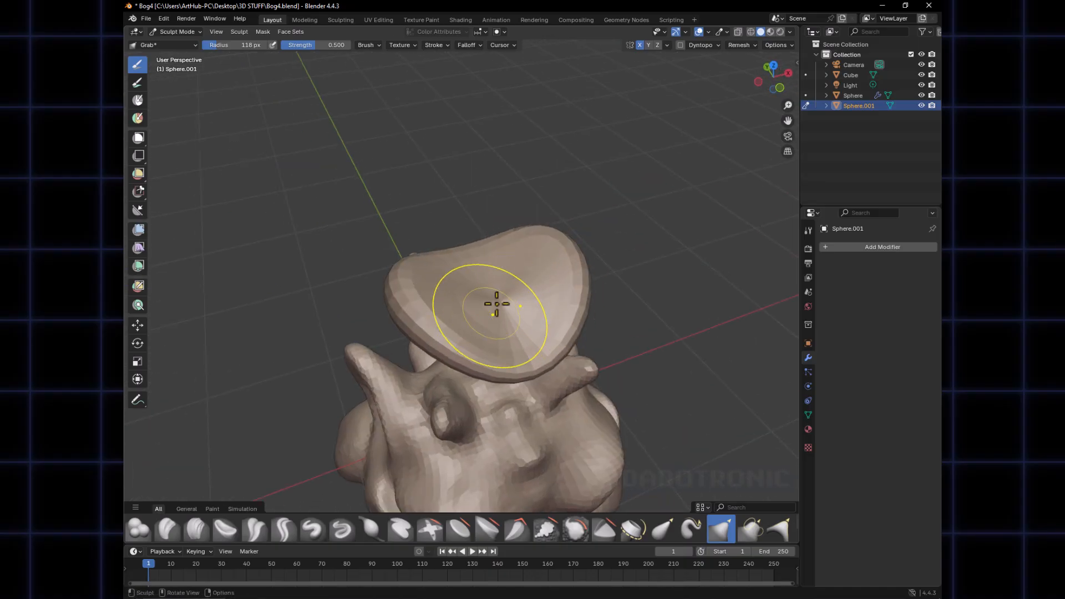
# Adjust the hollow at the saddle shape's centre and enlarge the Grab brush to 152 px
pyautogui.moveTo(495, 300); pyautogui.dragTo(502, 305)
pyautogui.moveTo(507, 310)
pyautogui.mouseDown(button='middle')
pyautogui.moveTo(518, 322)
pyautogui.moveTo(494, 301)
pyautogui.moveTo(502, 297)
pyautogui.mouseUp(button='middle')
pyautogui.press('f')
pyautogui.click(492, 234)
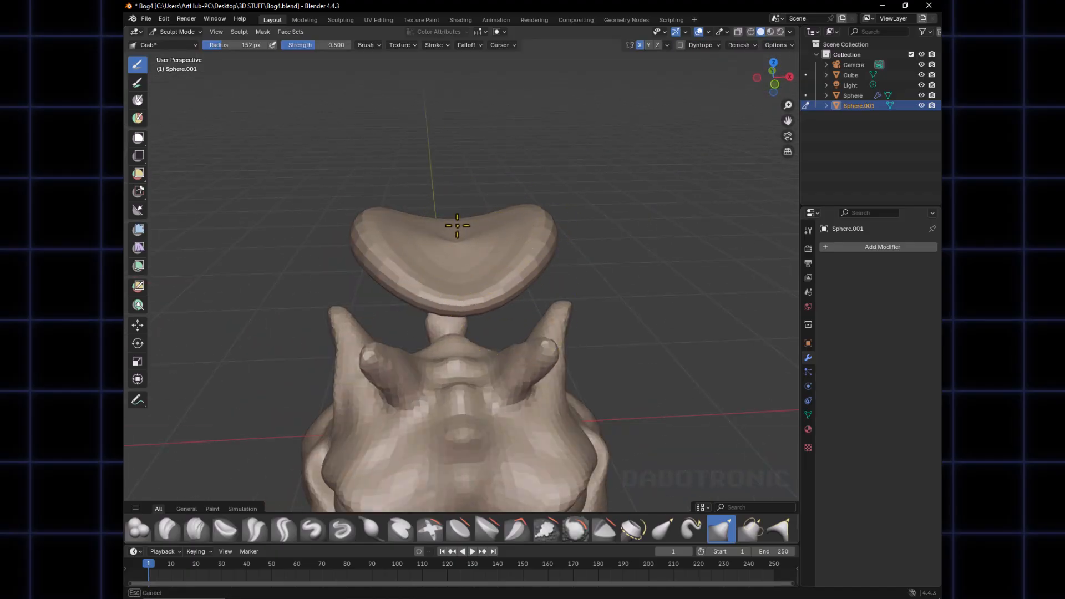
pyautogui.moveTo(481, 236)
pyautogui.mouseDown(button='middle')
pyautogui.moveTo(488, 257)
pyautogui.moveTo(405, 302)
pyautogui.moveTo(505, 269)
pyautogui.moveTo(478, 295)
pyautogui.mouseUp(button='middle')
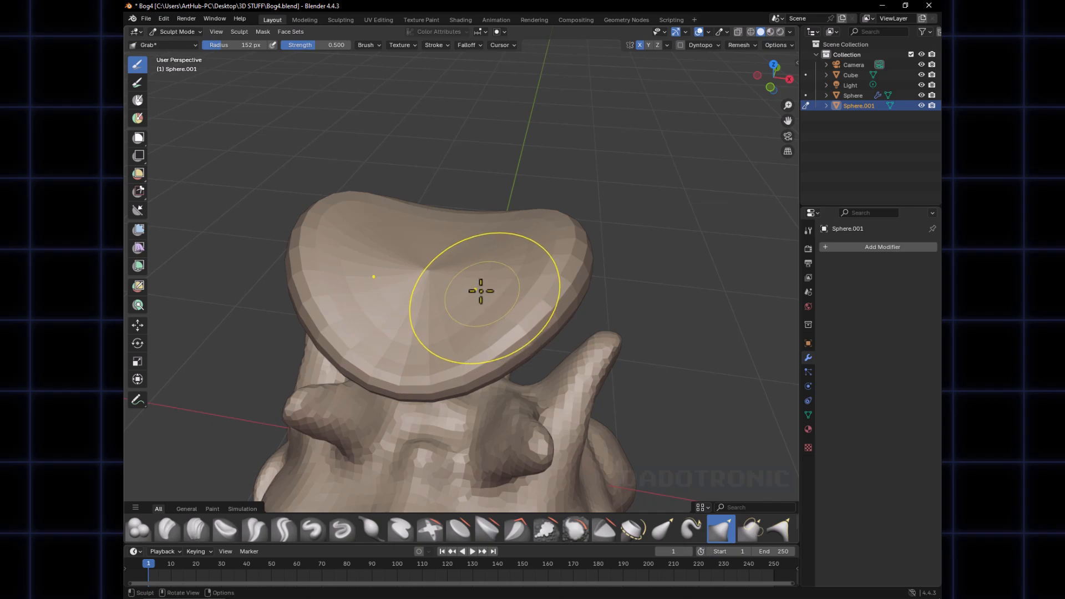
# Voxel-remesh the saddle shape with a voxel size of about 0.0545 m
pyautogui.hotkey('shift', 'r')
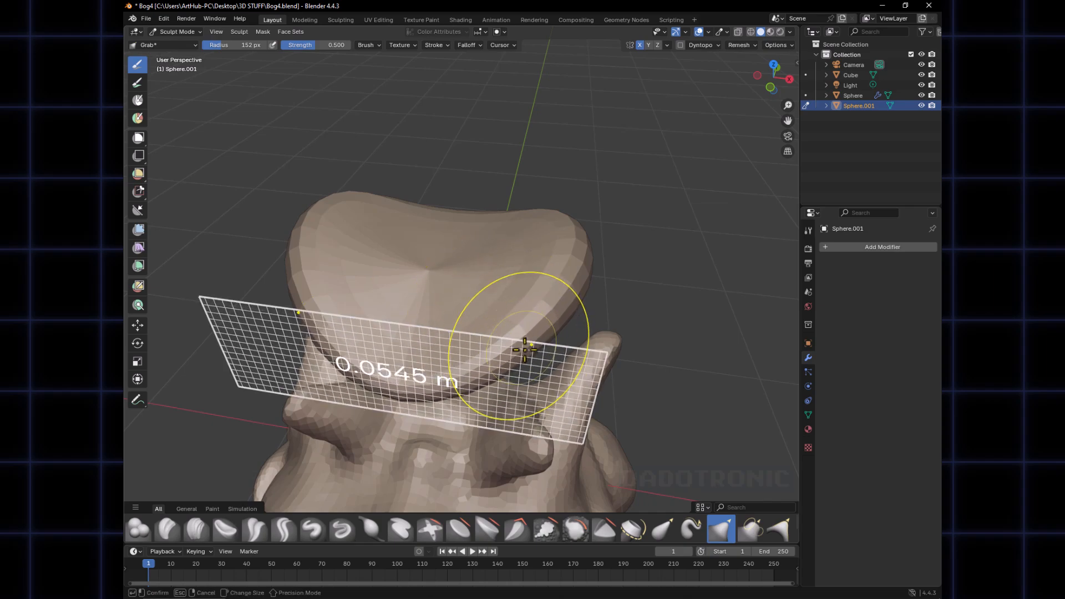
pyautogui.click(525, 350)
pyautogui.hotkey('ctrl', 'r')
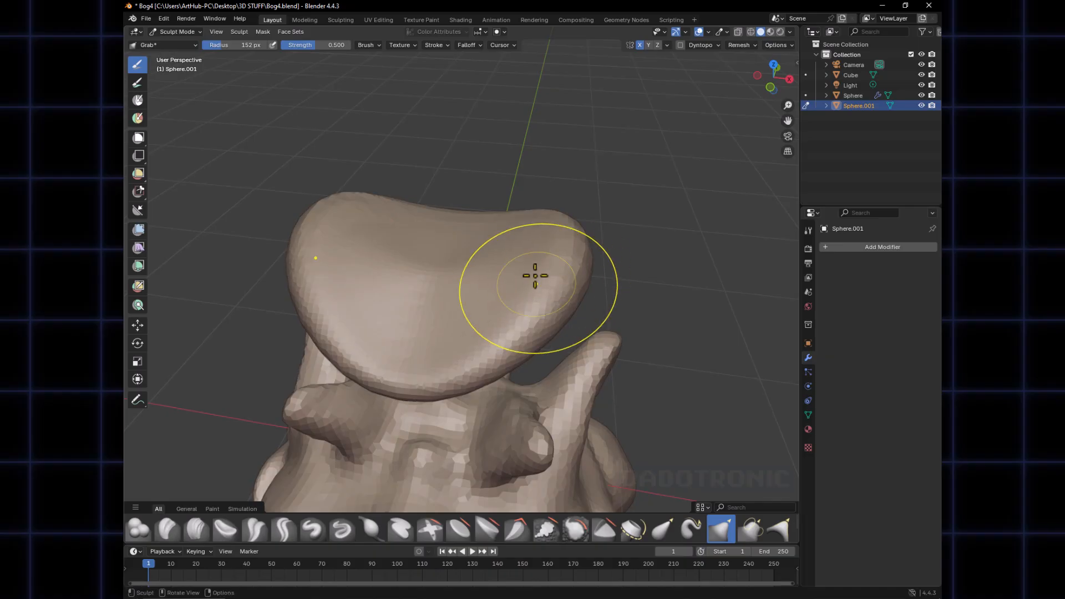
# Pull the remeshed shape's raised side rims inward with a Grab brush of about 210 px, finishing with the brush at 162 px
pyautogui.moveTo(467, 282); pyautogui.dragTo(487, 209, button='middle')
pyautogui.moveTo(511, 151); pyautogui.dragTo(484, 200, button='middle')
pyautogui.press('f')
pyautogui.click(580, 199)
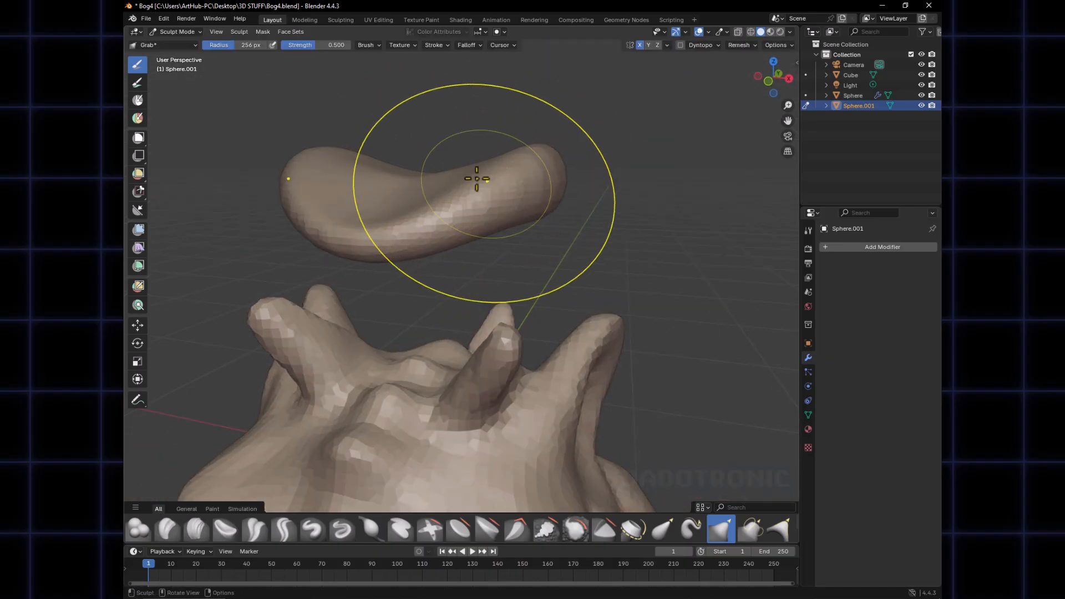
pyautogui.press('f')
pyautogui.click(507, 197)
pyautogui.moveTo(380, 195); pyautogui.dragTo(421, 181)
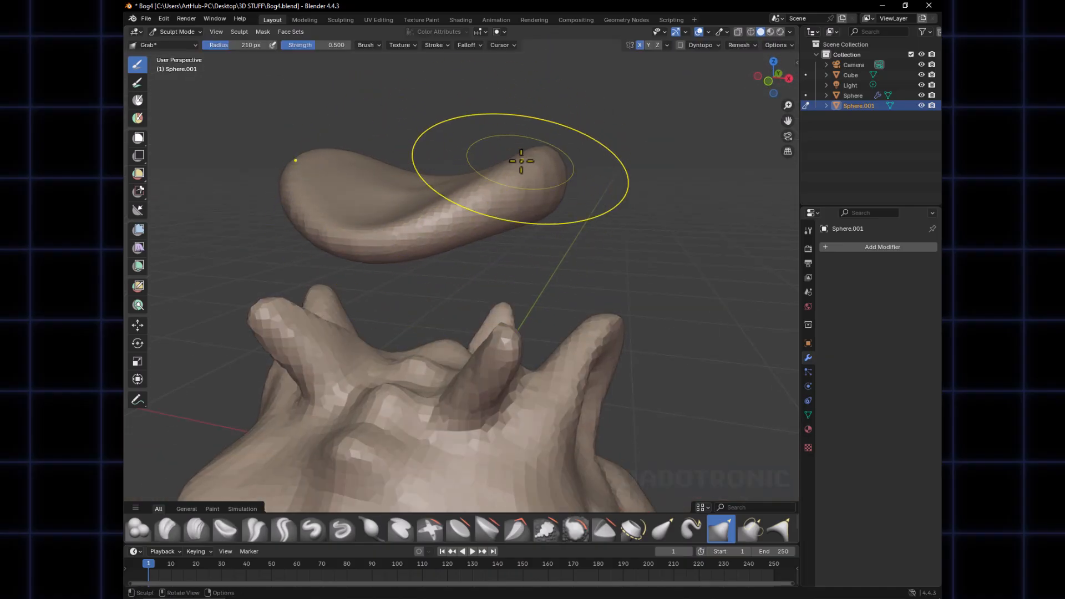
pyautogui.moveTo(529, 162); pyautogui.dragTo(503, 170)
pyautogui.press('f')
pyautogui.click(438, 186)
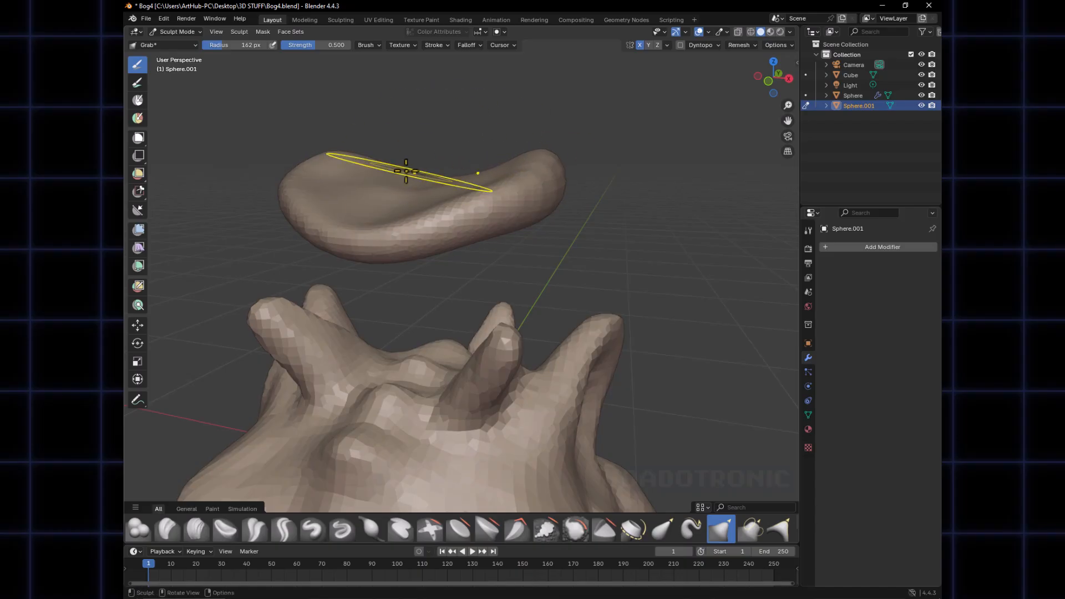
# Push the shape's raised side and end rims slightly downward with the Grab brush
pyautogui.moveTo(364, 218)
pyautogui.mouseDown(button='middle')
pyautogui.moveTo(516, 245)
pyautogui.moveTo(661, 294)
pyautogui.moveTo(623, 235)
pyautogui.mouseUp(button='middle')
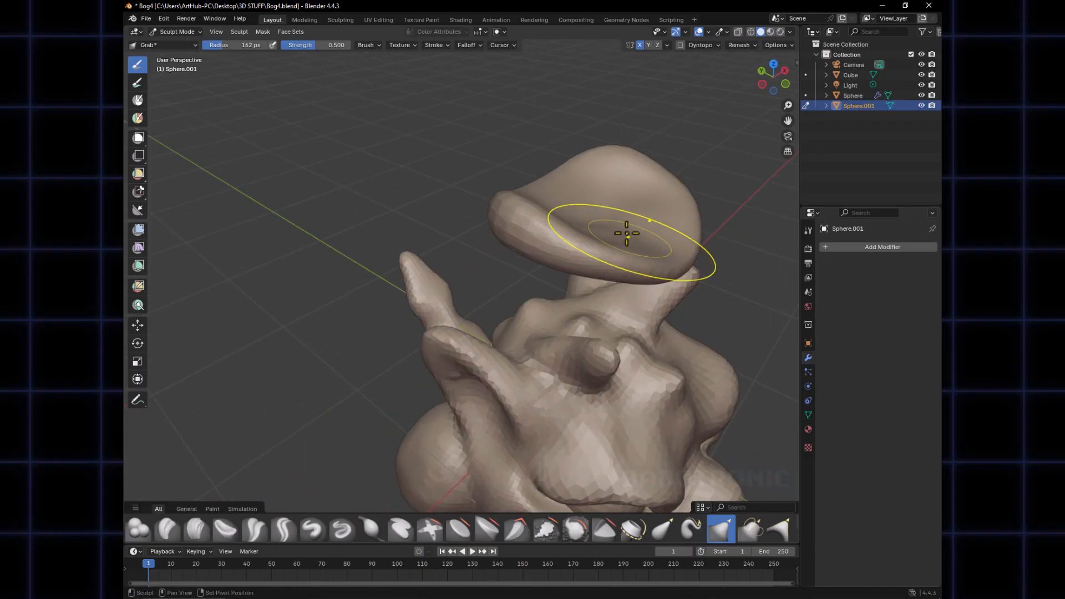
pyautogui.press('f')
pyautogui.click(527, 197)
pyautogui.moveTo(528, 198); pyautogui.dragTo(532, 218)
pyautogui.press('f')
pyautogui.click(526, 207)
pyautogui.moveTo(546, 228); pyautogui.dragTo(551, 242)
pyautogui.moveTo(585, 239); pyautogui.dragTo(587, 249)
pyautogui.moveTo(605, 161); pyautogui.dragTo(606, 169)
# From top view, stretch the shape's nose-side edge forward into a tapered tongue outline and enlarge the Grab brush to 260 px
pyautogui.moveTo(605, 169)
pyautogui.mouseDown(button='middle')
pyautogui.moveTo(542, 221)
pyautogui.moveTo(459, 241)
pyautogui.mouseUp(button='middle')
pyautogui.moveTo(618, 288)
pyautogui.mouseDown(button='middle')
pyautogui.moveTo(546, 382)
pyautogui.moveTo(527, 333)
pyautogui.moveTo(542, 371)
pyautogui.moveTo(577, 366)
pyautogui.moveTo(582, 327)
pyautogui.mouseUp(button='middle')
pyautogui.press('f')
pyautogui.click(604, 241)
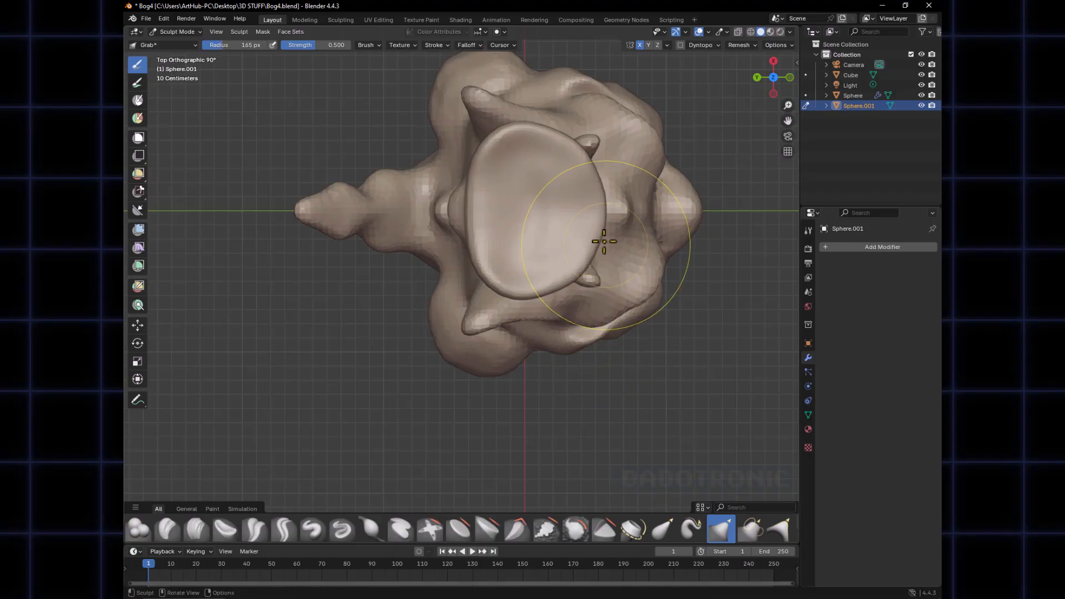
pyautogui.moveTo(595, 213); pyautogui.dragTo(611, 207)
pyautogui.moveTo(589, 171); pyautogui.dragTo(596, 165)
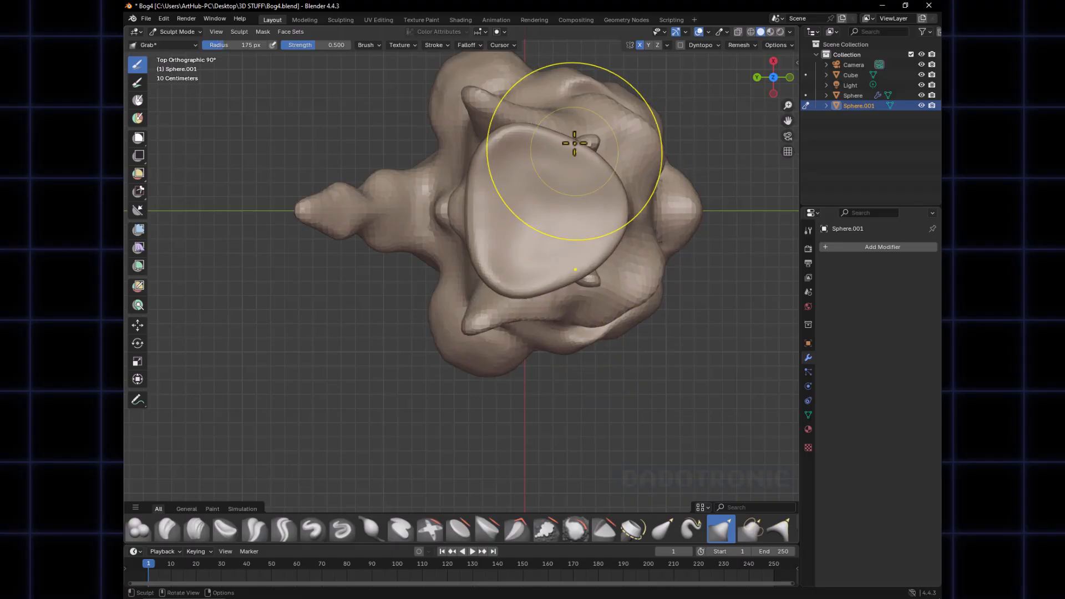
pyautogui.press('f')
pyautogui.click(582, 239)
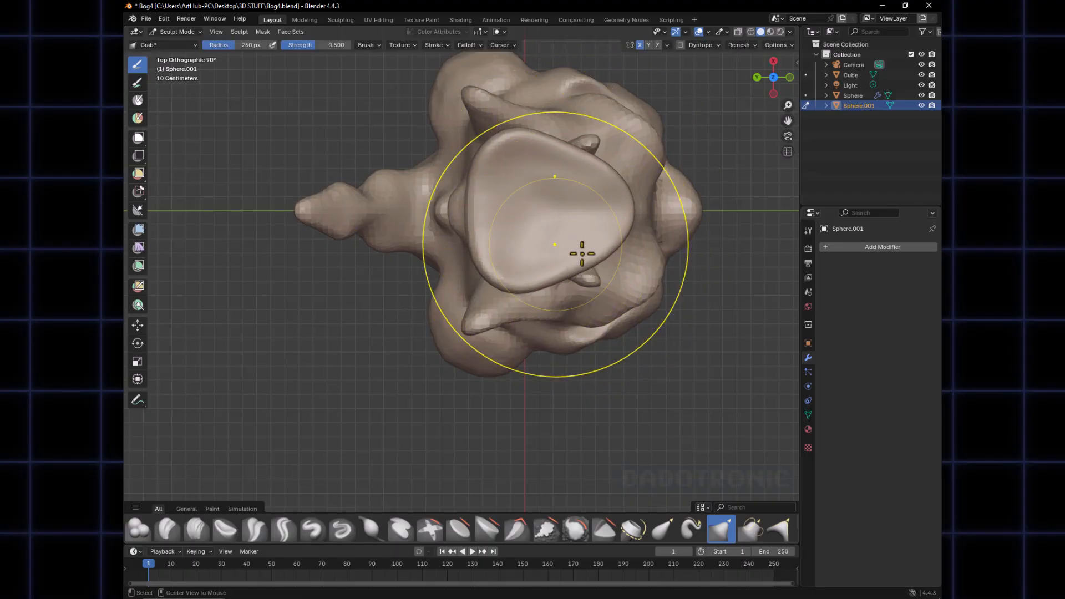
# Switch the tongue shape from Sculpt Mode to Object Mode and deselect it
pyautogui.moveTo(544, 244)
pyautogui.mouseDown(button='middle')
pyautogui.moveTo(501, 205)
pyautogui.moveTo(457, 186)
pyautogui.mouseUp(button='middle')
pyautogui.keyDown('ctrl'); pyautogui.moveTo(586, 275); pyautogui.dragTo(595, 231, button='middle'); pyautogui.keyUp('ctrl')
pyautogui.hotkey('ctrl', 'Tab')
pyautogui.click(513, 255)
pyautogui.click(595, 231)
pyautogui.hotkey('ctrl', 'Tab')
pyautogui.click(369, 207)
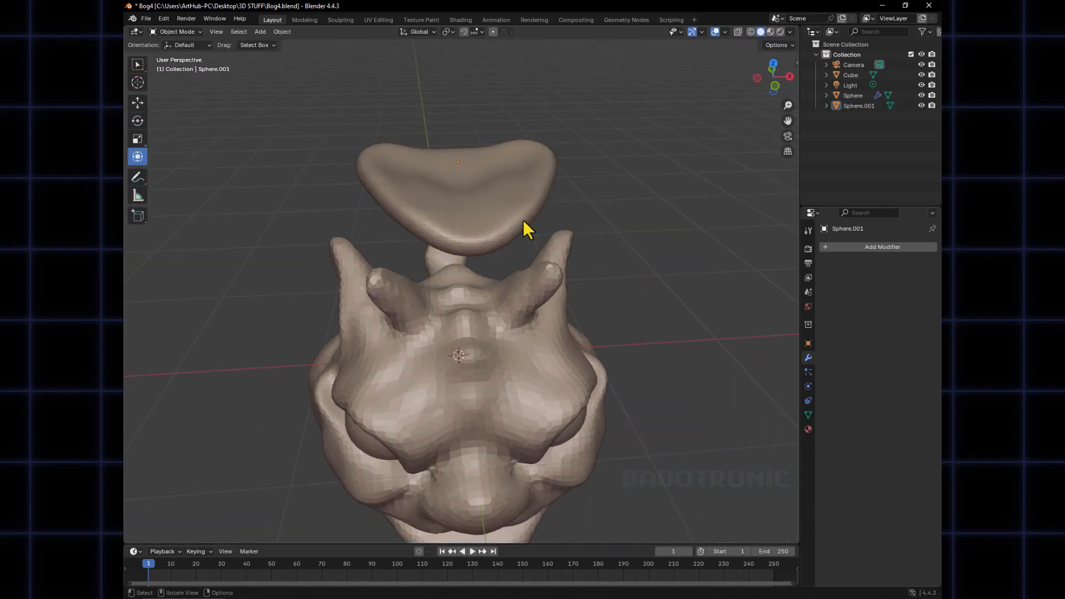
# Toggle back and forth between Sculpt Mode and Object Mode, ending in Object Mode
pyautogui.hotkey('ctrl', 'Tab')
pyautogui.click(637, 209)
pyautogui.hotkey('ctrl', 'Tab')
pyautogui.click(463, 215)
pyautogui.hotkey('ctrl', 'Tab')
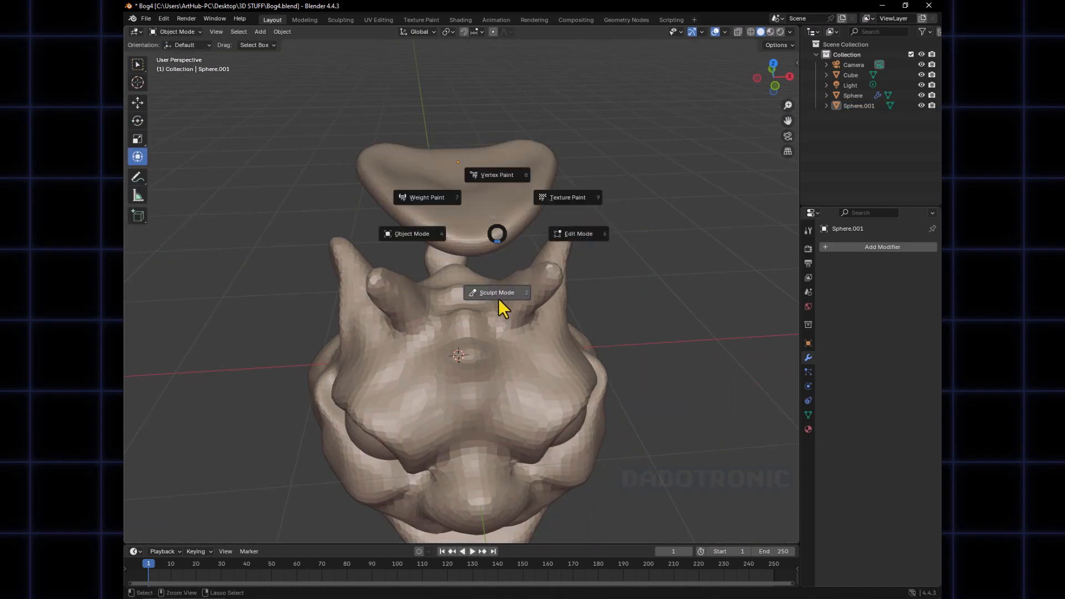
pyautogui.click(498, 297)
pyautogui.hotkey('ctrl', 'Tab')
pyautogui.click(488, 241)
pyautogui.hotkey('ctrl', 'Tab')
pyautogui.click(539, 317)
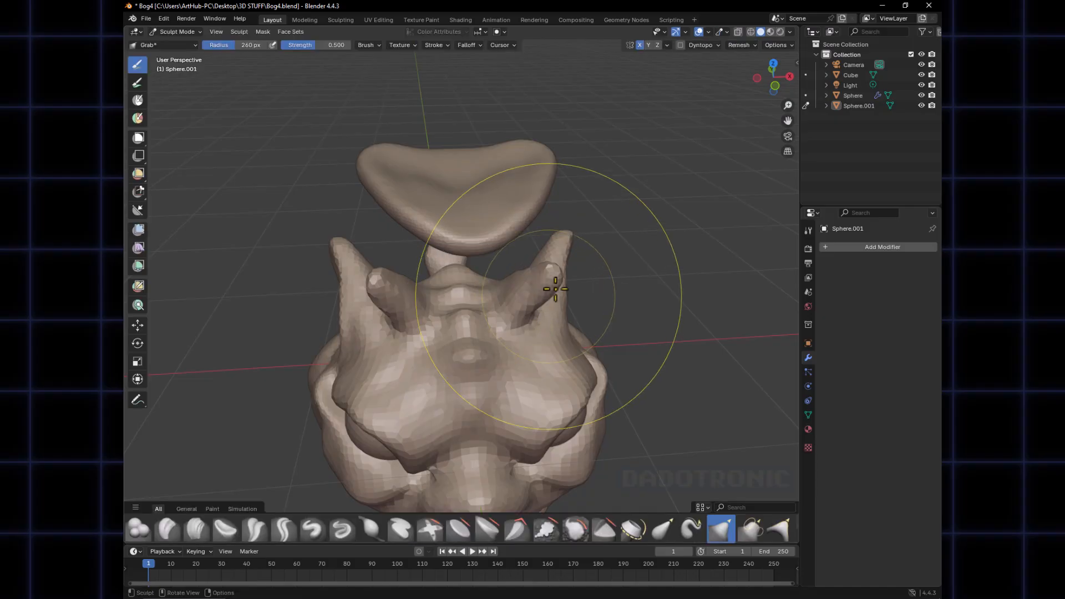
pyautogui.hotkey('ctrl', 'Tab')
pyautogui.click(500, 243)
# Select the tongue shape and move it down vertically from above the head into the open mouth
pyautogui.moveTo(521, 235); pyautogui.dragTo(516, 172, button='middle')
pyautogui.click(502, 247)
pyautogui.moveTo(429, 77); pyautogui.dragTo(450, 303)
pyautogui.moveTo(451, 303); pyautogui.dragTo(554, 326, button='middle')
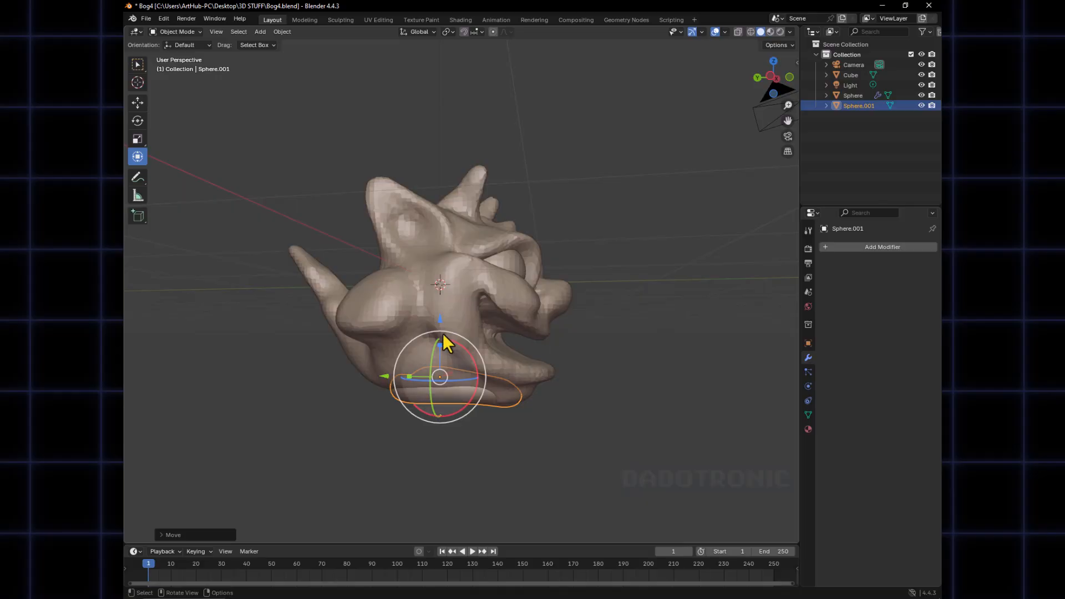
pyautogui.moveTo(444, 335); pyautogui.dragTo(450, 221)
pyautogui.moveTo(451, 222); pyautogui.dragTo(507, 377, button='middle')
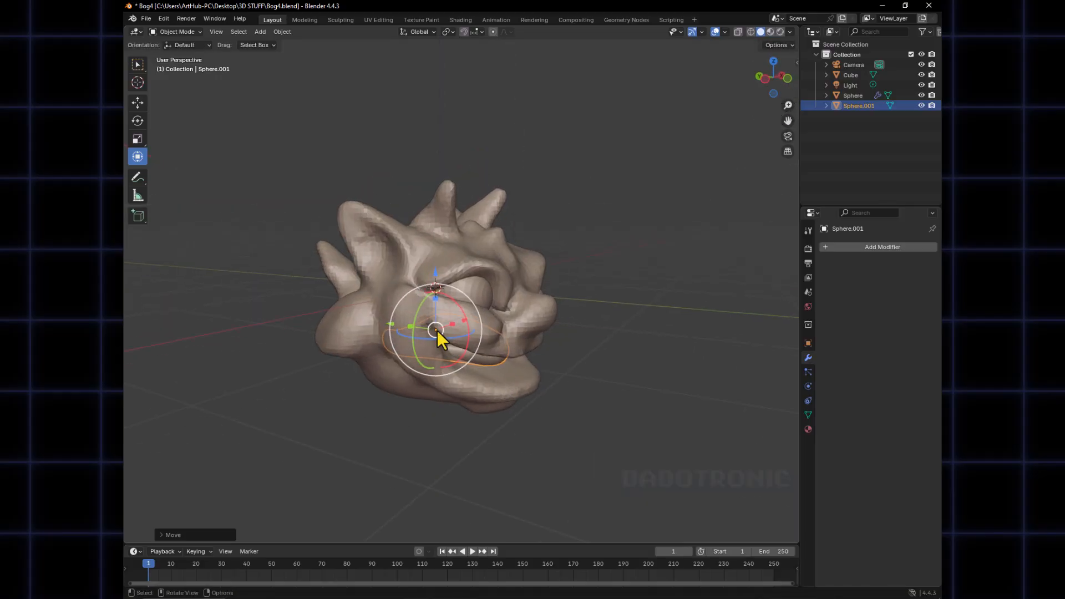
pyautogui.moveTo(395, 325); pyautogui.dragTo(448, 348, button='middle')
pyautogui.moveTo(441, 278); pyautogui.dragTo(442, 294)
pyautogui.moveTo(444, 302); pyautogui.dragTo(464, 344, button='middle')
# Scale the tongue to fit inside the mouth and rotate it about 8.5° around the X axis
pyautogui.press('s')
pyautogui.click(546, 385)
pyautogui.press('s')
pyautogui.click(454, 331)
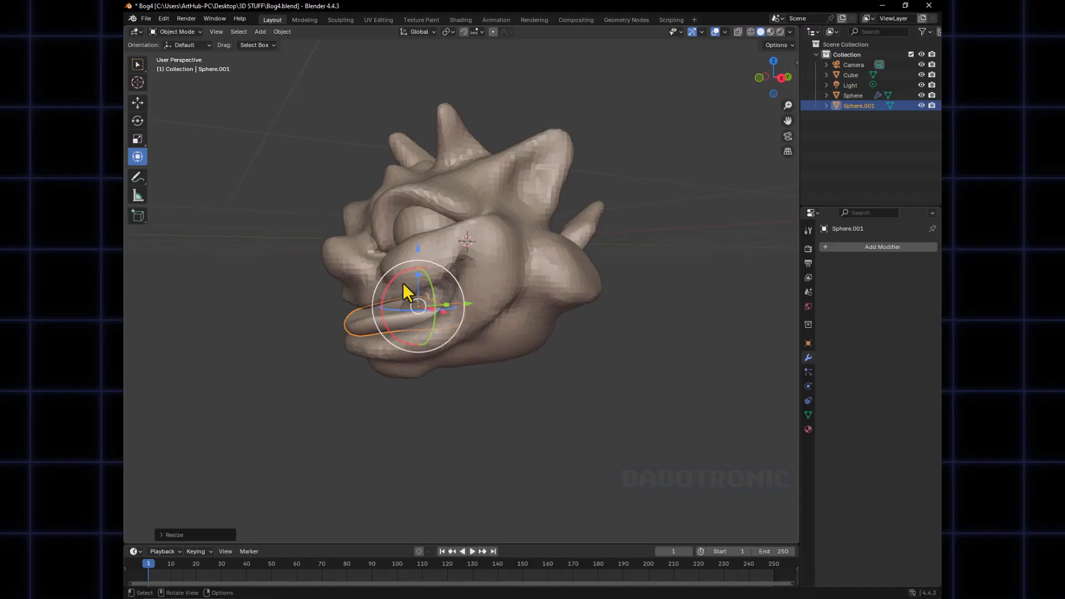
pyautogui.press('r')
pyautogui.press('x')
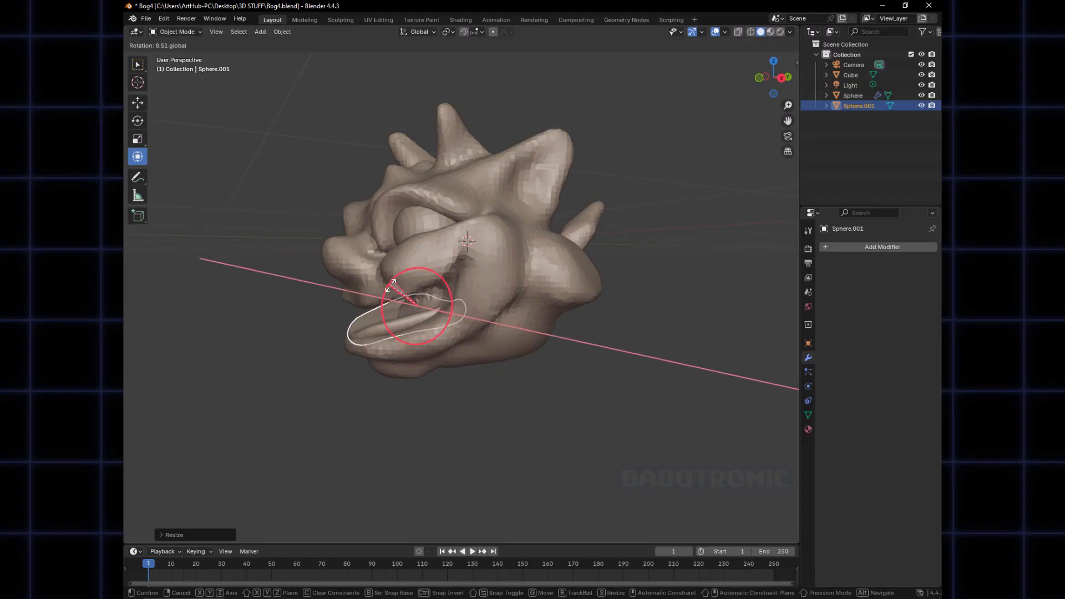
pyautogui.click(391, 286)
# Select the creature head and switch it to Sculpt Mode
pyautogui.moveTo(463, 350); pyautogui.dragTo(539, 372, button='middle')
pyautogui.click(544, 350)
pyautogui.moveTo(532, 281); pyautogui.dragTo(533, 357, button='middle')
pyautogui.click(532, 357)
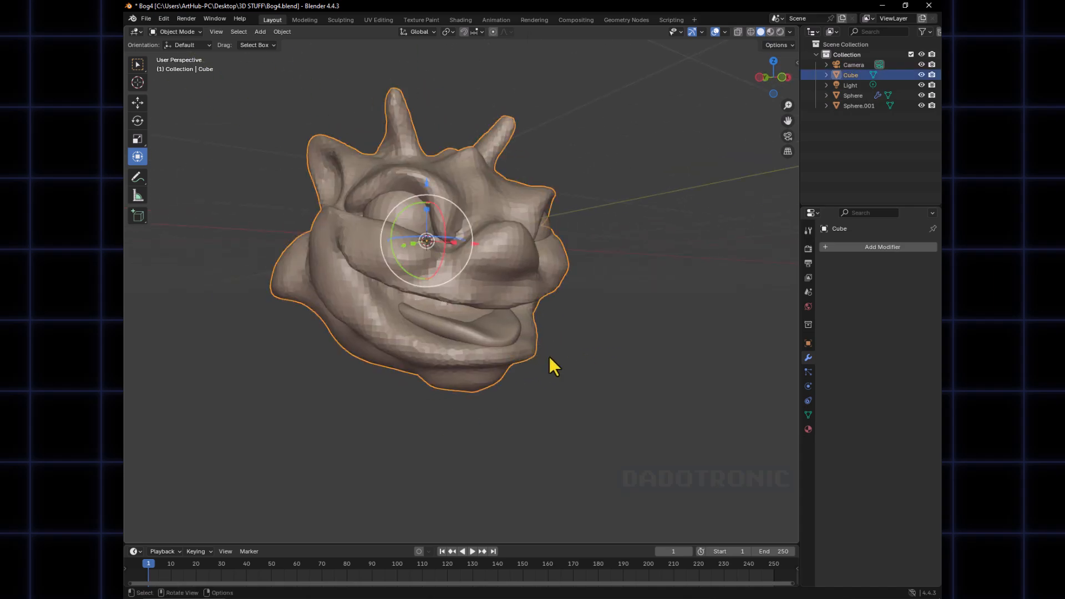
pyautogui.hotkey('ctrl', 'Tab')
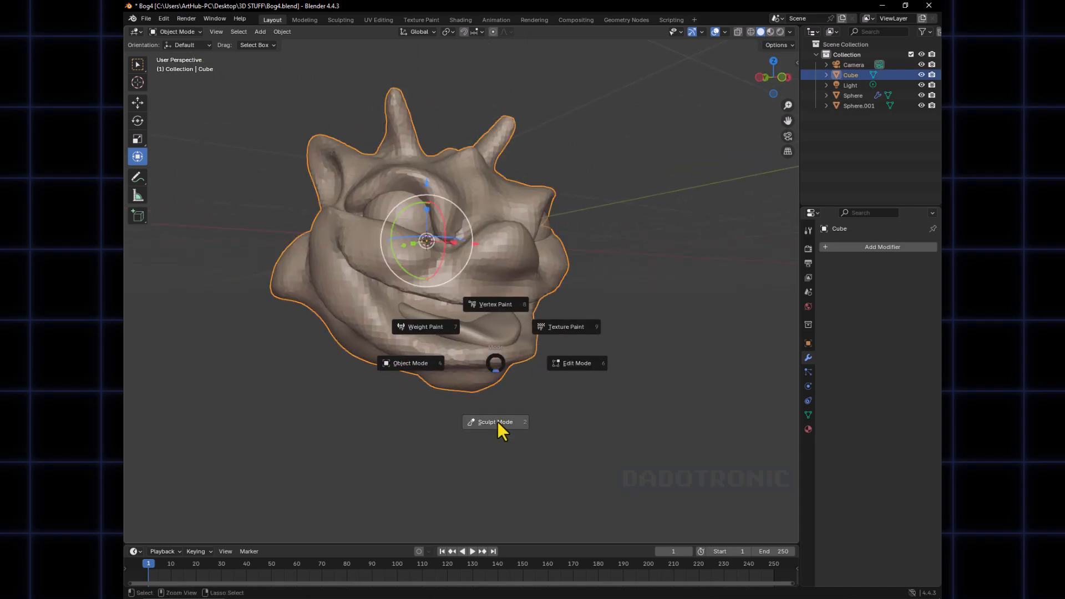
pyautogui.click(497, 421)
pyautogui.moveTo(497, 422)
pyautogui.mouseDown(button='middle')
pyautogui.moveTo(476, 417)
pyautogui.moveTo(499, 348)
pyautogui.moveTo(392, 333)
pyautogui.mouseUp(button='middle')
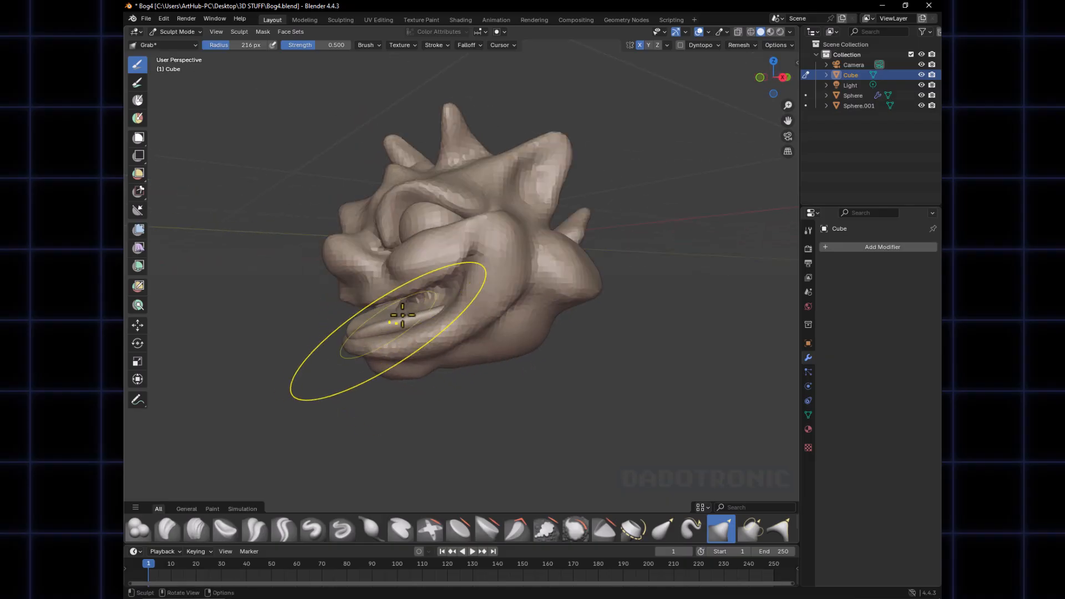
# Pull the mouth corner back and raise the lower lip around the tongue, reducing the Grab brush to 107 px
pyautogui.press('f')
pyautogui.click(383, 316)
pyautogui.moveTo(411, 307); pyautogui.dragTo(441, 299)
pyautogui.moveTo(441, 298); pyautogui.dragTo(450, 289)
pyautogui.moveTo(444, 298); pyautogui.dragTo(483, 321, button='middle')
pyautogui.moveTo(441, 350); pyautogui.dragTo(454, 327)
pyautogui.press('f')
pyautogui.click(440, 344)
# Refine the lower lip and mouth corners around the tongue with the 107 px Grab brush
pyautogui.moveTo(455, 329); pyautogui.dragTo(514, 338, button='middle')
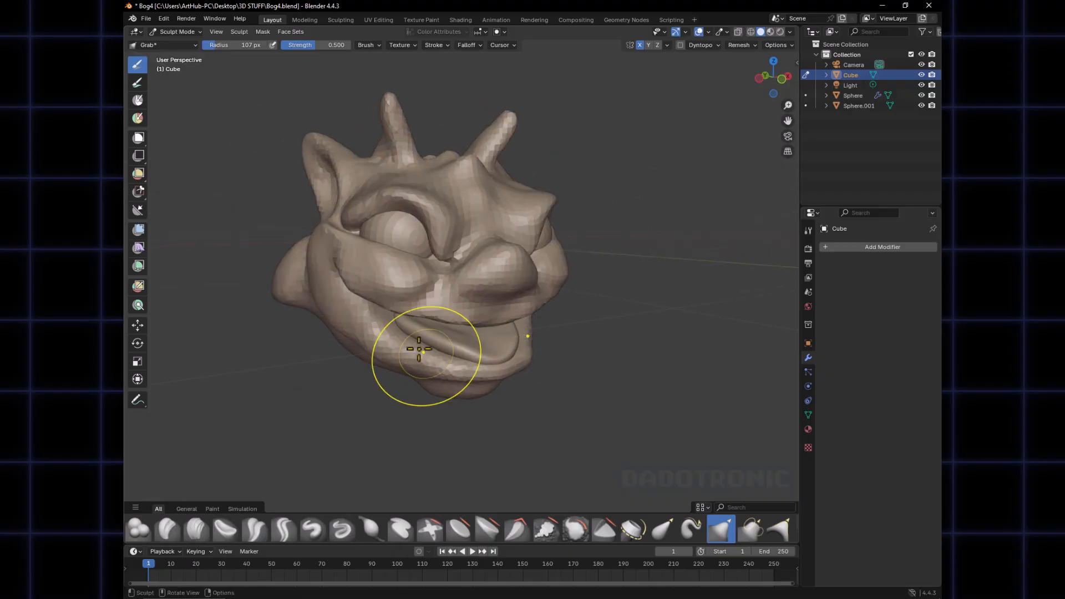
pyautogui.moveTo(442, 339)
pyautogui.mouseDown(button='middle')
pyautogui.moveTo(477, 271)
pyautogui.moveTo(455, 292)
pyautogui.moveTo(496, 304)
pyautogui.moveTo(429, 304)
pyautogui.mouseUp(button='middle')
pyautogui.moveTo(441, 298)
pyautogui.mouseDown()
pyautogui.moveTo(499, 338)
pyautogui.moveTo(421, 324)
pyautogui.moveTo(494, 346)
pyautogui.mouseUp()
pyautogui.moveTo(494, 346); pyautogui.dragTo(475, 316, button='middle')
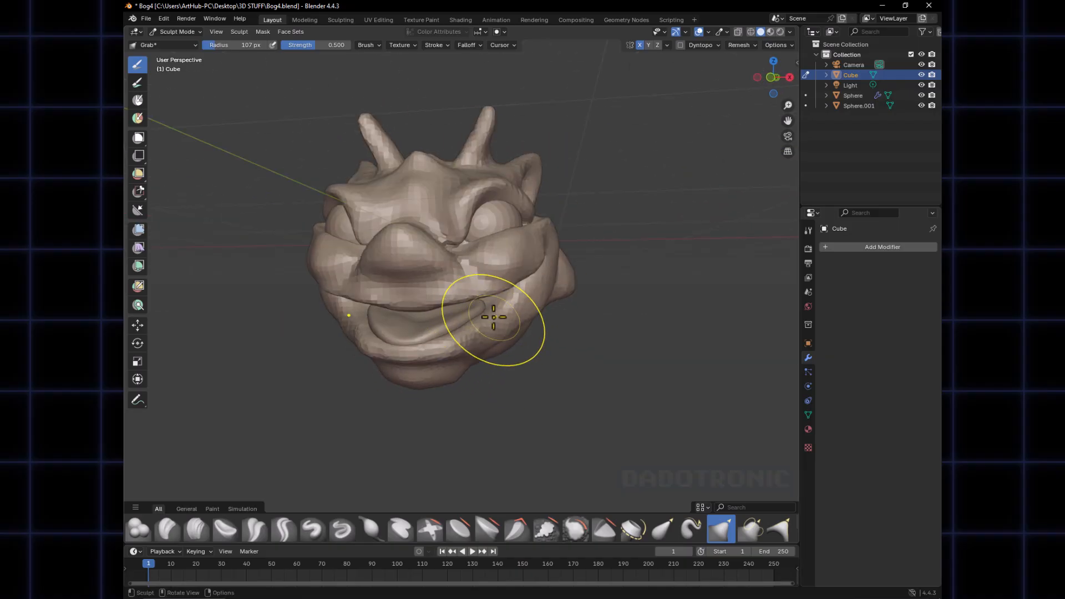
pyautogui.moveTo(490, 326); pyautogui.dragTo(481, 320)
pyautogui.moveTo(384, 340); pyautogui.dragTo(439, 341, button='middle')
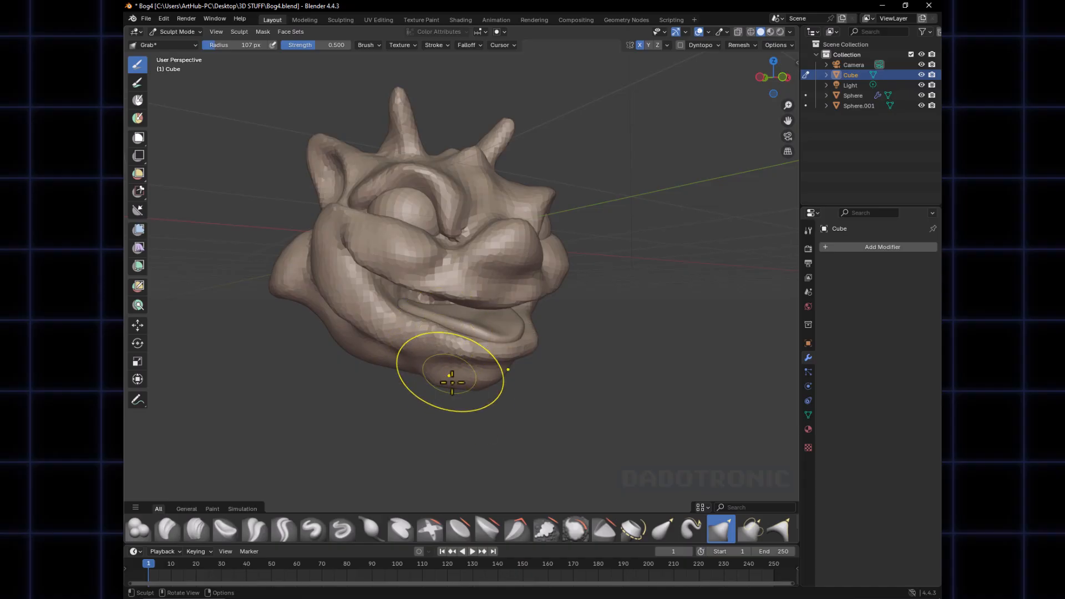
pyautogui.moveTo(464, 392)
pyautogui.mouseDown(button='middle')
pyautogui.moveTo(514, 347)
pyautogui.moveTo(428, 352)
pyautogui.moveTo(472, 400)
pyautogui.moveTo(575, 369)
pyautogui.moveTo(571, 378)
pyautogui.moveTo(513, 373)
pyautogui.mouseUp(button='middle')
# Return to Object Mode, deselect the head and examine the mouth and tongue from both sides
pyautogui.hotkey('ctrl', 'Tab')
pyautogui.click(341, 279)
pyautogui.click(541, 391)
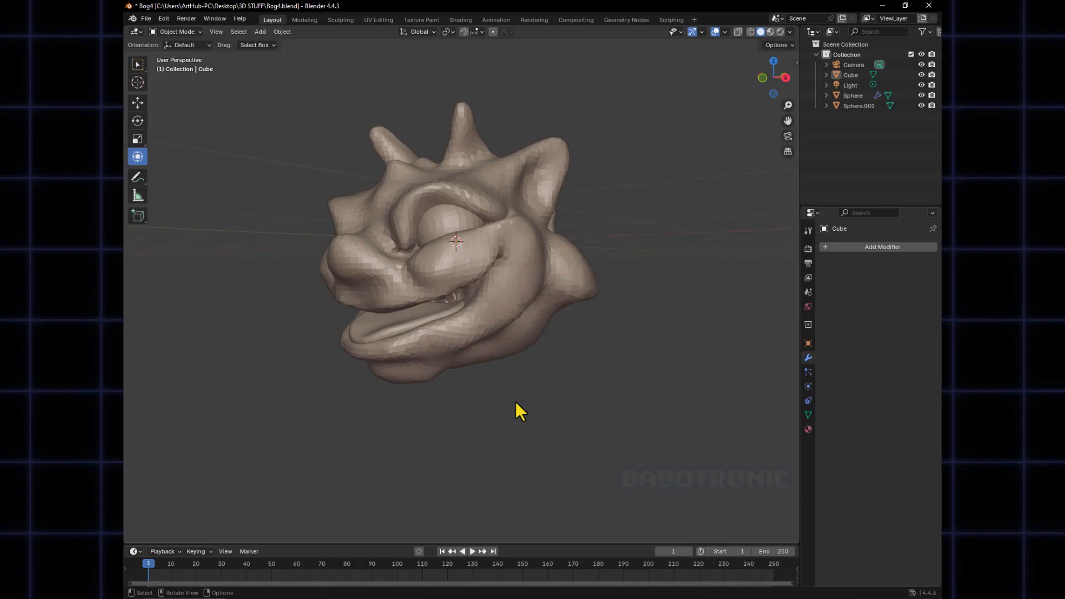
pyautogui.moveTo(516, 403)
pyautogui.mouseDown(button='middle')
pyautogui.moveTo(511, 321)
pyautogui.moveTo(446, 345)
pyautogui.mouseUp(button='middle')
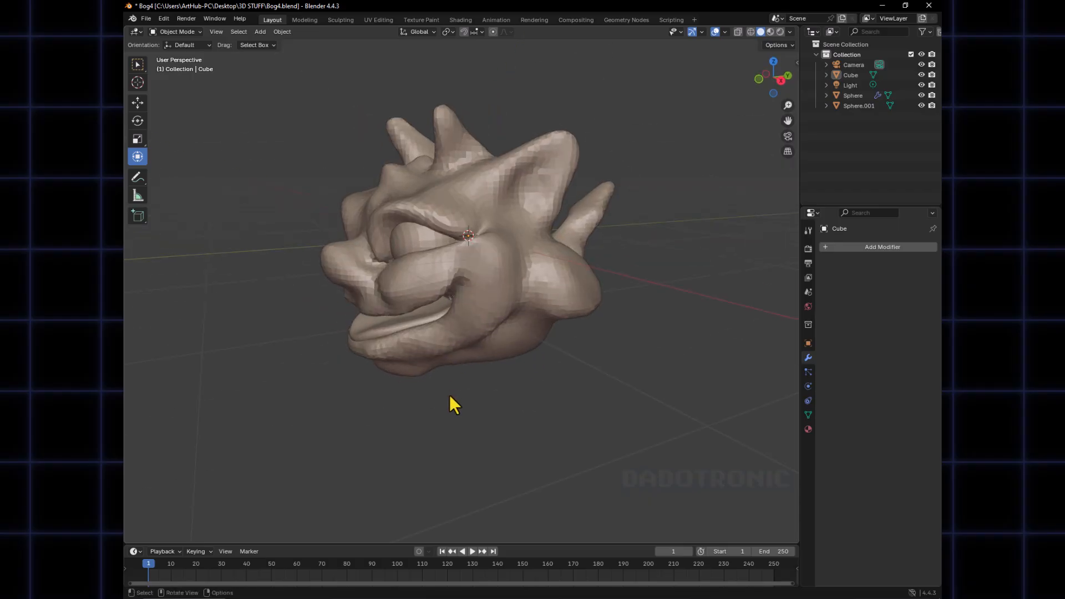
pyautogui.moveTo(450, 395)
pyautogui.mouseDown(button='middle')
pyautogui.moveTo(517, 383)
pyautogui.moveTo(518, 371)
pyautogui.mouseUp(button='middle')
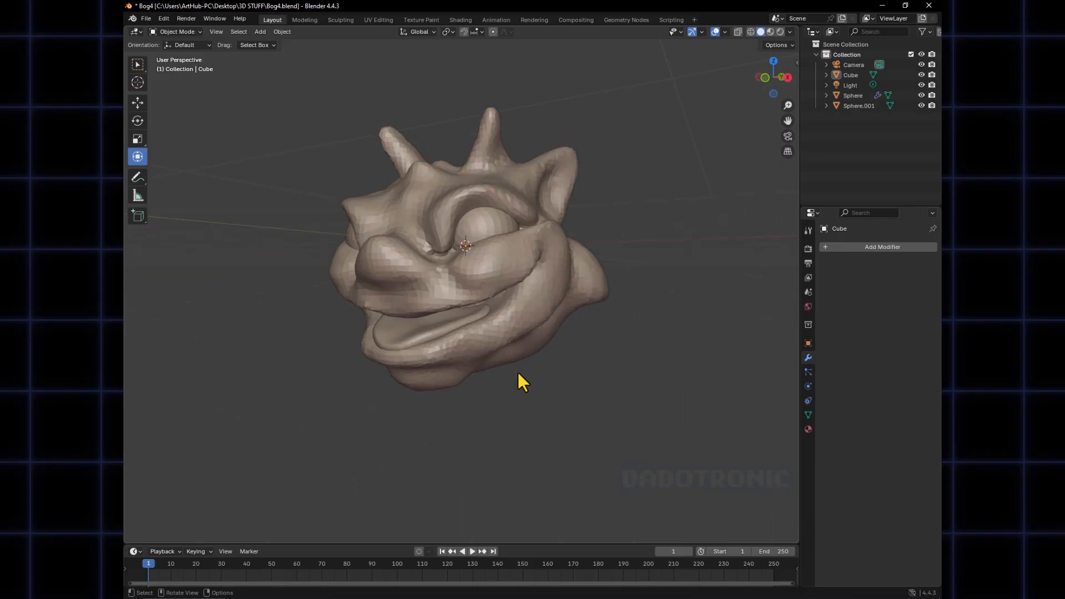
# Reselect the head in Sculpt Mode and pull the lower cheek near the mouth corner slightly backward
pyautogui.click(511, 346)
pyautogui.hotkey('ctrl', 'Tab')
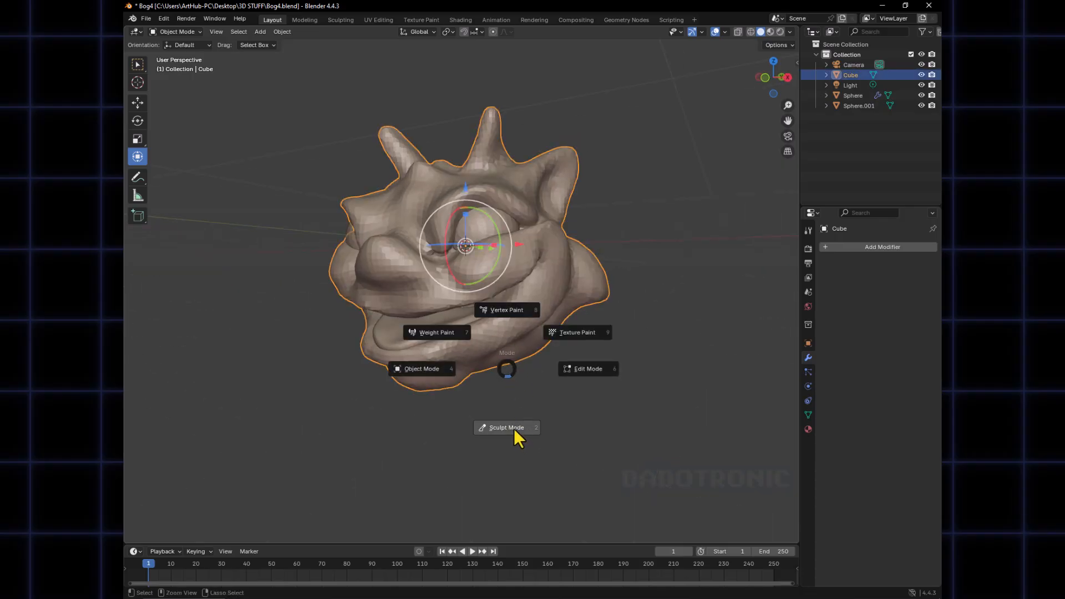
pyautogui.click(515, 429)
pyautogui.moveTo(581, 349)
pyautogui.mouseDown(button='middle')
pyautogui.moveTo(634, 333)
pyautogui.moveTo(476, 345)
pyautogui.mouseUp(button='middle')
pyautogui.moveTo(476, 345); pyautogui.dragTo(493, 343)
pyautogui.moveTo(493, 339)
pyautogui.mouseDown(button='middle')
pyautogui.moveTo(500, 352)
pyautogui.moveTo(504, 333)
pyautogui.mouseUp(button='middle')
pyautogui.moveTo(483, 384); pyautogui.dragTo(549, 353, button='middle')
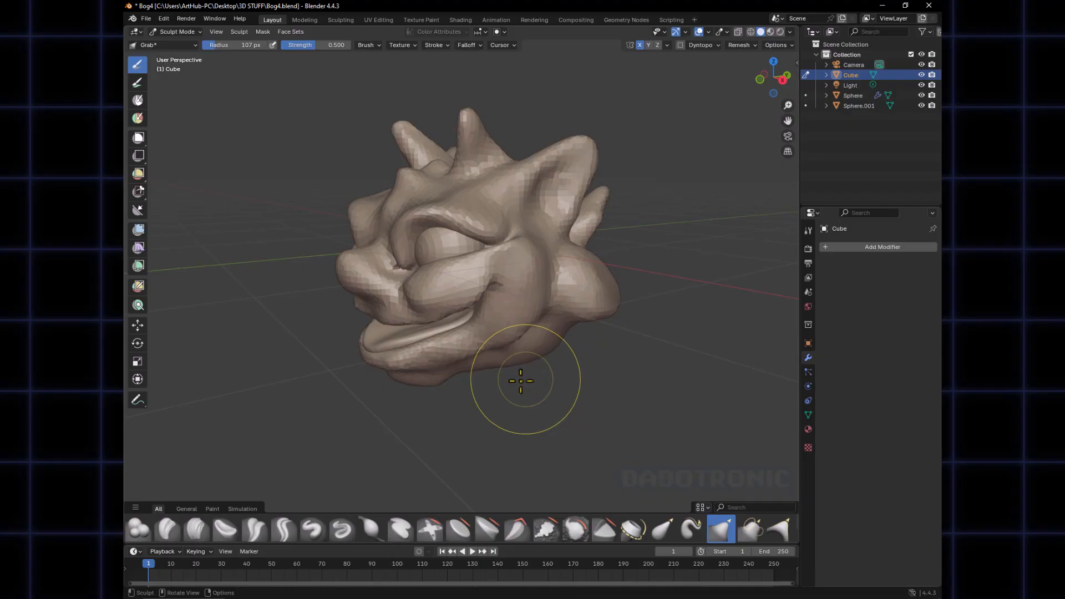
# Choose the Draw brush and reduce its radius to 41 px, facing the underside of the head
pyautogui.moveTo(499, 386)
pyautogui.mouseDown(button='middle')
pyautogui.moveTo(488, 369)
pyautogui.moveTo(500, 357)
pyautogui.mouseUp(button='middle')
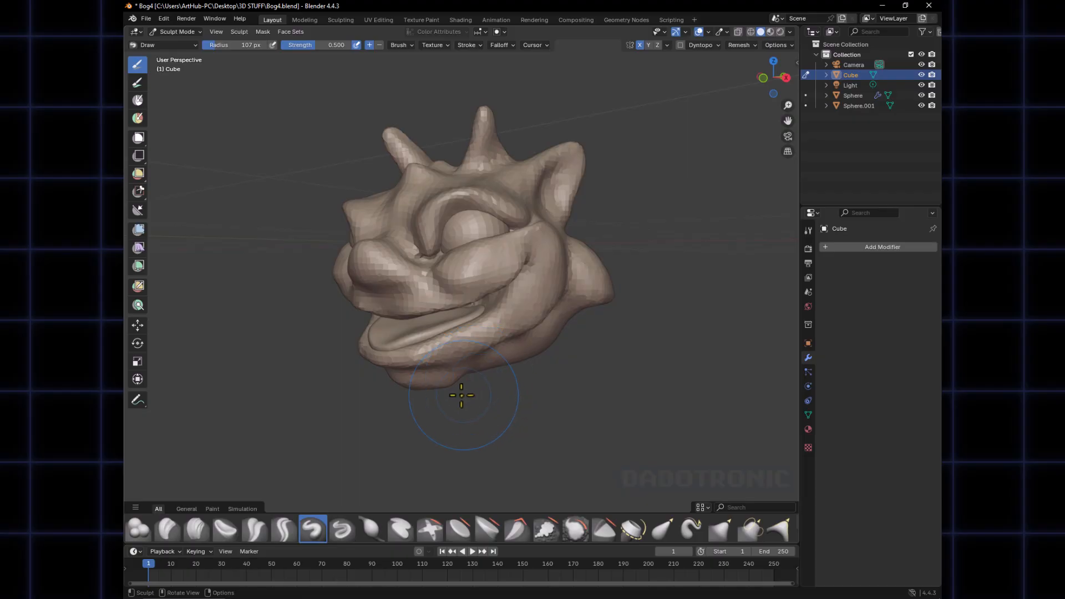
pyautogui.moveTo(502, 356)
pyautogui.mouseDown(button='middle')
pyautogui.moveTo(475, 356)
pyautogui.moveTo(507, 347)
pyautogui.moveTo(494, 297)
pyautogui.moveTo(494, 317)
pyautogui.mouseUp(button='middle')
pyautogui.press('f')
pyautogui.click(469, 351)
pyautogui.press('f')
pyautogui.click(494, 349)
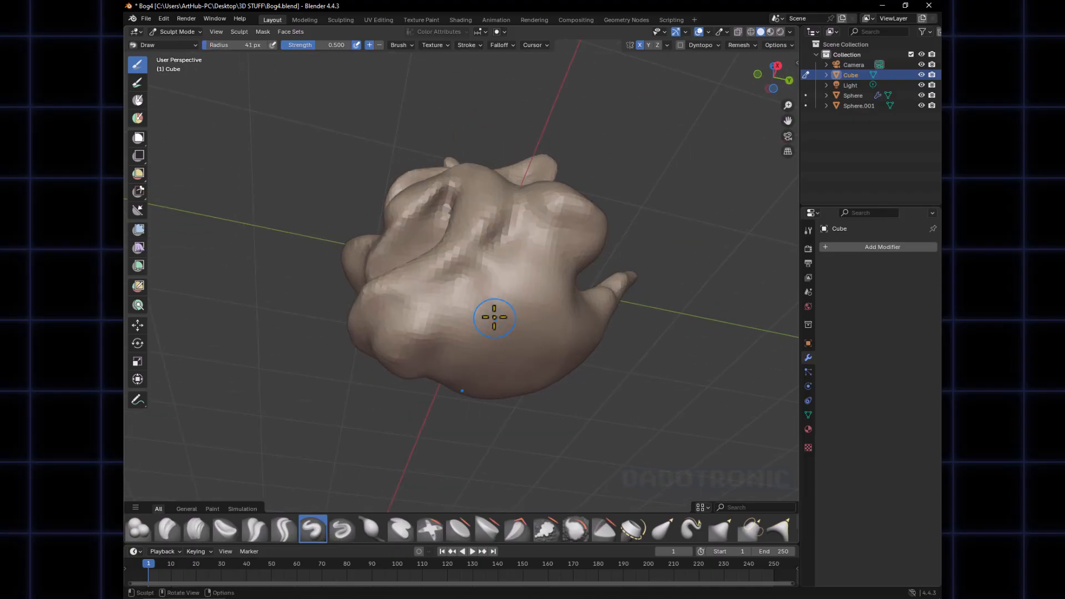
# Try a diagonal Draw stroke across the head's underside and undo it
pyautogui.moveTo(460, 342); pyautogui.dragTo(540, 290)
pyautogui.moveTo(463, 343)
pyautogui.mouseDown(button='middle')
pyautogui.moveTo(506, 311)
pyautogui.moveTo(511, 283)
pyautogui.mouseUp(button='middle')
pyautogui.scroll(2, 506, 319)
pyautogui.hotkey('ctrl', 'z')
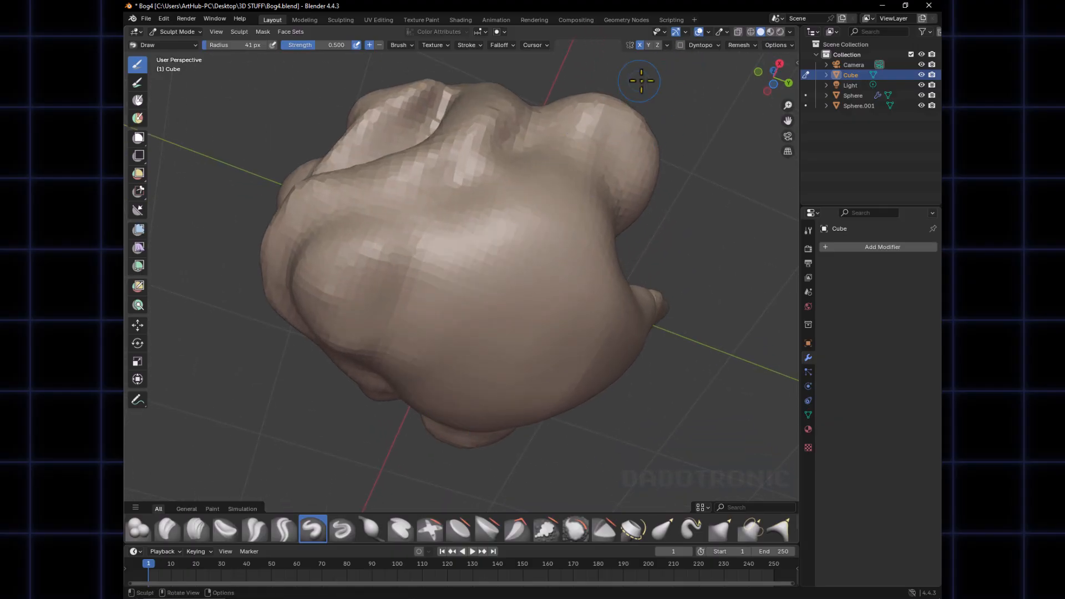
# Show the wireframe overlay on the head and draw a diagonal ridge across its underside
pyautogui.click(708, 31)
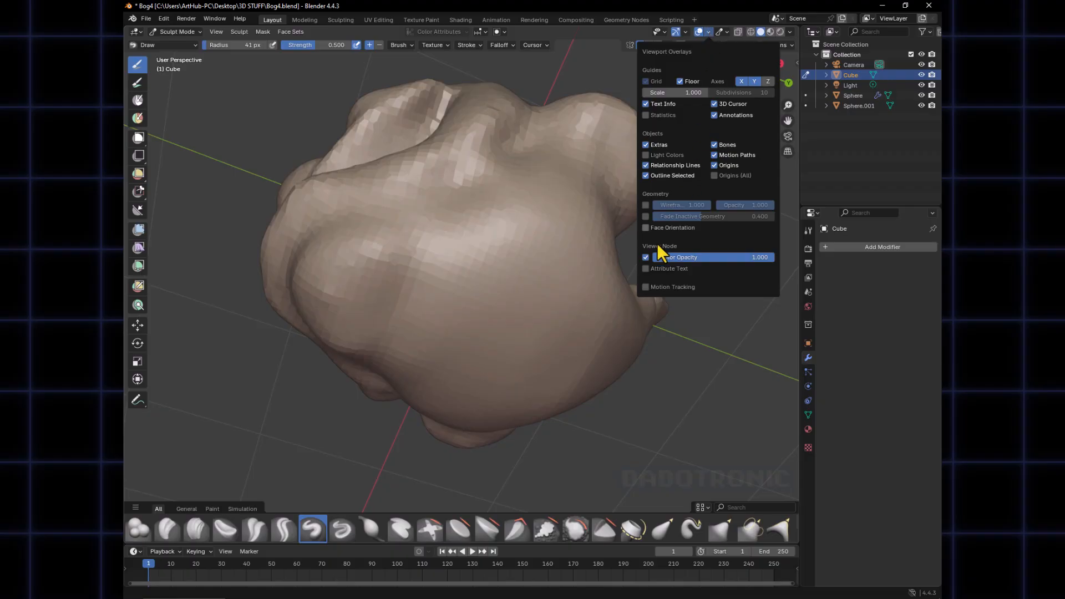
pyautogui.click(645, 205)
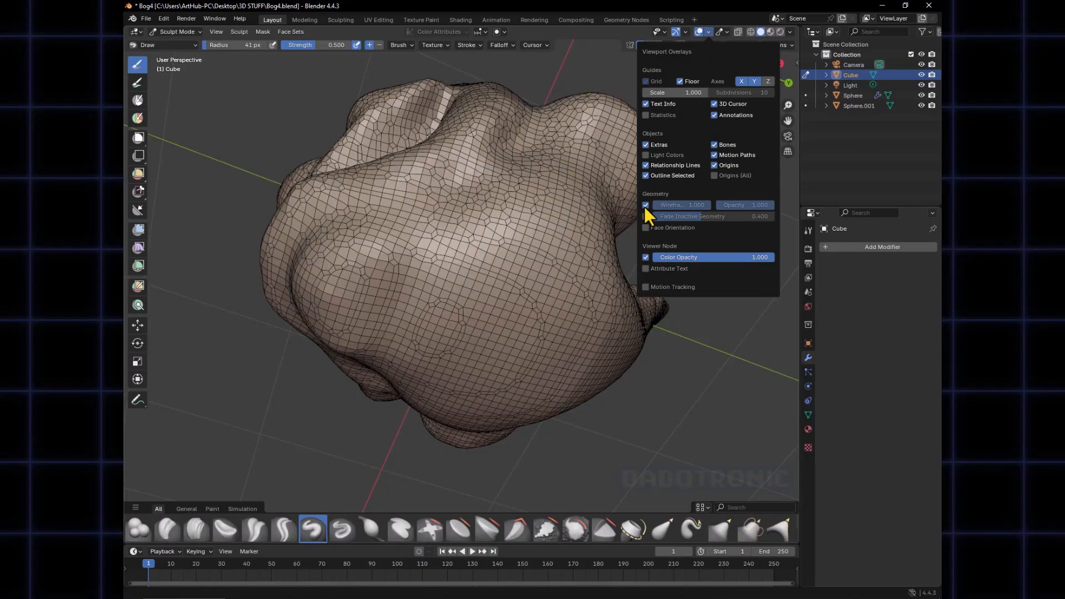
pyautogui.moveTo(470, 280); pyautogui.dragTo(572, 232)
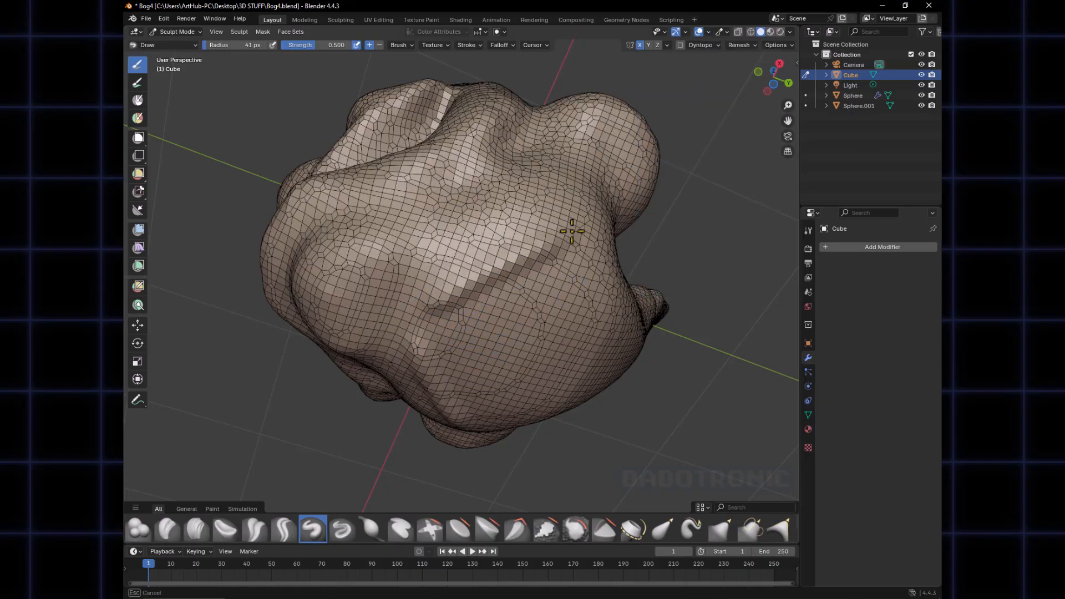
# Smooth along the diagonal ridge on the head's underside and rework it with a short Draw stroke
pyautogui.moveTo(423, 300)
pyautogui.keyDown('shift'); pyautogui.mouseDown()
pyautogui.moveTo(476, 251)
pyautogui.moveTo(537, 243)
pyautogui.mouseUp(); pyautogui.keyUp('shift')
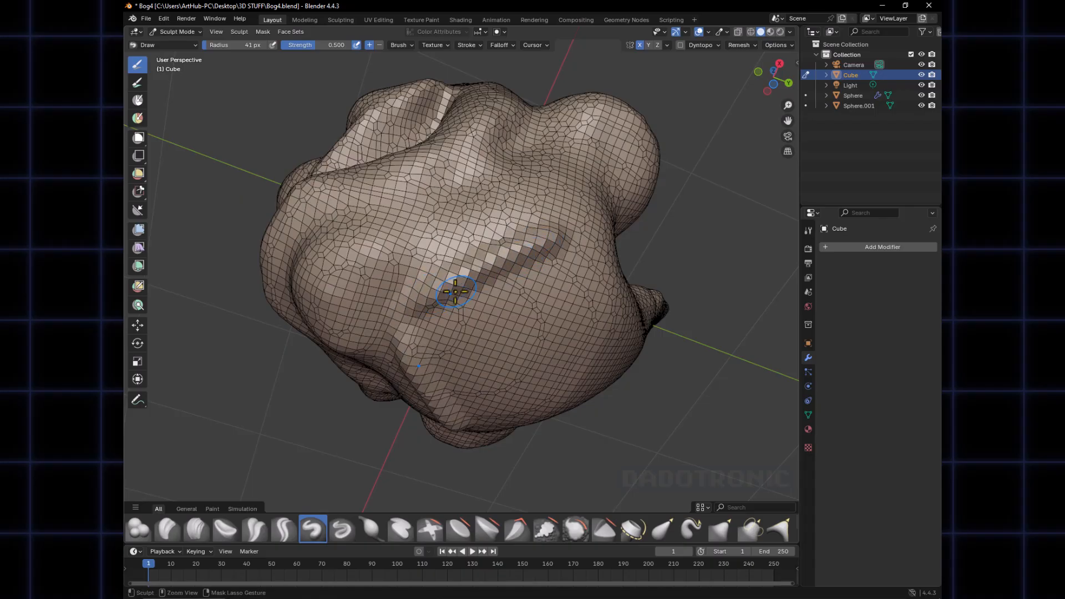
pyautogui.moveTo(455, 292); pyautogui.dragTo(455, 275)
pyautogui.moveTo(557, 179)
pyautogui.mouseDown(button='middle')
pyautogui.moveTo(488, 231)
pyautogui.moveTo(632, 90)
pyautogui.mouseUp(button='middle')
# Hide the wireframe overlay and try inverted Draw strokes across the head's underside
pyautogui.click(708, 32)
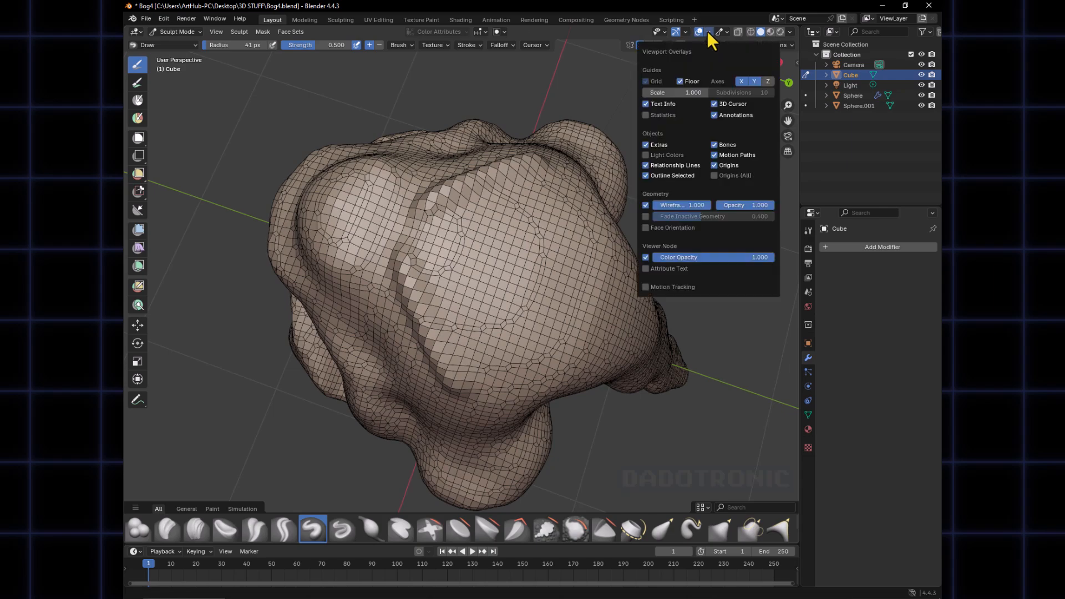
pyautogui.click(645, 207)
pyautogui.moveTo(644, 206); pyautogui.dragTo(516, 287, button='middle')
pyautogui.keyDown('ctrl'); pyautogui.moveTo(516, 287); pyautogui.dragTo(470, 261); pyautogui.keyUp('ctrl')
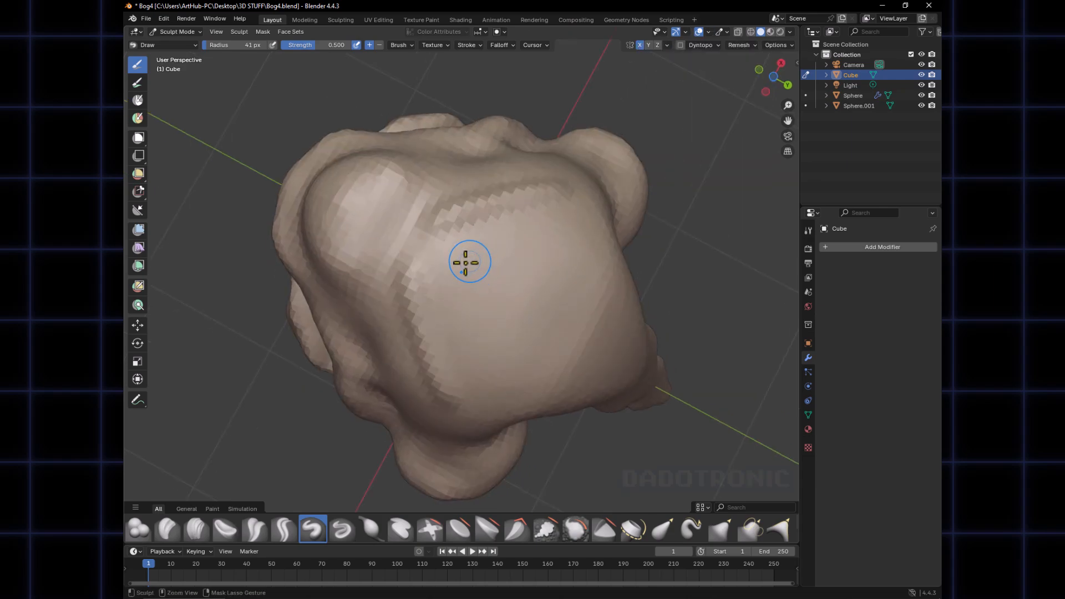
pyautogui.keyDown('ctrl'); pyautogui.moveTo(530, 236); pyautogui.dragTo(480, 255); pyautogui.keyUp('ctrl')
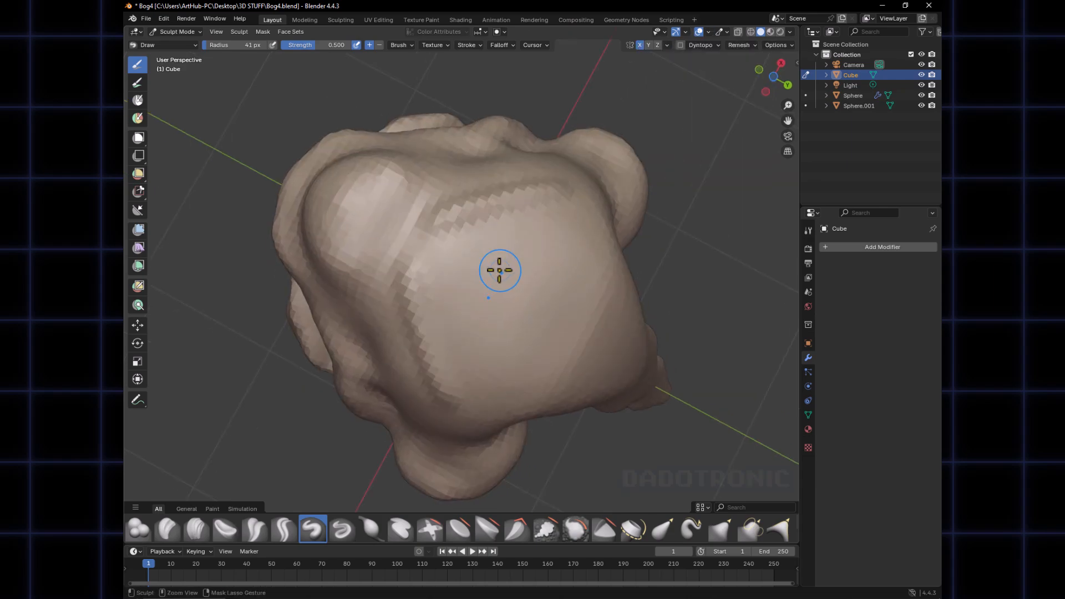
# Adjust the remesh voxel size to give the head a finer mesh
pyautogui.moveTo(498, 269)
pyautogui.mouseDown(button='middle')
pyautogui.moveTo(483, 286)
pyautogui.moveTo(458, 276)
pyautogui.moveTo(471, 300)
pyautogui.moveTo(461, 308)
pyautogui.mouseUp(button='middle')
pyautogui.moveTo(546, 276)
pyautogui.mouseDown(button='middle')
pyautogui.moveTo(497, 278)
pyautogui.moveTo(500, 298)
pyautogui.mouseUp(button='middle')
pyautogui.moveTo(502, 299)
pyautogui.mouseDown(button='middle')
pyautogui.moveTo(519, 326)
pyautogui.moveTo(493, 389)
pyautogui.mouseUp(button='middle')
pyautogui.scroll(-5, 493, 388)
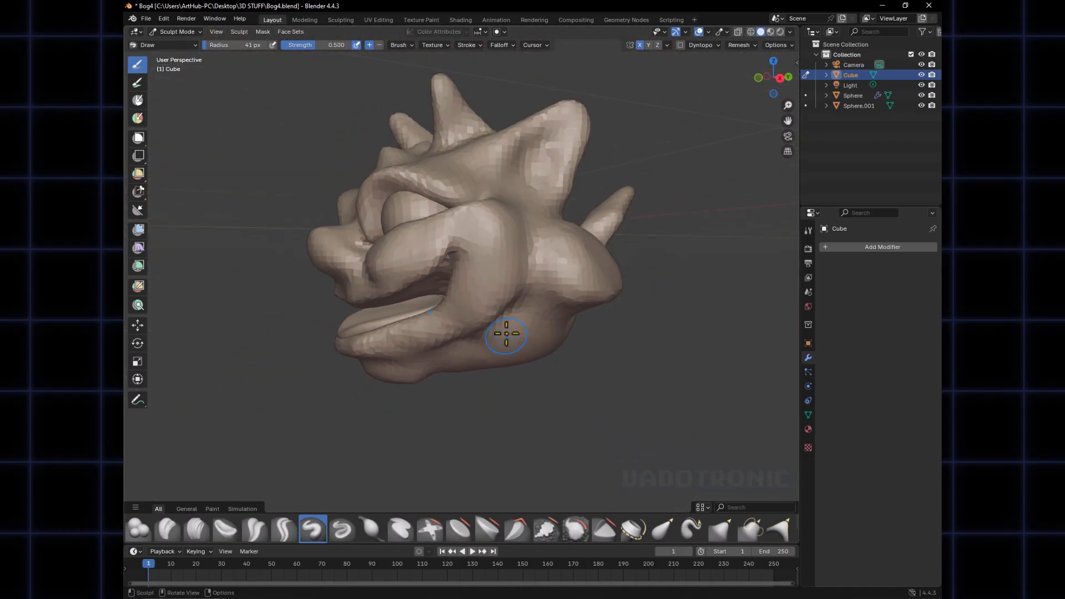
pyautogui.hotkey('shift', 'r')
pyautogui.click(508, 335)
# Try Draw strokes across the head's underside and undo them
pyautogui.moveTo(508, 335)
pyautogui.mouseDown(button='middle')
pyautogui.moveTo(507, 304)
pyautogui.moveTo(488, 281)
pyautogui.mouseUp(button='middle')
pyautogui.moveTo(510, 316)
pyautogui.mouseDown(button='middle')
pyautogui.moveTo(506, 297)
pyautogui.moveTo(477, 294)
pyautogui.mouseUp(button='middle')
pyautogui.moveTo(453, 308); pyautogui.dragTo(522, 258)
pyautogui.moveTo(522, 259)
pyautogui.mouseDown(button='middle')
pyautogui.moveTo(492, 295)
pyautogui.moveTo(476, 294)
pyautogui.mouseUp(button='middle')
pyautogui.moveTo(494, 278)
pyautogui.mouseDown()
pyautogui.moveTo(459, 300)
pyautogui.moveTo(536, 303)
pyautogui.mouseUp()
pyautogui.moveTo(536, 303); pyautogui.dragTo(525, 305, button='middle')
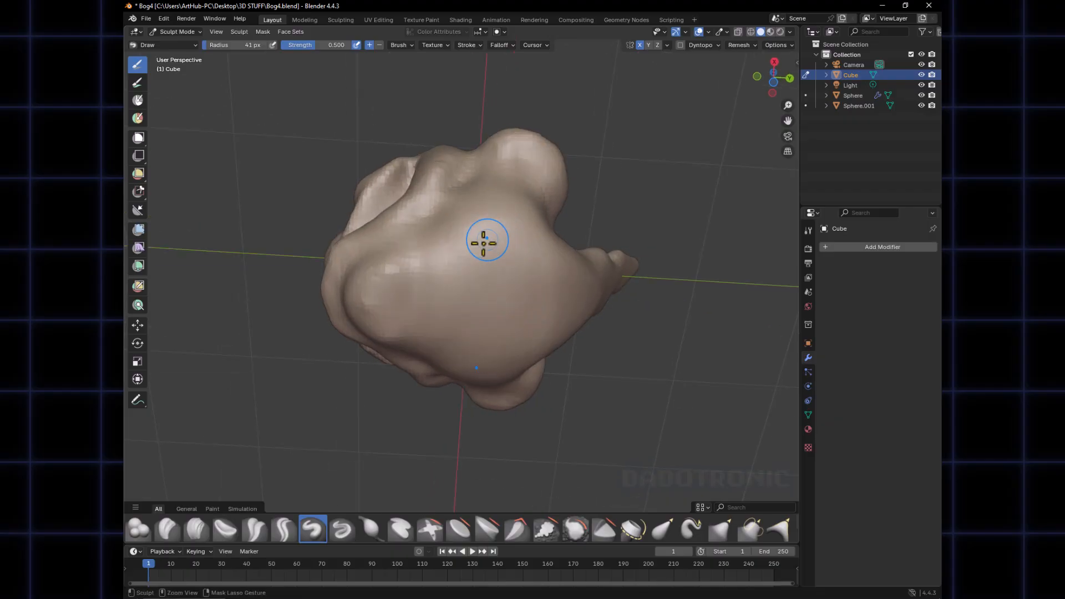
pyautogui.hotkey('ctrl', 'z')
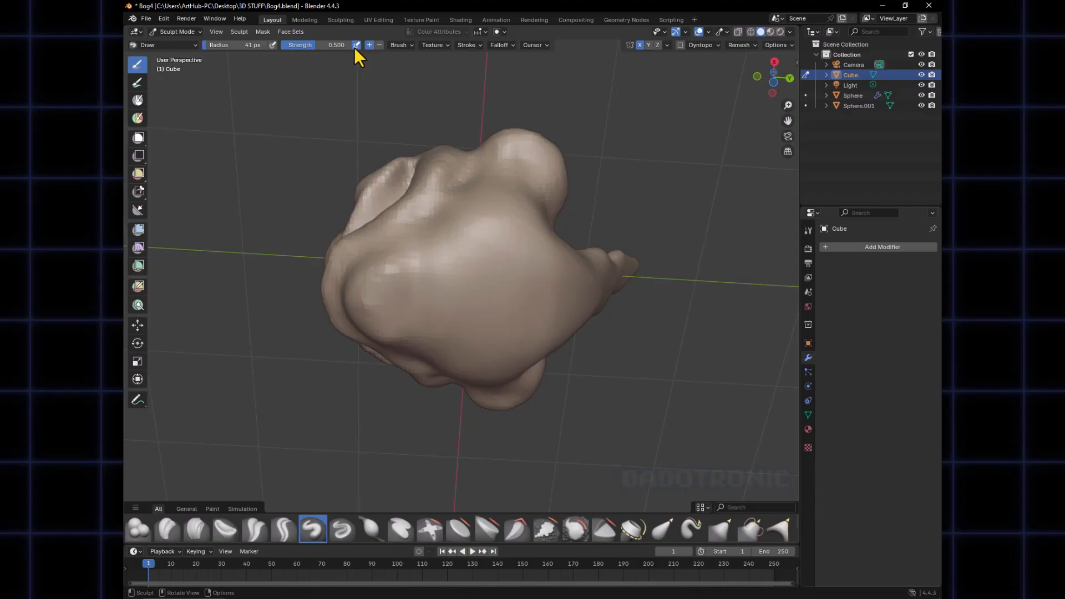
# Draw diagonal strokes across the head's underside, undoing the first attempt, and smooth them flat
pyautogui.moveTo(483, 295)
pyautogui.mouseDown()
pyautogui.moveTo(502, 252)
pyautogui.moveTo(424, 304)
pyautogui.moveTo(509, 257)
pyautogui.moveTo(480, 295)
pyautogui.moveTo(440, 297)
pyautogui.moveTo(521, 243)
pyautogui.moveTo(532, 243)
pyautogui.moveTo(539, 283)
pyautogui.moveTo(575, 277)
pyautogui.mouseUp()
pyautogui.hotkey('ctrl', 'z')
pyautogui.moveTo(491, 297); pyautogui.dragTo(530, 273)
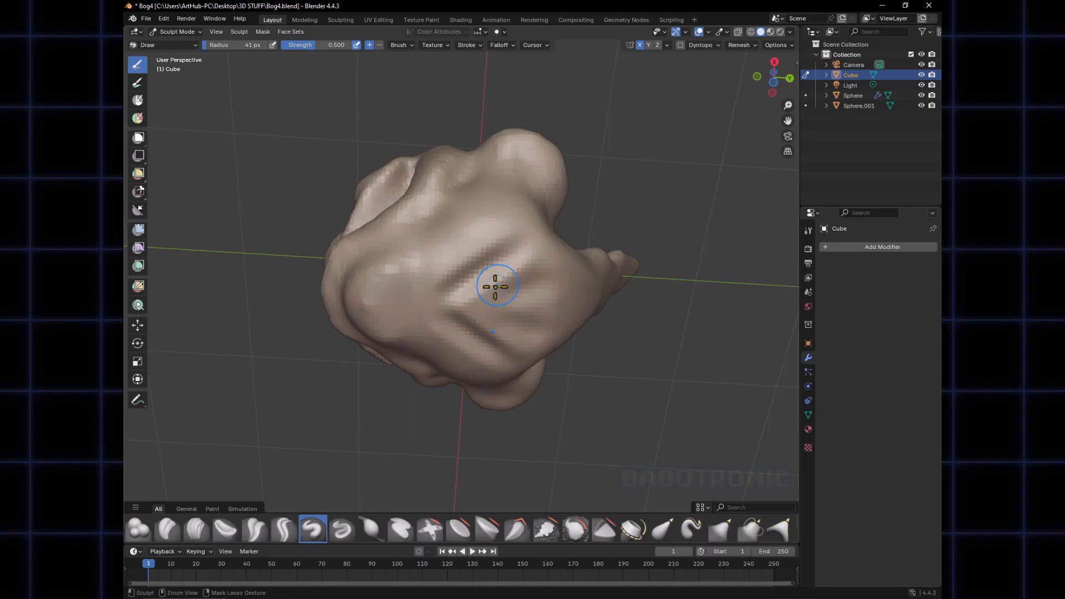
pyautogui.moveTo(508, 277)
pyautogui.keyDown('shift'); pyautogui.mouseDown()
pyautogui.moveTo(518, 278)
pyautogui.moveTo(492, 293)
pyautogui.moveTo(482, 283)
pyautogui.moveTo(484, 296)
pyautogui.moveTo(516, 252)
pyautogui.mouseUp(); pyautogui.keyUp('shift')
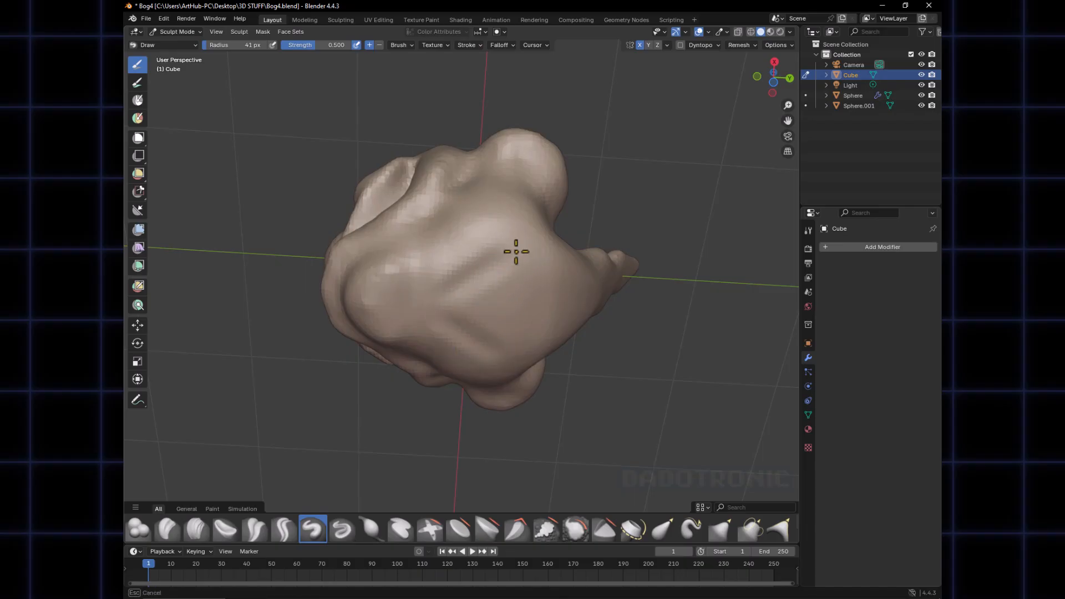
pyautogui.moveTo(504, 305)
pyautogui.keyDown('shift'); pyautogui.mouseDown()
pyautogui.moveTo(497, 290)
pyautogui.moveTo(448, 293)
pyautogui.mouseUp(); pyautogui.keyUp('shift')
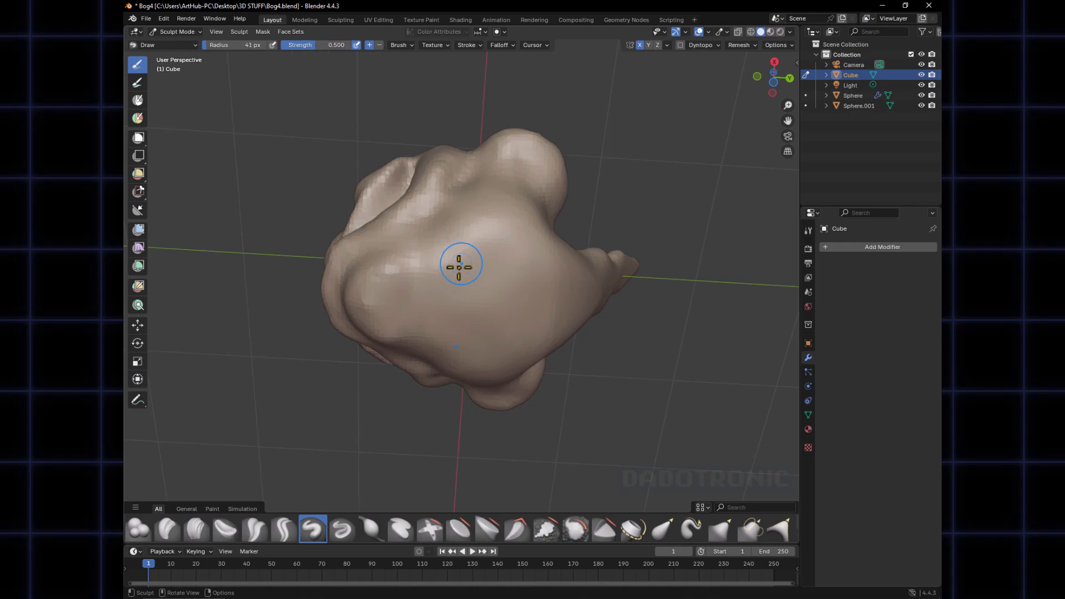
# Add a few short Draw strokes to form subtle bumps on the head's underside
pyautogui.moveTo(461, 264); pyautogui.dragTo(456, 260)
pyautogui.moveTo(497, 322); pyautogui.dragTo(430, 362)
pyautogui.moveTo(461, 273); pyautogui.dragTo(496, 280)
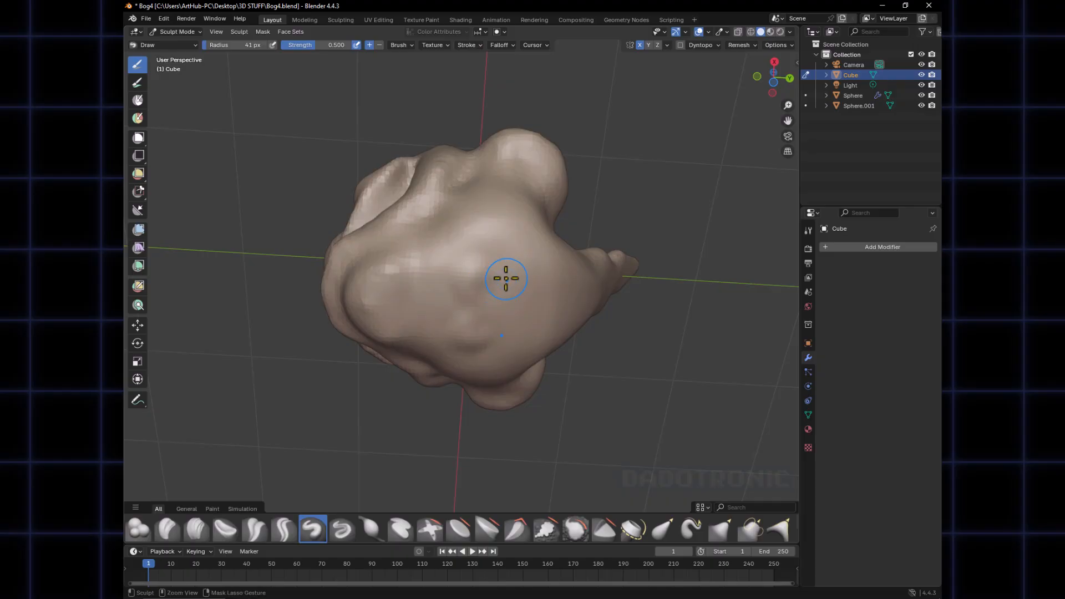
# Set the Draw brush radius to 42 px and carve a hollow into the inner ear with inverted strokes
pyautogui.moveTo(461, 290)
pyautogui.mouseDown(button='middle')
pyautogui.moveTo(506, 319)
pyautogui.moveTo(505, 354)
pyautogui.moveTo(523, 261)
pyautogui.moveTo(478, 257)
pyautogui.moveTo(473, 295)
pyautogui.moveTo(514, 293)
pyautogui.moveTo(516, 250)
pyautogui.moveTo(490, 264)
pyautogui.mouseUp(button='middle')
pyautogui.press('f')
pyautogui.click(478, 254)
pyautogui.press('f')
pyautogui.click(491, 249)
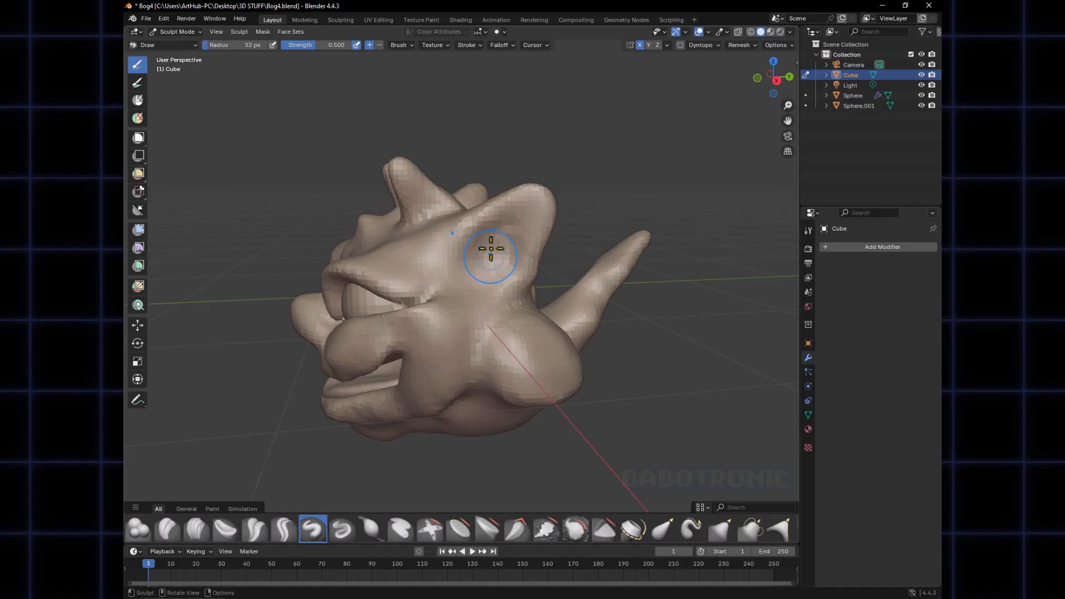
pyautogui.press('f')
pyautogui.click(481, 251)
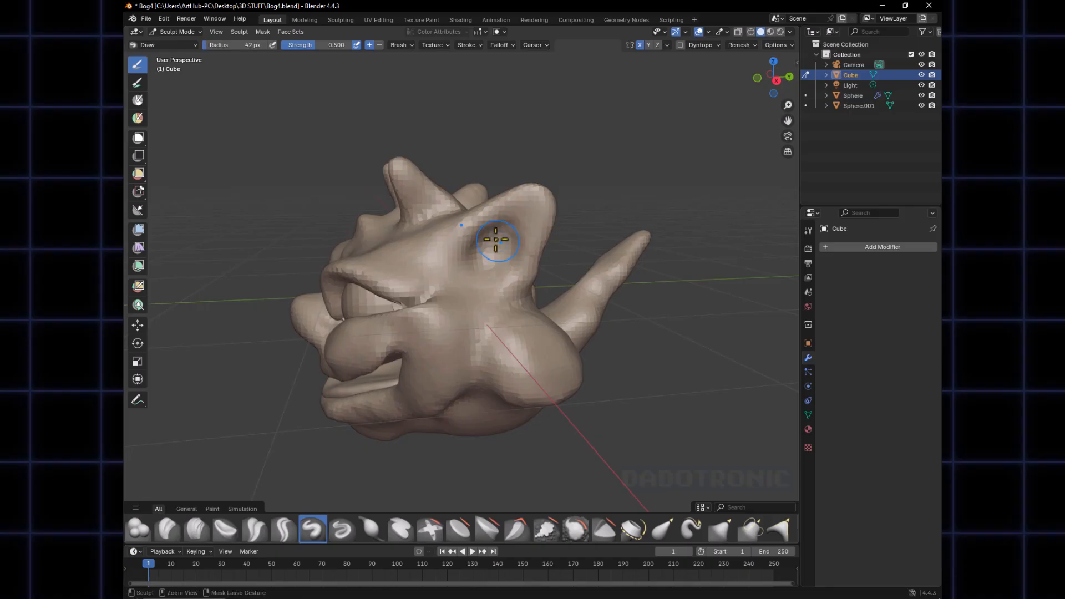
pyautogui.moveTo(496, 240)
pyautogui.keyDown('ctrl'); pyautogui.mouseDown()
pyautogui.moveTo(521, 233)
pyautogui.moveTo(504, 234)
pyautogui.moveTo(510, 221)
pyautogui.mouseUp(); pyautogui.keyUp('ctrl')
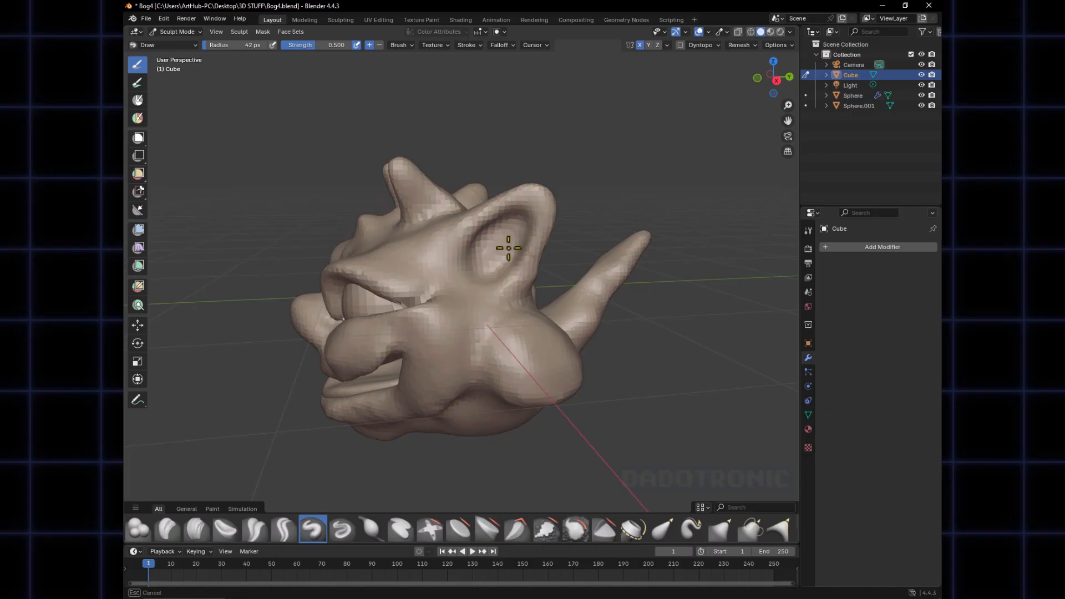
# Sculpt around the base of the ear from behind with the Draw brush at a 20 px radius
pyautogui.moveTo(457, 273)
pyautogui.mouseDown(button='middle')
pyautogui.moveTo(505, 307)
pyautogui.moveTo(527, 305)
pyautogui.moveTo(409, 421)
pyautogui.moveTo(479, 351)
pyautogui.moveTo(538, 246)
pyautogui.moveTo(528, 266)
pyautogui.moveTo(478, 254)
pyautogui.moveTo(478, 266)
pyautogui.moveTo(517, 275)
pyautogui.moveTo(434, 306)
pyautogui.moveTo(495, 286)
pyautogui.moveTo(433, 281)
pyautogui.moveTo(440, 297)
pyautogui.moveTo(420, 300)
pyautogui.mouseUp(button='middle')
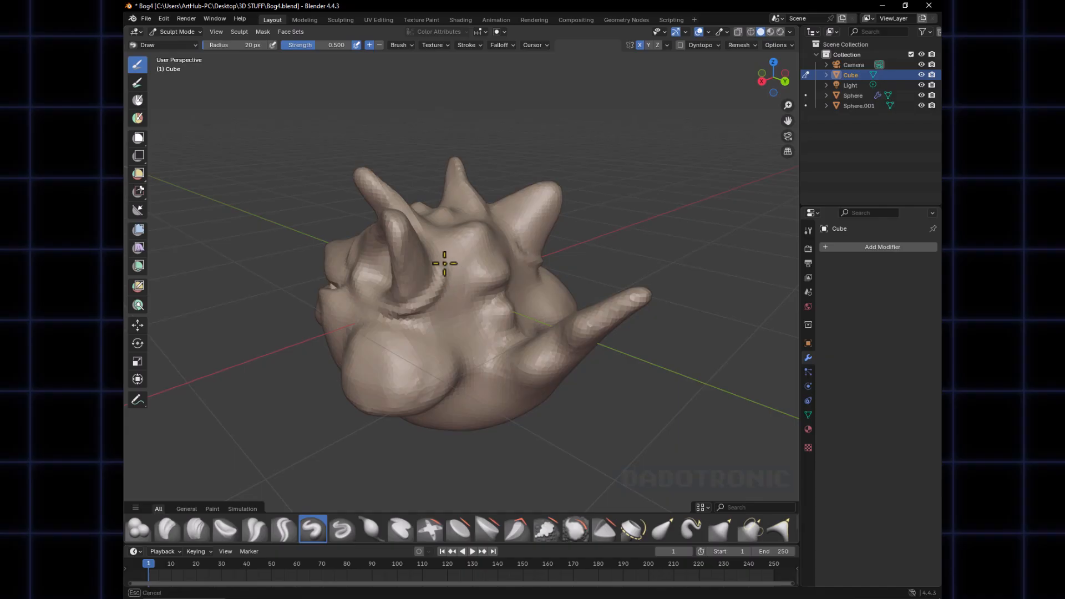
pyautogui.moveTo(378, 313)
pyautogui.mouseDown(button='middle')
pyautogui.moveTo(416, 305)
pyautogui.moveTo(425, 282)
pyautogui.mouseUp(button='middle')
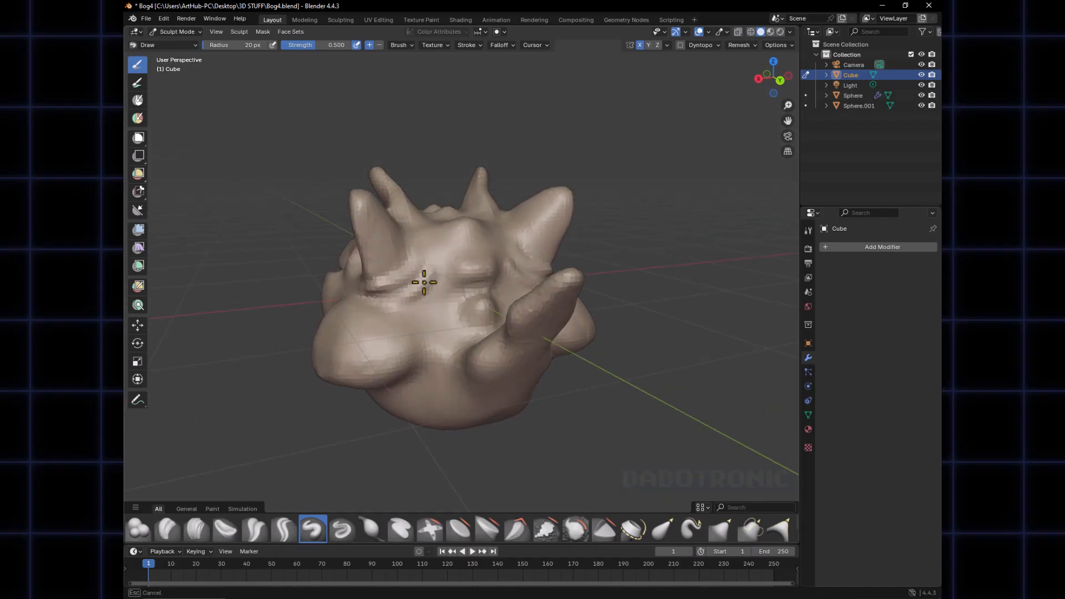
pyautogui.moveTo(425, 282); pyautogui.dragTo(439, 255)
pyautogui.moveTo(432, 279)
pyautogui.mouseDown(button='middle')
pyautogui.moveTo(481, 305)
pyautogui.moveTo(459, 255)
pyautogui.moveTo(480, 273)
pyautogui.mouseUp(button='middle')
pyautogui.moveTo(423, 289)
pyautogui.mouseDown(button='middle')
pyautogui.moveTo(411, 295)
pyautogui.moveTo(444, 267)
pyautogui.mouseUp(button='middle')
pyautogui.moveTo(438, 310)
pyautogui.mouseDown(button='middle')
pyautogui.moveTo(492, 345)
pyautogui.moveTo(504, 341)
pyautogui.moveTo(482, 335)
pyautogui.moveTo(477, 280)
pyautogui.moveTo(497, 308)
pyautogui.moveTo(432, 267)
pyautogui.mouseUp(button='middle')
# Reduce the Draw brush radius to 14 px for detailing the surface below the rear cheek lobe
pyautogui.press('f')
pyautogui.click(481, 336)
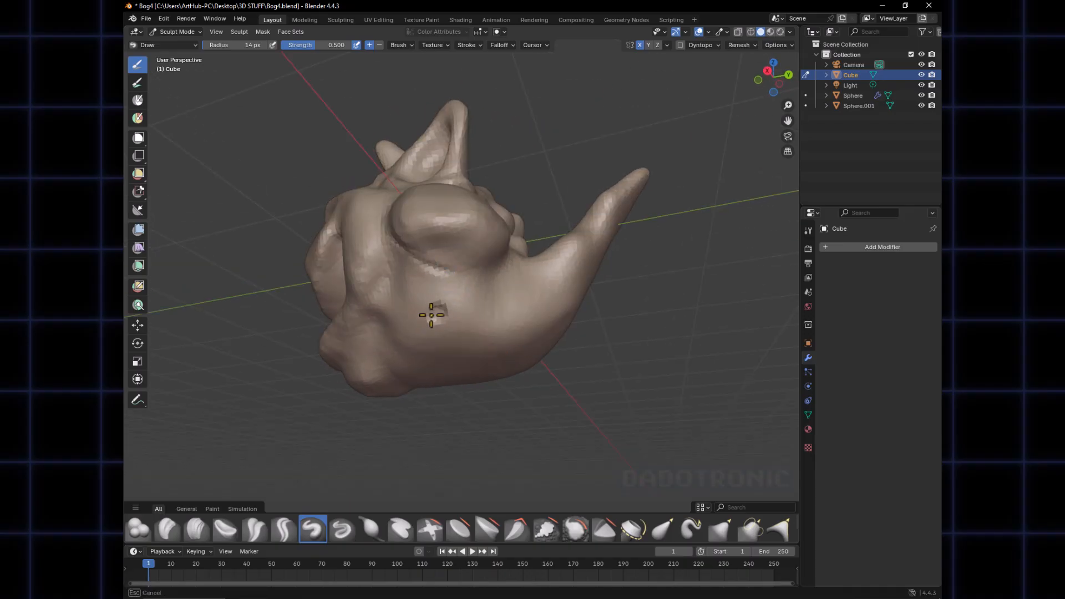
pyautogui.moveTo(432, 316); pyautogui.dragTo(468, 330, button='middle')
pyautogui.moveTo(423, 257)
pyautogui.mouseDown(button='middle')
pyautogui.moveTo(442, 295)
pyautogui.moveTo(463, 289)
pyautogui.moveTo(441, 302)
pyautogui.moveTo(524, 333)
pyautogui.moveTo(537, 352)
pyautogui.moveTo(493, 327)
pyautogui.moveTo(485, 341)
pyautogui.mouseUp(button='middle')
# Set the Draw brush radius to 26 px and draw a stroke down the cheek beside the mouth corner
pyautogui.press(']')
pyautogui.press(']')
pyautogui.press(']')
pyautogui.press(']')
pyautogui.press(']')
pyautogui.press(']')
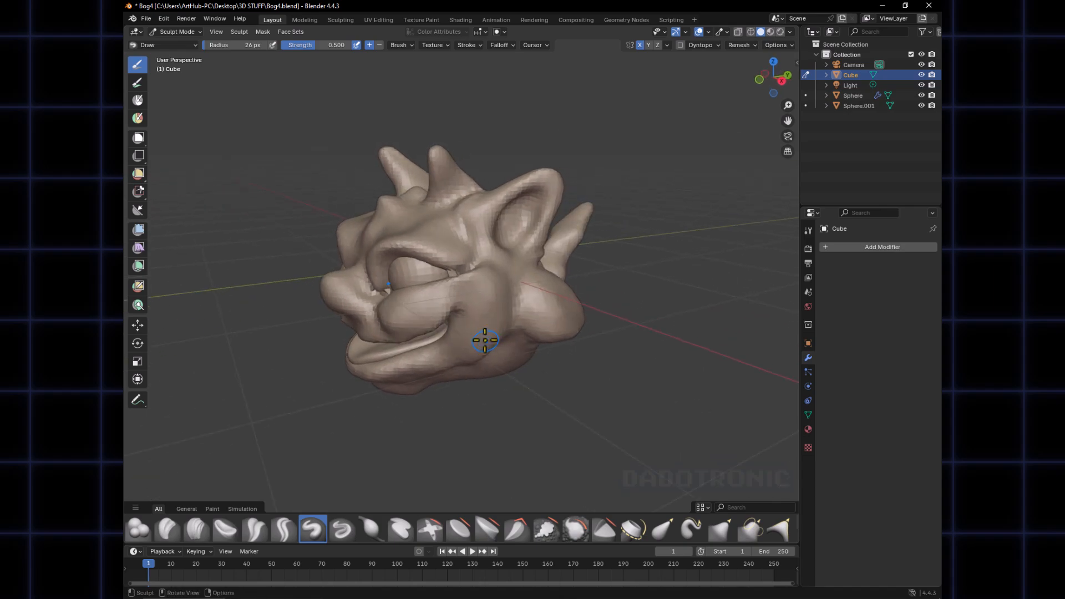
pyautogui.moveTo(492, 290); pyautogui.dragTo(464, 362)
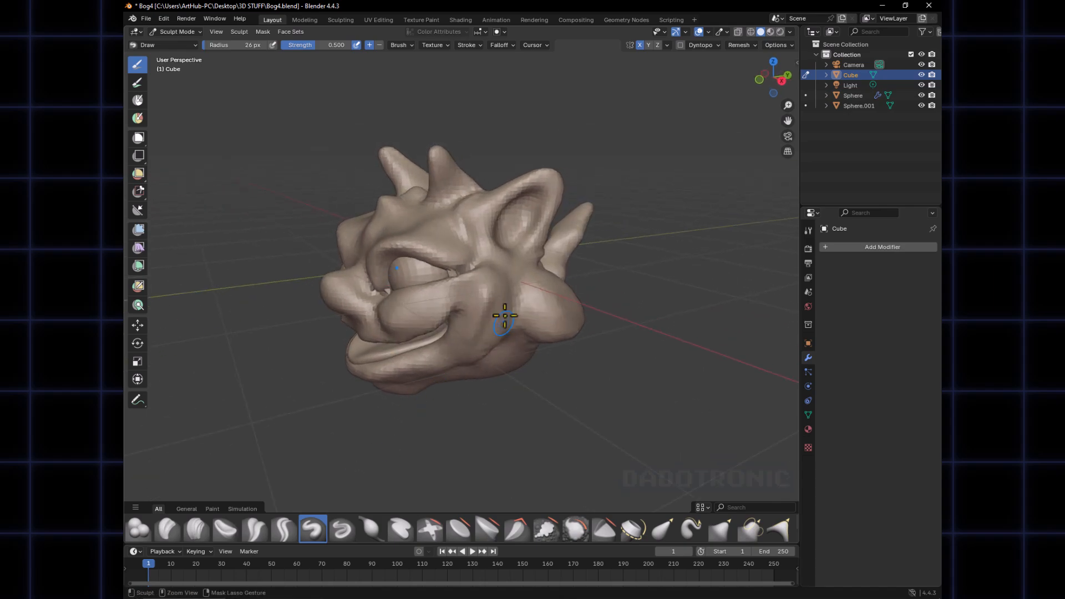
pyautogui.keyDown('ctrl'); pyautogui.moveTo(492, 321); pyautogui.dragTo(483, 307, button='middle'); pyautogui.keyUp('ctrl')
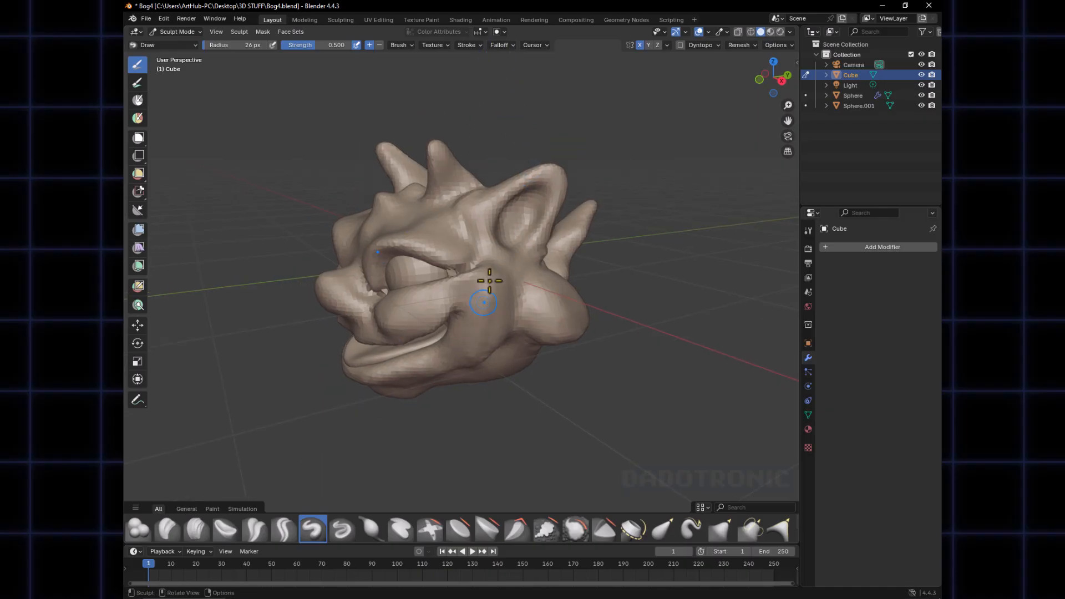
# Set the Draw brush falloff to Sharp and test narrow strokes on the cheek and the head's underside
pyautogui.click(507, 45)
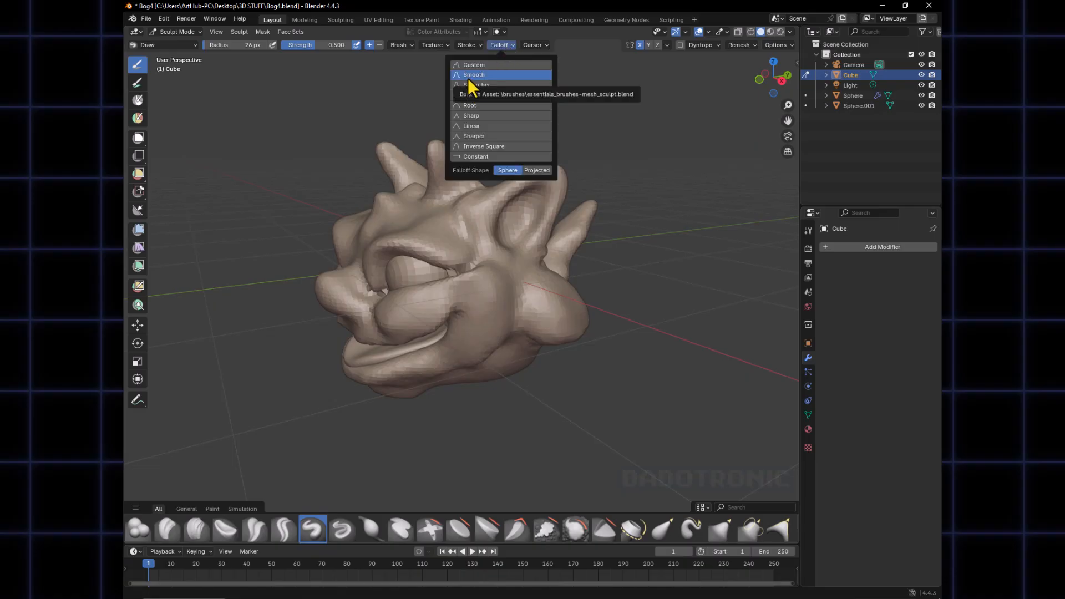
pyautogui.click(472, 122)
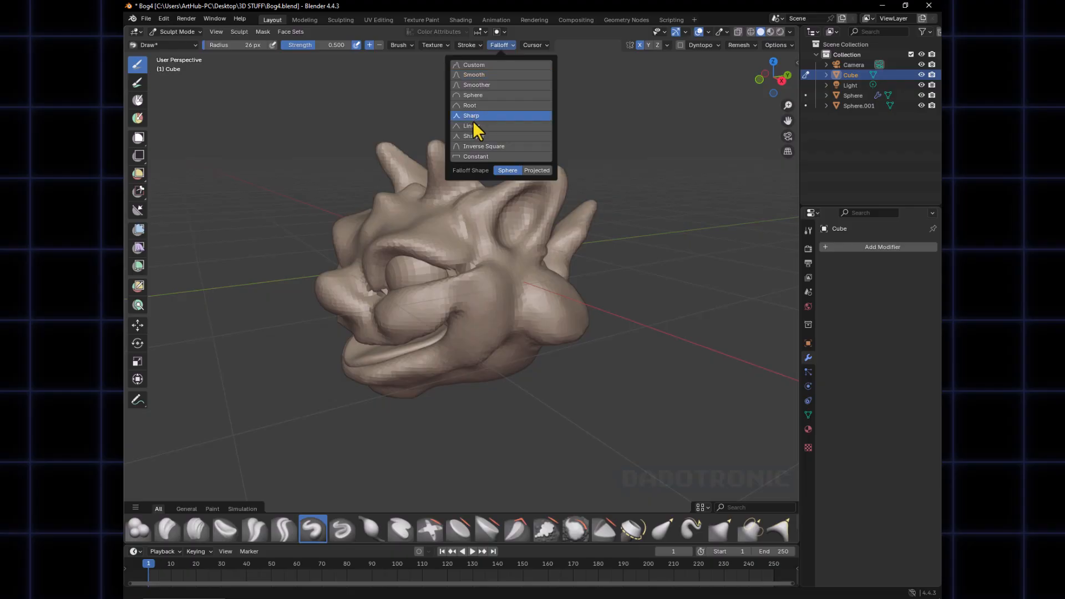
pyautogui.moveTo(472, 344)
pyautogui.mouseDown(button='middle')
pyautogui.moveTo(475, 309)
pyautogui.moveTo(475, 321)
pyautogui.mouseUp(button='middle')
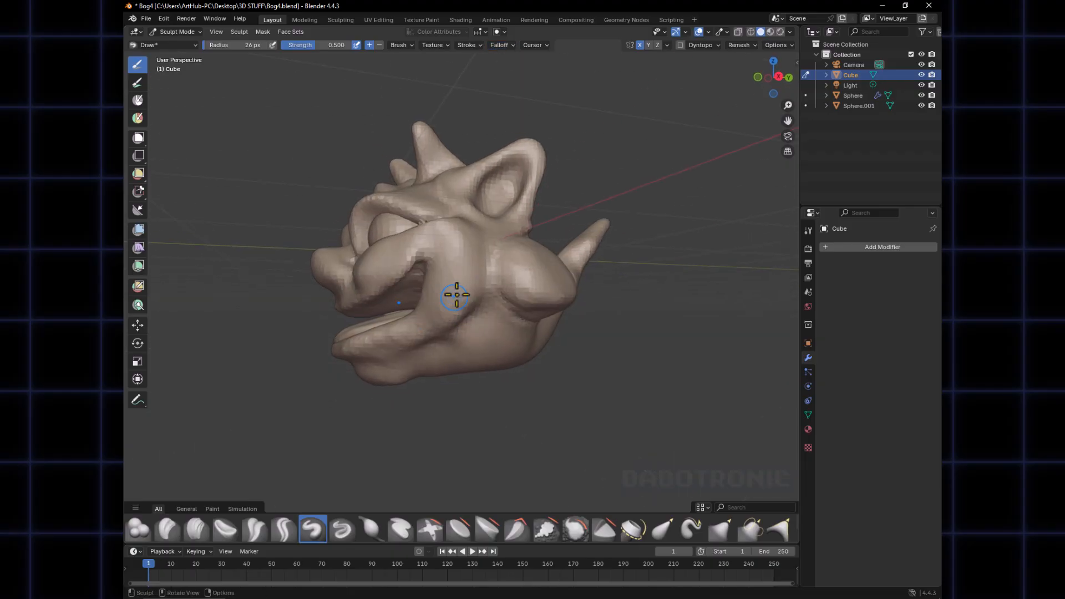
pyautogui.scroll(1, 447, 299)
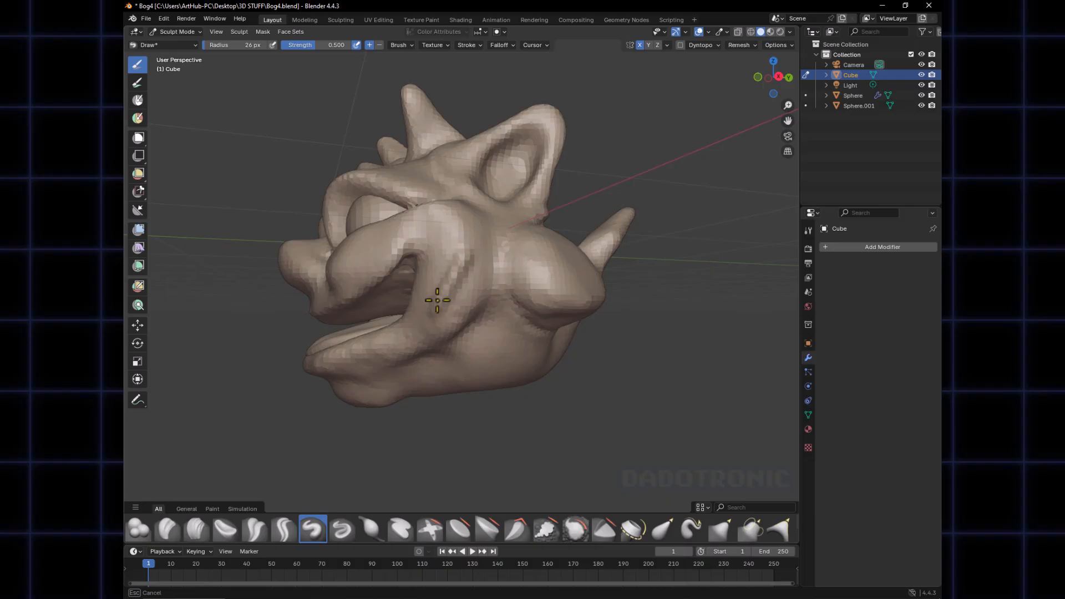
pyautogui.moveTo(458, 292)
pyautogui.mouseDown(button='middle')
pyautogui.moveTo(452, 333)
pyautogui.moveTo(504, 309)
pyautogui.mouseUp(button='middle')
pyautogui.moveTo(440, 352); pyautogui.dragTo(494, 242, button='middle')
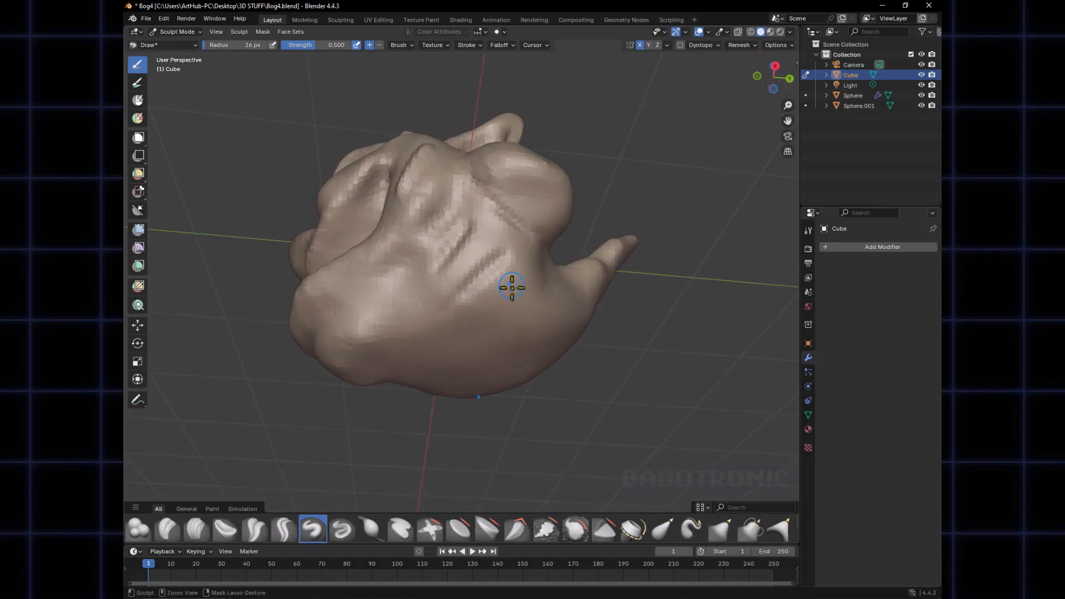
pyautogui.moveTo(507, 304)
pyautogui.mouseDown(button='middle')
pyautogui.moveTo(485, 298)
pyautogui.moveTo(516, 270)
pyautogui.mouseUp(button='middle')
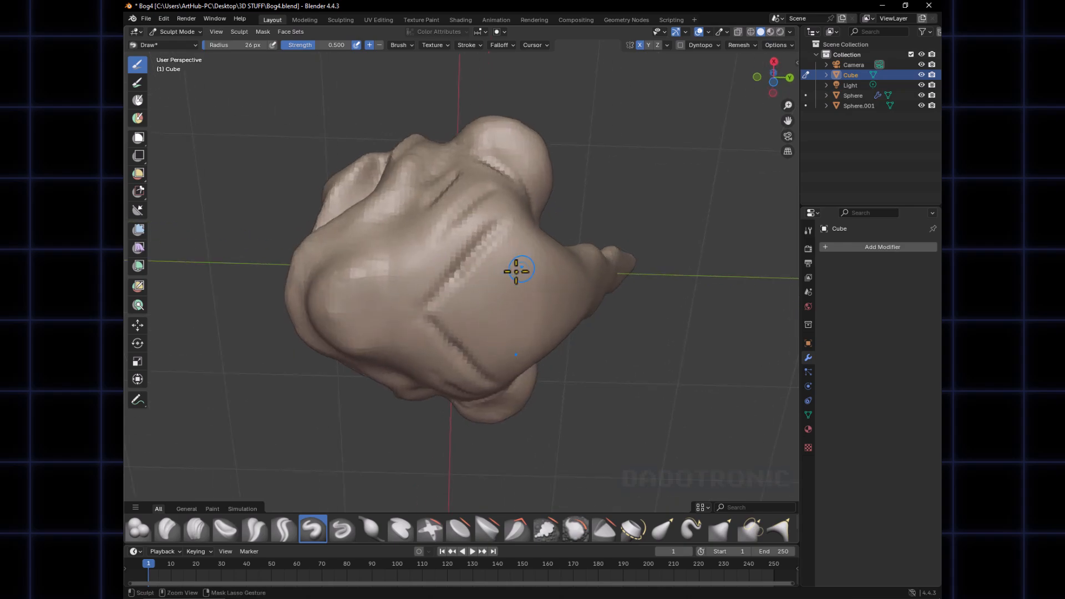
pyautogui.moveTo(459, 305)
pyautogui.mouseDown(button='middle')
pyautogui.moveTo(516, 290)
pyautogui.moveTo(411, 275)
pyautogui.moveTo(428, 294)
pyautogui.moveTo(494, 321)
pyautogui.moveTo(444, 310)
pyautogui.mouseUp(button='middle')
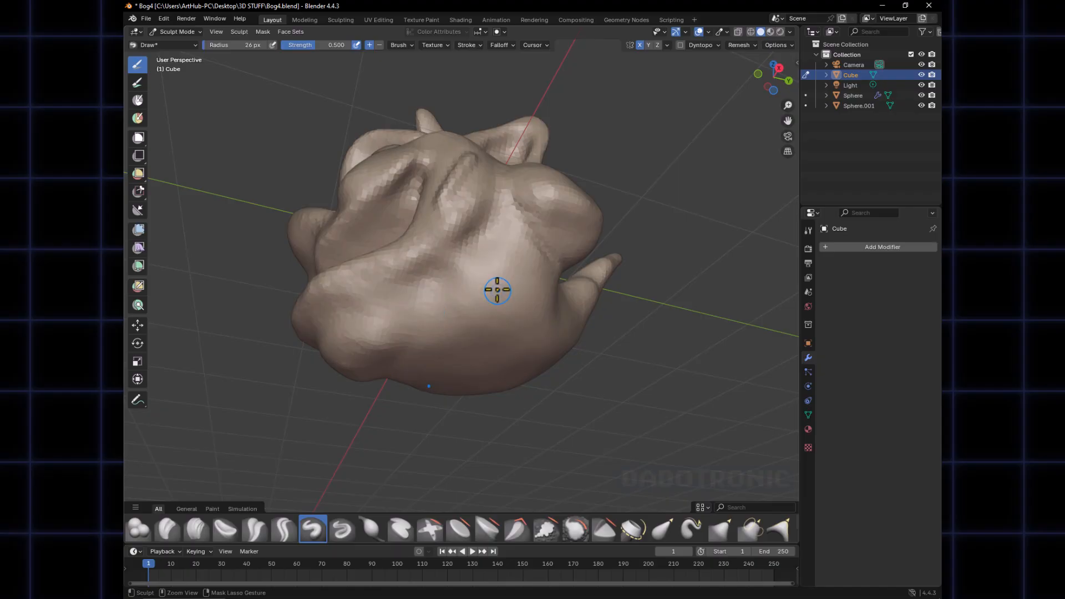
pyautogui.moveTo(494, 288); pyautogui.dragTo(498, 310, button='middle')
# Set the brush falloff to Sphere and the radius to 52 px, and draw a rounded diagonal ridge across the underside
pyautogui.click(501, 45)
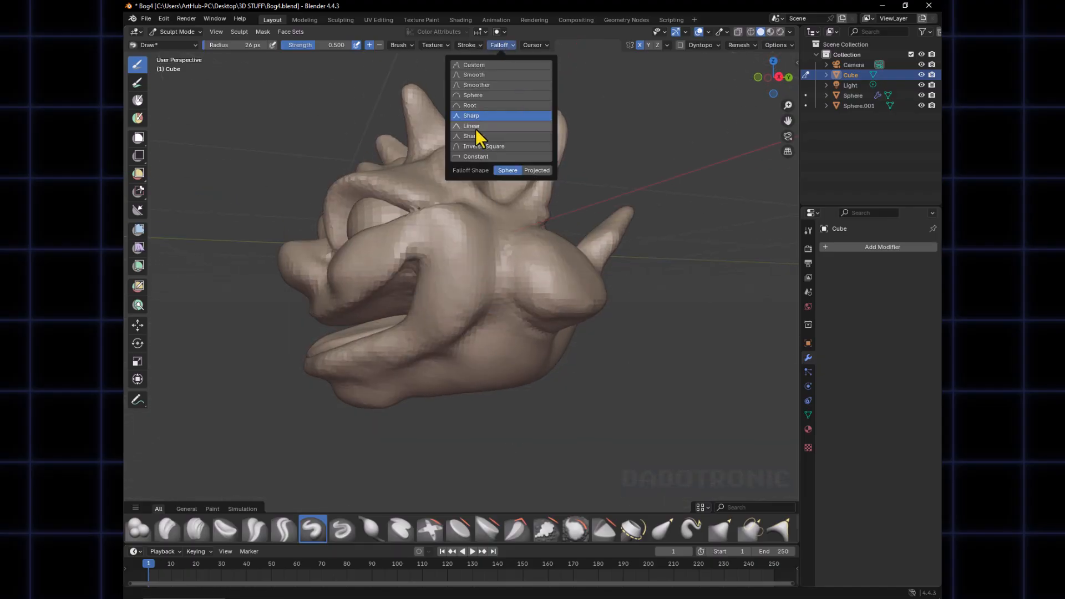
pyautogui.click(479, 97)
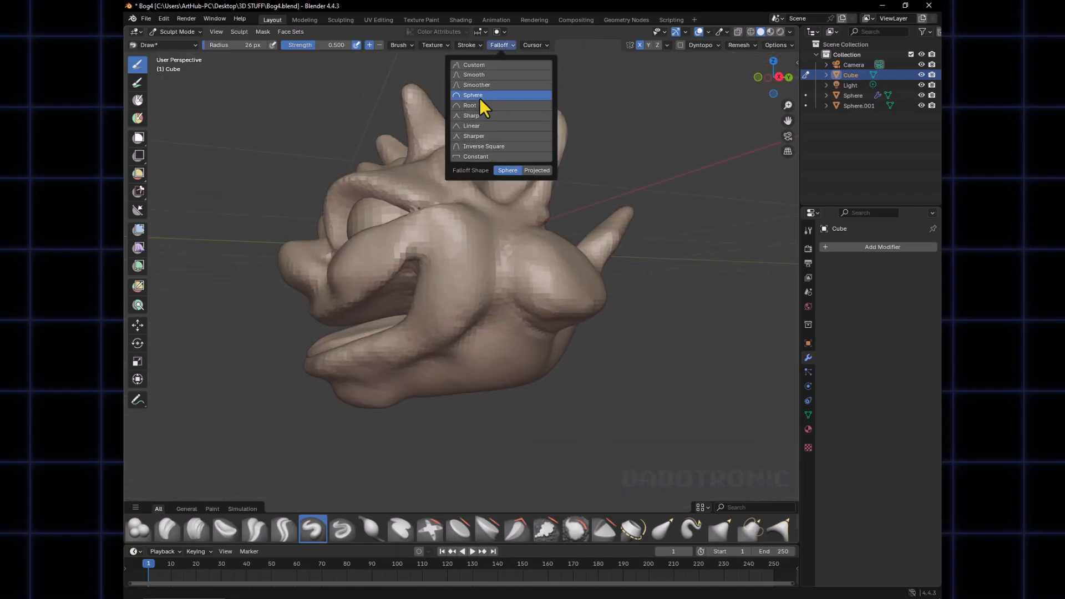
pyautogui.moveTo(482, 309); pyautogui.dragTo(476, 253, button='middle')
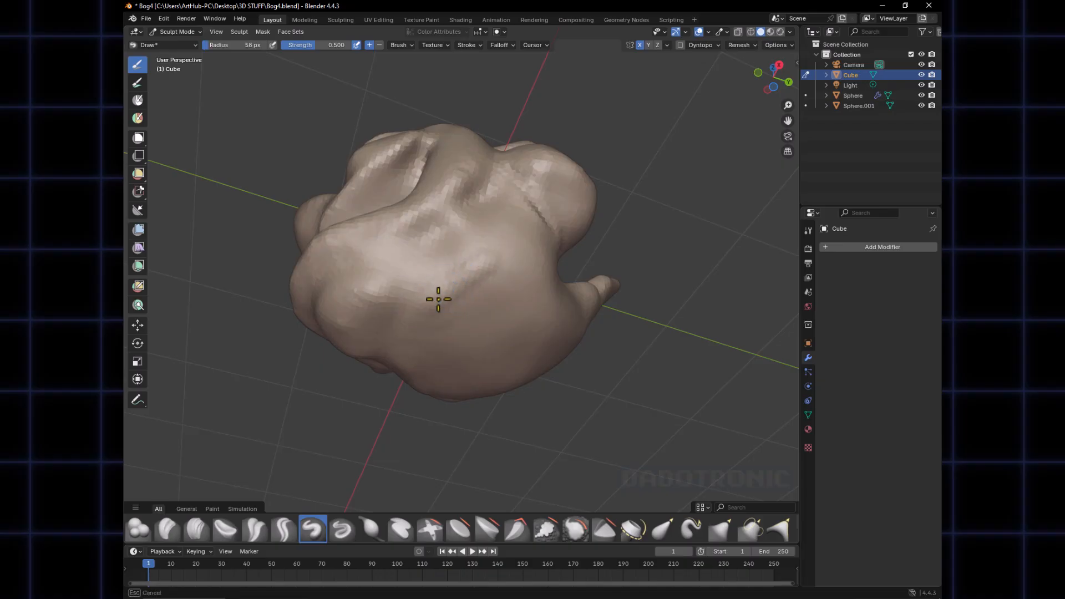
pyautogui.moveTo(439, 300); pyautogui.dragTo(428, 298)
pyautogui.press('[')
pyautogui.moveTo(491, 262); pyautogui.dragTo(414, 320)
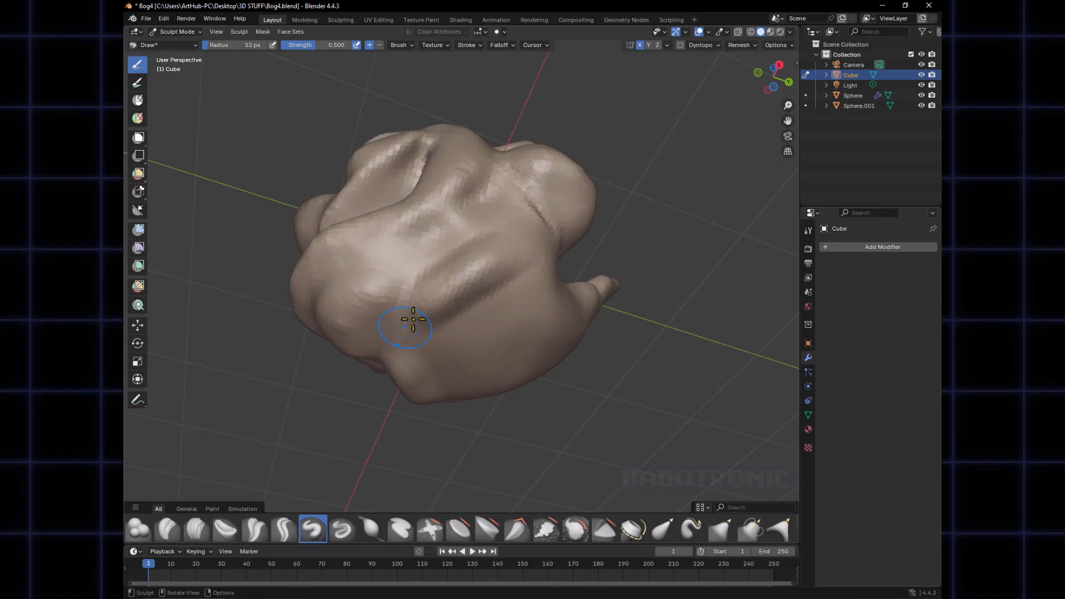
# Add further diagonal strokes beside the rounded ridge on the head's underside
pyautogui.moveTo(480, 302); pyautogui.dragTo(475, 295, button='middle')
pyautogui.moveTo(484, 284)
pyautogui.mouseDown()
pyautogui.moveTo(482, 307)
pyautogui.moveTo(456, 270)
pyautogui.moveTo(515, 251)
pyautogui.moveTo(500, 269)
pyautogui.mouseUp()
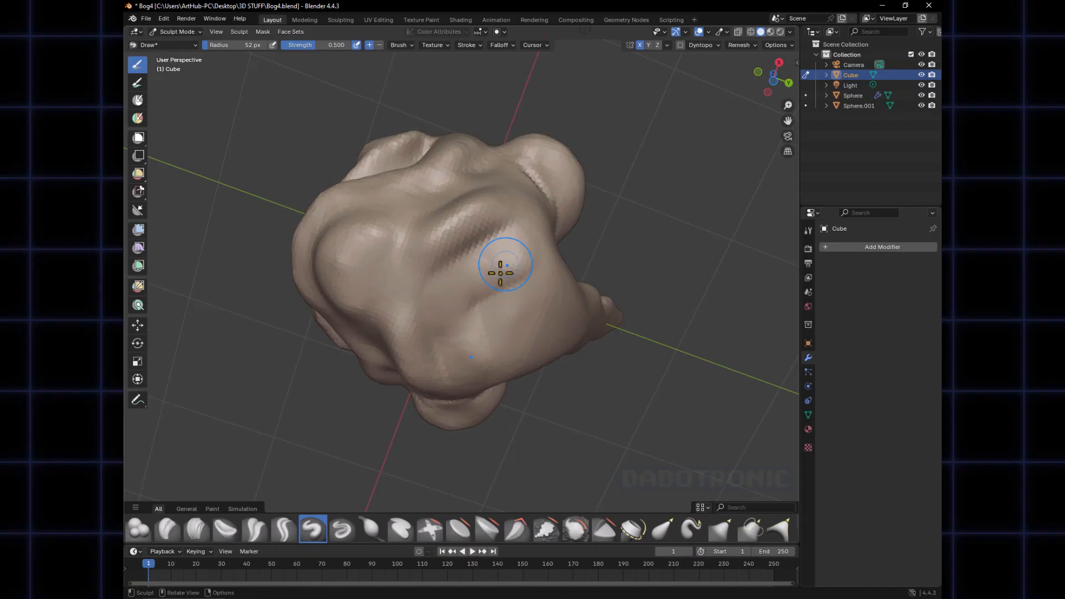
pyautogui.moveTo(509, 255)
pyautogui.mouseDown(button='middle')
pyautogui.moveTo(432, 370)
pyautogui.moveTo(451, 368)
pyautogui.moveTo(468, 277)
pyautogui.moveTo(555, 240)
pyautogui.moveTo(507, 262)
pyautogui.moveTo(507, 250)
pyautogui.mouseUp(button='middle')
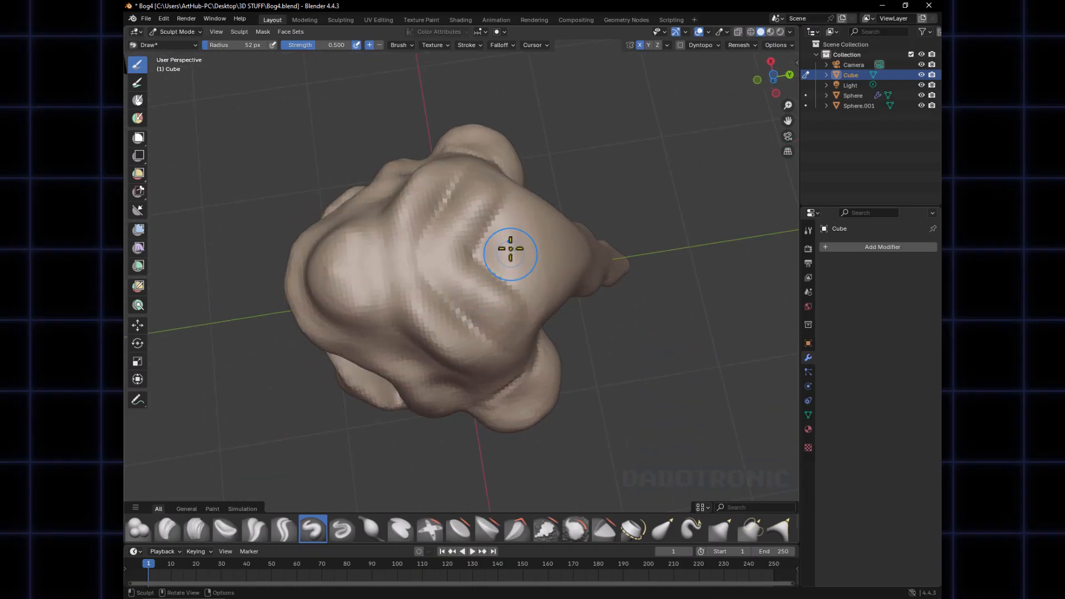
# Open the brush falloff presets and inspect the head from beneath and from the front
pyautogui.click(502, 45)
pyautogui.moveTo(493, 90); pyautogui.dragTo(413, 366, button='middle')
pyautogui.moveTo(458, 246); pyautogui.dragTo(458, 246, button='middle')
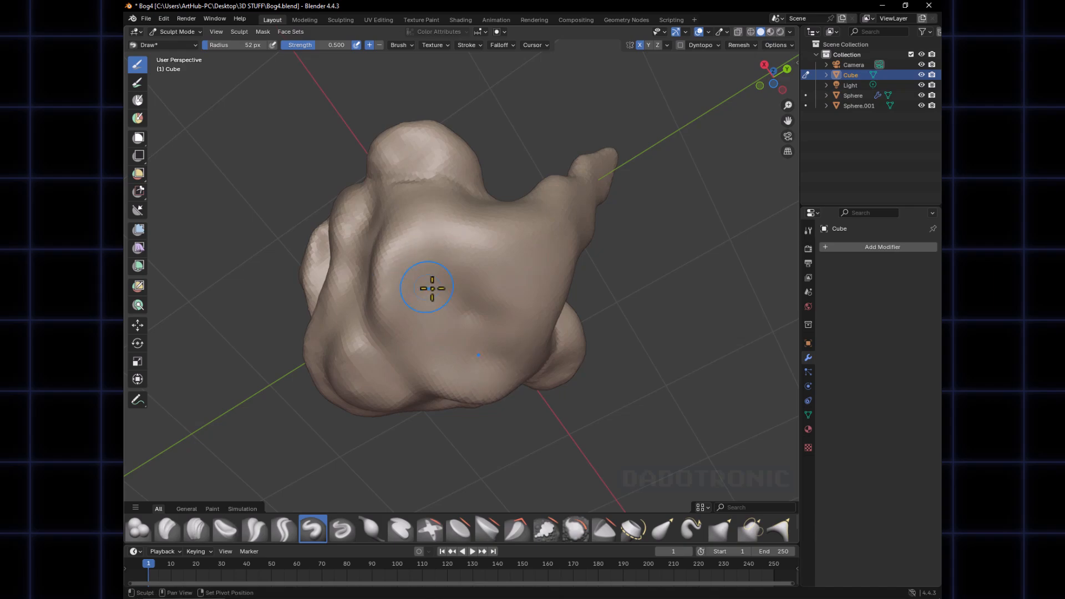
pyautogui.moveTo(428, 285)
pyautogui.mouseDown(button='middle')
pyautogui.moveTo(488, 333)
pyautogui.moveTo(512, 372)
pyautogui.moveTo(573, 381)
pyautogui.mouseUp(button='middle')
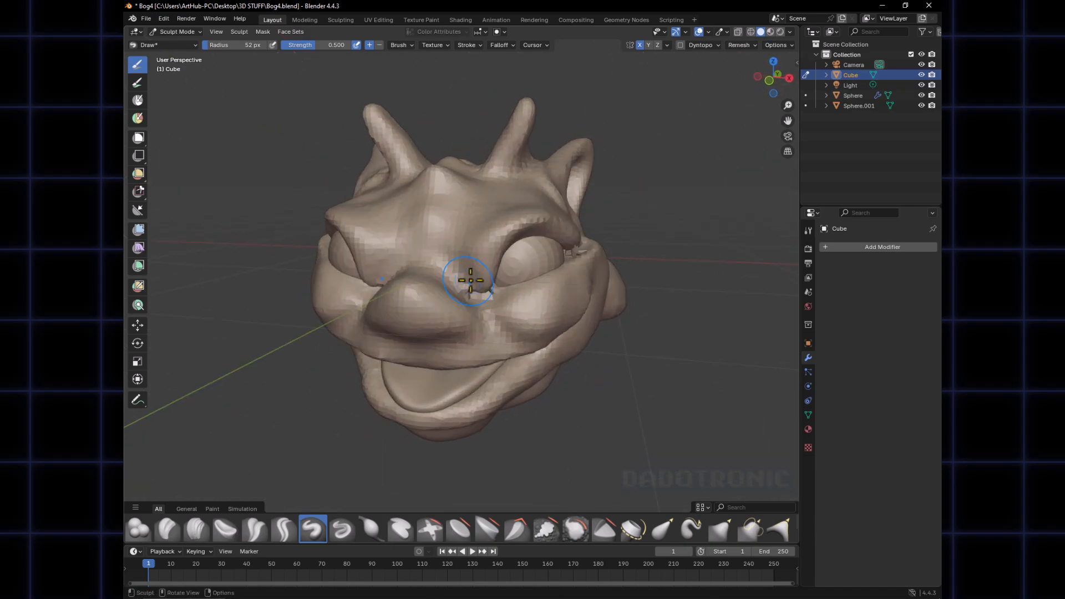
# Switch to the Clay Strips brush and set its radius to 30 px
pyautogui.moveTo(553, 337)
pyautogui.mouseDown(button='middle')
pyautogui.moveTo(502, 348)
pyautogui.moveTo(538, 341)
pyautogui.mouseUp(button='middle')
pyautogui.moveTo(488, 305)
pyautogui.mouseDown(button='middle')
pyautogui.moveTo(527, 323)
pyautogui.moveTo(492, 340)
pyautogui.mouseUp(button='middle')
pyautogui.press('f')
pyautogui.click(521, 309)
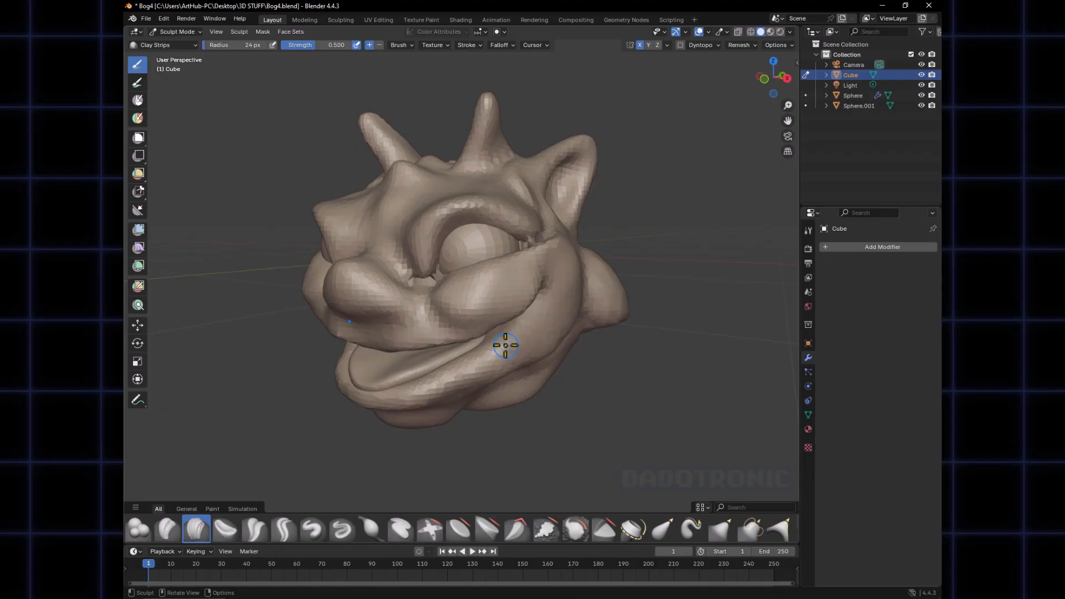
pyautogui.moveTo(516, 350)
pyautogui.mouseDown(button='middle')
pyautogui.moveTo(504, 350)
pyautogui.moveTo(516, 290)
pyautogui.moveTo(574, 313)
pyautogui.moveTo(516, 318)
pyautogui.moveTo(494, 347)
pyautogui.moveTo(486, 300)
pyautogui.mouseUp(button='middle')
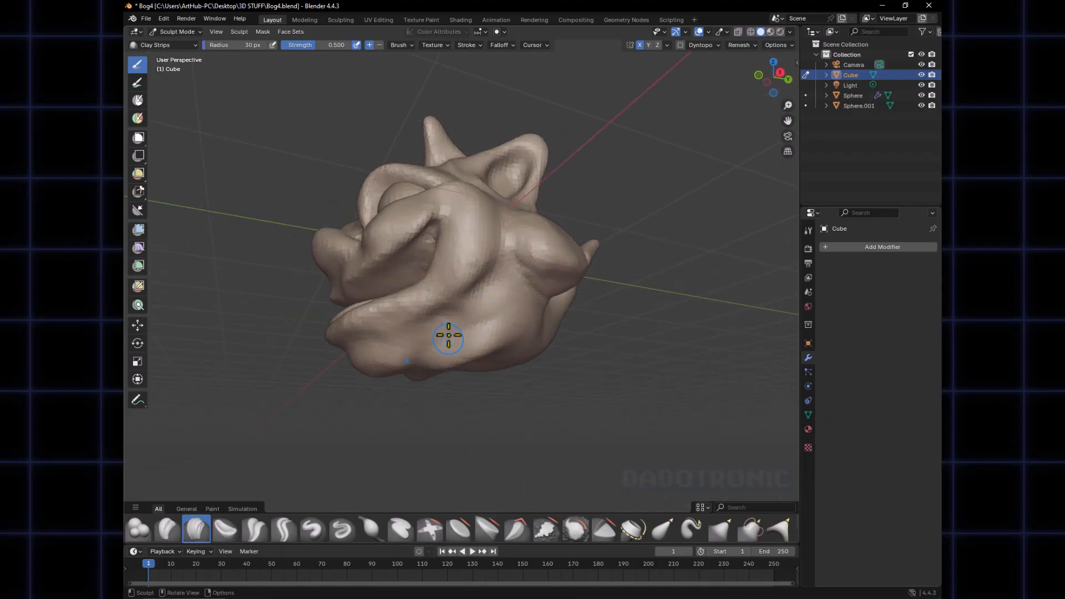
pyautogui.moveTo(448, 339); pyautogui.dragTo(504, 282, button='middle')
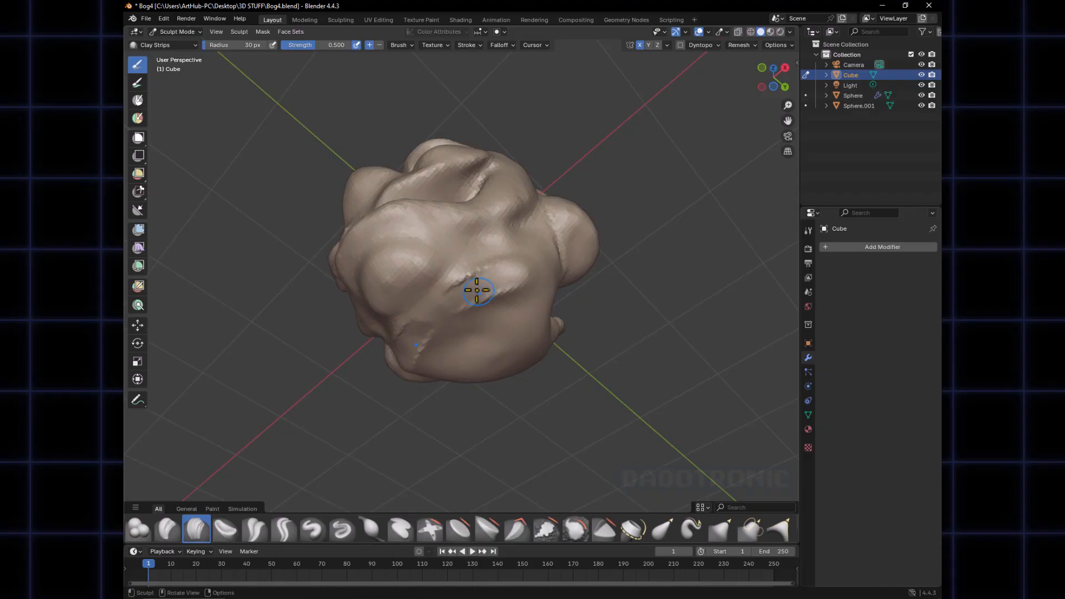
pyautogui.moveTo(493, 349); pyautogui.dragTo(475, 364, button='middle')
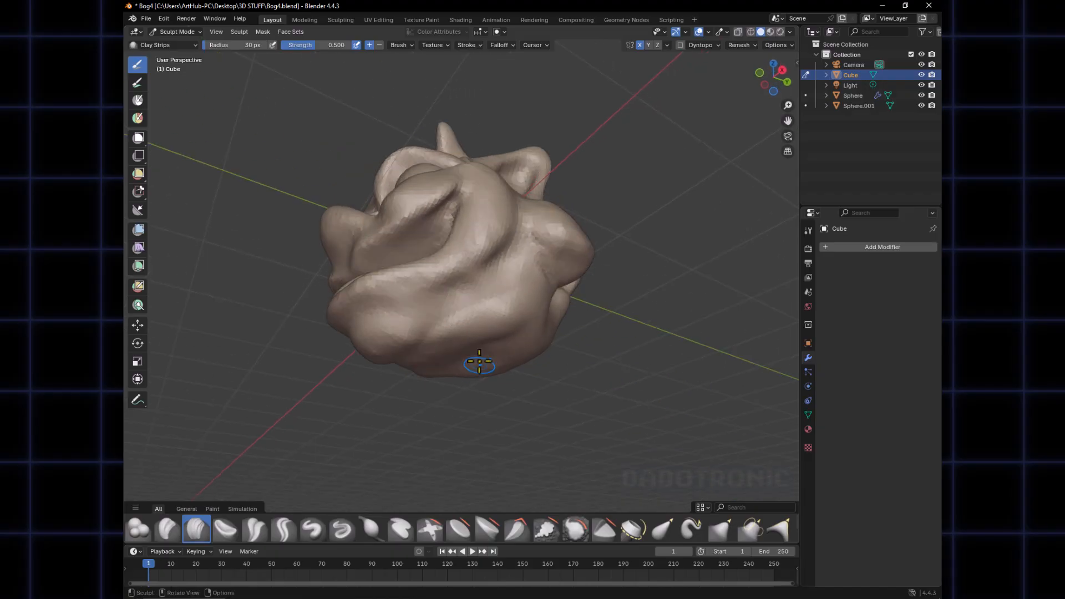
# Test broad diagonal Clay Strips strokes across the head's underside, undoing one of them
pyautogui.moveTo(504, 321)
pyautogui.mouseDown(button='middle')
pyautogui.moveTo(484, 367)
pyautogui.moveTo(469, 327)
pyautogui.moveTo(503, 361)
pyautogui.mouseUp(button='middle')
pyautogui.moveTo(476, 211); pyautogui.dragTo(475, 293, button='middle')
pyautogui.moveTo(413, 295); pyautogui.dragTo(481, 220)
pyautogui.moveTo(413, 294)
pyautogui.mouseDown()
pyautogui.moveTo(506, 213)
pyautogui.moveTo(483, 245)
pyautogui.mouseUp()
pyautogui.hotkey('ctrl', 'z')
pyautogui.moveTo(483, 245)
pyautogui.mouseDown(button='middle')
pyautogui.moveTo(460, 268)
pyautogui.moveTo(488, 214)
pyautogui.moveTo(442, 216)
pyautogui.moveTo(506, 251)
pyautogui.moveTo(481, 283)
pyautogui.moveTo(467, 331)
pyautogui.mouseUp(button='middle')
pyautogui.scroll(4, 442, 217)
pyautogui.scroll(-5, 480, 283)
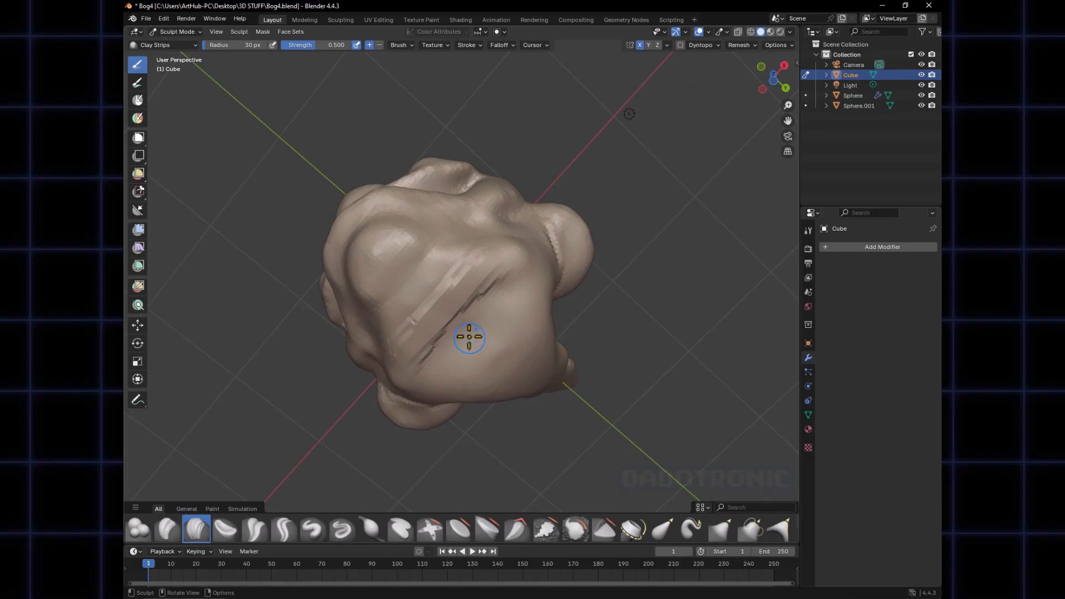
pyautogui.moveTo(422, 364); pyautogui.dragTo(495, 281)
# Adjust the remesh voxel size to about 0.0205 m and add another diagonal Clay Strips stroke on the underside
pyautogui.press('r')
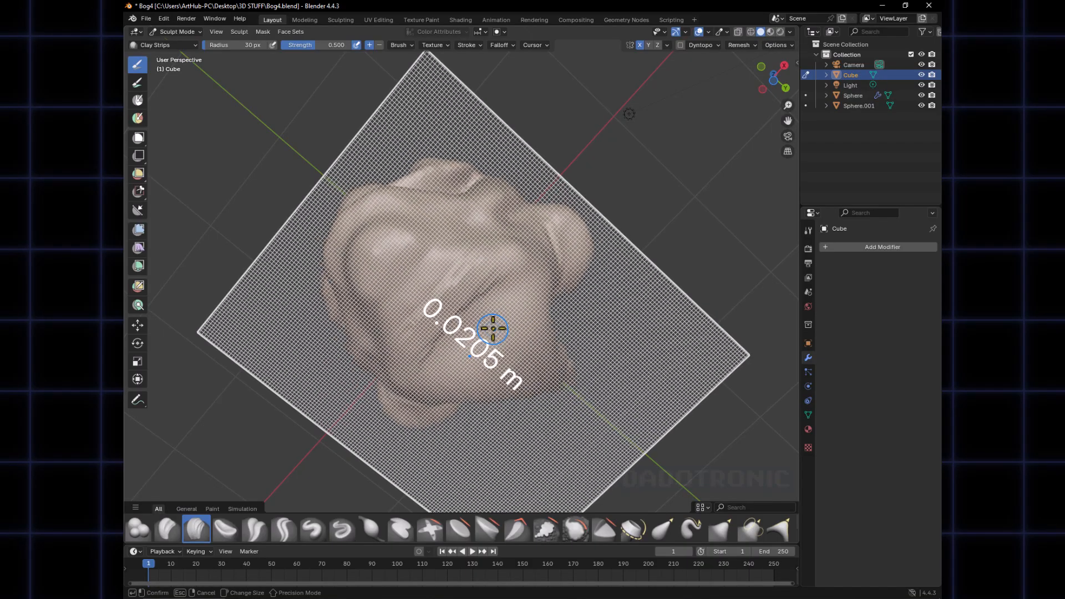
pyautogui.click(491, 333)
pyautogui.moveTo(482, 341)
pyautogui.mouseDown(button='middle')
pyautogui.moveTo(475, 349)
pyautogui.moveTo(478, 319)
pyautogui.mouseUp(button='middle')
pyautogui.moveTo(477, 319)
pyautogui.mouseDown()
pyautogui.moveTo(510, 299)
pyautogui.moveTo(445, 362)
pyautogui.mouseUp()
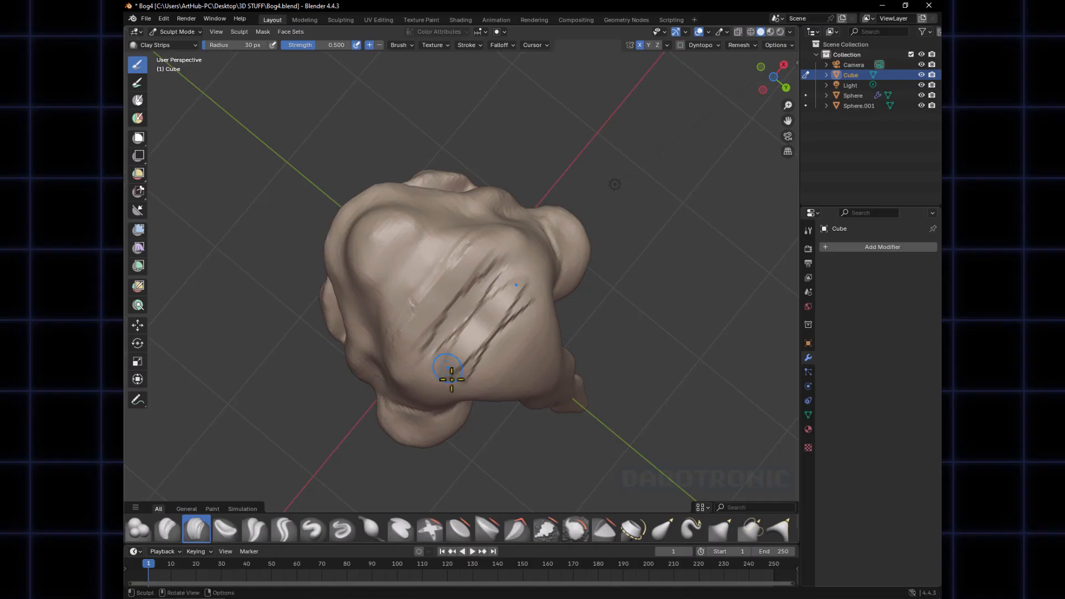
pyautogui.moveTo(445, 361)
pyautogui.mouseDown(button='middle')
pyautogui.moveTo(504, 338)
pyautogui.moveTo(516, 309)
pyautogui.moveTo(529, 320)
pyautogui.moveTo(478, 338)
pyautogui.moveTo(521, 311)
pyautogui.moveTo(480, 290)
pyautogui.mouseUp(button='middle')
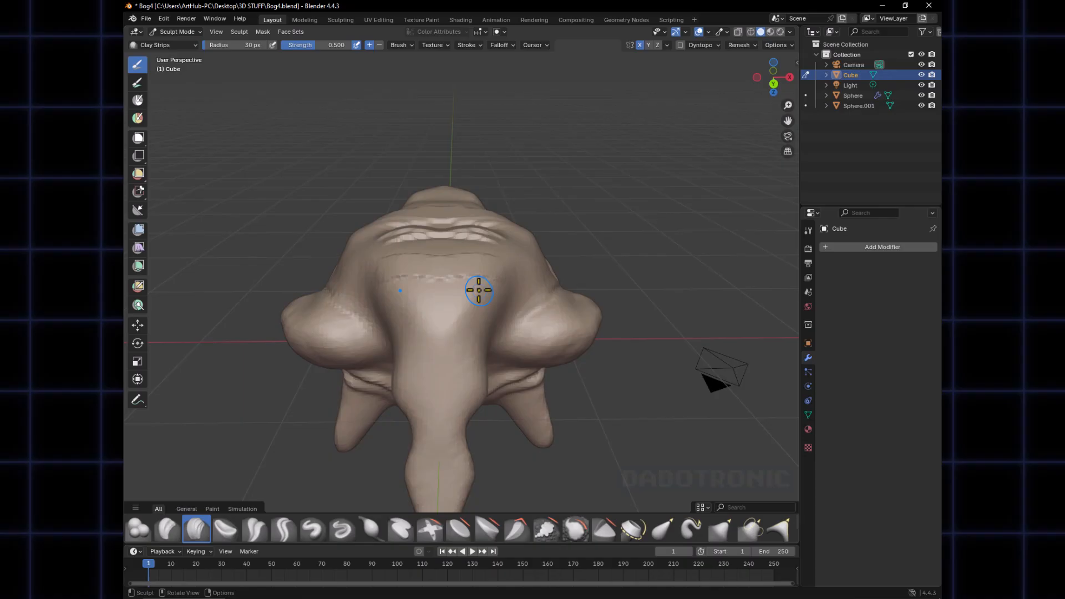
pyautogui.moveTo(479, 289)
pyautogui.mouseDown(button='middle')
pyautogui.moveTo(461, 362)
pyautogui.moveTo(480, 369)
pyautogui.mouseUp(button='middle')
# Undo the Clay Strips test strokes and the remeshing on the head's underside
pyautogui.hotkey('ctrl', 'z')
pyautogui.hotkey('ctrl', 'z')
pyautogui.hotkey('ctrl', 'z')
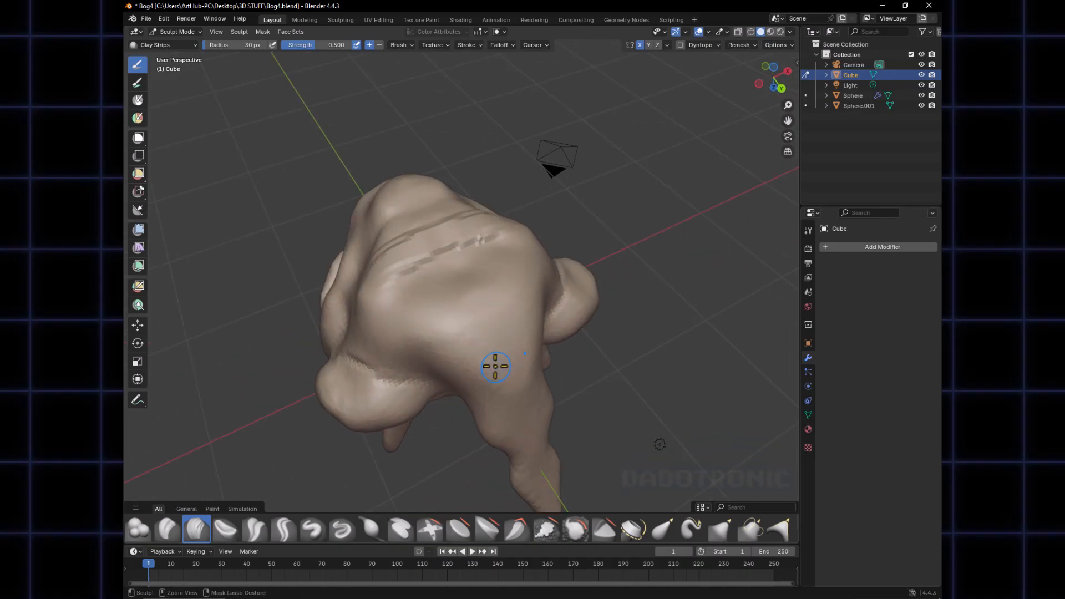
pyautogui.hotkey('ctrl', 'z')
pyautogui.hotkey('ctrl', 'z')
pyautogui.hotkey('ctrl', 'z')
pyautogui.hotkey('ctrl', 'z')
pyautogui.hotkey('ctrl', 'z')
pyautogui.hotkey('ctrl', 'z')
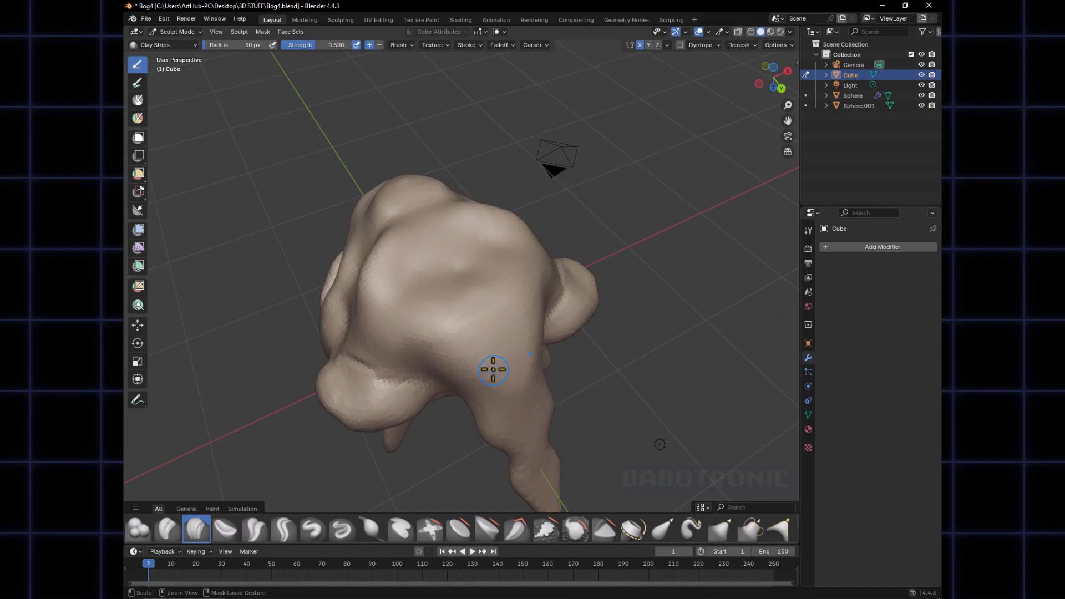
# Smooth the ridged marks on the head's underside
pyautogui.moveTo(471, 302); pyautogui.dragTo(475, 283, button='middle')
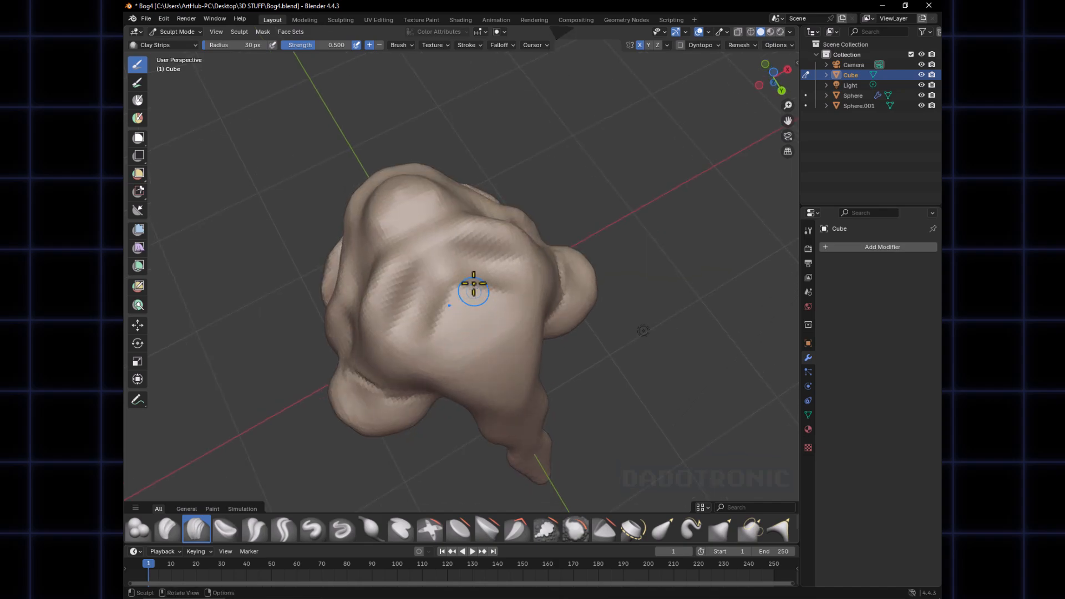
pyautogui.moveTo(455, 272)
pyautogui.keyDown('shift'); pyautogui.mouseDown()
pyautogui.moveTo(409, 278)
pyautogui.moveTo(443, 304)
pyautogui.moveTo(485, 304)
pyautogui.moveTo(443, 339)
pyautogui.mouseUp(); pyautogui.keyUp('shift')
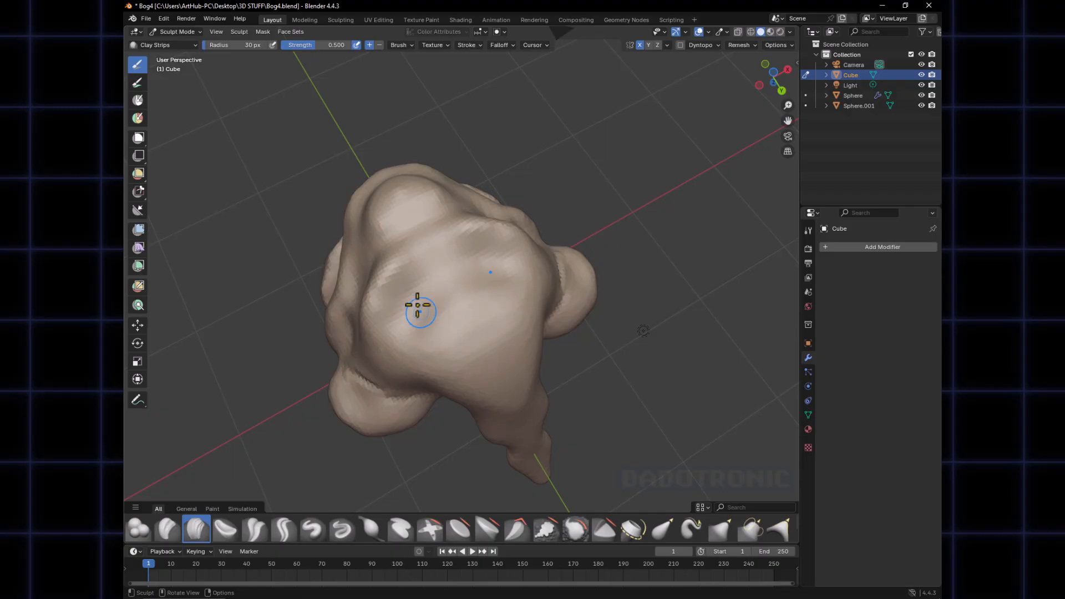
pyautogui.moveTo(455, 288); pyautogui.dragTo(443, 290)
# Try a diagonal Clay Strips stroke down the smoothed underside and undo it
pyautogui.moveTo(419, 238); pyautogui.dragTo(478, 321)
pyautogui.moveTo(478, 321); pyautogui.dragTo(492, 314, button='middle')
pyautogui.hotkey('ctrl', 'z')
pyautogui.hotkey('ctrl', 'z')
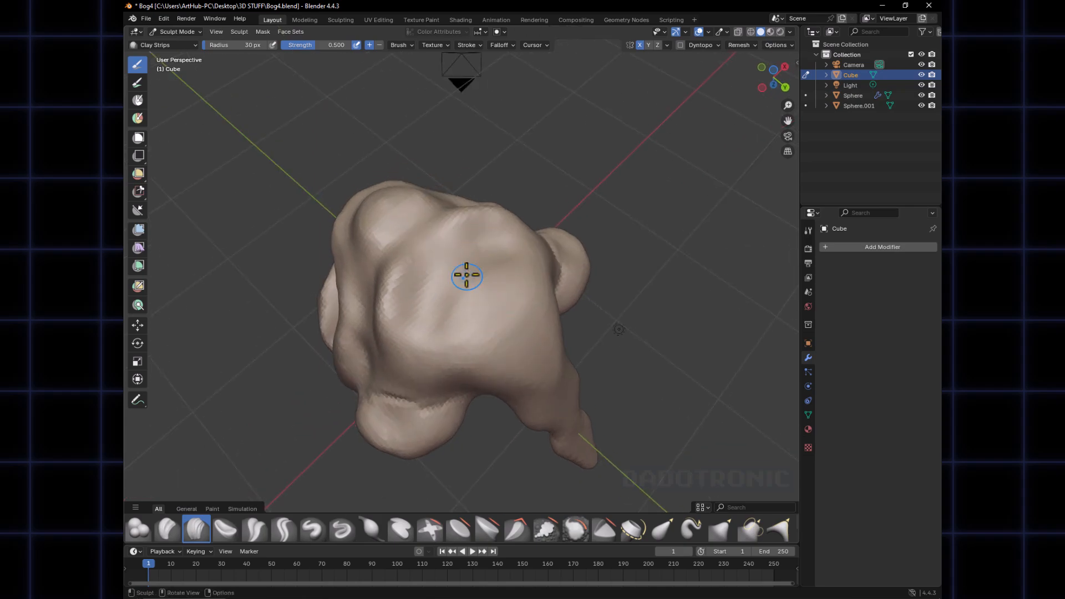
# Layer parallel diagonal Clay Strips strokes side by side across the head's underside
pyautogui.moveTo(495, 240); pyautogui.dragTo(417, 311)
pyautogui.moveTo(478, 263); pyautogui.dragTo(418, 324)
pyautogui.moveTo(482, 258); pyautogui.dragTo(421, 333)
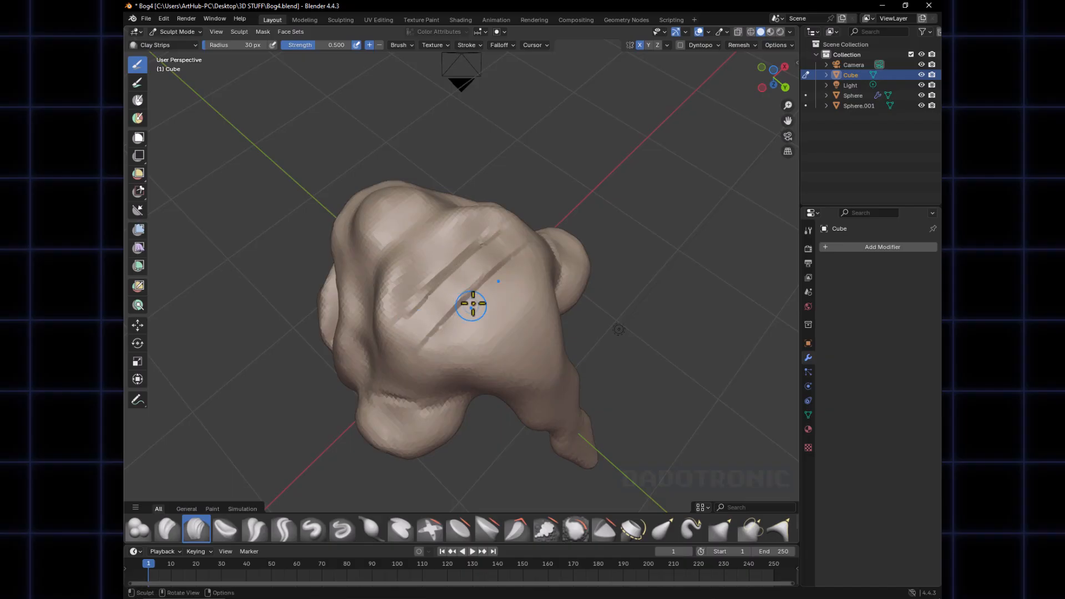
pyautogui.moveTo(471, 305); pyautogui.dragTo(435, 305, button='middle')
pyautogui.moveTo(506, 262); pyautogui.dragTo(408, 314)
pyautogui.moveTo(509, 289)
pyautogui.mouseDown()
pyautogui.moveTo(424, 320)
pyautogui.moveTo(437, 333)
pyautogui.moveTo(473, 292)
pyautogui.moveTo(417, 322)
pyautogui.mouseUp()
pyautogui.moveTo(486, 274)
pyautogui.mouseDown(button='middle')
pyautogui.moveTo(488, 292)
pyautogui.moveTo(499, 284)
pyautogui.mouseUp(button='middle')
pyautogui.moveTo(495, 281); pyautogui.dragTo(416, 331)
pyautogui.moveTo(489, 271)
pyautogui.mouseDown()
pyautogui.moveTo(408, 316)
pyautogui.moveTo(397, 304)
pyautogui.mouseUp()
pyautogui.moveTo(488, 243); pyautogui.dragTo(396, 300)
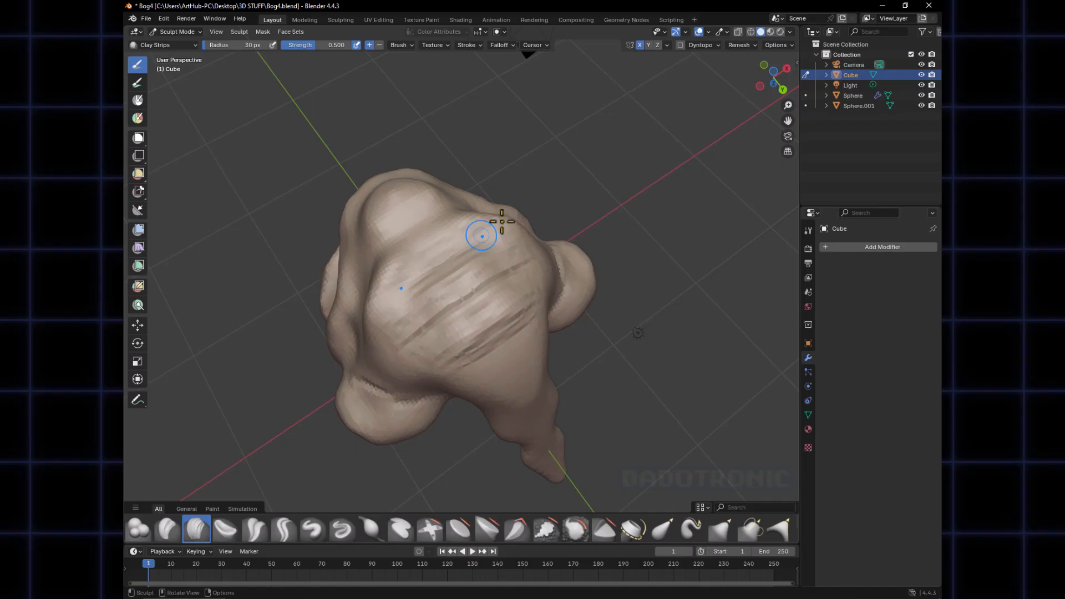
pyautogui.moveTo(502, 229); pyautogui.dragTo(381, 319)
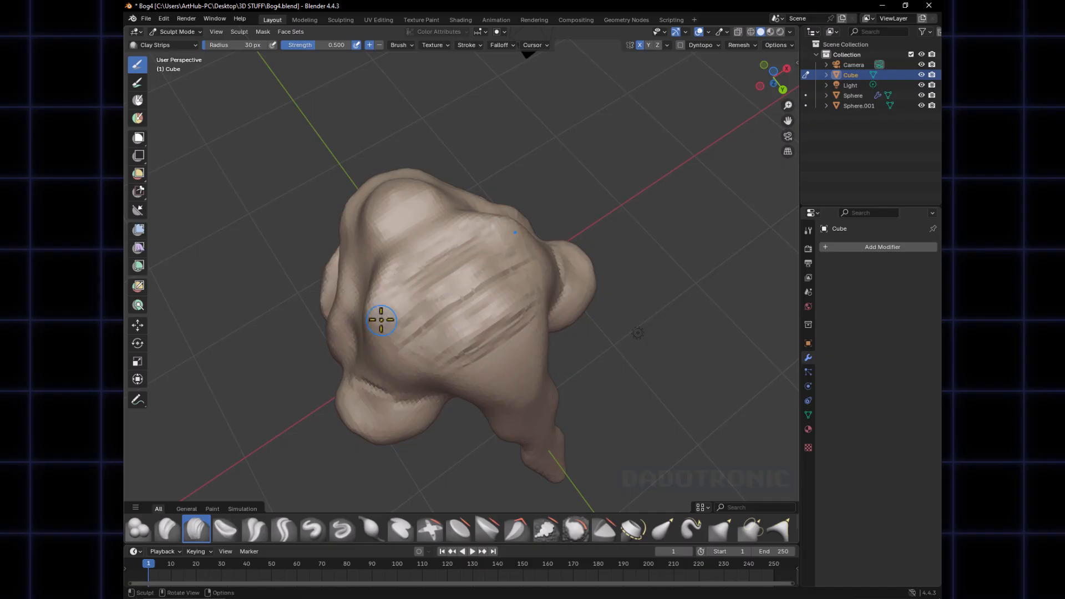
# Undo the layered parallel strokes on the underside
pyautogui.hotkey('ctrl', 'z')
pyautogui.hotkey('ctrl', 'z')
pyautogui.hotkey('ctrl', 'z')
pyautogui.hotkey('ctrl', 'z')
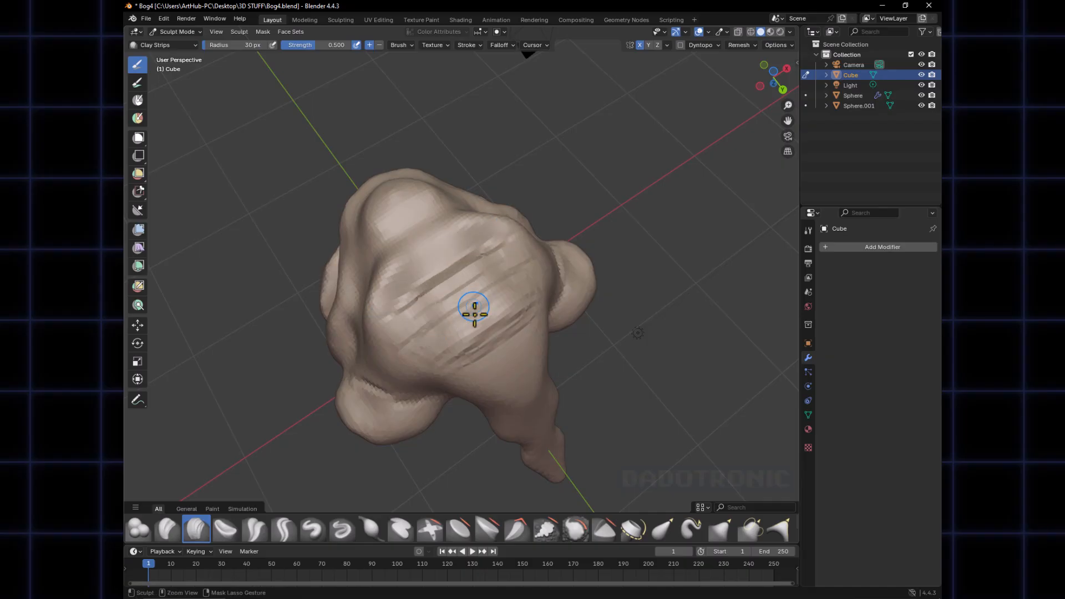
pyautogui.hotkey('ctrl', 'z')
pyautogui.hotkey('ctrl', 'z')
pyautogui.hotkey('ctrl', 'z')
pyautogui.hotkey('ctrl', 'z')
pyautogui.hotkey('ctrl', 'z')
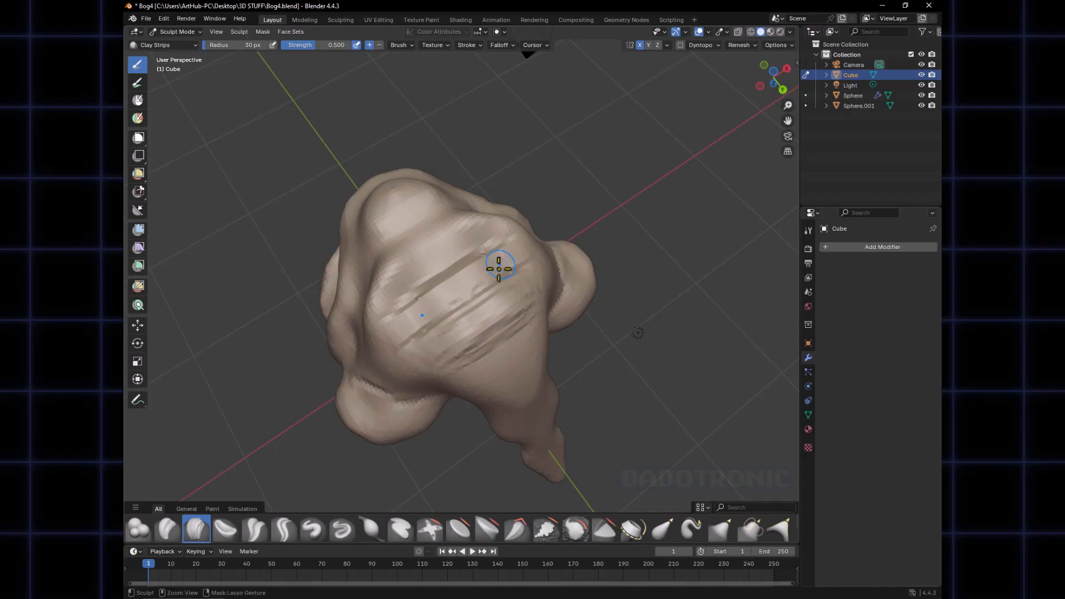
# Carve a deep diagonal groove into the head's underside with inverted Clay Strips strokes
pyautogui.keyDown('ctrl'); pyautogui.moveTo(470, 260); pyautogui.dragTo(404, 300); pyautogui.keyUp('ctrl')
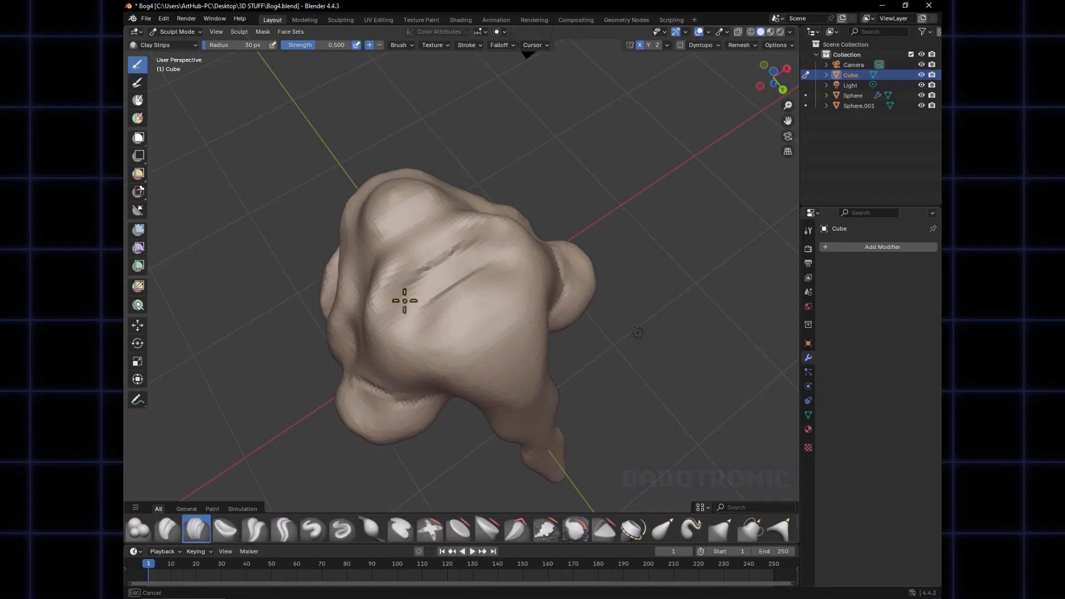
pyautogui.hotkey('ctrl', 'z')
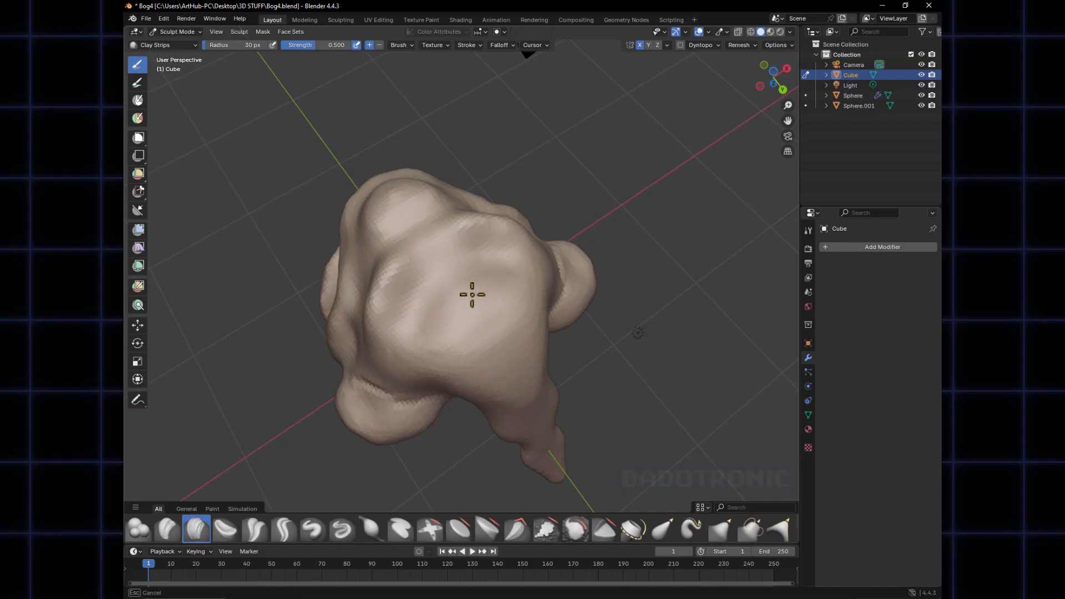
pyautogui.moveTo(478, 278)
pyautogui.keyDown('ctrl'); pyautogui.mouseDown()
pyautogui.moveTo(508, 260)
pyautogui.moveTo(397, 340)
pyautogui.mouseUp(); pyautogui.keyUp('ctrl')
pyautogui.moveTo(444, 311)
pyautogui.keyDown('ctrl'); pyautogui.mouseDown()
pyautogui.moveTo(394, 344)
pyautogui.moveTo(454, 312)
pyautogui.mouseUp(); pyautogui.keyUp('ctrl')
pyautogui.moveTo(492, 298)
pyautogui.mouseDown(button='middle')
pyautogui.moveTo(554, 276)
pyautogui.moveTo(483, 297)
pyautogui.mouseUp(button='middle')
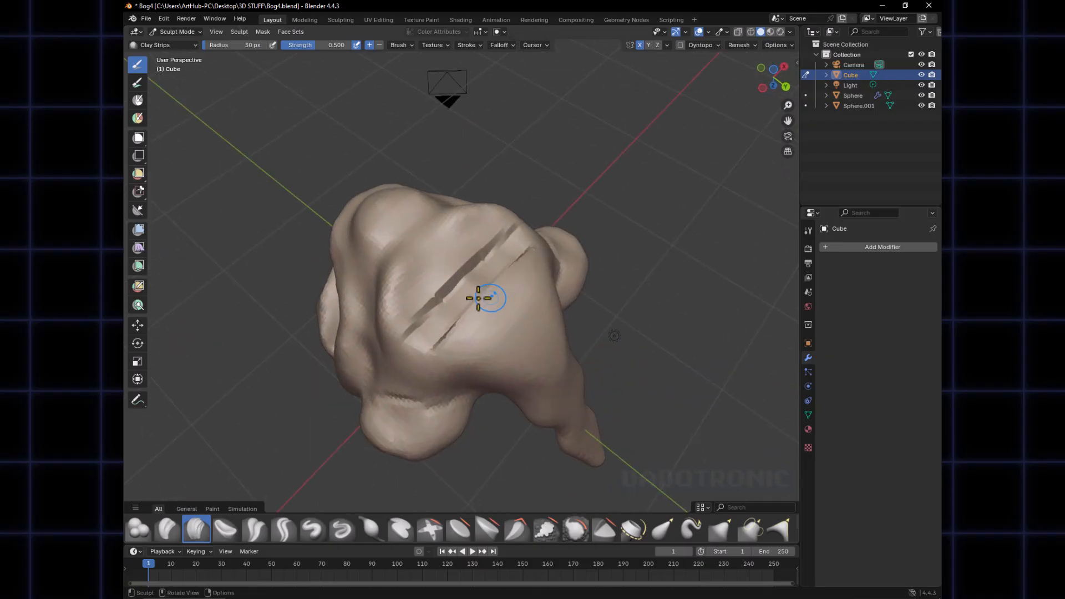
pyautogui.moveTo(506, 254)
pyautogui.keyDown('ctrl'); pyautogui.mouseDown()
pyautogui.moveTo(435, 318)
pyautogui.moveTo(485, 268)
pyautogui.moveTo(442, 314)
pyautogui.moveTo(471, 307)
pyautogui.mouseUp(); pyautogui.keyUp('ctrl')
pyautogui.moveTo(473, 308)
pyautogui.mouseDown(button='middle')
pyautogui.moveTo(509, 247)
pyautogui.moveTo(507, 268)
pyautogui.moveTo(481, 295)
pyautogui.moveTo(465, 271)
pyautogui.moveTo(514, 250)
pyautogui.moveTo(469, 288)
pyautogui.mouseUp(button='middle')
pyautogui.scroll(2, 494, 235)
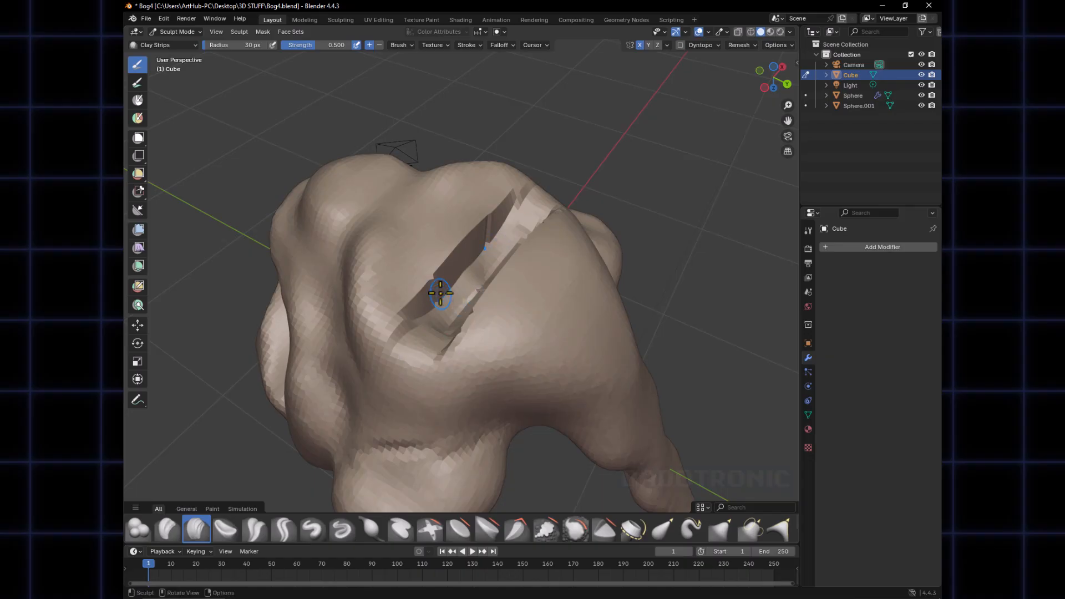
# Smooth away the carved groove on the head's underside
pyautogui.moveTo(448, 271)
pyautogui.mouseDown()
pyautogui.moveTo(494, 244)
pyautogui.moveTo(491, 287)
pyautogui.mouseUp()
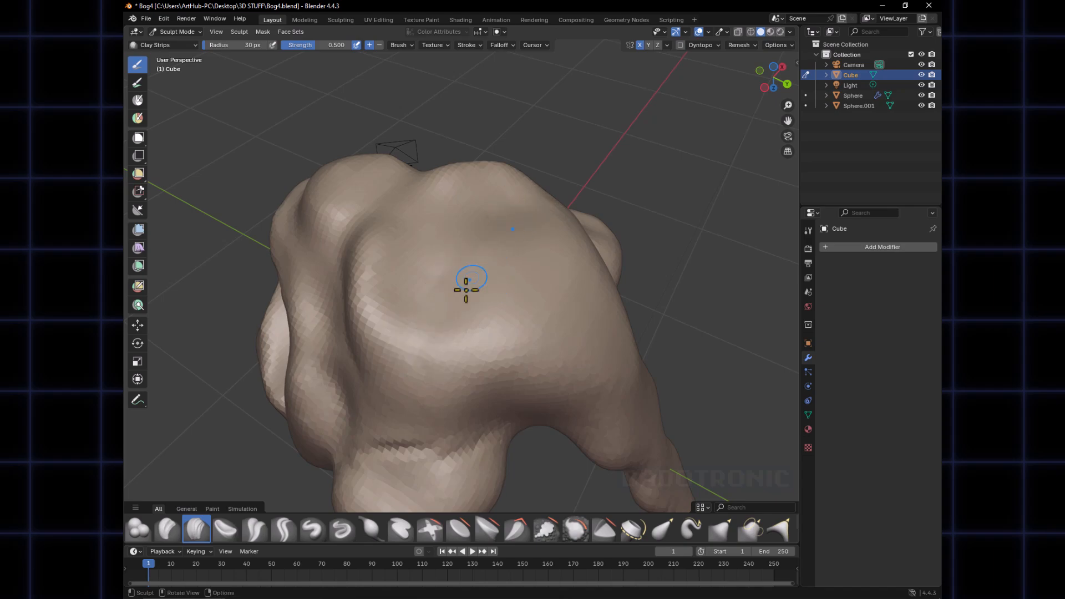
pyautogui.moveTo(466, 290)
pyautogui.mouseDown(button='middle')
pyautogui.moveTo(490, 298)
pyautogui.moveTo(453, 340)
pyautogui.moveTo(414, 340)
pyautogui.mouseUp(button='middle')
pyautogui.scroll(-2, 490, 297)
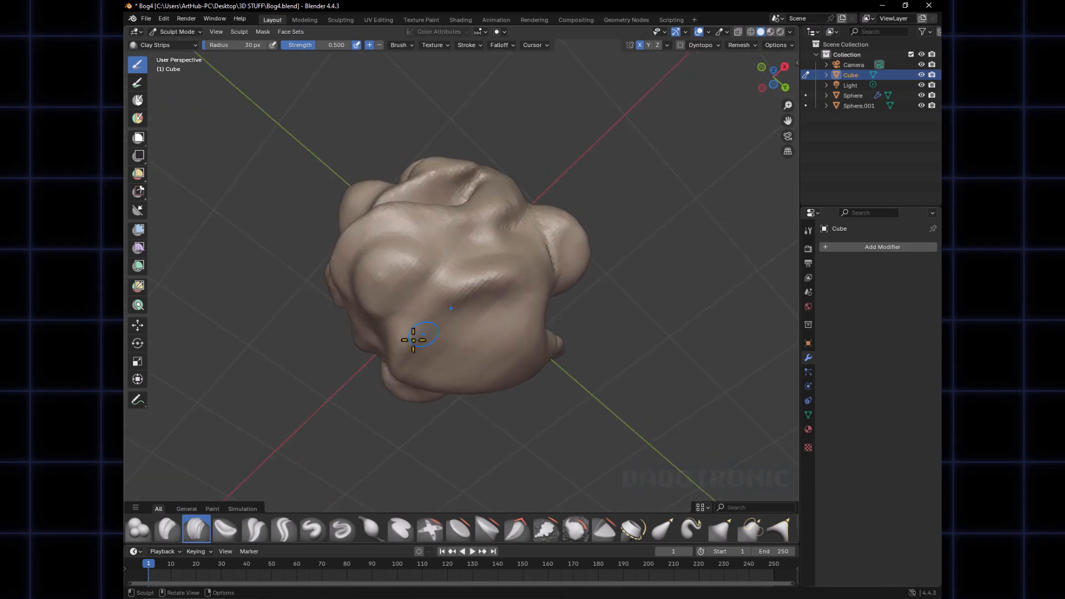
# Examine the head's overall shape from beneath, the sides and the front, including the cheeks
pyautogui.moveTo(424, 302); pyautogui.dragTo(476, 340, button='middle')
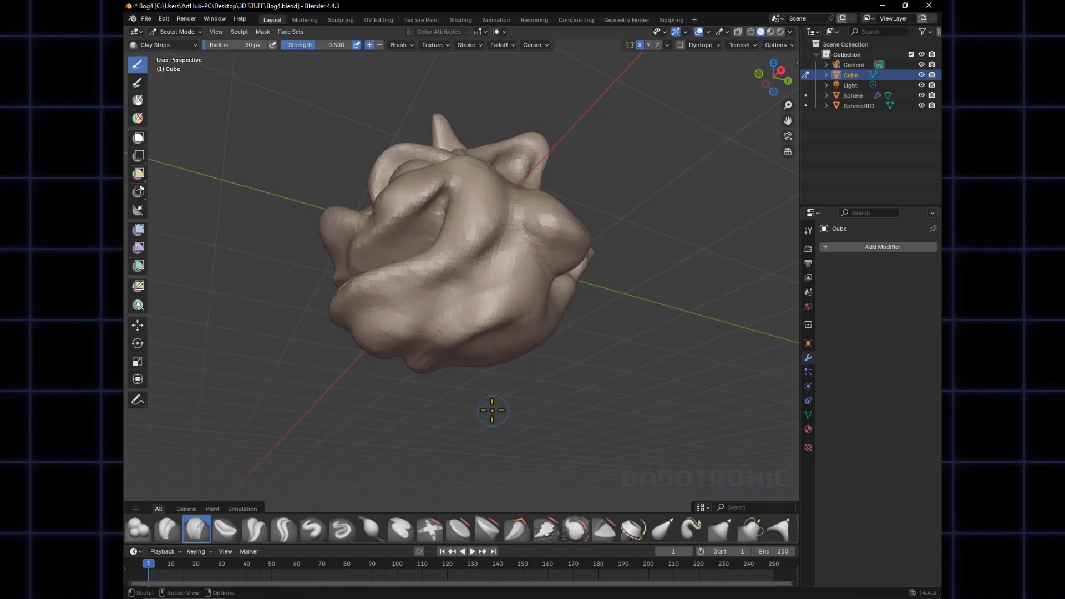
pyautogui.moveTo(492, 411)
pyautogui.mouseDown(button='middle')
pyautogui.moveTo(502, 366)
pyautogui.moveTo(455, 246)
pyautogui.mouseUp(button='middle')
pyautogui.scroll(2, 455, 246)
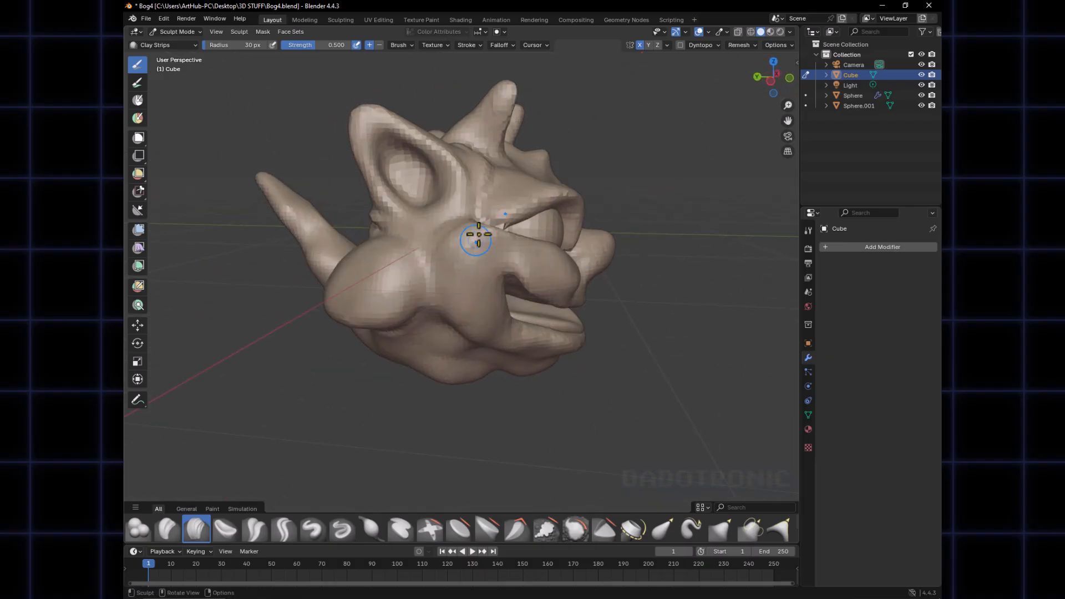
pyautogui.moveTo(501, 299)
pyautogui.mouseDown(button='middle')
pyautogui.moveTo(472, 300)
pyautogui.moveTo(478, 315)
pyautogui.mouseUp(button='middle')
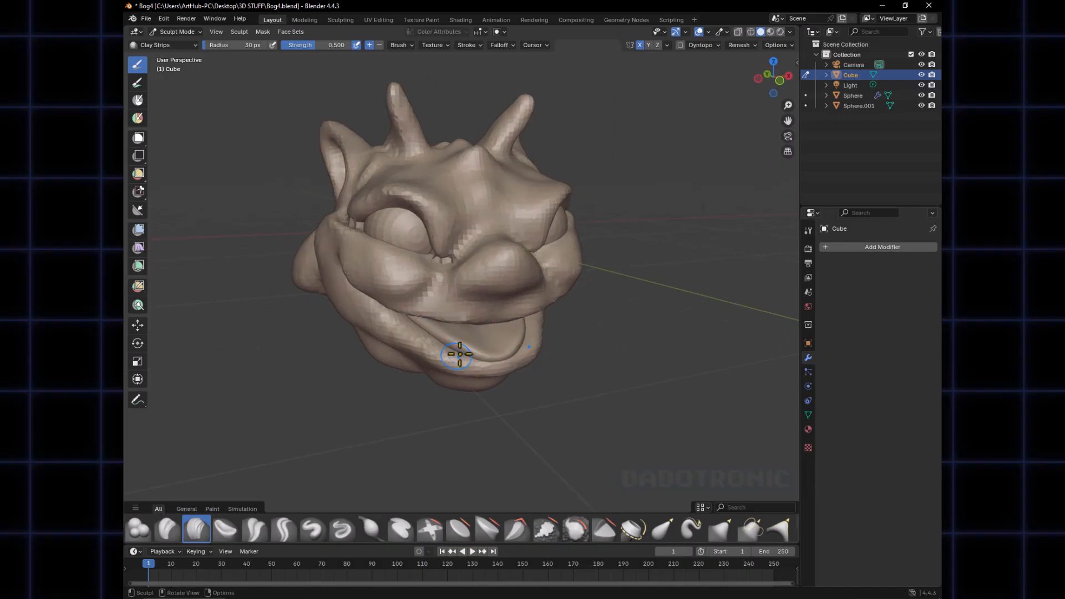
pyautogui.moveTo(454, 351); pyautogui.dragTo(415, 349, button='middle')
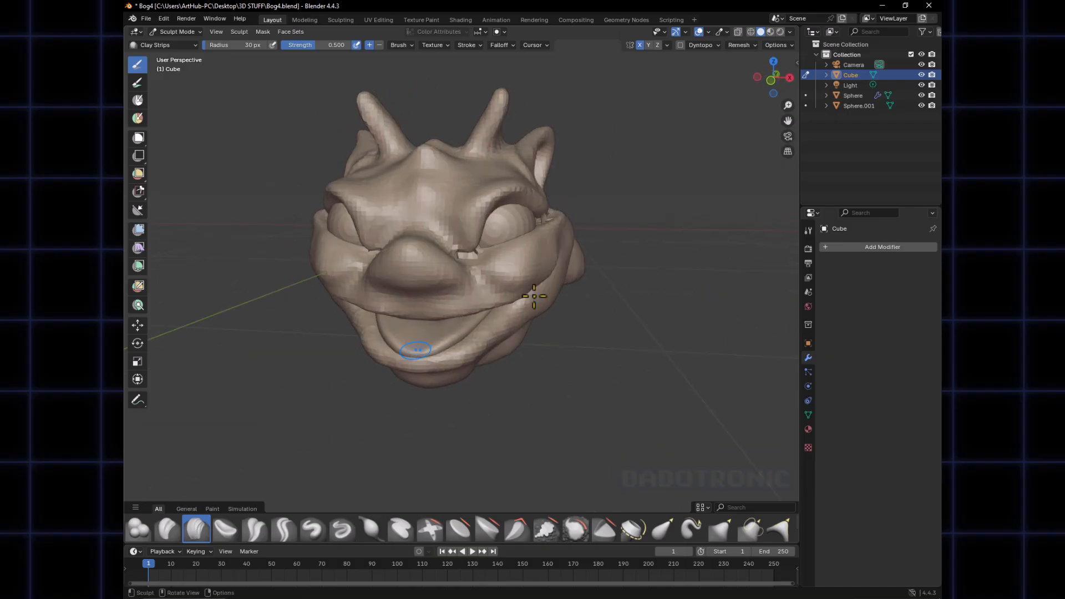
pyautogui.moveTo(534, 296)
pyautogui.mouseDown(button='middle')
pyautogui.moveTo(483, 292)
pyautogui.moveTo(475, 257)
pyautogui.moveTo(442, 243)
pyautogui.mouseUp(button='middle')
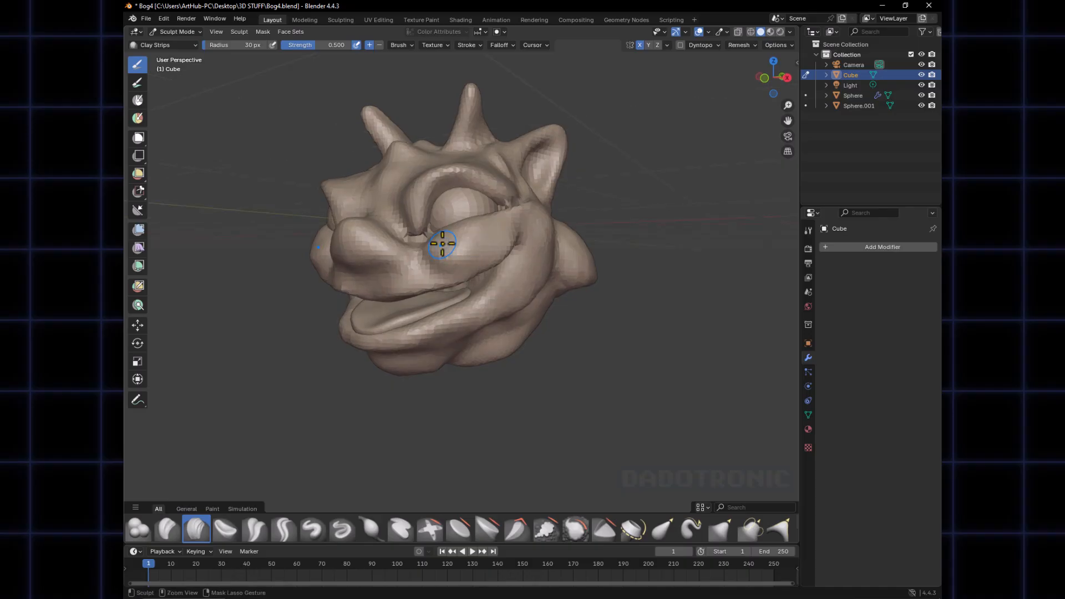
pyautogui.moveTo(458, 248)
pyautogui.mouseDown()
pyautogui.moveTo(461, 263)
pyautogui.moveTo(455, 251)
pyautogui.mouseUp()
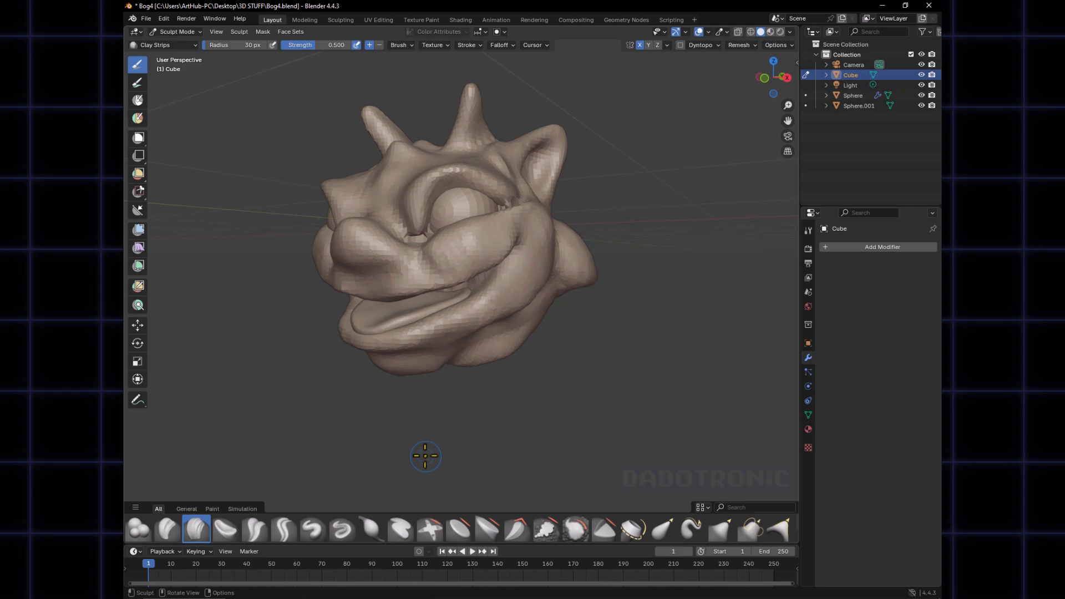
pyautogui.moveTo(425, 456)
pyautogui.mouseDown(button='middle')
pyautogui.moveTo(504, 305)
pyautogui.moveTo(452, 304)
pyautogui.moveTo(522, 401)
pyautogui.moveTo(613, 333)
pyautogui.moveTo(557, 325)
pyautogui.moveTo(509, 300)
pyautogui.moveTo(445, 219)
pyautogui.moveTo(447, 278)
pyautogui.moveTo(474, 263)
pyautogui.mouseUp(button='middle')
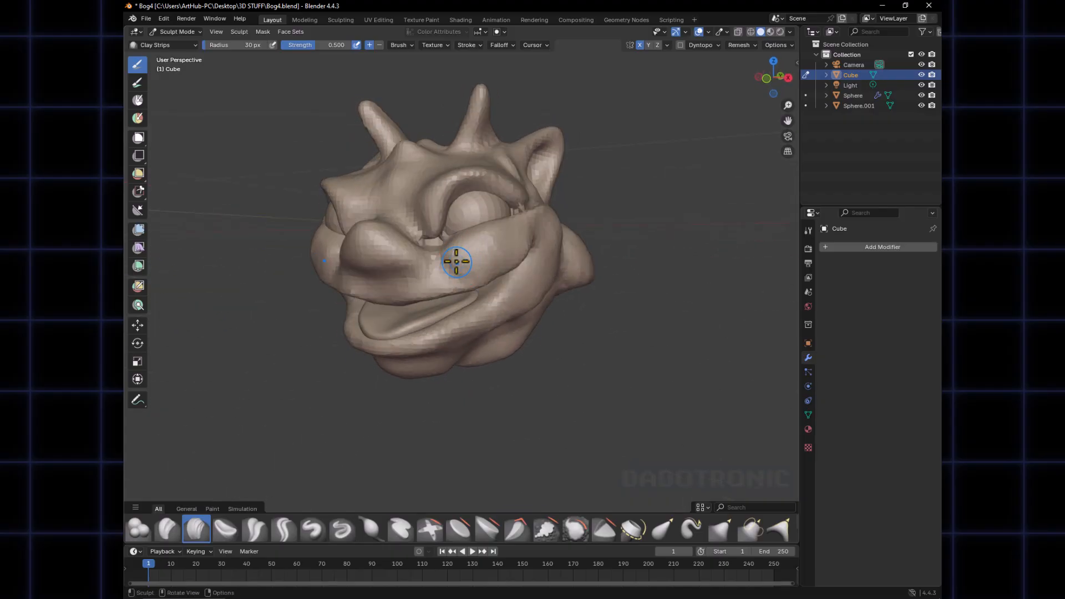
pyautogui.scroll(3, 319, 290)
pyautogui.moveTo(319, 267)
pyautogui.mouseDown(button='middle')
pyautogui.moveTo(357, 279)
pyautogui.moveTo(320, 276)
pyautogui.moveTo(412, 279)
pyautogui.moveTo(388, 266)
pyautogui.mouseUp(button='middle')
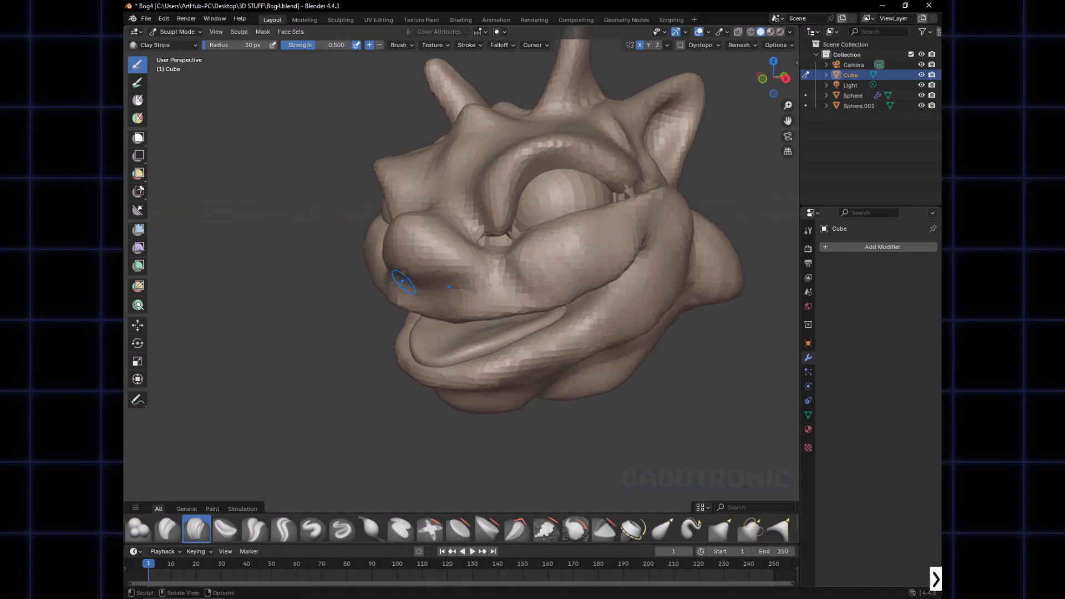
pyautogui.click(593, 578)
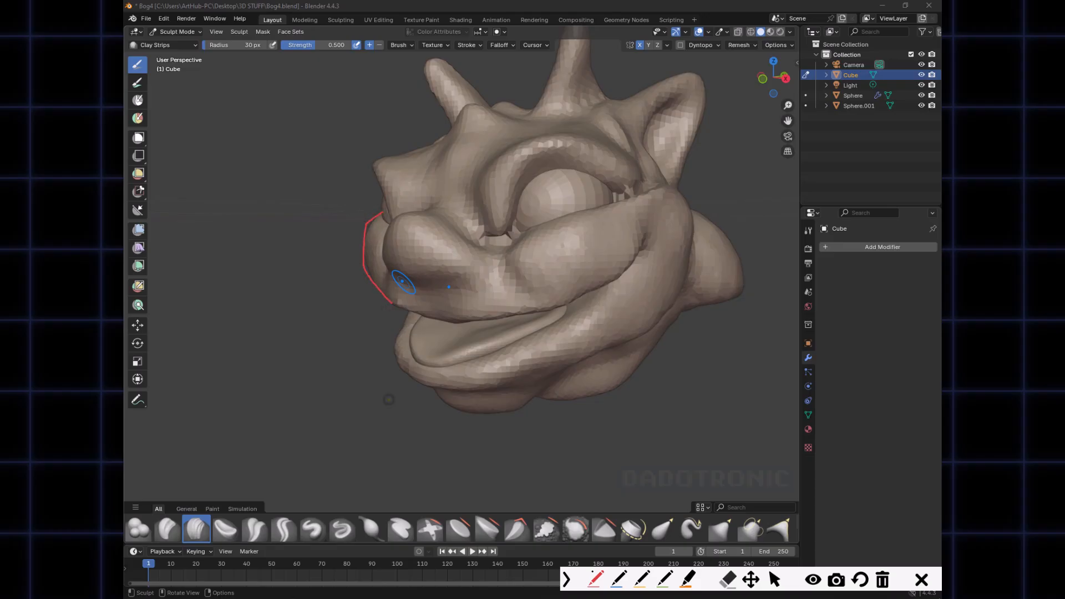
pyautogui.click(656, 574)
pyautogui.press('Escape')
# Switch to the Grab brush with an 80 px radius and reshape the outer contour of the cheek
pyautogui.moveTo(426, 332)
pyautogui.mouseDown(button='middle')
pyautogui.moveTo(441, 337)
pyautogui.moveTo(457, 317)
pyautogui.moveTo(444, 314)
pyautogui.moveTo(469, 316)
pyautogui.moveTo(467, 330)
pyautogui.mouseUp(button='middle')
pyautogui.press('f')
pyautogui.click(423, 303)
pyautogui.press('g')
pyautogui.press('f')
pyautogui.click(467, 315)
pyautogui.press('f')
pyautogui.click(429, 314)
pyautogui.moveTo(428, 318); pyautogui.dragTo(390, 287)
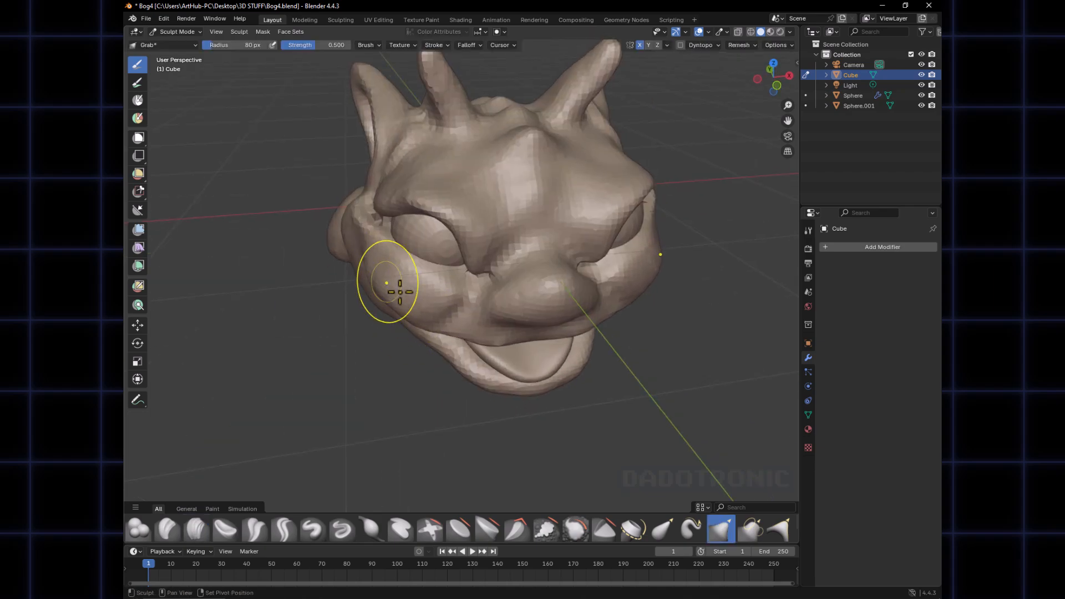
pyautogui.moveTo(405, 281); pyautogui.dragTo(375, 243, button='middle')
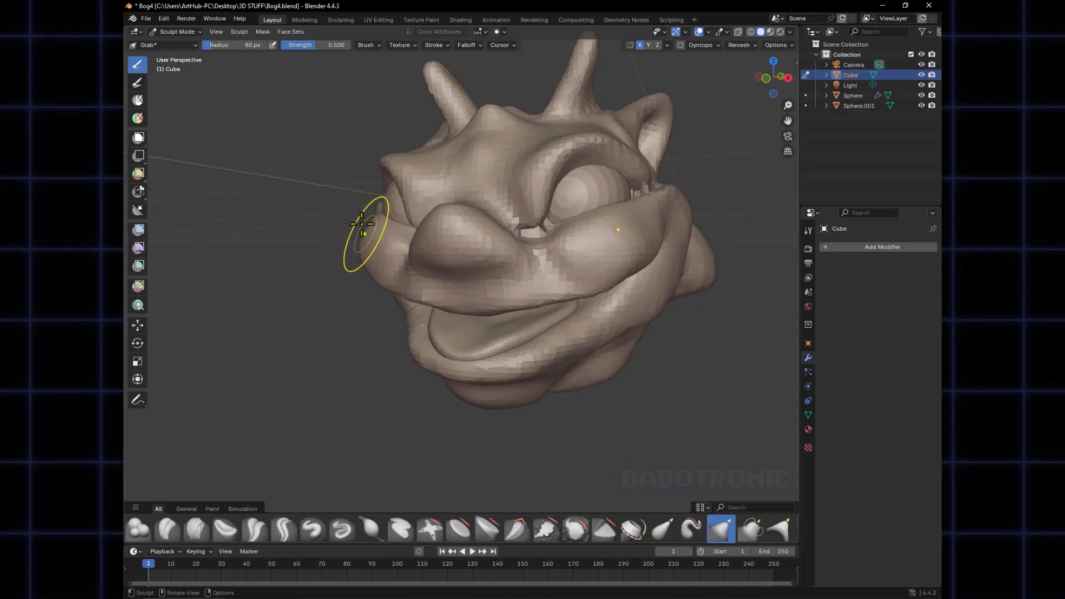
# Nudge the upper outer edge of the far cheek slightly down and inward with the Grab brush
pyautogui.moveTo(359, 231); pyautogui.dragTo(365, 255)
pyautogui.moveTo(570, 329); pyautogui.dragTo(563, 244, button='middle')
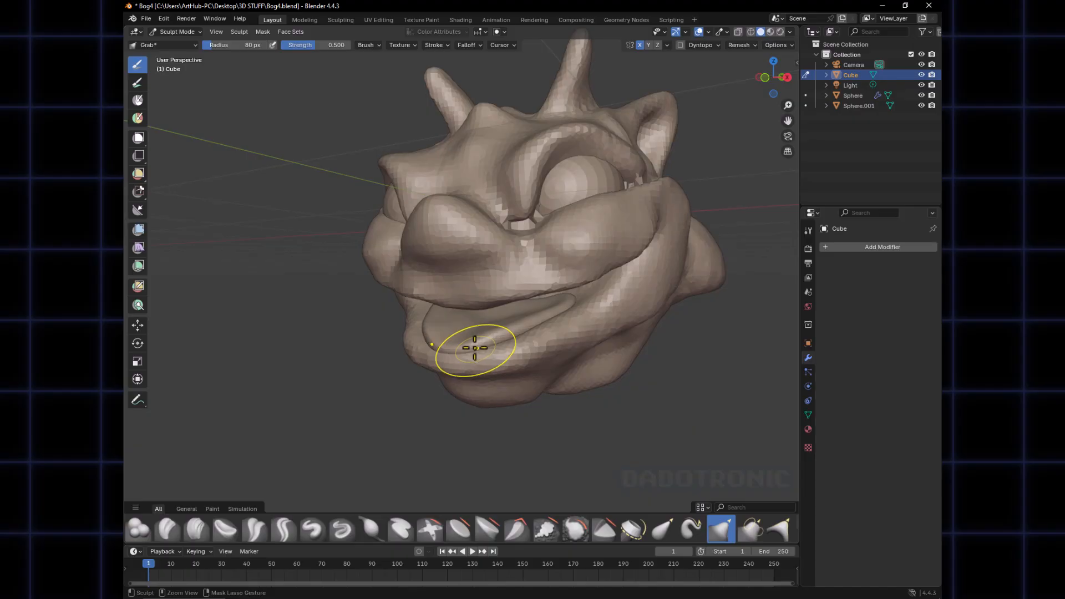
pyautogui.moveTo(476, 344)
pyautogui.mouseDown(button='middle')
pyautogui.moveTo(499, 340)
pyautogui.moveTo(478, 352)
pyautogui.moveTo(403, 520)
pyautogui.mouseUp(button='middle')
# Switch to the Draw brush and set its falloff to Sphere
pyautogui.click(312, 530)
pyautogui.moveTo(433, 344); pyautogui.dragTo(469, 338, button='middle')
pyautogui.click(502, 45)
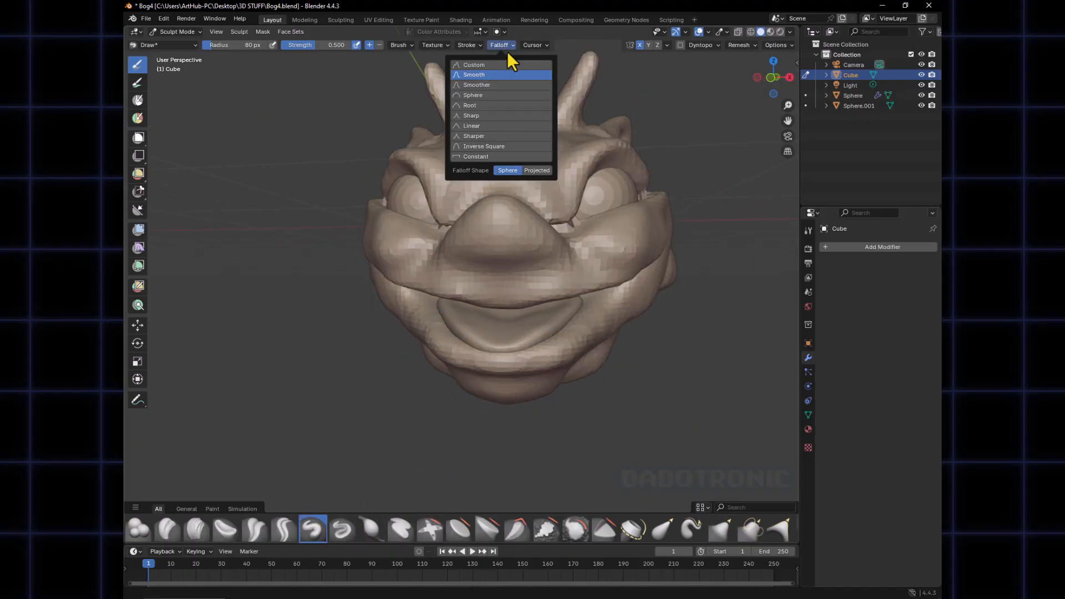
pyautogui.click(488, 95)
# Try a downward brush stroke along the outer side of the far cheek and undo it
pyautogui.moveTo(409, 255); pyautogui.dragTo(399, 222, button='middle')
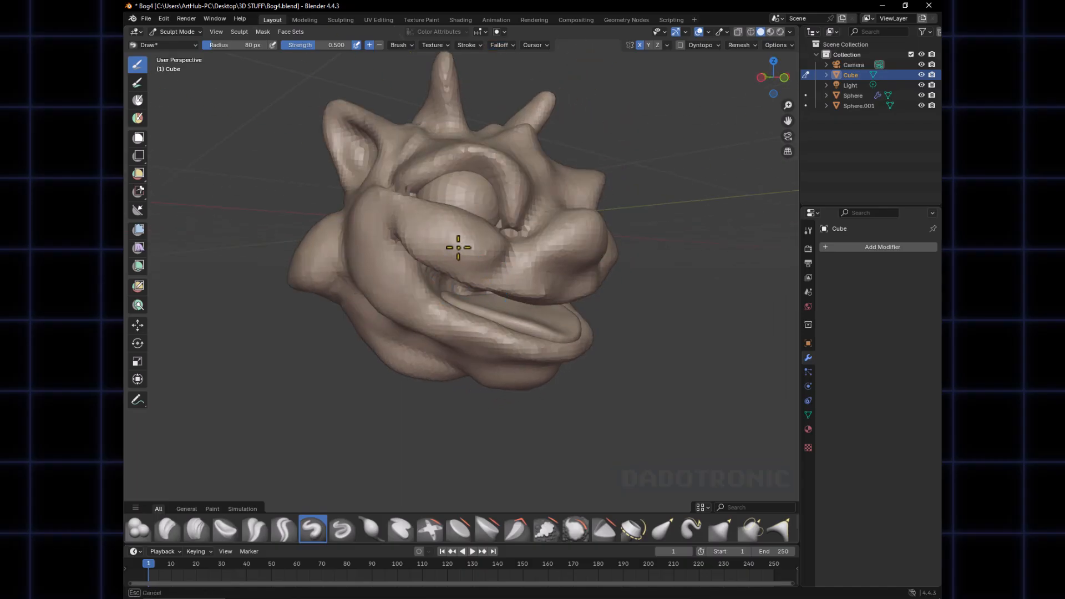
pyautogui.moveTo(488, 264); pyautogui.dragTo(409, 269, button='middle')
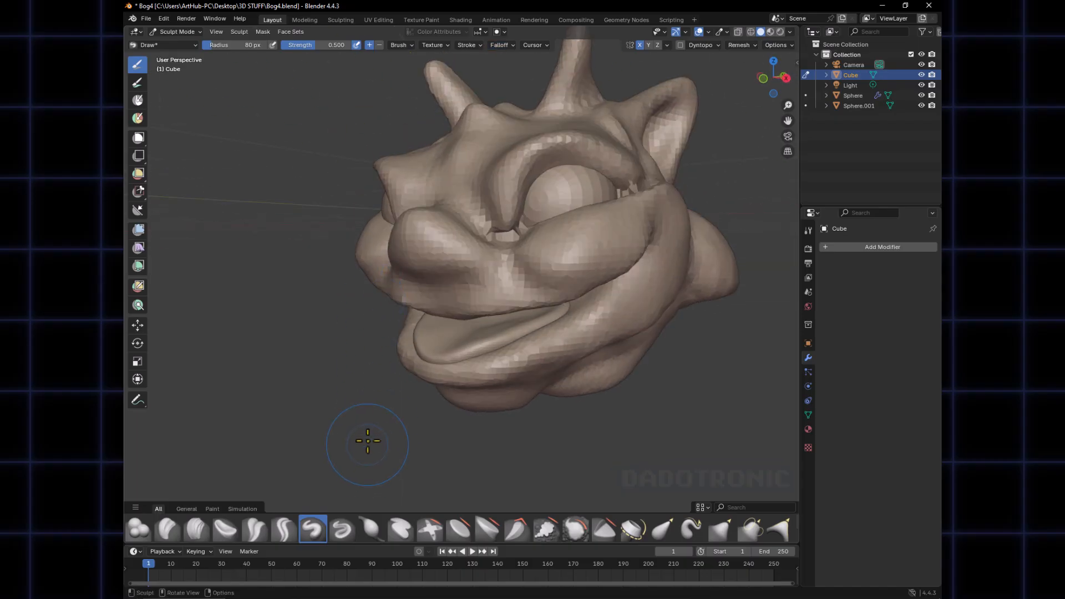
pyautogui.keyDown('shift'); pyautogui.moveTo(357, 235); pyautogui.dragTo(352, 287); pyautogui.keyUp('shift')
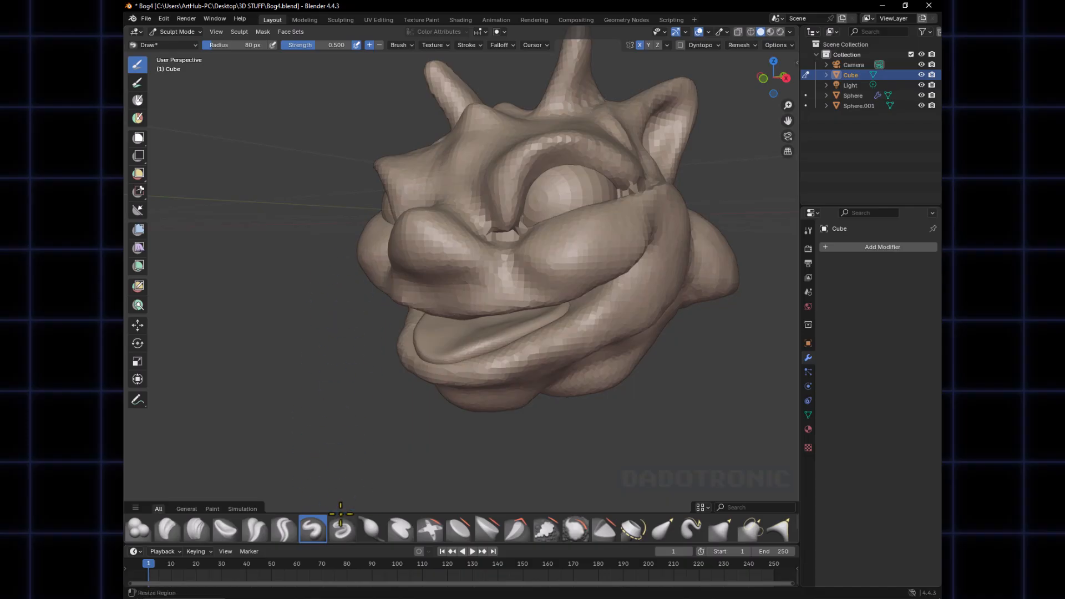
pyautogui.hotkey('ctrl', 'z')
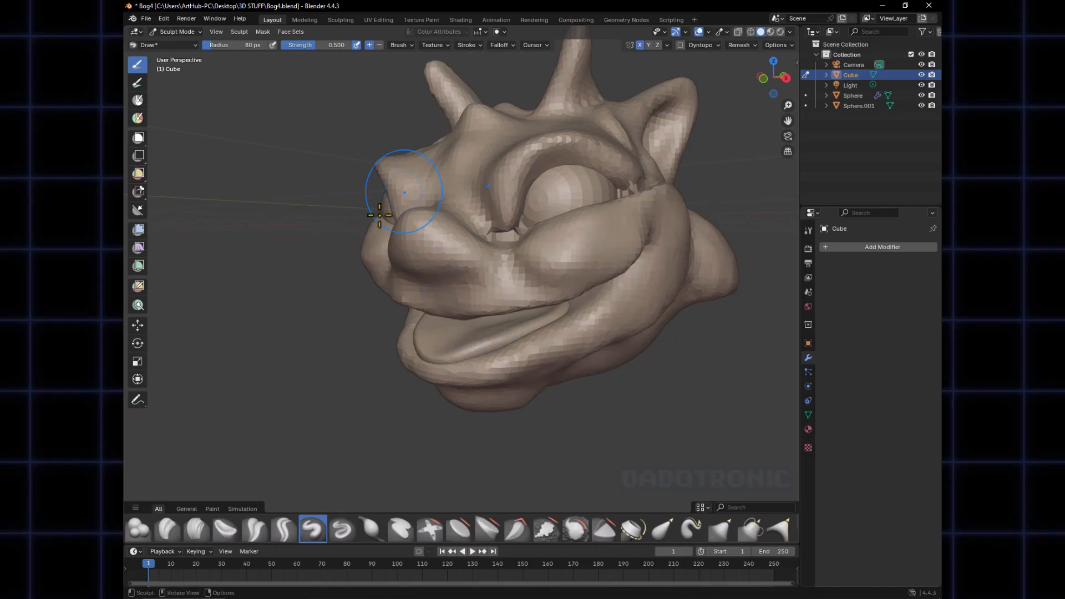
# Switch to Clay Strips with a 44 px radius and add a downward stroke on the cheek's outer side
pyautogui.click(196, 530)
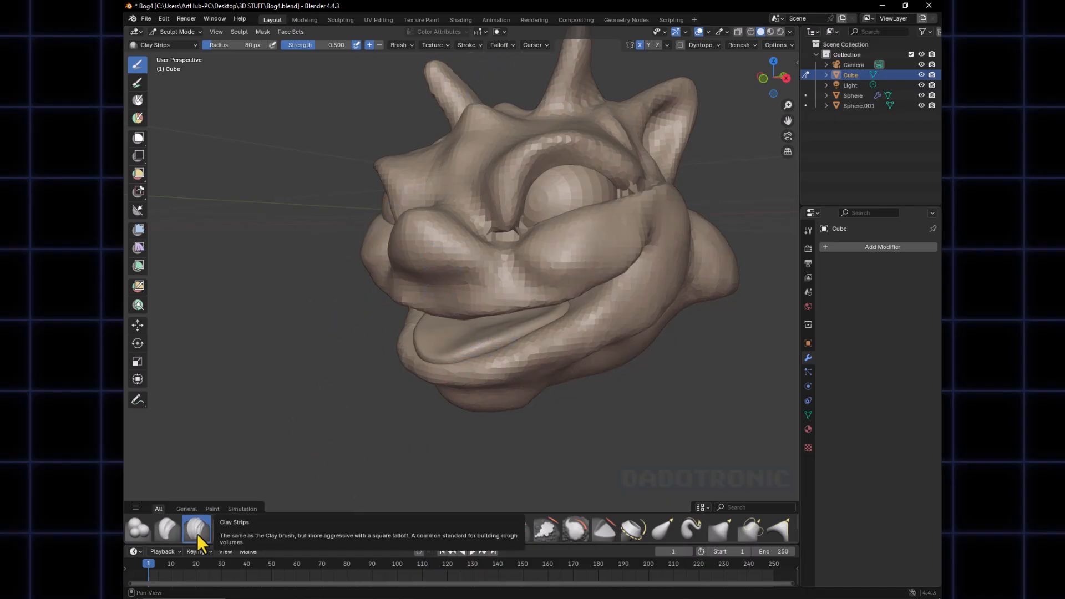
pyautogui.moveTo(471, 302)
pyautogui.mouseDown(button='middle')
pyautogui.moveTo(495, 274)
pyautogui.moveTo(461, 283)
pyautogui.mouseUp(button='middle')
pyautogui.press('f')
pyautogui.click(461, 280)
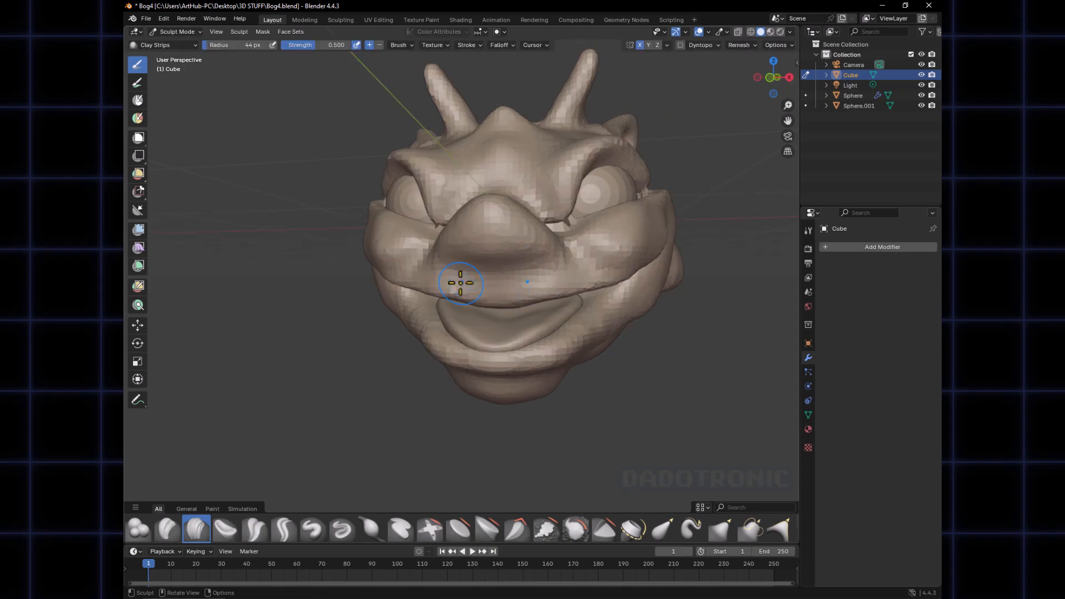
pyautogui.moveTo(600, 261); pyautogui.dragTo(582, 262, button='middle')
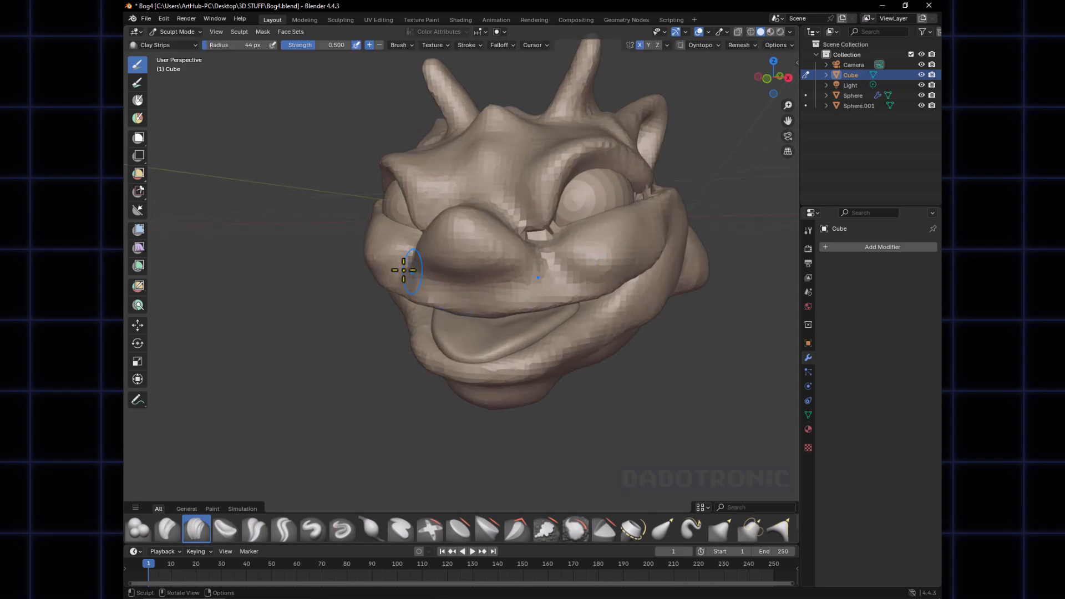
pyautogui.moveTo(416, 261)
pyautogui.mouseDown(button='middle')
pyautogui.moveTo(385, 294)
pyautogui.moveTo(382, 239)
pyautogui.mouseUp(button='middle')
pyautogui.moveTo(377, 230); pyautogui.dragTo(361, 250)
# Build up the front and side of the cheek below the eye with short Clay Strips strokes
pyautogui.moveTo(405, 241); pyautogui.dragTo(400, 242, button='middle')
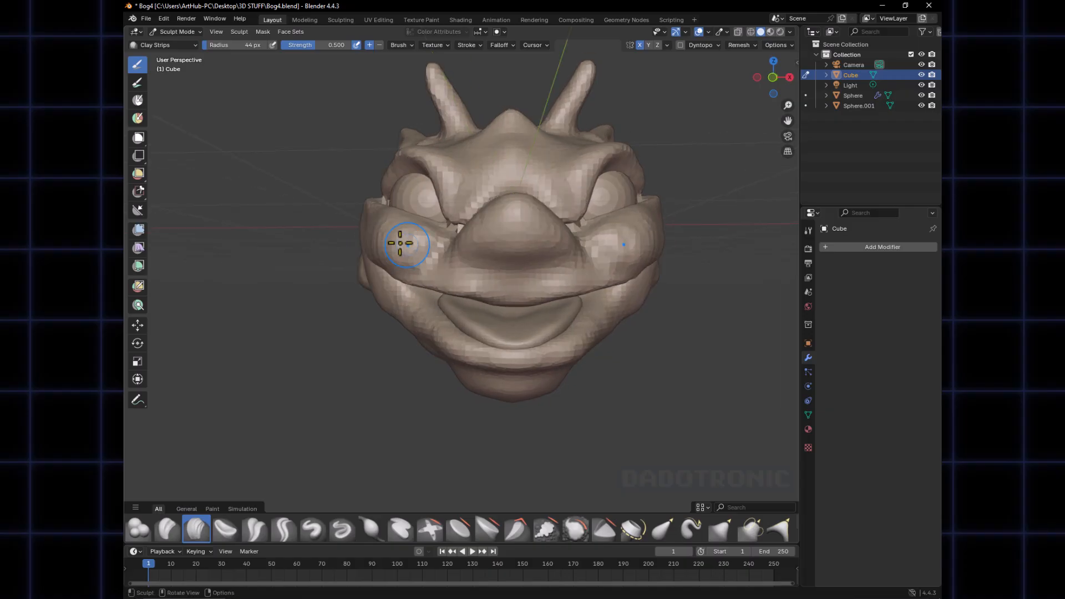
pyautogui.moveTo(409, 231); pyautogui.dragTo(405, 257)
pyautogui.moveTo(419, 249); pyautogui.dragTo(405, 248, button='middle')
pyautogui.moveTo(409, 236); pyautogui.dragTo(394, 268)
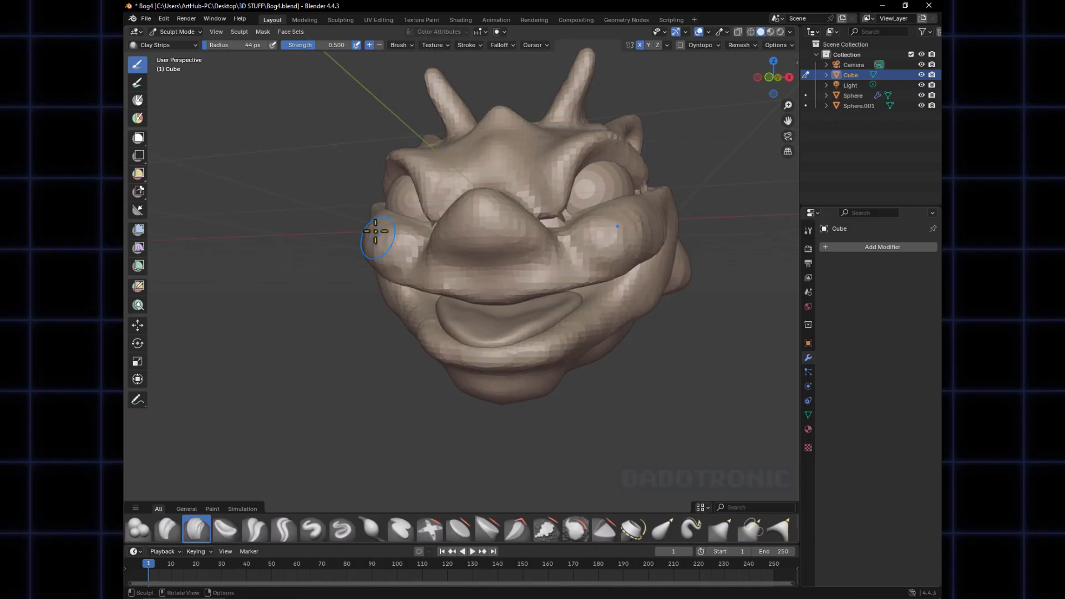
pyautogui.moveTo(375, 240); pyautogui.dragTo(494, 247, button='middle')
pyautogui.moveTo(533, 248); pyautogui.dragTo(494, 249)
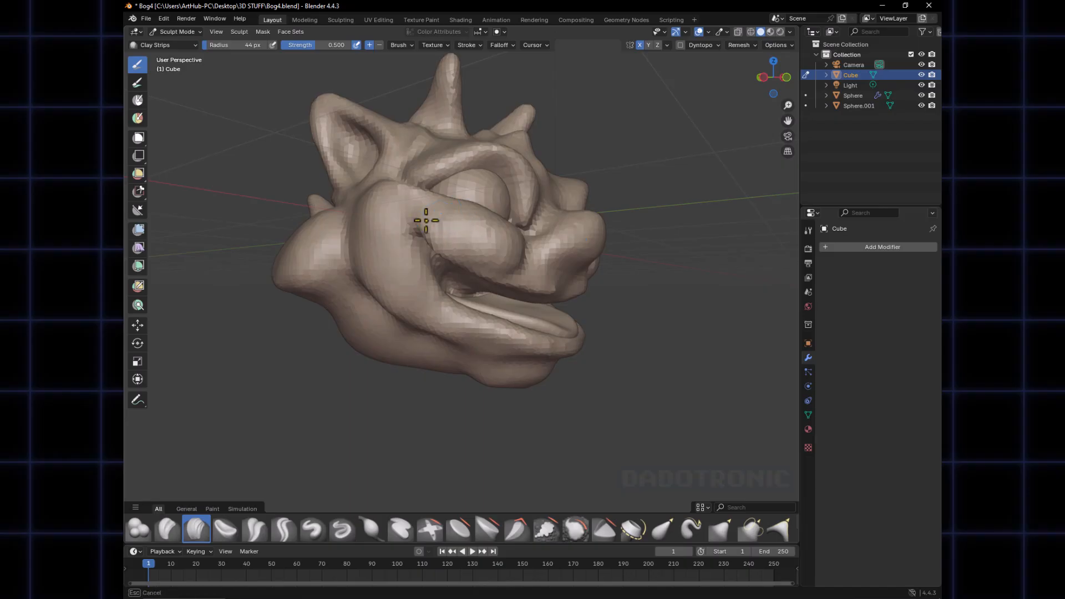
# Mark the cheek's contour and stroke directions with the screen annotation pens and clear the marks
pyautogui.moveTo(424, 222)
pyautogui.mouseDown(button='middle')
pyautogui.moveTo(475, 321)
pyautogui.moveTo(388, 309)
pyautogui.moveTo(457, 305)
pyautogui.mouseUp(button='middle')
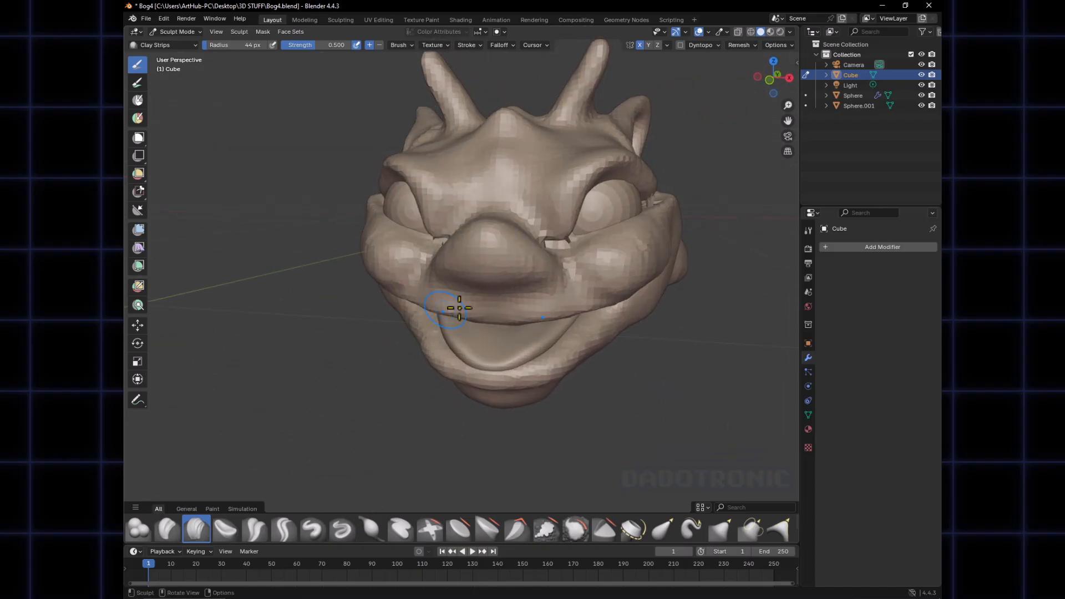
pyautogui.moveTo(380, 244)
pyautogui.mouseDown(button='middle')
pyautogui.moveTo(452, 269)
pyautogui.moveTo(438, 280)
pyautogui.mouseUp(button='middle')
pyautogui.moveTo(375, 506)
pyautogui.mouseDown(button='middle')
pyautogui.moveTo(426, 468)
pyautogui.moveTo(433, 355)
pyautogui.moveTo(404, 286)
pyautogui.mouseUp(button='middle')
pyautogui.hotkey('ctrl', 'alt', 'g')
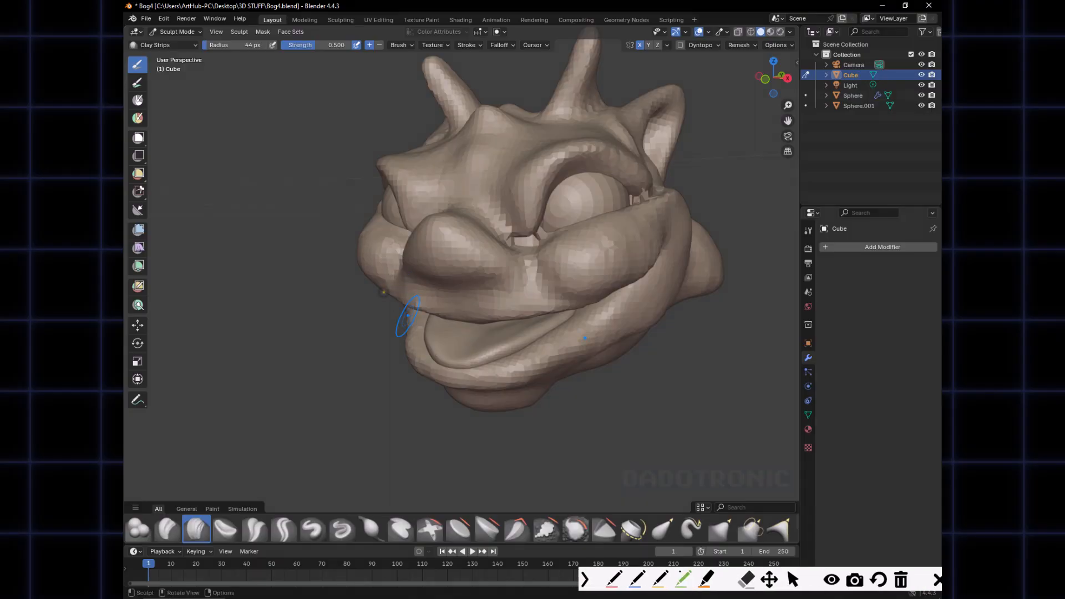
pyautogui.click(598, 583)
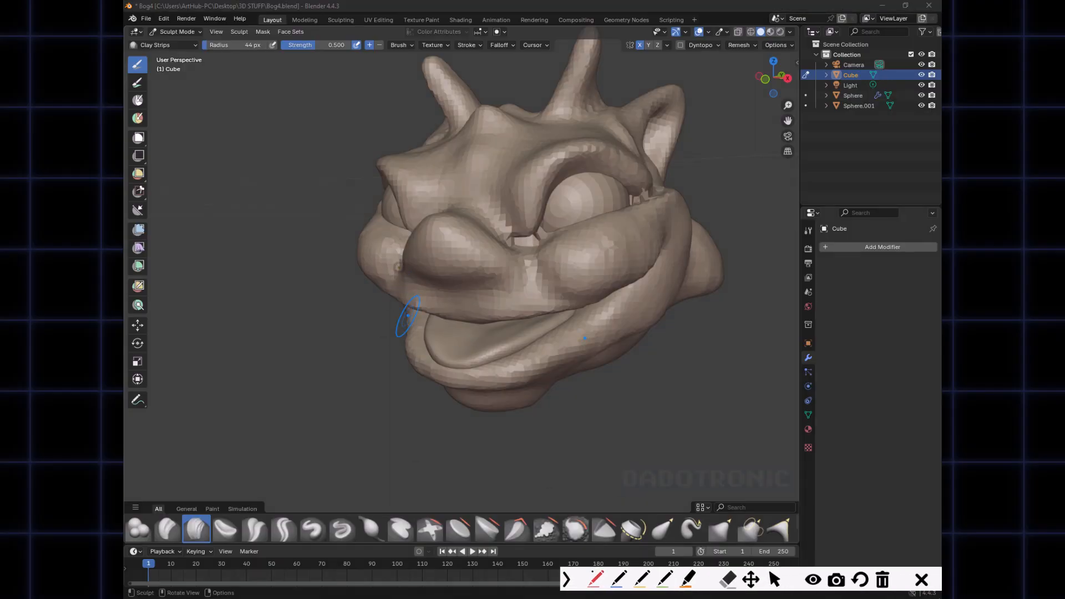
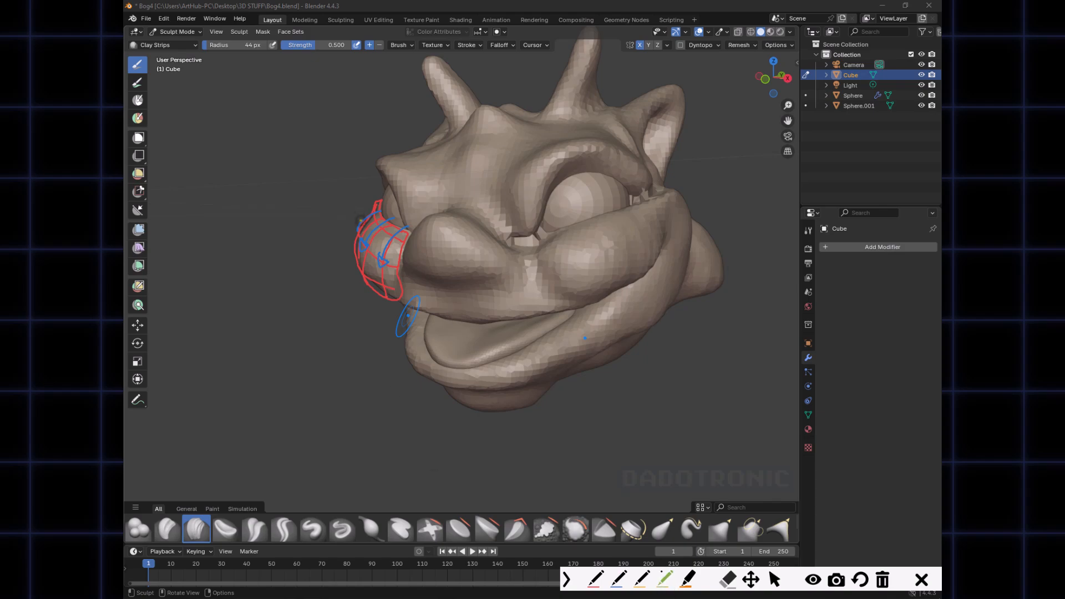
pyautogui.press('Delete')
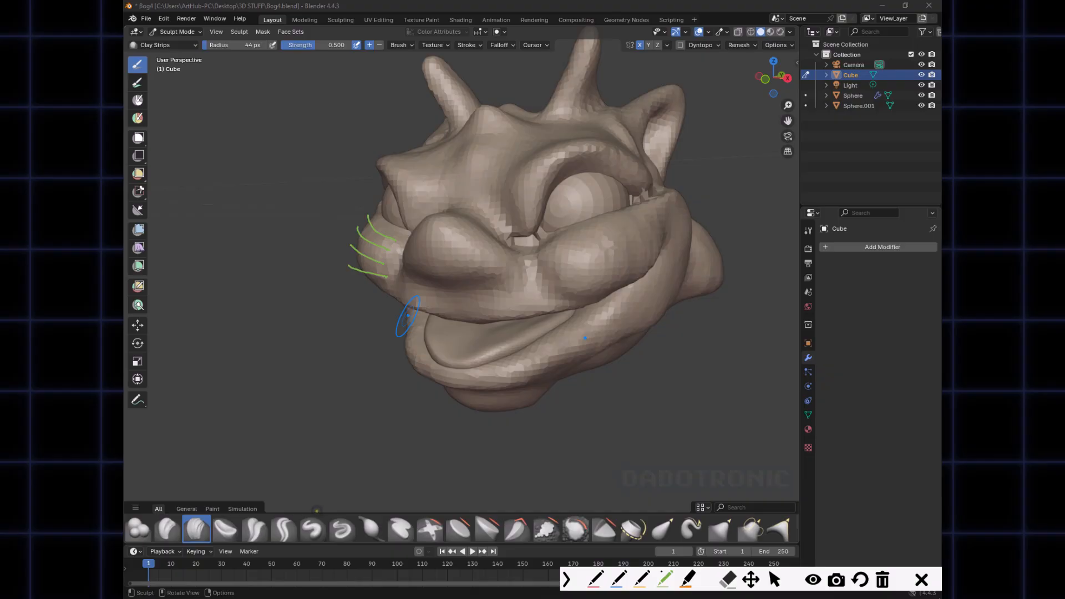
pyautogui.press('Escape')
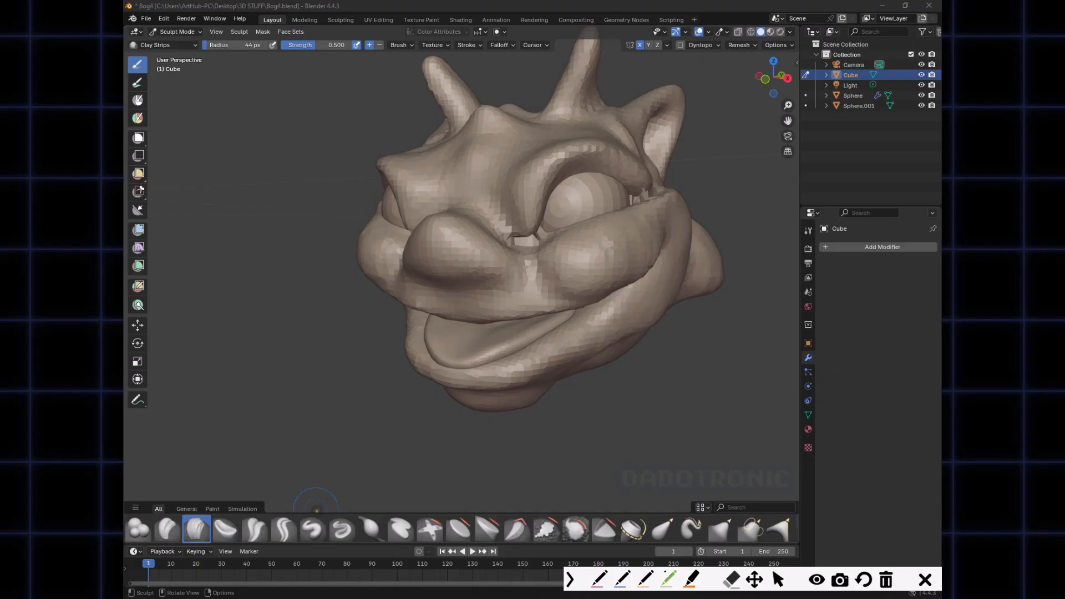
# Reduce the Clay Strips radius to 30 px and add a vertical stroke down the outer cheek
pyautogui.press('f')
pyautogui.click(384, 245)
pyautogui.moveTo(385, 244)
pyautogui.mouseDown()
pyautogui.moveTo(374, 274)
pyautogui.moveTo(388, 285)
pyautogui.mouseUp()
pyautogui.moveTo(388, 285)
pyautogui.mouseDown(button='middle')
pyautogui.moveTo(400, 244)
pyautogui.moveTo(385, 231)
pyautogui.mouseUp(button='middle')
# Layer short crossing Clay Strips strokes over the side of the cheek beneath the eye
pyautogui.moveTo(599, 299); pyautogui.dragTo(531, 304, button='middle')
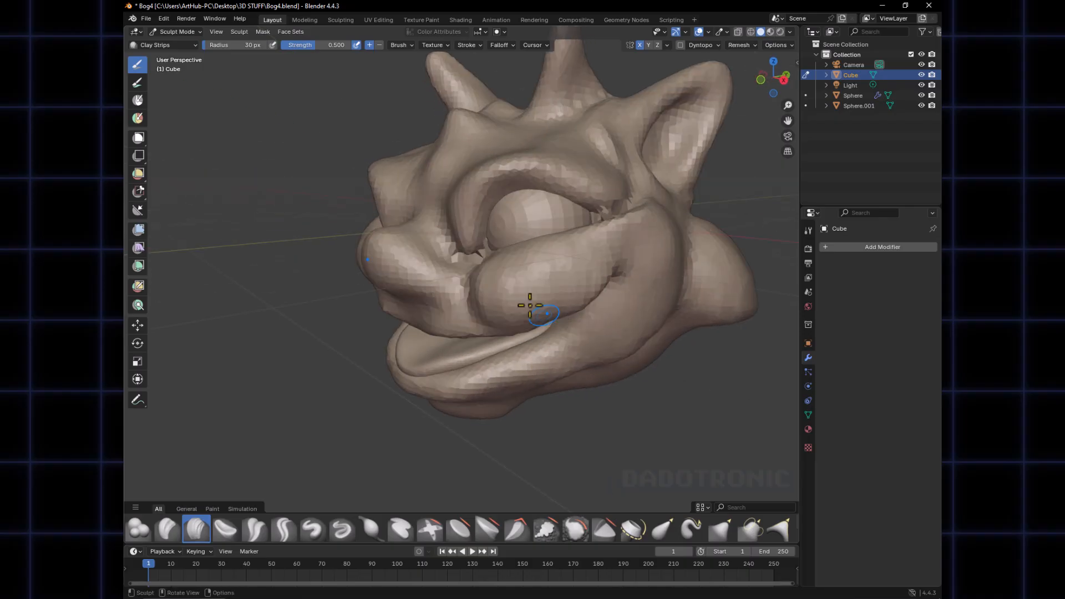
pyautogui.moveTo(508, 266)
pyautogui.mouseDown()
pyautogui.moveTo(518, 316)
pyautogui.moveTo(530, 313)
pyautogui.mouseUp()
pyautogui.moveTo(539, 256); pyautogui.dragTo(548, 314)
pyautogui.moveTo(554, 251)
pyautogui.mouseDown()
pyautogui.moveTo(559, 298)
pyautogui.moveTo(585, 287)
pyautogui.mouseUp()
pyautogui.moveTo(604, 235); pyautogui.dragTo(566, 289)
pyautogui.moveTo(566, 290)
pyautogui.mouseDown()
pyautogui.moveTo(528, 297)
pyautogui.moveTo(528, 288)
pyautogui.mouseUp()
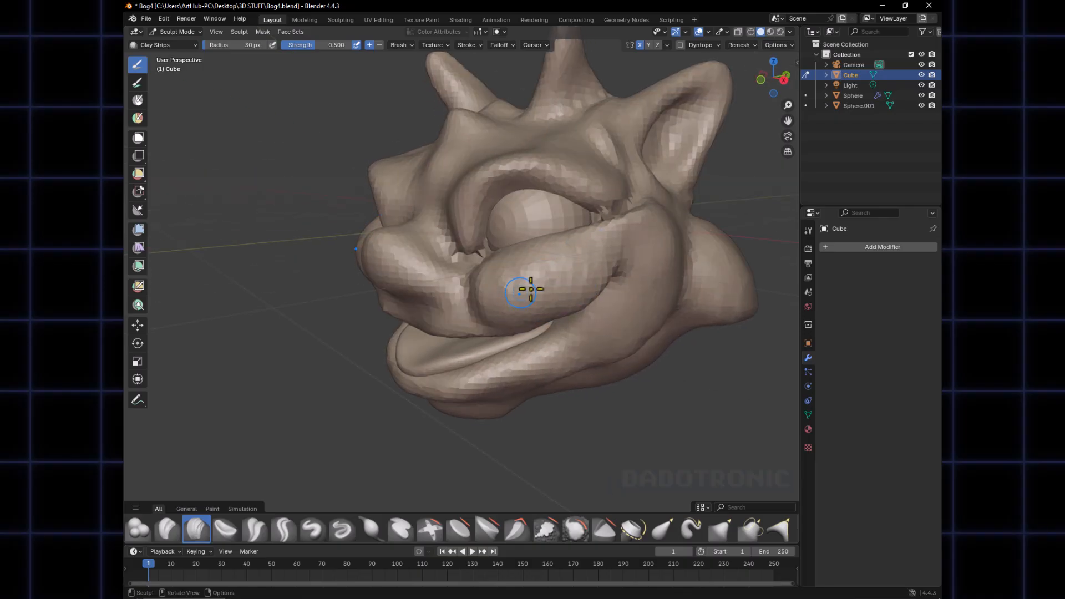
# Add Clay Strips strokes down the cheek's front and outer edge, from below the eye to the upper lip
pyautogui.moveTo(527, 288); pyautogui.dragTo(395, 255, button='middle')
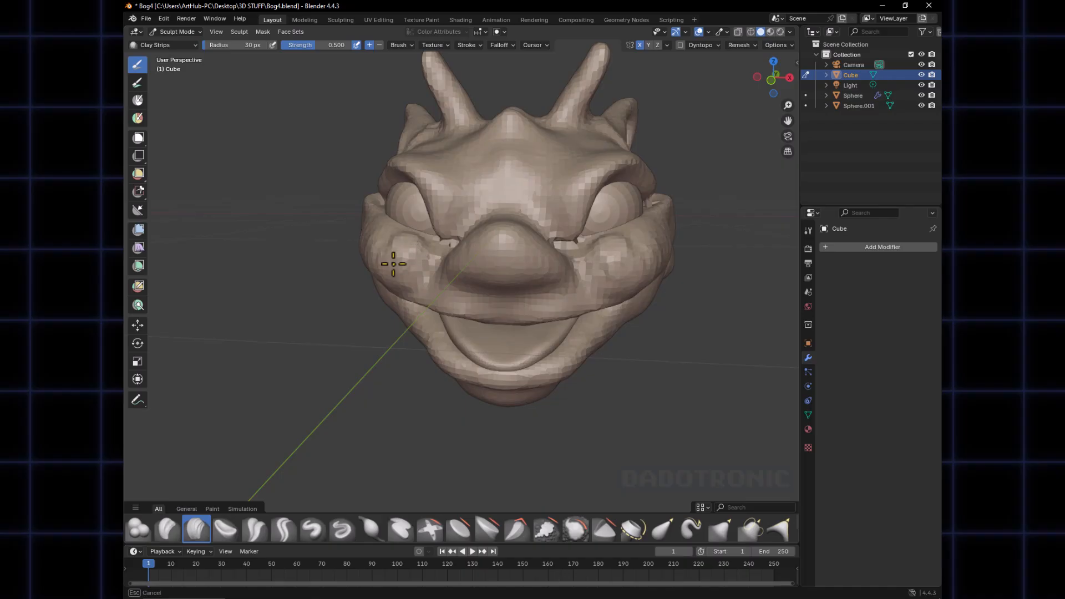
pyautogui.moveTo(402, 247)
pyautogui.mouseDown()
pyautogui.moveTo(392, 285)
pyautogui.moveTo(393, 276)
pyautogui.mouseUp()
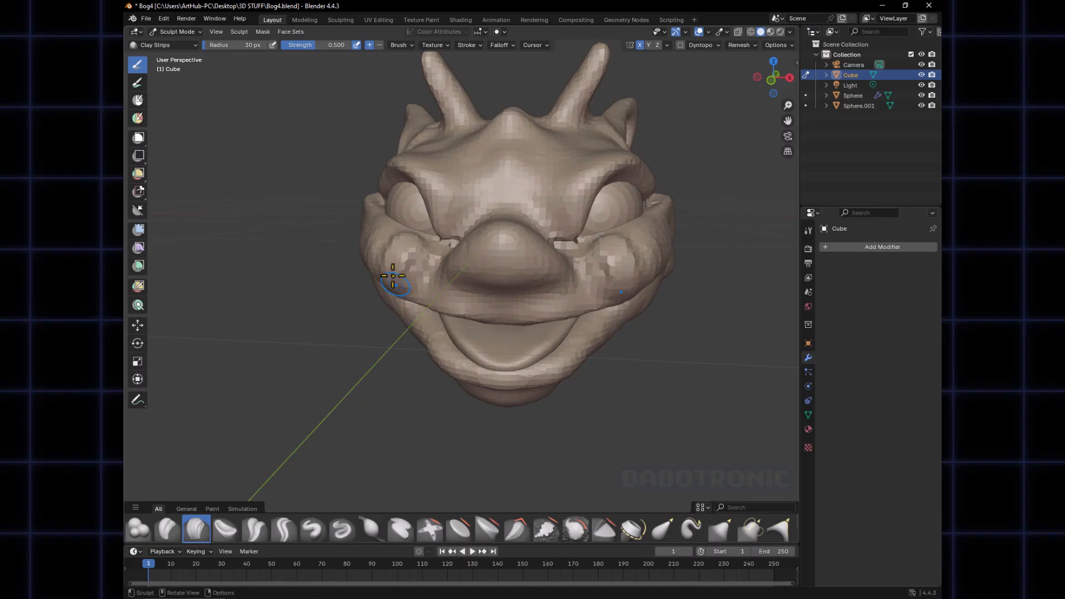
pyautogui.moveTo(382, 230); pyautogui.dragTo(399, 303)
pyautogui.moveTo(397, 286); pyautogui.dragTo(409, 273, button='middle')
pyautogui.moveTo(385, 229); pyautogui.dragTo(402, 299)
pyautogui.moveTo(392, 292)
pyautogui.mouseDown(button='middle')
pyautogui.moveTo(385, 244)
pyautogui.moveTo(373, 237)
pyautogui.mouseUp(button='middle')
pyautogui.moveTo(380, 232); pyautogui.dragTo(374, 284)
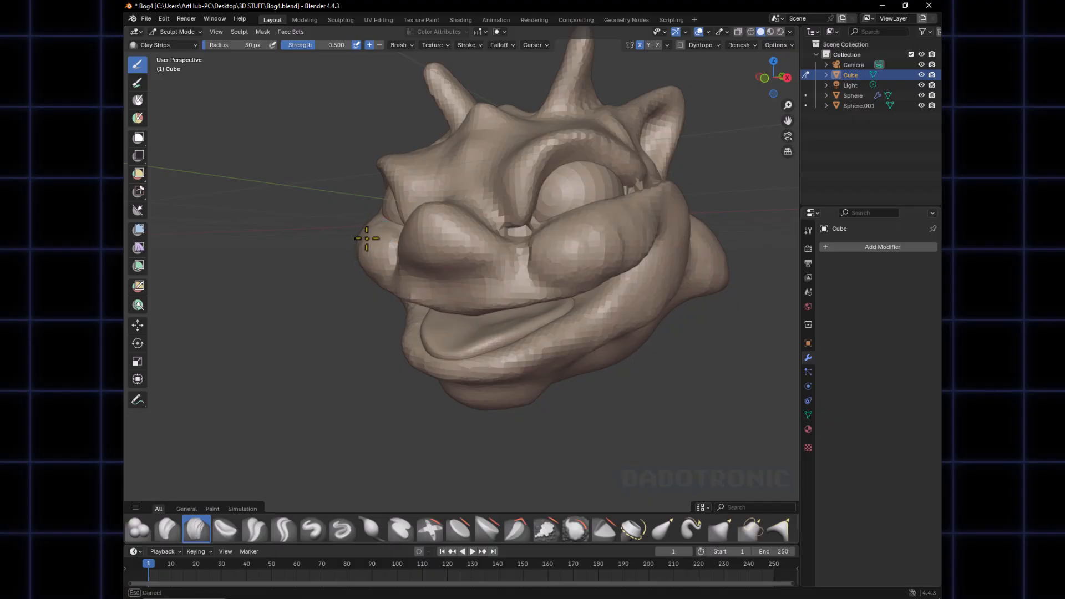
# Fill the crease between the nose and cheek with Clay Strips strokes running across it
pyautogui.moveTo(386, 244)
pyautogui.mouseDown(button='middle')
pyautogui.moveTo(401, 240)
pyautogui.moveTo(383, 266)
pyautogui.moveTo(488, 231)
pyautogui.moveTo(424, 226)
pyautogui.moveTo(410, 243)
pyautogui.moveTo(513, 273)
pyautogui.moveTo(487, 248)
pyautogui.moveTo(513, 241)
pyautogui.moveTo(451, 255)
pyautogui.moveTo(488, 259)
pyautogui.moveTo(500, 220)
pyautogui.mouseUp(button='middle')
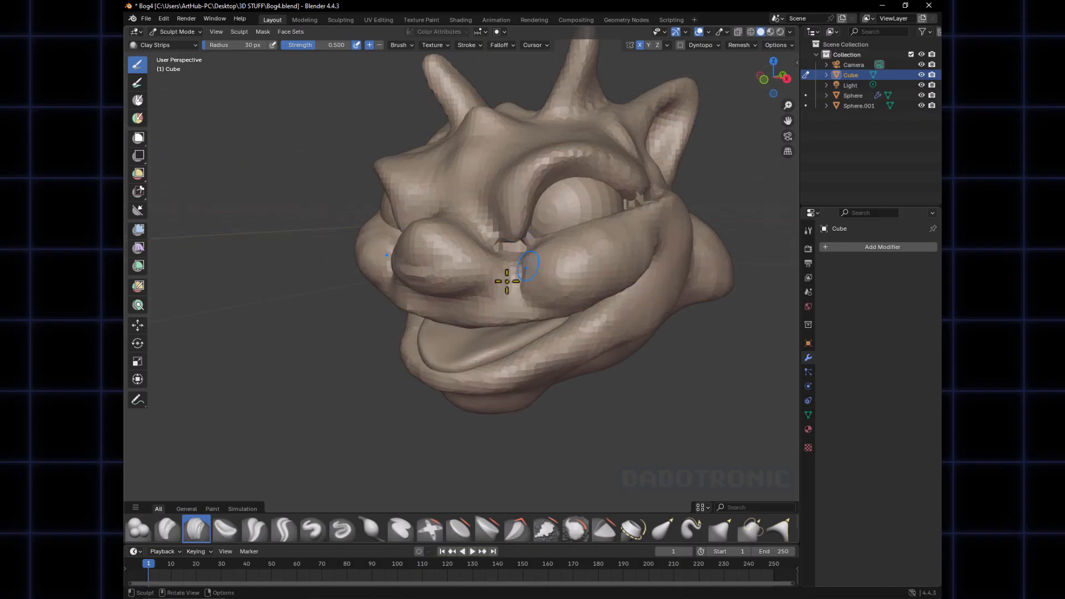
pyautogui.moveTo(463, 266)
pyautogui.mouseDown()
pyautogui.moveTo(407, 276)
pyautogui.moveTo(517, 281)
pyautogui.moveTo(527, 264)
pyautogui.moveTo(510, 275)
pyautogui.moveTo(550, 266)
pyautogui.moveTo(518, 291)
pyautogui.moveTo(545, 259)
pyautogui.moveTo(489, 279)
pyautogui.moveTo(565, 256)
pyautogui.mouseUp()
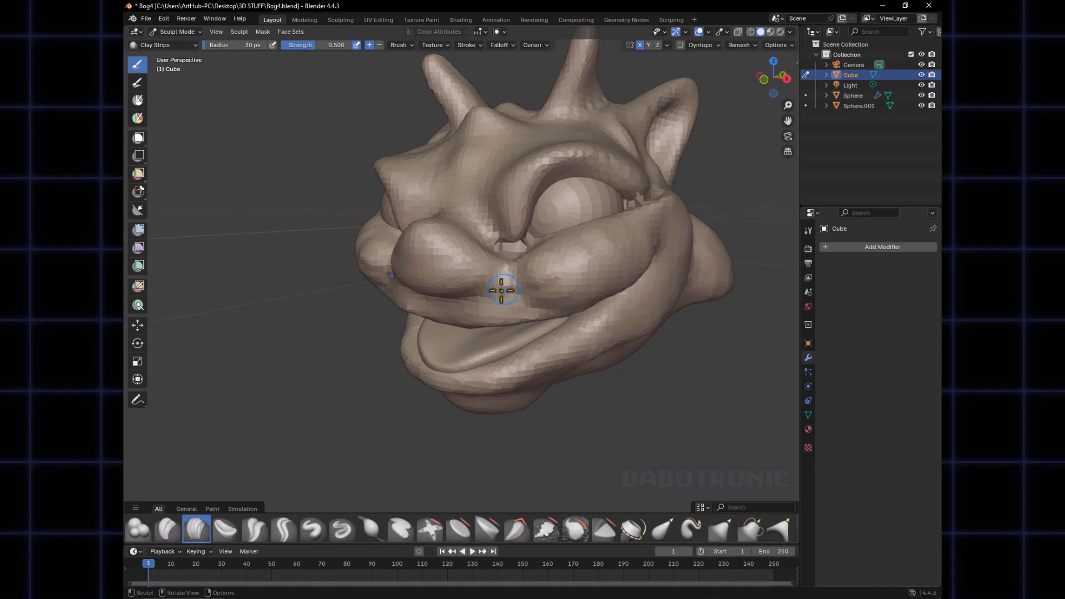
pyautogui.moveTo(512, 296)
pyautogui.mouseDown()
pyautogui.moveTo(543, 288)
pyautogui.moveTo(531, 262)
pyautogui.moveTo(558, 264)
pyautogui.mouseUp()
pyautogui.moveTo(506, 277)
pyautogui.mouseDown()
pyautogui.moveTo(550, 255)
pyautogui.moveTo(557, 266)
pyautogui.mouseUp()
pyautogui.moveTo(522, 300); pyautogui.dragTo(536, 263)
pyautogui.hotkey('ctrl', 'alt', 'g')
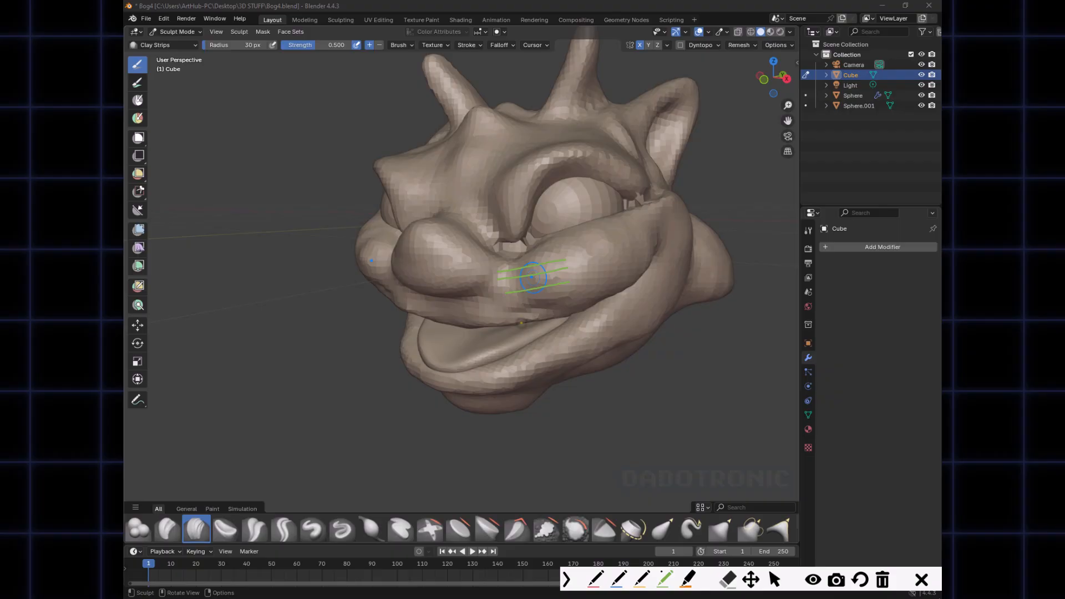
pyautogui.hotkey('ctrl', 'alt', 'g')
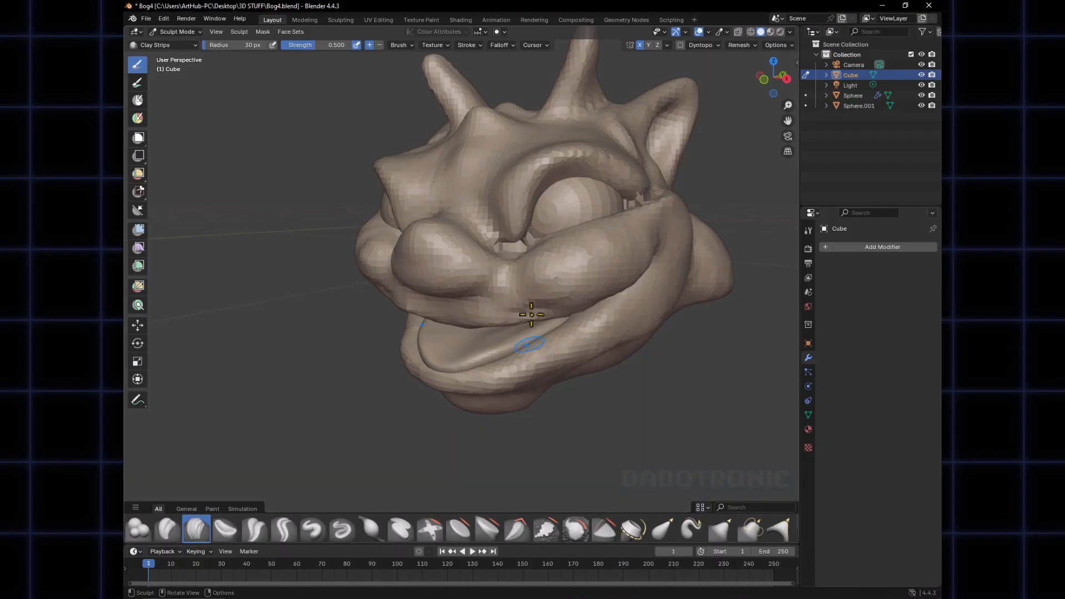
# Add short Clay Strips strokes to the cheek and its lower front edge above the mouth from the side
pyautogui.moveTo(539, 288)
pyautogui.mouseDown(button='middle')
pyautogui.moveTo(475, 309)
pyautogui.moveTo(404, 254)
pyautogui.moveTo(375, 263)
pyautogui.moveTo(507, 301)
pyautogui.moveTo(431, 217)
pyautogui.moveTo(504, 252)
pyautogui.mouseUp(button='middle')
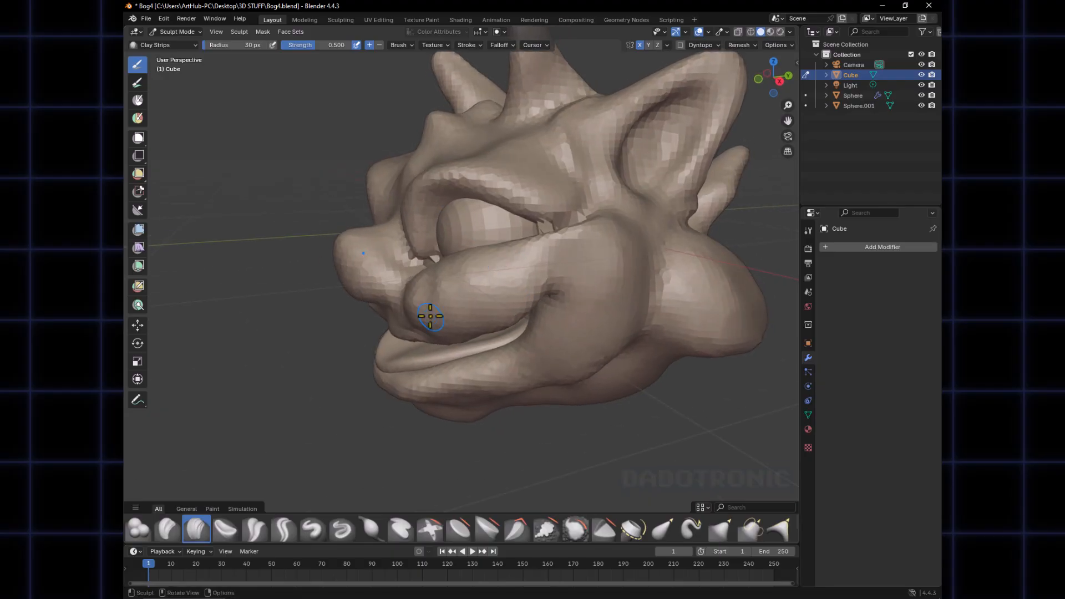
pyautogui.moveTo(430, 316); pyautogui.dragTo(440, 303, button='middle')
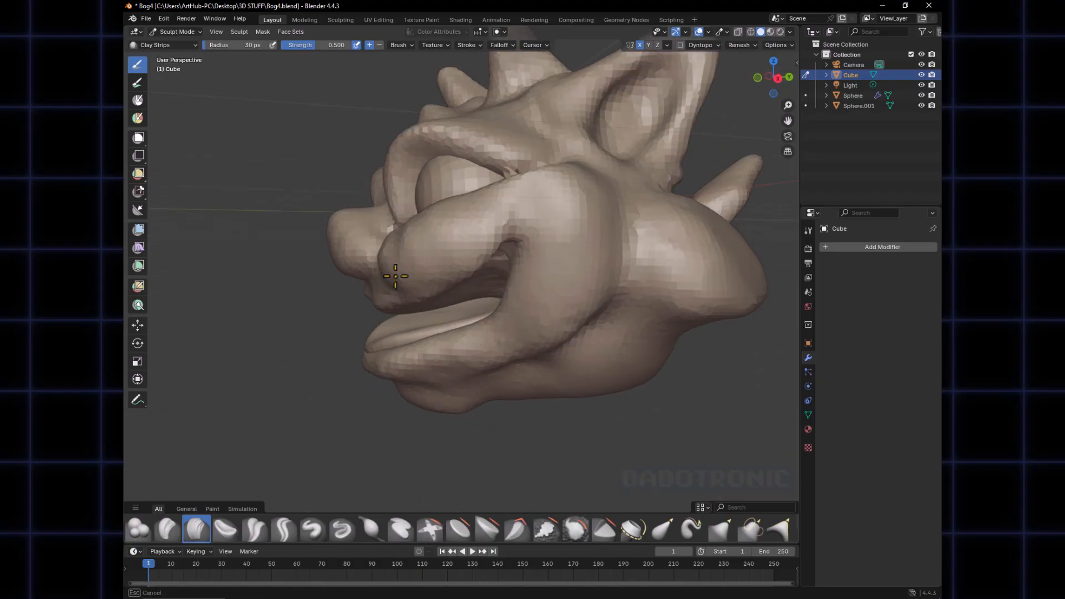
pyautogui.moveTo(419, 263); pyautogui.dragTo(454, 267, button='middle')
pyautogui.moveTo(462, 255)
pyautogui.mouseDown()
pyautogui.moveTo(451, 245)
pyautogui.moveTo(424, 285)
pyautogui.moveTo(409, 282)
pyautogui.moveTo(442, 265)
pyautogui.mouseUp()
pyautogui.moveTo(481, 254); pyautogui.dragTo(455, 265, button='middle')
pyautogui.moveTo(363, 305); pyautogui.dragTo(402, 308)
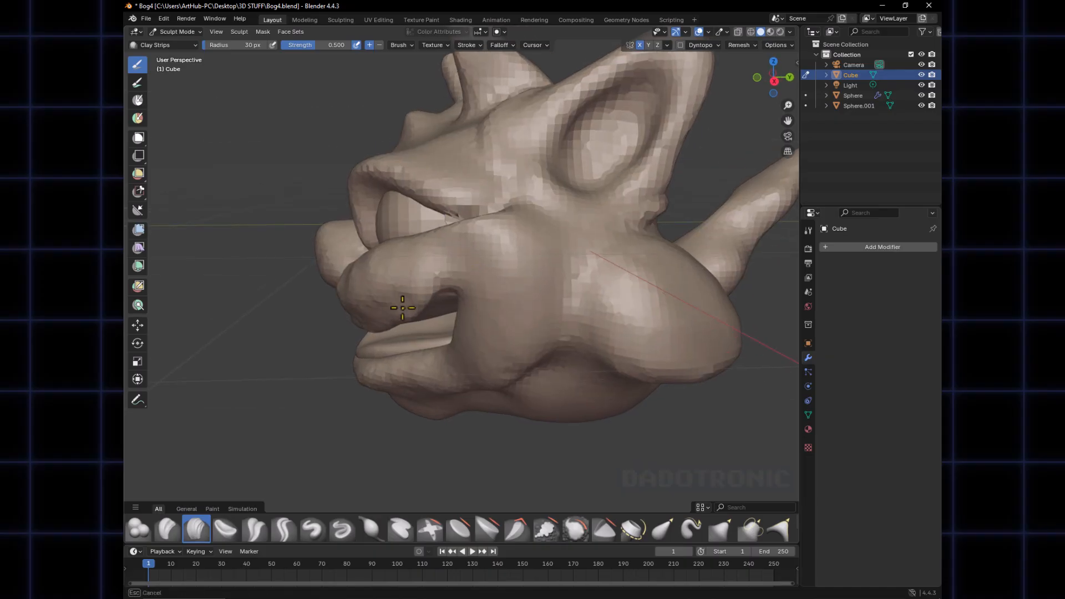
pyautogui.moveTo(417, 291); pyautogui.dragTo(442, 295, button='middle')
pyautogui.moveTo(443, 295)
pyautogui.mouseDown()
pyautogui.moveTo(465, 267)
pyautogui.moveTo(482, 279)
pyautogui.moveTo(476, 303)
pyautogui.mouseUp()
# Carve down the bulge on the cheek's front and side with short inverted Clay Strips strokes
pyautogui.keyDown('ctrl'); pyautogui.moveTo(496, 259); pyautogui.dragTo(495, 297); pyautogui.keyUp('ctrl')
pyautogui.keyDown('ctrl'); pyautogui.moveTo(465, 276); pyautogui.dragTo(453, 309); pyautogui.keyUp('ctrl')
pyautogui.moveTo(504, 290); pyautogui.dragTo(505, 268, button='middle')
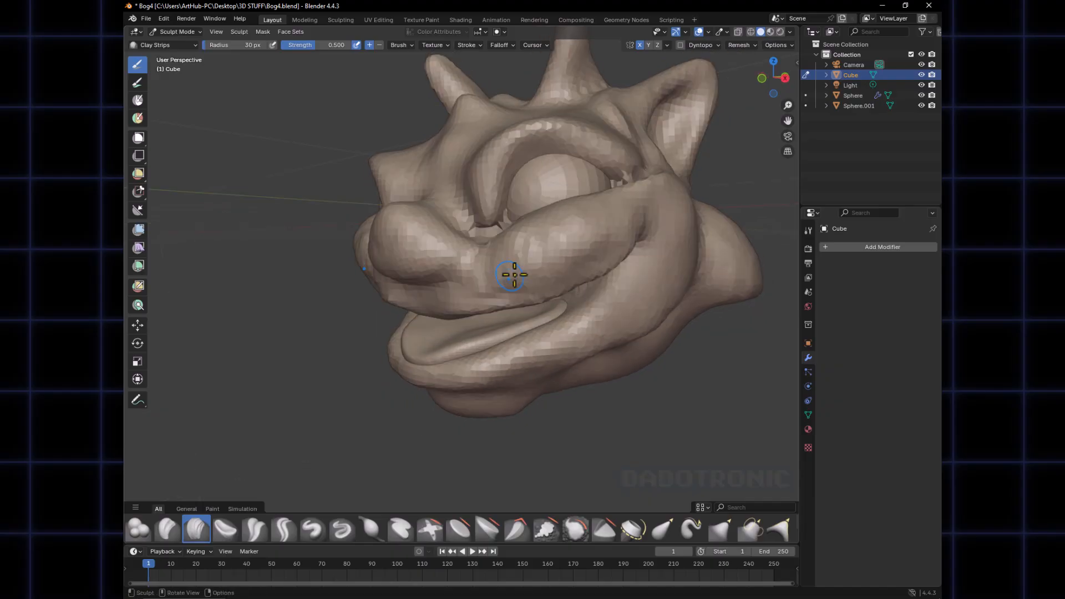
pyautogui.keyDown('ctrl'); pyautogui.moveTo(517, 241); pyautogui.dragTo(526, 278); pyautogui.keyUp('ctrl')
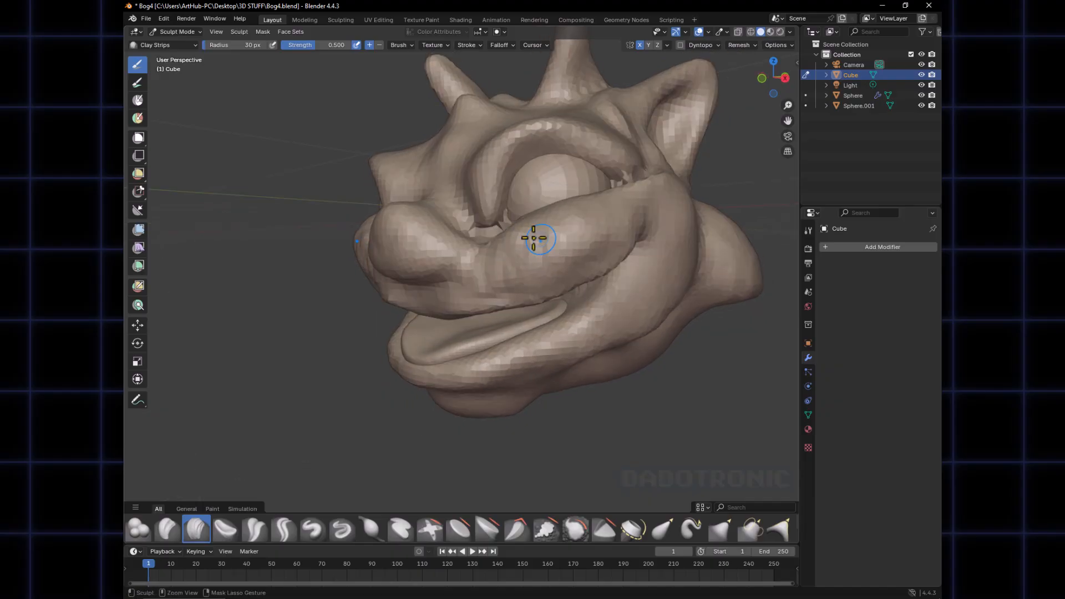
pyautogui.keyDown('ctrl'); pyautogui.moveTo(553, 239); pyautogui.dragTo(561, 264); pyautogui.keyUp('ctrl')
pyautogui.keyDown('ctrl'); pyautogui.moveTo(567, 239); pyautogui.dragTo(572, 266); pyautogui.keyUp('ctrl')
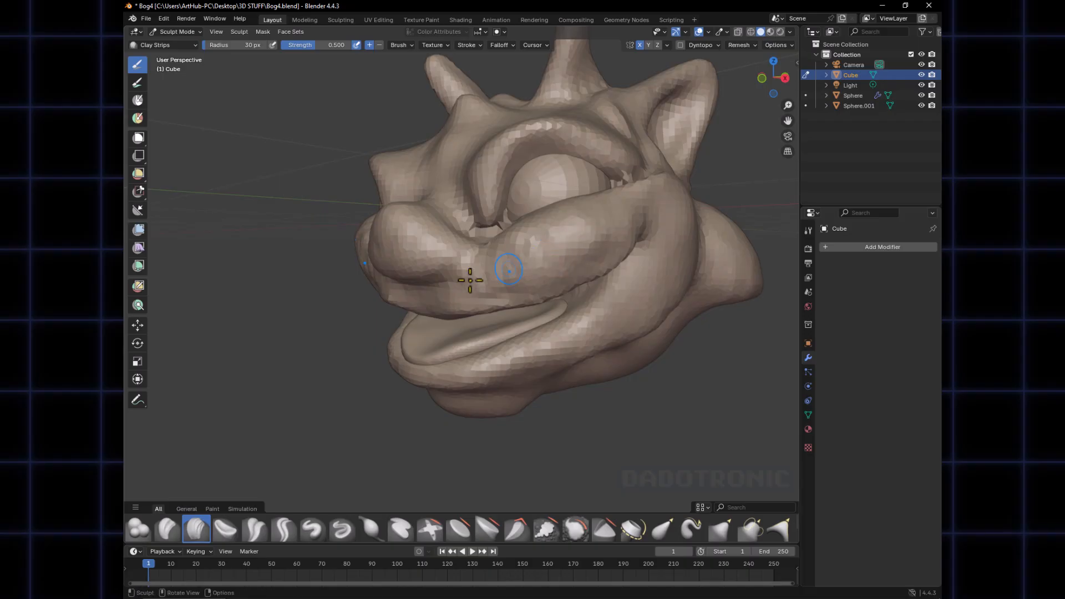
# Carve the far cheek's lower edge beside the upper lip with inverted Clay Strips strokes
pyautogui.keyDown('ctrl'); pyautogui.moveTo(392, 283); pyautogui.dragTo(390, 304); pyautogui.keyUp('ctrl')
pyautogui.moveTo(390, 293); pyautogui.dragTo(400, 283, button='middle')
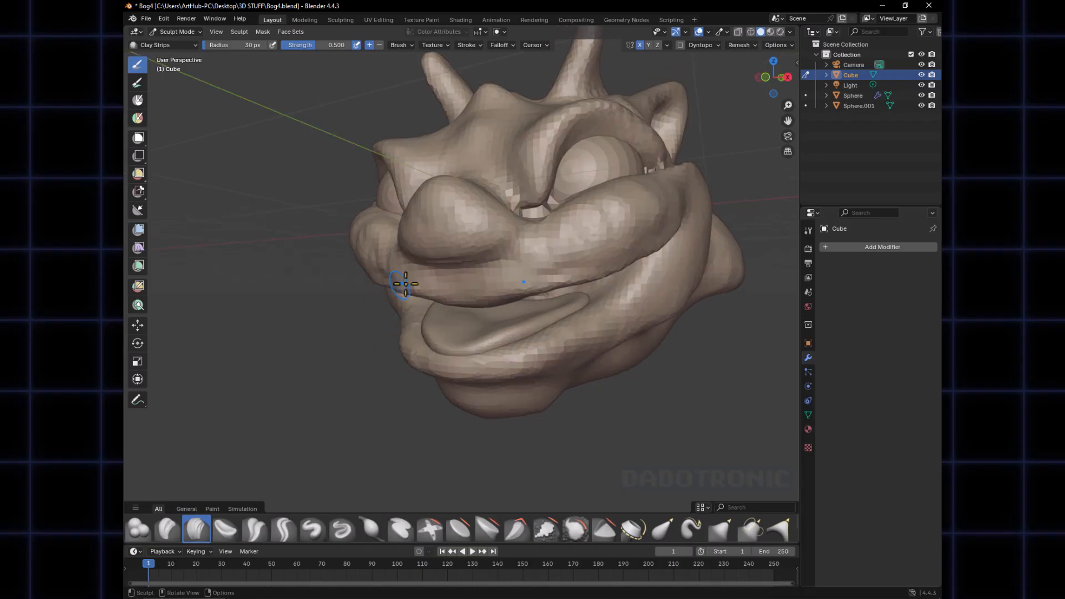
pyautogui.keyDown('ctrl'); pyautogui.moveTo(397, 278); pyautogui.dragTo(392, 293); pyautogui.keyUp('ctrl')
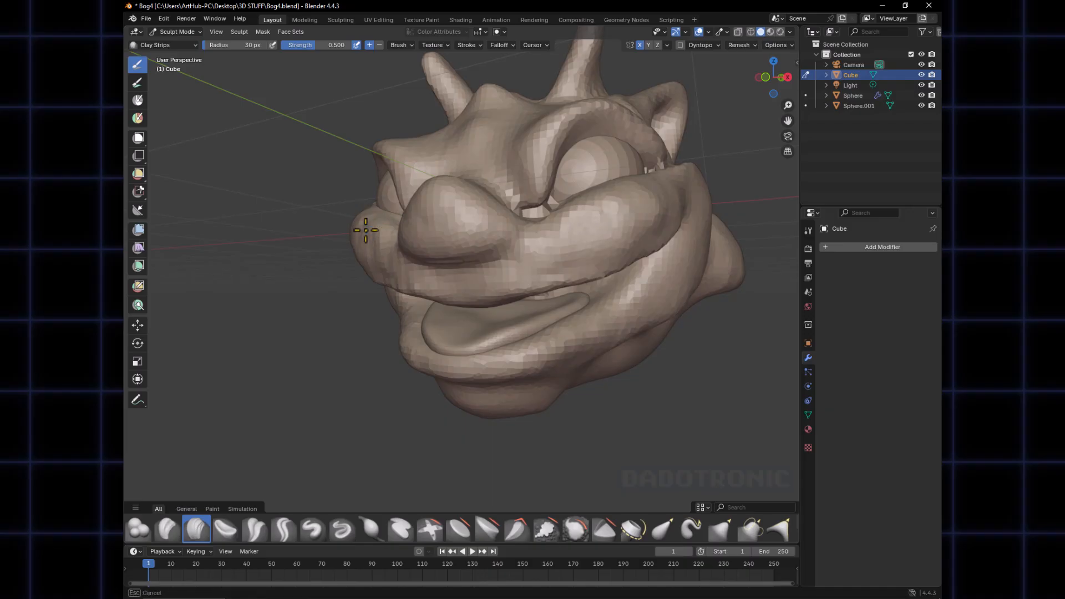
# Reshape the front of the cheek beside the nose with a Clay Strips stroke and diagonal inverted strokes across it
pyautogui.moveTo(361, 231)
pyautogui.mouseDown(button='middle')
pyautogui.moveTo(410, 244)
pyautogui.moveTo(394, 226)
pyautogui.mouseUp(button='middle')
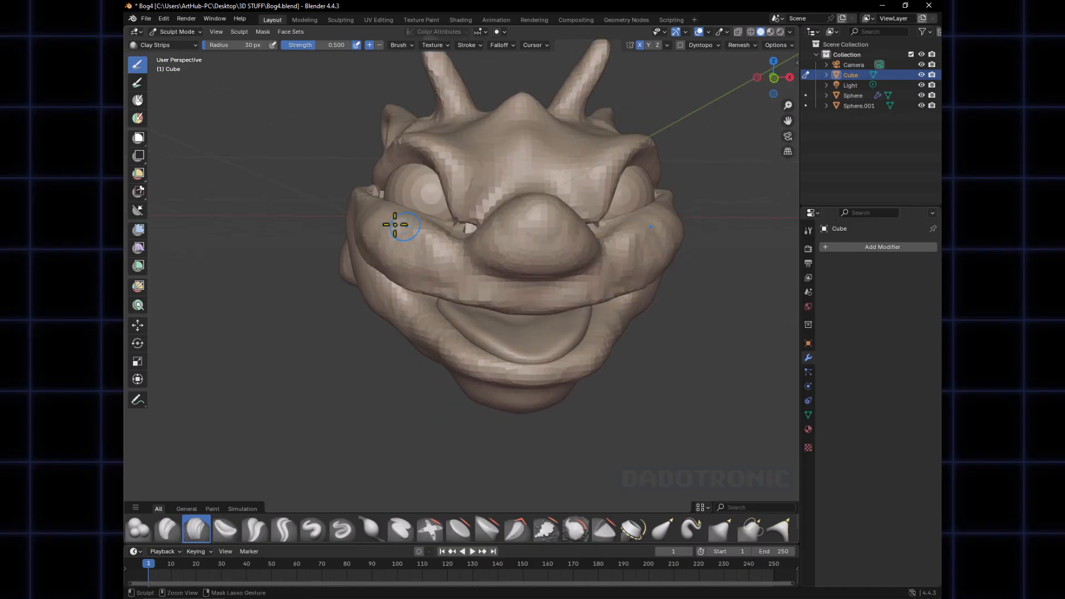
pyautogui.moveTo(384, 214); pyautogui.dragTo(391, 268)
pyautogui.keyDown('ctrl'); pyautogui.moveTo(381, 224); pyautogui.dragTo(435, 264); pyautogui.keyUp('ctrl')
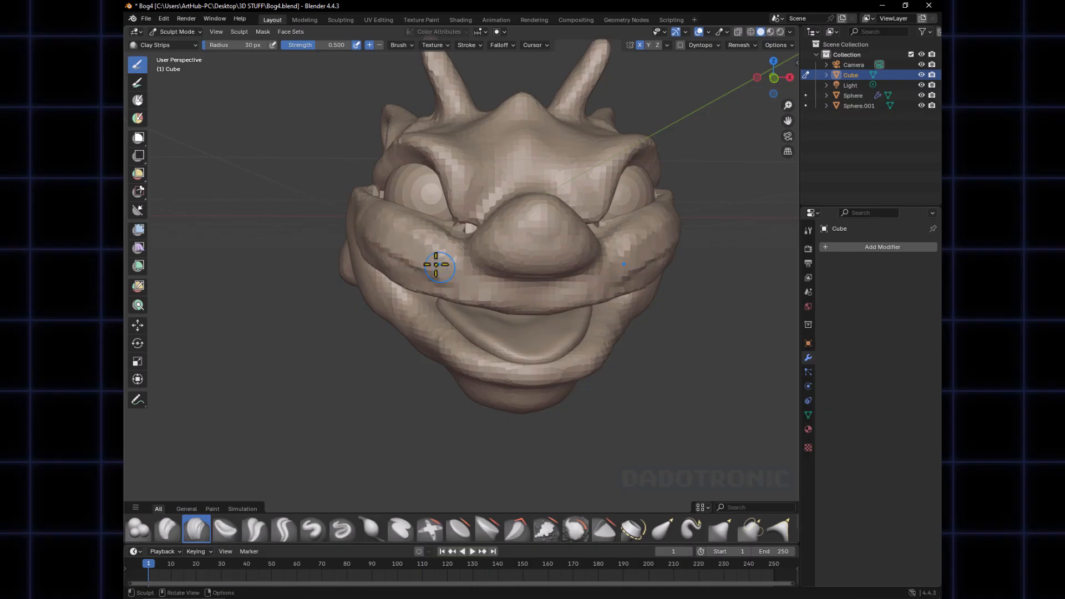
pyautogui.moveTo(380, 220)
pyautogui.keyDown('ctrl'); pyautogui.mouseDown()
pyautogui.moveTo(374, 242)
pyautogui.moveTo(424, 281)
pyautogui.mouseUp(); pyautogui.keyUp('ctrl')
pyautogui.moveTo(424, 281)
pyautogui.mouseDown(button='middle')
pyautogui.moveTo(578, 309)
pyautogui.moveTo(511, 344)
pyautogui.moveTo(554, 345)
pyautogui.mouseUp(button='middle')
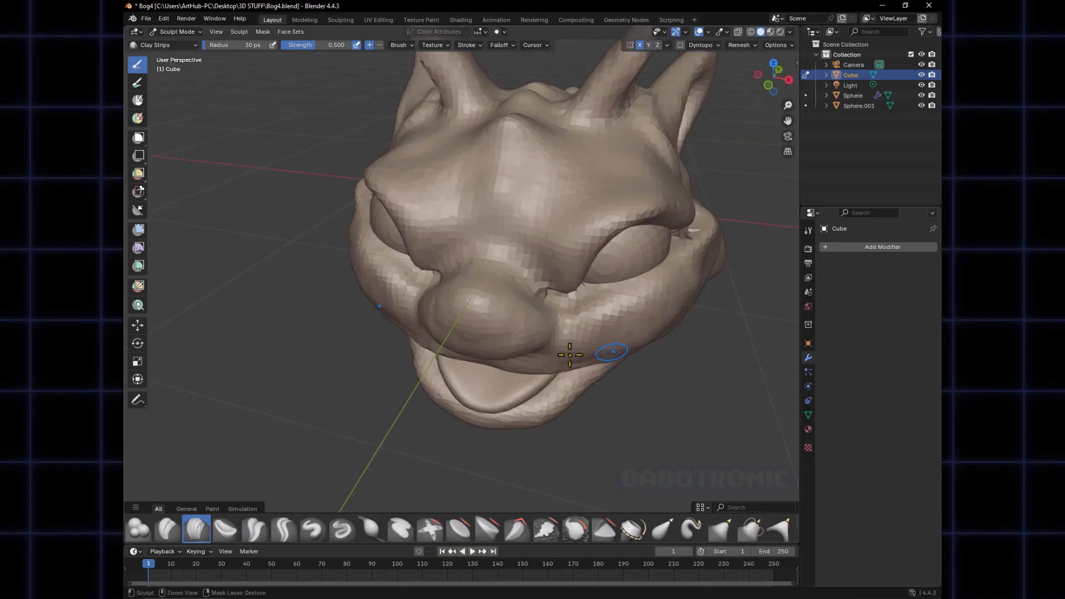
pyautogui.moveTo(616, 358); pyautogui.dragTo(466, 305, button='middle')
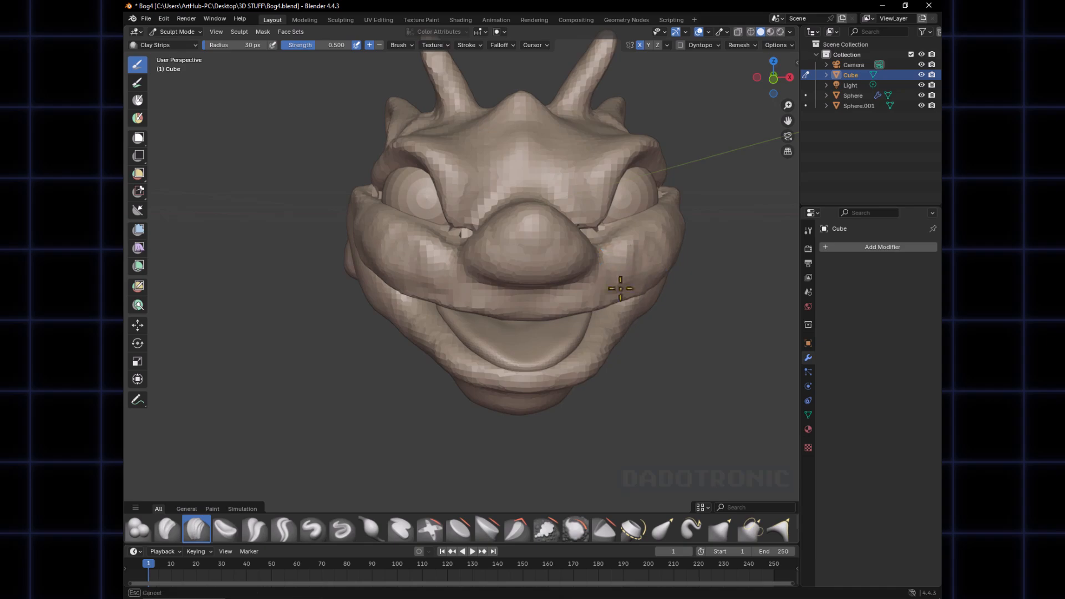
pyautogui.moveTo(601, 297)
pyautogui.mouseDown(button='middle')
pyautogui.moveTo(521, 317)
pyautogui.moveTo(521, 285)
pyautogui.moveTo(484, 304)
pyautogui.moveTo(422, 273)
pyautogui.mouseUp(button='middle')
pyautogui.moveTo(430, 259); pyautogui.dragTo(444, 248)
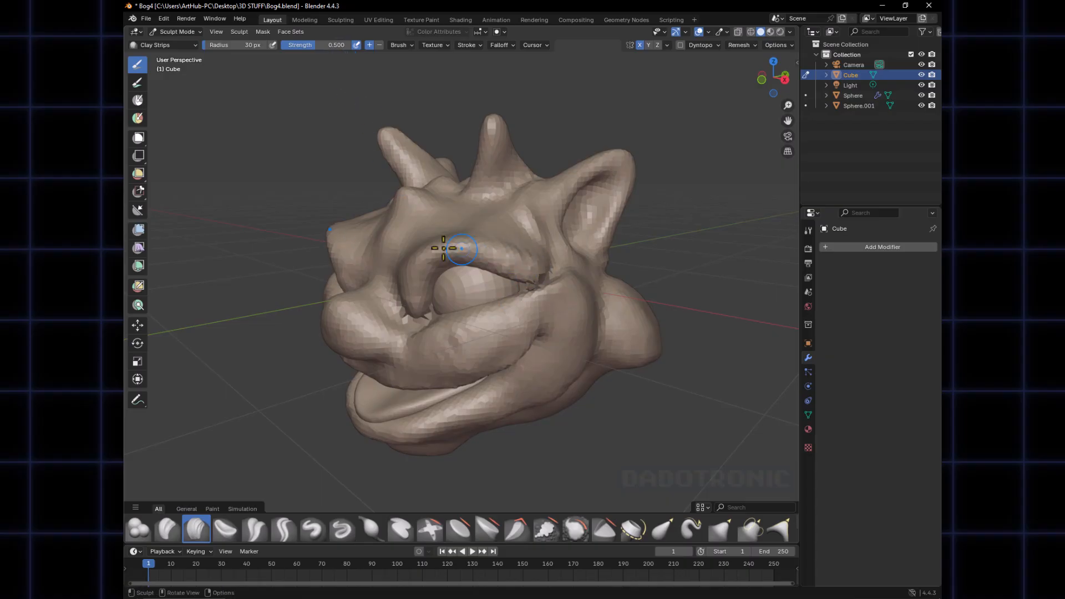
# Add short Clay Strips strokes along the lower lip and chin from the side and from below
pyautogui.moveTo(424, 330)
pyautogui.mouseDown(button='middle')
pyautogui.moveTo(468, 349)
pyautogui.moveTo(524, 344)
pyautogui.moveTo(507, 340)
pyautogui.moveTo(545, 299)
pyautogui.moveTo(518, 316)
pyautogui.moveTo(529, 372)
pyautogui.moveTo(503, 359)
pyautogui.mouseUp(button='middle')
pyautogui.moveTo(497, 336); pyautogui.dragTo(534, 357)
pyautogui.moveTo(545, 347); pyautogui.dragTo(547, 367, button='middle')
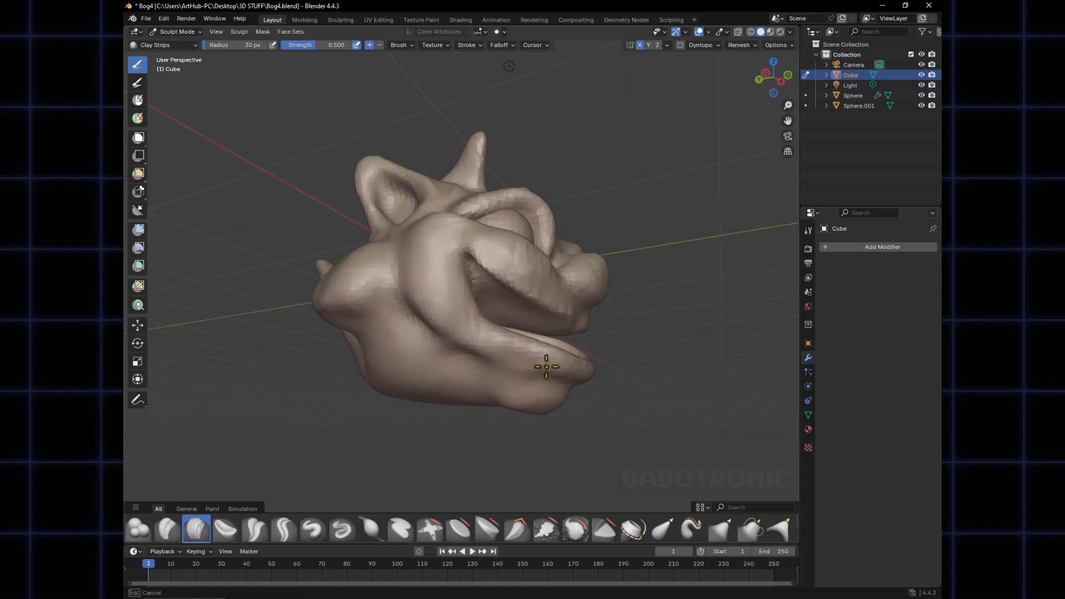
pyautogui.moveTo(533, 367)
pyautogui.mouseDown()
pyautogui.moveTo(528, 350)
pyautogui.moveTo(506, 345)
pyautogui.moveTo(489, 357)
pyautogui.moveTo(558, 369)
pyautogui.moveTo(555, 381)
pyautogui.mouseUp()
pyautogui.moveTo(554, 381); pyautogui.dragTo(543, 361, button='middle')
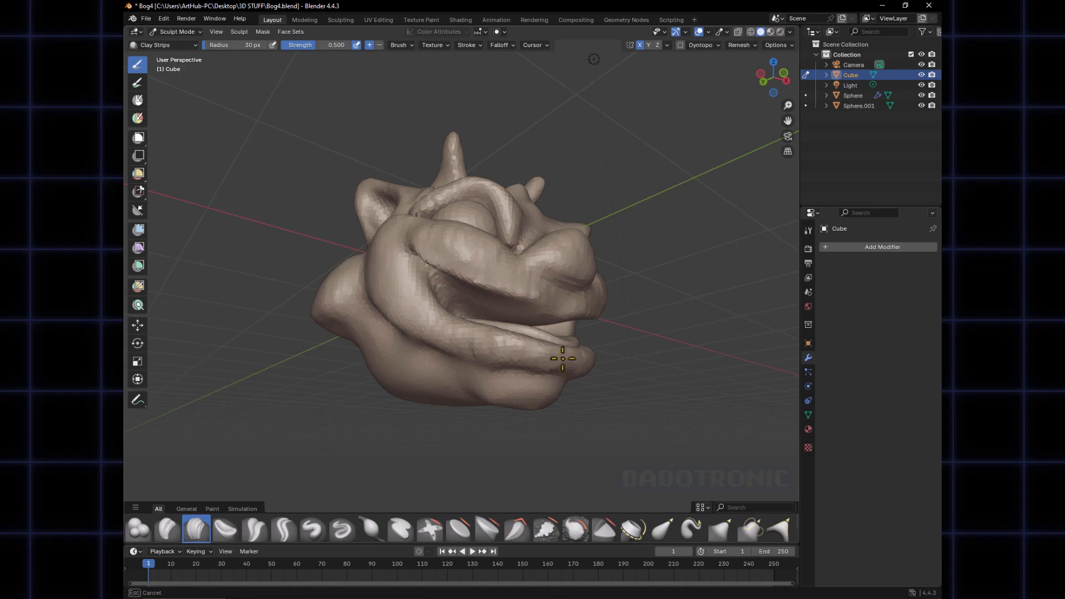
pyautogui.moveTo(563, 358); pyautogui.dragTo(558, 360)
pyautogui.moveTo(528, 369); pyautogui.dragTo(536, 362, button='middle')
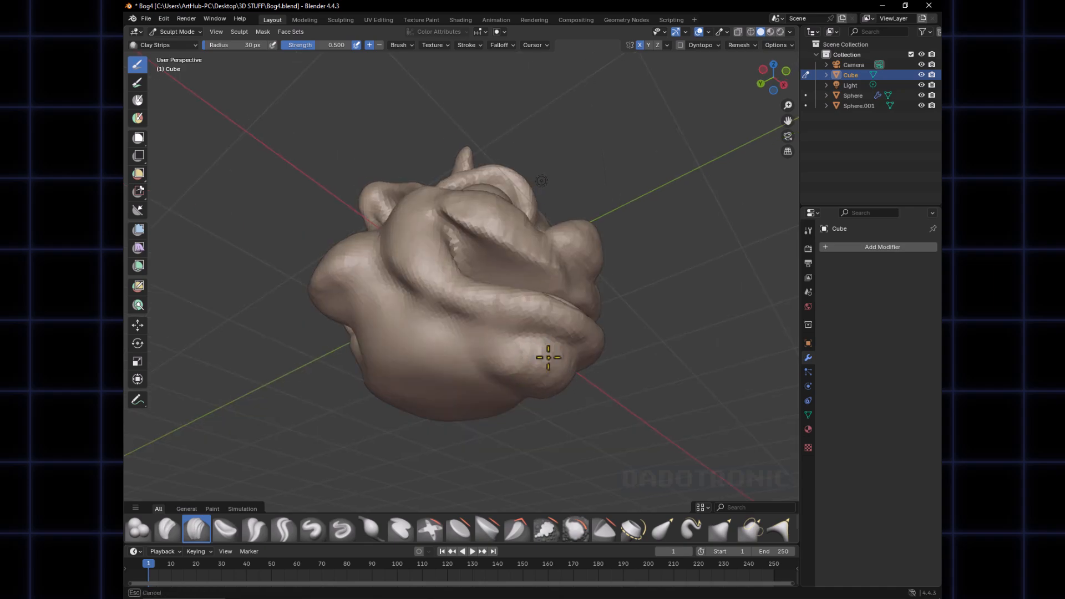
pyautogui.moveTo(565, 356)
pyautogui.mouseDown()
pyautogui.moveTo(531, 380)
pyautogui.moveTo(542, 352)
pyautogui.moveTo(551, 376)
pyautogui.moveTo(547, 349)
pyautogui.mouseUp()
# Smooth the front of the chin and add a short Clay Strips stroke to its side
pyautogui.moveTo(532, 344); pyautogui.dragTo(485, 350, button='middle')
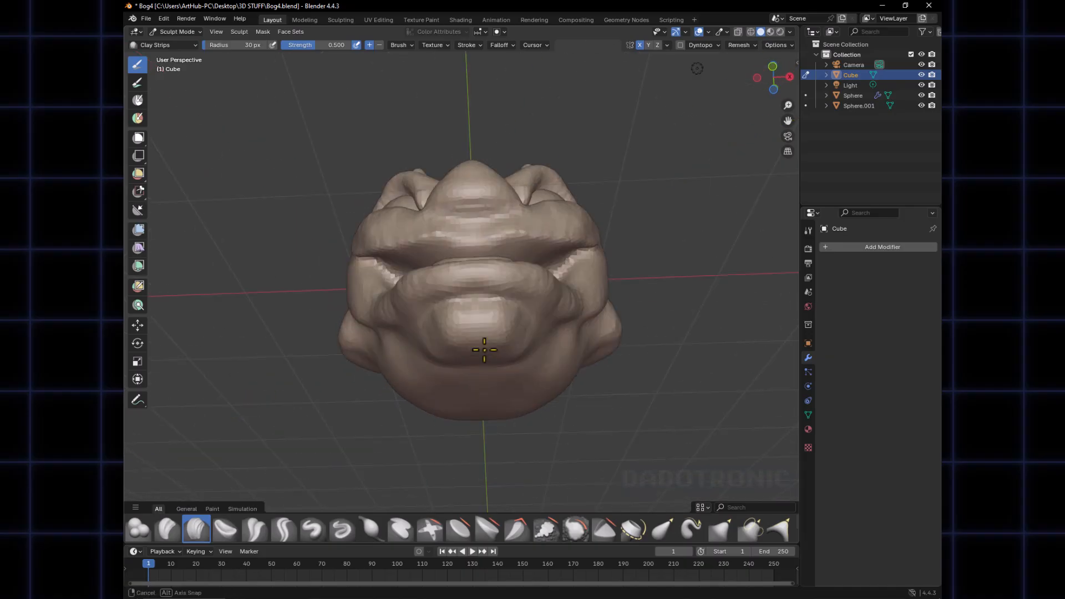
pyautogui.moveTo(448, 328)
pyautogui.keyDown('shift'); pyautogui.mouseDown()
pyautogui.moveTo(449, 340)
pyautogui.moveTo(478, 333)
pyautogui.mouseUp(); pyautogui.keyUp('shift')
pyautogui.moveTo(486, 332); pyautogui.dragTo(413, 375, button='middle')
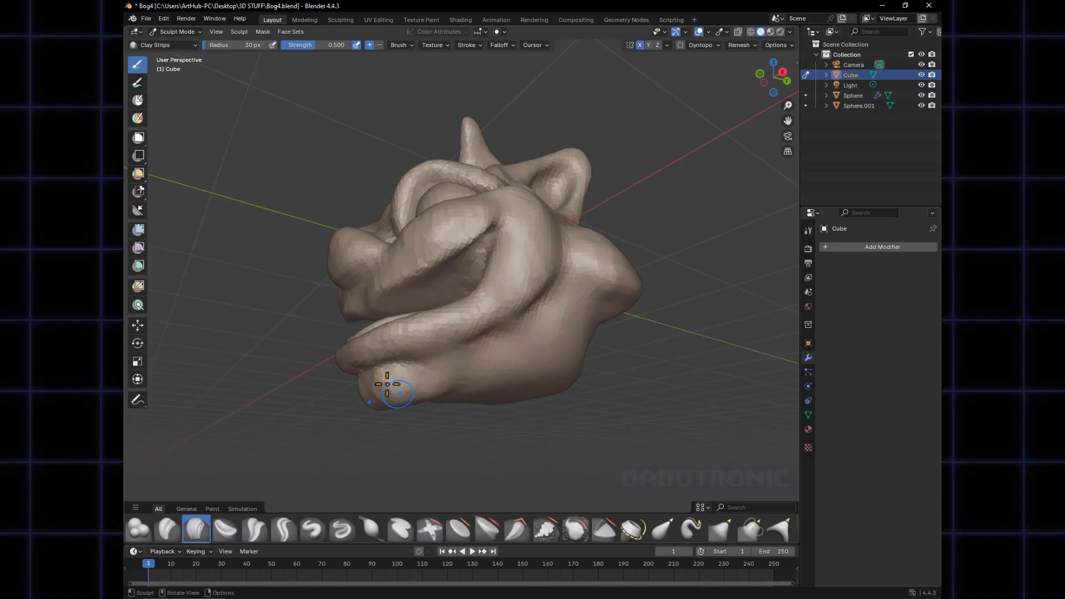
pyautogui.moveTo(387, 384)
pyautogui.mouseDown()
pyautogui.moveTo(369, 387)
pyautogui.moveTo(373, 396)
pyautogui.moveTo(368, 385)
pyautogui.mouseUp()
pyautogui.moveTo(392, 397)
pyautogui.mouseDown(button='middle')
pyautogui.moveTo(455, 371)
pyautogui.moveTo(492, 333)
pyautogui.moveTo(477, 369)
pyautogui.moveTo(447, 345)
pyautogui.mouseUp(button='middle')
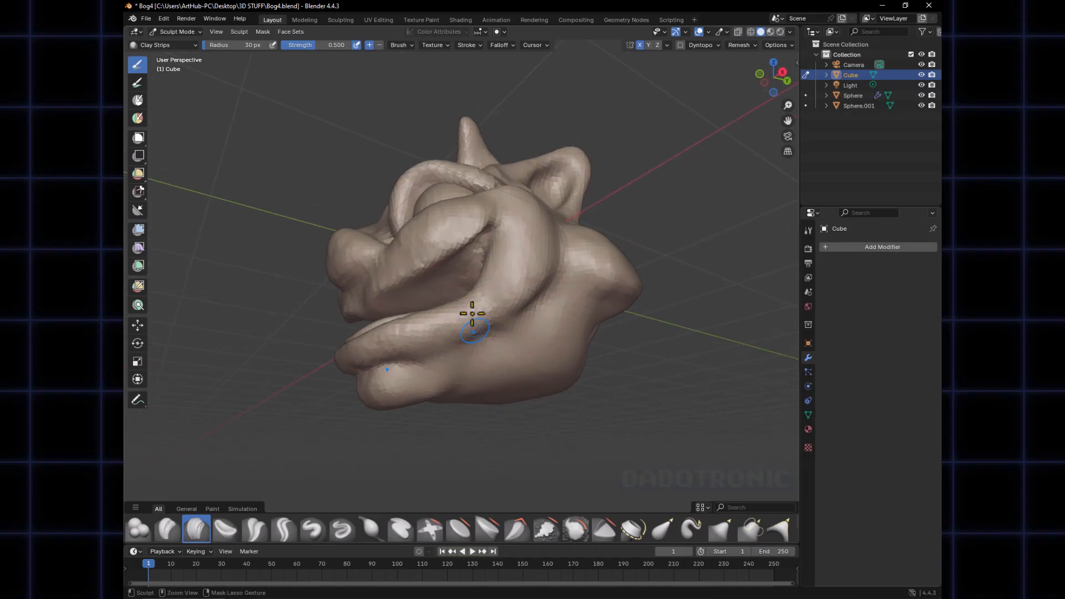
# Carve and smooth the fold running from the lower lip to the jaw below the mouth corner
pyautogui.keyDown('ctrl'); pyautogui.moveTo(503, 289); pyautogui.dragTo(527, 297); pyautogui.keyUp('ctrl')
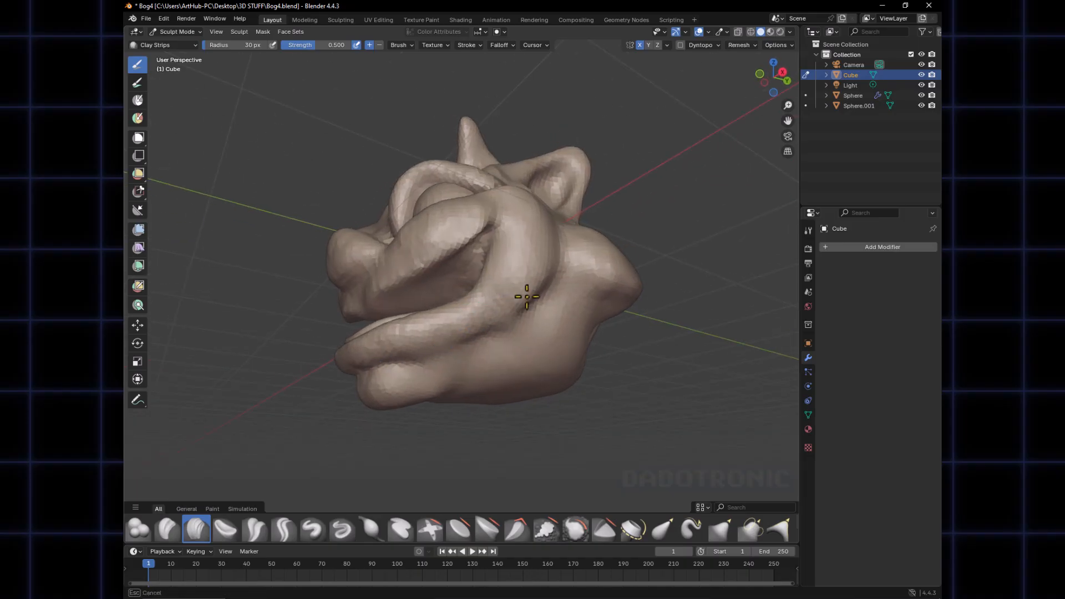
pyautogui.moveTo(502, 318)
pyautogui.keyDown('shift'); pyautogui.mouseDown(button='right')
pyautogui.moveTo(476, 309)
pyautogui.moveTo(456, 319)
pyautogui.moveTo(465, 333)
pyautogui.moveTo(504, 290)
pyautogui.moveTo(536, 298)
pyautogui.mouseUp(button='right'); pyautogui.keyUp('shift')
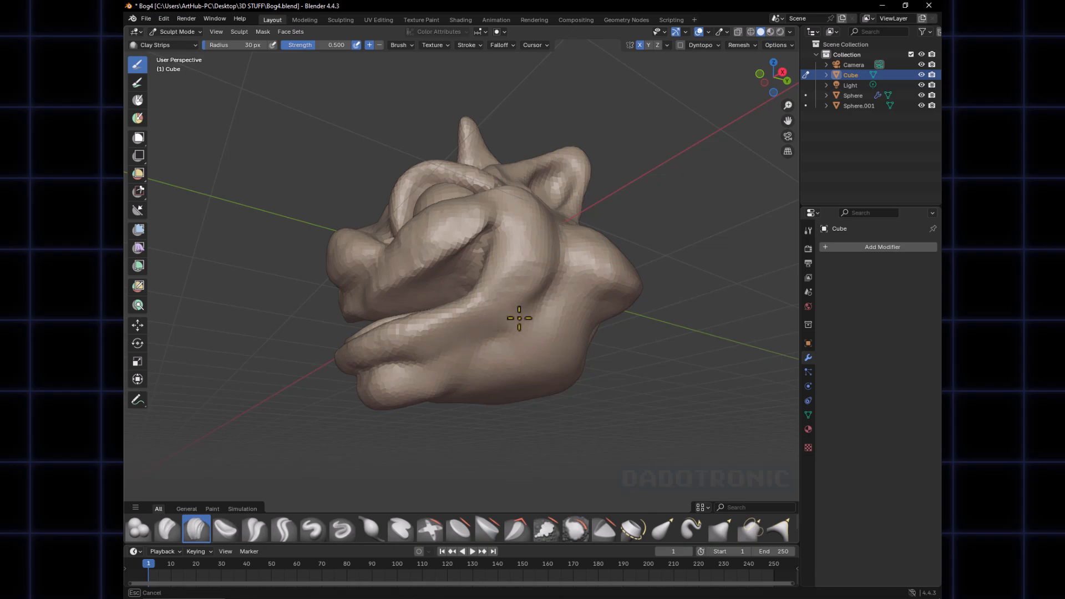
pyautogui.moveTo(500, 326); pyautogui.dragTo(477, 339, button='middle')
pyautogui.keyDown('shift'); pyautogui.moveTo(468, 362); pyautogui.dragTo(491, 328, button='right'); pyautogui.keyUp('shift')
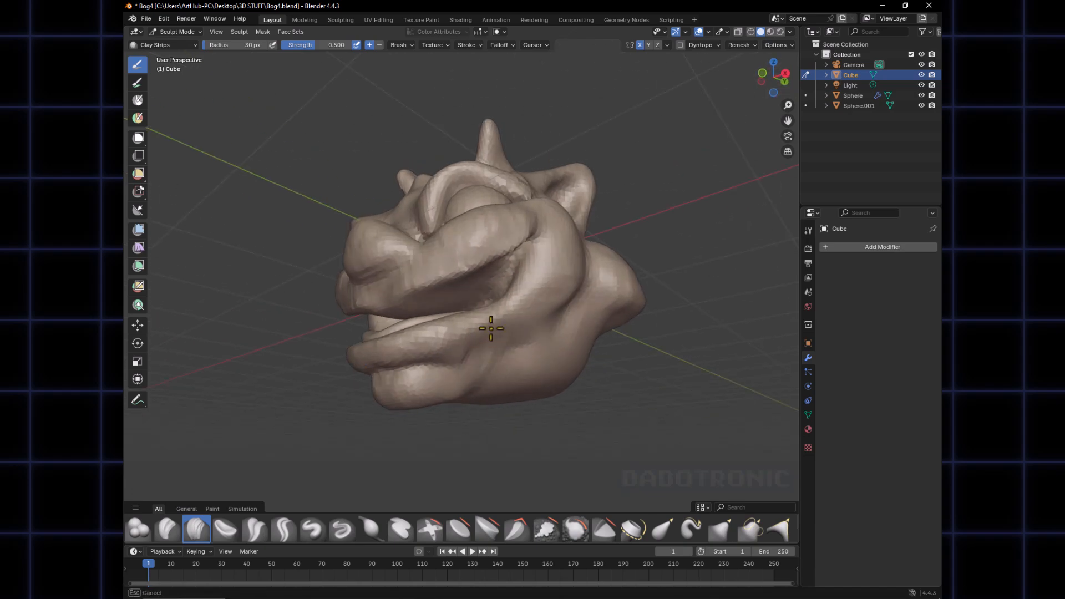
pyautogui.moveTo(545, 292)
pyautogui.keyDown('shift'); pyautogui.mouseDown(button='right')
pyautogui.moveTo(554, 280)
pyautogui.moveTo(494, 327)
pyautogui.moveTo(558, 304)
pyautogui.mouseUp(button='right'); pyautogui.keyUp('shift')
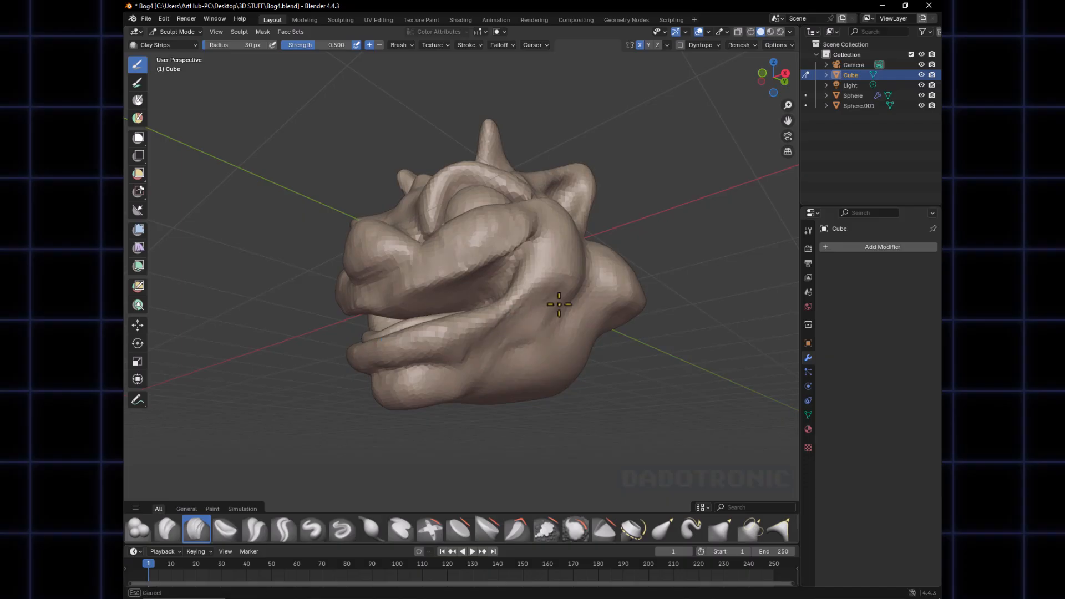
pyautogui.keyDown('shift'); pyautogui.moveTo(465, 354); pyautogui.dragTo(522, 338, button='right'); pyautogui.keyUp('shift')
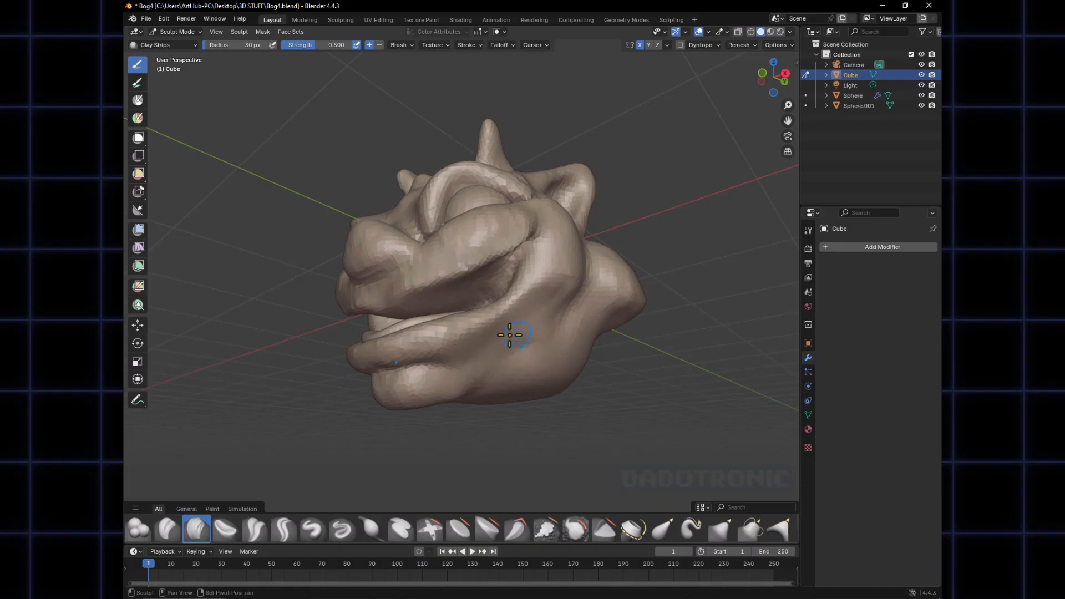
pyautogui.moveTo(516, 333); pyautogui.dragTo(432, 347, button='middle')
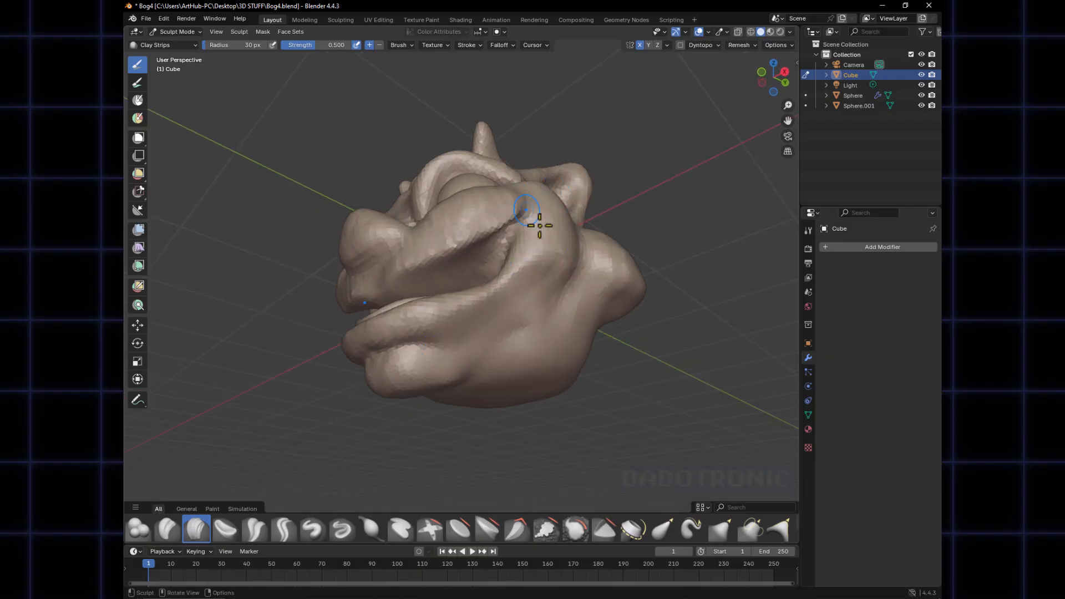
# Shape the round bulge below the ear with short Clay Strips strokes from the side and back
pyautogui.moveTo(526, 210)
pyautogui.mouseDown(button='middle')
pyautogui.moveTo(559, 335)
pyautogui.moveTo(549, 325)
pyautogui.moveTo(492, 381)
pyautogui.moveTo(543, 320)
pyautogui.moveTo(520, 369)
pyautogui.moveTo(507, 350)
pyautogui.mouseUp(button='middle')
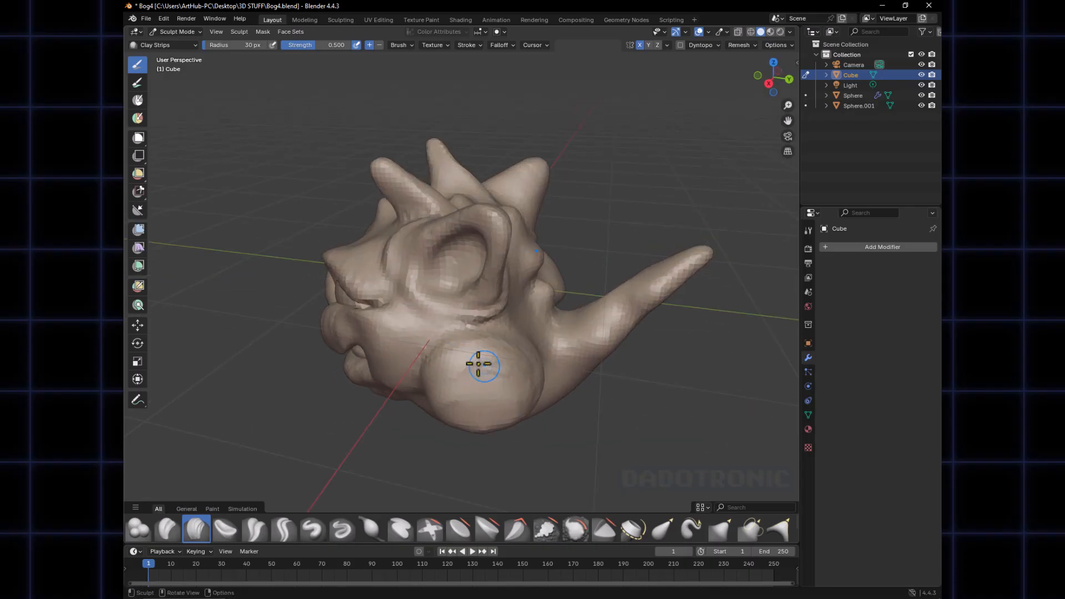
pyautogui.moveTo(472, 364)
pyautogui.mouseDown()
pyautogui.moveTo(494, 370)
pyautogui.moveTo(500, 396)
pyautogui.moveTo(429, 381)
pyautogui.moveTo(478, 384)
pyautogui.mouseUp()
pyautogui.moveTo(507, 378); pyautogui.dragTo(461, 379, button='middle')
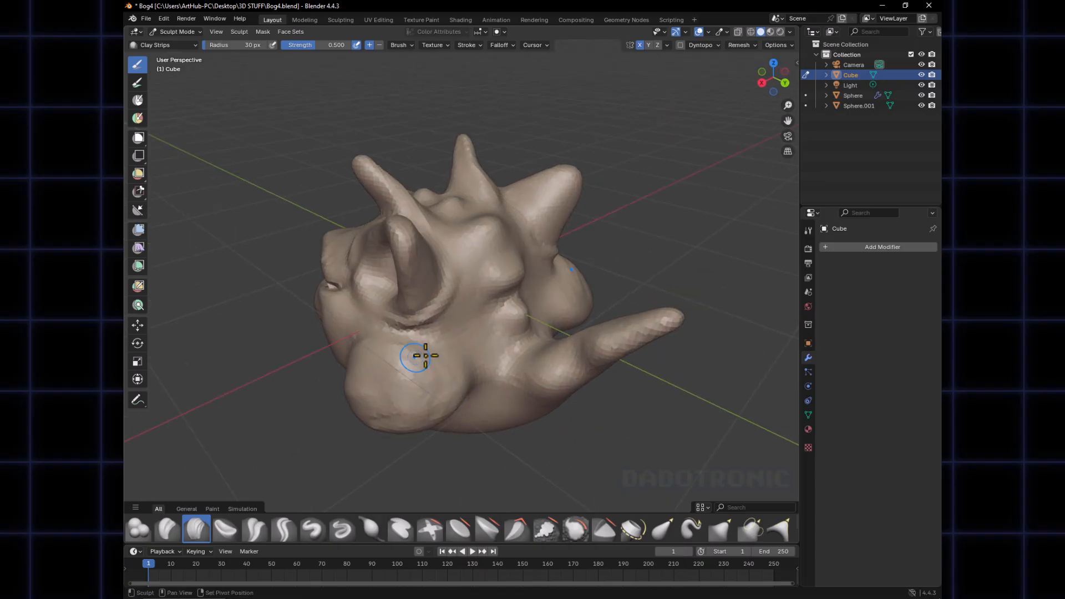
pyautogui.moveTo(407, 371); pyautogui.dragTo(369, 409)
pyautogui.moveTo(388, 399); pyautogui.dragTo(535, 357, button='middle')
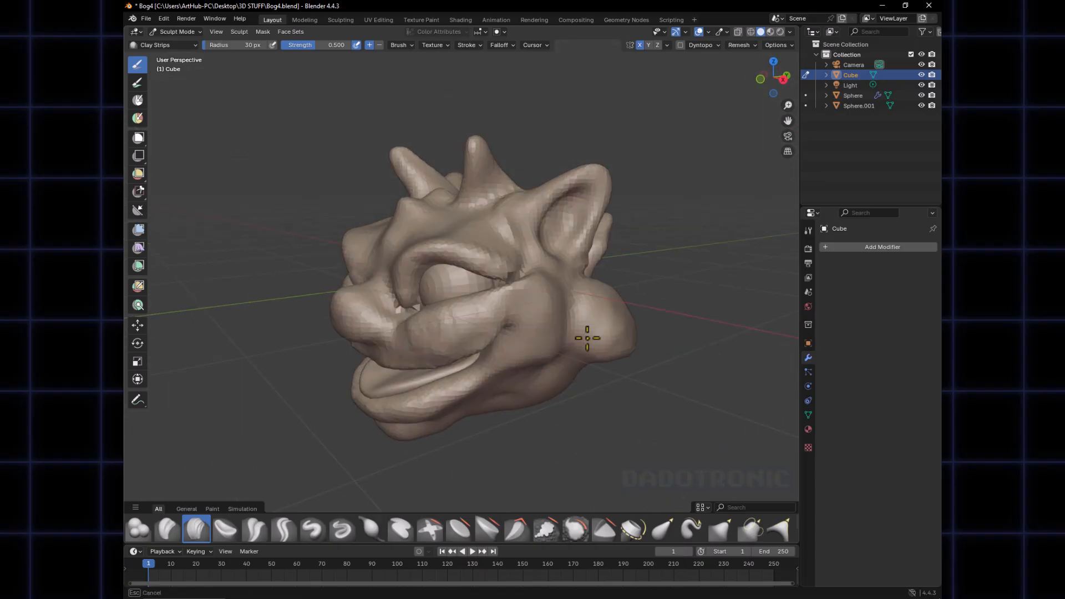
# Set the brush radius to 26 px and carve a vertical groove between the cheek and the bulge below the ear
pyautogui.moveTo(585, 333)
pyautogui.mouseDown(button='middle')
pyautogui.moveTo(544, 326)
pyautogui.moveTo(496, 283)
pyautogui.mouseUp(button='middle')
pyautogui.press('f')
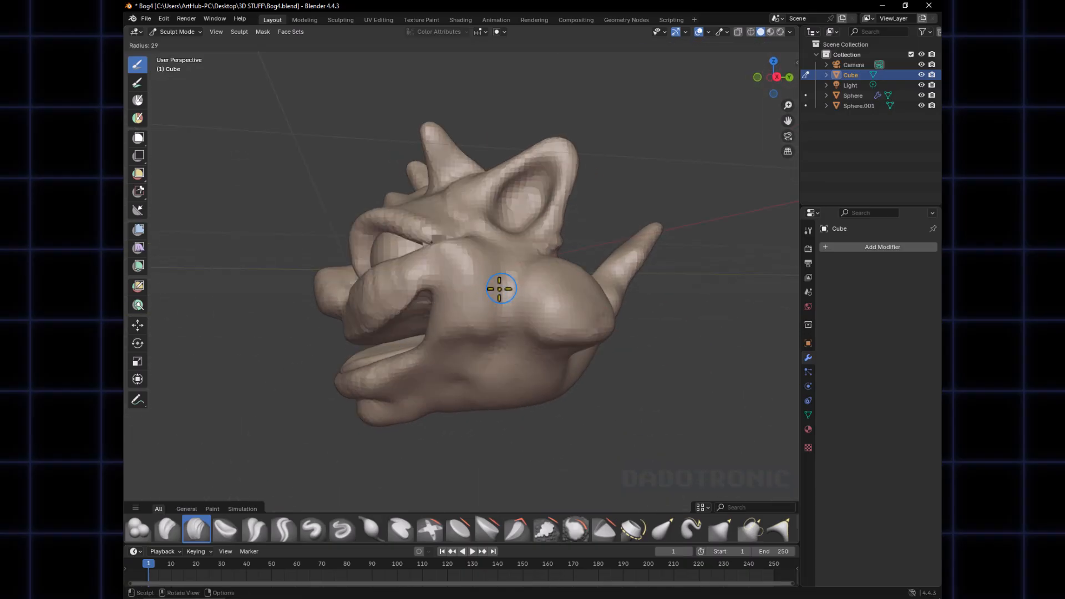
pyautogui.click(499, 288)
pyautogui.keyDown('ctrl'); pyautogui.moveTo(509, 261); pyautogui.dragTo(503, 334); pyautogui.keyUp('ctrl')
pyautogui.keyDown('ctrl'); pyautogui.moveTo(516, 270); pyautogui.dragTo(504, 330); pyautogui.keyUp('ctrl')
pyautogui.keyDown('ctrl'); pyautogui.moveTo(513, 267); pyautogui.dragTo(501, 332); pyautogui.keyUp('ctrl')
# Smooth the cheek fold behind the mouth corner and carve its lower end with a short inverted stroke
pyautogui.moveTo(491, 339)
pyautogui.mouseDown(button='middle')
pyautogui.moveTo(416, 333)
pyautogui.moveTo(468, 265)
pyautogui.mouseUp(button='middle')
pyautogui.keyDown('shift'); pyautogui.moveTo(467, 264); pyautogui.dragTo(462, 342); pyautogui.keyUp('shift')
pyautogui.moveTo(459, 359); pyautogui.dragTo(481, 311, button='middle')
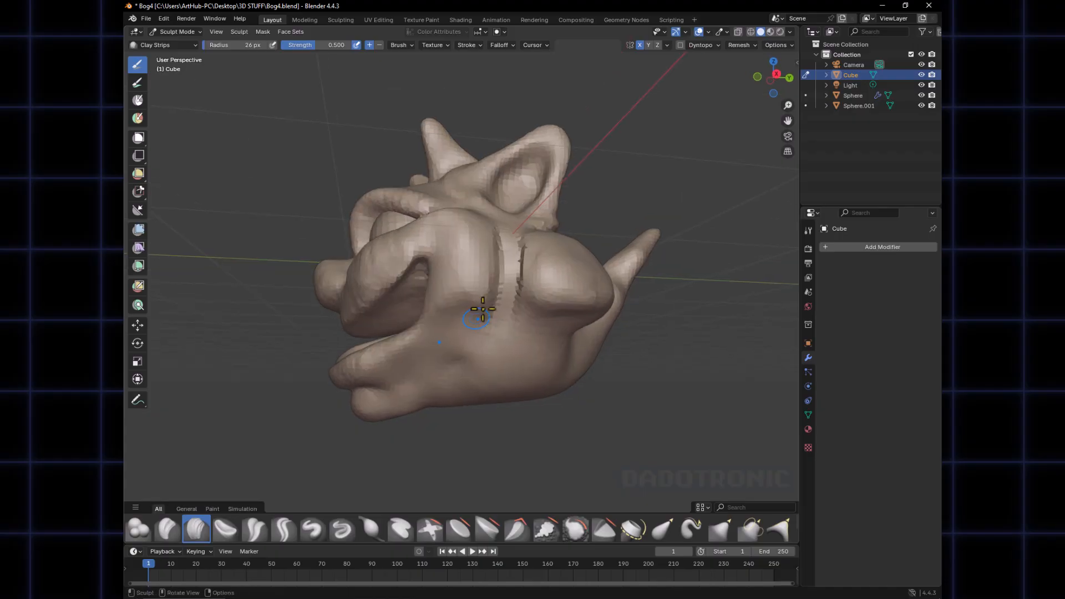
pyautogui.keyDown('ctrl'); pyautogui.moveTo(482, 306); pyautogui.dragTo(469, 321); pyautogui.keyUp('ctrl')
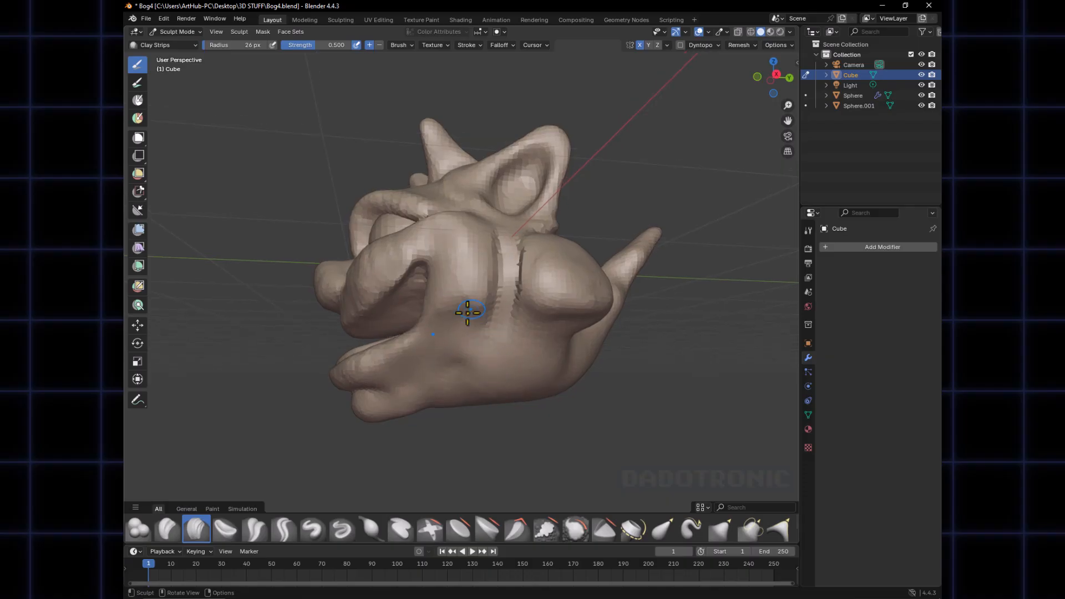
pyautogui.moveTo(468, 306); pyautogui.dragTo(465, 341, button='middle')
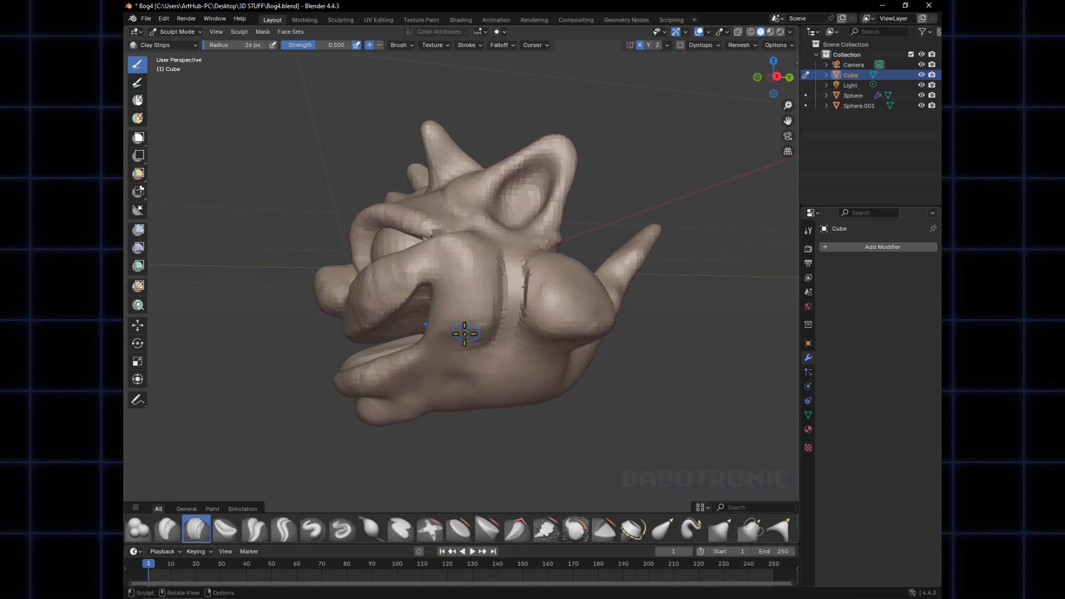
# Build up the lower end of the cheek fold above the jaw with Clay Strips strokes, extending into the groove behind it
pyautogui.moveTo(457, 350); pyautogui.dragTo(471, 358)
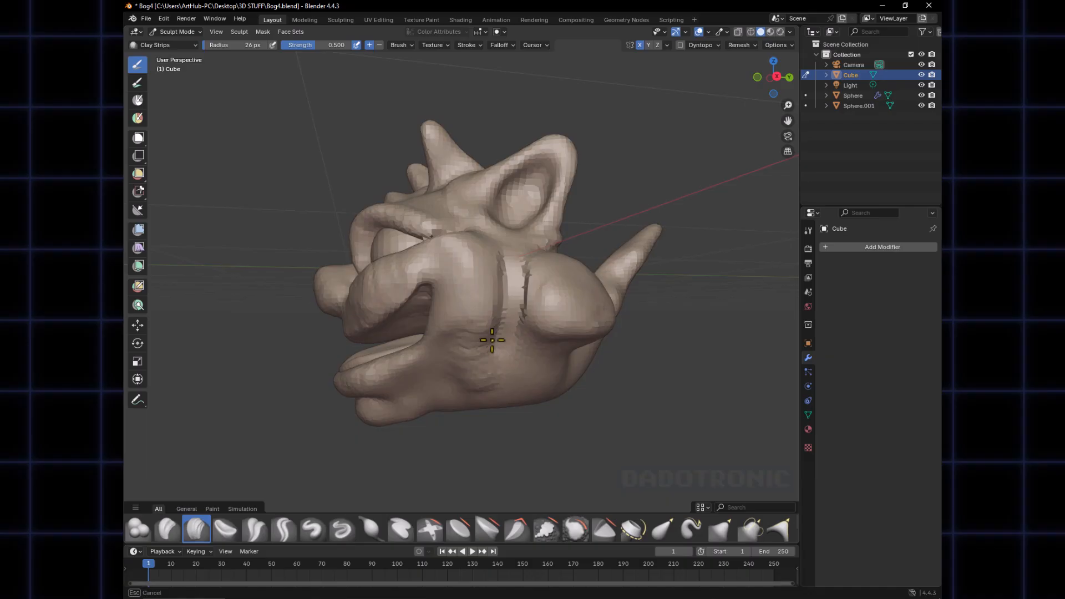
pyautogui.moveTo(488, 348); pyautogui.dragTo(504, 332)
pyautogui.moveTo(461, 342); pyautogui.dragTo(480, 344)
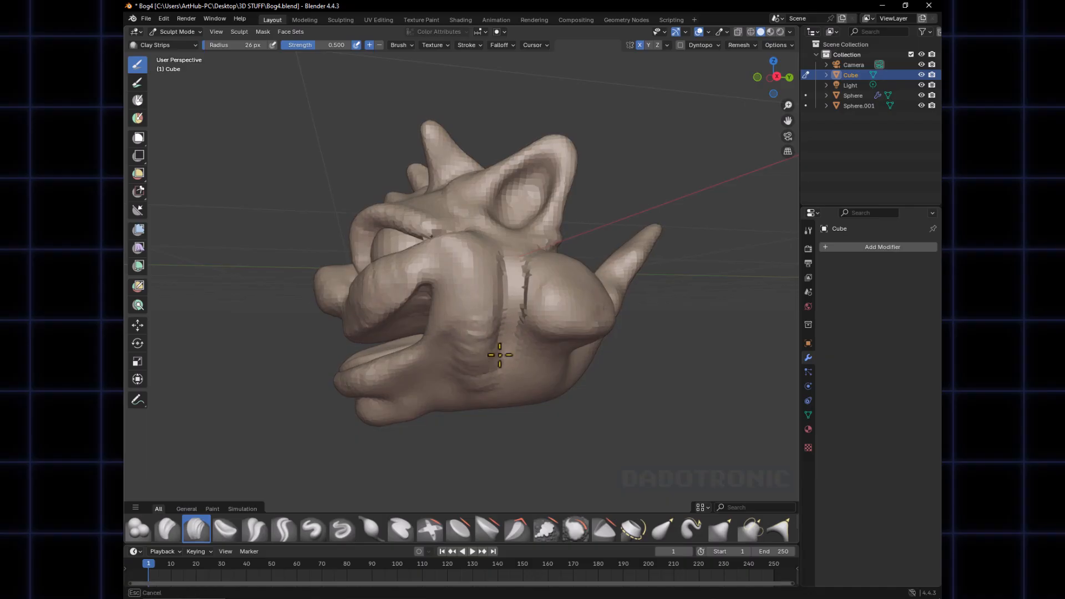
pyautogui.moveTo(500, 355)
pyautogui.mouseDown(button='middle')
pyautogui.moveTo(583, 328)
pyautogui.moveTo(527, 317)
pyautogui.mouseUp(button='middle')
pyautogui.moveTo(502, 357)
pyautogui.keyDown('shift'); pyautogui.mouseDown(button='right')
pyautogui.moveTo(497, 340)
pyautogui.moveTo(525, 294)
pyautogui.moveTo(487, 360)
pyautogui.mouseUp(button='right'); pyautogui.keyUp('shift')
pyautogui.moveTo(530, 289); pyautogui.dragTo(517, 336)
pyautogui.moveTo(514, 338); pyautogui.dragTo(449, 356, button='middle')
pyautogui.moveTo(448, 355)
pyautogui.mouseDown()
pyautogui.moveTo(426, 280)
pyautogui.moveTo(437, 366)
pyautogui.mouseUp()
# Smooth the new clay where the cheek fold meets the lower lip and jaw
pyautogui.moveTo(428, 281)
pyautogui.mouseDown(button='middle')
pyautogui.moveTo(504, 301)
pyautogui.moveTo(507, 357)
pyautogui.moveTo(499, 342)
pyautogui.mouseUp(button='middle')
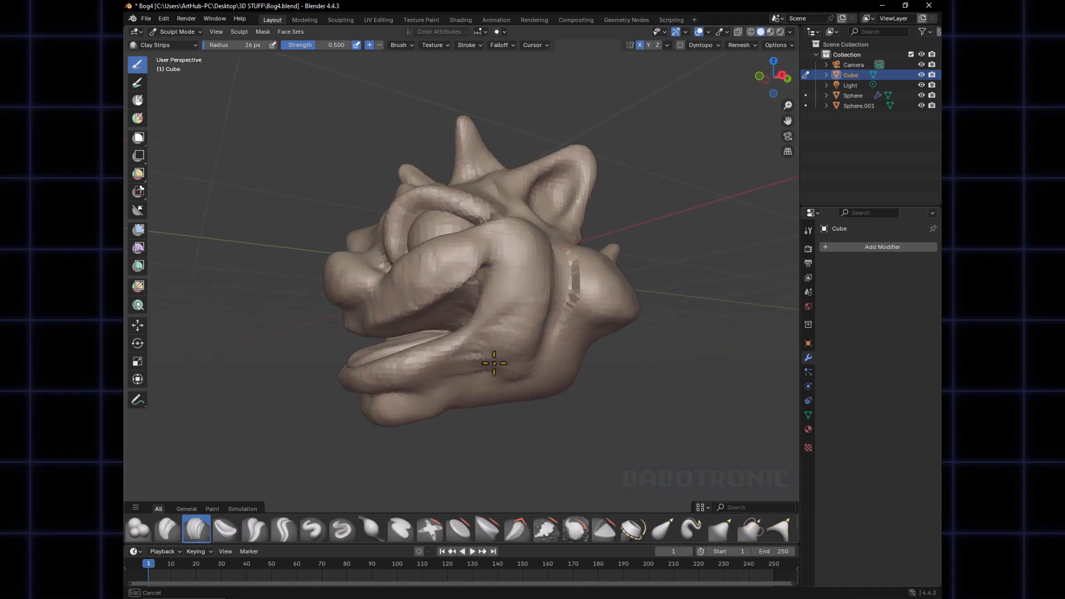
pyautogui.keyDown('shift'); pyautogui.moveTo(494, 363); pyautogui.dragTo(470, 354, button='right'); pyautogui.keyUp('shift')
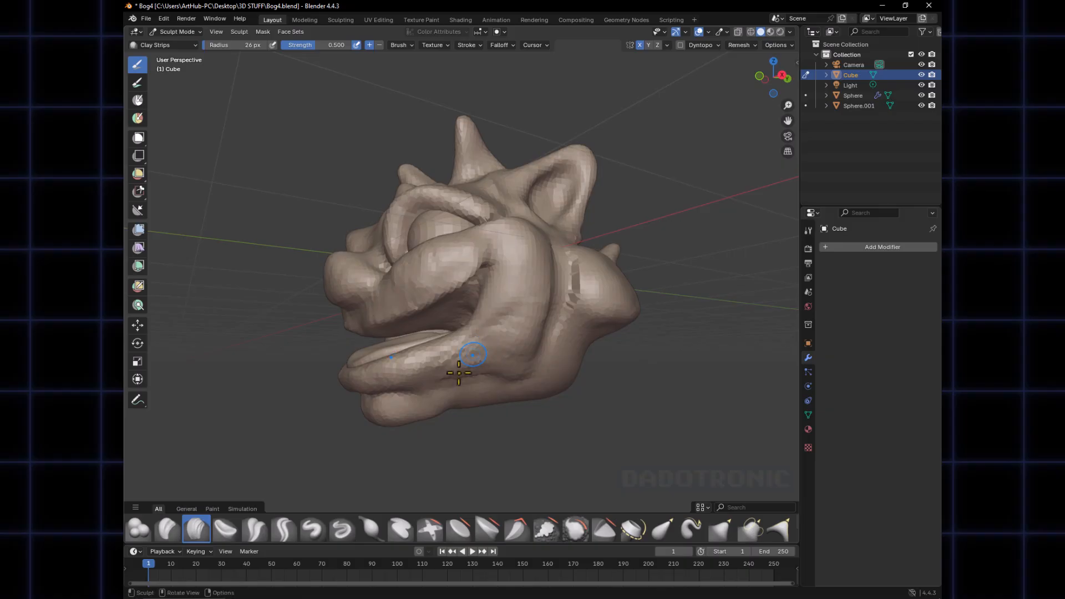
pyautogui.moveTo(482, 362)
pyautogui.keyDown('shift'); pyautogui.mouseDown()
pyautogui.moveTo(524, 312)
pyautogui.moveTo(438, 371)
pyautogui.moveTo(471, 379)
pyautogui.mouseUp(); pyautogui.keyUp('shift')
pyautogui.moveTo(478, 380)
pyautogui.keyDown('shift'); pyautogui.mouseDown()
pyautogui.moveTo(513, 331)
pyautogui.moveTo(476, 361)
pyautogui.mouseUp(); pyautogui.keyUp('shift')
pyautogui.moveTo(476, 362); pyautogui.dragTo(423, 351, button='middle')
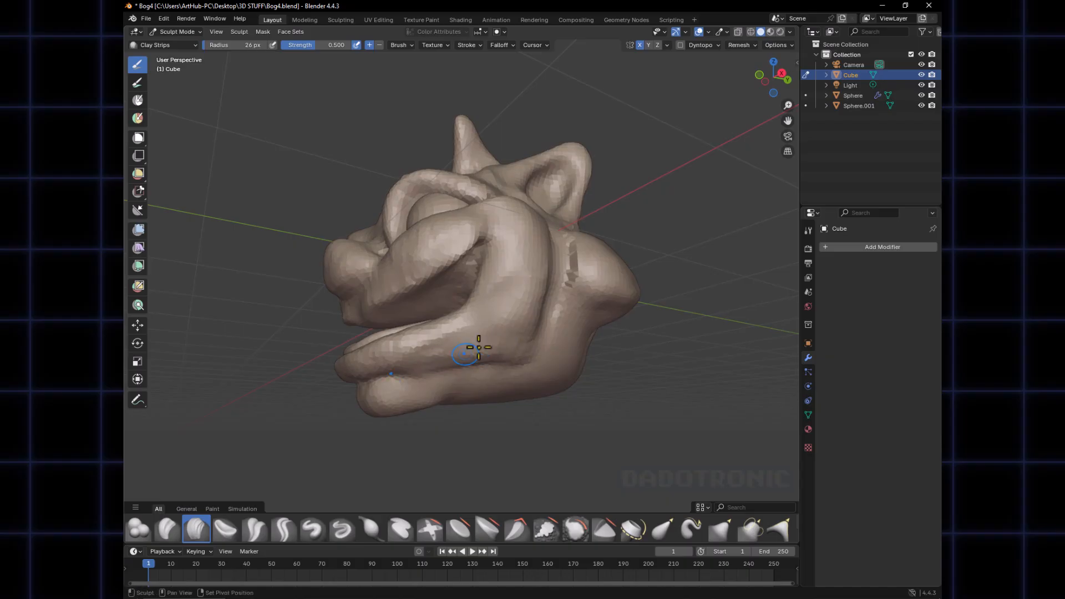
# Fill and soften the groove between the cheek and the bulge below the ear with Clay Strips strokes
pyautogui.moveTo(408, 376)
pyautogui.mouseDown(button='middle')
pyautogui.moveTo(511, 358)
pyautogui.moveTo(501, 340)
pyautogui.moveTo(516, 295)
pyautogui.moveTo(539, 307)
pyautogui.mouseUp(button='middle')
pyautogui.moveTo(538, 307)
pyautogui.mouseDown()
pyautogui.moveTo(525, 301)
pyautogui.moveTo(505, 341)
pyautogui.mouseUp()
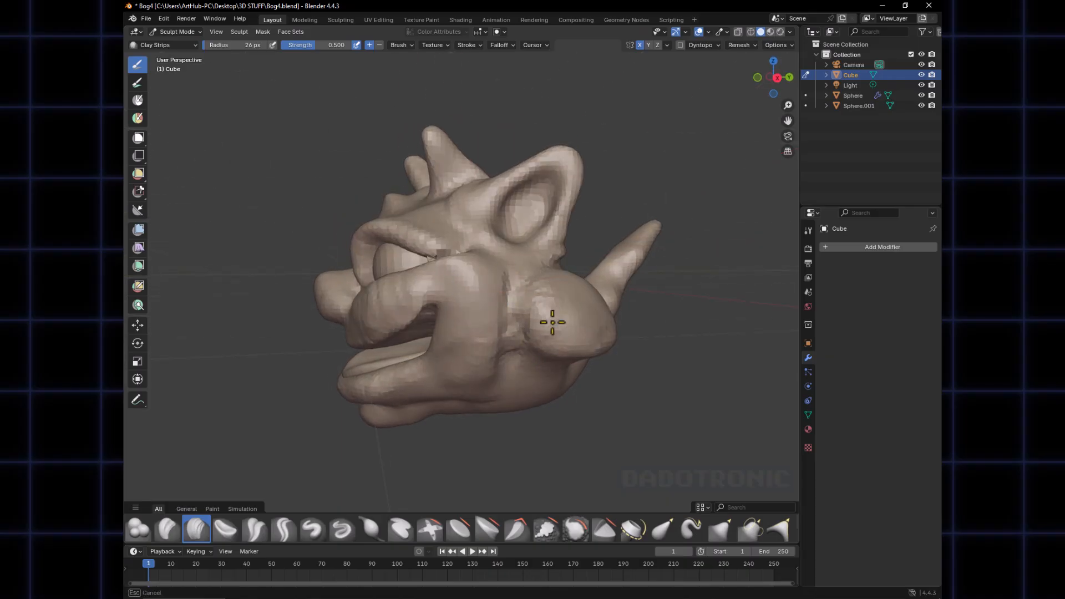
pyautogui.moveTo(552, 323)
pyautogui.mouseDown(button='middle')
pyautogui.moveTo(518, 297)
pyautogui.moveTo(525, 290)
pyautogui.moveTo(507, 338)
pyautogui.moveTo(481, 317)
pyautogui.mouseUp(button='middle')
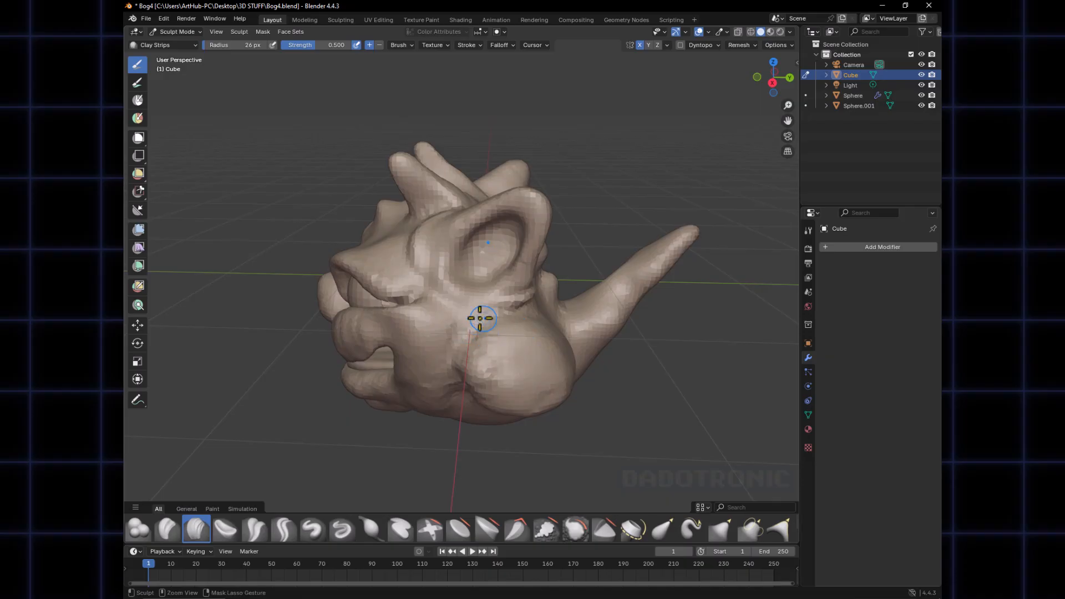
pyautogui.moveTo(480, 318)
pyautogui.mouseDown()
pyautogui.moveTo(466, 319)
pyautogui.moveTo(483, 340)
pyautogui.moveTo(468, 328)
pyautogui.moveTo(468, 348)
pyautogui.moveTo(480, 357)
pyautogui.mouseUp()
pyautogui.moveTo(480, 357)
pyautogui.mouseDown(button='middle')
pyautogui.moveTo(503, 326)
pyautogui.moveTo(475, 300)
pyautogui.mouseUp(button='middle')
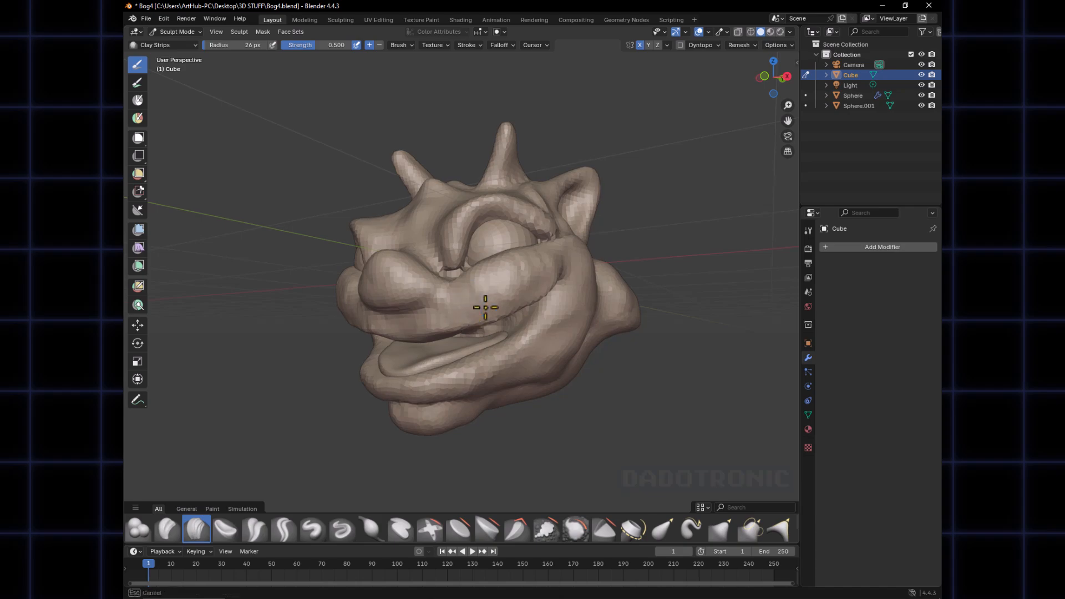
# Add a short Clay Strips stroke to the upper lip below the nose and inspect the head from several angles
pyautogui.moveTo(419, 329); pyautogui.dragTo(405, 328)
pyautogui.moveTo(405, 328); pyautogui.dragTo(470, 297, button='middle')
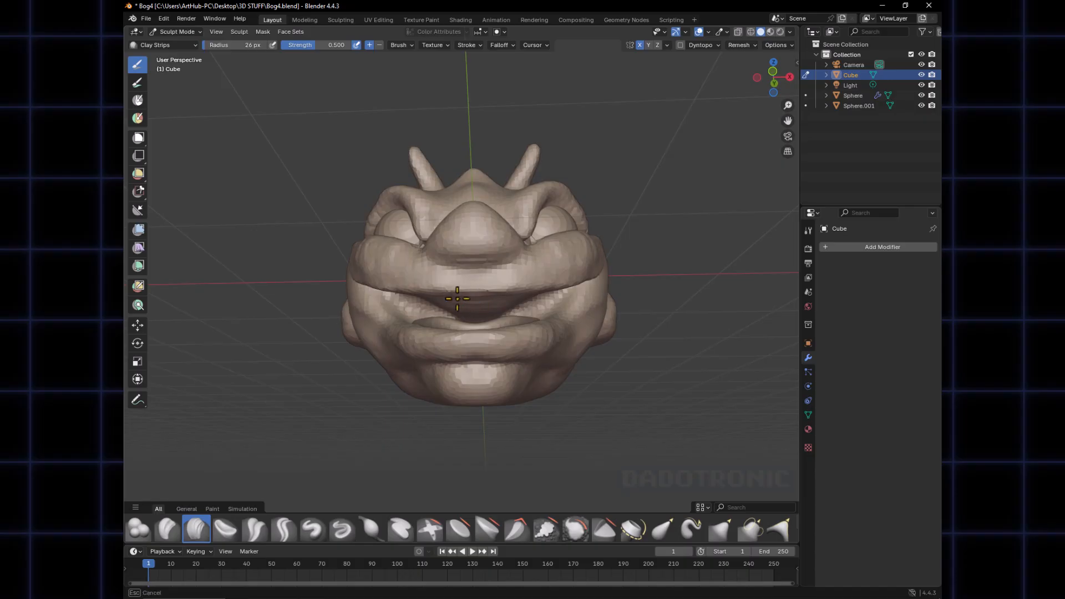
pyautogui.moveTo(511, 293)
pyautogui.mouseDown(button='middle')
pyautogui.moveTo(454, 310)
pyautogui.moveTo(470, 301)
pyautogui.moveTo(490, 312)
pyautogui.moveTo(519, 304)
pyautogui.moveTo(435, 307)
pyautogui.mouseUp(button='middle')
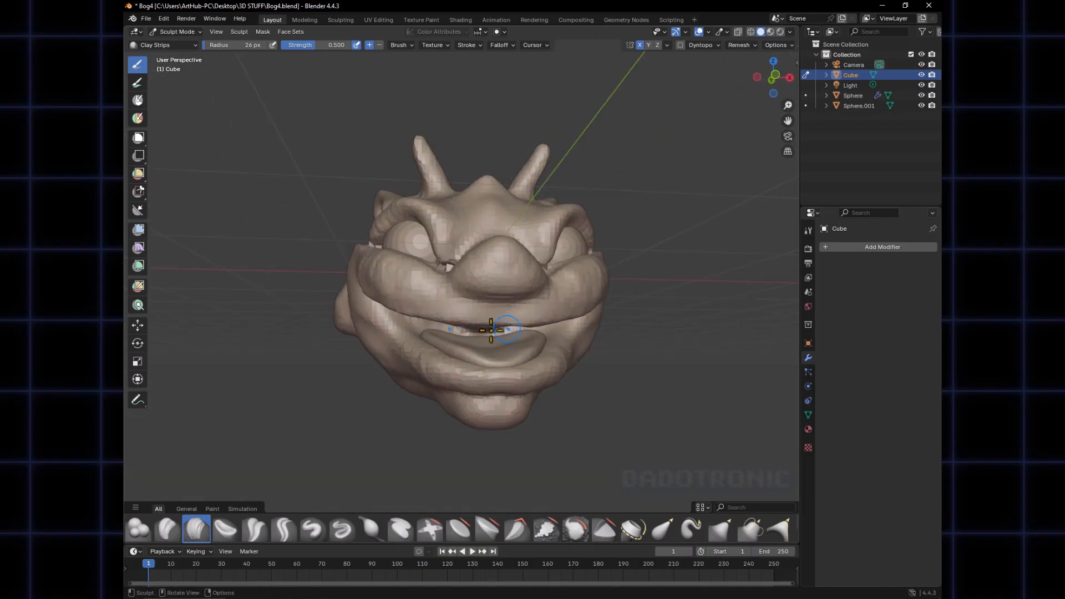
pyautogui.moveTo(491, 330)
pyautogui.mouseDown(button='middle')
pyautogui.moveTo(452, 326)
pyautogui.moveTo(591, 303)
pyautogui.moveTo(575, 289)
pyautogui.moveTo(590, 290)
pyautogui.moveTo(429, 344)
pyautogui.moveTo(516, 316)
pyautogui.moveTo(571, 350)
pyautogui.moveTo(561, 316)
pyautogui.moveTo(511, 250)
pyautogui.moveTo(587, 257)
pyautogui.moveTo(613, 199)
pyautogui.moveTo(488, 225)
pyautogui.moveTo(511, 202)
pyautogui.moveTo(547, 217)
pyautogui.moveTo(542, 237)
pyautogui.moveTo(556, 276)
pyautogui.moveTo(544, 316)
pyautogui.moveTo(506, 313)
pyautogui.moveTo(466, 333)
pyautogui.moveTo(465, 290)
pyautogui.mouseUp(button='middle')
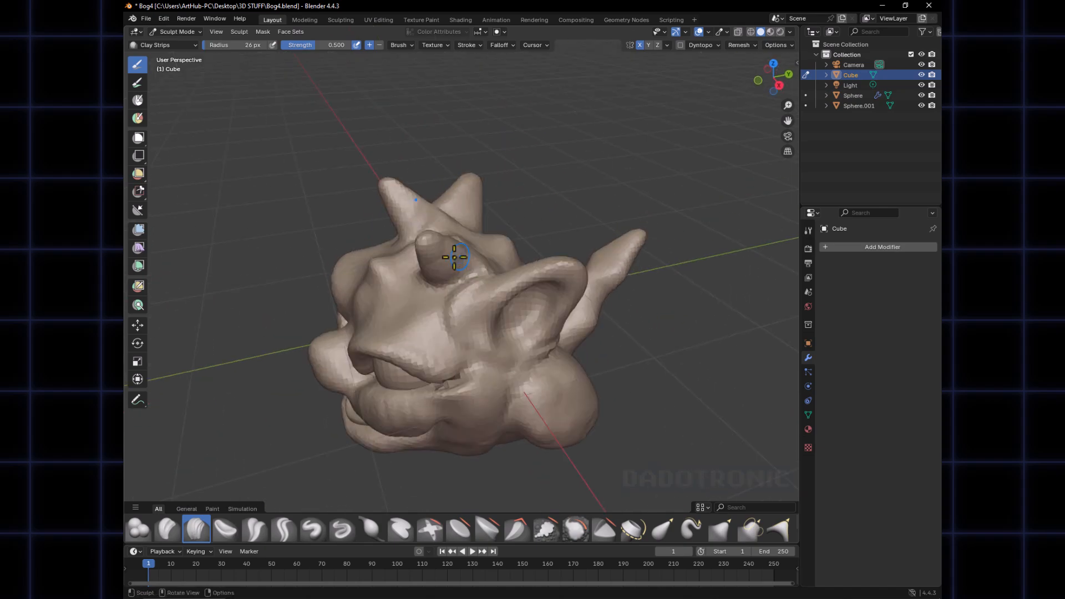
# Add short Clay Strips strokes around the bases of the horns on top of the head
pyautogui.moveTo(445, 261); pyautogui.dragTo(435, 261)
pyautogui.moveTo(435, 261)
pyautogui.mouseDown(button='middle')
pyautogui.moveTo(551, 180)
pyautogui.moveTo(549, 198)
pyautogui.mouseUp(button='middle')
pyautogui.moveTo(550, 197); pyautogui.dragTo(538, 210)
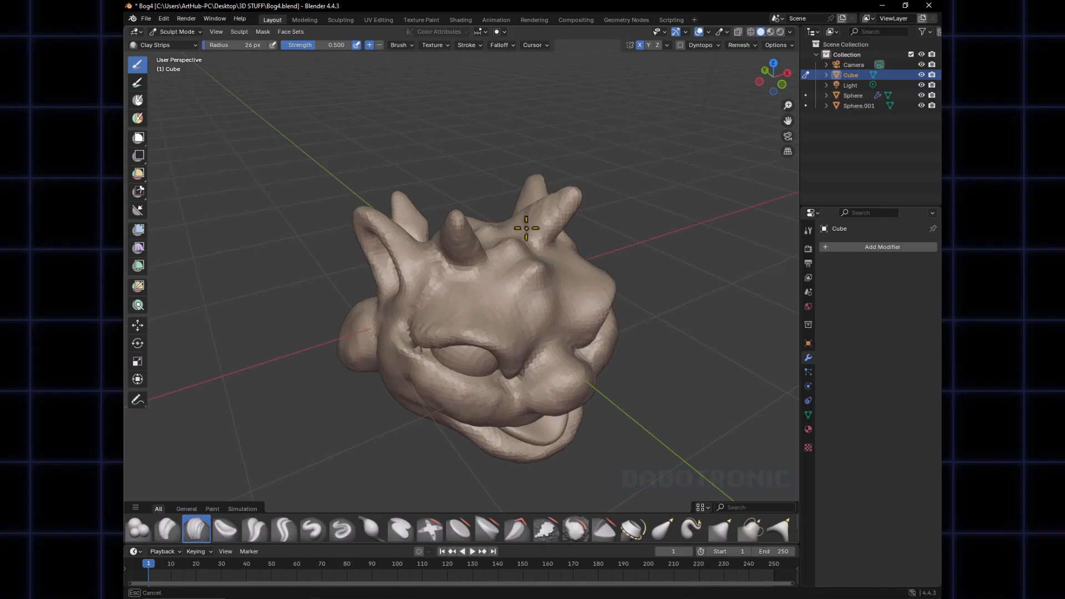
pyautogui.moveTo(526, 228)
pyautogui.mouseDown(button='middle')
pyautogui.moveTo(492, 172)
pyautogui.moveTo(535, 214)
pyautogui.moveTo(524, 186)
pyautogui.moveTo(529, 199)
pyautogui.moveTo(355, 214)
pyautogui.moveTo(388, 224)
pyautogui.moveTo(388, 190)
pyautogui.moveTo(397, 215)
pyautogui.moveTo(461, 208)
pyautogui.moveTo(544, 219)
pyautogui.moveTo(534, 309)
pyautogui.mouseUp(button='middle')
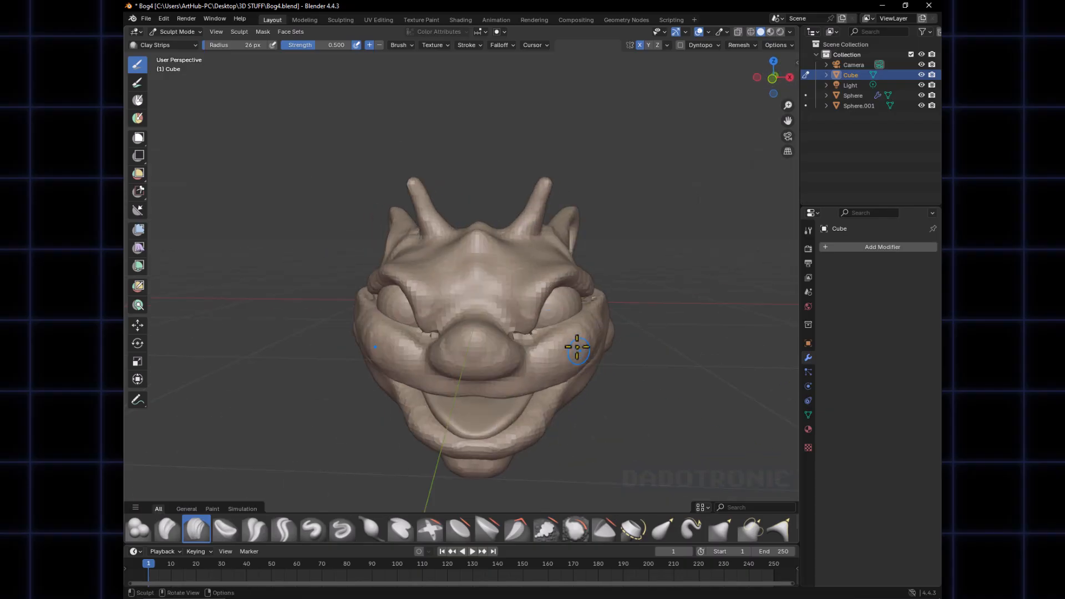
# Set the viewport's focal length to 120 mm and reframe the whole head
pyautogui.moveTo(577, 347)
pyautogui.mouseDown(button='middle')
pyautogui.moveTo(521, 352)
pyautogui.moveTo(537, 365)
pyautogui.mouseUp(button='middle')
pyautogui.scroll(5, 533, 333)
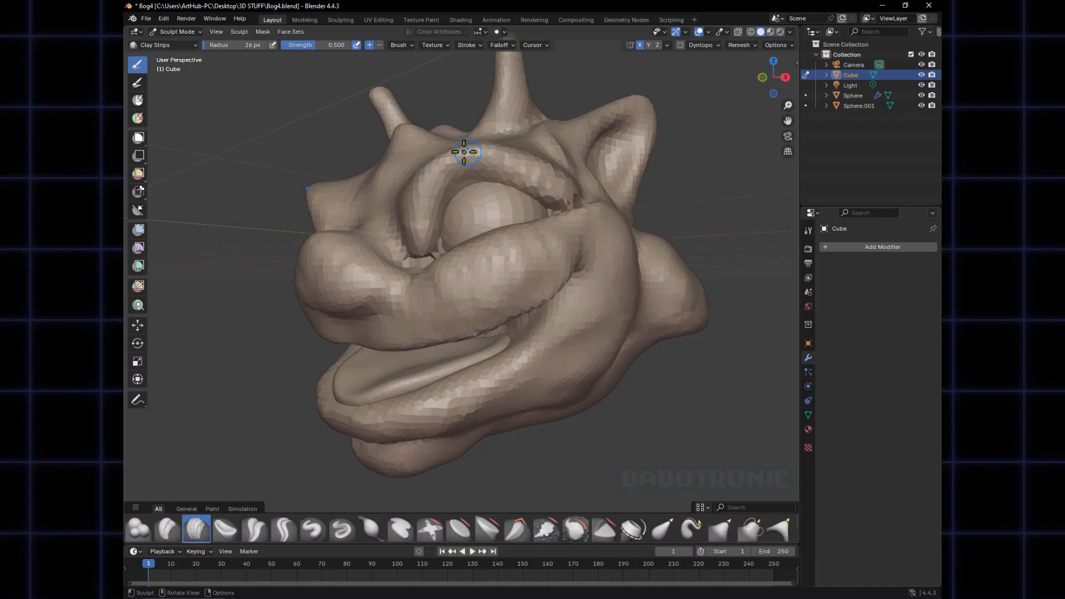
pyautogui.moveTo(481, 408)
pyautogui.mouseDown(button='middle')
pyautogui.moveTo(514, 376)
pyautogui.moveTo(506, 395)
pyautogui.moveTo(548, 391)
pyautogui.moveTo(532, 401)
pyautogui.mouseUp(button='middle')
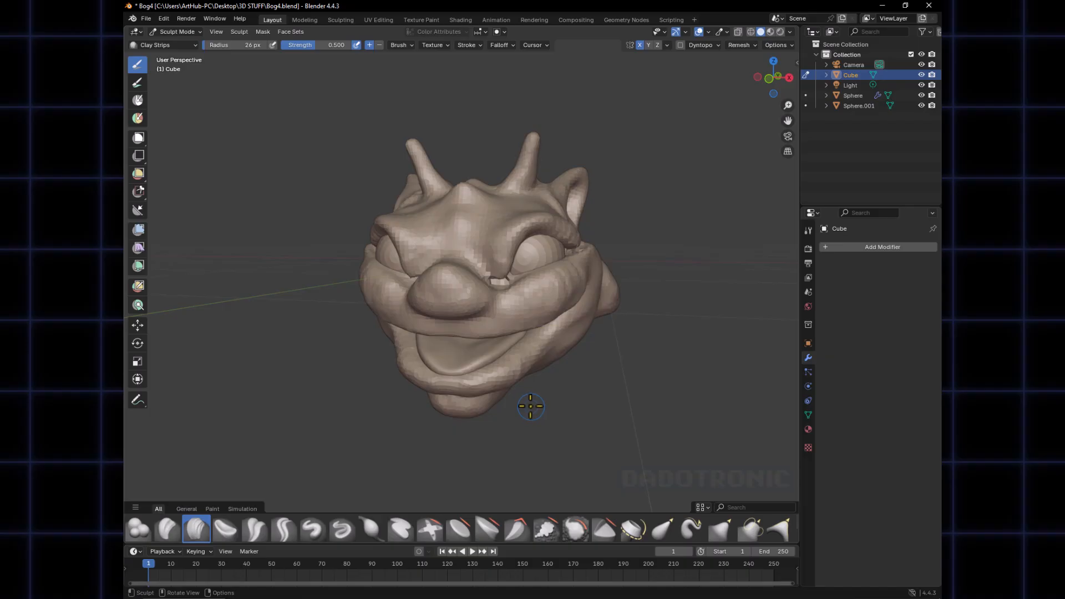
pyautogui.press('n')
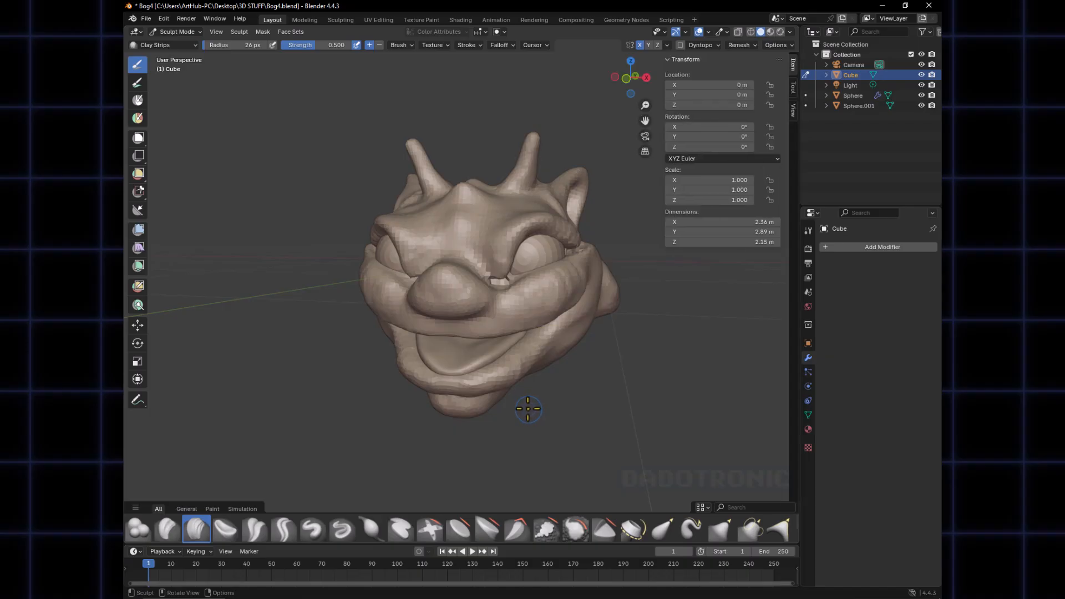
pyautogui.click(793, 109)
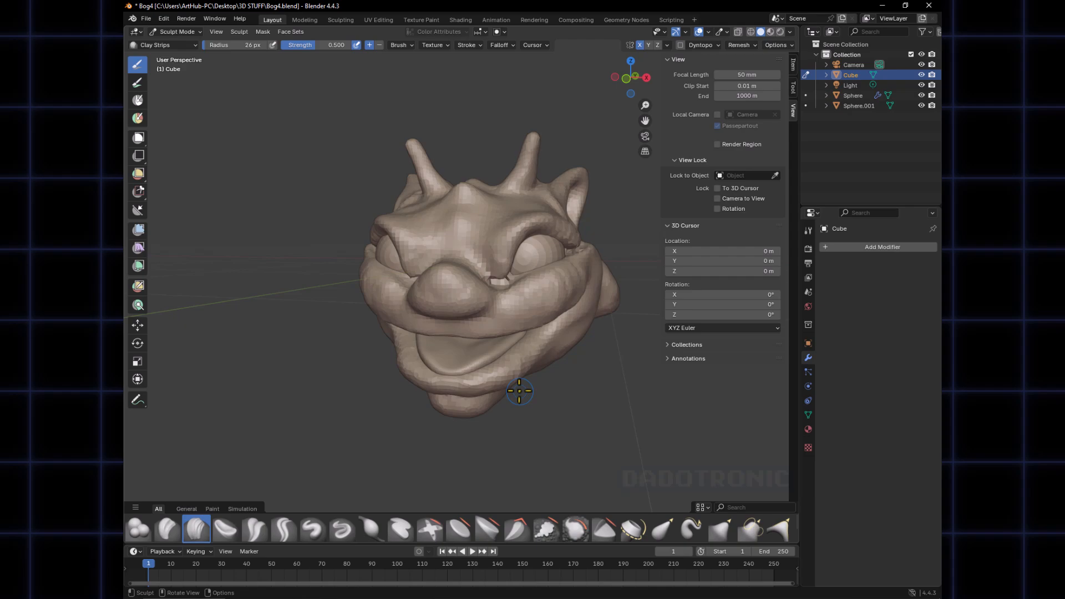
pyautogui.click(749, 75)
pyautogui.write('120')
pyautogui.press('Return')
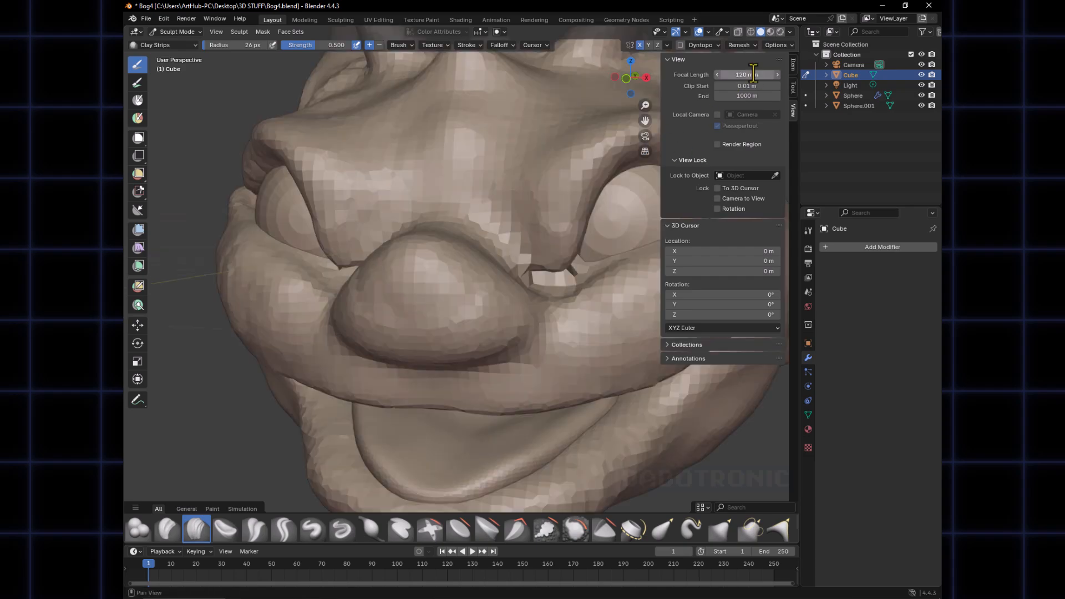
pyautogui.scroll(-6, 488, 350)
pyautogui.press('n')
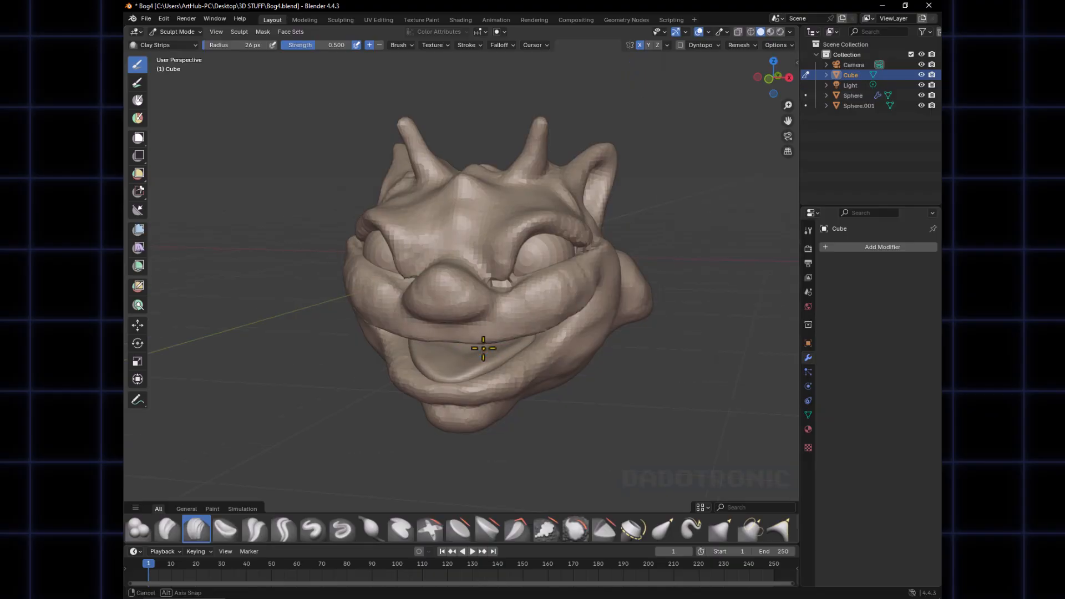
# Compare the head in orthographic and perspective projection, return to perspective and save the Bog4 file
pyautogui.keyDown('ctrl'); pyautogui.moveTo(489, 349); pyautogui.dragTo(488, 365, button='middle'); pyautogui.keyUp('ctrl')
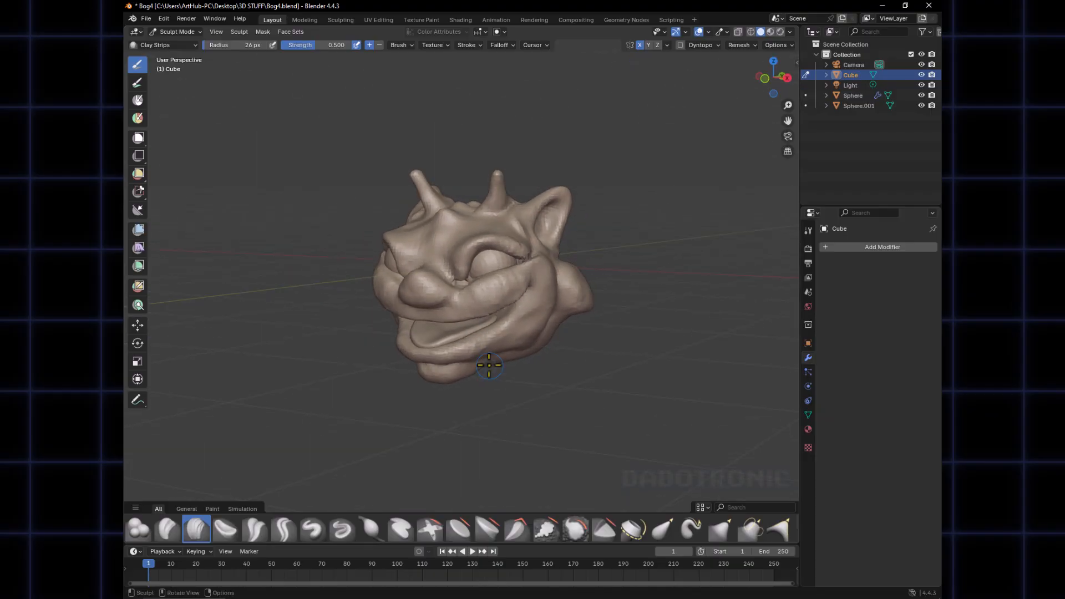
pyautogui.press('KP_5')
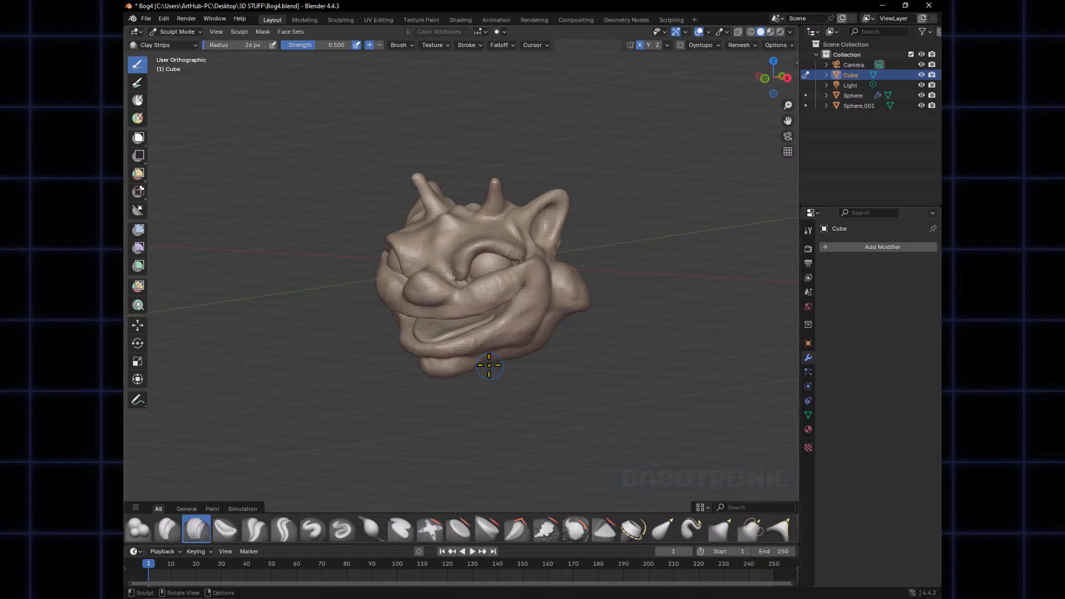
pyautogui.press('KP_5')
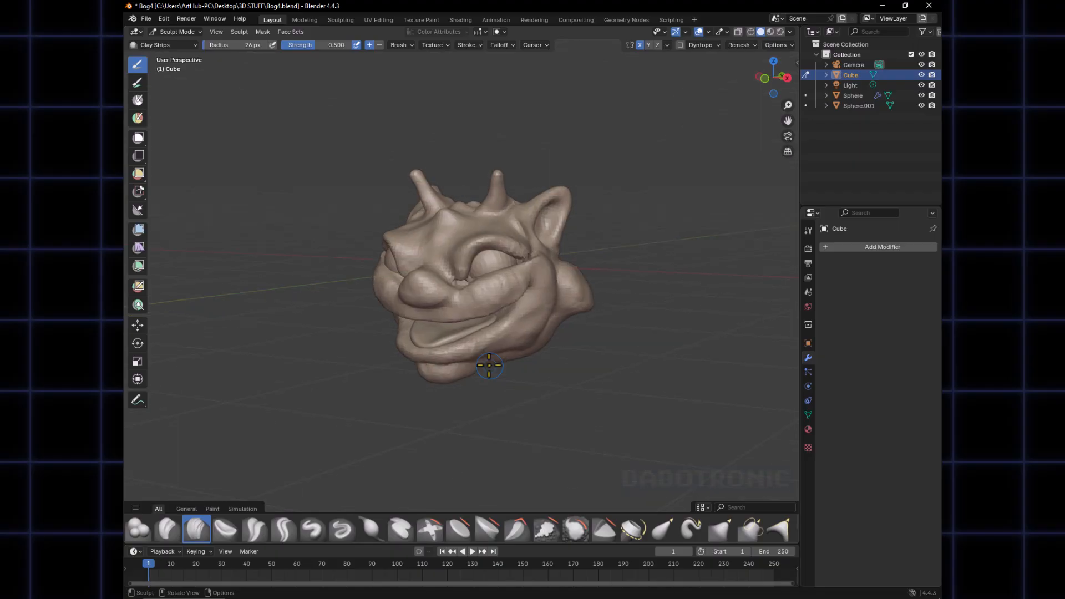
pyautogui.moveTo(489, 365)
pyautogui.keyDown('ctrl'); pyautogui.mouseDown(button='middle')
pyautogui.moveTo(489, 293)
pyautogui.moveTo(471, 305)
pyautogui.moveTo(466, 295)
pyautogui.moveTo(535, 276)
pyautogui.moveTo(500, 268)
pyautogui.moveTo(547, 265)
pyautogui.moveTo(524, 253)
pyautogui.mouseUp(button='middle'); pyautogui.keyUp('ctrl')
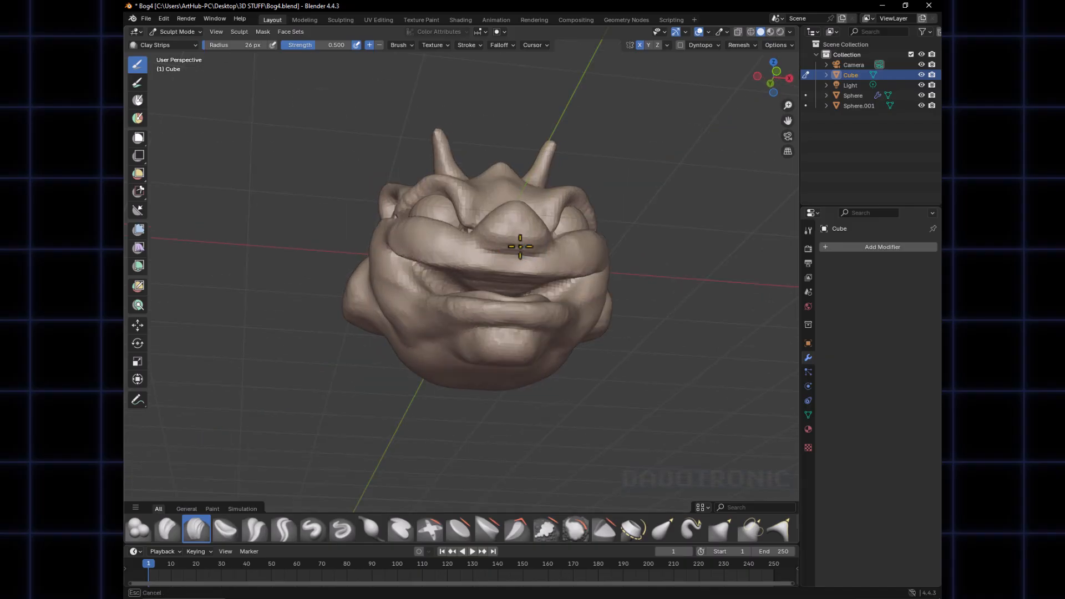
pyautogui.hotkey('ctrl', 's')
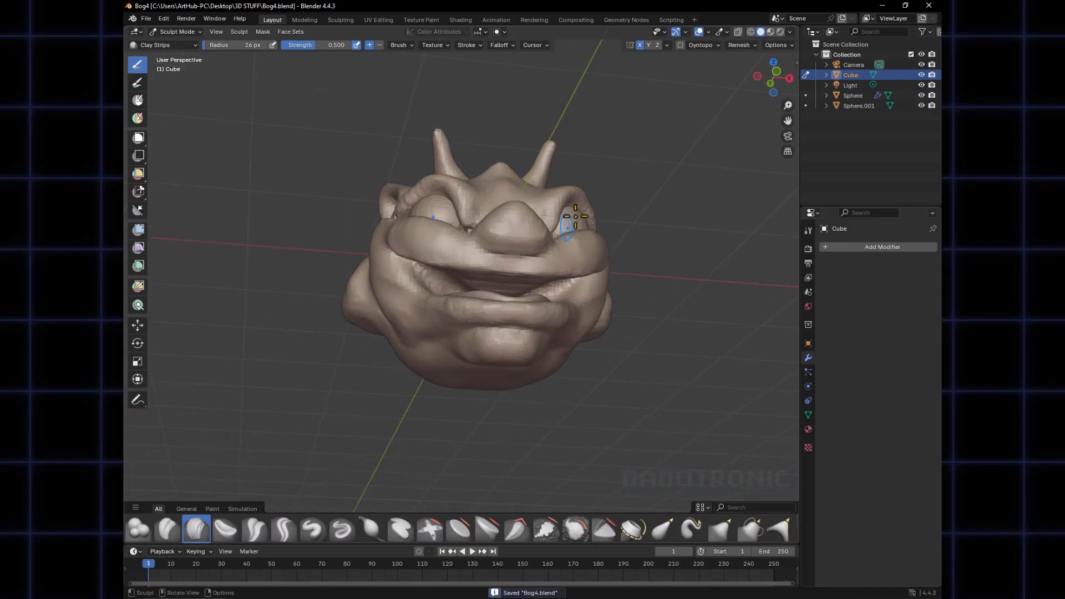
pyautogui.moveTo(571, 223)
pyautogui.mouseDown(button='middle')
pyautogui.moveTo(442, 248)
pyautogui.moveTo(410, 271)
pyautogui.moveTo(433, 257)
pyautogui.moveTo(432, 280)
pyautogui.moveTo(357, 279)
pyautogui.moveTo(583, 281)
pyautogui.moveTo(591, 302)
pyautogui.moveTo(593, 286)
pyautogui.moveTo(421, 285)
pyautogui.moveTo(434, 300)
pyautogui.moveTo(564, 333)
pyautogui.moveTo(535, 339)
pyautogui.mouseUp(button='middle')
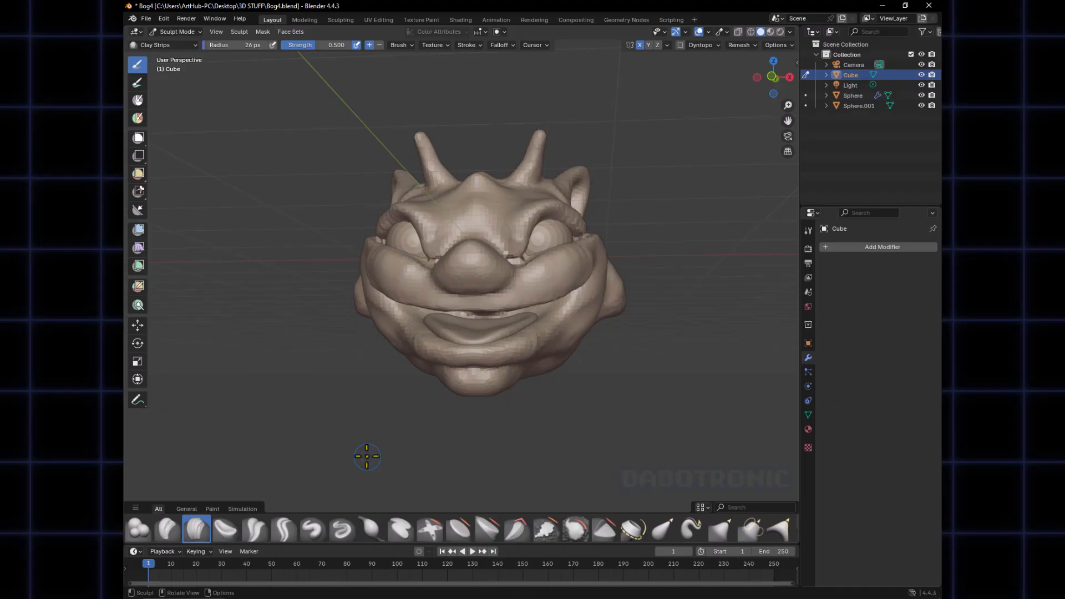
# Try to carve nostrils into the underside of the nose with the Draw brush at a 39 px radius
pyautogui.press('x')
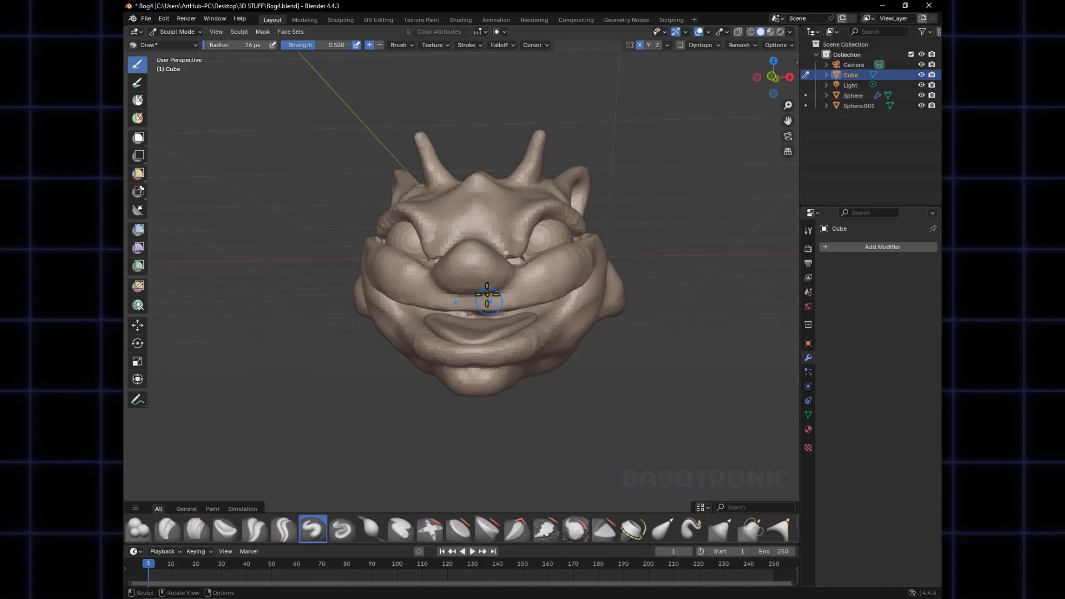
pyautogui.moveTo(483, 300); pyautogui.dragTo(488, 262, button='middle')
pyautogui.moveTo(475, 178); pyautogui.dragTo(494, 234, button='middle')
pyautogui.press('f')
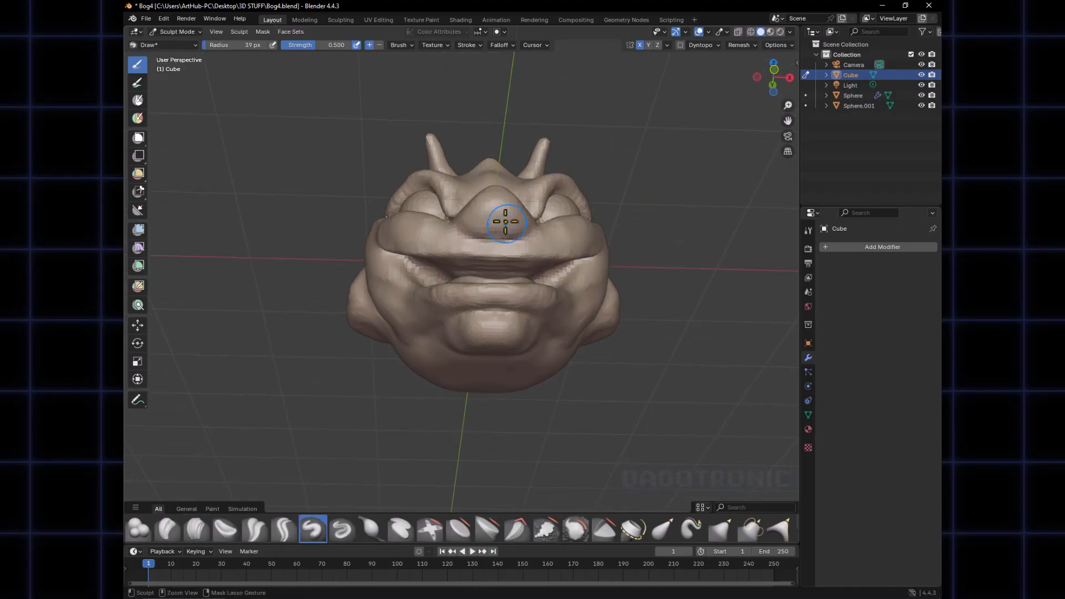
pyautogui.click(504, 227)
pyautogui.keyDown('ctrl'); pyautogui.moveTo(507, 224); pyautogui.dragTo(511, 223); pyautogui.keyUp('ctrl')
pyautogui.hotkey('ctrl', 'z')
# Reduce the Draw brush radius to 22 px for the nostrils and undo the last stroke under the nose
pyautogui.press('f')
pyautogui.click(507, 224)
pyautogui.moveTo(524, 230); pyautogui.dragTo(495, 226, button='middle')
pyautogui.hotkey('ctrl', 'z')
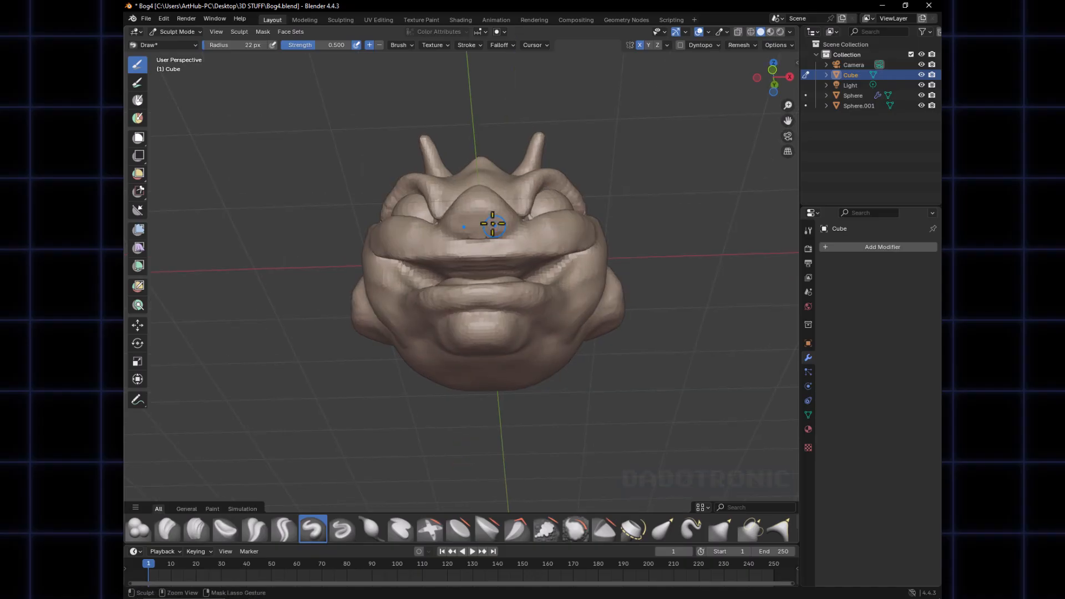
pyautogui.moveTo(490, 220); pyautogui.dragTo(491, 218)
pyautogui.moveTo(491, 218); pyautogui.dragTo(507, 288, button='middle')
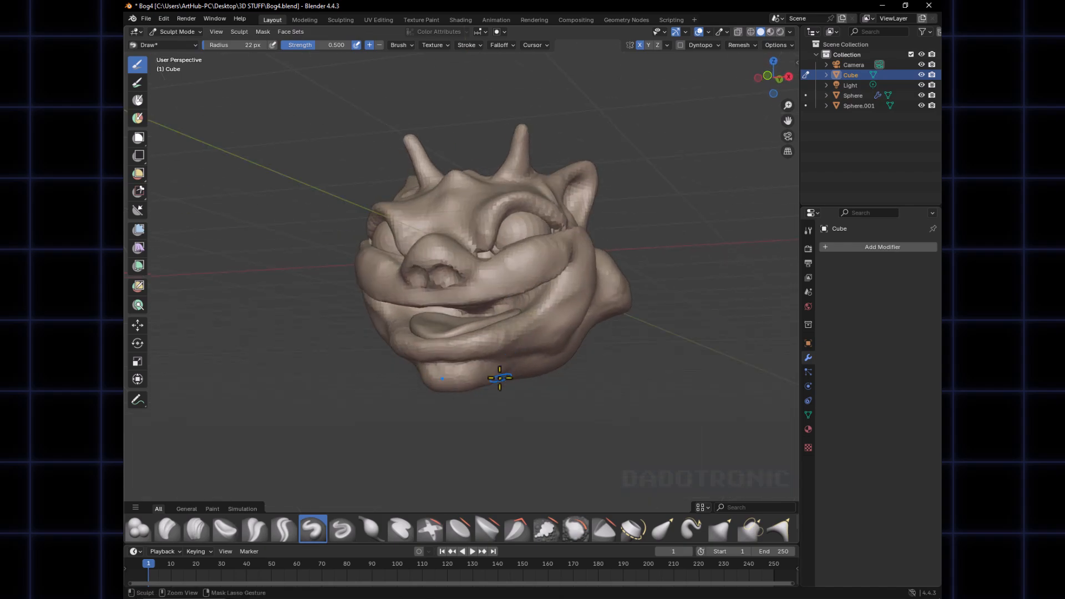
pyautogui.hotkey('ctrl', 'z')
# Lower the head's remesh voxel size to about 0.0278 m and remesh it for finer detail
pyautogui.hotkey('shift', 'r')
pyautogui.press('Escape')
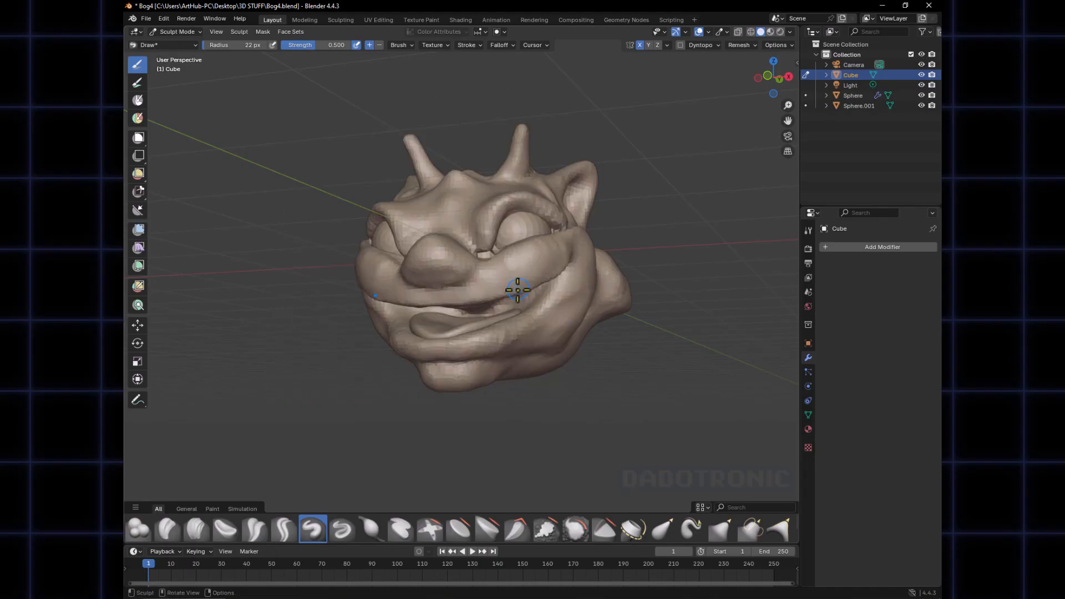
pyautogui.hotkey('shift', 'r')
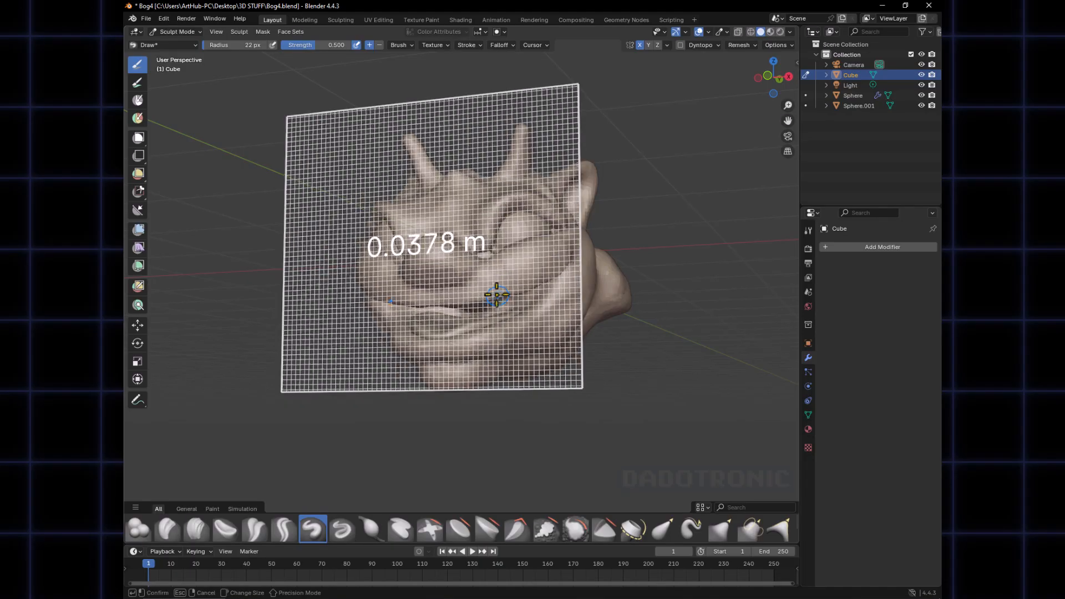
pyautogui.press('Escape')
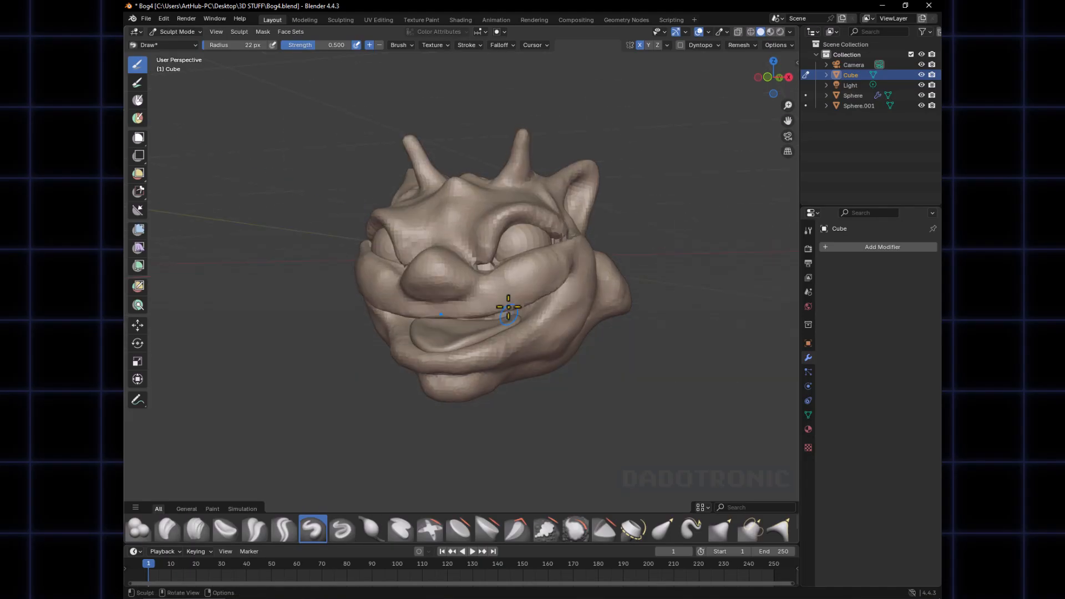
pyautogui.hotkey('shift', 'r')
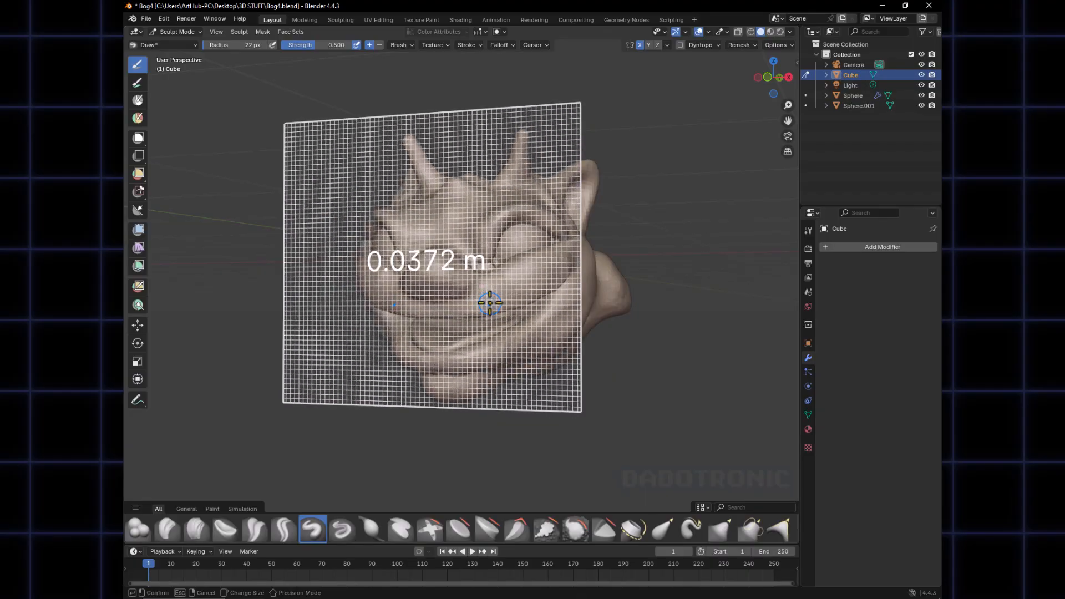
pyautogui.press('Escape')
pyautogui.hotkey('shift', 'r')
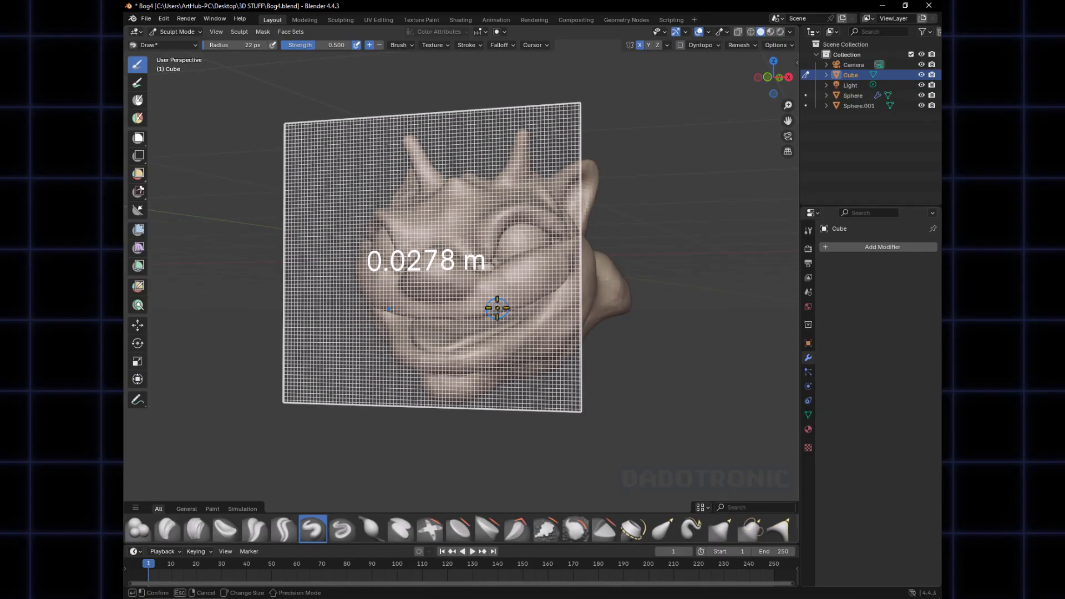
pyautogui.click(498, 308)
# Carve two symmetrical nostrils into the underside of the nose by subtracting with the 22 px Draw brush
pyautogui.moveTo(497, 312); pyautogui.dragTo(495, 280, button='middle')
pyautogui.keyDown('ctrl'); pyautogui.moveTo(471, 244); pyautogui.dragTo(477, 250); pyautogui.keyUp('ctrl')
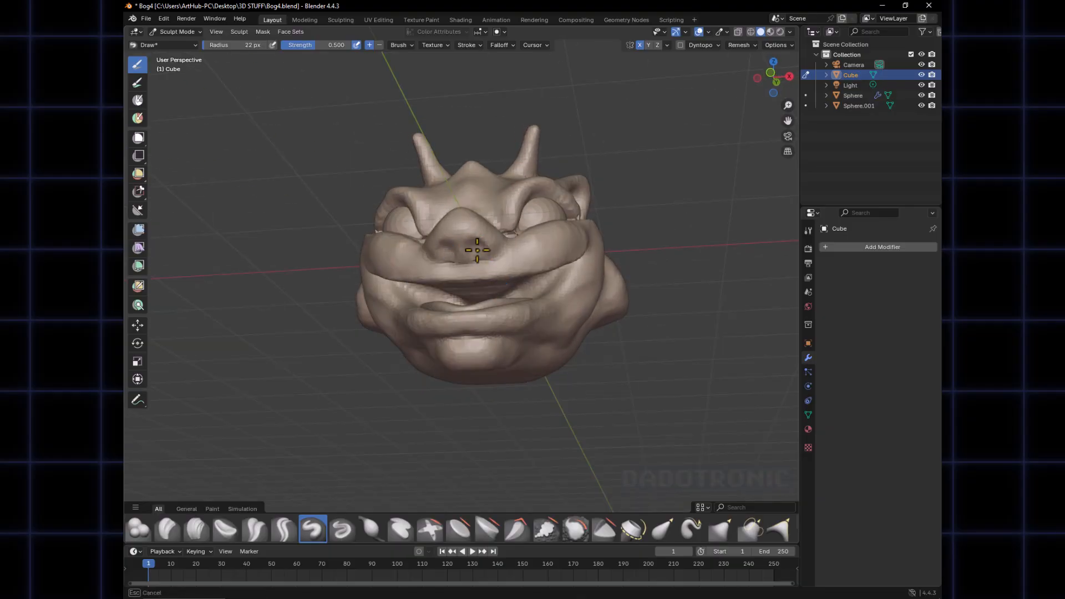
pyautogui.moveTo(480, 255); pyautogui.dragTo(490, 222, button='middle')
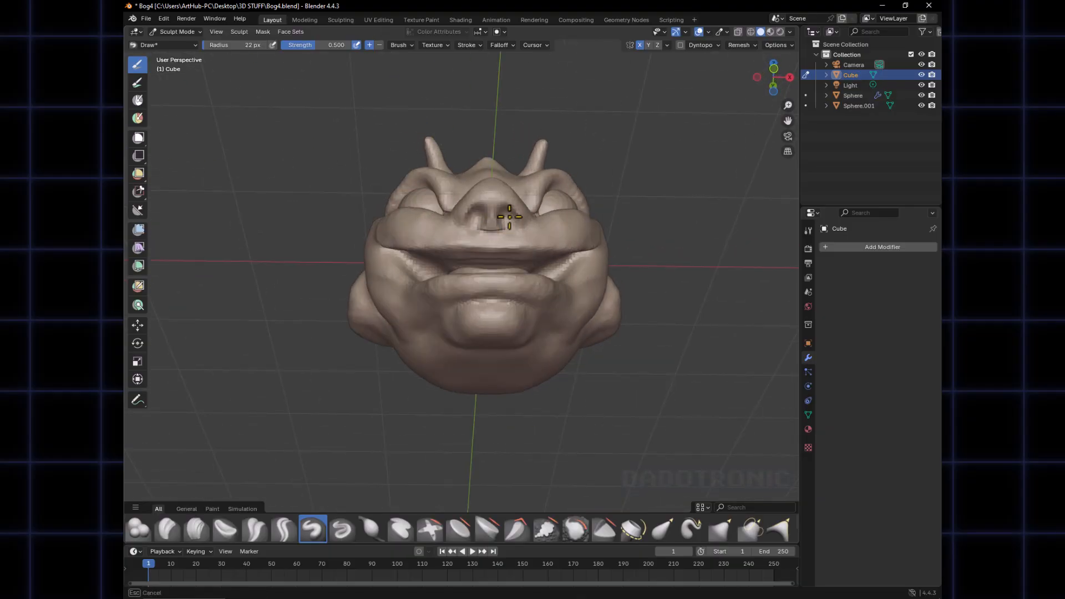
pyautogui.moveTo(509, 217)
pyautogui.keyDown('ctrl'); pyautogui.mouseDown()
pyautogui.moveTo(508, 228)
pyautogui.moveTo(506, 210)
pyautogui.mouseUp(); pyautogui.keyUp('ctrl')
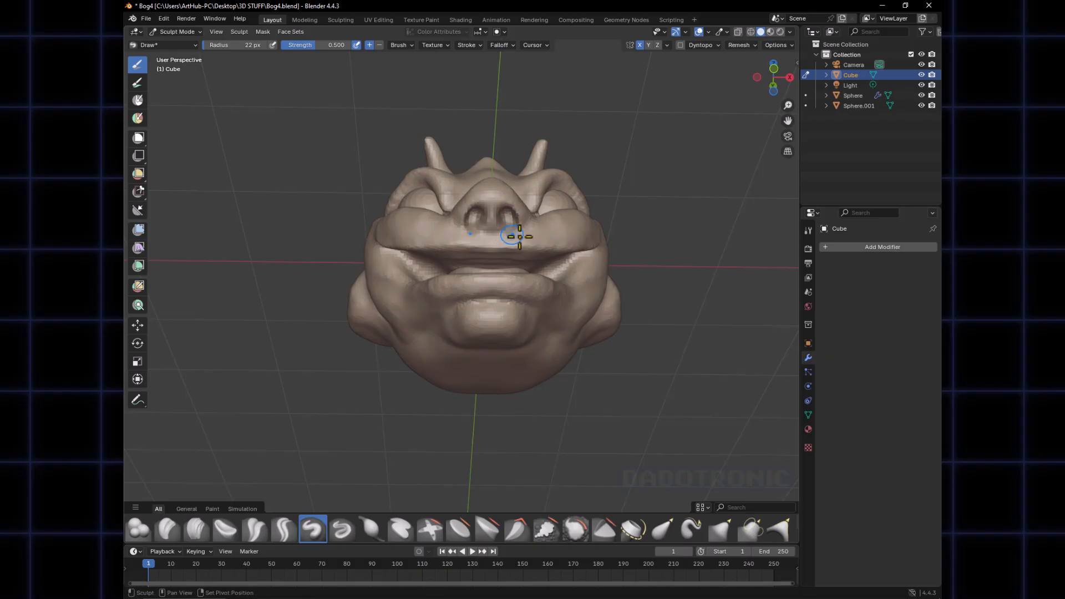
# Reshape the cheeks around the mouth corners using the Grab brush with a radius of about 90 px
pyautogui.moveTo(520, 237)
pyautogui.mouseDown(button='middle')
pyautogui.moveTo(436, 263)
pyautogui.moveTo(421, 300)
pyautogui.moveTo(585, 346)
pyautogui.mouseUp(button='middle')
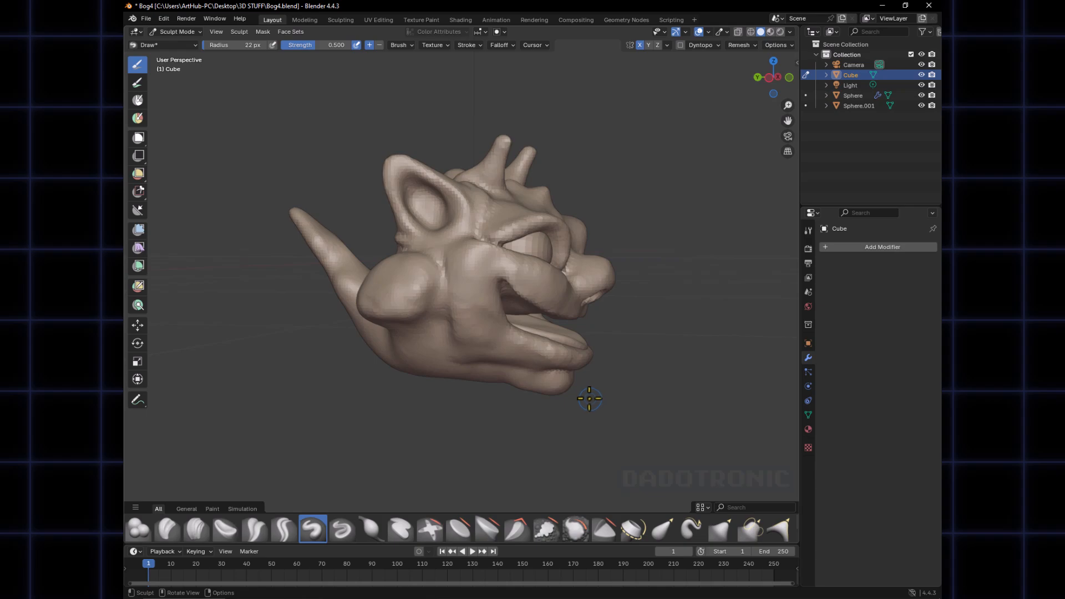
pyautogui.moveTo(587, 396)
pyautogui.mouseDown(button='middle')
pyautogui.moveTo(488, 329)
pyautogui.moveTo(431, 347)
pyautogui.moveTo(494, 335)
pyautogui.moveTo(494, 278)
pyautogui.moveTo(471, 283)
pyautogui.moveTo(476, 295)
pyautogui.mouseUp(button='middle')
pyautogui.press('g')
pyautogui.press('f')
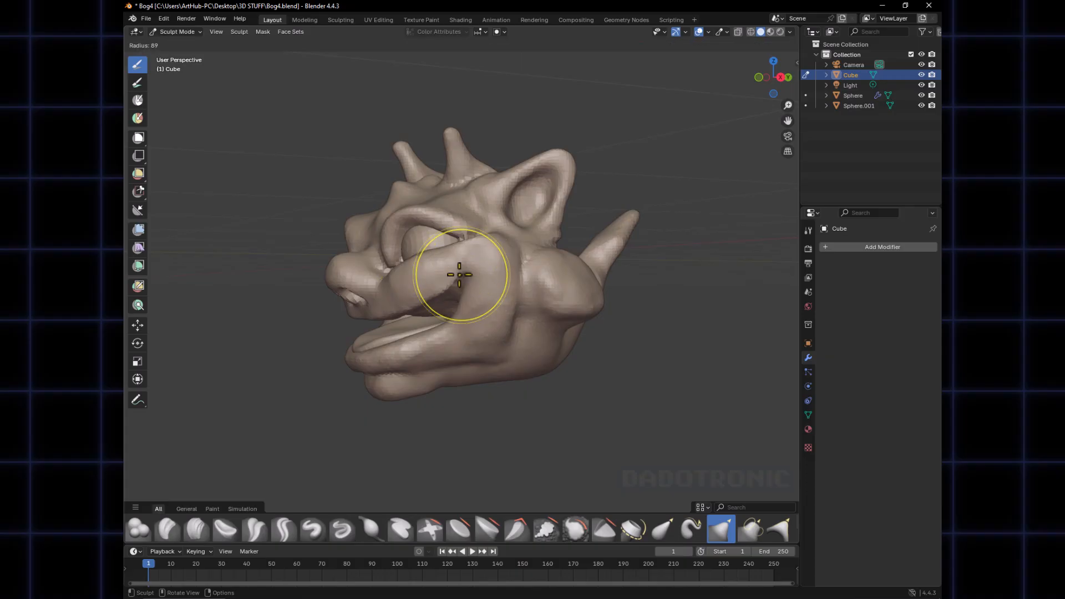
pyautogui.click(458, 275)
pyautogui.moveTo(471, 267); pyautogui.dragTo(483, 287)
pyautogui.press('f')
pyautogui.click(447, 269)
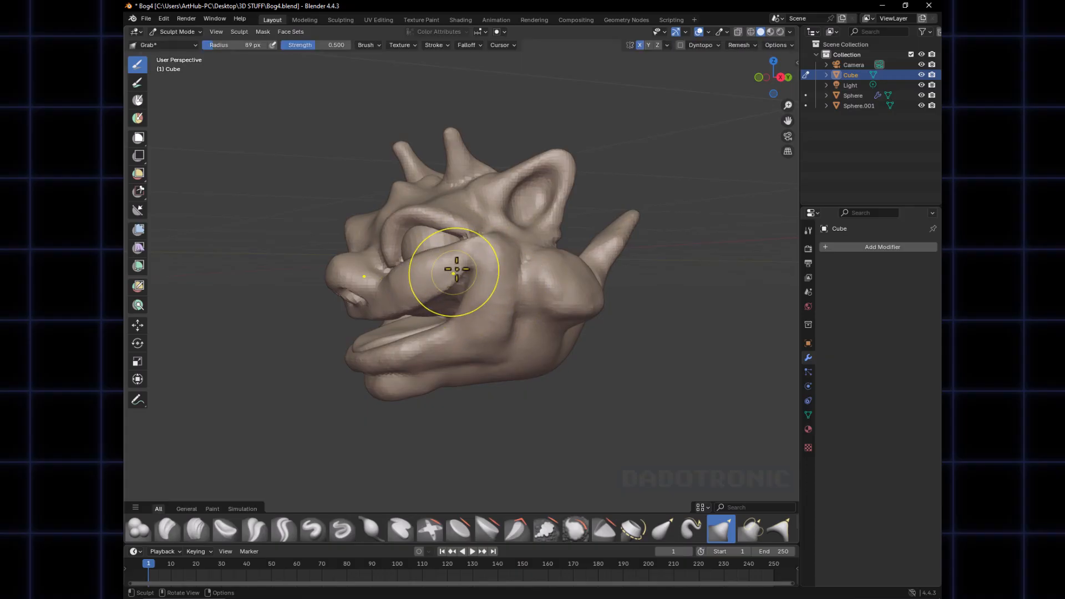
# Pull the mouth corners back and lift the upper lip with the Grab brush, varying its radius up to 138 px
pyautogui.moveTo(464, 269)
pyautogui.mouseDown(button='middle')
pyautogui.moveTo(475, 290)
pyautogui.moveTo(417, 295)
pyautogui.moveTo(475, 281)
pyautogui.moveTo(524, 301)
pyautogui.moveTo(510, 333)
pyautogui.mouseUp(button='middle')
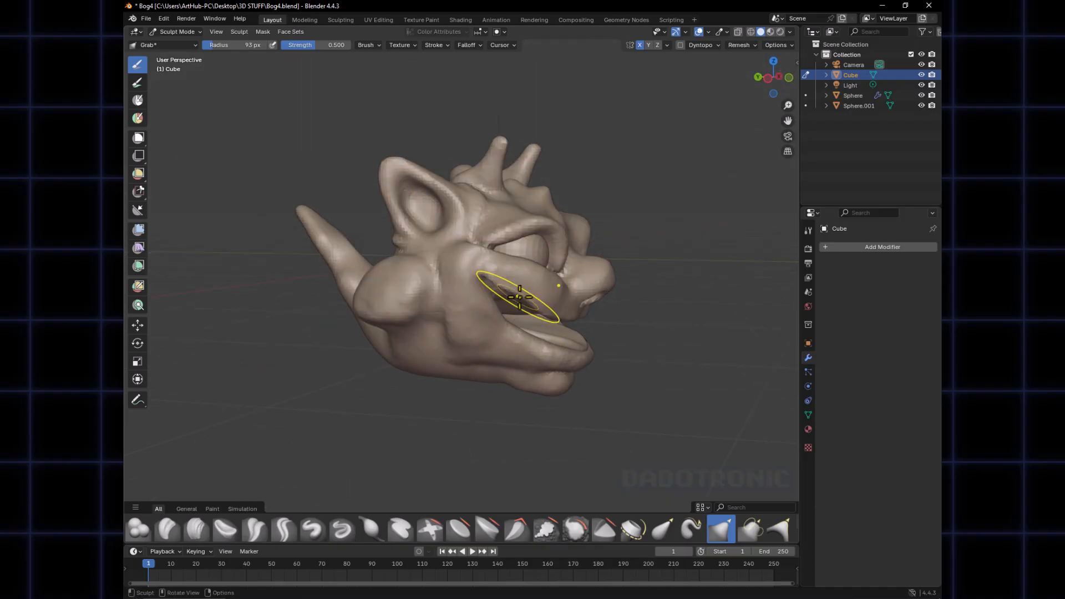
pyautogui.moveTo(545, 304); pyautogui.dragTo(452, 292, button='middle')
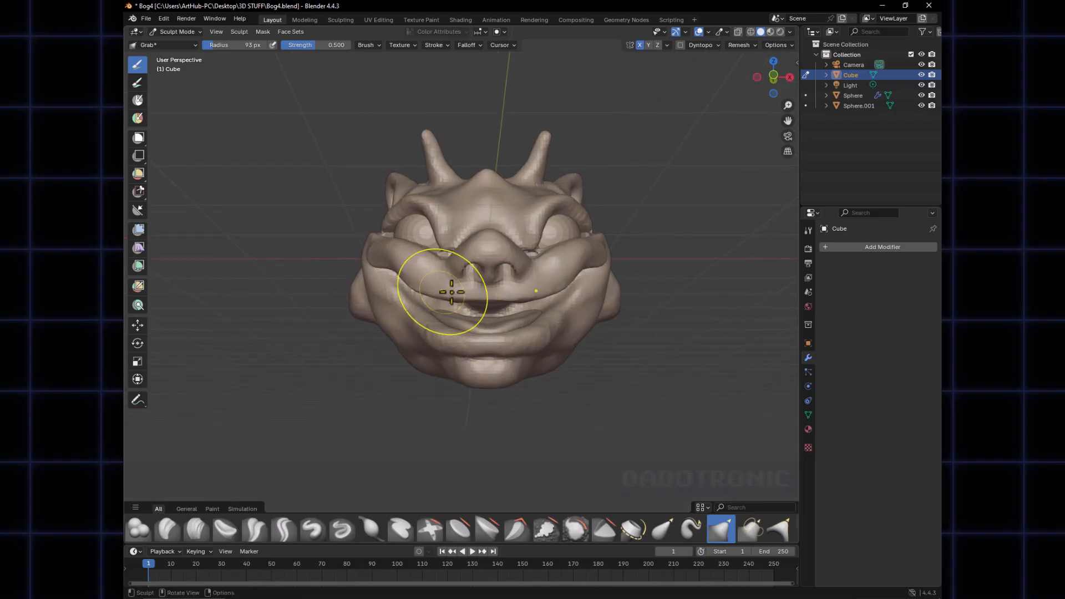
pyautogui.moveTo(542, 285)
pyautogui.mouseDown(button='middle')
pyautogui.moveTo(496, 305)
pyautogui.moveTo(542, 278)
pyautogui.moveTo(512, 300)
pyautogui.moveTo(514, 290)
pyautogui.moveTo(542, 309)
pyautogui.mouseUp(button='middle')
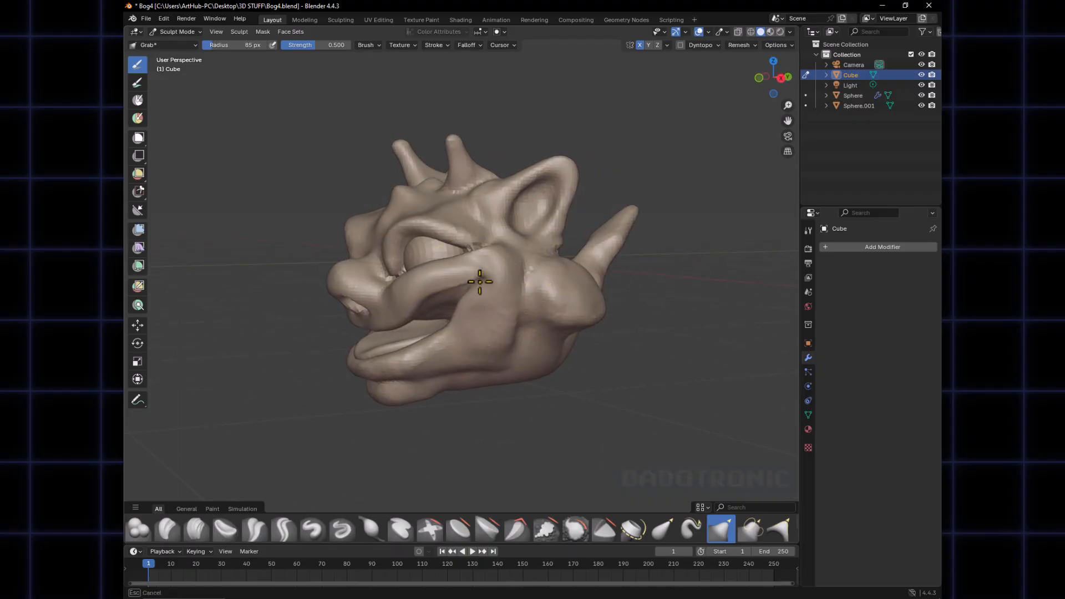
pyautogui.moveTo(480, 281)
pyautogui.mouseDown(button='middle')
pyautogui.moveTo(505, 292)
pyautogui.moveTo(440, 326)
pyautogui.mouseUp(button='middle')
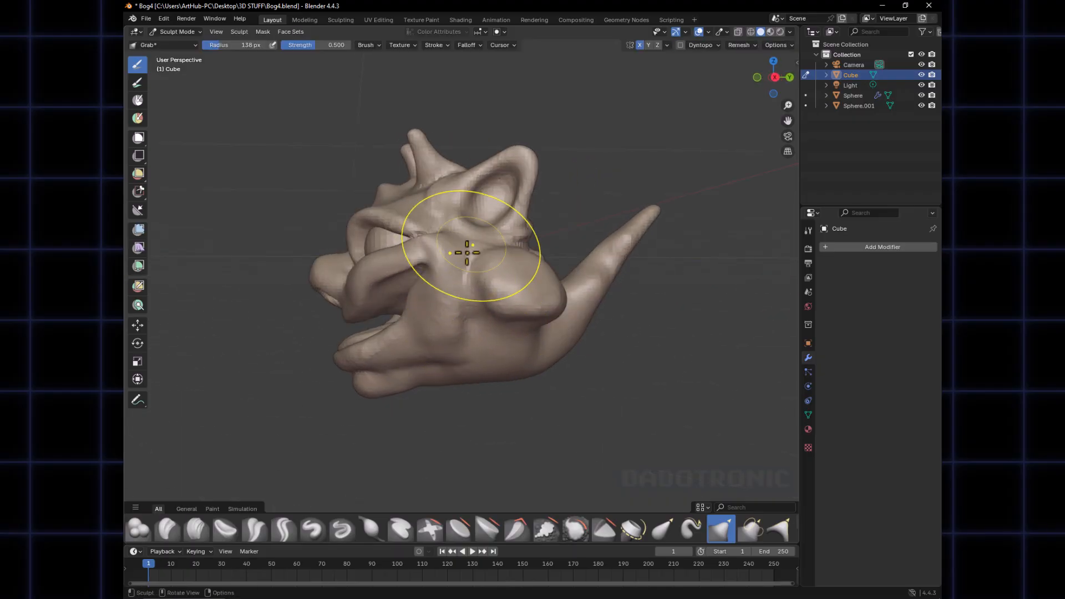
pyautogui.moveTo(467, 253); pyautogui.dragTo(502, 307, button='middle')
pyautogui.moveTo(452, 340)
pyautogui.mouseDown(button='middle')
pyautogui.moveTo(528, 345)
pyautogui.moveTo(450, 340)
pyautogui.moveTo(572, 311)
pyautogui.mouseUp(button='middle')
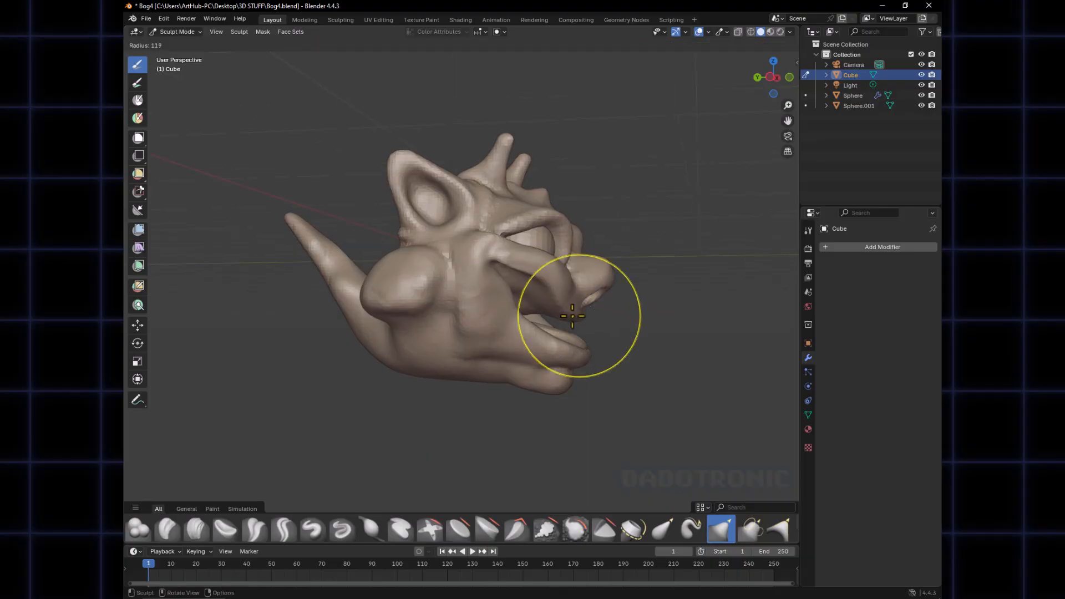
# Reshape the nose tip with the Grab brush at 95 px and raise the middle of the upper lip
pyautogui.press('[')
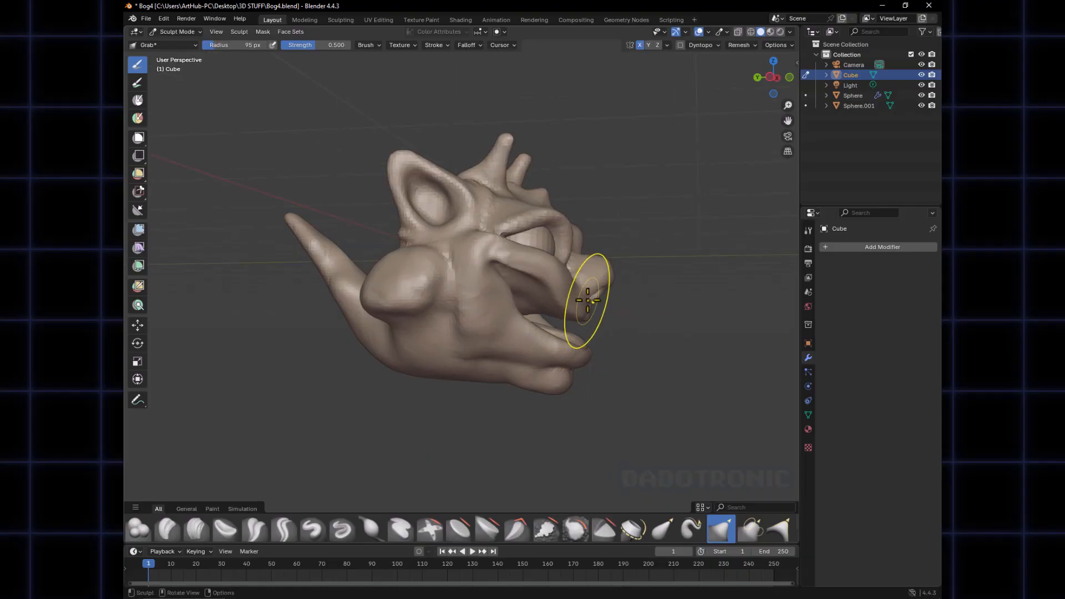
pyautogui.moveTo(588, 284); pyautogui.dragTo(601, 283)
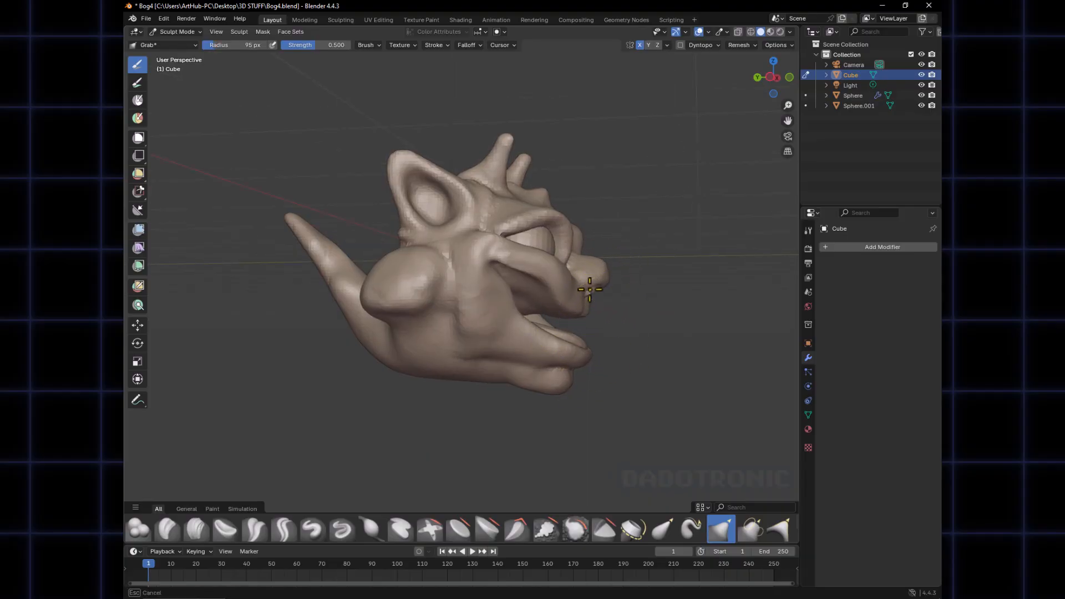
pyautogui.moveTo(583, 311); pyautogui.dragTo(511, 311, button='middle')
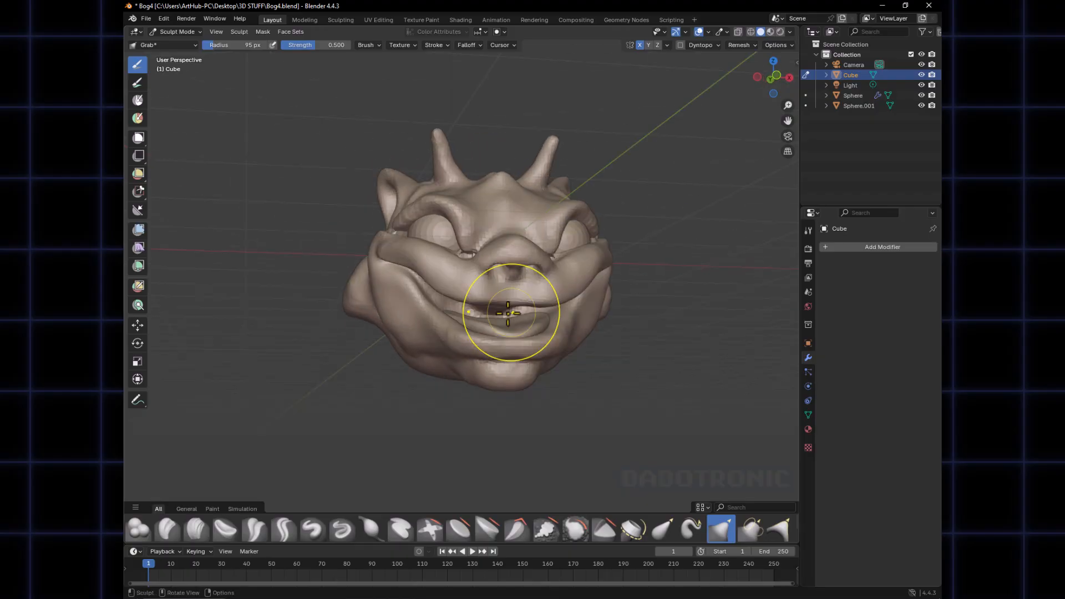
pyautogui.moveTo(513, 306); pyautogui.dragTo(516, 294)
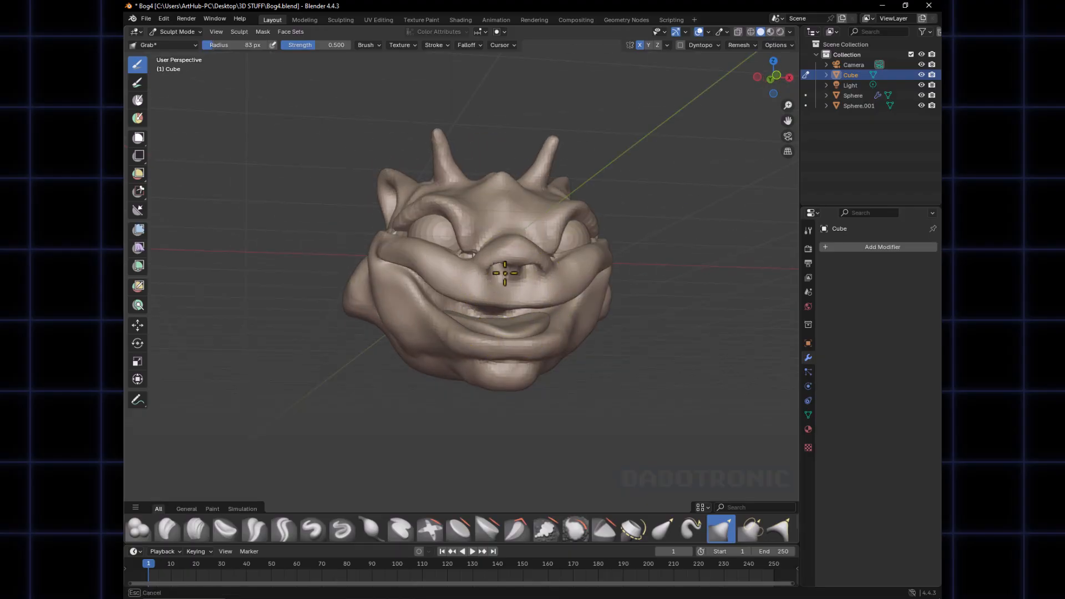
pyautogui.moveTo(505, 280)
pyautogui.mouseDown(button='middle')
pyautogui.moveTo(399, 281)
pyautogui.moveTo(331, 266)
pyautogui.mouseUp(button='middle')
# Resize the Grab brush and push the underside of the nose tip back and slightly up in side view
pyautogui.press('f')
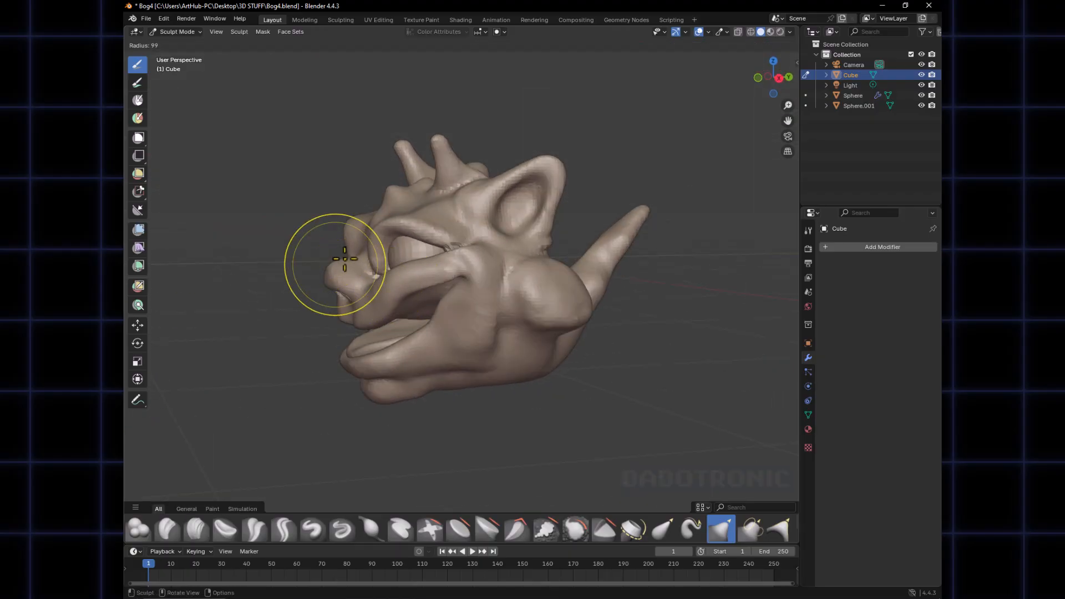
pyautogui.click(340, 262)
pyautogui.press('f')
pyautogui.click(343, 257)
pyautogui.moveTo(335, 290); pyautogui.dragTo(351, 281)
# Start building up the nostril wings on both sides of the nose with the Draw brush at a 27 px radius
pyautogui.moveTo(352, 281)
pyautogui.mouseDown(button='middle')
pyautogui.moveTo(469, 285)
pyautogui.moveTo(613, 261)
pyautogui.moveTo(537, 342)
pyautogui.moveTo(511, 395)
pyautogui.moveTo(551, 279)
pyautogui.moveTo(514, 257)
pyautogui.moveTo(514, 375)
pyautogui.moveTo(527, 373)
pyautogui.moveTo(473, 341)
pyautogui.mouseUp(button='middle')
pyautogui.press('f')
pyautogui.click(575, 337)
pyautogui.press('f')
pyautogui.click(469, 347)
pyautogui.press('x')
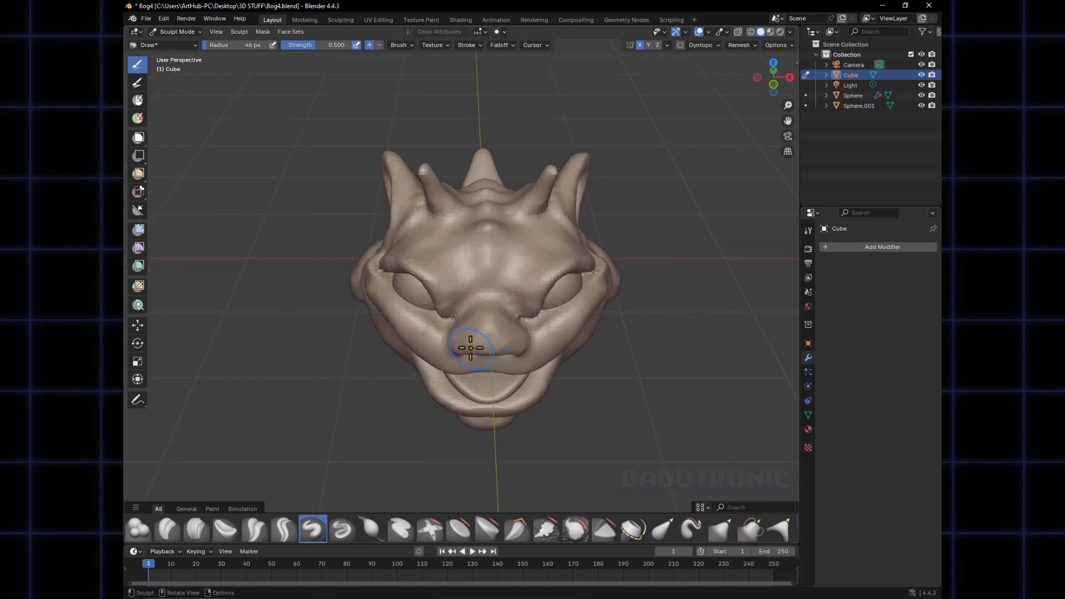
pyautogui.moveTo(452, 334); pyautogui.dragTo(450, 336)
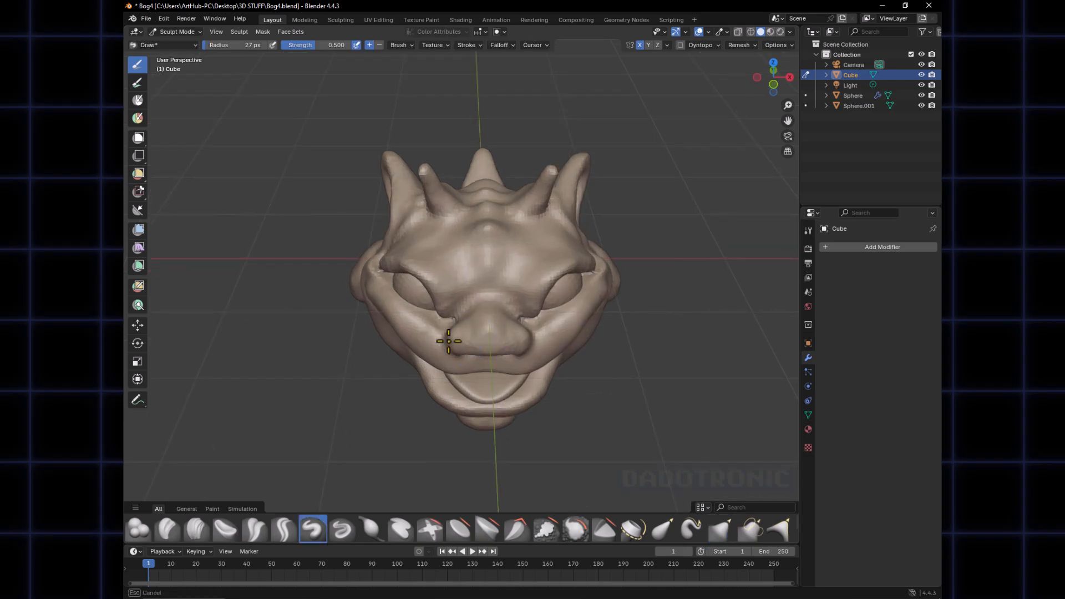
pyautogui.moveTo(451, 336); pyautogui.dragTo(491, 313, button='middle')
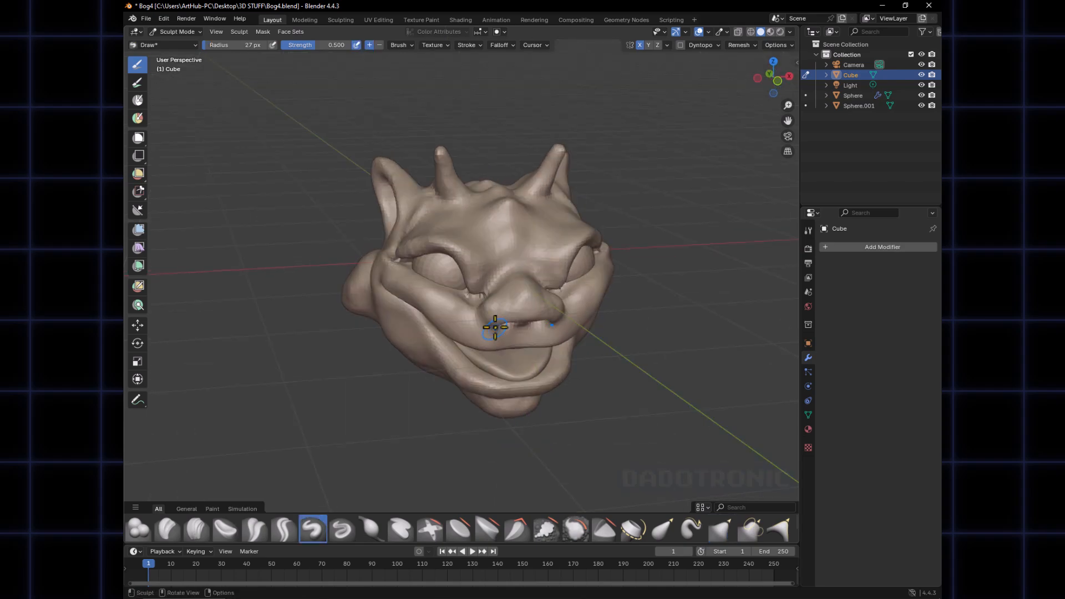
# Make the nostril wings fuller with the Draw brush and smooth the cheek fold above the mouth
pyautogui.click(506, 45)
pyautogui.moveTo(624, 317)
pyautogui.mouseDown(button='middle')
pyautogui.moveTo(452, 293)
pyautogui.moveTo(440, 309)
pyautogui.moveTo(492, 281)
pyautogui.moveTo(459, 259)
pyautogui.moveTo(511, 309)
pyautogui.mouseUp(button='middle')
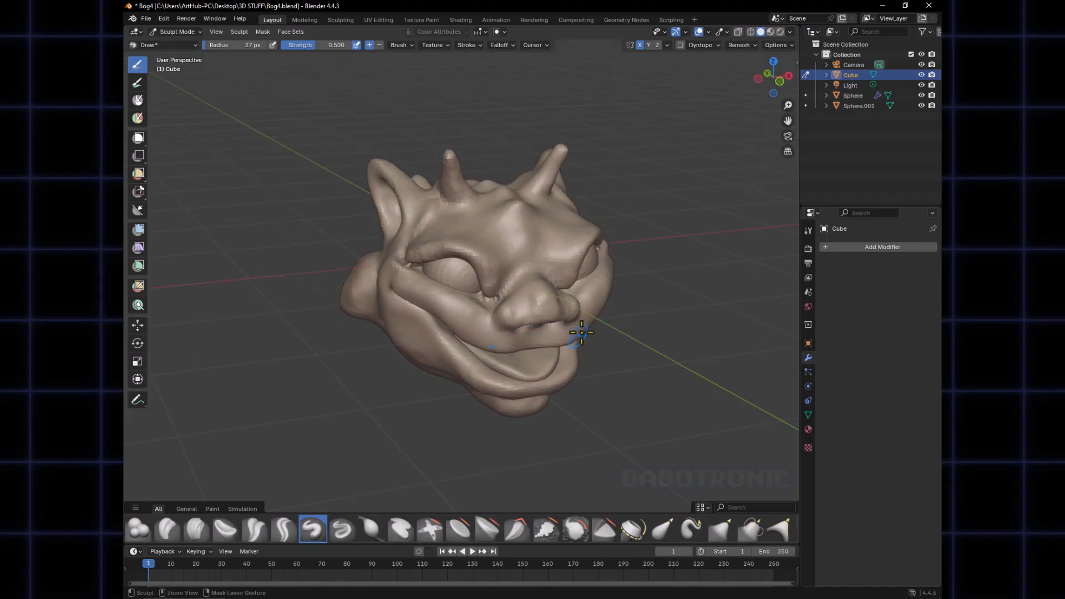
pyautogui.moveTo(582, 332); pyautogui.dragTo(510, 318, button='middle')
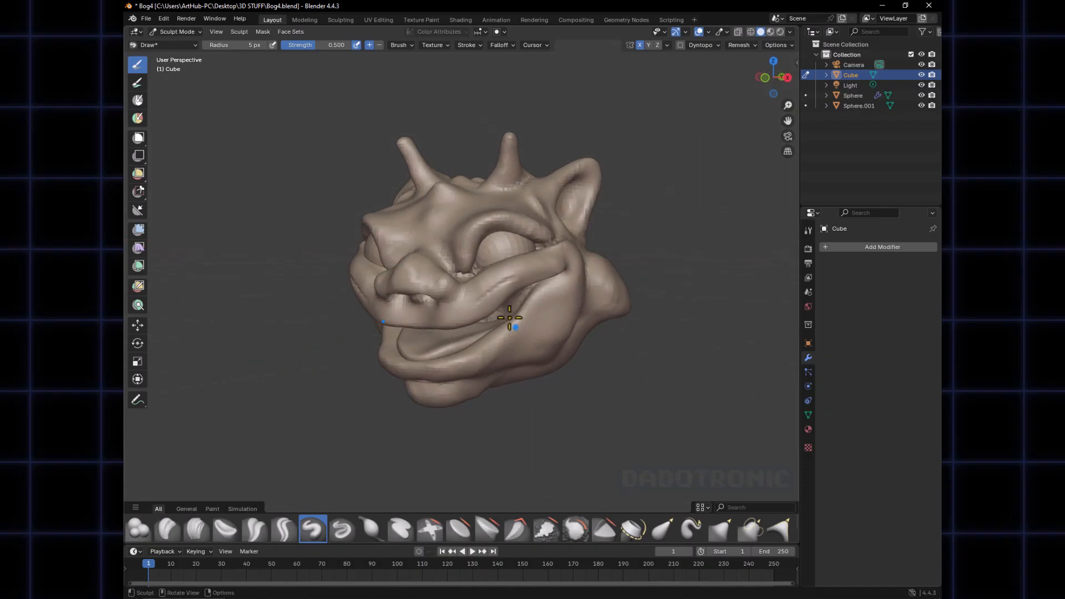
pyautogui.keyDown('shift'); pyautogui.moveTo(508, 283); pyautogui.dragTo(492, 294); pyautogui.keyUp('shift')
# Sharpen the nostril wings and the creases around the nose with the Draw brush at a 25 px radius
pyautogui.moveTo(468, 283); pyautogui.dragTo(495, 251, button='middle')
pyautogui.press('f')
pyautogui.click(452, 272)
pyautogui.press('f')
pyautogui.click(456, 271)
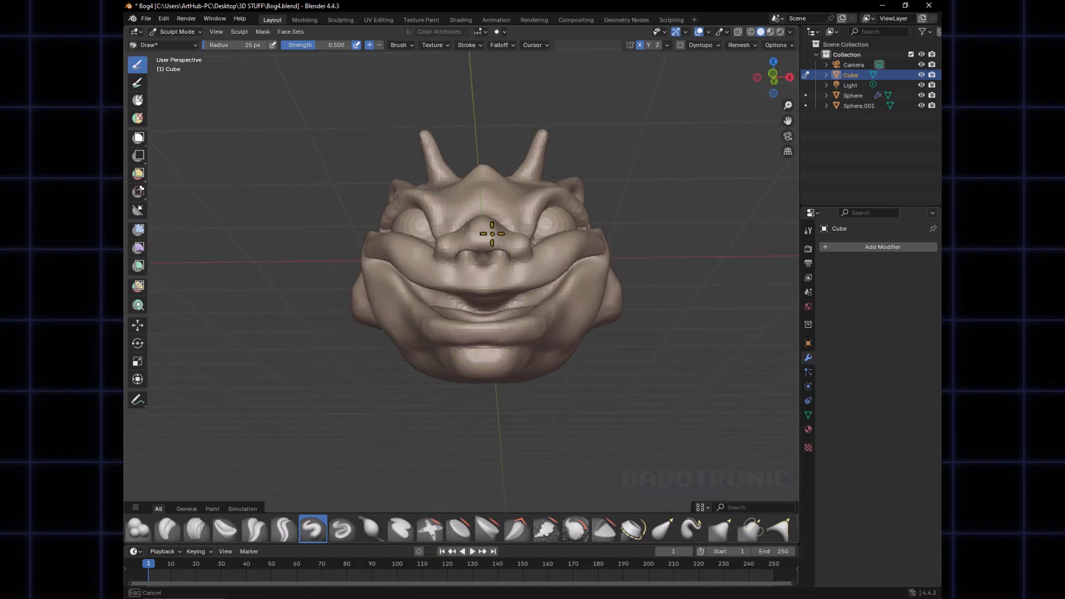
pyautogui.moveTo(500, 223)
pyautogui.mouseDown(button='middle')
pyautogui.moveTo(521, 281)
pyautogui.moveTo(502, 299)
pyautogui.moveTo(487, 278)
pyautogui.moveTo(439, 289)
pyautogui.moveTo(488, 255)
pyautogui.moveTo(507, 209)
pyautogui.moveTo(458, 201)
pyautogui.moveTo(453, 188)
pyautogui.mouseUp(button='middle')
# Reshape the nostrils and the underside of the nose using the Grab brush, enlarging its radius to 85 px
pyautogui.press('g')
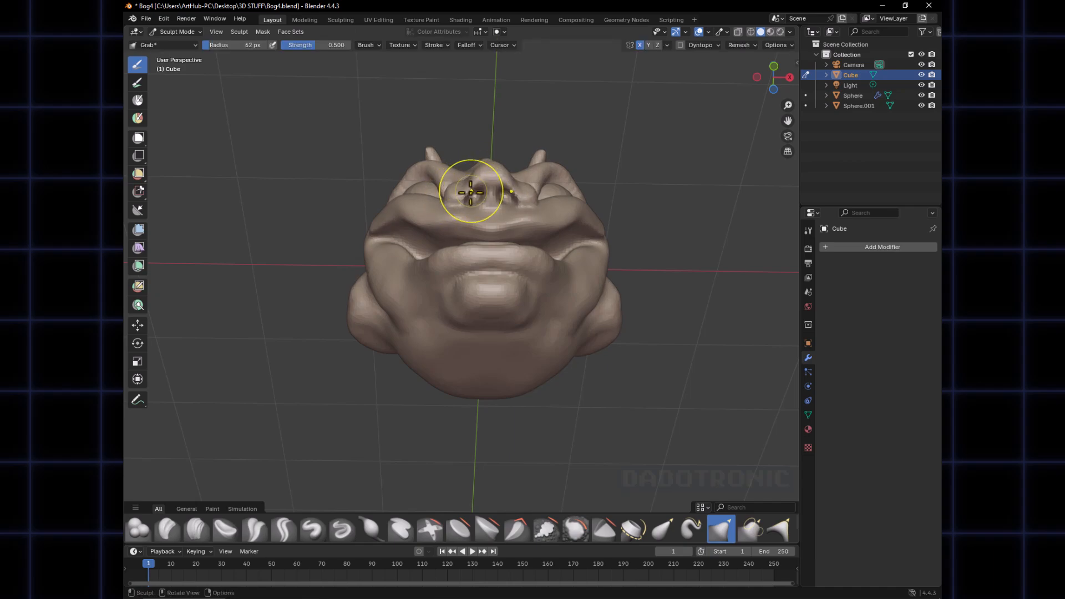
pyautogui.moveTo(459, 194); pyautogui.dragTo(506, 231, button='middle')
pyautogui.press('f')
pyautogui.click(559, 209)
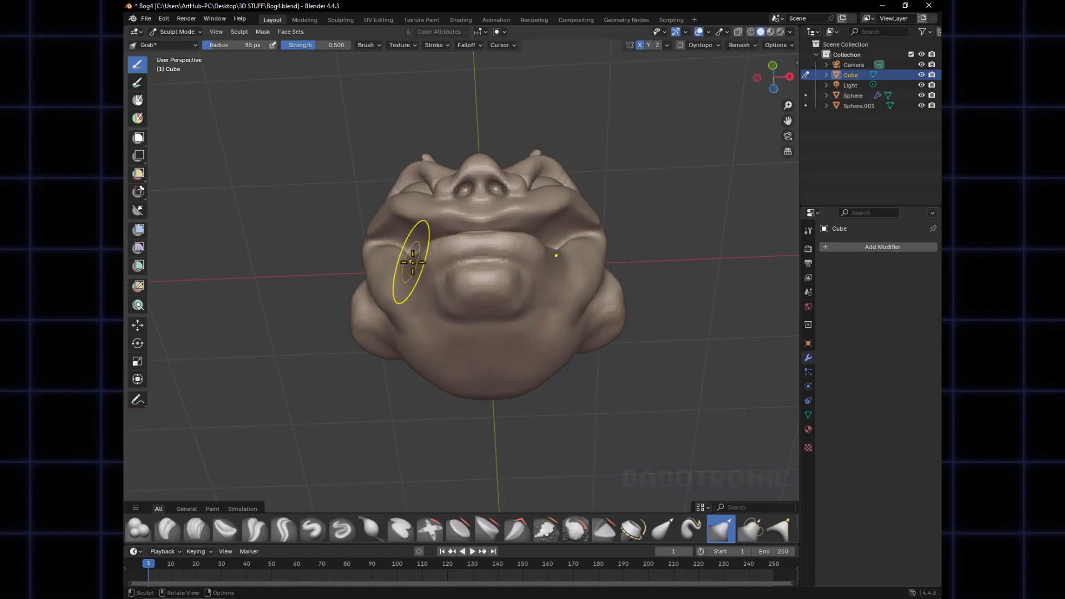
pyautogui.moveTo(409, 261); pyautogui.dragTo(435, 245, button='middle')
pyautogui.moveTo(535, 218)
pyautogui.mouseDown(button='middle')
pyautogui.moveTo(482, 297)
pyautogui.moveTo(502, 340)
pyautogui.moveTo(521, 338)
pyautogui.moveTo(513, 347)
pyautogui.moveTo(472, 331)
pyautogui.moveTo(528, 338)
pyautogui.moveTo(504, 352)
pyautogui.moveTo(484, 311)
pyautogui.moveTo(436, 325)
pyautogui.moveTo(414, 386)
pyautogui.moveTo(458, 285)
pyautogui.mouseUp(button='middle')
# Carve an oval neck recess into the underside of the head with the Draw brush at a 40 px radius
pyautogui.click(313, 530)
pyautogui.press('f')
pyautogui.click(411, 327)
pyautogui.press('f')
pyautogui.click(437, 300)
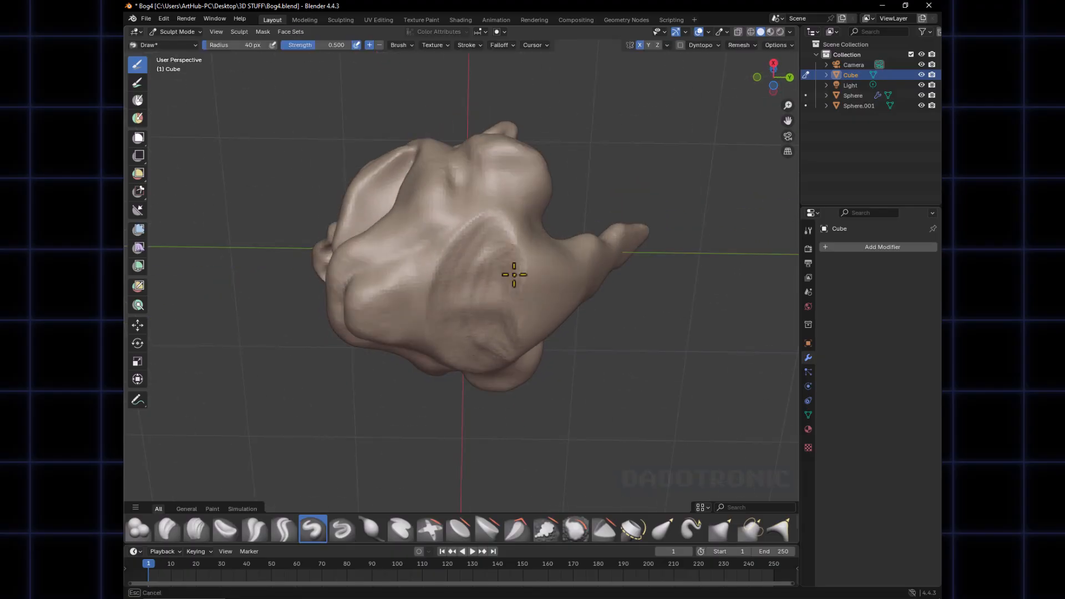
pyautogui.moveTo(514, 275)
pyautogui.mouseDown()
pyautogui.moveTo(464, 293)
pyautogui.moveTo(466, 250)
pyautogui.moveTo(476, 238)
pyautogui.moveTo(472, 265)
pyautogui.moveTo(481, 240)
pyautogui.mouseUp()
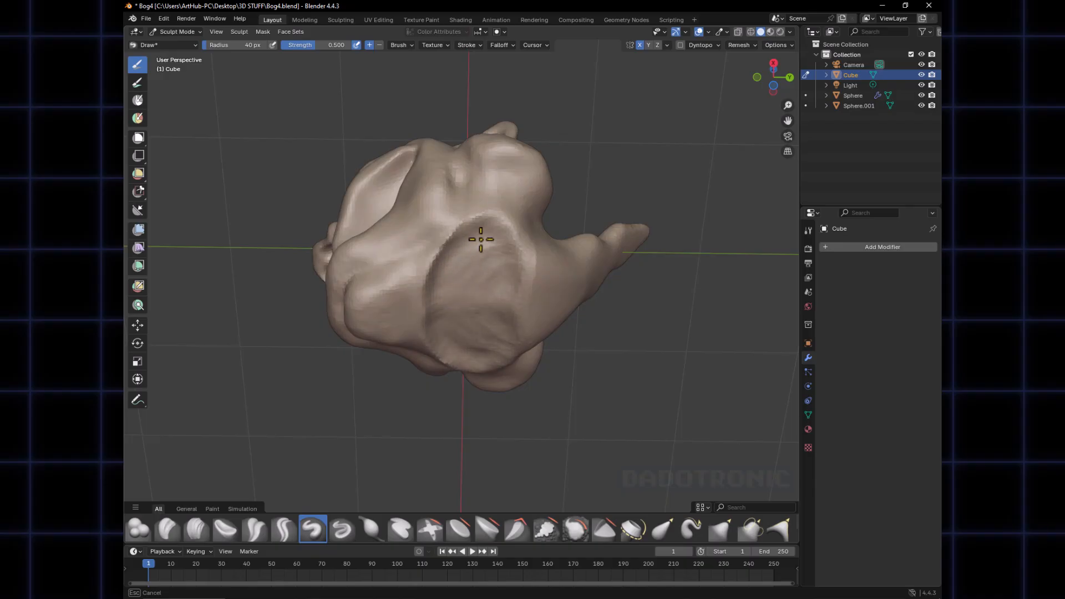
# Deepen and widen the neck recess with further 40 px Draw strokes across its floor and along its back edge
pyautogui.moveTo(470, 303); pyautogui.dragTo(428, 281, button='middle')
pyautogui.moveTo(428, 280)
pyautogui.mouseDown()
pyautogui.moveTo(438, 271)
pyautogui.moveTo(446, 332)
pyautogui.moveTo(445, 274)
pyautogui.moveTo(452, 309)
pyautogui.moveTo(414, 304)
pyautogui.moveTo(427, 273)
pyautogui.moveTo(496, 300)
pyautogui.moveTo(455, 255)
pyautogui.moveTo(432, 327)
pyautogui.mouseUp()
pyautogui.moveTo(433, 326); pyautogui.dragTo(416, 307, button='middle')
pyautogui.moveTo(416, 306)
pyautogui.mouseDown()
pyautogui.moveTo(430, 304)
pyautogui.moveTo(387, 304)
pyautogui.moveTo(477, 302)
pyautogui.mouseUp()
pyautogui.moveTo(477, 303); pyautogui.dragTo(451, 274, button='middle')
pyautogui.moveTo(451, 274)
pyautogui.mouseDown()
pyautogui.moveTo(438, 221)
pyautogui.moveTo(401, 297)
pyautogui.mouseUp()
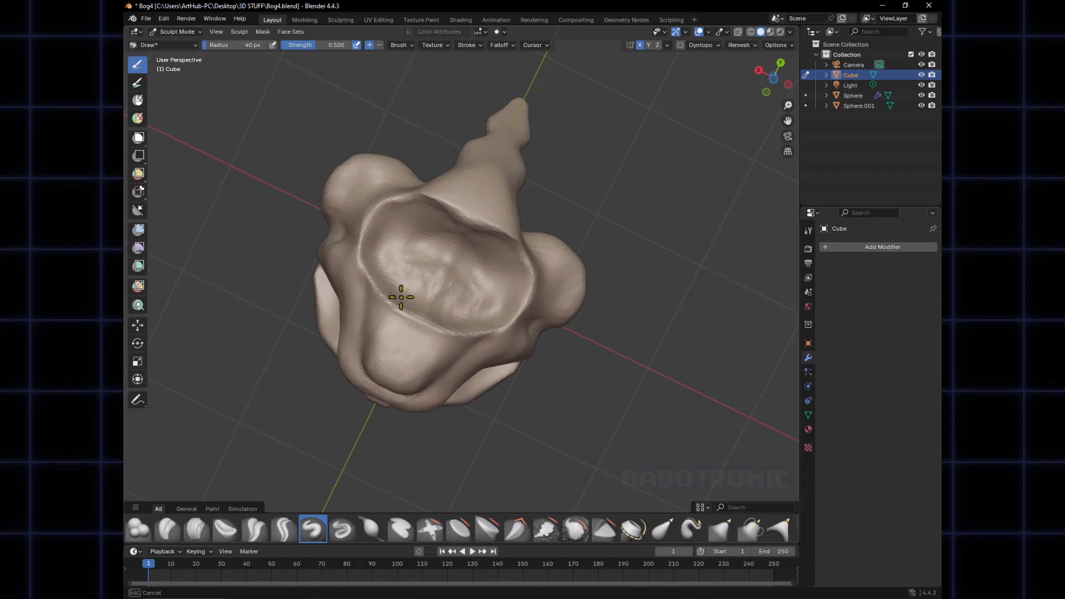
pyautogui.moveTo(425, 209)
pyautogui.mouseDown()
pyautogui.moveTo(368, 209)
pyautogui.moveTo(398, 203)
pyautogui.moveTo(494, 229)
pyautogui.mouseUp()
# Define the rim around the neck recess using the Draw brush with its radius reduced to 27 px
pyautogui.press('[')
pyautogui.press('[')
pyautogui.press('[')
pyautogui.press('[')
pyautogui.press('[')
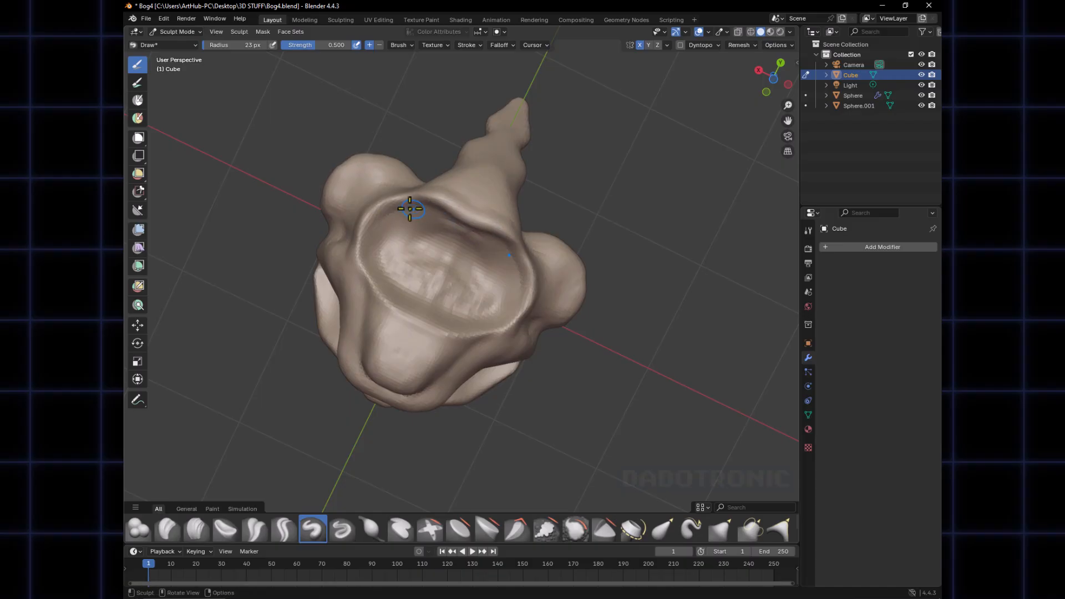
pyautogui.press('f')
pyautogui.click(364, 238)
pyautogui.moveTo(357, 238)
pyautogui.mouseDown()
pyautogui.moveTo(405, 309)
pyautogui.moveTo(477, 327)
pyautogui.moveTo(510, 312)
pyautogui.mouseUp()
pyautogui.moveTo(461, 315); pyautogui.dragTo(476, 314, button='middle')
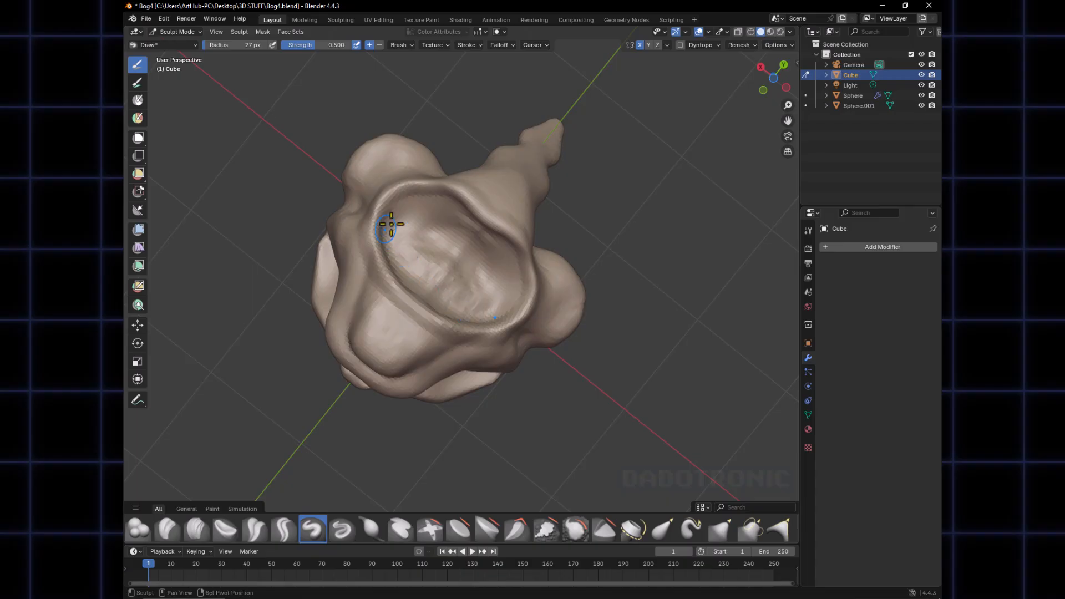
# Deepen the neck recess on the underside of the head using the Draw brush with its radius enlarged to 51 px
pyautogui.moveTo(393, 218)
pyautogui.mouseDown()
pyautogui.moveTo(389, 229)
pyautogui.moveTo(428, 278)
pyautogui.moveTo(385, 192)
pyautogui.moveTo(466, 203)
pyautogui.mouseUp()
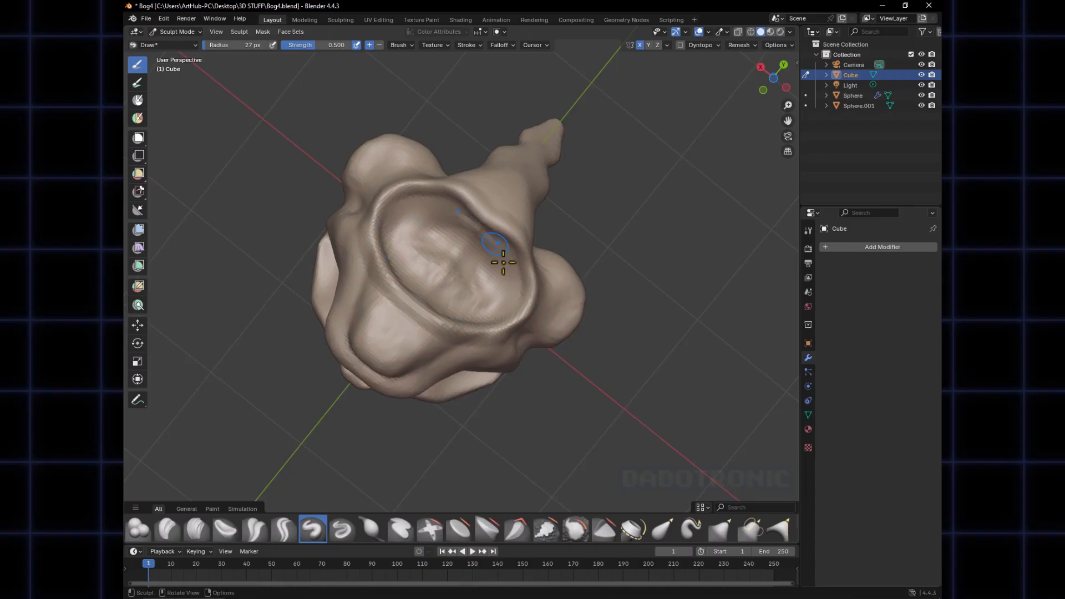
pyautogui.moveTo(501, 256)
pyautogui.mouseDown(button='middle')
pyautogui.moveTo(526, 317)
pyautogui.moveTo(507, 240)
pyautogui.moveTo(521, 302)
pyautogui.moveTo(550, 326)
pyautogui.moveTo(511, 254)
pyautogui.moveTo(464, 271)
pyautogui.mouseUp(button='middle')
pyautogui.press('f')
pyautogui.click(480, 287)
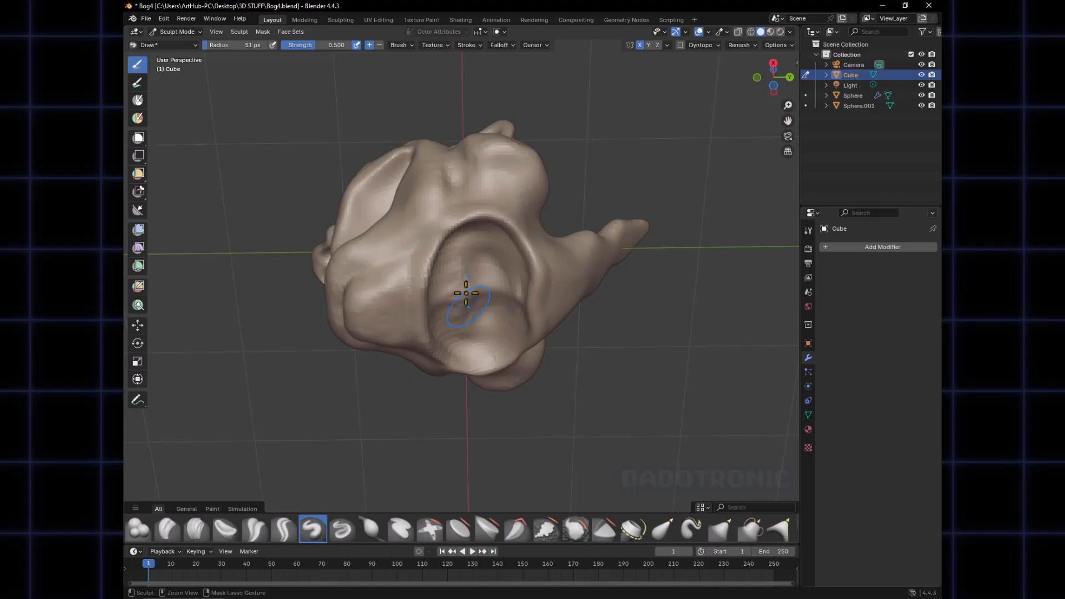
pyautogui.moveTo(466, 293); pyautogui.dragTo(450, 318)
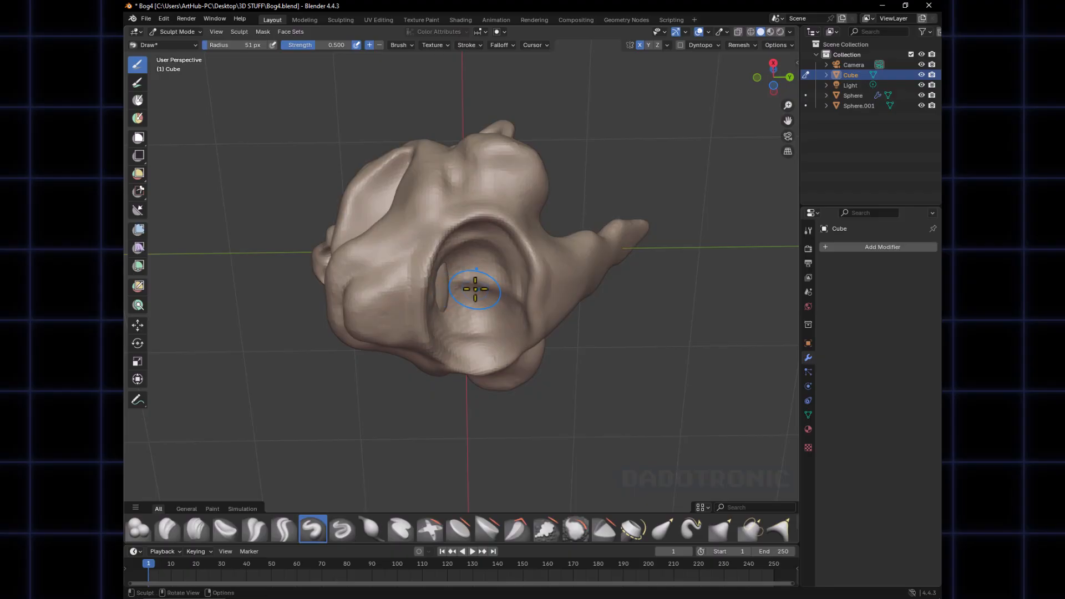
pyautogui.moveTo(476, 289)
pyautogui.mouseDown(button='middle')
pyautogui.moveTo(433, 307)
pyautogui.moveTo(431, 320)
pyautogui.moveTo(424, 297)
pyautogui.moveTo(526, 321)
pyautogui.moveTo(435, 292)
pyautogui.mouseUp(button='middle')
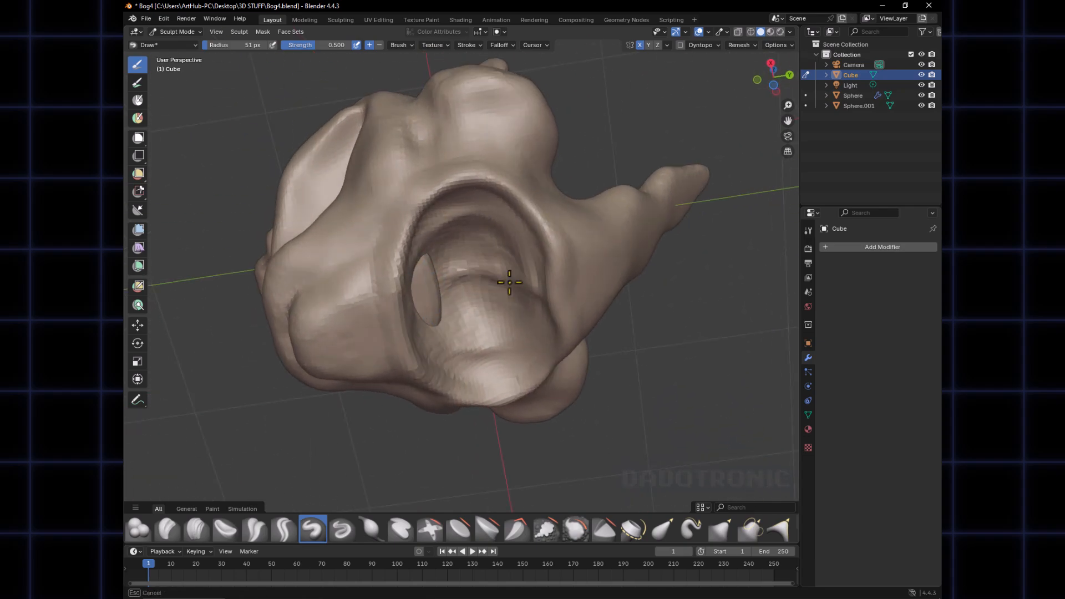
# Switch sculpting to the tongue object where it pokes into the neck recess and use the Grab brush at a 120 px radius
pyautogui.moveTo(430, 298)
pyautogui.mouseDown(button='middle')
pyautogui.moveTo(444, 287)
pyautogui.moveTo(507, 347)
pyautogui.moveTo(542, 356)
pyautogui.moveTo(450, 256)
pyautogui.moveTo(423, 282)
pyautogui.moveTo(433, 298)
pyautogui.moveTo(506, 316)
pyautogui.moveTo(487, 351)
pyautogui.moveTo(452, 309)
pyautogui.moveTo(466, 340)
pyautogui.moveTo(482, 333)
pyautogui.moveTo(511, 357)
pyautogui.moveTo(433, 232)
pyautogui.mouseUp(button='middle')
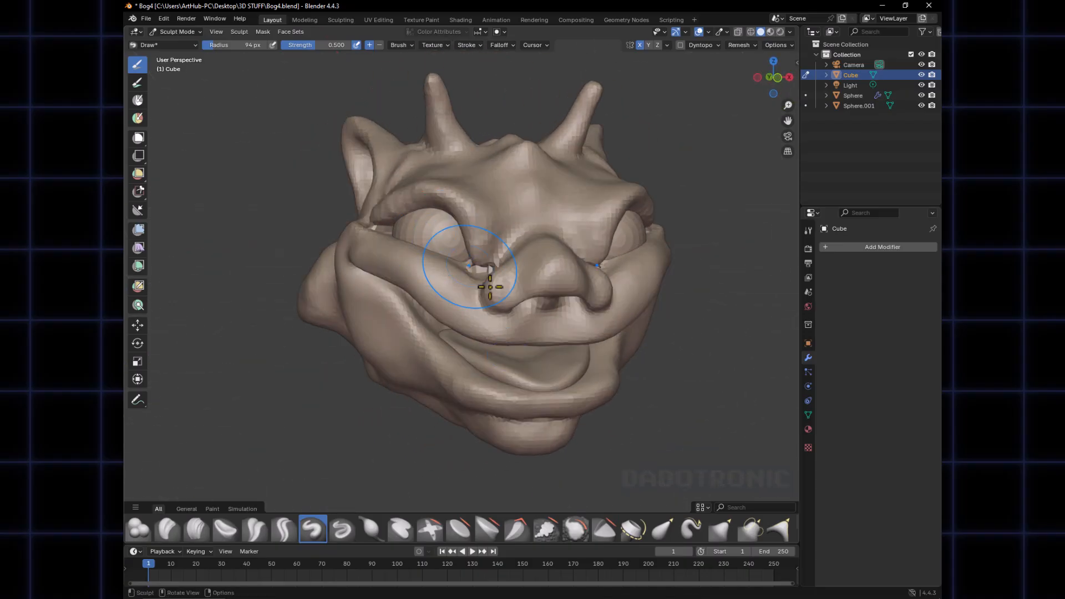
pyautogui.moveTo(526, 326)
pyautogui.mouseDown(button='middle')
pyautogui.moveTo(481, 354)
pyautogui.moveTo(438, 333)
pyautogui.moveTo(446, 352)
pyautogui.mouseUp(button='middle')
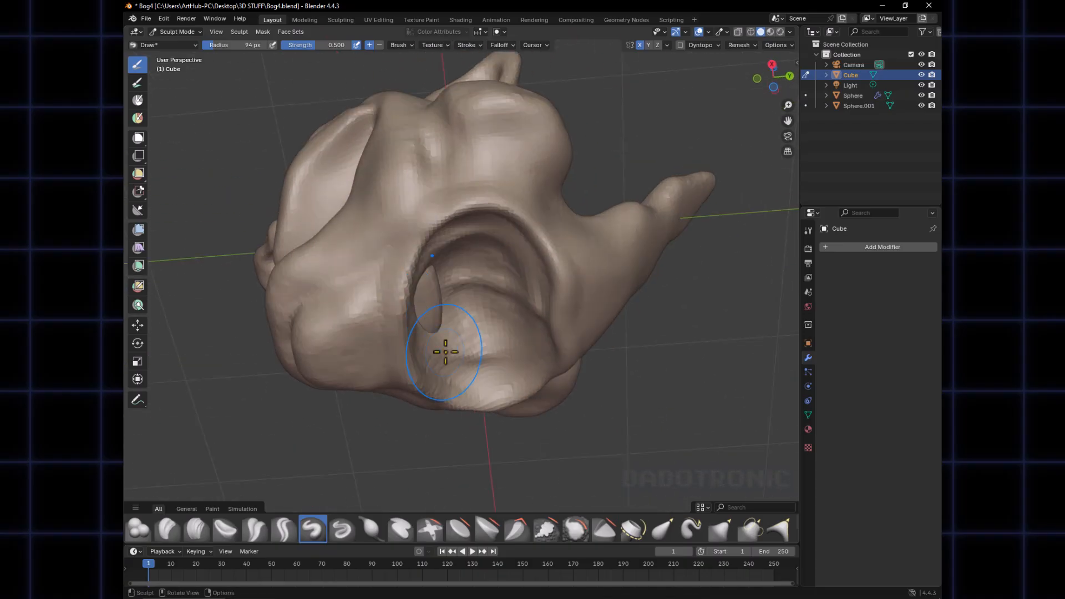
pyautogui.moveTo(446, 313); pyautogui.dragTo(421, 298, button='middle')
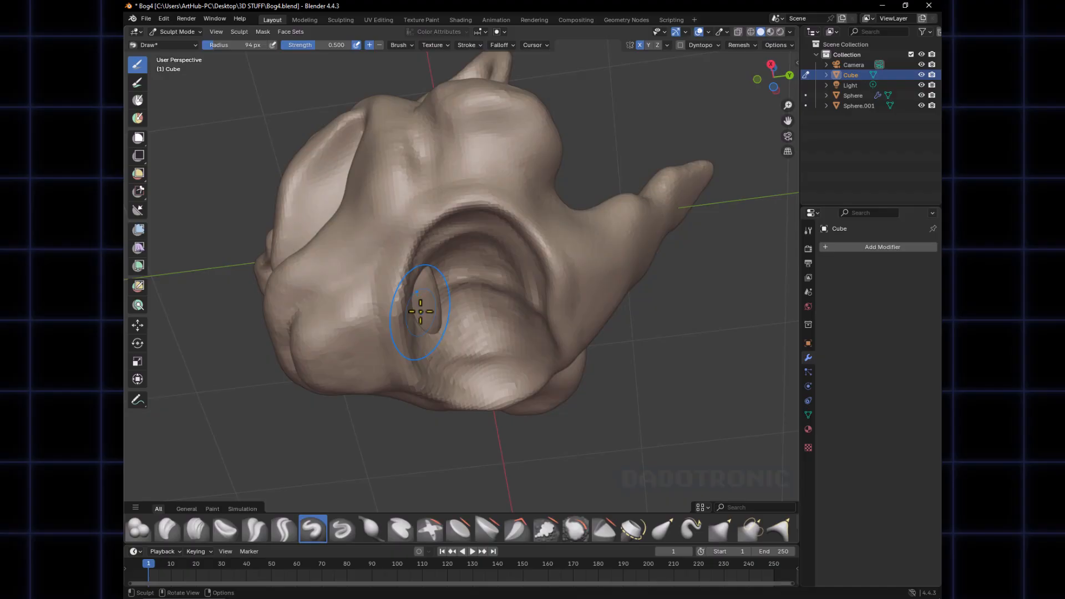
pyautogui.hotkey('alt', 'q')
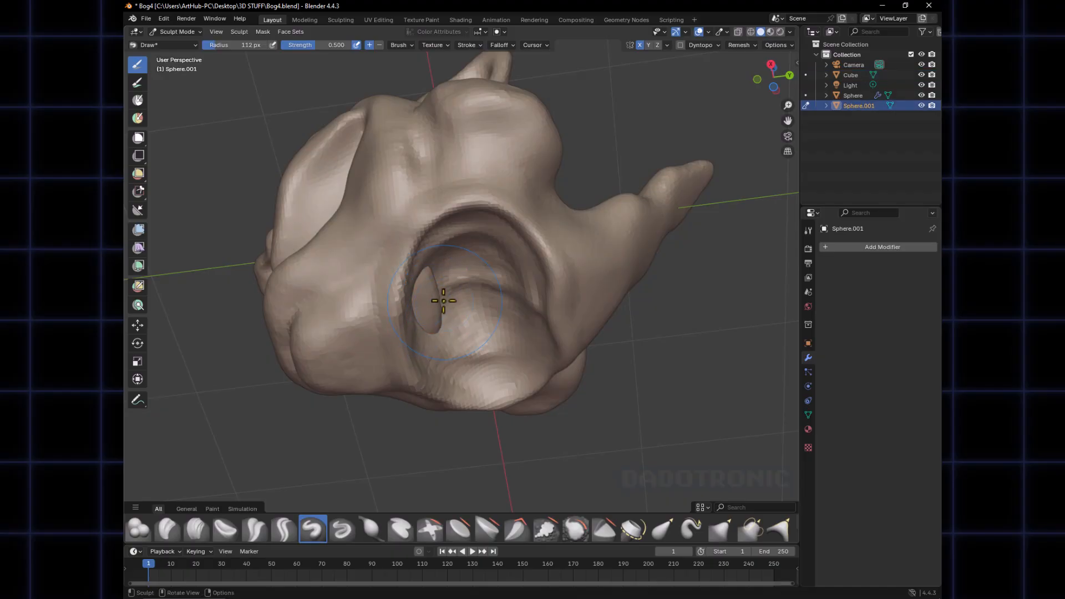
pyautogui.press('g')
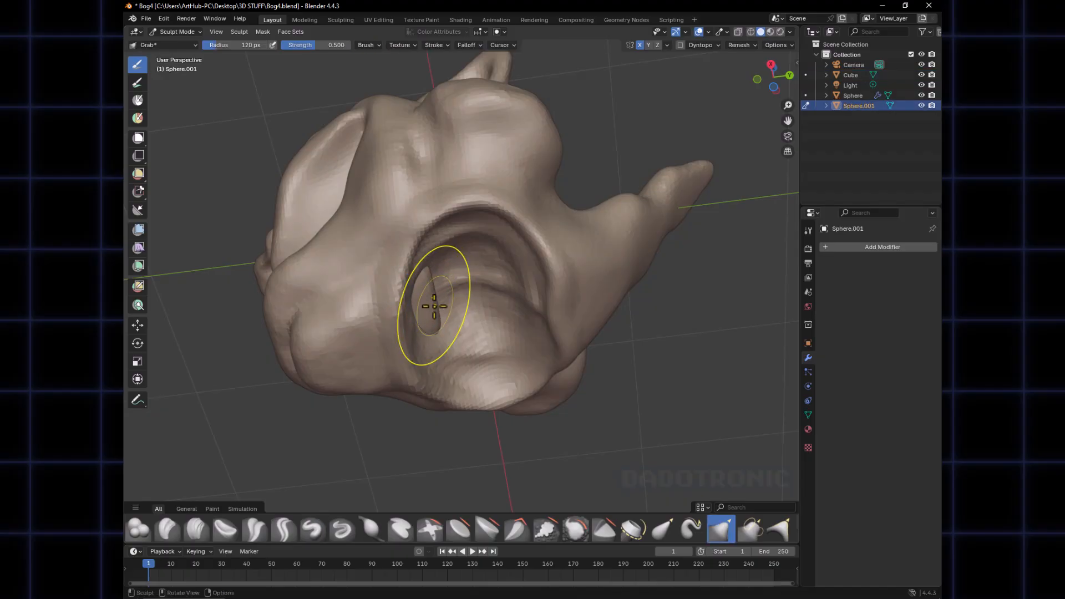
pyautogui.moveTo(421, 316)
pyautogui.mouseDown(button='middle')
pyautogui.moveTo(487, 335)
pyautogui.moveTo(443, 352)
pyautogui.mouseUp(button='middle')
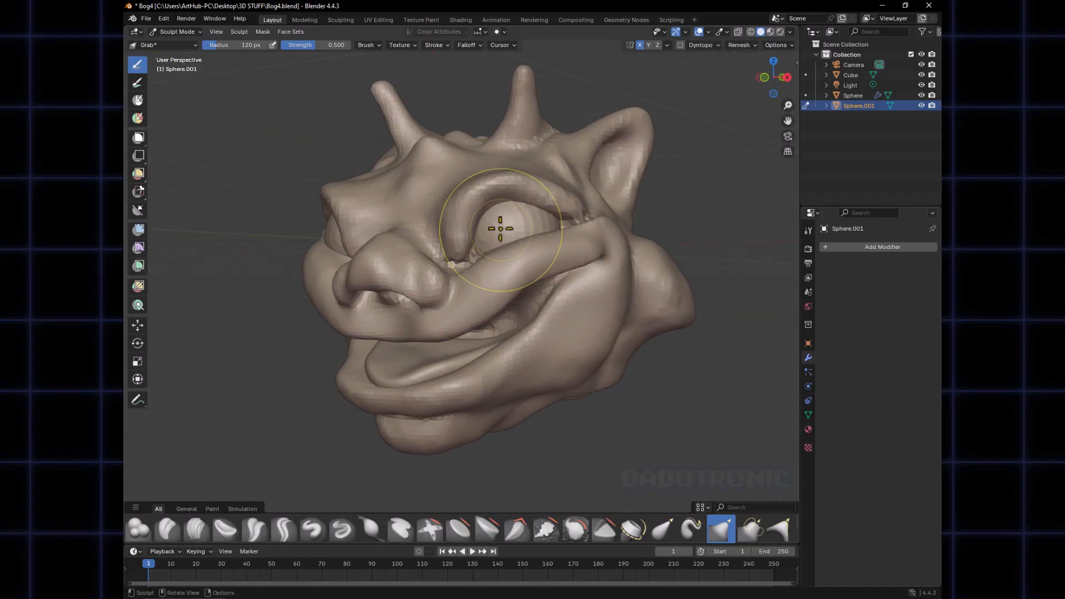
# Make the tongue the sculpted object again and push its underside into the head with the Grab brush at 125 px
pyautogui.hotkey('alt', 'q')
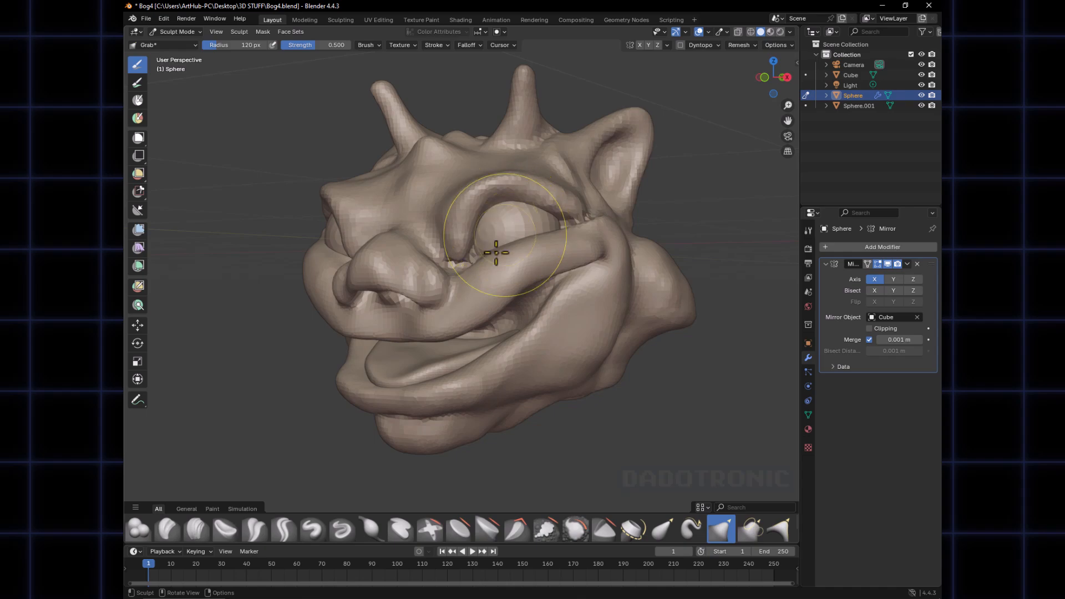
pyautogui.hotkey('alt', 'q')
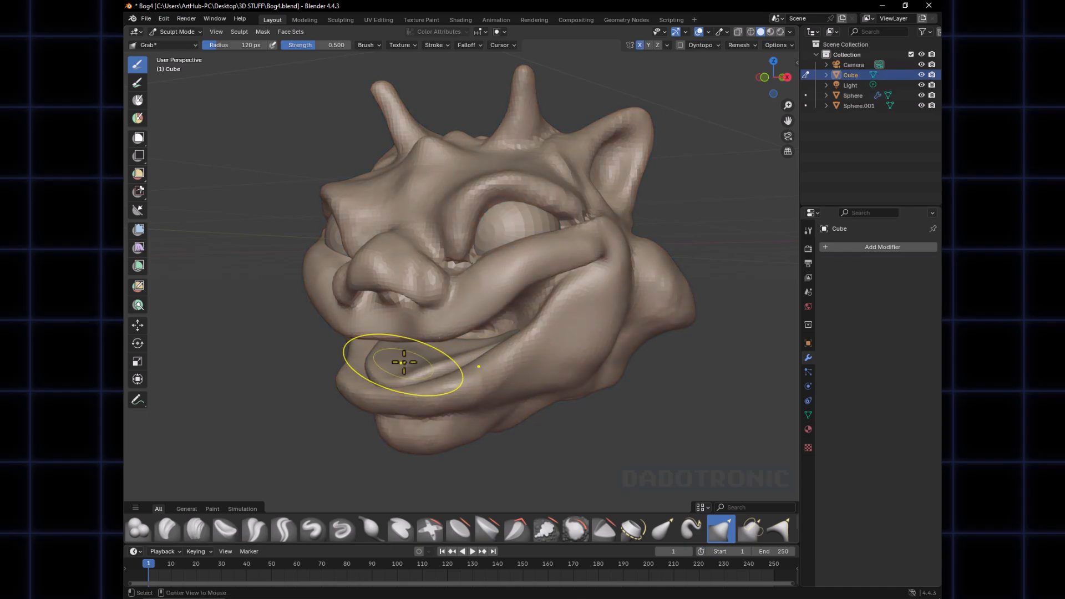
pyautogui.hotkey('alt', 'q')
pyautogui.moveTo(404, 362); pyautogui.dragTo(400, 314, button='middle')
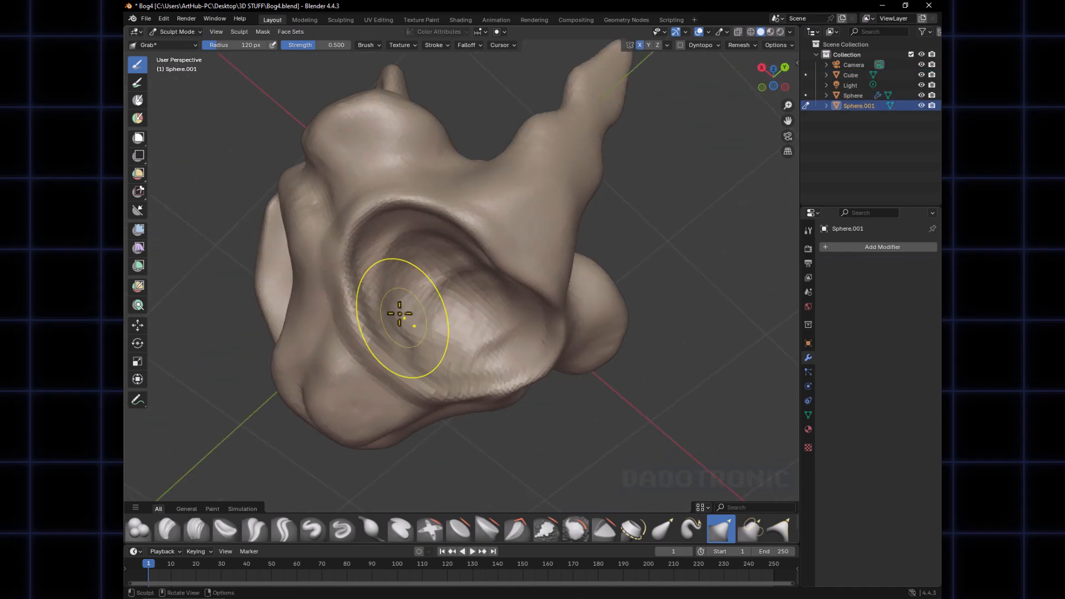
pyautogui.press('f')
pyautogui.click(395, 284)
pyautogui.moveTo(392, 277); pyautogui.dragTo(384, 262)
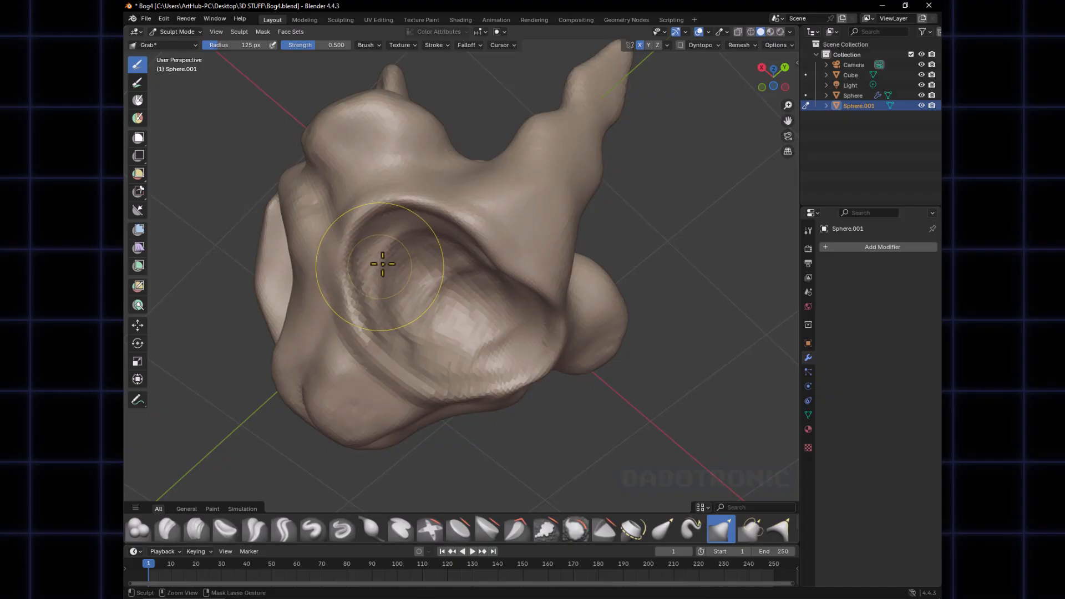
# Switch sculpting back to the head and reshape the inner wall and floor of the neck recess with the Grab brush at 161 px
pyautogui.press('f')
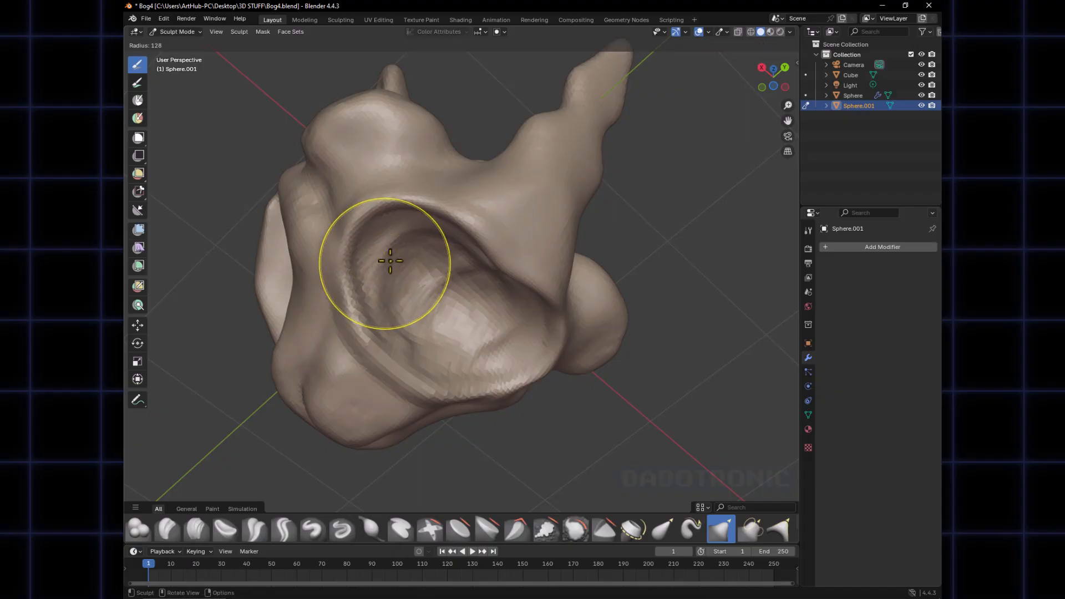
pyautogui.click(450, 217)
pyautogui.hotkey('alt', 'q')
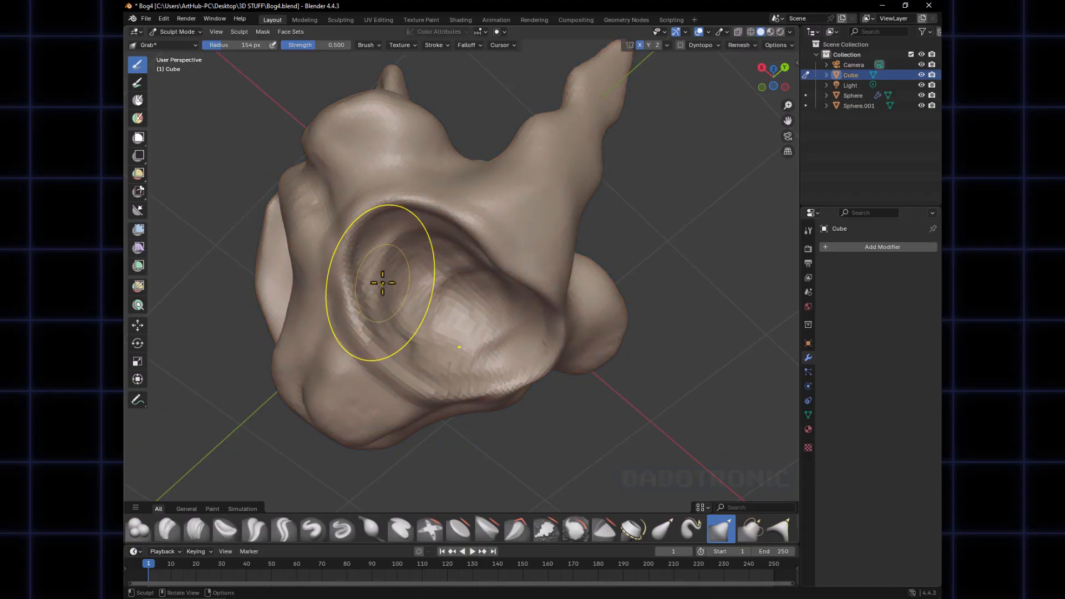
pyautogui.press('f')
pyautogui.click(405, 280)
pyautogui.moveTo(393, 280); pyautogui.dragTo(373, 261)
pyautogui.moveTo(397, 312); pyautogui.dragTo(427, 285)
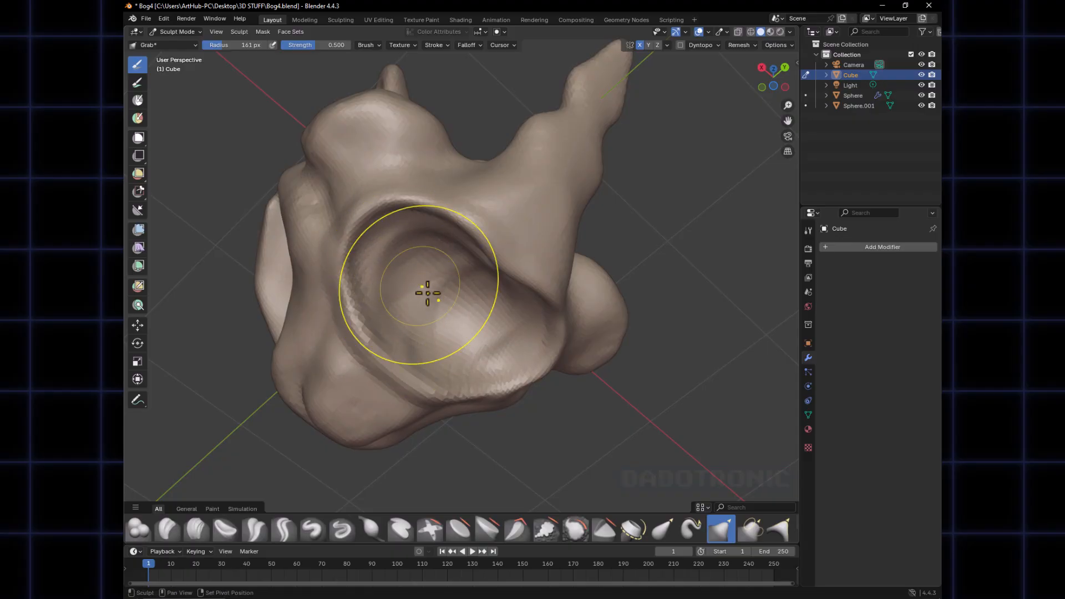
# Even out the back rim of the neck recess using the Draw brush at an 86 px radius
pyautogui.moveTo(428, 285)
pyautogui.mouseDown(button='middle')
pyautogui.moveTo(504, 273)
pyautogui.moveTo(435, 321)
pyautogui.moveTo(501, 358)
pyautogui.moveTo(528, 311)
pyautogui.mouseUp(button='middle')
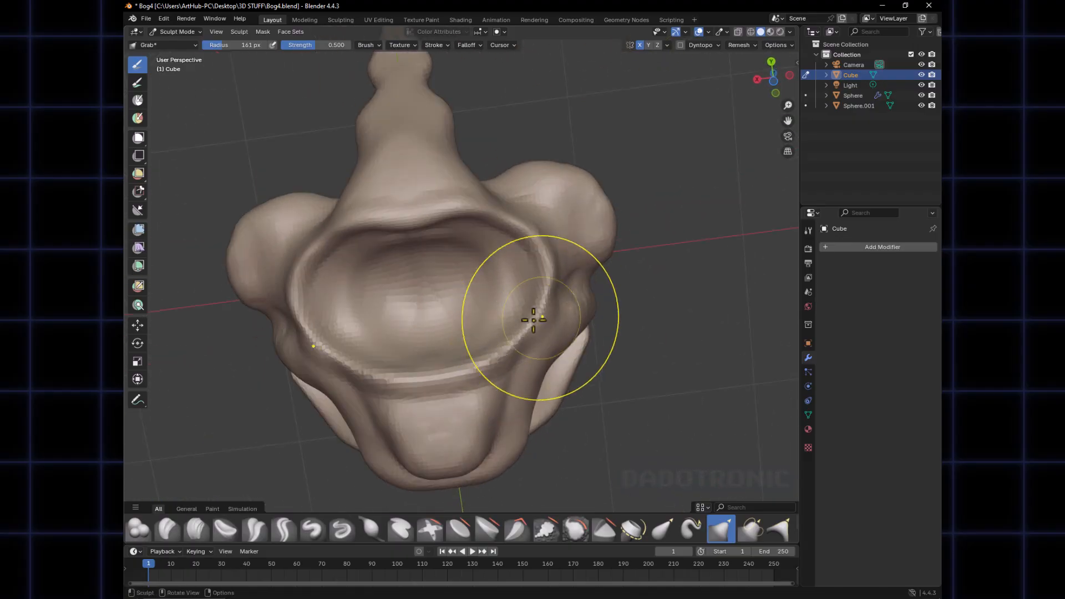
pyautogui.press('x')
pyautogui.press('f')
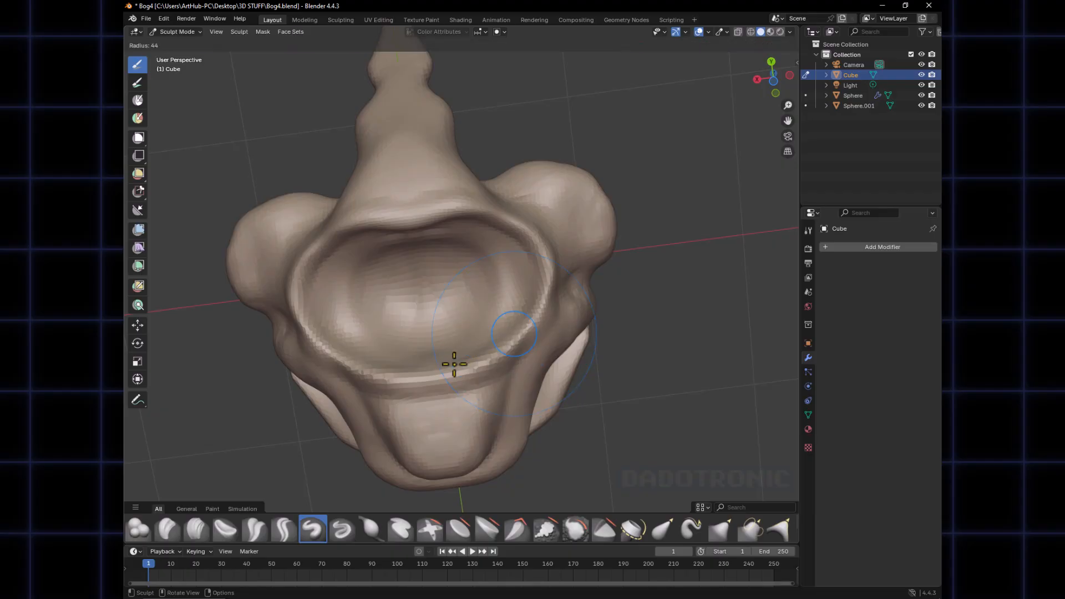
pyautogui.click(519, 338)
pyautogui.press('f')
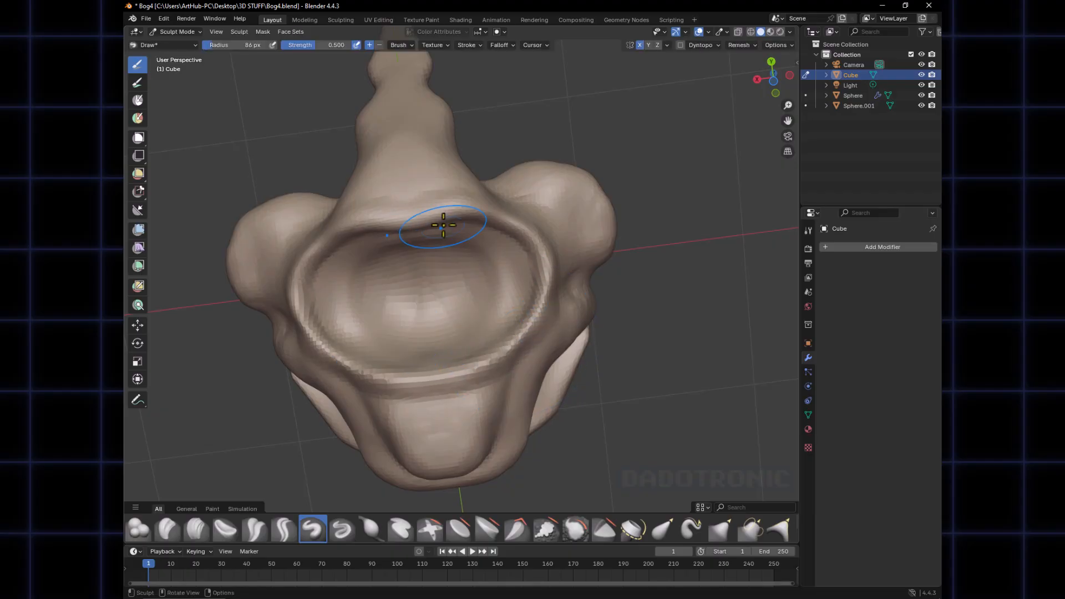
# Reshape the rounded cheek bulge below the ear with the Grab brush at a 103 px radius
pyautogui.press('g')
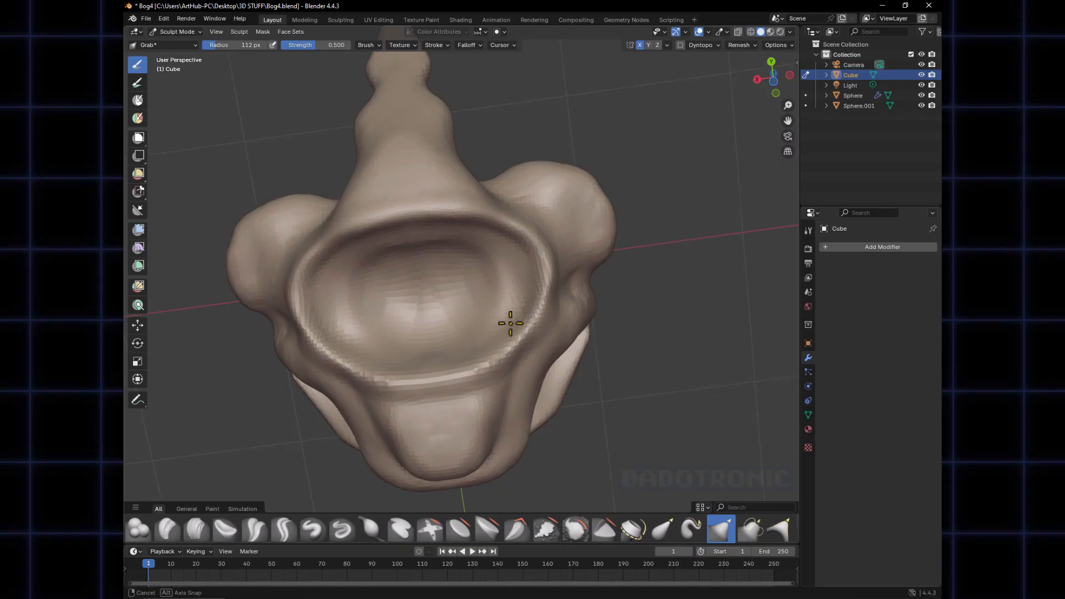
pyautogui.moveTo(509, 321)
pyautogui.mouseDown(button='middle')
pyautogui.moveTo(434, 366)
pyautogui.moveTo(516, 357)
pyautogui.moveTo(469, 373)
pyautogui.mouseUp(button='middle')
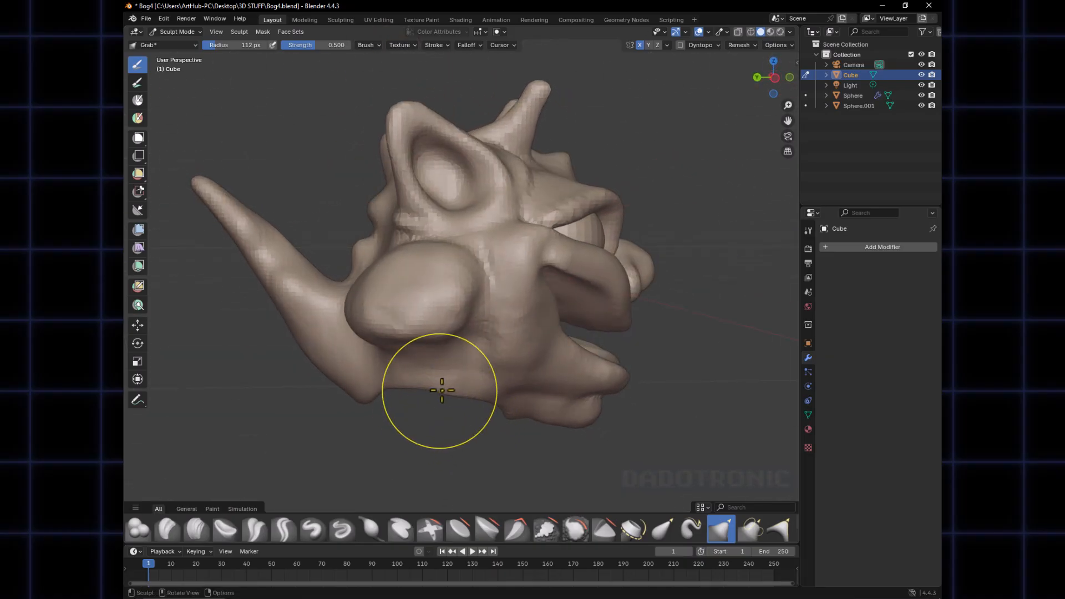
pyautogui.moveTo(395, 386)
pyautogui.mouseDown(button='middle')
pyautogui.moveTo(561, 326)
pyautogui.moveTo(607, 333)
pyautogui.moveTo(546, 345)
pyautogui.moveTo(455, 315)
pyautogui.mouseUp(button='middle')
pyautogui.press('f')
pyautogui.click(453, 301)
pyautogui.moveTo(452, 300); pyautogui.dragTo(481, 327)
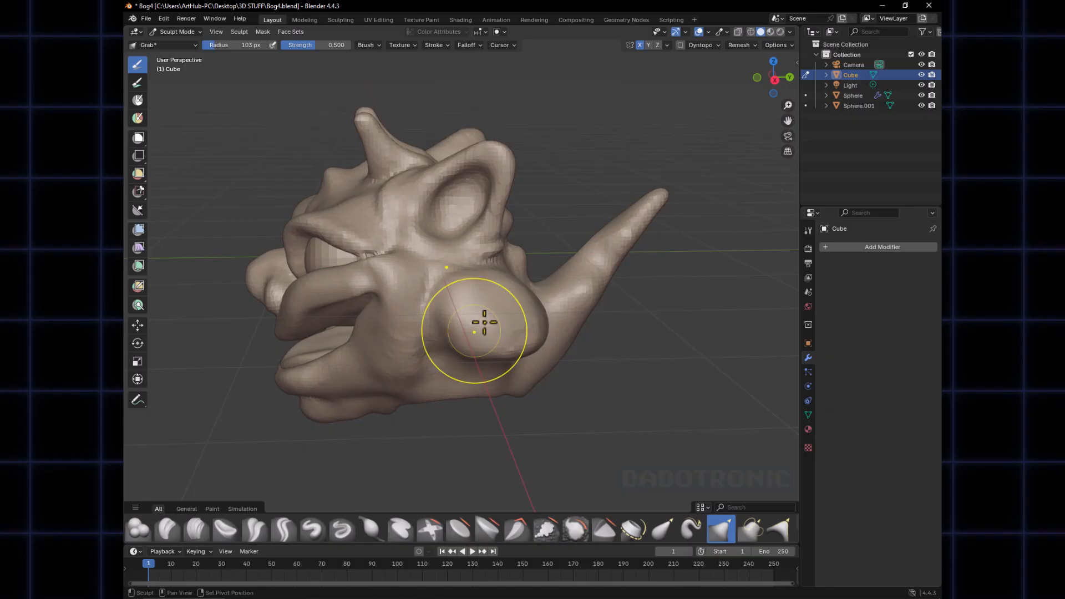
pyautogui.moveTo(484, 322)
pyautogui.mouseDown(button='middle')
pyautogui.moveTo(489, 335)
pyautogui.moveTo(518, 309)
pyautogui.moveTo(475, 333)
pyautogui.moveTo(459, 319)
pyautogui.moveTo(483, 340)
pyautogui.mouseUp(button='middle')
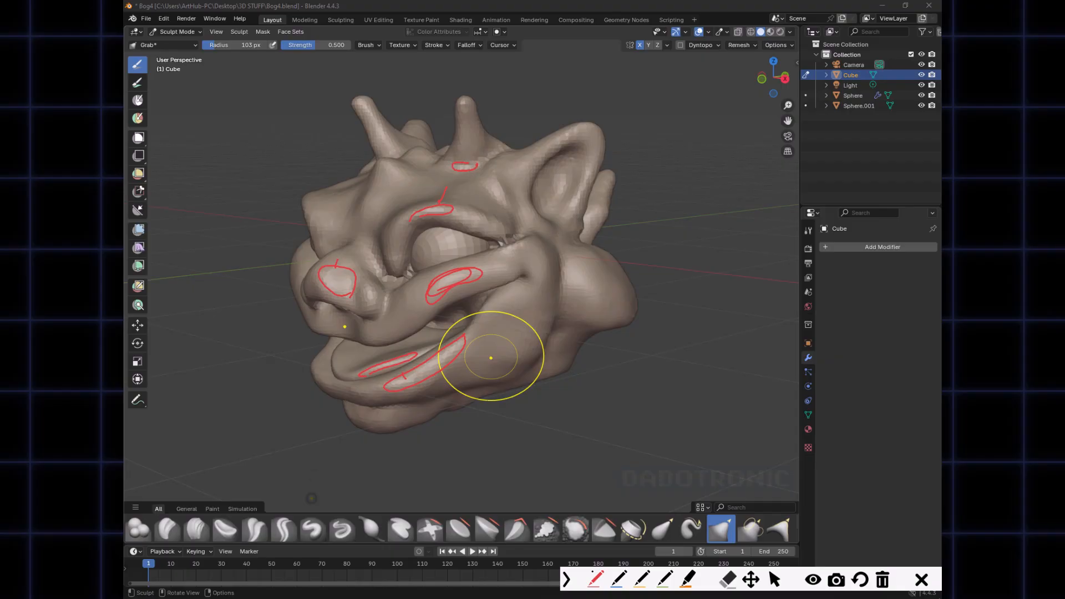
# Work along the neck recess rim with the Inflate/Deflate brush at a 45 px radius
pyautogui.press('Escape')
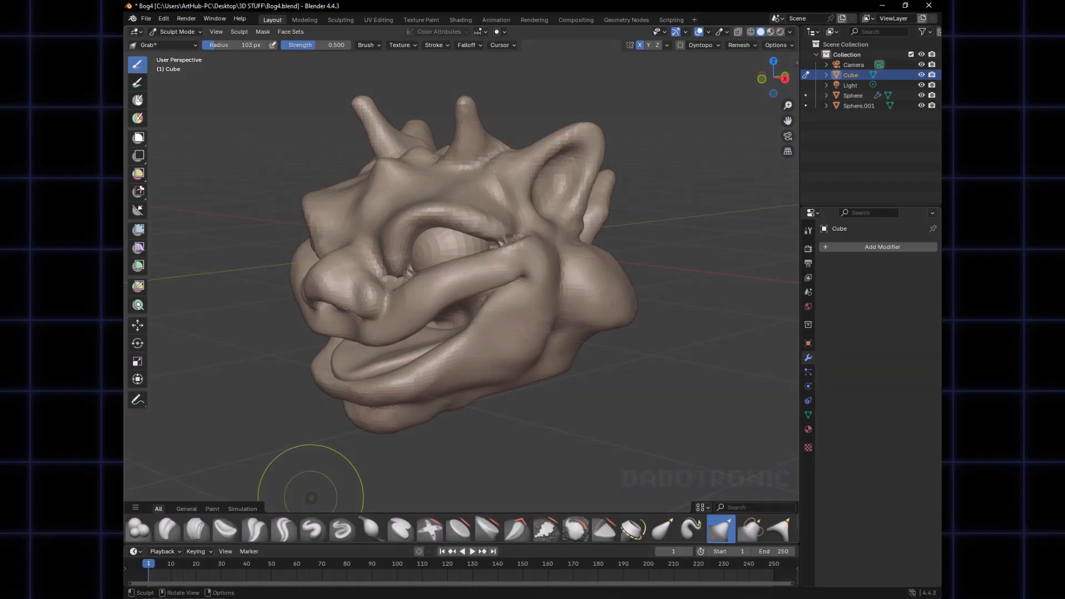
pyautogui.press('f')
pyautogui.click(417, 295)
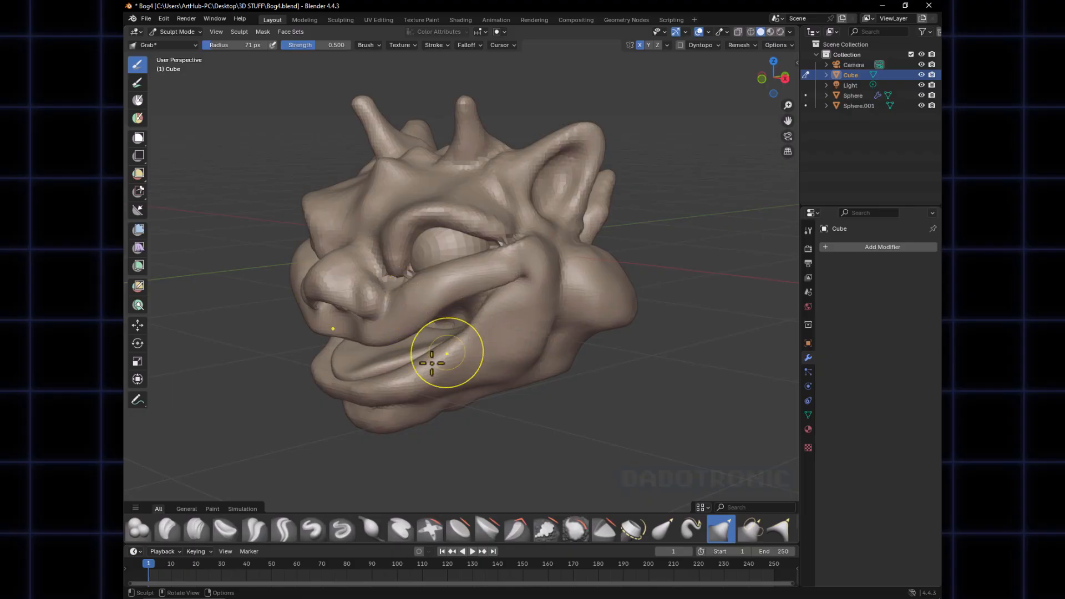
pyautogui.moveTo(436, 361)
pyautogui.mouseDown(button='middle')
pyautogui.moveTo(422, 373)
pyautogui.moveTo(497, 315)
pyautogui.moveTo(521, 219)
pyautogui.moveTo(501, 264)
pyautogui.moveTo(485, 245)
pyautogui.mouseUp(button='middle')
pyautogui.press('i')
pyautogui.press('f')
pyautogui.click(476, 237)
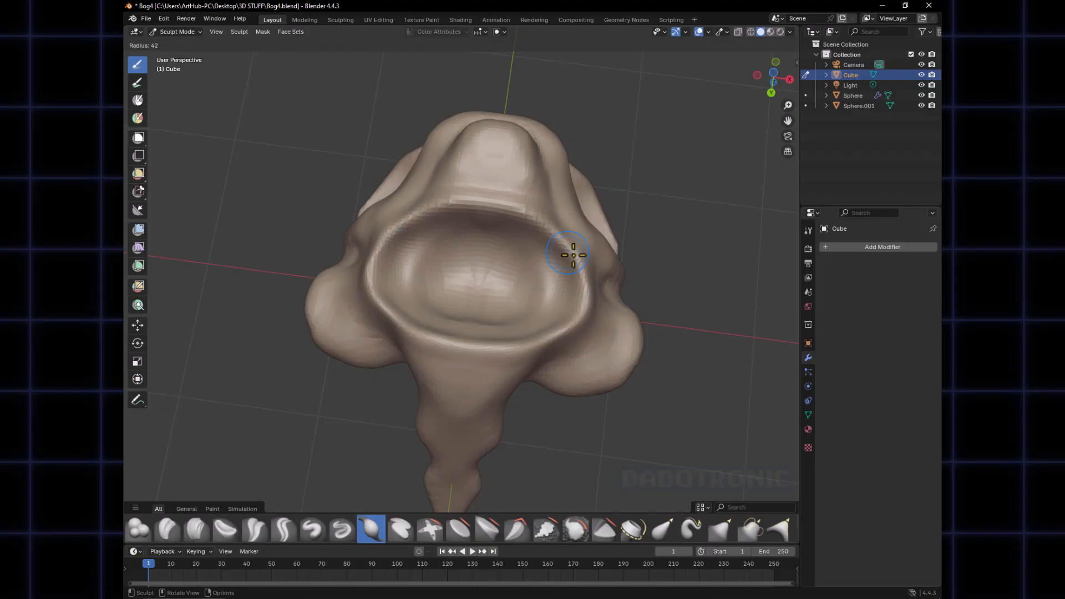
pyautogui.press('f')
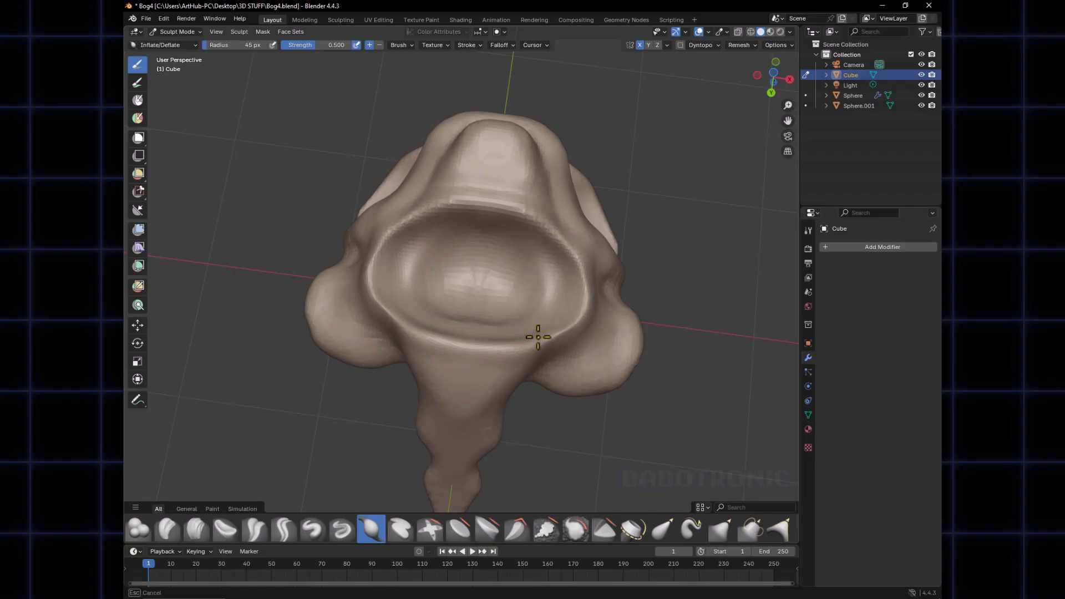
pyautogui.click(428, 341)
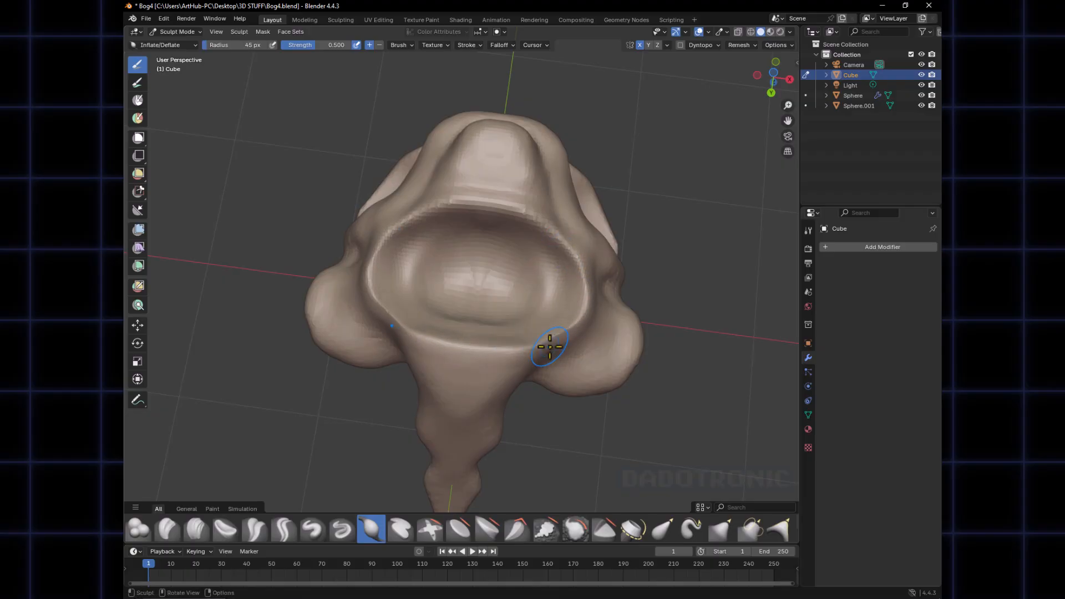
# Show the wireframe overlay, examine the mesh around the neck recess rim up close, and hide the overlay again
pyautogui.moveTo(575, 349)
pyautogui.keyDown('ctrl'); pyautogui.mouseDown(button='middle')
pyautogui.moveTo(575, 335)
pyautogui.moveTo(518, 375)
pyautogui.moveTo(474, 374)
pyautogui.moveTo(447, 409)
pyautogui.moveTo(564, 368)
pyautogui.moveTo(516, 333)
pyautogui.moveTo(542, 302)
pyautogui.moveTo(519, 350)
pyautogui.moveTo(538, 311)
pyautogui.moveTo(567, 295)
pyautogui.moveTo(542, 327)
pyautogui.moveTo(557, 328)
pyautogui.moveTo(541, 334)
pyautogui.moveTo(577, 309)
pyautogui.moveTo(478, 357)
pyautogui.moveTo(388, 209)
pyautogui.moveTo(409, 228)
pyautogui.moveTo(603, 120)
pyautogui.mouseUp(button='middle'); pyautogui.keyUp('ctrl')
pyautogui.click(718, 45)
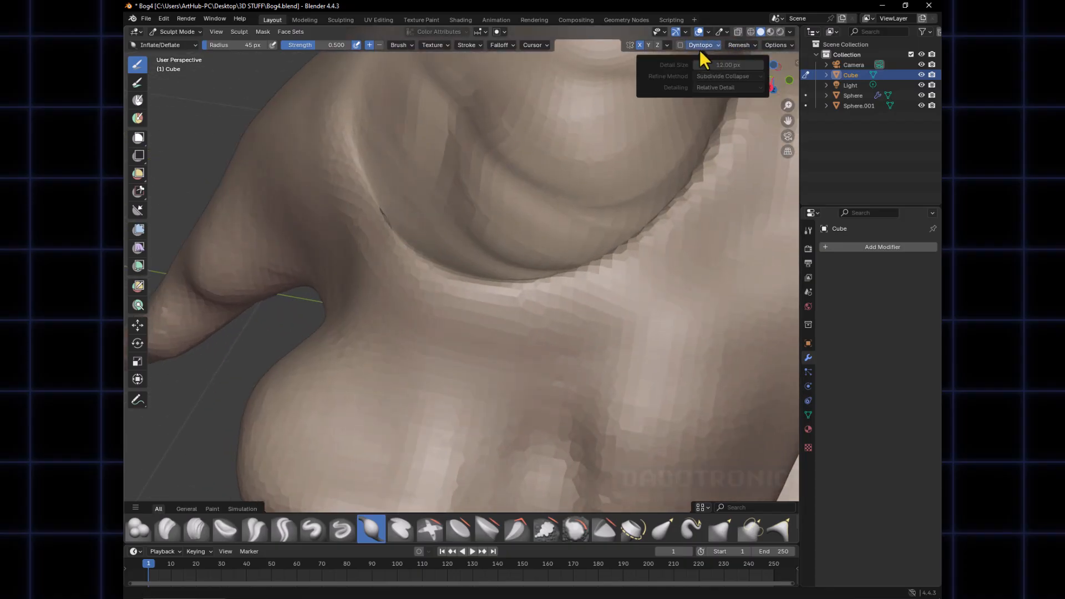
pyautogui.click(727, 32)
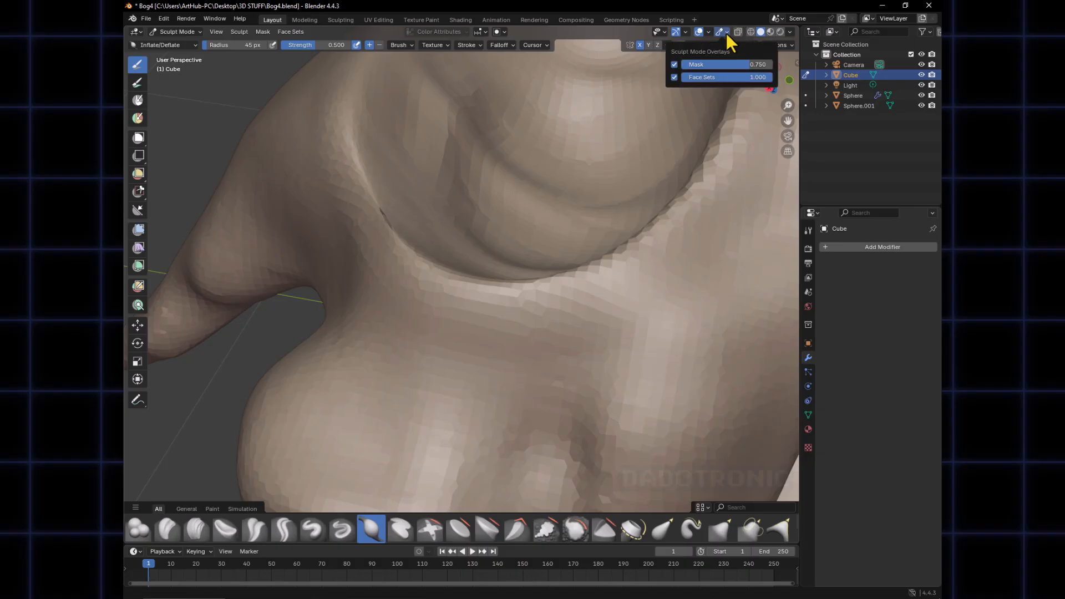
pyautogui.click(708, 32)
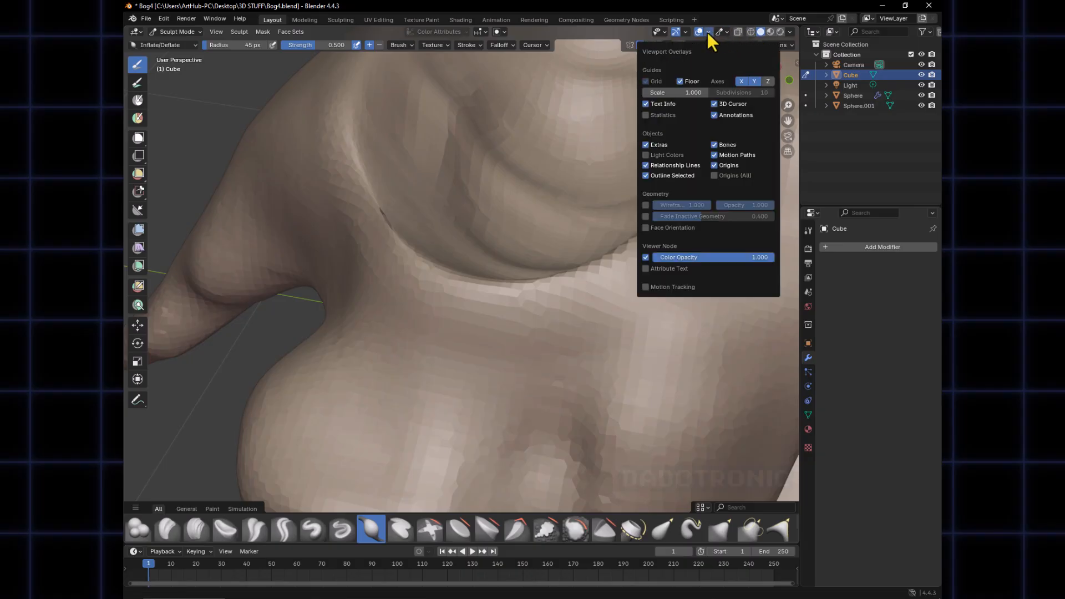
pyautogui.click(646, 204)
pyautogui.moveTo(494, 231)
pyautogui.mouseDown(button='middle')
pyautogui.moveTo(357, 234)
pyautogui.moveTo(375, 285)
pyautogui.moveTo(385, 225)
pyautogui.moveTo(440, 280)
pyautogui.moveTo(464, 240)
pyautogui.moveTo(442, 345)
pyautogui.moveTo(461, 258)
pyautogui.mouseUp(button='middle')
pyautogui.hotkey('ctrl', 'z')
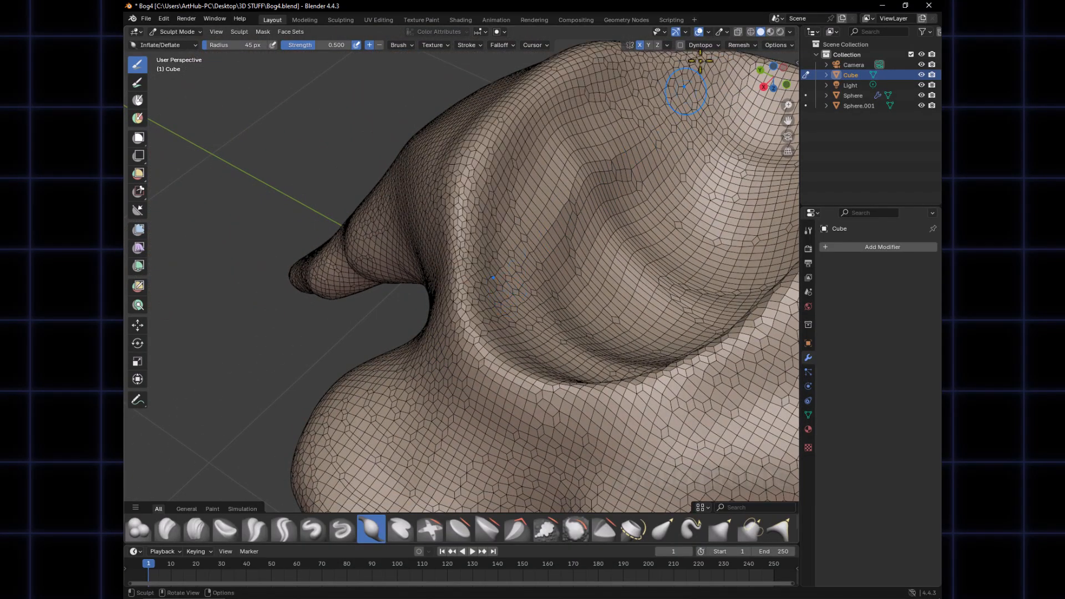
pyautogui.click(720, 31)
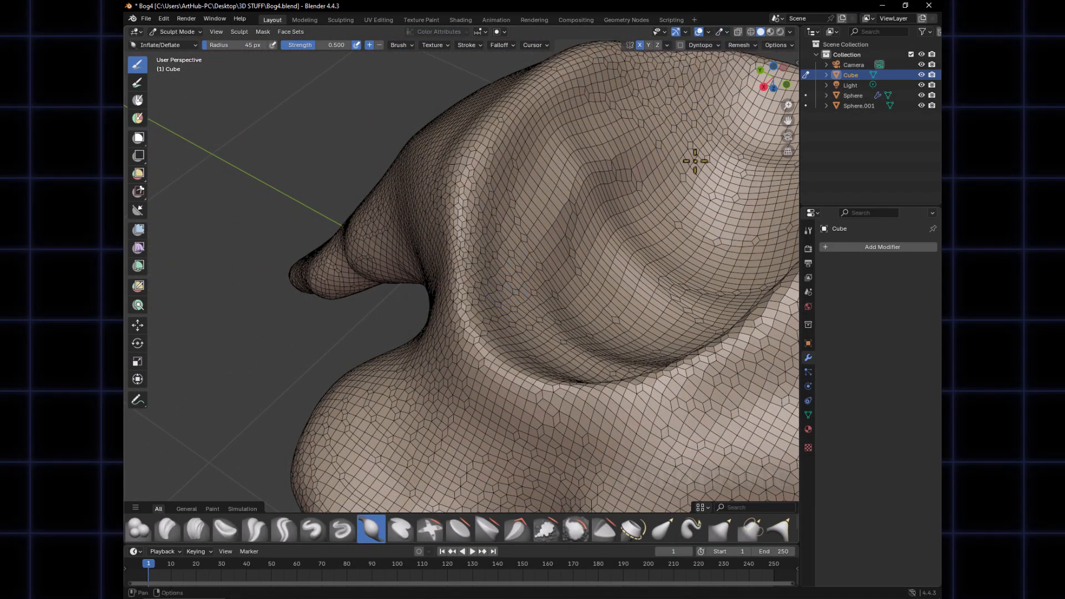
pyautogui.click(709, 32)
pyautogui.click(646, 204)
# Smooth the rim of the neck recess with smoothing strokes along its edge
pyautogui.moveTo(582, 255); pyautogui.dragTo(501, 341, button='middle')
pyautogui.moveTo(484, 335)
pyautogui.keyDown('shift'); pyautogui.mouseDown()
pyautogui.moveTo(517, 353)
pyautogui.moveTo(575, 326)
pyautogui.mouseUp(); pyautogui.keyUp('shift')
pyautogui.moveTo(599, 286)
pyautogui.keyDown('shift'); pyautogui.mouseDown()
pyautogui.moveTo(601, 244)
pyautogui.moveTo(557, 209)
pyautogui.mouseUp(); pyautogui.keyUp('shift')
pyautogui.moveTo(556, 209); pyautogui.dragTo(516, 161, button='middle')
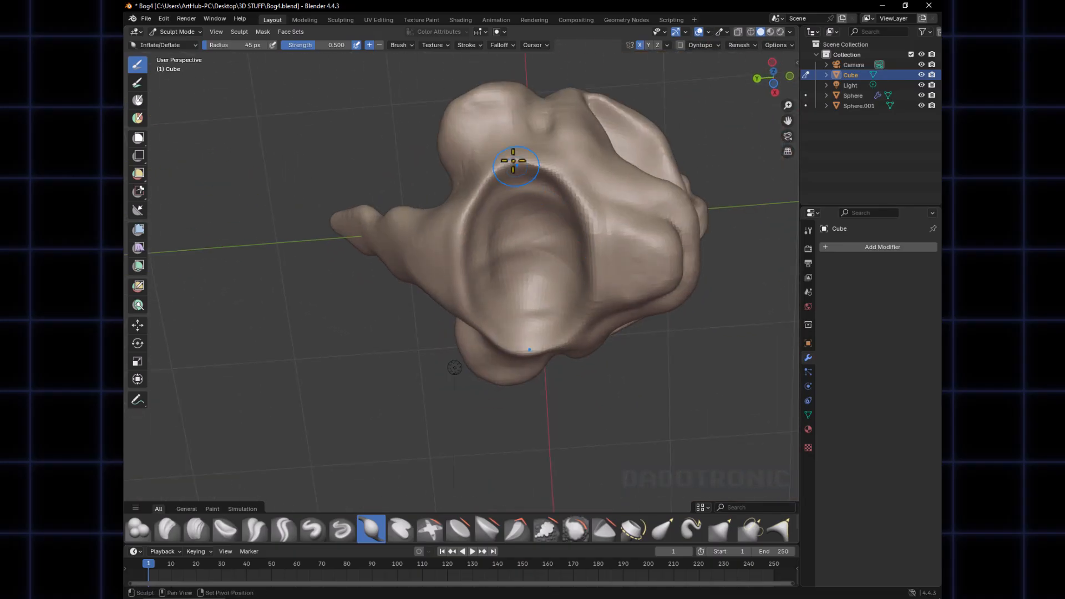
# Reshape the side of the neck recess rim with the Grab brush at a 77 px radius
pyautogui.moveTo(464, 238); pyautogui.dragTo(479, 189, button='middle')
pyautogui.press('g')
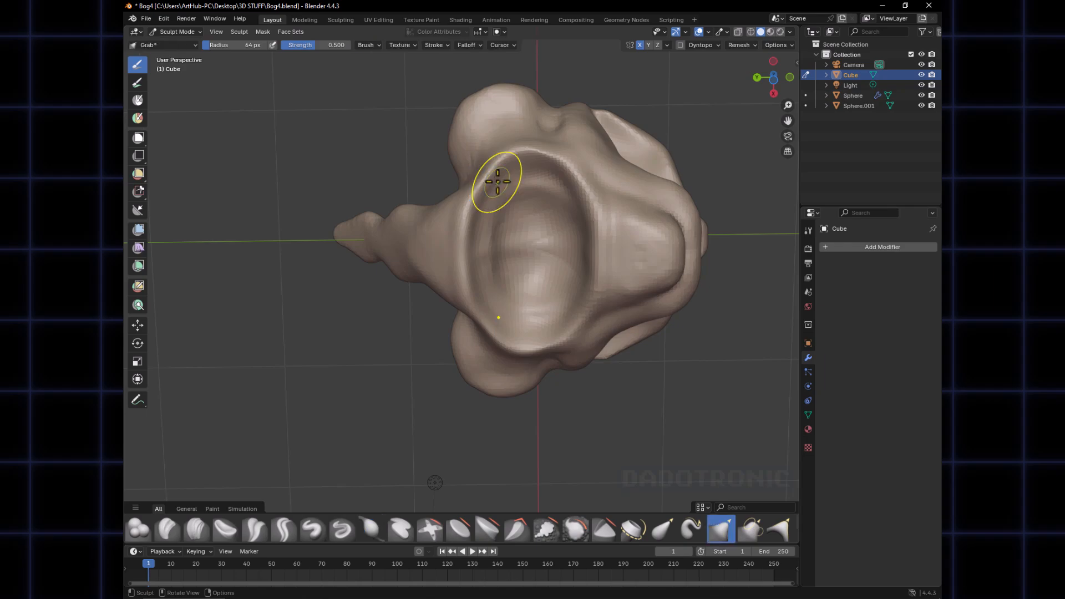
pyautogui.press('f')
pyautogui.moveTo(530, 172)
pyautogui.mouseDown()
pyautogui.moveTo(555, 162)
pyautogui.moveTo(543, 148)
pyautogui.moveTo(524, 151)
pyautogui.mouseUp()
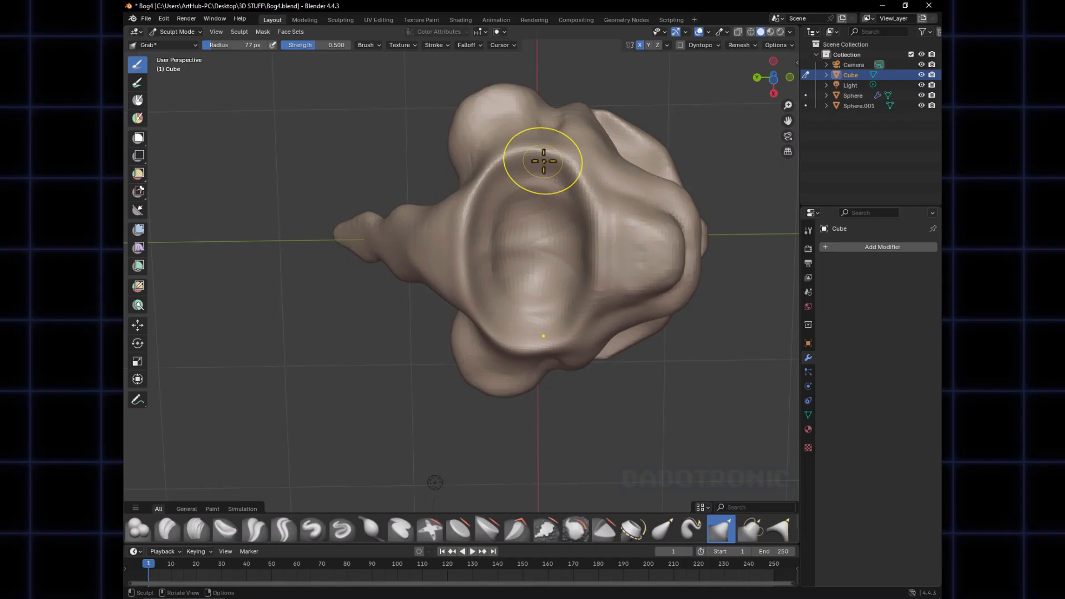
# Pull the rounded cheek bulge below the ear slightly back and down with the Grab brush at a 74 px radius
pyautogui.moveTo(577, 162)
pyautogui.mouseDown(button='middle')
pyautogui.moveTo(559, 227)
pyautogui.moveTo(561, 302)
pyautogui.moveTo(604, 324)
pyautogui.moveTo(580, 329)
pyautogui.moveTo(554, 305)
pyautogui.moveTo(504, 288)
pyautogui.moveTo(442, 317)
pyautogui.moveTo(542, 305)
pyautogui.mouseUp(button='middle')
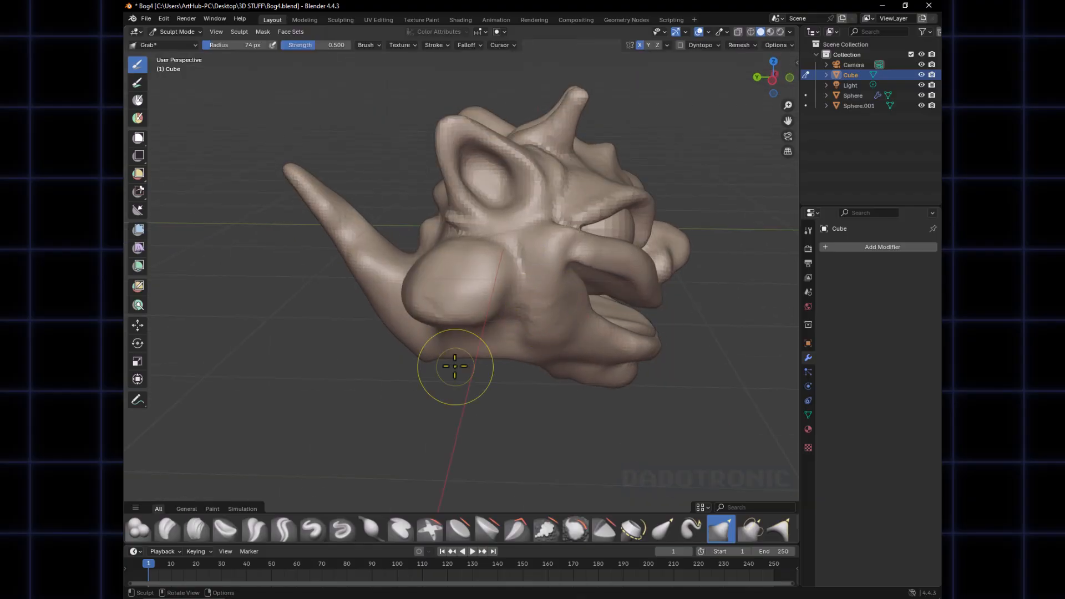
pyautogui.moveTo(471, 281)
pyautogui.mouseDown()
pyautogui.moveTo(469, 268)
pyautogui.moveTo(447, 294)
pyautogui.mouseUp()
pyautogui.moveTo(447, 295)
pyautogui.mouseDown(button='middle')
pyautogui.moveTo(561, 297)
pyautogui.moveTo(480, 293)
pyautogui.moveTo(547, 341)
pyautogui.mouseUp(button='middle')
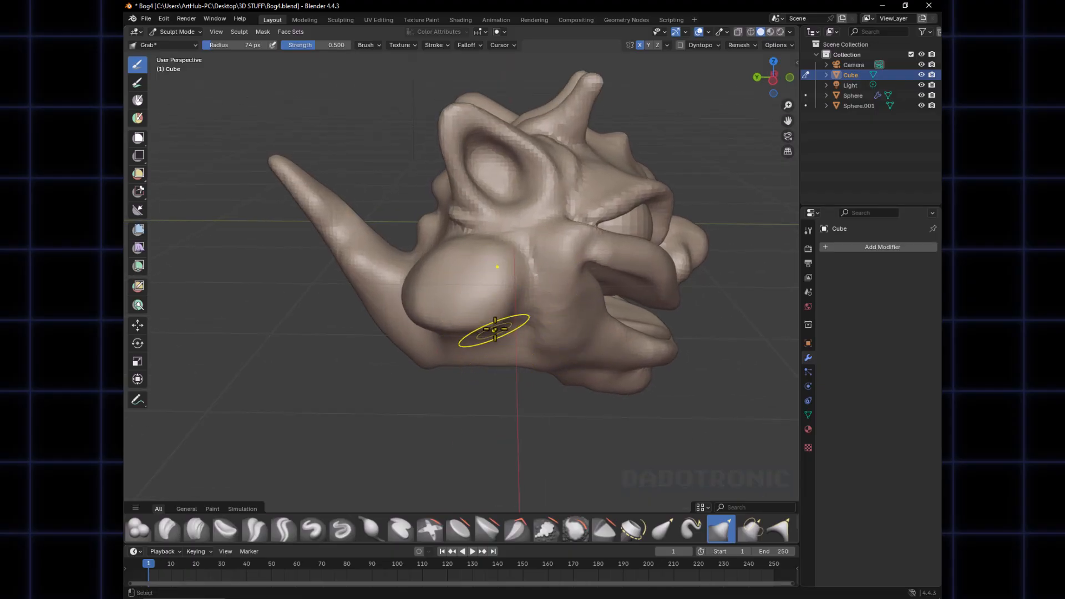
pyautogui.hotkey('ctrl', 'alt', 'g')
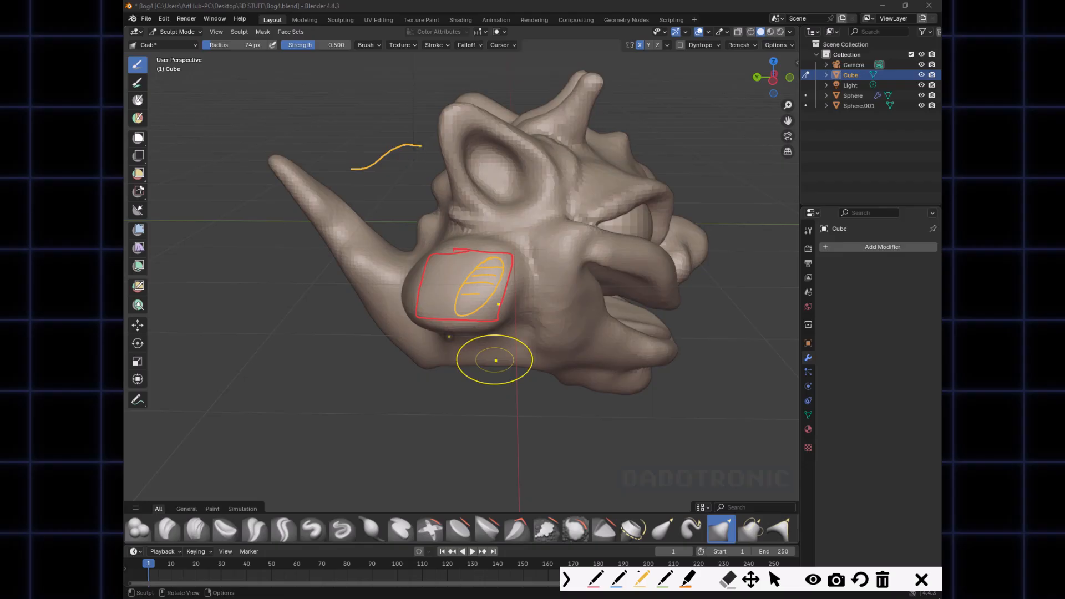
pyautogui.press('Escape')
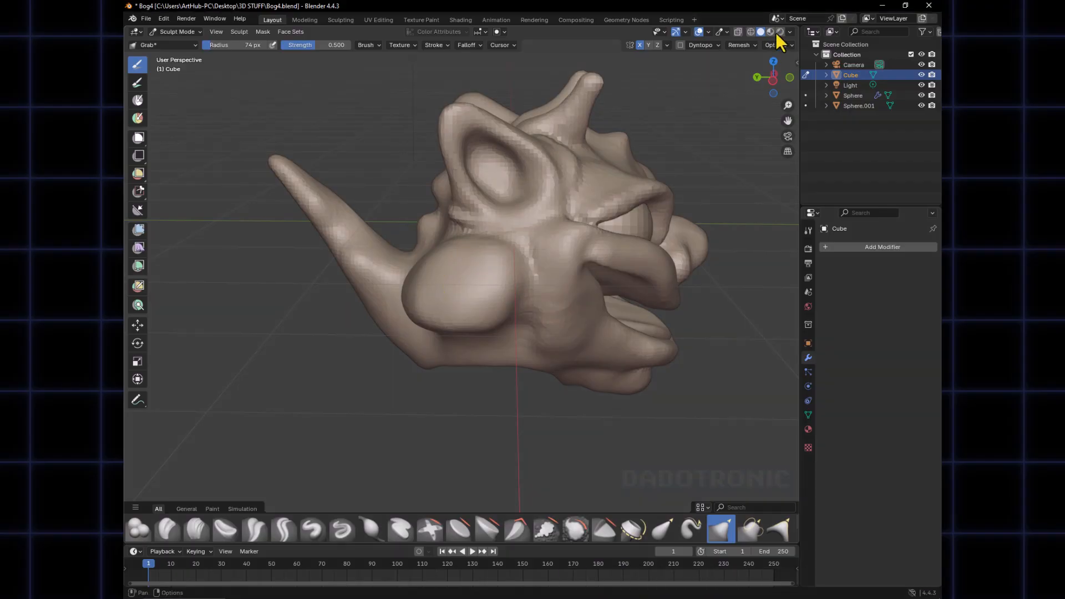
pyautogui.click(792, 32)
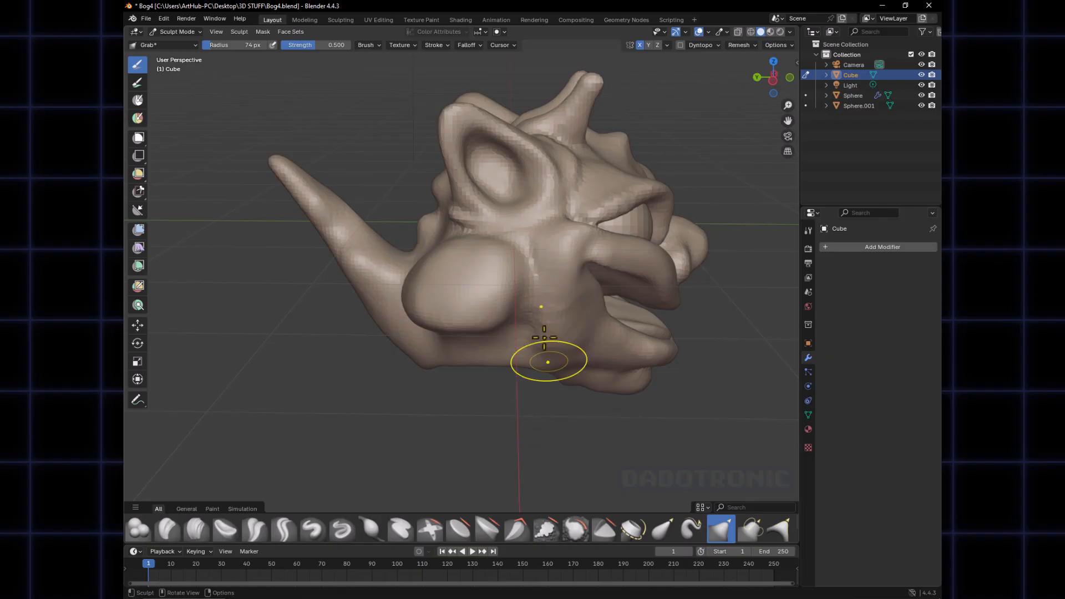
# Refine the surface of the cheek bulge with the Grab brush at a 53 px radius
pyautogui.press('f')
pyautogui.click(490, 284)
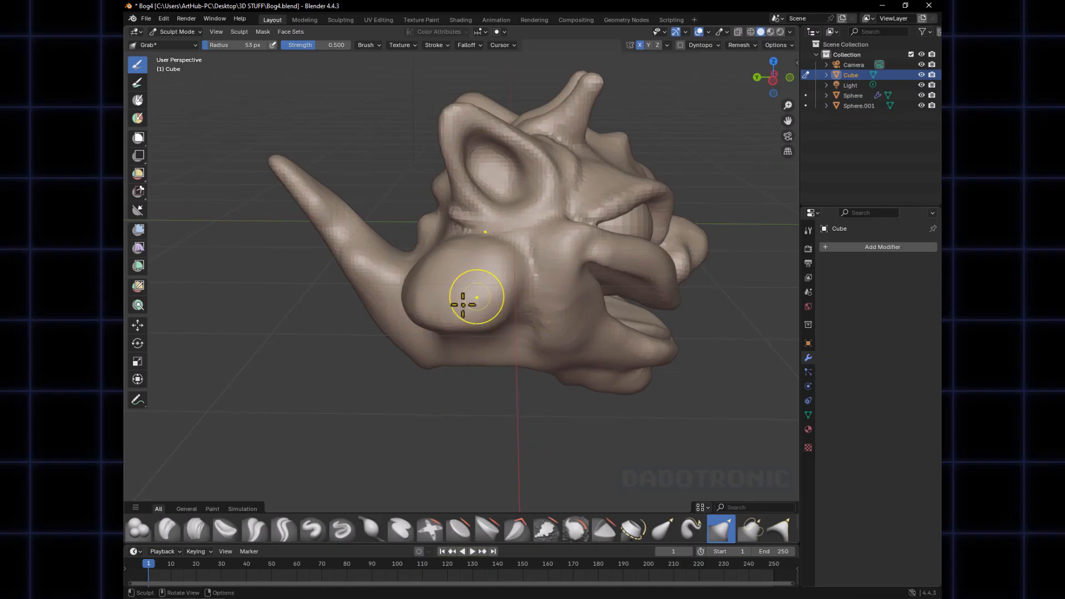
pyautogui.moveTo(425, 294)
pyautogui.mouseDown()
pyautogui.moveTo(487, 273)
pyautogui.moveTo(479, 282)
pyautogui.mouseUp()
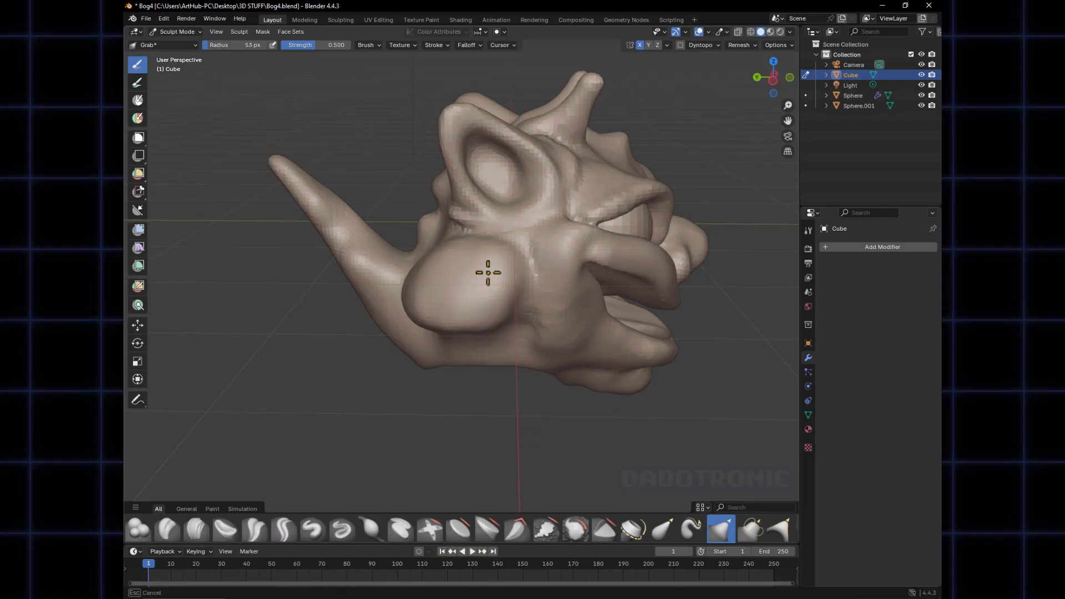
# Work over the face of the cheek bulge with the Clay Strips brush at a 51 px radius
pyautogui.press('f')
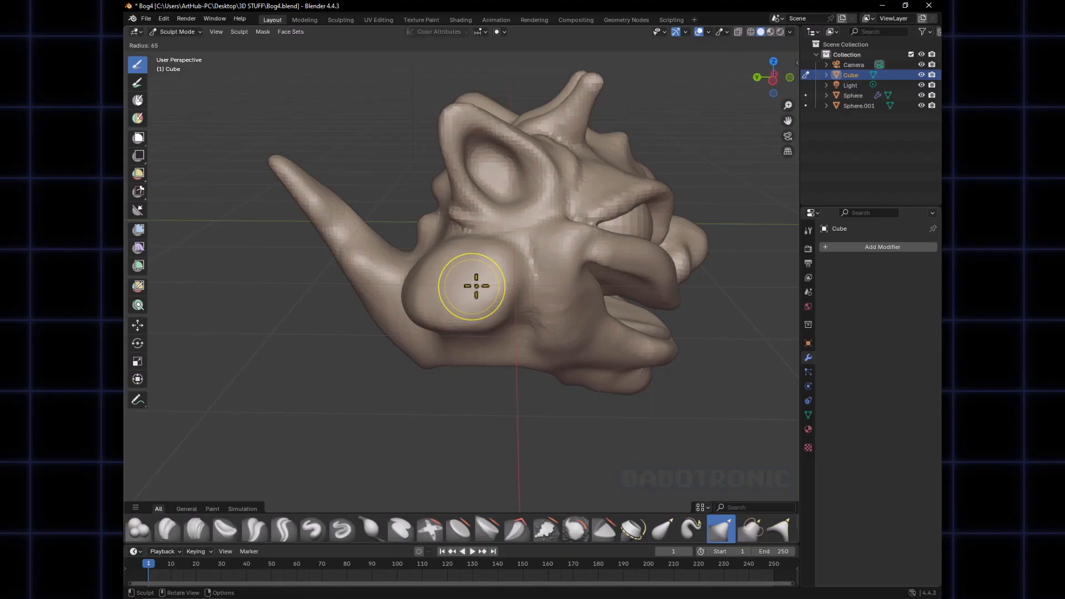
pyautogui.click(476, 286)
pyautogui.press('x')
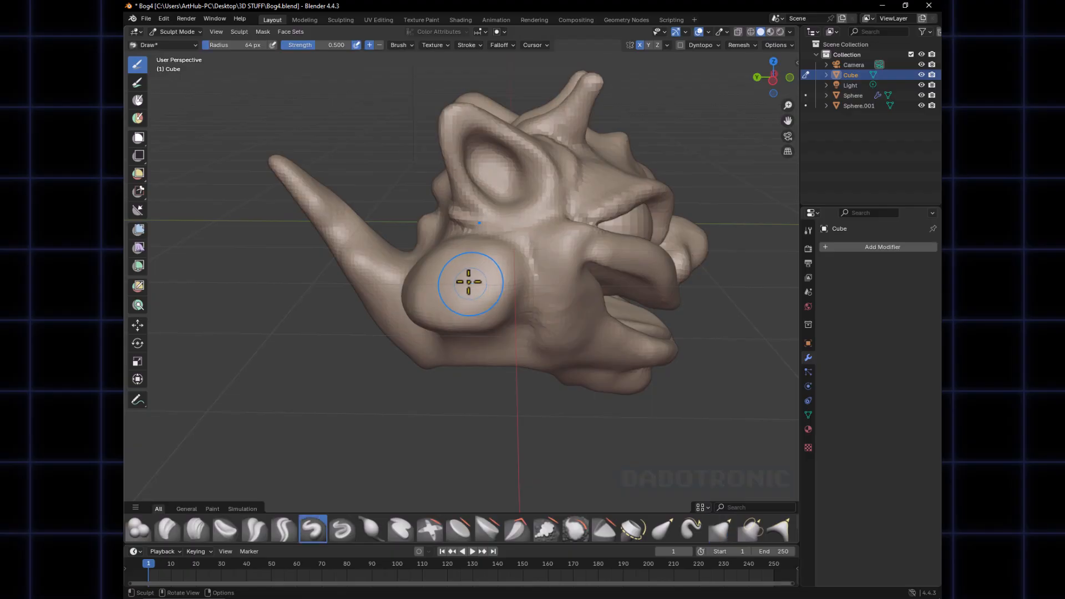
pyautogui.press('c')
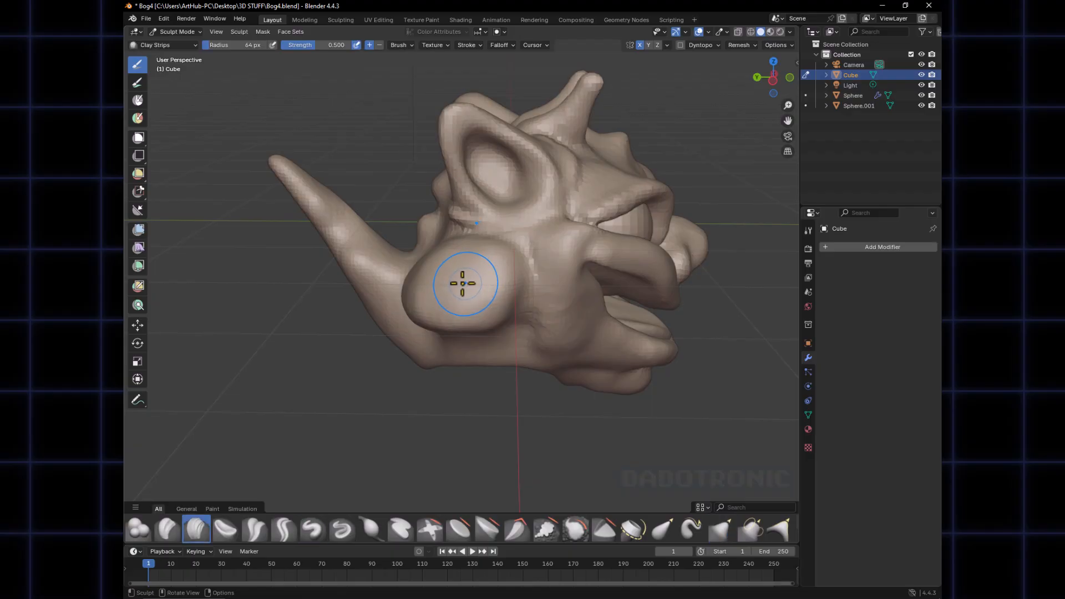
pyautogui.press('f')
pyautogui.click(463, 270)
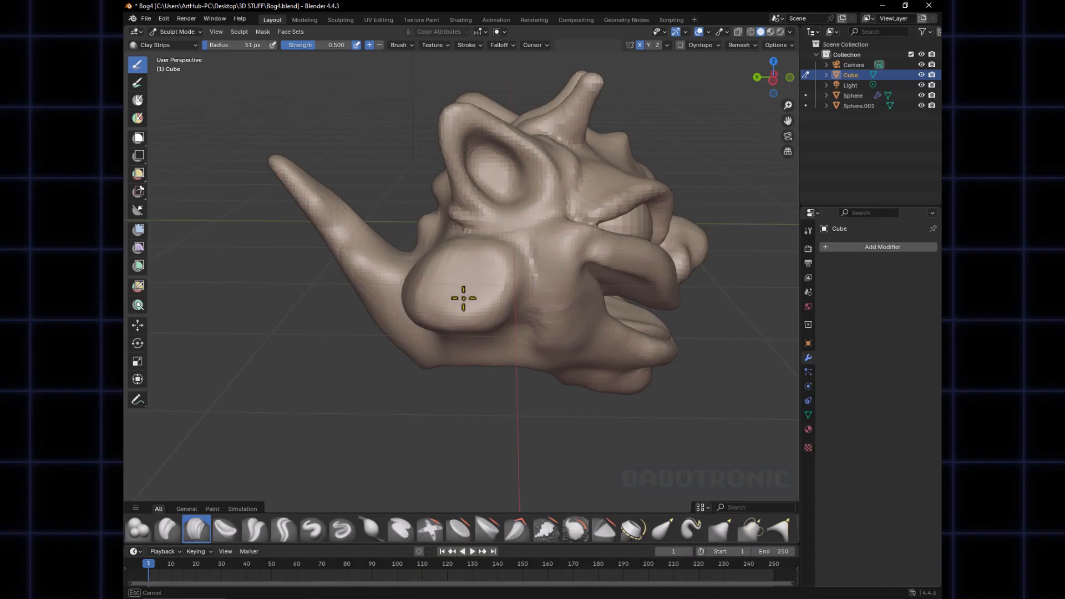
pyautogui.moveTo(511, 379)
pyautogui.mouseDown(button='middle')
pyautogui.moveTo(561, 385)
pyautogui.moveTo(633, 373)
pyautogui.moveTo(632, 342)
pyautogui.mouseUp(button='middle')
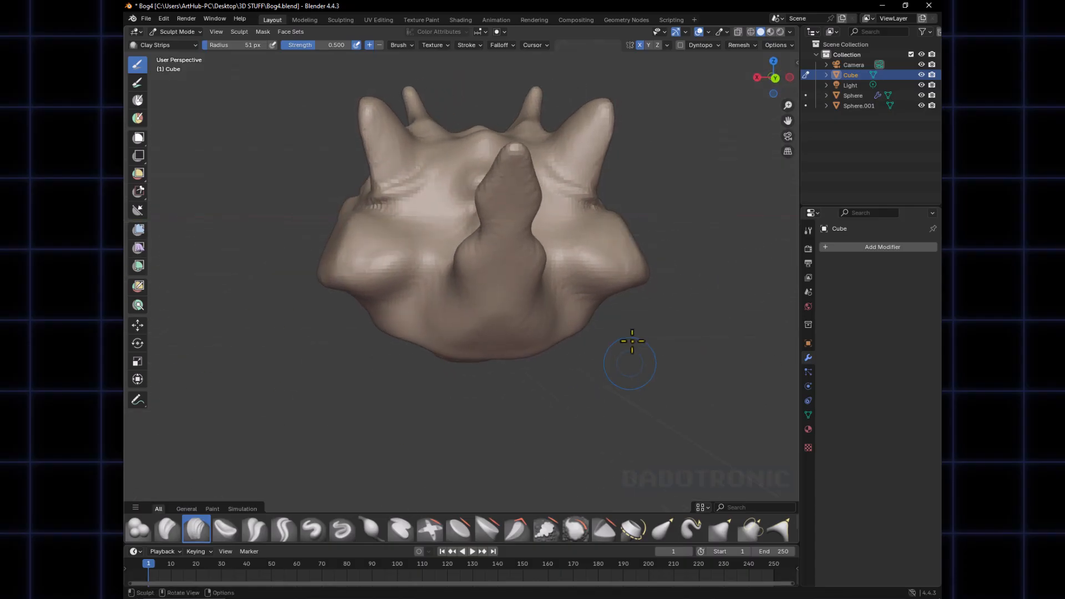
pyautogui.moveTo(662, 307); pyautogui.dragTo(542, 321, button='middle')
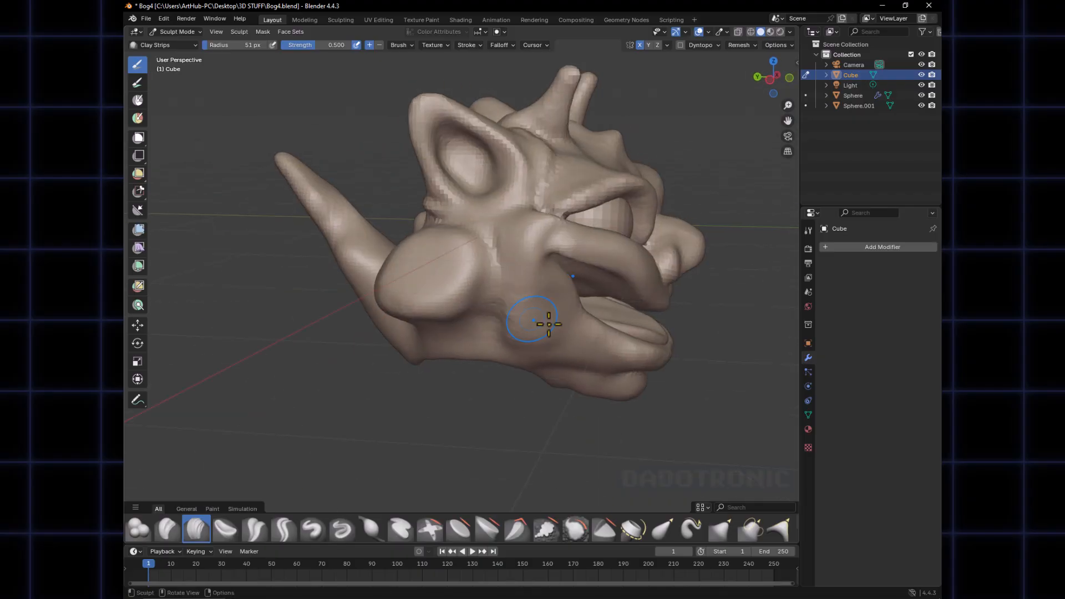
# Refine the brow and outer eye corner with the Clay Strips brush at a 25 px radius
pyautogui.moveTo(601, 374)
pyautogui.mouseDown(button='middle')
pyautogui.moveTo(542, 350)
pyautogui.moveTo(508, 316)
pyautogui.moveTo(444, 297)
pyautogui.moveTo(420, 307)
pyautogui.mouseUp(button='middle')
pyautogui.press('f')
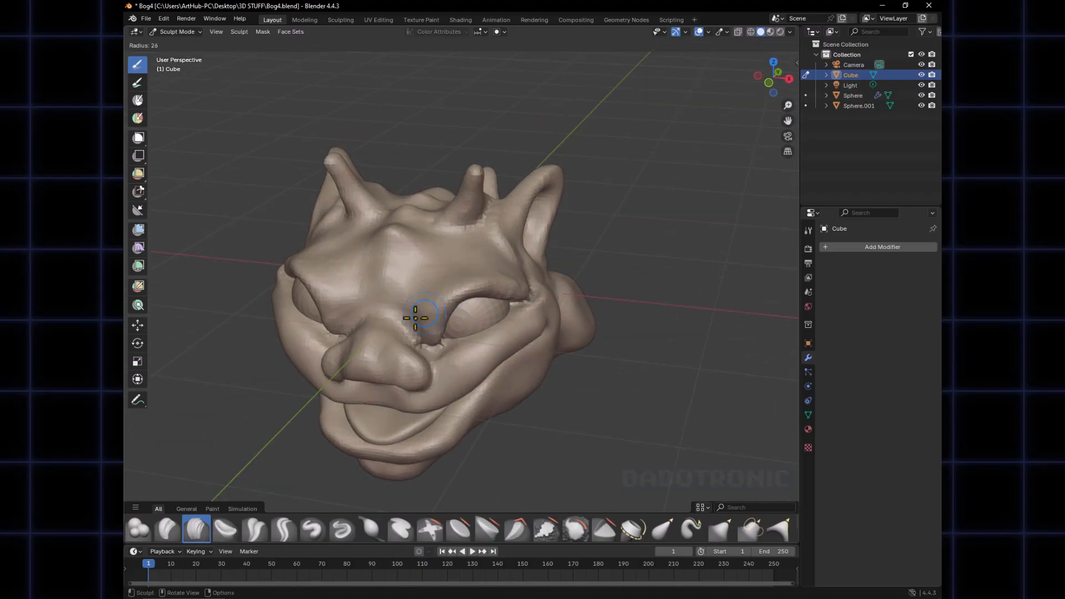
pyautogui.click(429, 307)
pyautogui.keyDown('shift'); pyautogui.rightClick(485, 296); pyautogui.keyUp('shift')
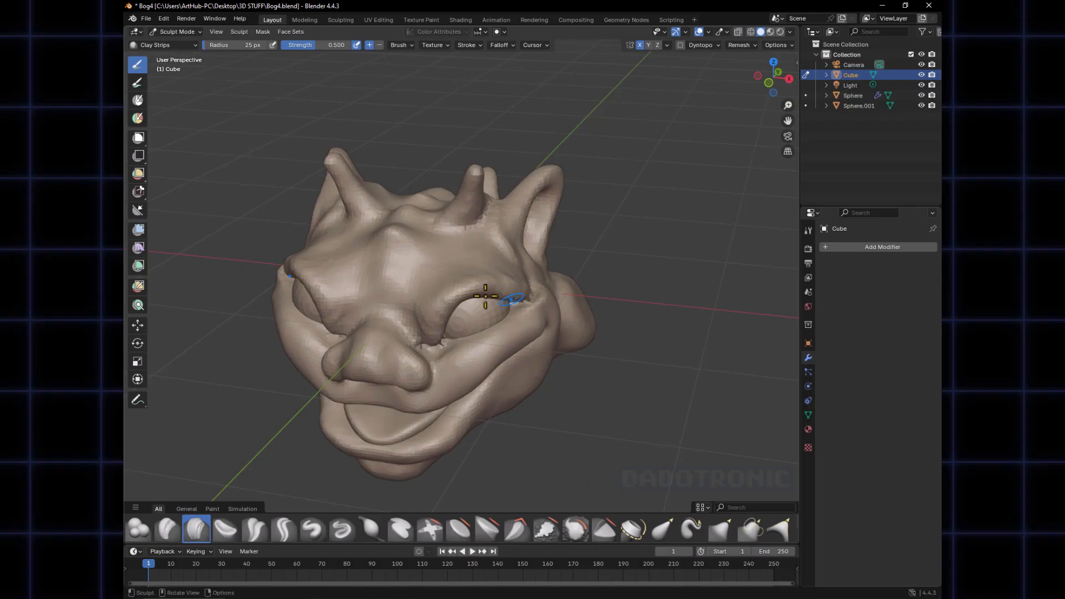
pyautogui.moveTo(413, 313); pyautogui.dragTo(508, 311, button='middle')
pyautogui.moveTo(478, 322)
pyautogui.keyDown('shift'); pyautogui.mouseDown(button='right')
pyautogui.moveTo(469, 336)
pyautogui.moveTo(416, 280)
pyautogui.moveTo(374, 302)
pyautogui.mouseUp(button='right'); pyautogui.keyUp('shift')
pyautogui.moveTo(373, 302); pyautogui.dragTo(454, 258, button='middle')
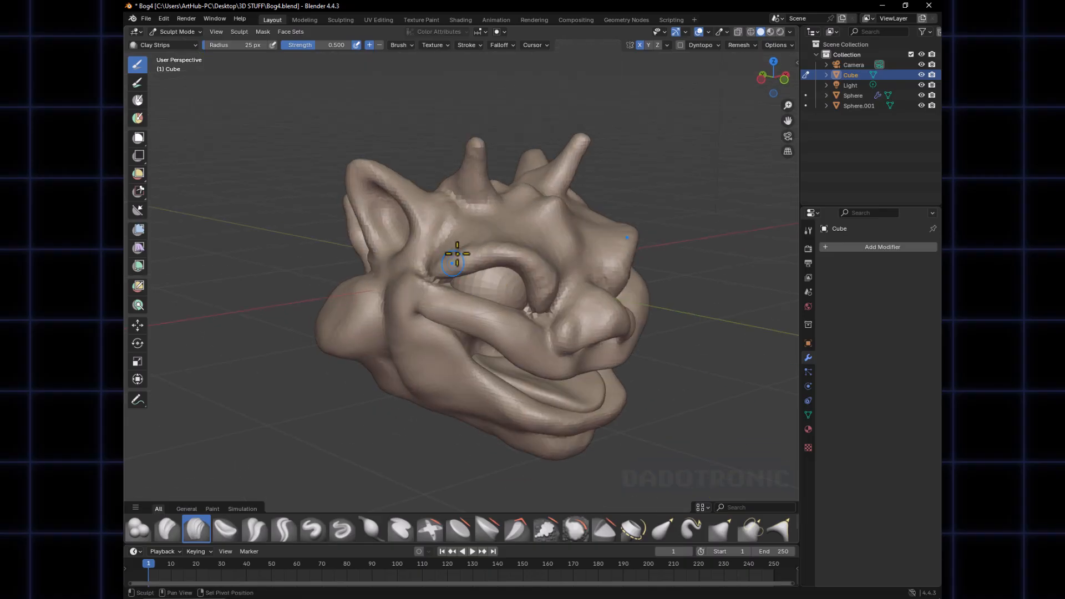
pyautogui.moveTo(497, 285); pyautogui.dragTo(474, 269, button='middle')
pyautogui.moveTo(438, 285)
pyautogui.mouseDown()
pyautogui.moveTo(394, 279)
pyautogui.moveTo(445, 302)
pyautogui.mouseUp()
# Reshape the upper lip beneath the nose from below with the Grab brush at a 90 px radius
pyautogui.moveTo(445, 302)
pyautogui.mouseDown(button='middle')
pyautogui.moveTo(488, 322)
pyautogui.moveTo(397, 338)
pyautogui.moveTo(440, 325)
pyautogui.moveTo(388, 257)
pyautogui.moveTo(444, 159)
pyautogui.mouseUp(button='middle')
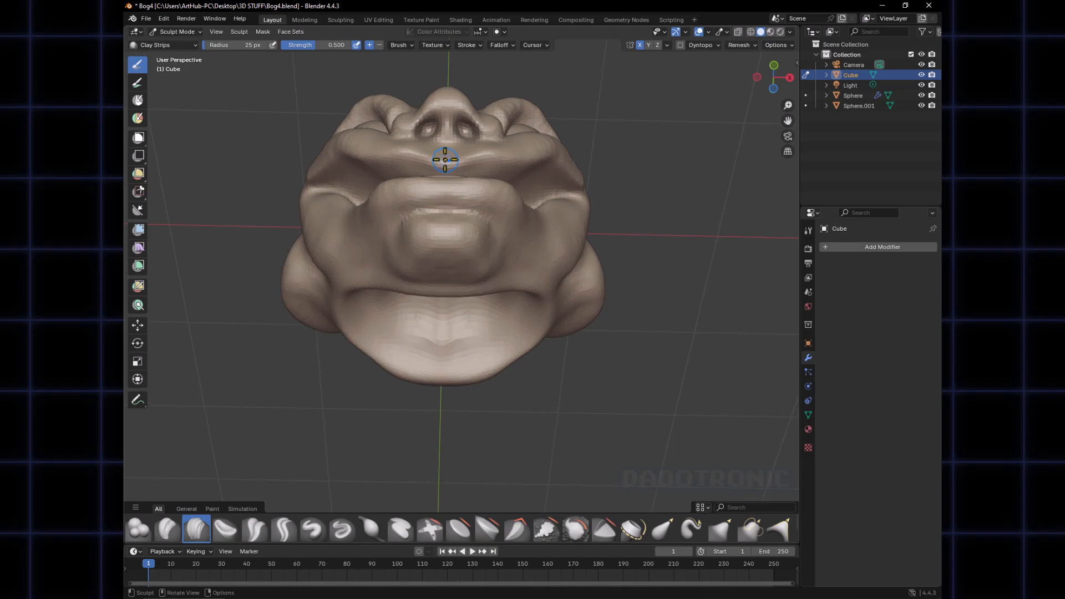
pyautogui.press('g')
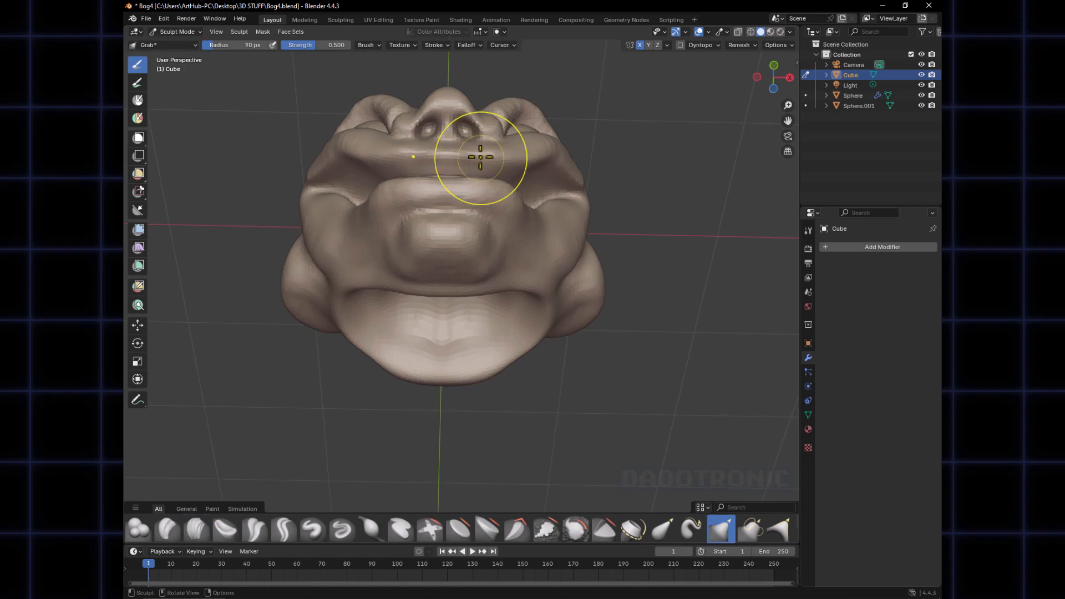
pyautogui.moveTo(481, 155); pyautogui.dragTo(429, 153)
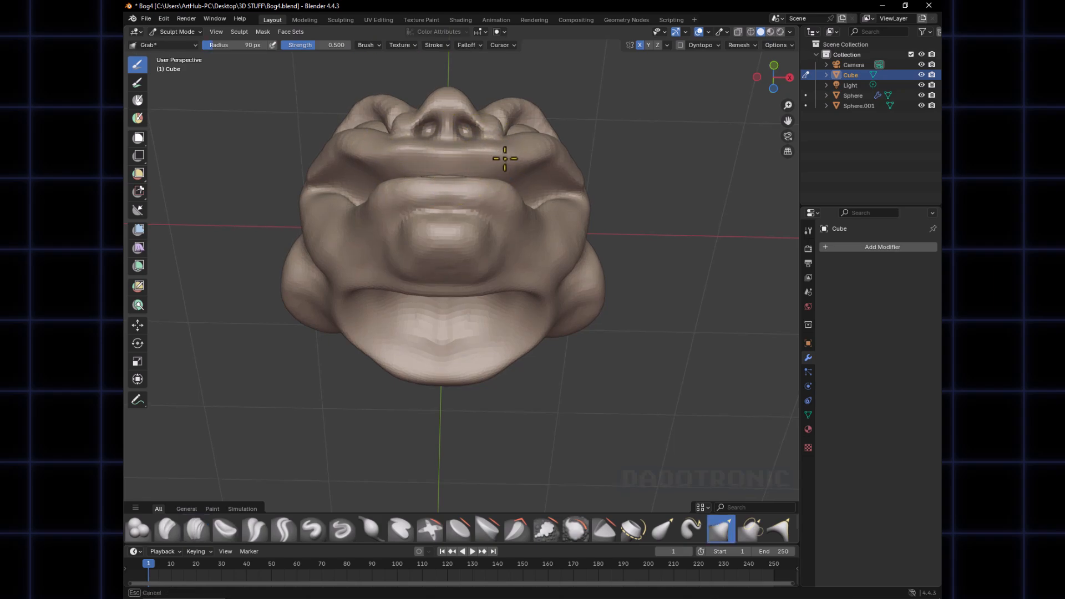
pyautogui.moveTo(505, 159); pyautogui.dragTo(505, 158)
# Pull the side of the upper lip up toward the cheek with the Grab brush at a 73 px radius
pyautogui.moveTo(505, 159); pyautogui.dragTo(464, 204, button='middle')
pyautogui.press('f')
pyautogui.click(407, 195)
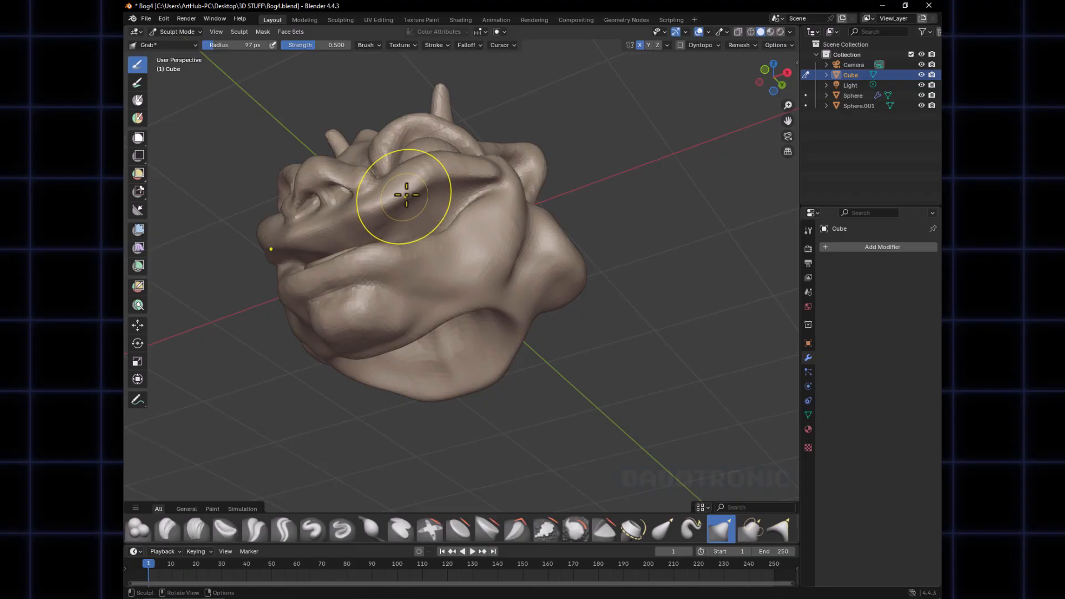
pyautogui.press('f')
pyautogui.click(393, 200)
pyautogui.moveTo(388, 208); pyautogui.dragTo(428, 181)
pyautogui.moveTo(413, 204)
pyautogui.mouseDown(button='middle')
pyautogui.moveTo(408, 318)
pyautogui.moveTo(363, 327)
pyautogui.mouseUp(button='middle')
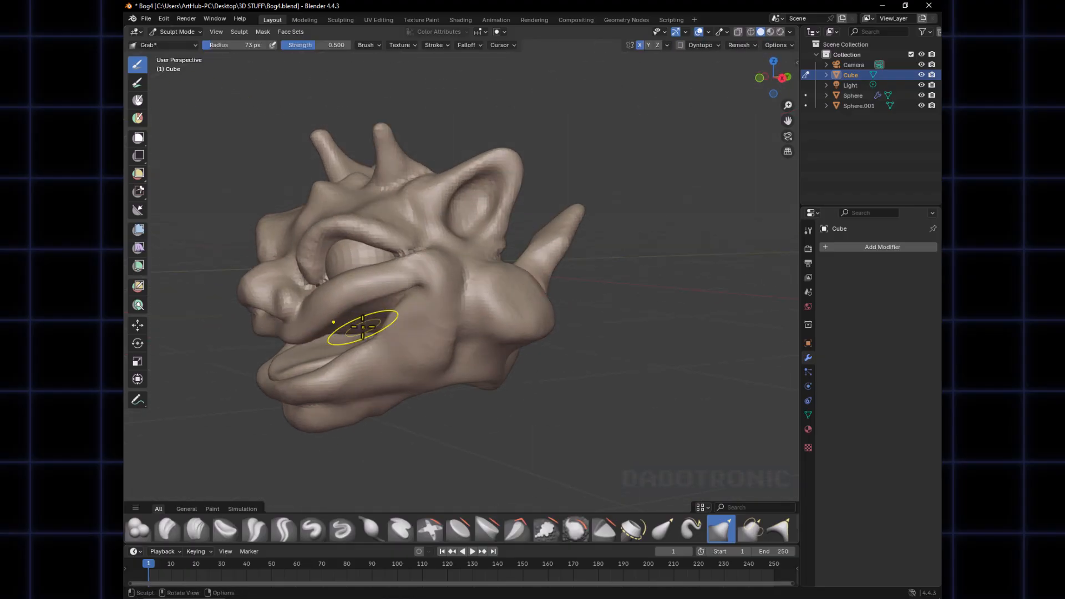
# Reshape the upper lip's side and front in profile with the Grab brush at a 97 px radius
pyautogui.moveTo(421, 296); pyautogui.dragTo(437, 292, button='middle')
pyautogui.press('f')
pyautogui.click(393, 295)
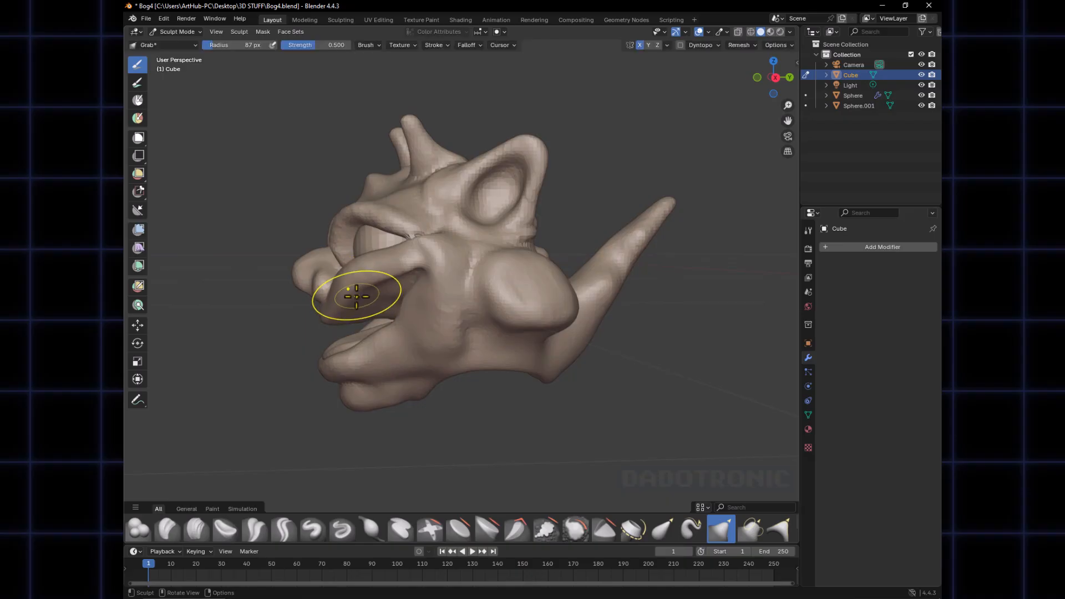
pyautogui.press('f')
pyautogui.click(368, 300)
pyautogui.moveTo(367, 301); pyautogui.dragTo(388, 291)
pyautogui.moveTo(381, 299); pyautogui.dragTo(388, 290, button='middle')
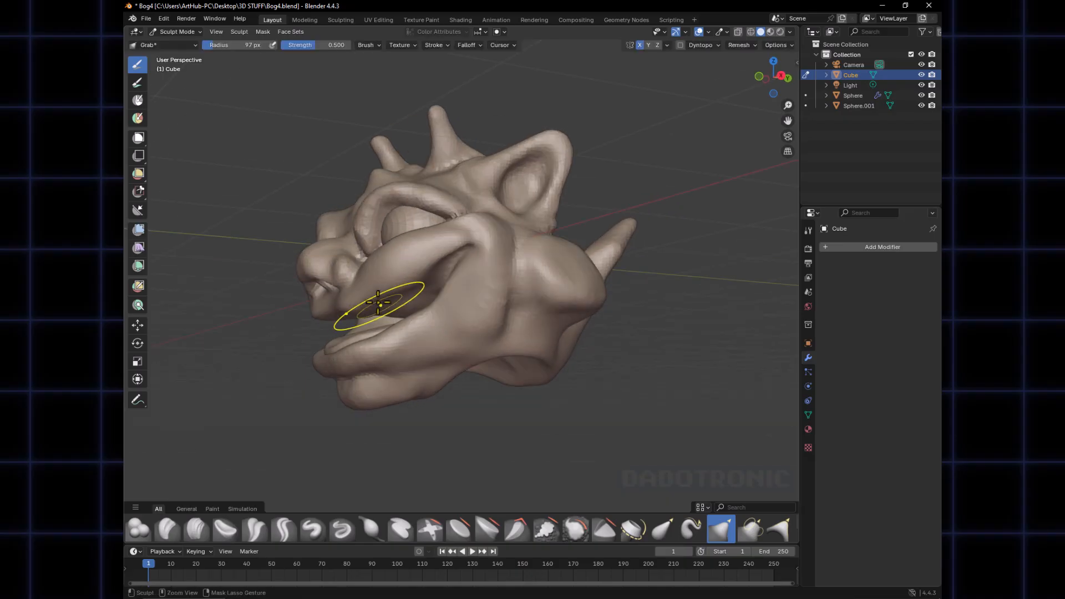
pyautogui.moveTo(339, 317); pyautogui.dragTo(350, 319)
# Adjust the middle of the upper lip from the front with the Grab brush at a 61 px radius
pyautogui.press('f')
pyautogui.click(335, 319)
pyautogui.moveTo(400, 286)
pyautogui.mouseDown(button='middle')
pyautogui.moveTo(542, 321)
pyautogui.moveTo(524, 343)
pyautogui.moveTo(457, 306)
pyautogui.mouseUp(button='middle')
pyautogui.press('f')
pyautogui.click(522, 383)
pyautogui.press('f')
pyautogui.click(492, 306)
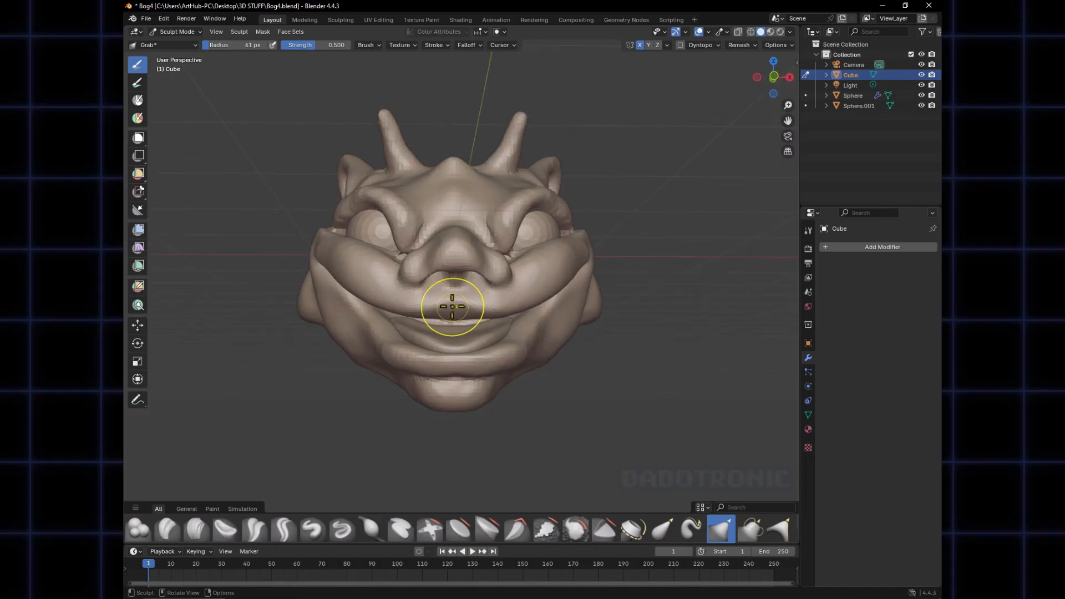
pyautogui.moveTo(480, 311)
pyautogui.mouseDown()
pyautogui.moveTo(542, 298)
pyautogui.moveTo(506, 309)
pyautogui.mouseUp()
pyautogui.moveTo(507, 309)
pyautogui.mouseDown(button='middle')
pyautogui.moveTo(442, 310)
pyautogui.moveTo(467, 306)
pyautogui.mouseUp(button='middle')
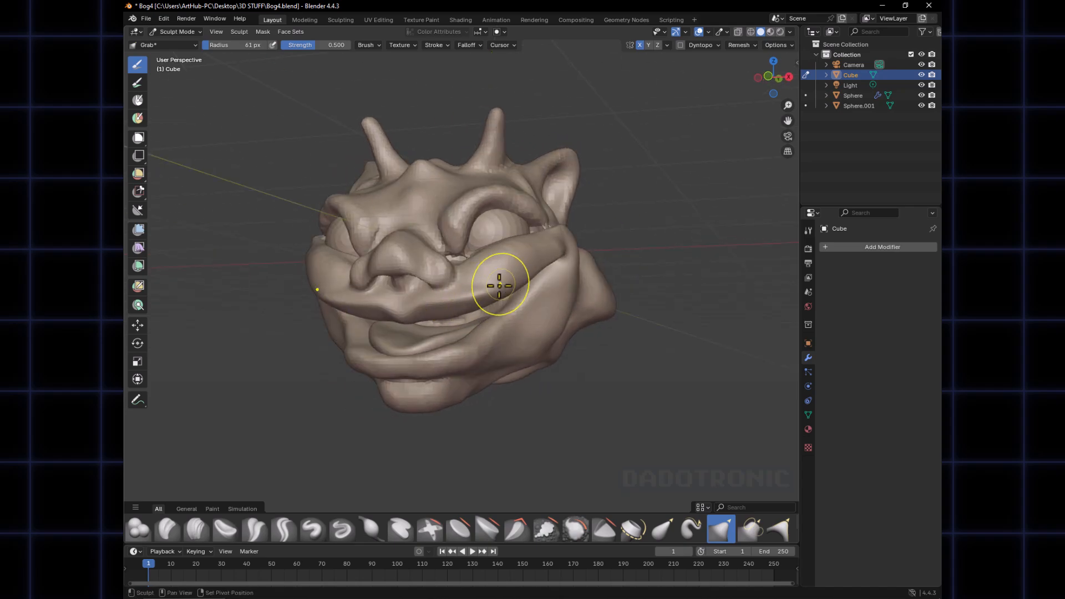
# Smooth the upper lip and refine its centre below the nose with the Grab brush at a 44 px radius
pyautogui.keyDown('shift'); pyautogui.moveTo(474, 302); pyautogui.dragTo(424, 310); pyautogui.keyUp('shift')
pyautogui.press('f')
pyautogui.click(420, 312)
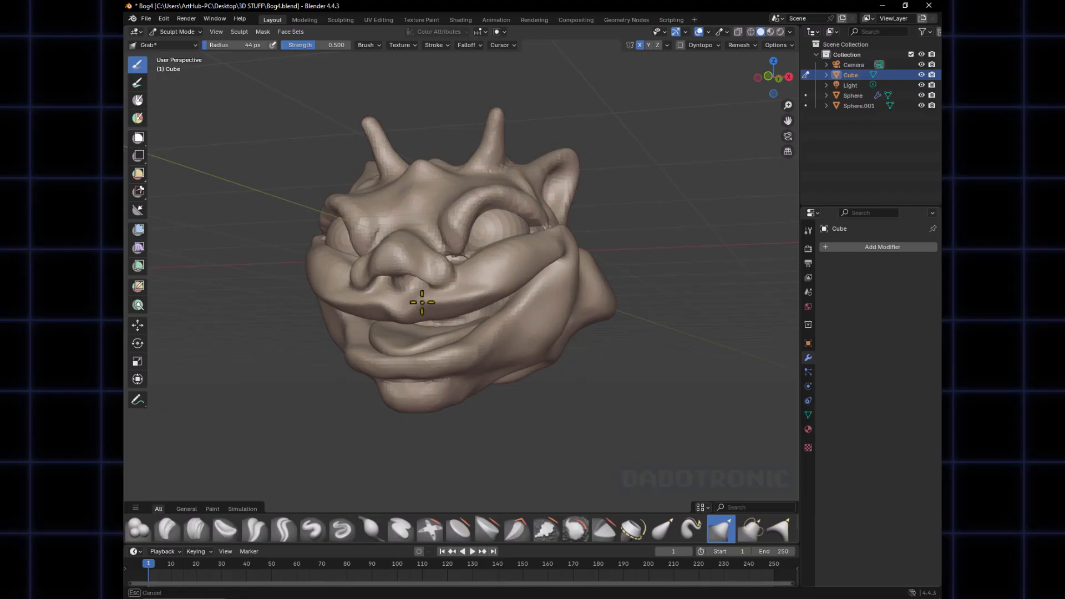
pyautogui.moveTo(422, 302); pyautogui.dragTo(357, 302, button='middle')
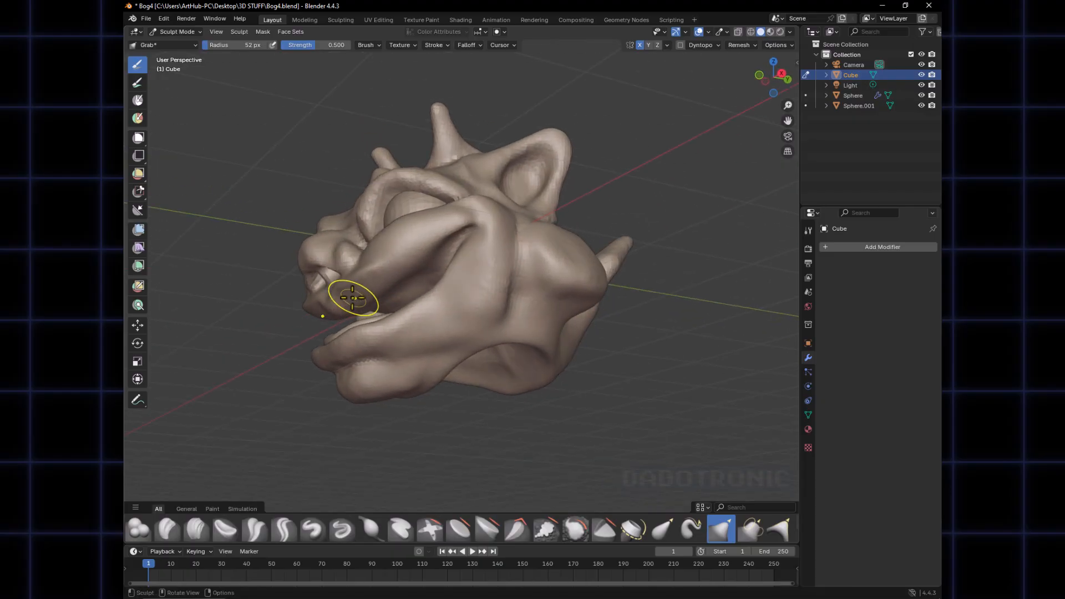
# Pull the front edge of the upper lip forward in profile with the Grab brush at a 64 px radius
pyautogui.press('f')
pyautogui.click(359, 299)
pyautogui.moveTo(356, 300); pyautogui.dragTo(334, 299)
pyautogui.moveTo(334, 298)
pyautogui.mouseDown(button='middle')
pyautogui.moveTo(552, 326)
pyautogui.moveTo(543, 345)
pyautogui.moveTo(490, 357)
pyautogui.mouseUp(button='middle')
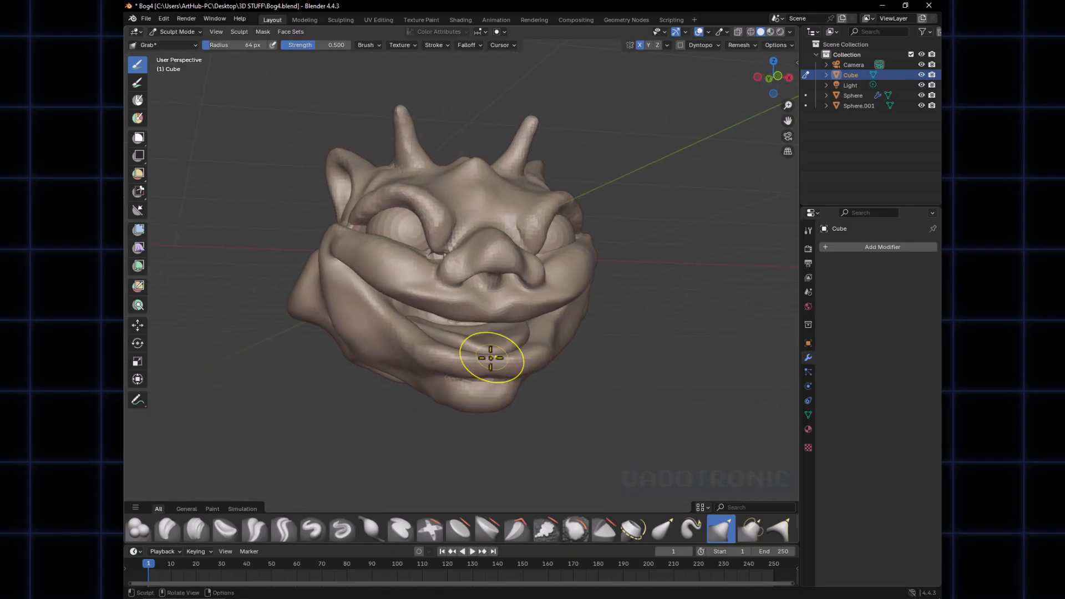
# Reshape the middle of the lower lip with the Grab brush
pyautogui.moveTo(473, 366); pyautogui.dragTo(484, 364)
pyautogui.press('f')
pyautogui.click(491, 361)
pyautogui.moveTo(491, 361)
pyautogui.mouseDown(button='middle')
pyautogui.moveTo(468, 385)
pyautogui.moveTo(480, 420)
pyautogui.moveTo(468, 352)
pyautogui.moveTo(412, 325)
pyautogui.moveTo(421, 321)
pyautogui.mouseUp(button='middle')
# Build up the folds beside the lower lip and chin with the Clay Strips brush at a 37 px radius
pyautogui.press('c')
pyautogui.press('f')
pyautogui.click(446, 324)
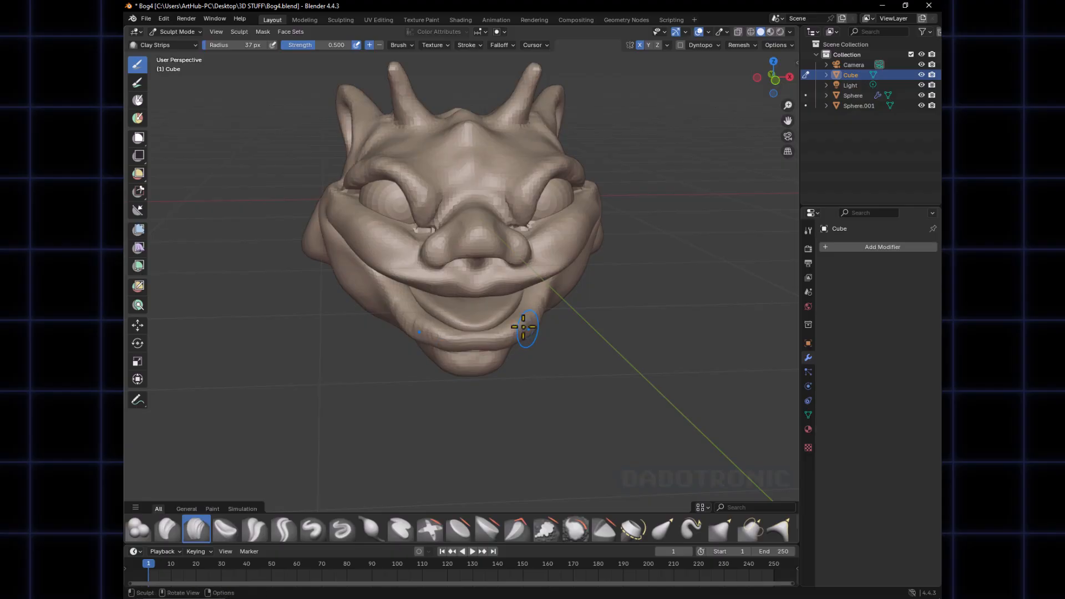
pyautogui.moveTo(524, 326)
pyautogui.mouseDown(button='middle')
pyautogui.moveTo(533, 329)
pyautogui.moveTo(507, 289)
pyautogui.moveTo(576, 332)
pyautogui.moveTo(556, 355)
pyautogui.moveTo(465, 326)
pyautogui.mouseUp(button='middle')
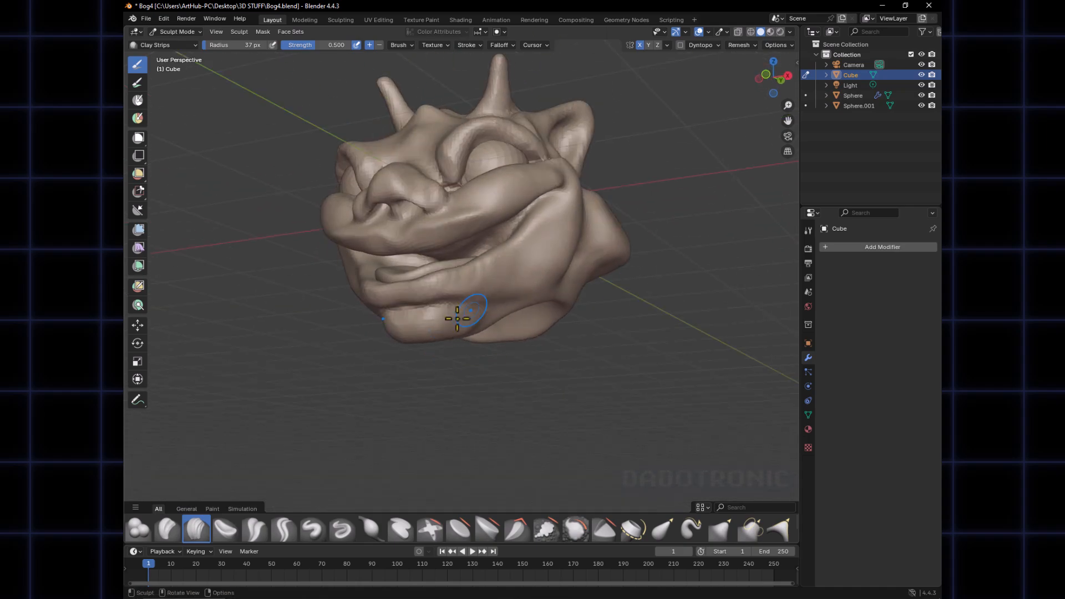
pyautogui.moveTo(468, 322); pyautogui.dragTo(489, 303)
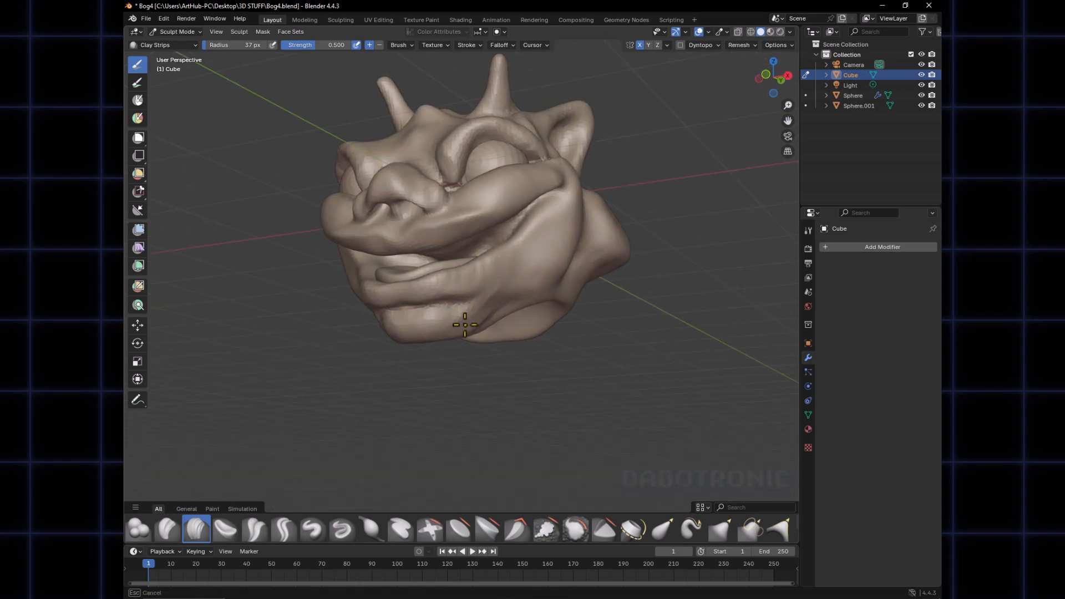
pyautogui.moveTo(465, 324)
pyautogui.mouseDown(button='middle')
pyautogui.moveTo(469, 281)
pyautogui.moveTo(518, 234)
pyautogui.moveTo(488, 250)
pyautogui.moveTo(460, 326)
pyautogui.moveTo(483, 324)
pyautogui.mouseUp(button='middle')
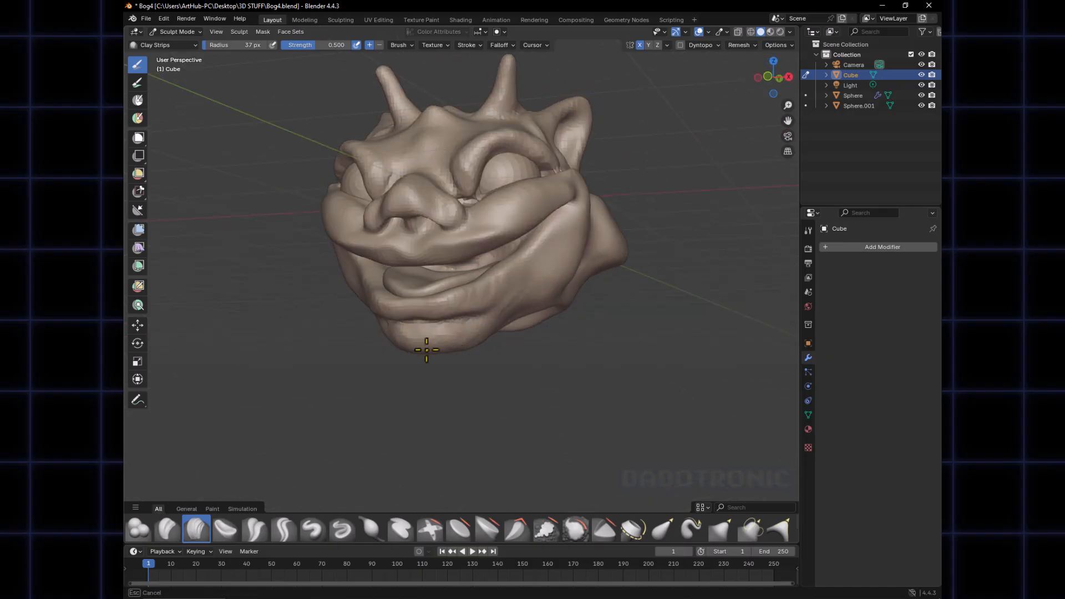
pyautogui.moveTo(427, 350)
pyautogui.mouseDown(button='middle')
pyautogui.moveTo(463, 328)
pyautogui.moveTo(448, 327)
pyautogui.moveTo(456, 307)
pyautogui.mouseUp(button='middle')
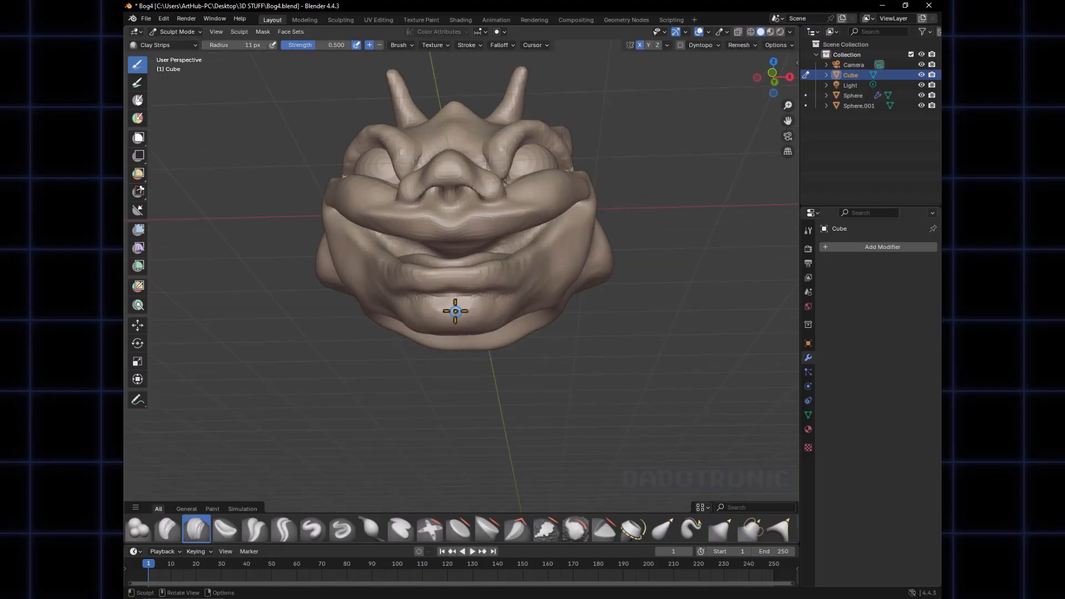
# Carve a vertical cleft down the middle of the chin with the Draw brush after changing its falloff
pyautogui.press('x')
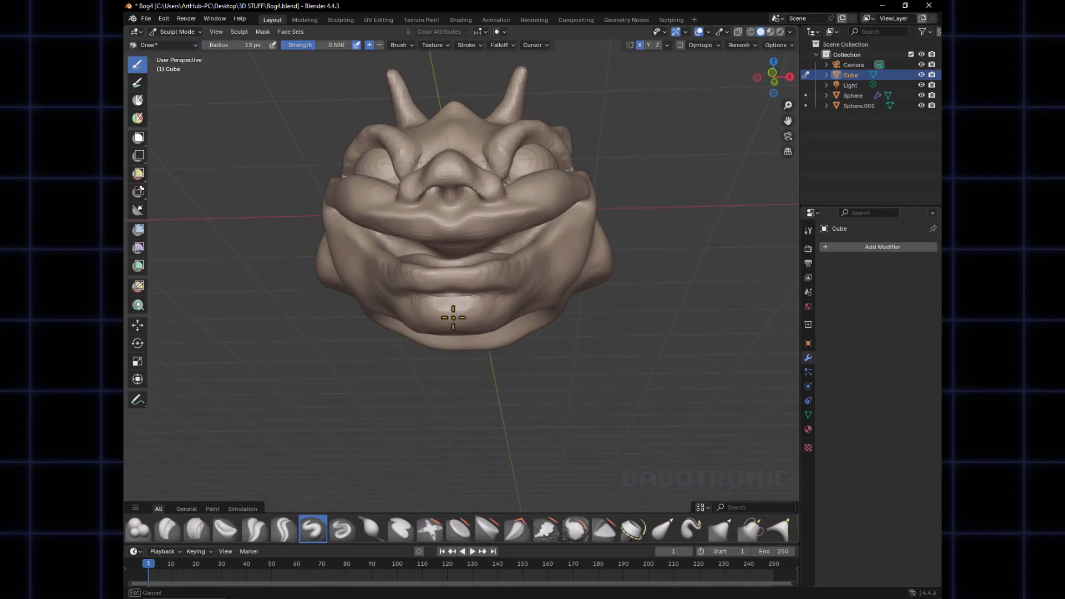
pyautogui.moveTo(454, 319)
pyautogui.mouseDown(button='middle')
pyautogui.moveTo(473, 326)
pyautogui.moveTo(474, 242)
pyautogui.mouseUp(button='middle')
pyautogui.click(507, 47)
pyautogui.click(497, 76)
pyautogui.press('f')
pyautogui.click(470, 228)
pyautogui.moveTo(469, 225); pyautogui.dragTo(471, 226)
pyautogui.moveTo(471, 227)
pyautogui.mouseDown(button='middle')
pyautogui.moveTo(451, 330)
pyautogui.moveTo(470, 355)
pyautogui.moveTo(462, 316)
pyautogui.mouseUp(button='middle')
# Reshape the chin around its cleft with the Grab brush, starting at an 80 px radius
pyautogui.press('f')
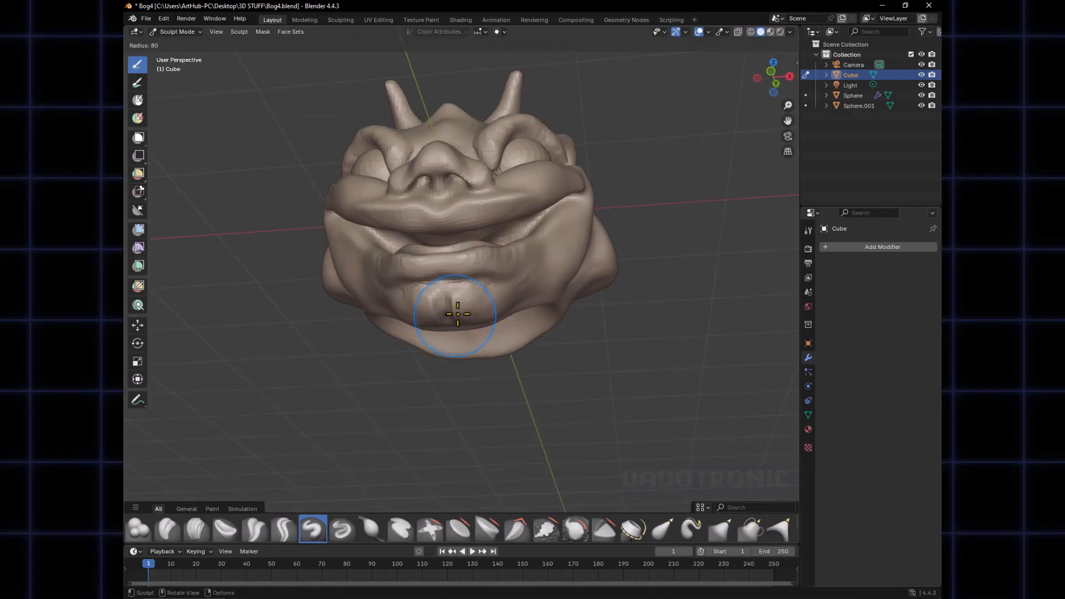
pyautogui.click(460, 314)
pyautogui.press('g')
pyautogui.moveTo(460, 314); pyautogui.dragTo(456, 315)
pyautogui.moveTo(456, 315); pyautogui.dragTo(471, 265, button='middle')
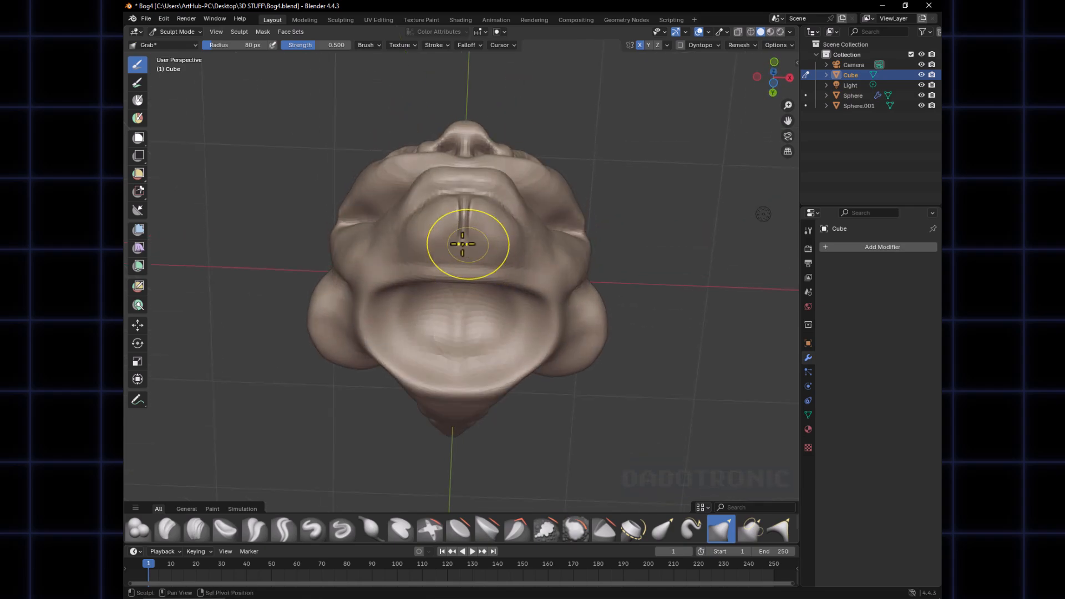
pyautogui.moveTo(463, 244); pyautogui.dragTo(463, 350, button='middle')
pyautogui.moveTo(451, 344); pyautogui.dragTo(453, 329)
pyautogui.moveTo(468, 335); pyautogui.dragTo(461, 333, button='middle')
pyautogui.press('f')
pyautogui.click(456, 333)
pyautogui.moveTo(456, 341); pyautogui.dragTo(465, 345)
# Carve a vertical groove between the jaw and the bulge below the ear with the Draw brush at a 29 px radius
pyautogui.moveTo(476, 351)
pyautogui.mouseDown(button='middle')
pyautogui.moveTo(441, 335)
pyautogui.moveTo(505, 305)
pyautogui.moveTo(476, 249)
pyautogui.moveTo(445, 250)
pyautogui.mouseUp(button='middle')
pyautogui.press('k')
pyautogui.press('f')
pyautogui.click(444, 236)
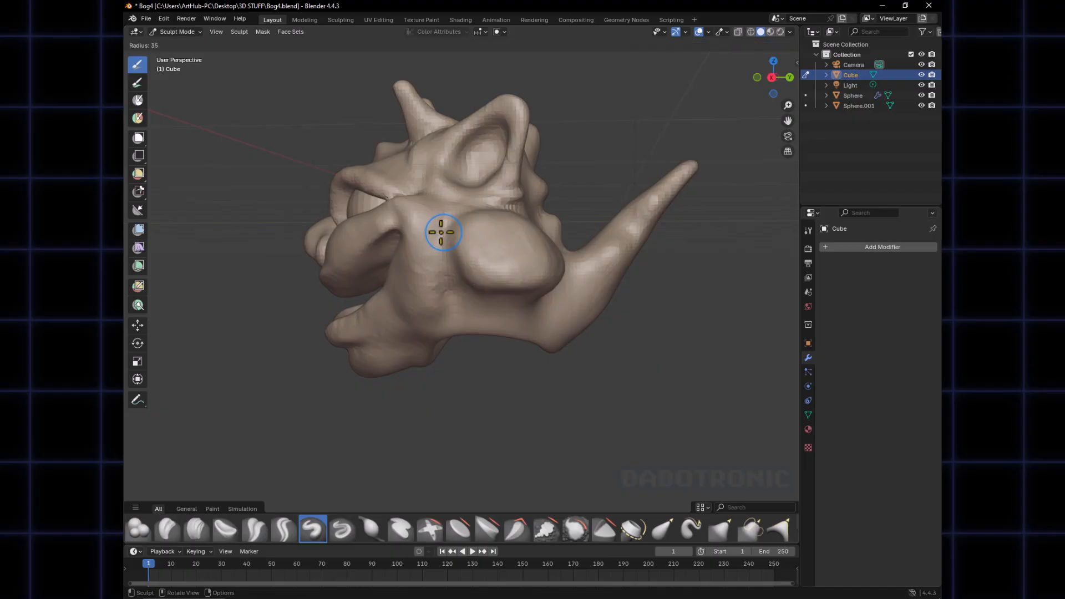
pyautogui.press('[')
pyautogui.press('[')
pyautogui.moveTo(442, 228); pyautogui.dragTo(446, 309)
pyautogui.moveTo(446, 310); pyautogui.dragTo(460, 290, button='middle')
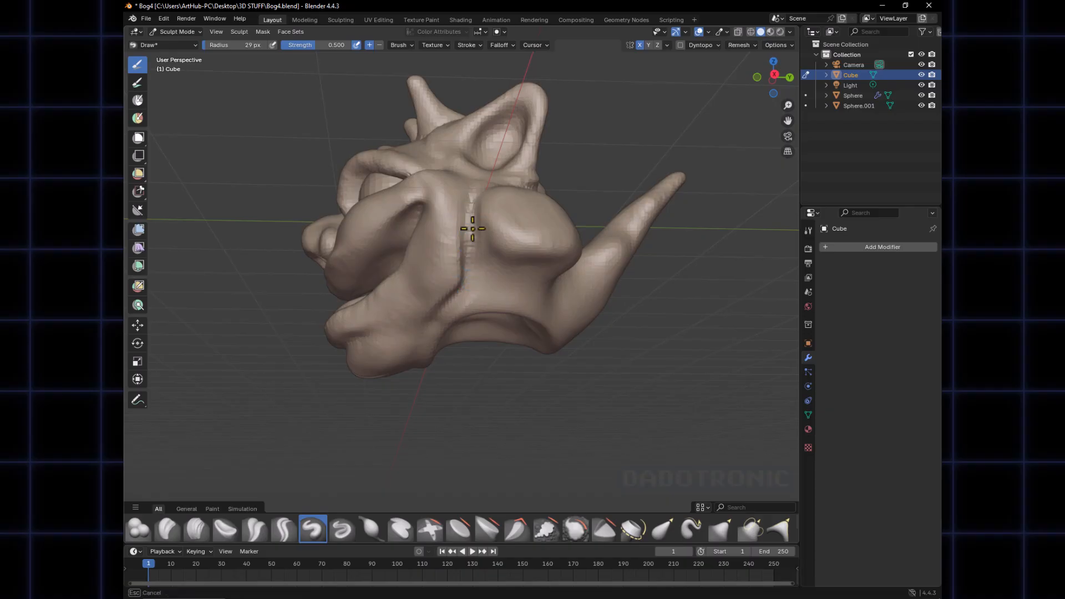
pyautogui.moveTo(477, 295); pyautogui.dragTo(489, 318, button='middle')
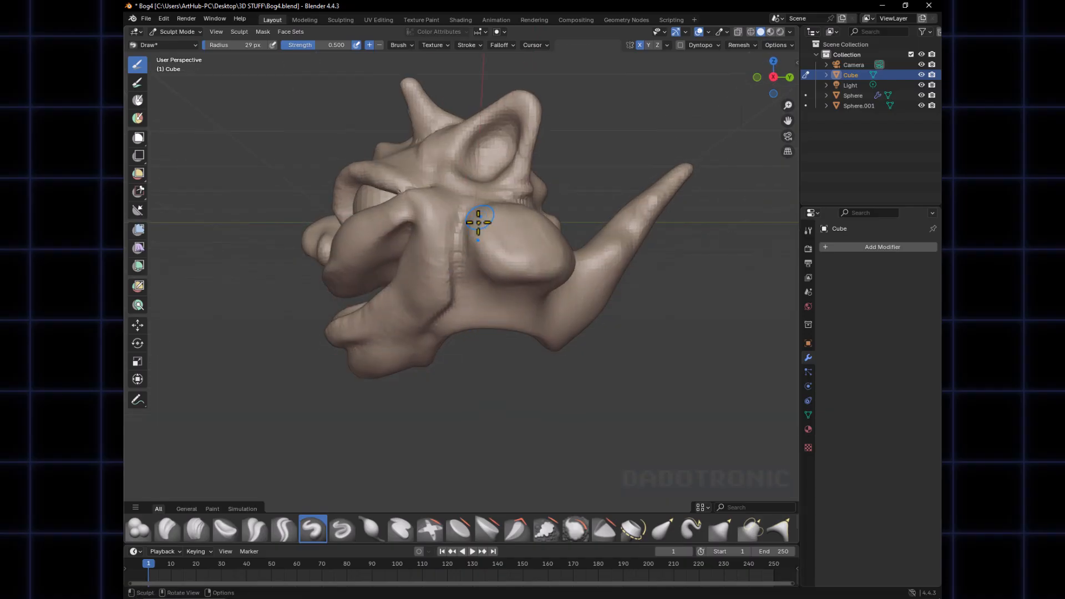
# Carve a crease in front of the ear, behind the horn, with the Draw brush at a 20 px radius
pyautogui.moveTo(478, 223)
pyautogui.mouseDown(button='middle')
pyautogui.moveTo(497, 248)
pyautogui.moveTo(505, 209)
pyautogui.moveTo(474, 199)
pyautogui.moveTo(488, 207)
pyautogui.moveTo(491, 196)
pyautogui.mouseUp(button='middle')
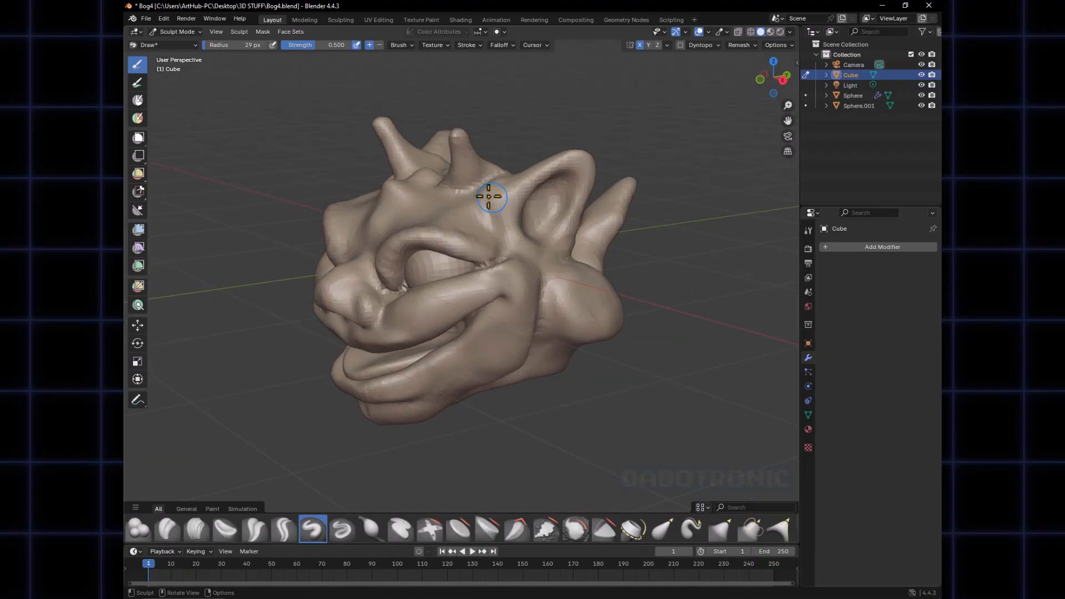
pyautogui.press('f')
pyautogui.click(488, 194)
pyautogui.moveTo(491, 181); pyautogui.dragTo(501, 228)
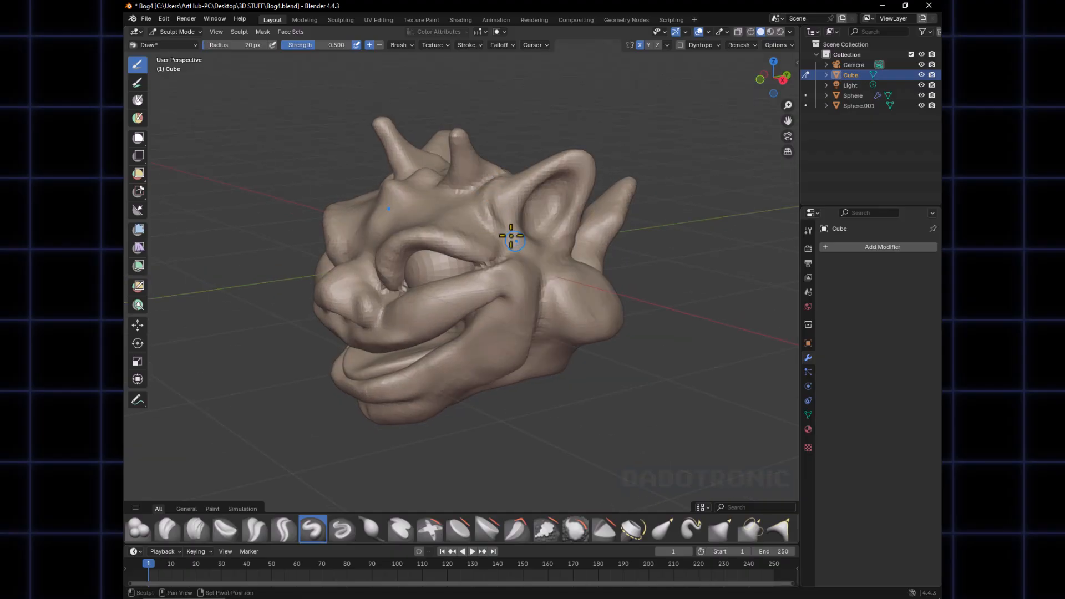
pyautogui.moveTo(510, 235); pyautogui.dragTo(447, 222, button='middle')
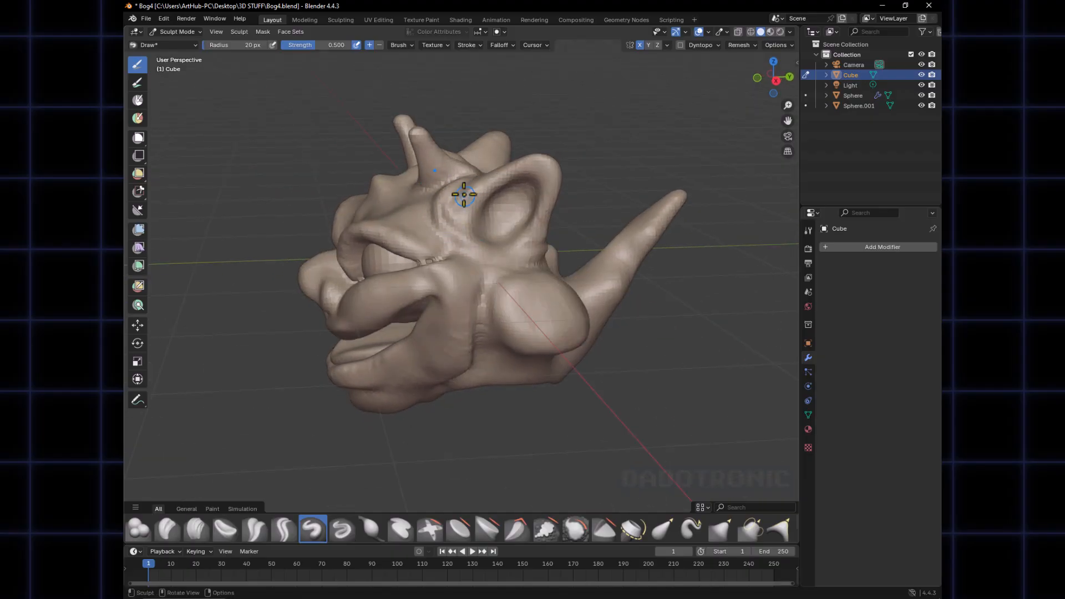
# Shape the top of the head and build up the horn bases with the Draw brush at a 25 px radius
pyautogui.moveTo(486, 186)
pyautogui.mouseDown(button='middle')
pyautogui.moveTo(528, 185)
pyautogui.moveTo(507, 231)
pyautogui.moveTo(518, 279)
pyautogui.moveTo(542, 278)
pyautogui.moveTo(522, 179)
pyautogui.moveTo(501, 240)
pyautogui.moveTo(515, 295)
pyautogui.moveTo(504, 306)
pyautogui.moveTo(507, 281)
pyautogui.moveTo(490, 305)
pyautogui.mouseUp(button='middle')
pyautogui.press('f')
pyautogui.click(488, 302)
pyautogui.press('g')
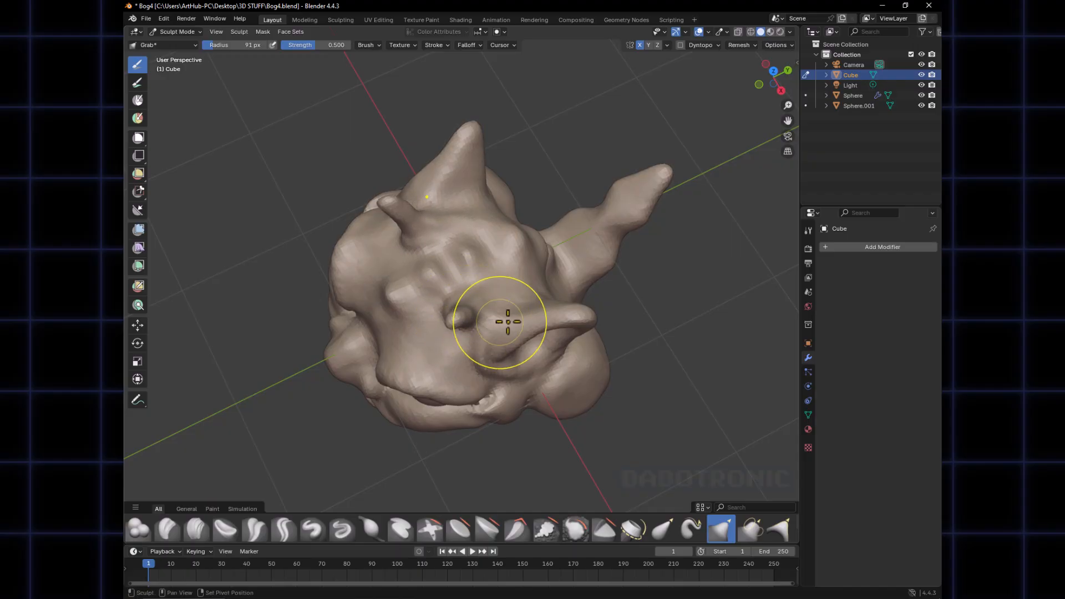
pyautogui.moveTo(508, 321)
pyautogui.mouseDown(button='middle')
pyautogui.moveTo(566, 250)
pyautogui.moveTo(502, 254)
pyautogui.moveTo(454, 275)
pyautogui.moveTo(445, 296)
pyautogui.moveTo(456, 302)
pyautogui.moveTo(362, 323)
pyautogui.mouseUp(button='middle')
pyautogui.press('x')
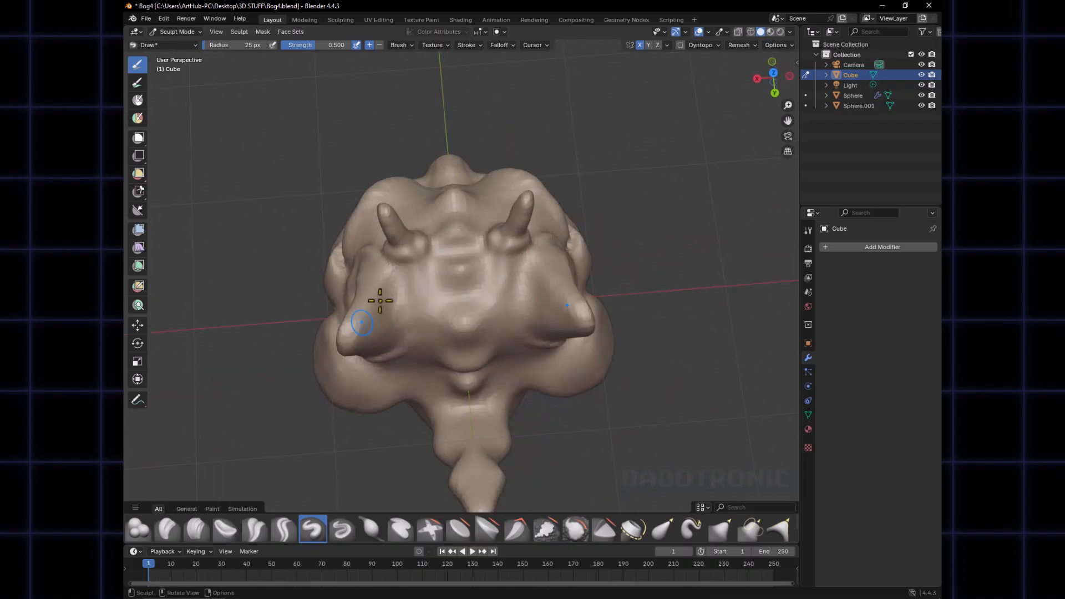
pyautogui.moveTo(417, 276); pyautogui.dragTo(433, 333, button='middle')
pyautogui.moveTo(519, 223)
pyautogui.mouseDown(button='middle')
pyautogui.moveTo(507, 214)
pyautogui.moveTo(498, 247)
pyautogui.moveTo(442, 269)
pyautogui.moveTo(520, 231)
pyautogui.mouseUp(button='middle')
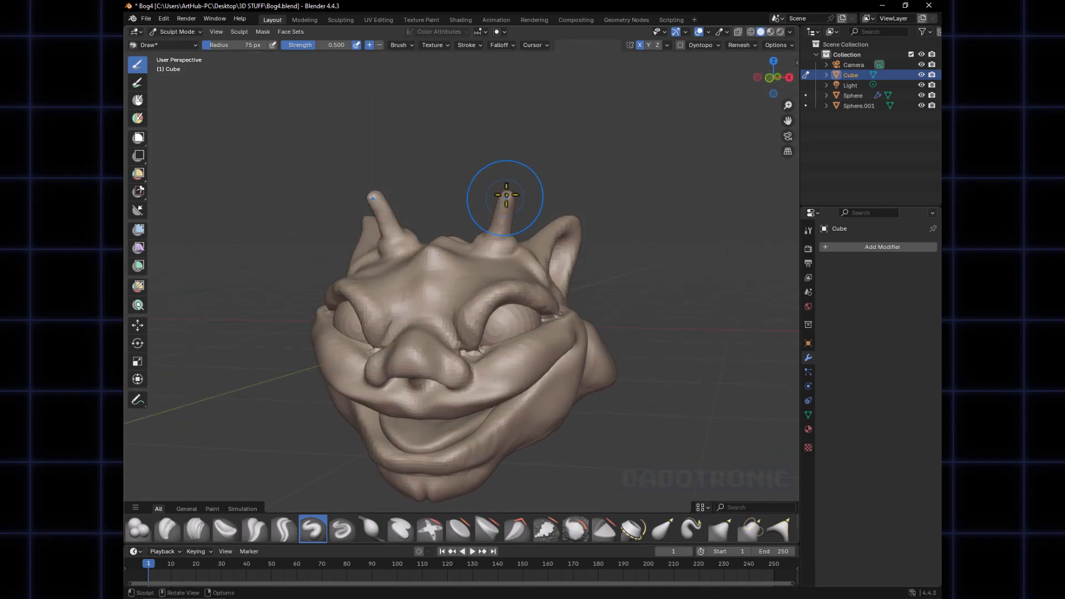
# Try to lengthen the two horns with the Grab brush at a 102 px radius, and undo the change
pyautogui.press('g')
pyautogui.moveTo(506, 188)
pyautogui.mouseDown()
pyautogui.moveTo(521, 170)
pyautogui.moveTo(507, 194)
pyautogui.mouseUp()
pyautogui.moveTo(507, 193)
pyautogui.mouseDown(button='middle')
pyautogui.moveTo(511, 257)
pyautogui.moveTo(436, 286)
pyautogui.mouseUp(button='middle')
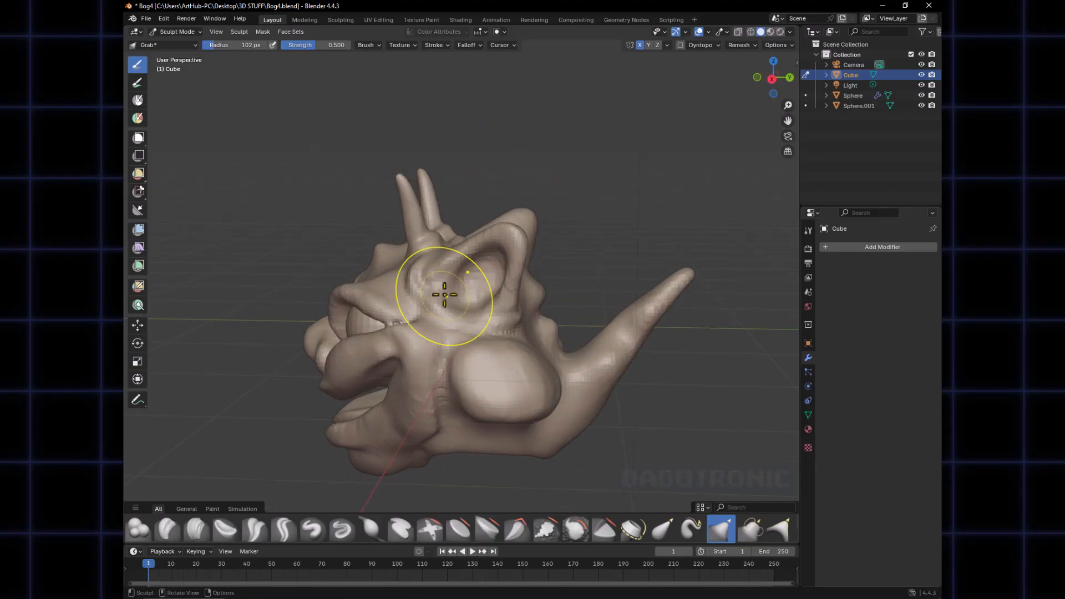
pyautogui.hotkey('ctrl', 'z')
pyautogui.hotkey('ctrl', 'z')
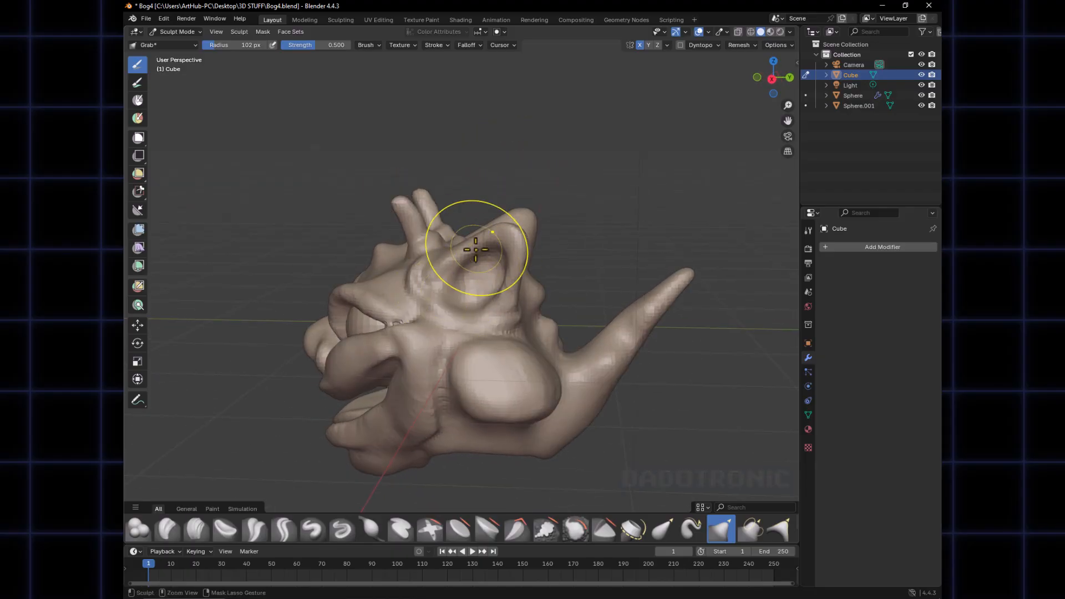
# Shorten and reshape the two horns on top of the head with the Grab brush
pyautogui.moveTo(471, 245); pyautogui.dragTo(527, 198, button='middle')
pyautogui.press('f')
pyautogui.click(481, 180)
pyautogui.moveTo(480, 180)
pyautogui.mouseDown()
pyautogui.moveTo(494, 196)
pyautogui.moveTo(478, 201)
pyautogui.mouseUp()
pyautogui.press('f')
pyautogui.click(497, 182)
pyautogui.press('f')
pyautogui.click(501, 182)
pyautogui.moveTo(477, 202)
pyautogui.mouseDown(button='middle')
pyautogui.moveTo(490, 221)
pyautogui.moveTo(469, 281)
pyautogui.moveTo(476, 328)
pyautogui.moveTo(504, 333)
pyautogui.moveTo(499, 305)
pyautogui.moveTo(458, 316)
pyautogui.moveTo(535, 285)
pyautogui.moveTo(541, 294)
pyautogui.moveTo(511, 303)
pyautogui.mouseUp(button='middle')
pyautogui.press('f')
pyautogui.click(465, 311)
pyautogui.press('f')
pyautogui.click(521, 297)
# Add a row of round bumps along the head's midline from forehead to back with the Draw brush at a 31 px radius
pyautogui.press('x')
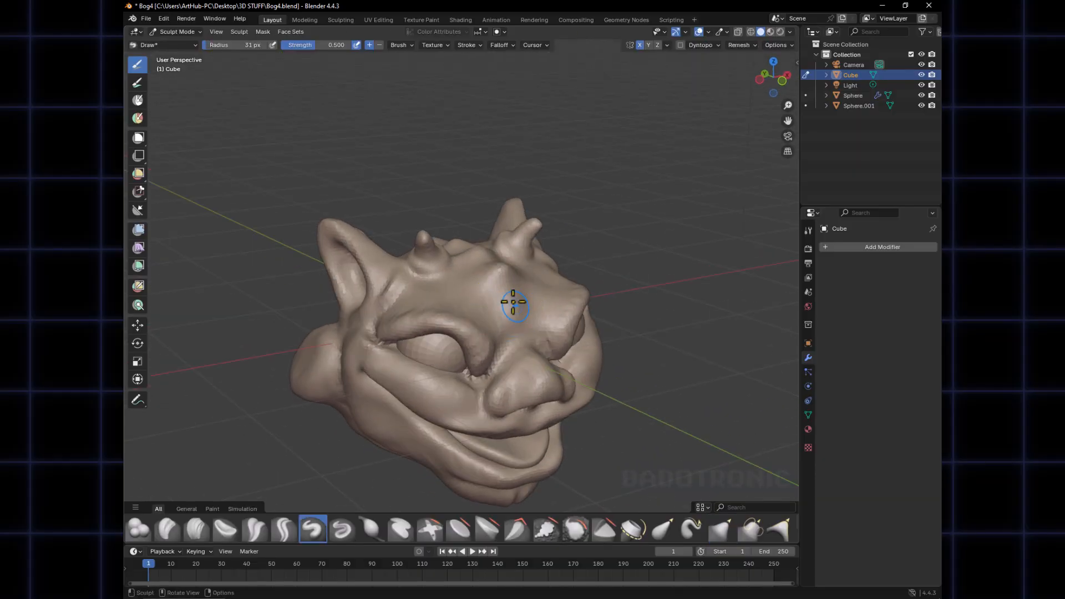
pyautogui.moveTo(506, 310)
pyautogui.mouseDown(button='middle')
pyautogui.moveTo(491, 328)
pyautogui.moveTo(492, 300)
pyautogui.moveTo(479, 289)
pyautogui.moveTo(559, 233)
pyautogui.moveTo(509, 315)
pyautogui.mouseUp(button='middle')
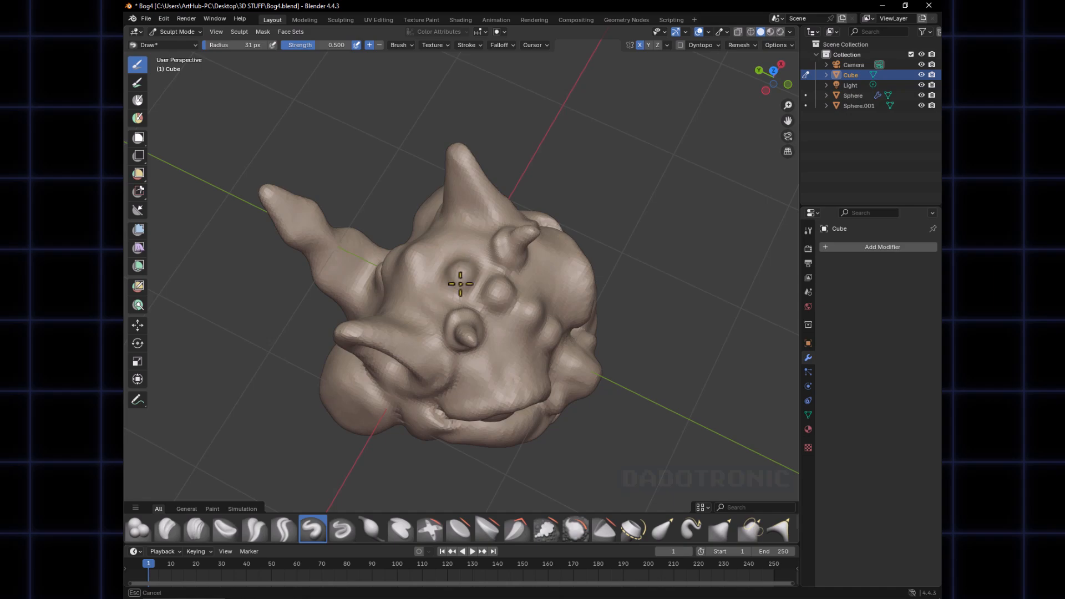
pyautogui.moveTo(457, 280)
pyautogui.mouseDown(button='middle')
pyautogui.moveTo(417, 278)
pyautogui.moveTo(475, 261)
pyautogui.moveTo(442, 292)
pyautogui.moveTo(470, 313)
pyautogui.mouseUp(button='middle')
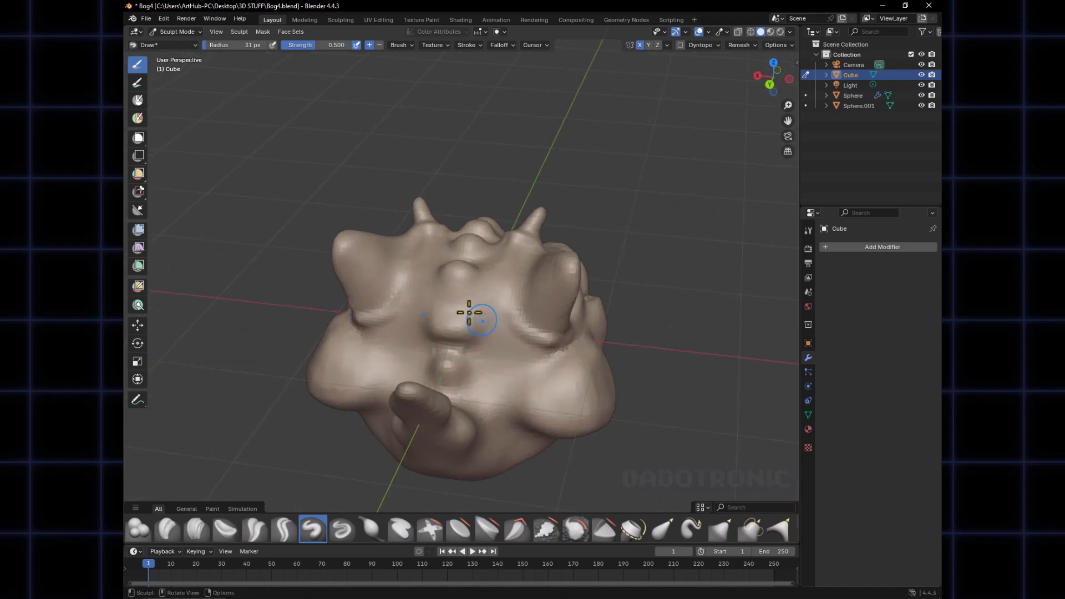
pyautogui.moveTo(466, 327)
pyautogui.mouseDown()
pyautogui.moveTo(428, 335)
pyautogui.moveTo(439, 333)
pyautogui.mouseUp()
pyautogui.keyDown('shift'); pyautogui.moveTo(449, 327); pyautogui.dragTo(490, 312, button='middle'); pyautogui.keyUp('shift')
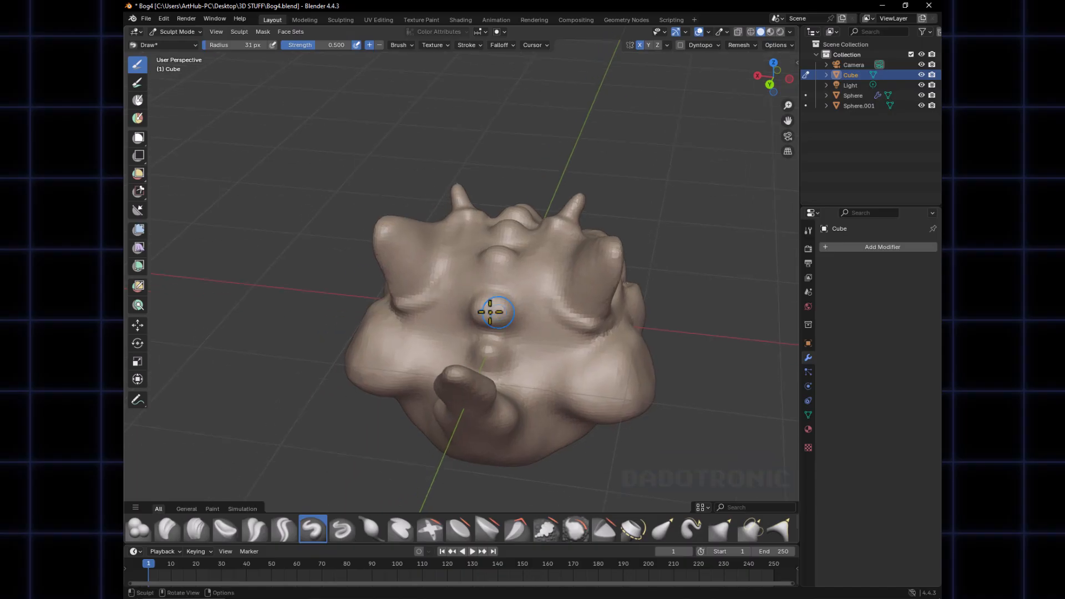
pyautogui.moveTo(488, 352); pyautogui.dragTo(415, 328, button='middle')
# Reshape the long spike at the back of the head in side view with the Grab brush at a 157 px radius
pyautogui.moveTo(484, 328)
pyautogui.mouseDown(button='middle')
pyautogui.moveTo(471, 310)
pyautogui.moveTo(499, 299)
pyautogui.moveTo(480, 289)
pyautogui.moveTo(492, 338)
pyautogui.moveTo(535, 326)
pyautogui.mouseUp(button='middle')
pyautogui.keyDown('shift'); pyautogui.moveTo(572, 383); pyautogui.dragTo(559, 372, button='middle'); pyautogui.keyUp('shift')
pyautogui.press('f')
pyautogui.click(521, 388)
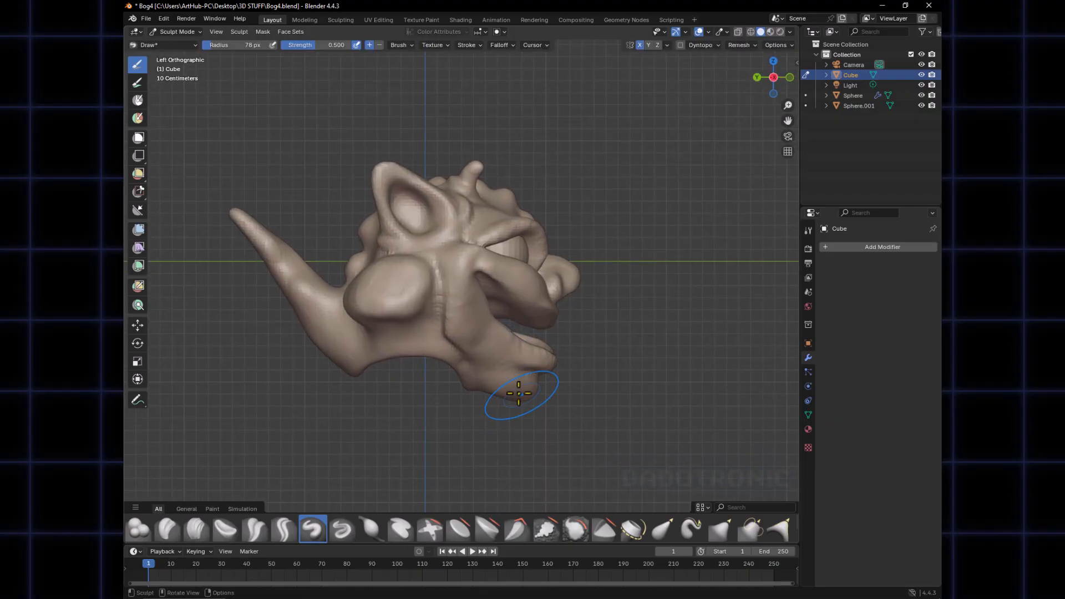
pyautogui.keyDown('shift'); pyautogui.moveTo(416, 352); pyautogui.dragTo(465, 363, button='middle'); pyautogui.keyUp('shift')
pyautogui.press('f')
pyautogui.click(338, 258)
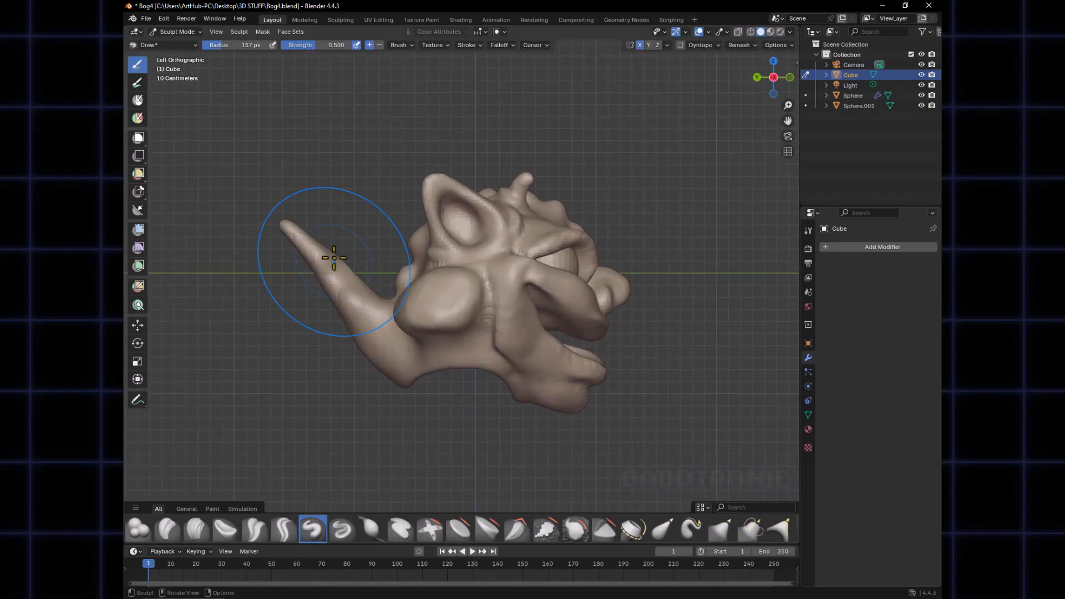
pyautogui.press('g')
pyautogui.moveTo(352, 254); pyautogui.dragTo(334, 279)
pyautogui.moveTo(282, 223); pyautogui.dragTo(291, 219)
pyautogui.moveTo(291, 223)
pyautogui.mouseDown()
pyautogui.moveTo(298, 217)
pyautogui.moveTo(285, 234)
pyautogui.mouseUp()
# Bend the middle of the rear spike with the Grab brush at a 113 px radius and extend its tip at 90 px
pyautogui.press('f')
pyautogui.click(251, 271)
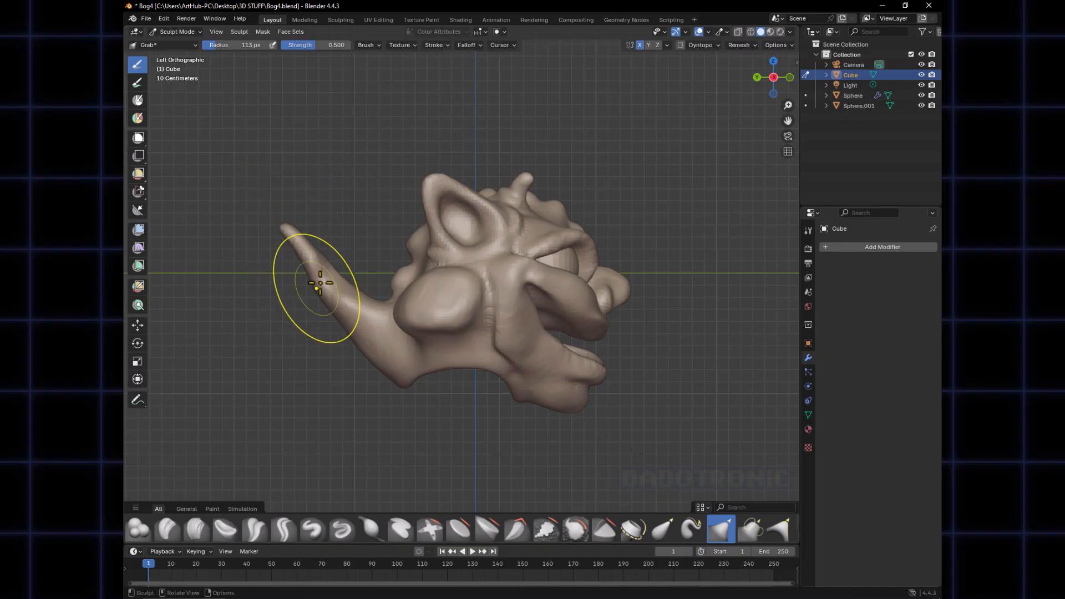
pyautogui.moveTo(334, 272); pyautogui.dragTo(310, 274)
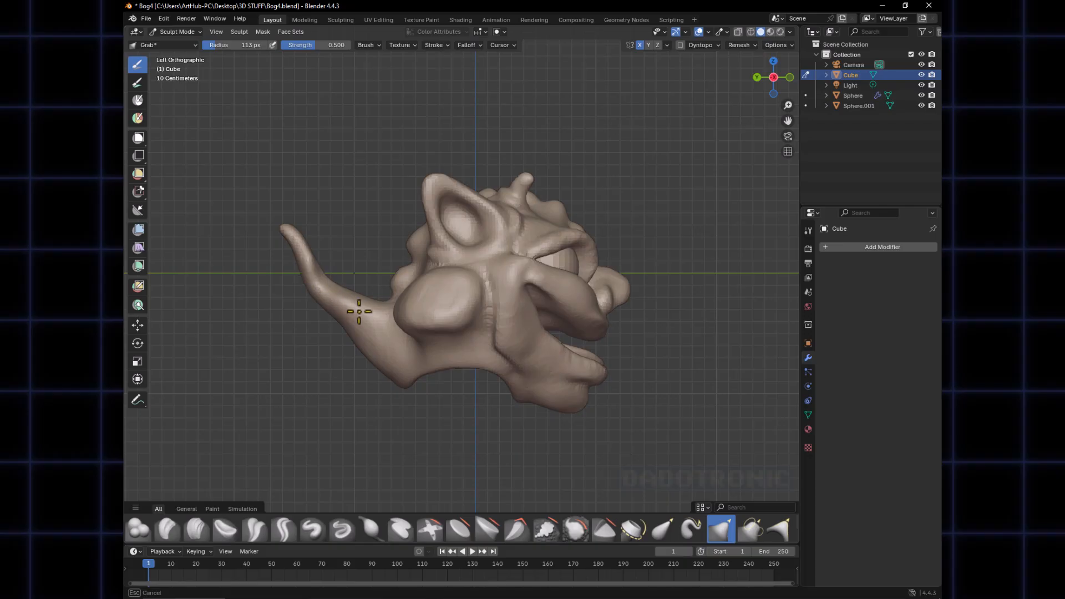
pyautogui.moveTo(361, 311)
pyautogui.mouseDown(button='middle')
pyautogui.moveTo(509, 301)
pyautogui.moveTo(527, 257)
pyautogui.moveTo(496, 233)
pyautogui.mouseUp(button='middle')
pyautogui.press('[')
pyautogui.press('[')
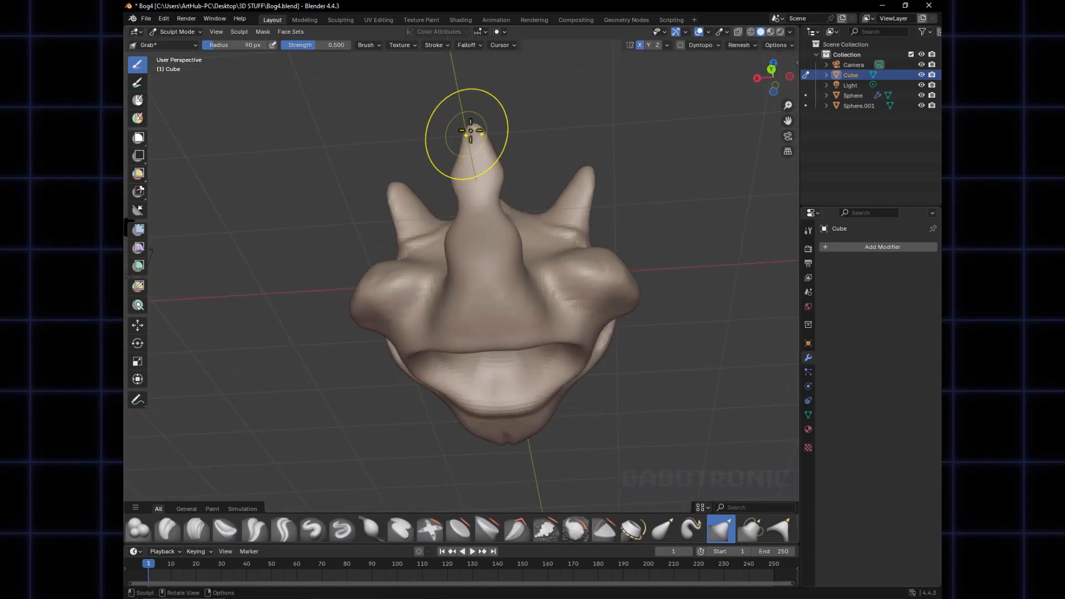
pyautogui.moveTo(470, 130); pyautogui.dragTo(465, 118)
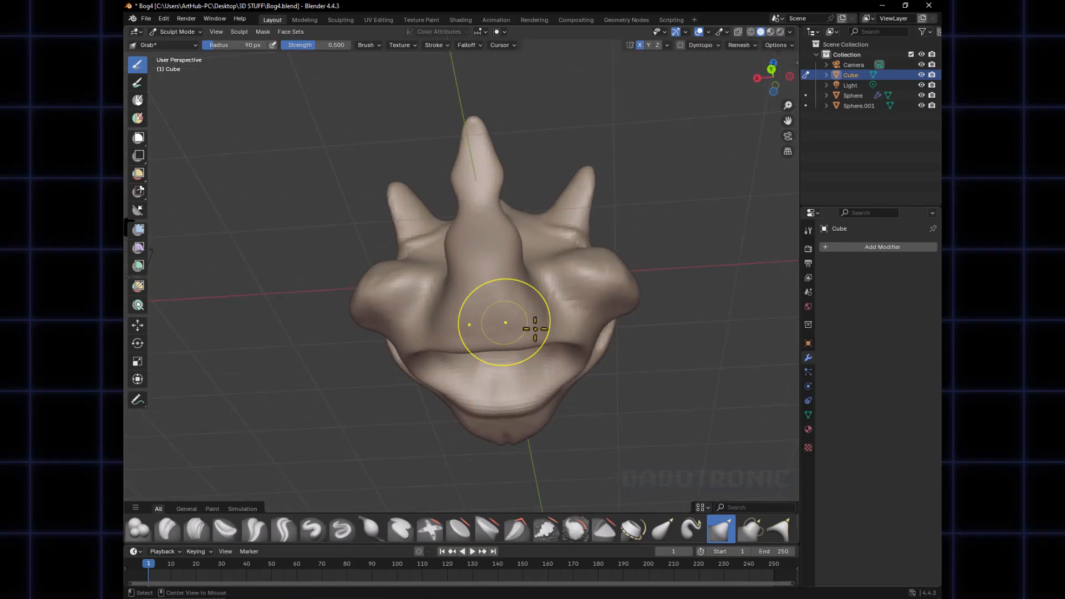
# Carve away the nose with subtractive Clay Strips strokes at a 40 px radius, leaving a flat muzzle
pyautogui.keyDown('alt'); pyautogui.moveTo(518, 311); pyautogui.dragTo(501, 333, button='middle'); pyautogui.keyUp('alt')
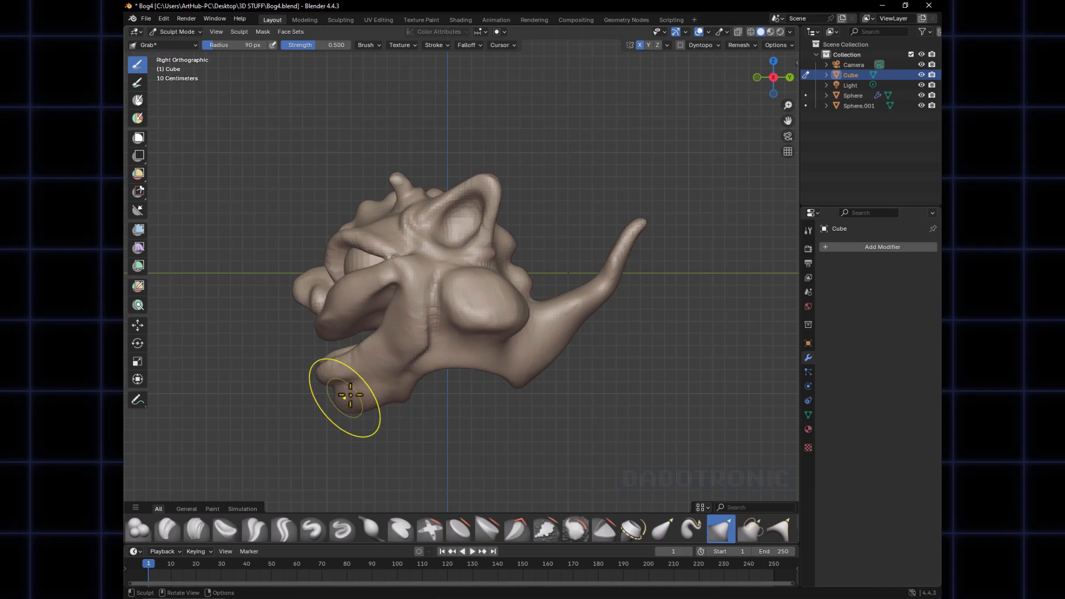
pyautogui.moveTo(369, 381)
pyautogui.mouseDown(button='middle')
pyautogui.moveTo(435, 309)
pyautogui.moveTo(448, 331)
pyautogui.moveTo(495, 300)
pyautogui.moveTo(453, 315)
pyautogui.mouseUp(button='middle')
pyautogui.press('f')
pyautogui.click(440, 329)
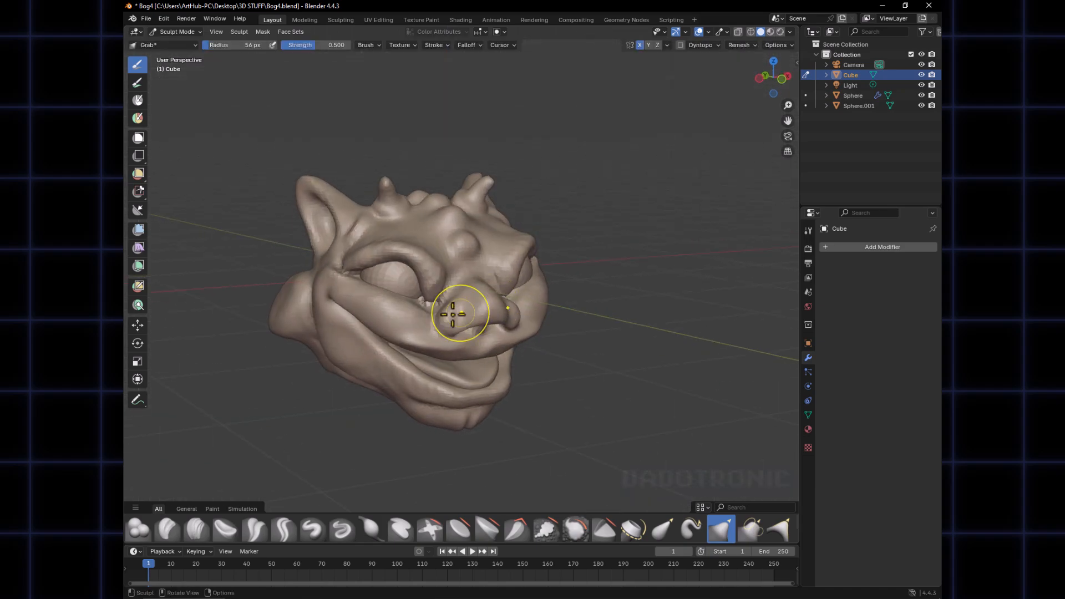
pyautogui.press('x')
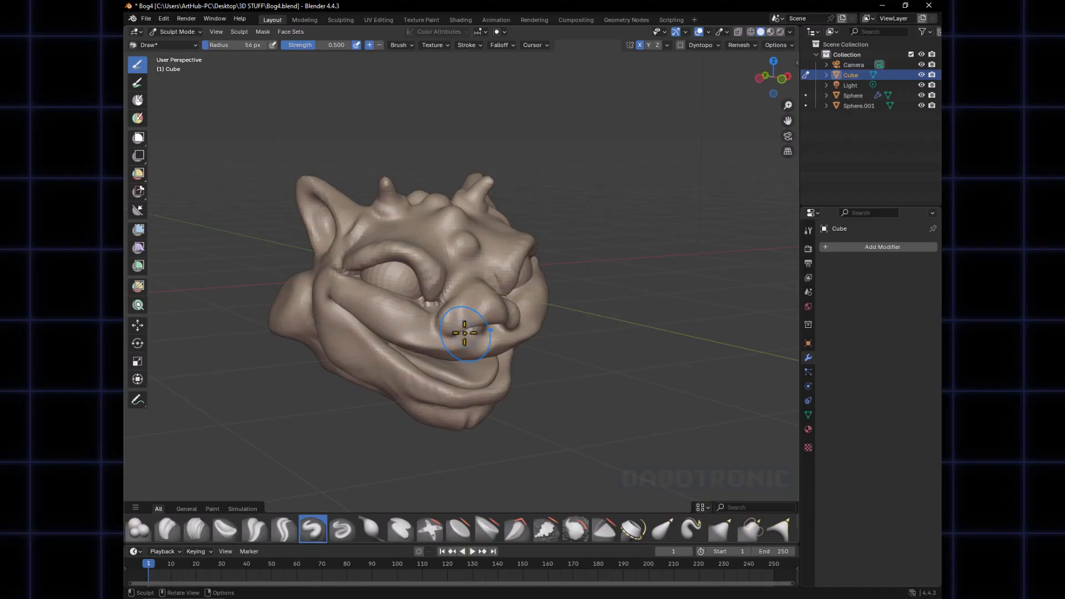
pyautogui.press('f')
pyautogui.click(454, 333)
pyautogui.press('c')
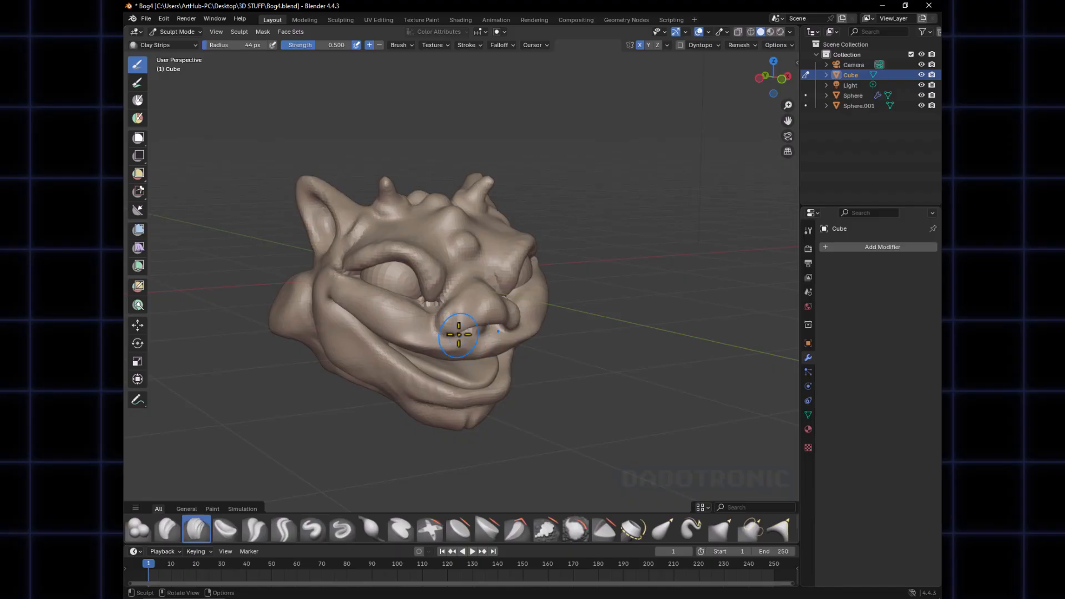
pyautogui.moveTo(457, 335); pyautogui.dragTo(471, 316, button='middle')
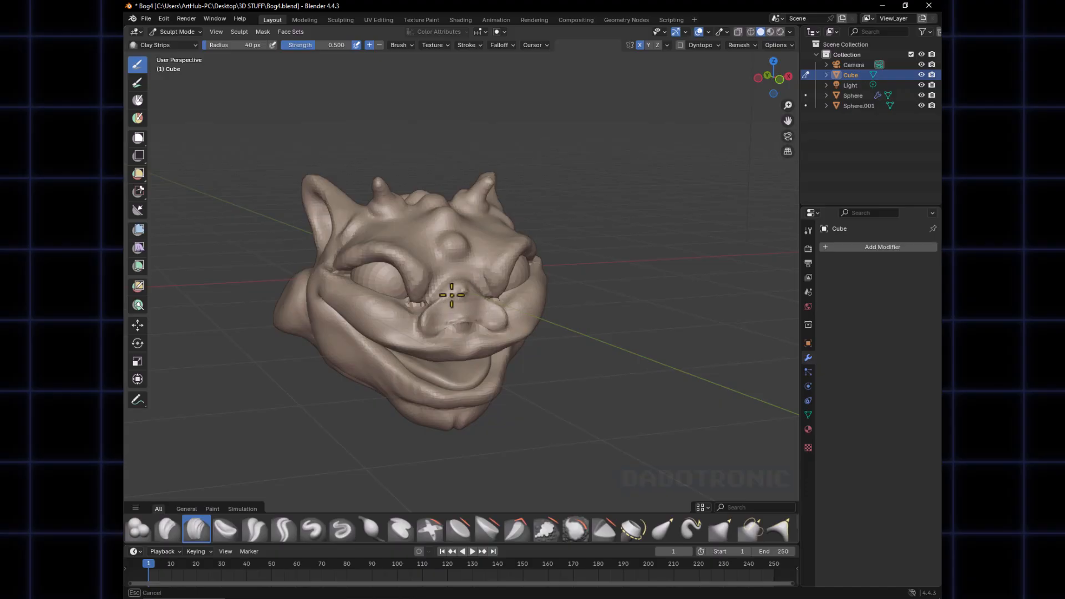
pyautogui.moveTo(458, 322)
pyautogui.keyDown('ctrl'); pyautogui.mouseDown()
pyautogui.moveTo(435, 312)
pyautogui.moveTo(447, 319)
pyautogui.moveTo(455, 299)
pyautogui.mouseUp(); pyautogui.keyUp('ctrl')
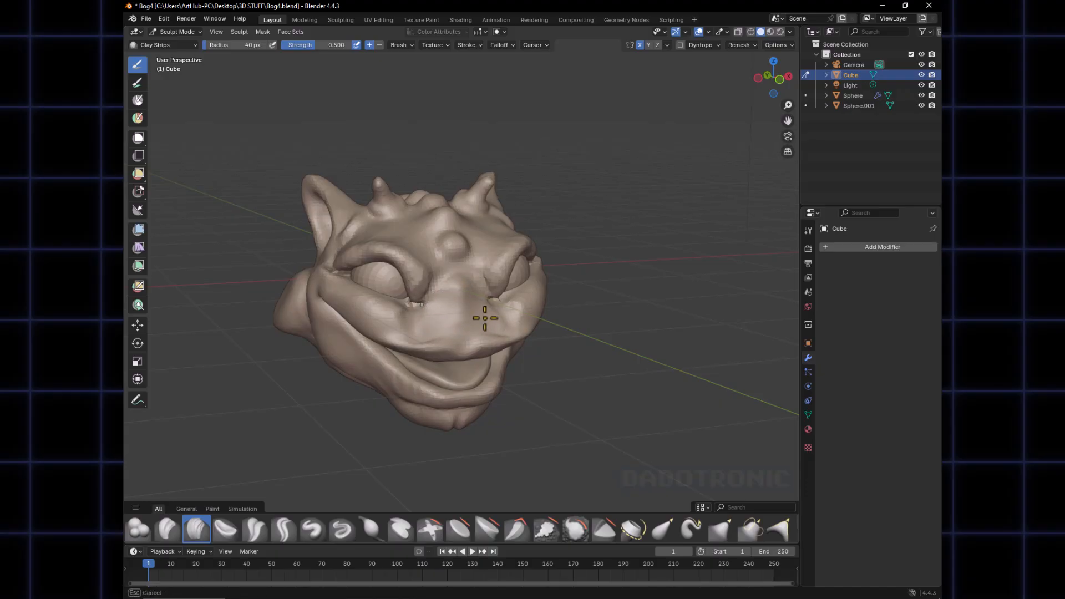
pyautogui.moveTo(485, 318); pyautogui.dragTo(435, 312, button='middle')
# Clean up the inner eye corners beside the removed nose with the Clay Strips brush at an 11 px radius
pyautogui.moveTo(417, 294); pyautogui.dragTo(405, 296)
pyautogui.moveTo(397, 296); pyautogui.dragTo(435, 298, button='middle')
pyautogui.press('f')
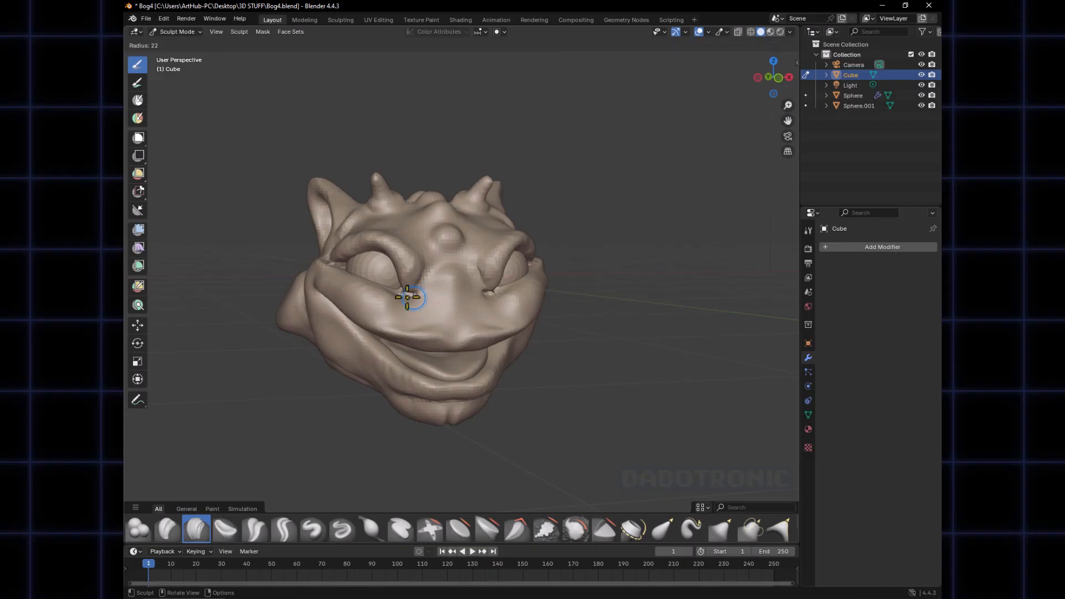
pyautogui.click(420, 299)
pyautogui.moveTo(405, 301); pyautogui.dragTo(403, 299)
pyautogui.moveTo(483, 304); pyautogui.dragTo(461, 306, button='middle')
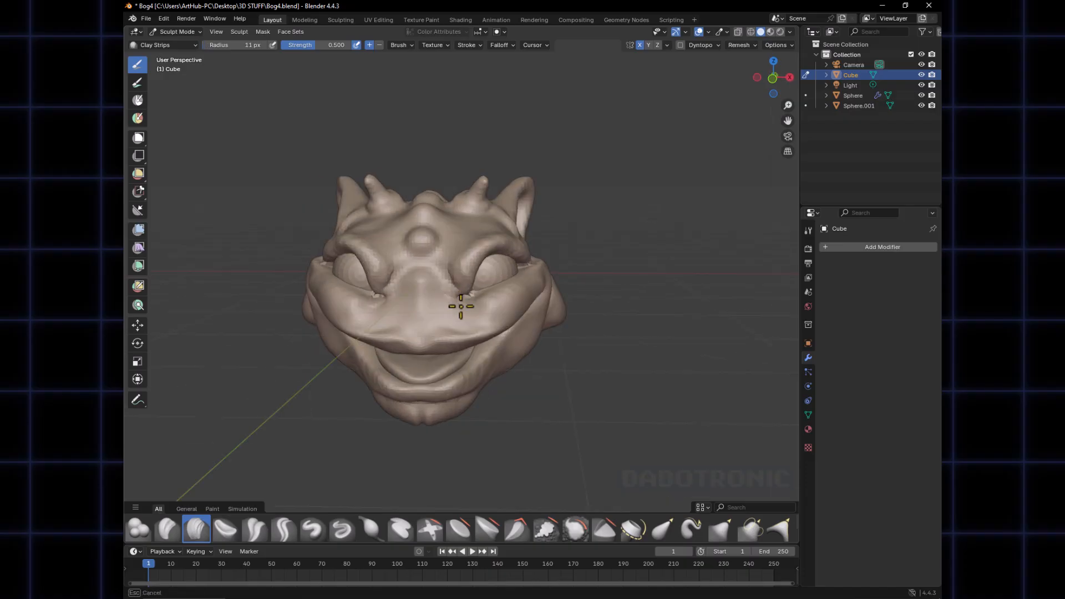
# Even out the muzzle and the area between the eyes with the Clay Strips brush at a 25 px radius
pyautogui.moveTo(455, 295)
pyautogui.mouseDown()
pyautogui.moveTo(423, 278)
pyautogui.moveTo(418, 307)
pyautogui.moveTo(438, 292)
pyautogui.mouseUp()
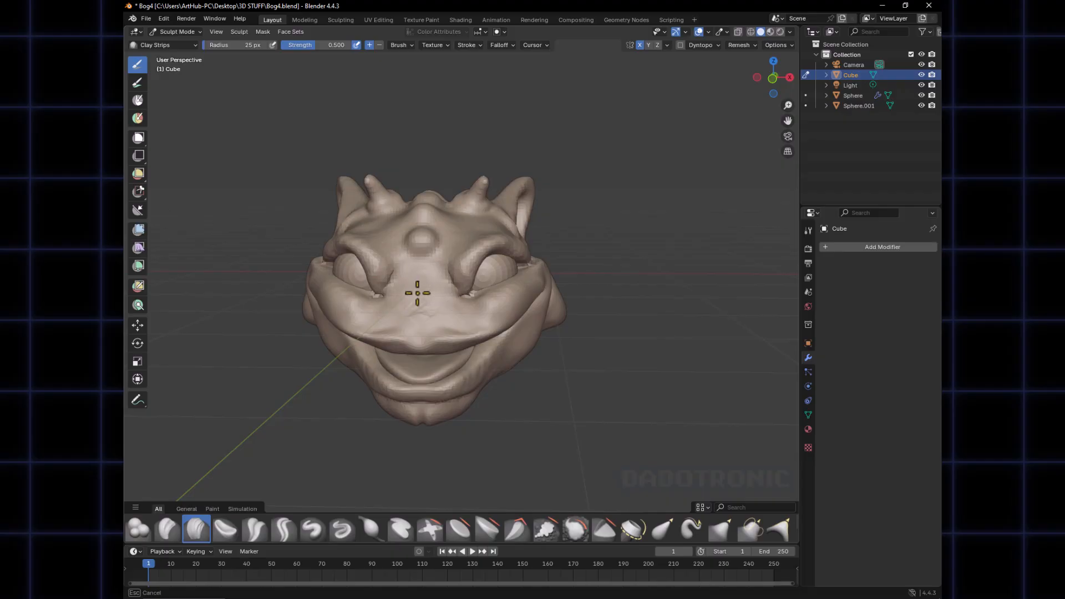
pyautogui.moveTo(437, 311)
pyautogui.mouseDown(button='middle')
pyautogui.moveTo(412, 309)
pyautogui.moveTo(466, 302)
pyautogui.moveTo(473, 311)
pyautogui.moveTo(459, 297)
pyautogui.mouseUp(button='middle')
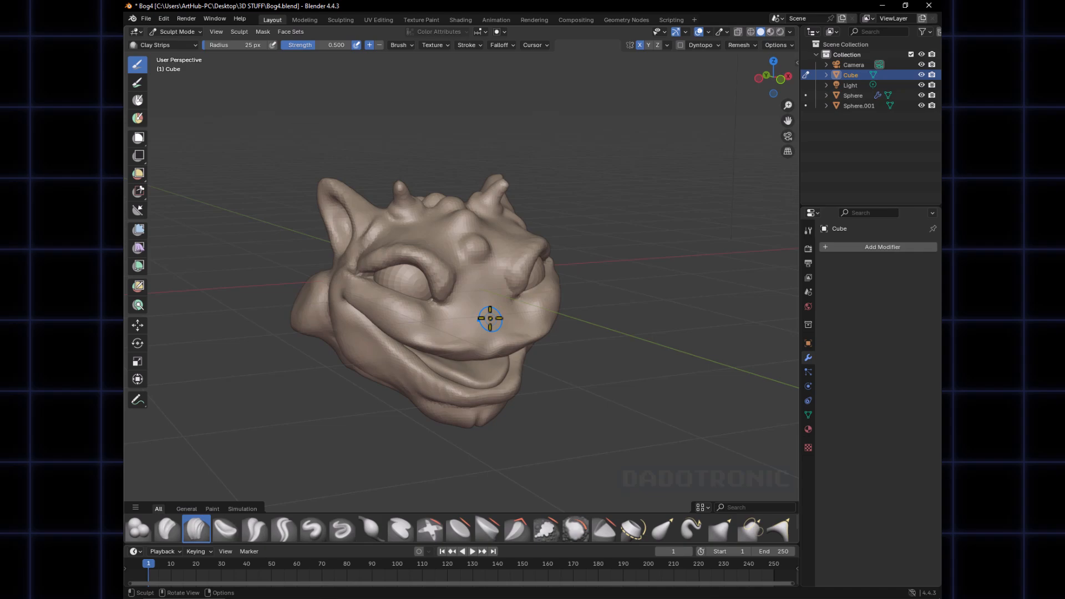
pyautogui.moveTo(476, 286); pyautogui.dragTo(480, 279, button='middle')
pyautogui.moveTo(436, 321)
pyautogui.mouseDown(button='middle')
pyautogui.moveTo(440, 341)
pyautogui.moveTo(369, 351)
pyautogui.moveTo(475, 340)
pyautogui.moveTo(518, 291)
pyautogui.moveTo(483, 301)
pyautogui.moveTo(533, 296)
pyautogui.moveTo(423, 309)
pyautogui.moveTo(441, 319)
pyautogui.moveTo(585, 316)
pyautogui.moveTo(475, 309)
pyautogui.moveTo(449, 332)
pyautogui.mouseUp(button='middle')
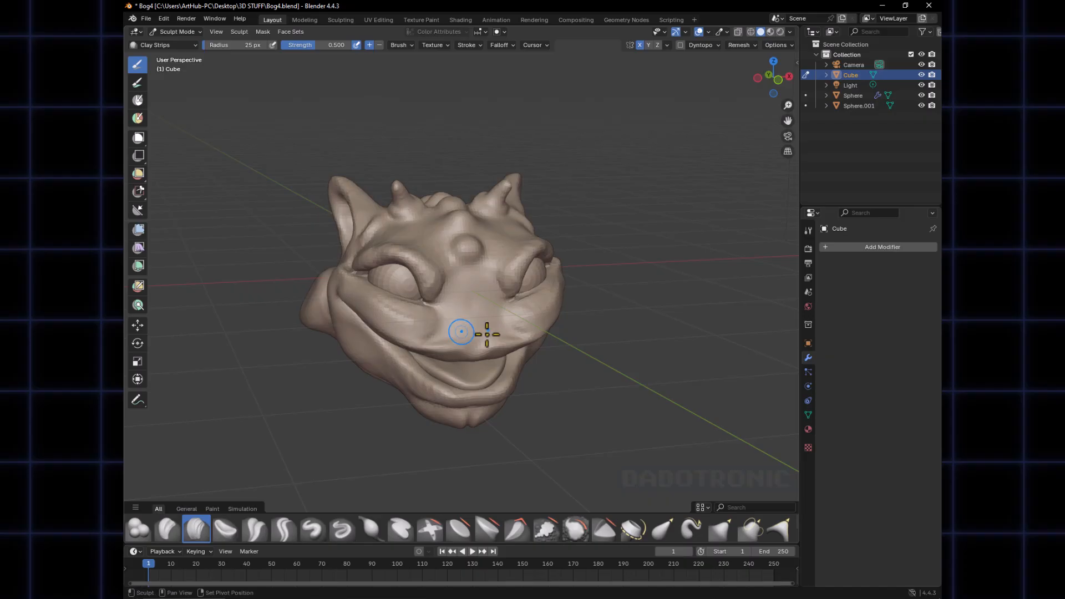
# Sculpt wrinkle folds between the eyes, beneath the forehead bump, with the Draw brush at a 21 px radius
pyautogui.moveTo(493, 379)
pyautogui.mouseDown(button='middle')
pyautogui.moveTo(471, 314)
pyautogui.moveTo(435, 284)
pyautogui.mouseUp(button='middle')
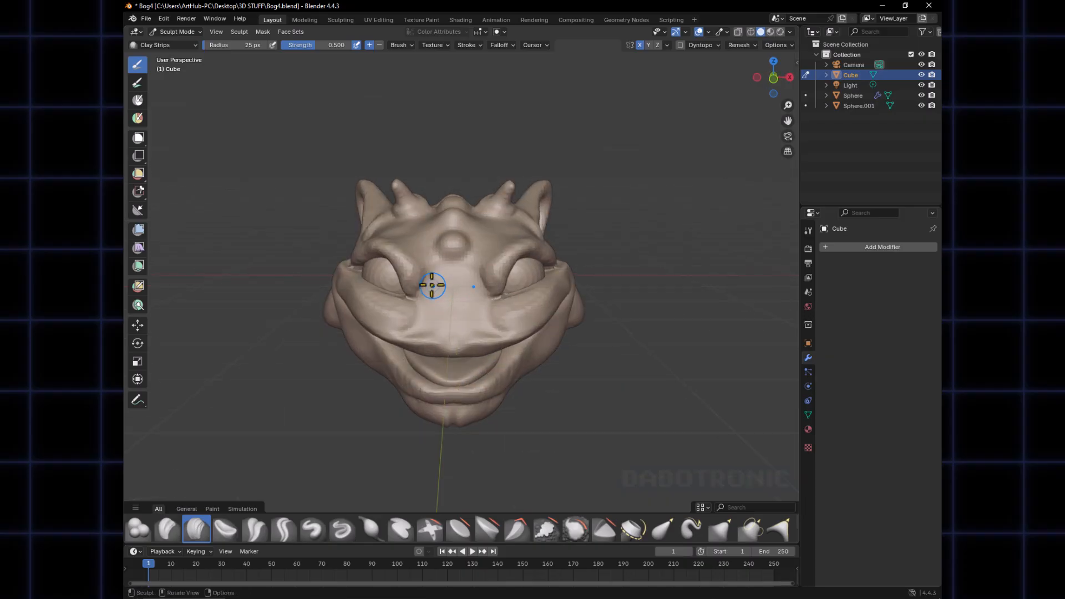
pyautogui.press('f')
pyautogui.click(430, 286)
pyautogui.press('x')
pyautogui.press('f')
pyautogui.click(425, 291)
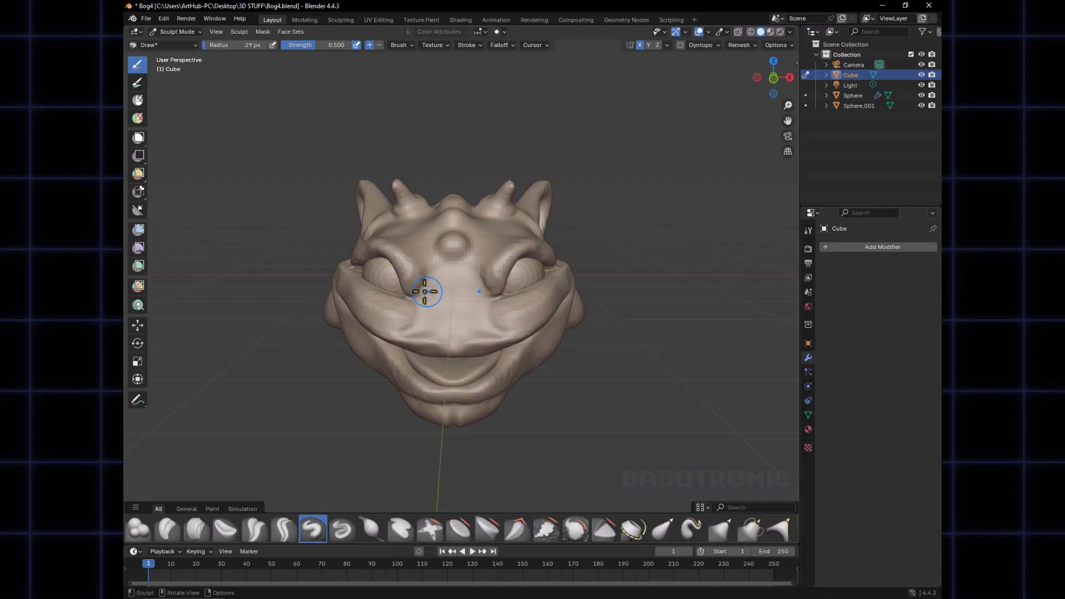
pyautogui.press('f')
pyautogui.click(427, 292)
pyautogui.press('f')
pyautogui.click(423, 250)
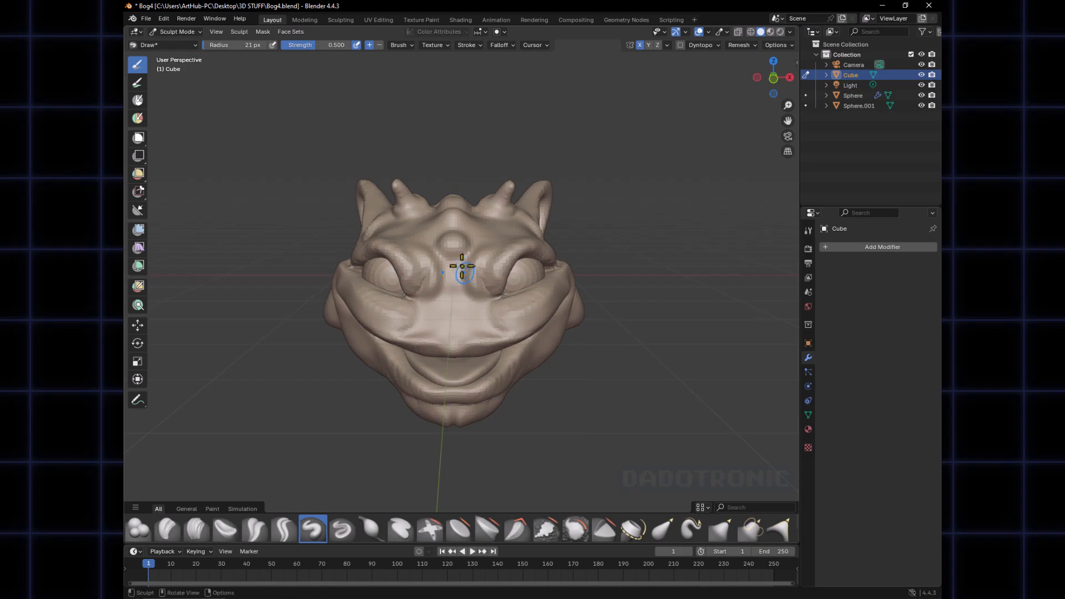
# Strengthen the folds along the nose bridge and around the inner eye corners with the Draw brush at 21 to 22 px
pyautogui.moveTo(457, 271); pyautogui.dragTo(458, 287, button='middle')
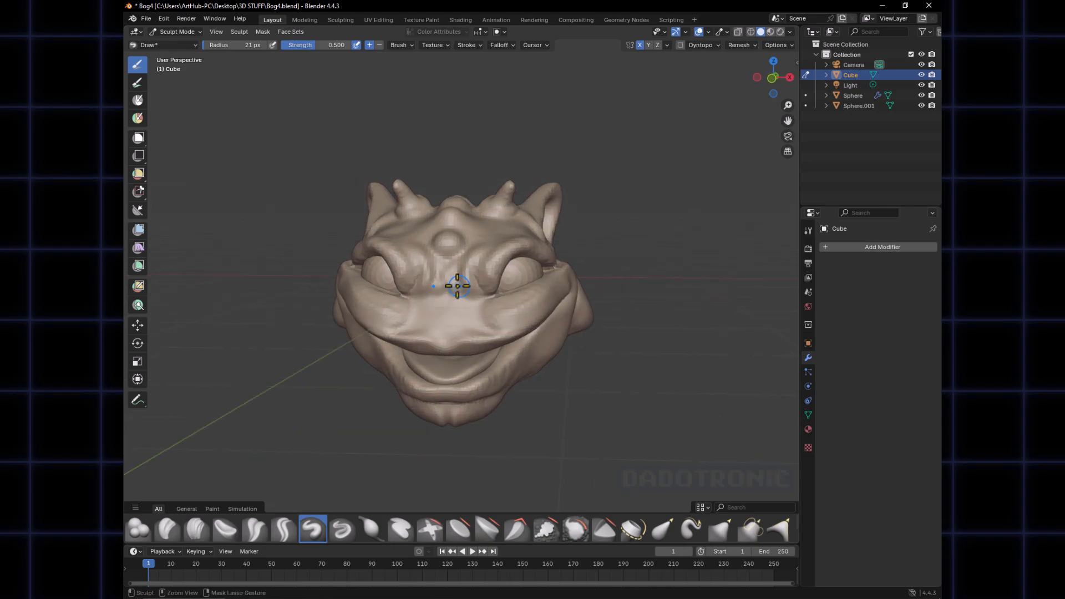
pyautogui.moveTo(459, 287); pyautogui.dragTo(488, 243)
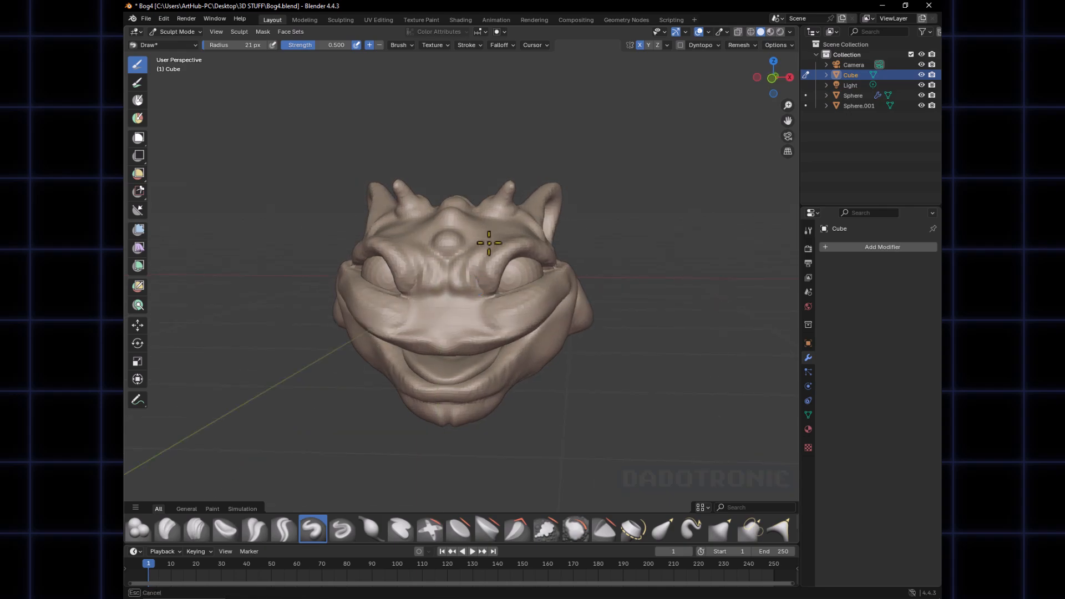
pyautogui.moveTo(491, 242)
pyautogui.mouseDown(button='middle')
pyautogui.moveTo(446, 294)
pyautogui.moveTo(487, 257)
pyautogui.moveTo(442, 259)
pyautogui.moveTo(485, 267)
pyautogui.moveTo(484, 286)
pyautogui.moveTo(469, 268)
pyautogui.mouseUp(button='middle')
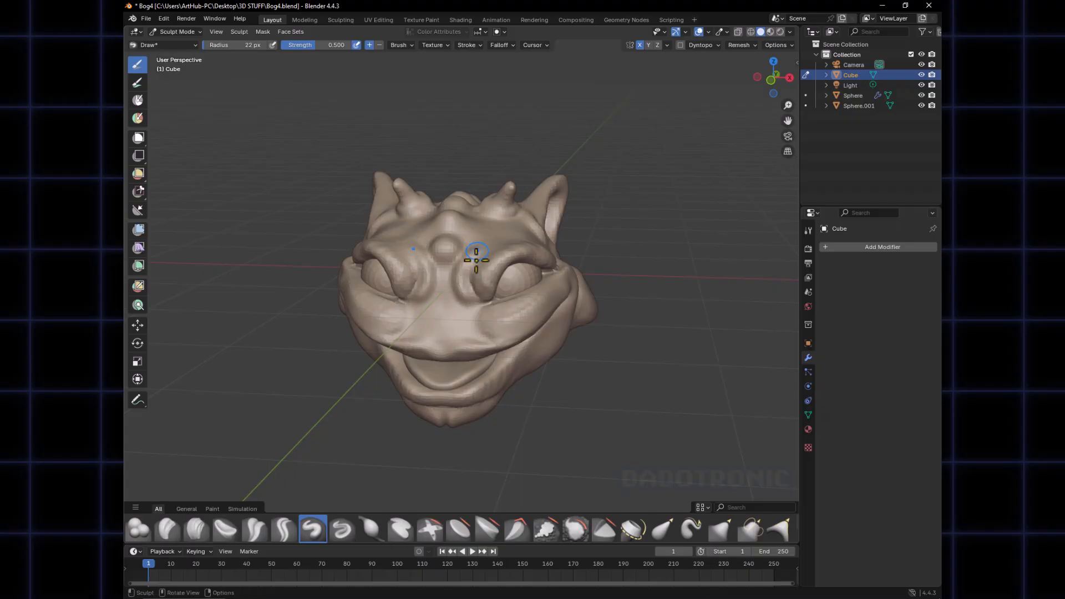
pyautogui.moveTo(476, 260)
pyautogui.mouseDown(button='middle')
pyautogui.moveTo(527, 302)
pyautogui.moveTo(476, 273)
pyautogui.moveTo(460, 279)
pyautogui.moveTo(459, 326)
pyautogui.moveTo(427, 285)
pyautogui.moveTo(586, 314)
pyautogui.moveTo(549, 337)
pyautogui.mouseUp(button='middle')
pyautogui.press('[')
pyautogui.moveTo(541, 339); pyautogui.dragTo(408, 321, button='middle')
pyautogui.moveTo(507, 318); pyautogui.dragTo(480, 321, button='middle')
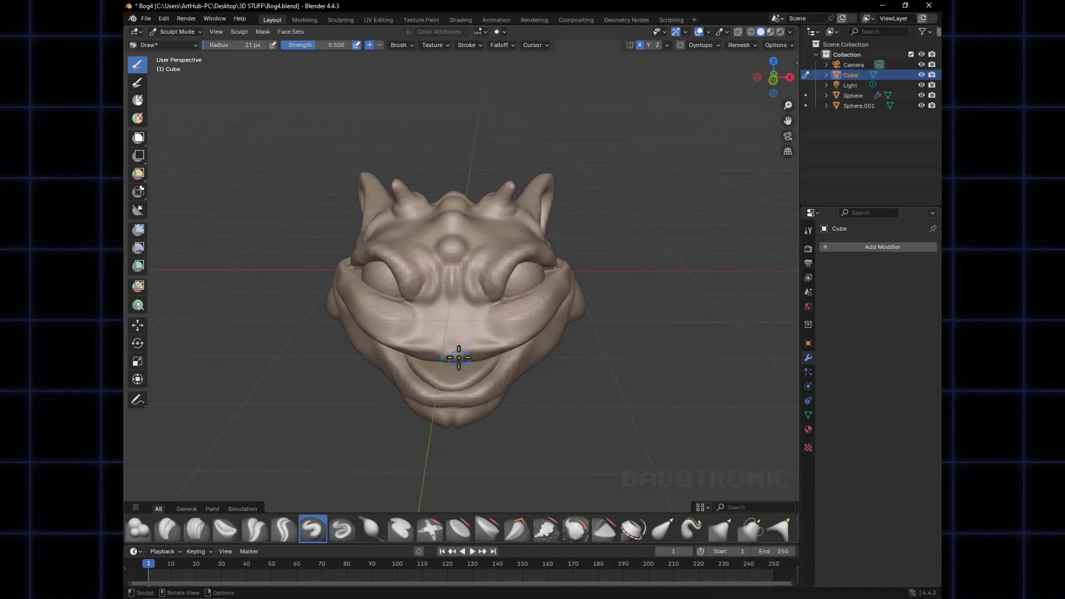
# Raise a rounded nose on the muzzle with the Draw brush at 34 px and shape it with Clay Strips at 23 px
pyautogui.press('f')
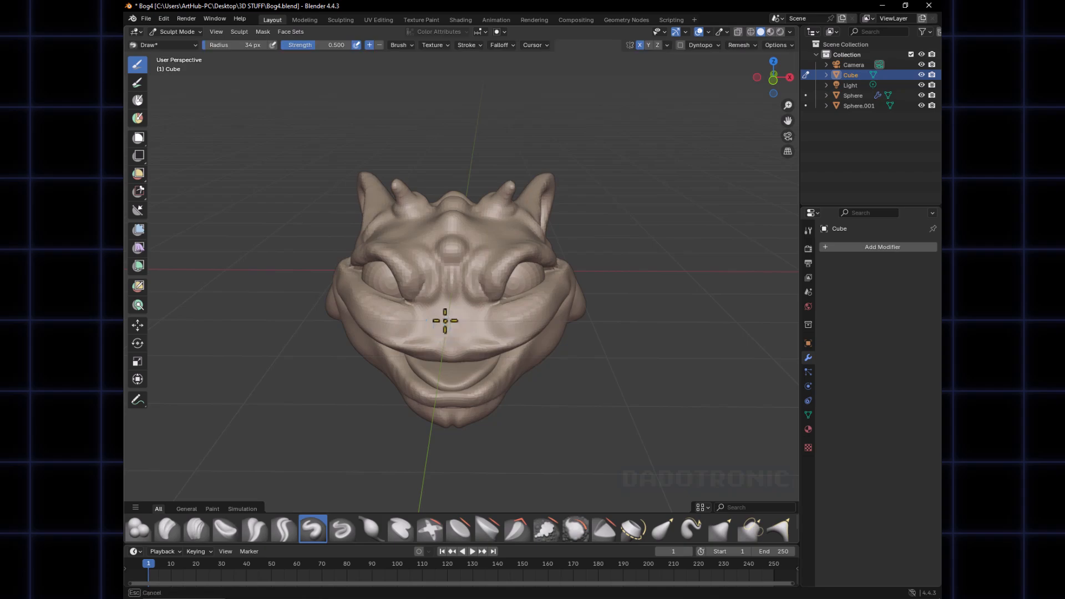
pyautogui.click(454, 327)
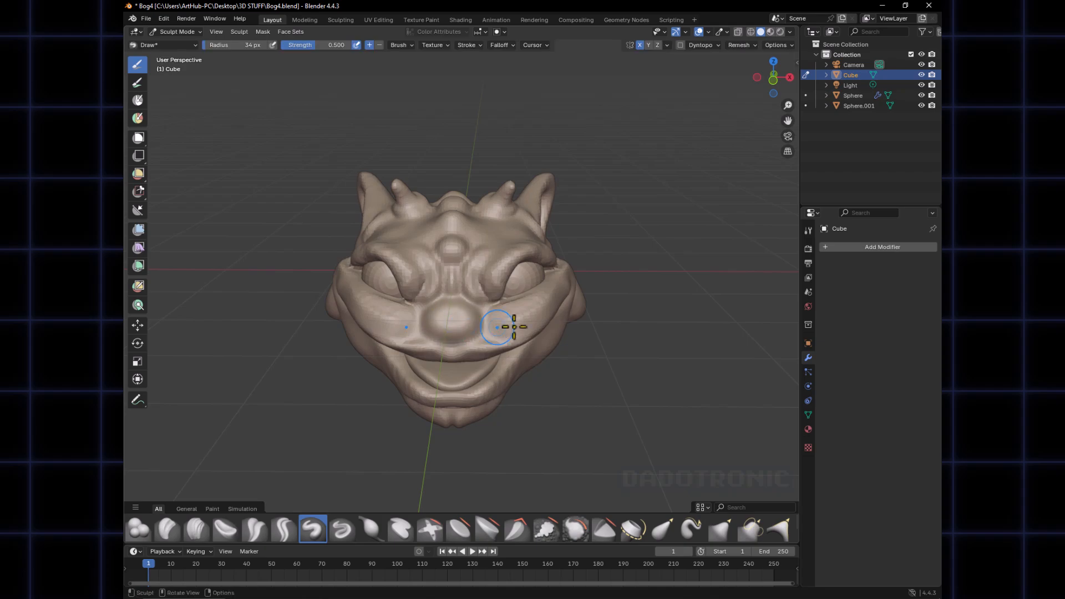
pyautogui.moveTo(508, 326)
pyautogui.mouseDown(button='middle')
pyautogui.moveTo(599, 311)
pyautogui.moveTo(446, 319)
pyautogui.mouseUp(button='middle')
pyautogui.press('c')
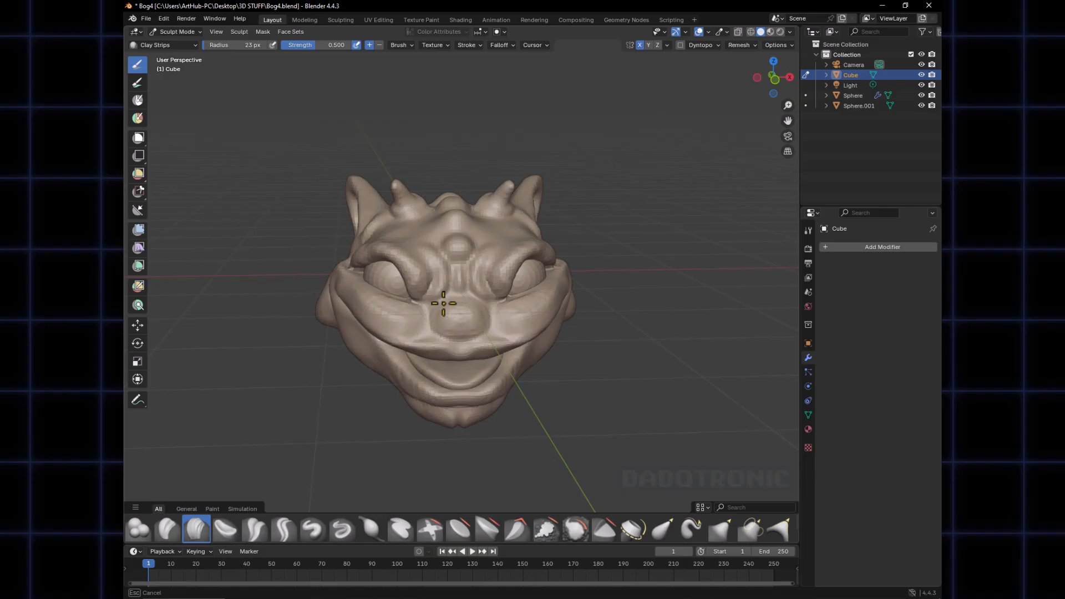
pyautogui.moveTo(443, 303)
pyautogui.mouseDown(button='middle')
pyautogui.moveTo(409, 309)
pyautogui.moveTo(466, 311)
pyautogui.mouseUp(button='middle')
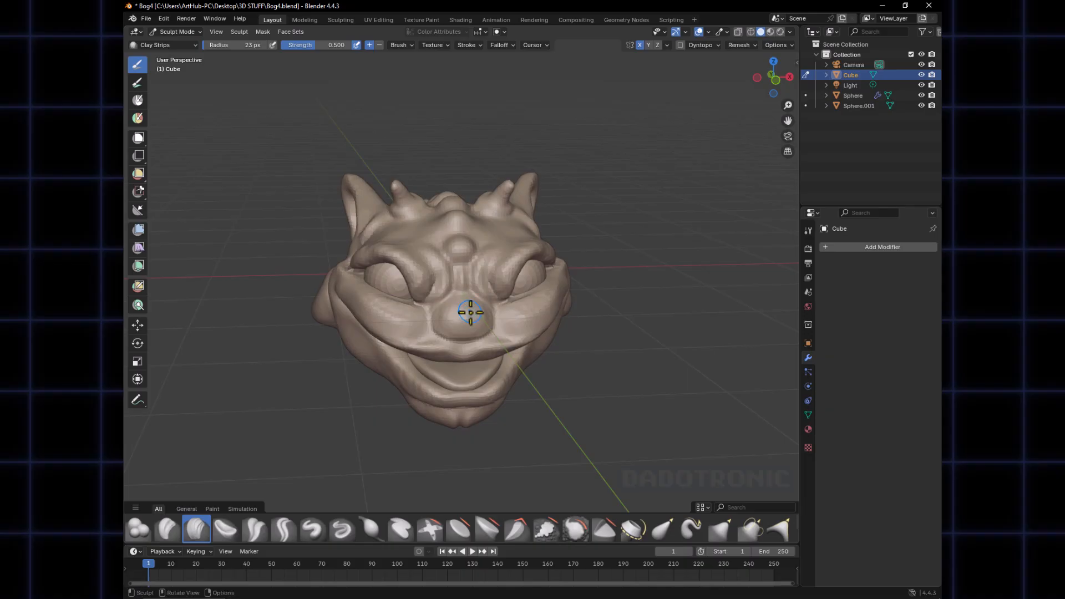
pyautogui.moveTo(470, 312)
pyautogui.mouseDown(button='middle')
pyautogui.moveTo(409, 309)
pyautogui.moveTo(526, 307)
pyautogui.moveTo(508, 298)
pyautogui.moveTo(495, 309)
pyautogui.moveTo(487, 290)
pyautogui.moveTo(507, 309)
pyautogui.moveTo(541, 304)
pyautogui.moveTo(518, 325)
pyautogui.moveTo(432, 317)
pyautogui.moveTo(458, 314)
pyautogui.moveTo(444, 317)
pyautogui.mouseUp(button='middle')
# Sculpt nostrils and their outer wings on the sides of the nose with the Draw brush at 15 and 20 px
pyautogui.press('x')
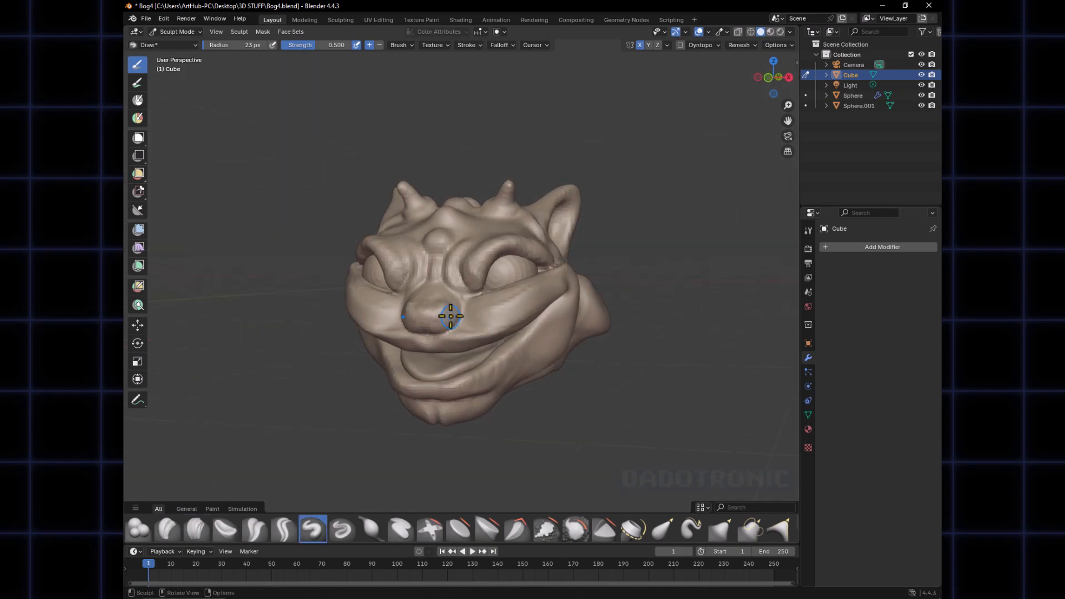
pyautogui.press('f')
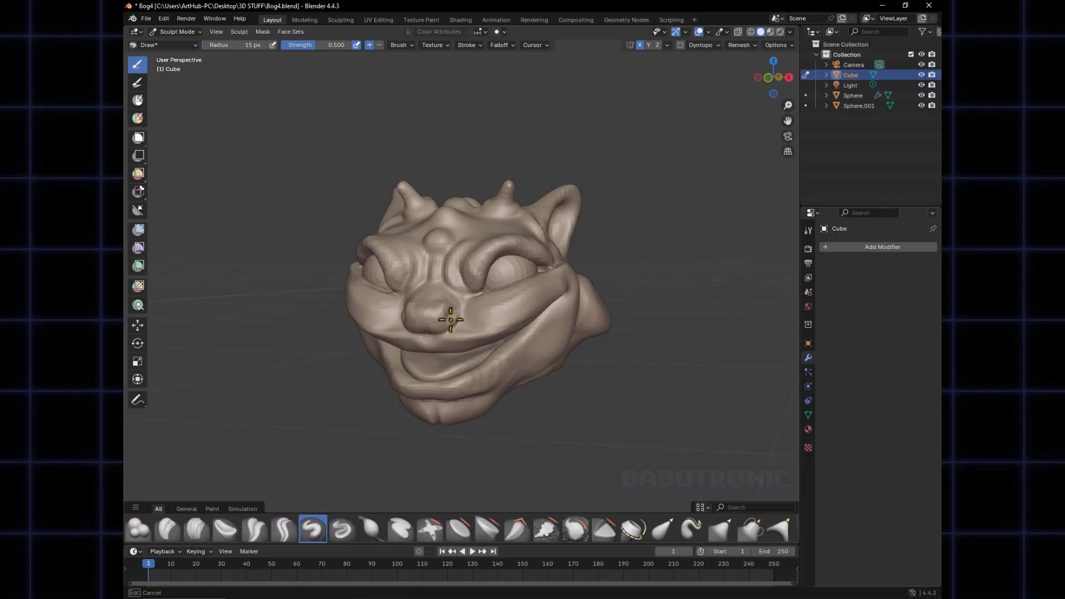
pyautogui.moveTo(450, 319)
pyautogui.mouseDown(button='middle')
pyautogui.moveTo(425, 310)
pyautogui.moveTo(578, 304)
pyautogui.moveTo(488, 310)
pyautogui.moveTo(496, 323)
pyautogui.moveTo(452, 311)
pyautogui.moveTo(449, 322)
pyautogui.mouseUp(button='middle')
pyautogui.press('f')
pyautogui.click(438, 314)
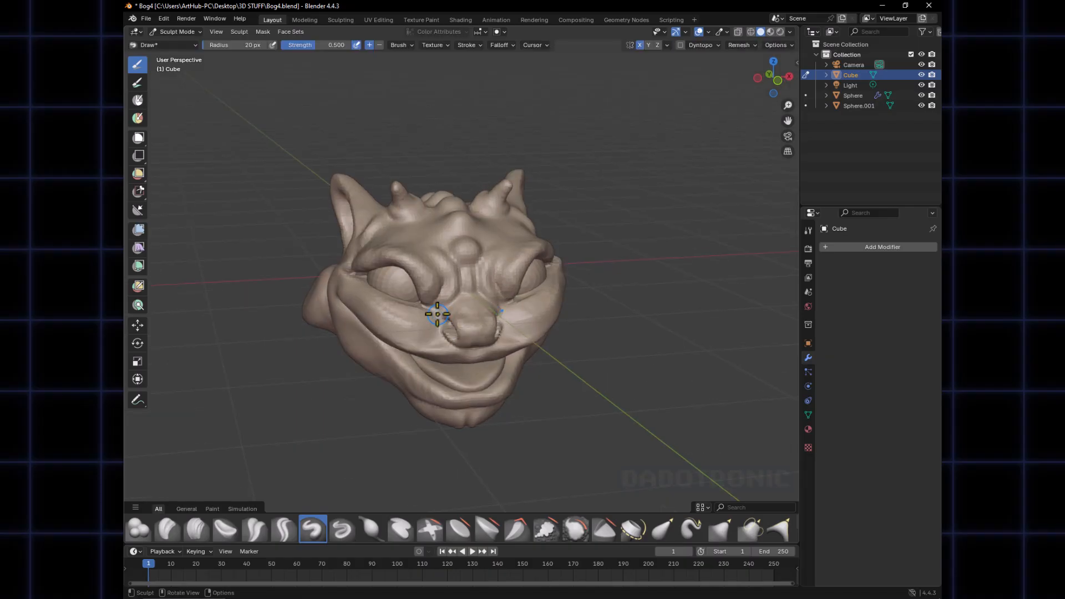
pyautogui.moveTo(438, 314)
pyautogui.mouseDown()
pyautogui.moveTo(463, 333)
pyautogui.moveTo(468, 325)
pyautogui.moveTo(444, 313)
pyautogui.mouseUp()
pyautogui.moveTo(484, 334); pyautogui.dragTo(431, 314, button='middle')
pyautogui.moveTo(434, 311); pyautogui.dragTo(440, 307)
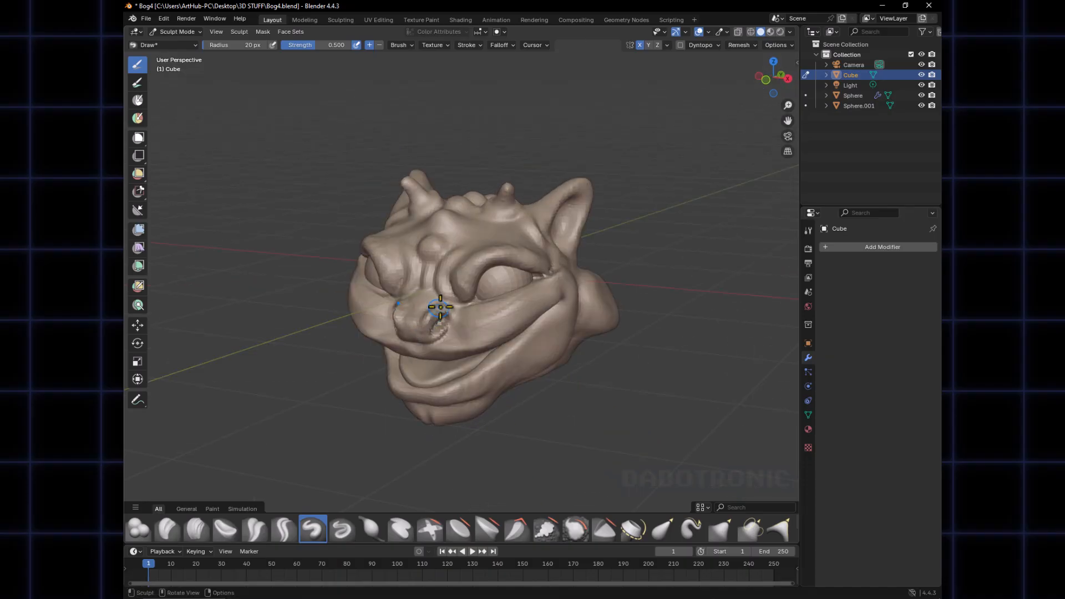
# Reshape the nose with the Grab brush at a 47 px radius and rework its front with the Draw brush
pyautogui.moveTo(441, 310)
pyautogui.mouseDown(button='middle')
pyautogui.moveTo(497, 324)
pyautogui.moveTo(440, 333)
pyautogui.moveTo(488, 309)
pyautogui.moveTo(447, 311)
pyautogui.mouseUp(button='middle')
pyautogui.press('g')
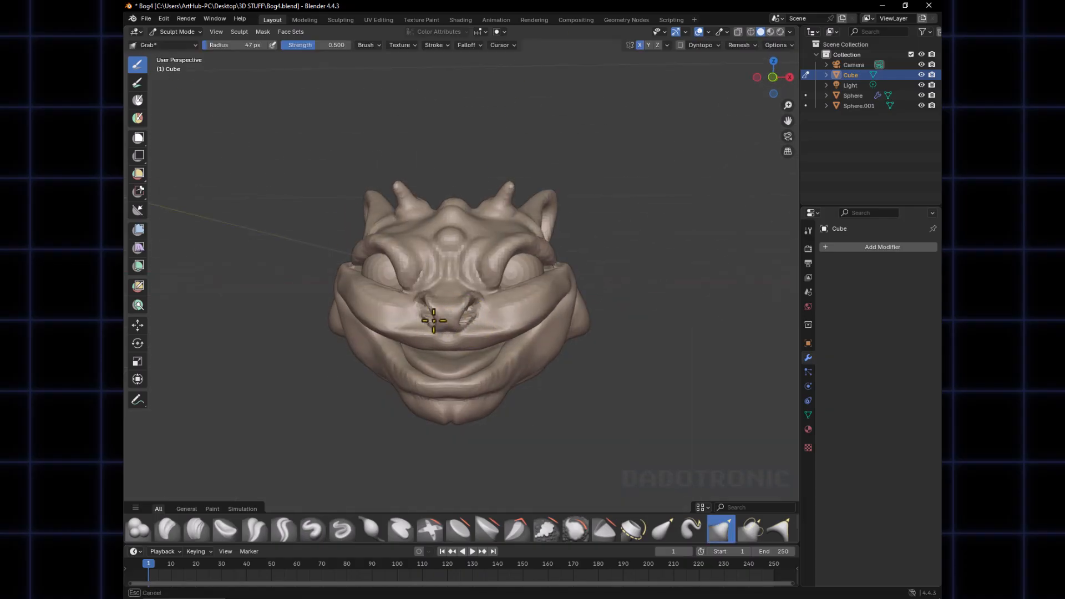
pyautogui.moveTo(491, 314)
pyautogui.mouseDown(button='middle')
pyautogui.moveTo(441, 316)
pyautogui.moveTo(471, 315)
pyautogui.moveTo(439, 344)
pyautogui.moveTo(459, 369)
pyautogui.moveTo(655, 372)
pyautogui.moveTo(542, 373)
pyautogui.moveTo(462, 317)
pyautogui.mouseUp(button='middle')
pyautogui.press('x')
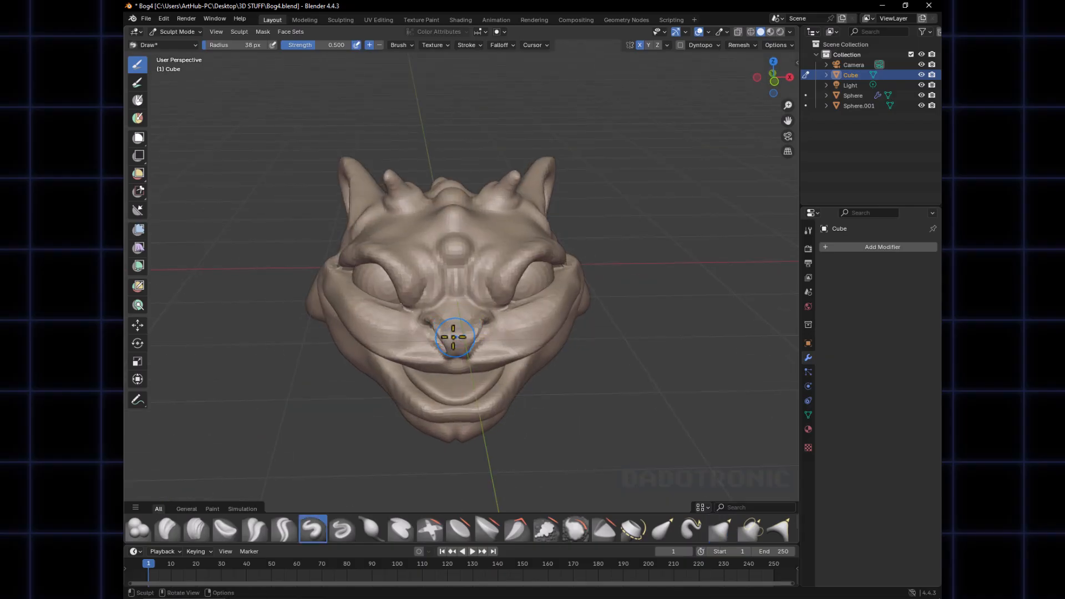
pyautogui.moveTo(450, 328); pyautogui.dragTo(452, 327)
pyautogui.moveTo(452, 327)
pyautogui.mouseDown(button='middle')
pyautogui.moveTo(564, 309)
pyautogui.moveTo(484, 319)
pyautogui.mouseUp(button='middle')
# Refine the top surface of the nose with short Clay Strips strokes
pyautogui.press('c')
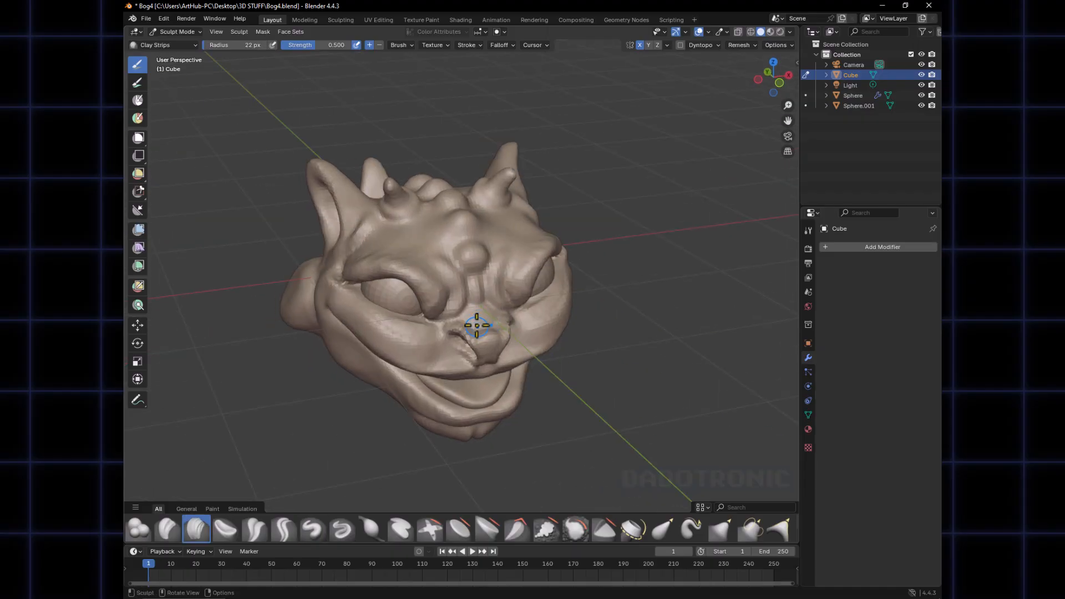
pyautogui.press('f')
pyautogui.click(473, 319)
pyautogui.moveTo(475, 317)
pyautogui.mouseDown()
pyautogui.moveTo(482, 311)
pyautogui.moveTo(477, 320)
pyautogui.mouseUp()
pyautogui.press('f')
pyautogui.click(472, 315)
# Shape the nostril wings and the lower side of the nose with the Clay Strips brush
pyautogui.moveTo(487, 321)
pyautogui.mouseDown(button='middle')
pyautogui.moveTo(418, 311)
pyautogui.moveTo(518, 305)
pyautogui.moveTo(409, 311)
pyautogui.mouseUp(button='middle')
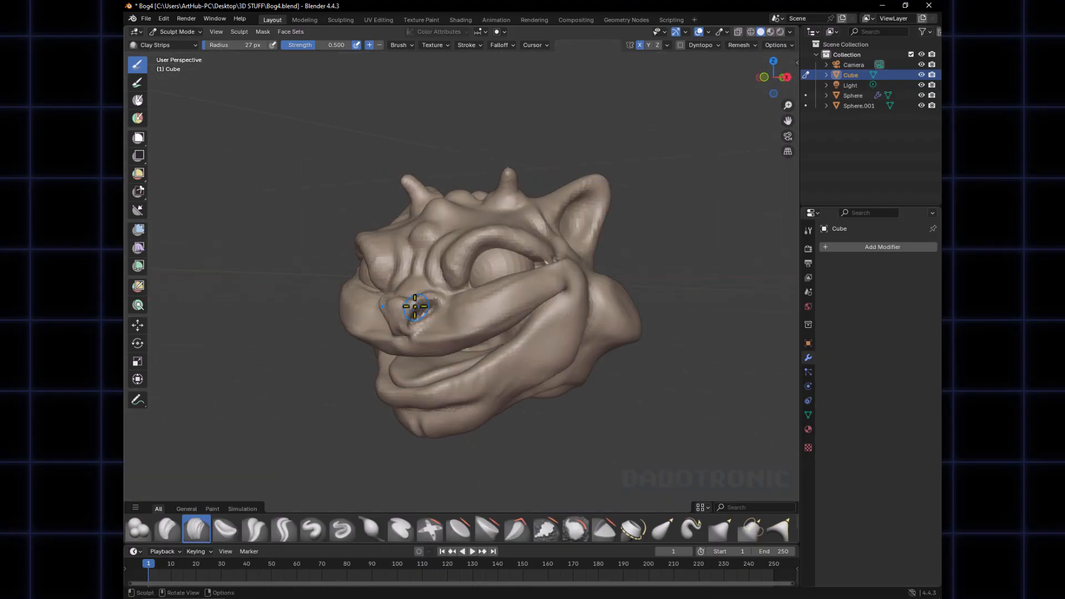
pyautogui.press('f')
pyautogui.click(416, 307)
pyautogui.moveTo(419, 309); pyautogui.dragTo(431, 304)
pyautogui.moveTo(429, 332); pyautogui.dragTo(392, 319, button='middle')
pyautogui.press('f')
pyautogui.click(395, 313)
pyautogui.moveTo(392, 318)
pyautogui.mouseDown()
pyautogui.moveTo(399, 309)
pyautogui.moveTo(397, 328)
pyautogui.mouseUp()
# Sculpt hollows and folds into the cheeks beside the nose with the Draw brush at a 29 px radius
pyautogui.moveTo(397, 328)
pyautogui.mouseDown(button='middle')
pyautogui.moveTo(515, 334)
pyautogui.moveTo(472, 325)
pyautogui.moveTo(533, 342)
pyautogui.moveTo(529, 317)
pyautogui.moveTo(459, 333)
pyautogui.moveTo(460, 342)
pyautogui.moveTo(495, 340)
pyautogui.moveTo(483, 314)
pyautogui.mouseUp(button='middle')
pyautogui.press('x')
pyautogui.press('f')
pyautogui.click(478, 318)
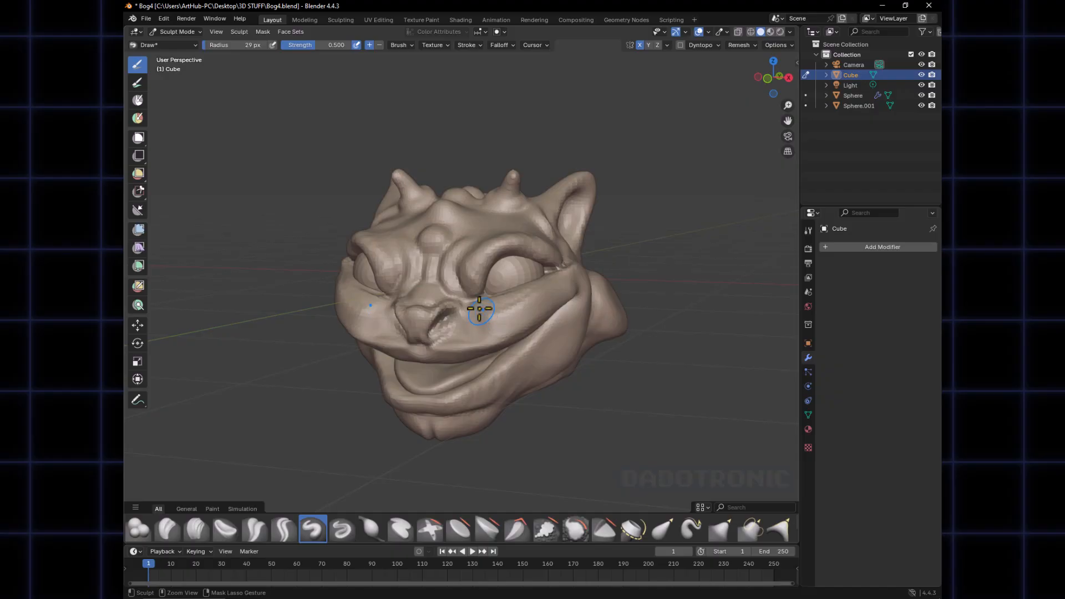
pyautogui.moveTo(488, 318)
pyautogui.keyDown('ctrl'); pyautogui.mouseDown()
pyautogui.moveTo(502, 323)
pyautogui.moveTo(484, 328)
pyautogui.mouseUp(); pyautogui.keyUp('ctrl')
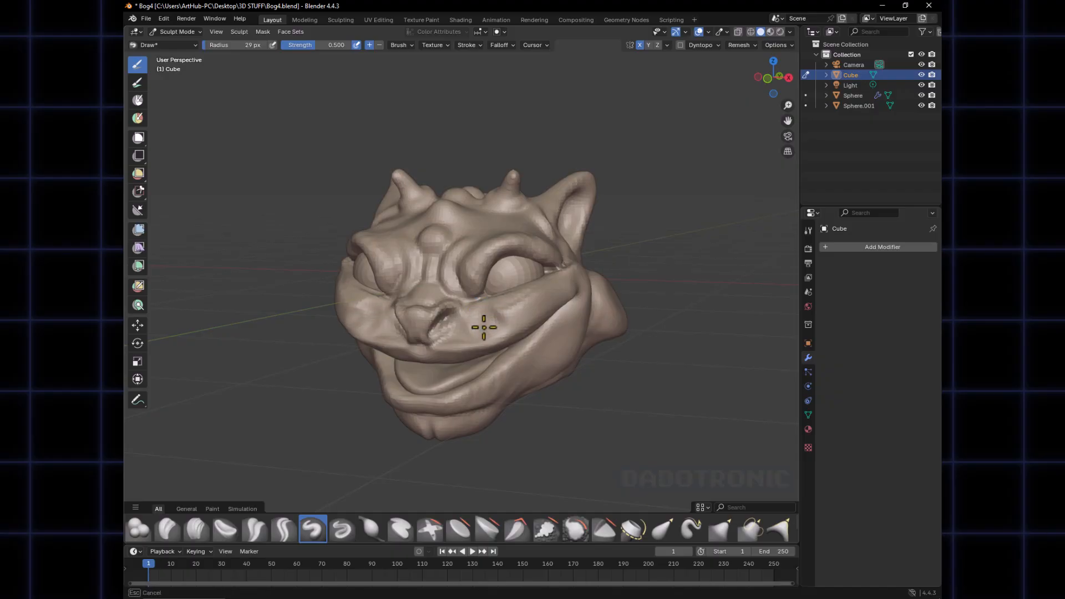
pyautogui.moveTo(480, 327); pyautogui.dragTo(451, 356, button='middle')
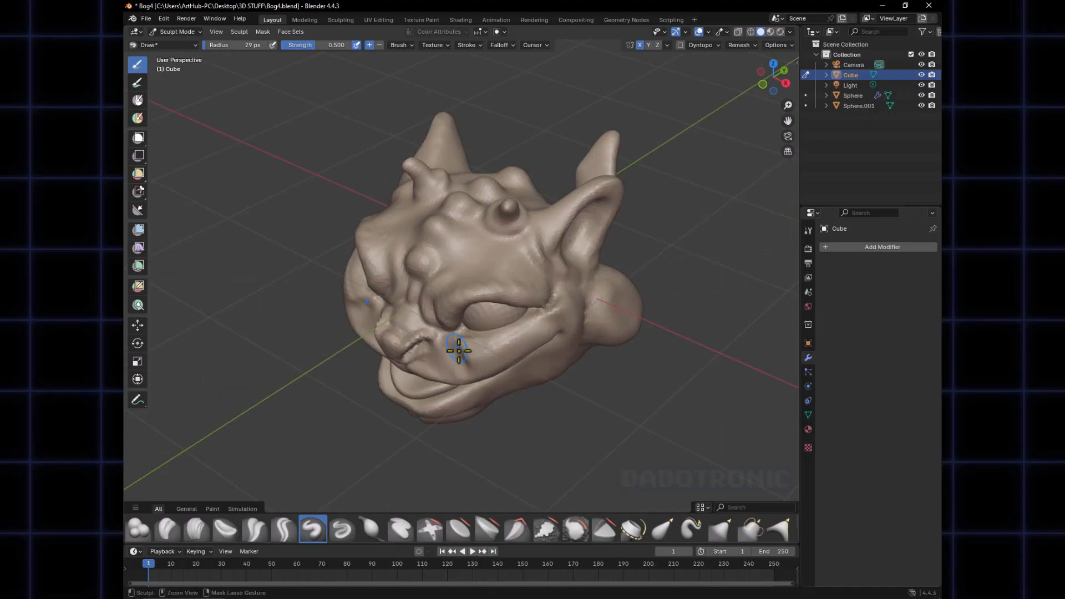
pyautogui.moveTo(446, 346)
pyautogui.mouseDown()
pyautogui.moveTo(447, 358)
pyautogui.moveTo(464, 351)
pyautogui.mouseUp()
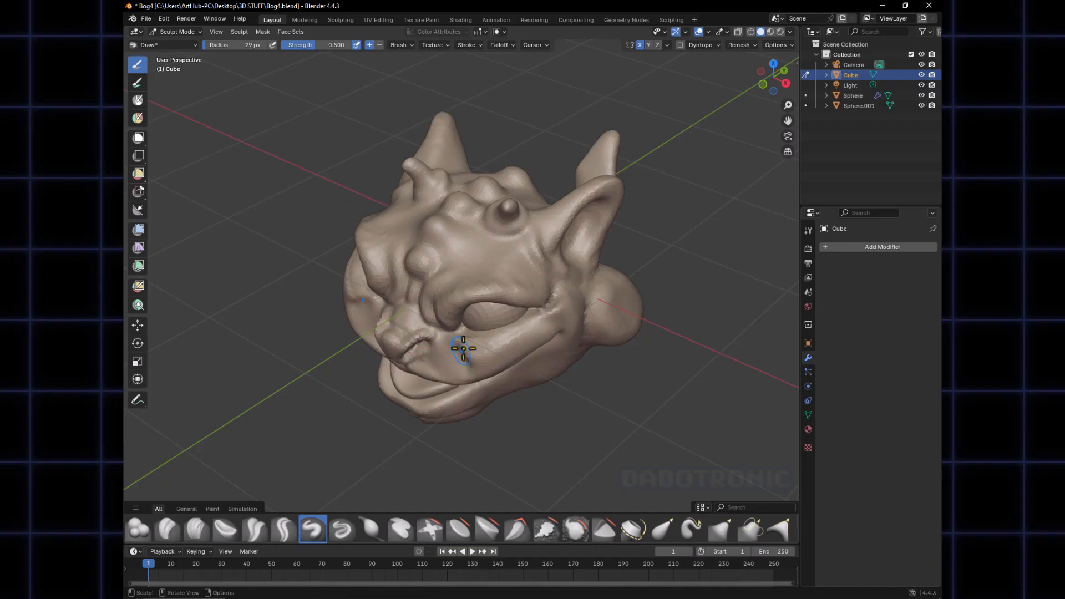
pyautogui.moveTo(464, 352)
pyautogui.mouseDown(button='middle')
pyautogui.moveTo(500, 314)
pyautogui.moveTo(528, 309)
pyautogui.moveTo(523, 301)
pyautogui.mouseUp(button='middle')
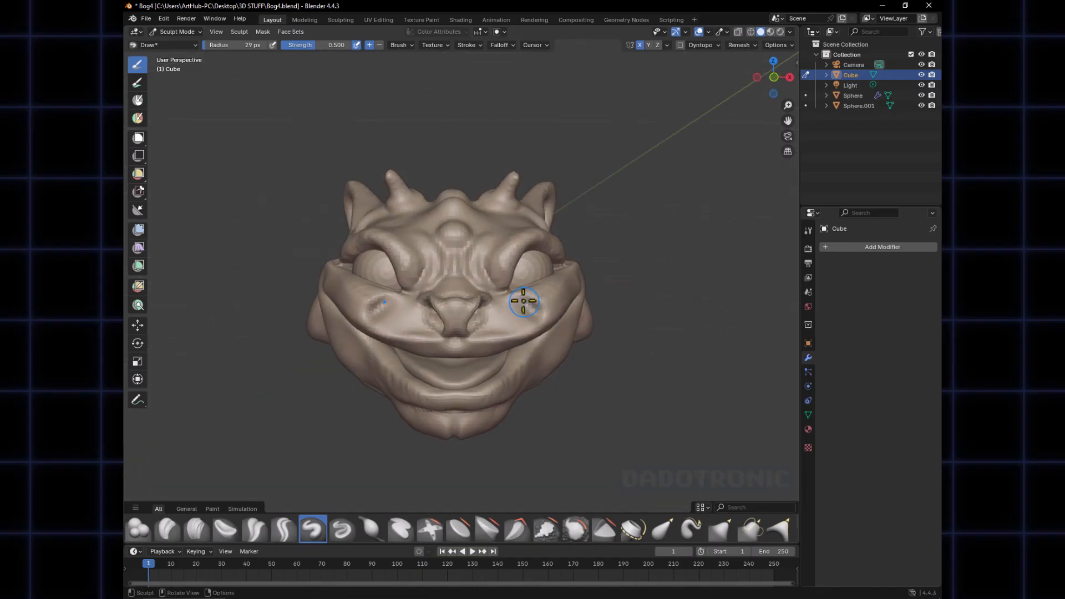
# Even out the cheeks and flatten the nose back into the muzzle with the Clay Strips brush at a 29 px radius
pyautogui.press('c')
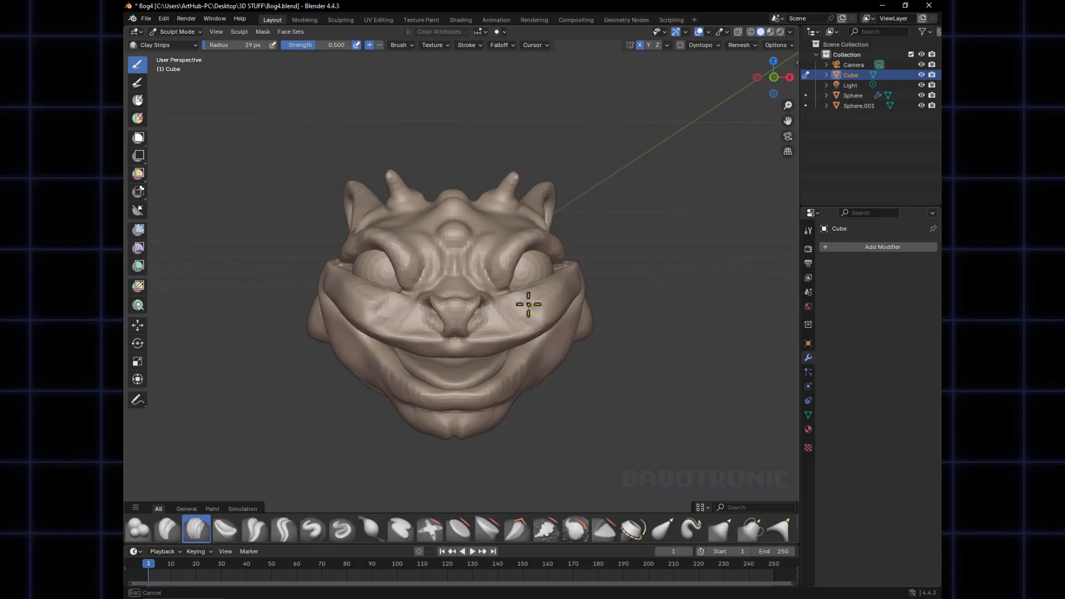
pyautogui.moveTo(516, 313); pyautogui.dragTo(534, 305, button='middle')
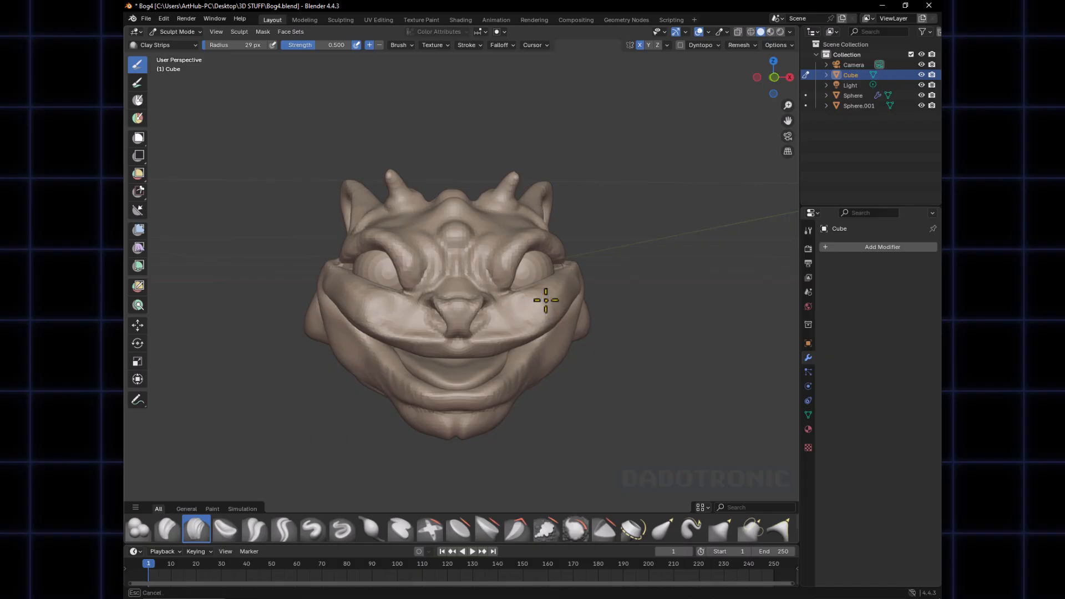
pyautogui.moveTo(511, 315)
pyautogui.mouseDown(button='middle')
pyautogui.moveTo(471, 383)
pyautogui.moveTo(505, 309)
pyautogui.moveTo(589, 305)
pyautogui.moveTo(514, 324)
pyautogui.moveTo(514, 349)
pyautogui.moveTo(549, 333)
pyautogui.moveTo(500, 324)
pyautogui.moveTo(488, 265)
pyautogui.moveTo(488, 302)
pyautogui.moveTo(512, 267)
pyautogui.moveTo(483, 311)
pyautogui.moveTo(571, 349)
pyautogui.moveTo(592, 324)
pyautogui.moveTo(490, 309)
pyautogui.mouseUp(button='middle')
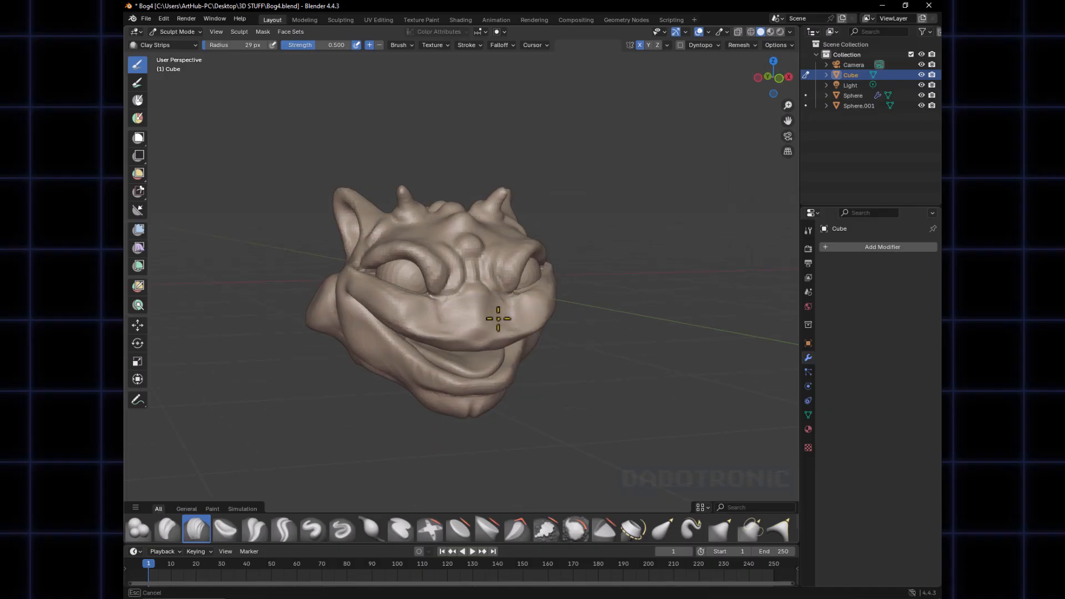
pyautogui.moveTo(493, 321)
pyautogui.mouseDown()
pyautogui.moveTo(484, 325)
pyautogui.moveTo(499, 322)
pyautogui.moveTo(489, 312)
pyautogui.mouseUp()
pyautogui.moveTo(488, 315); pyautogui.dragTo(465, 317, button='middle')
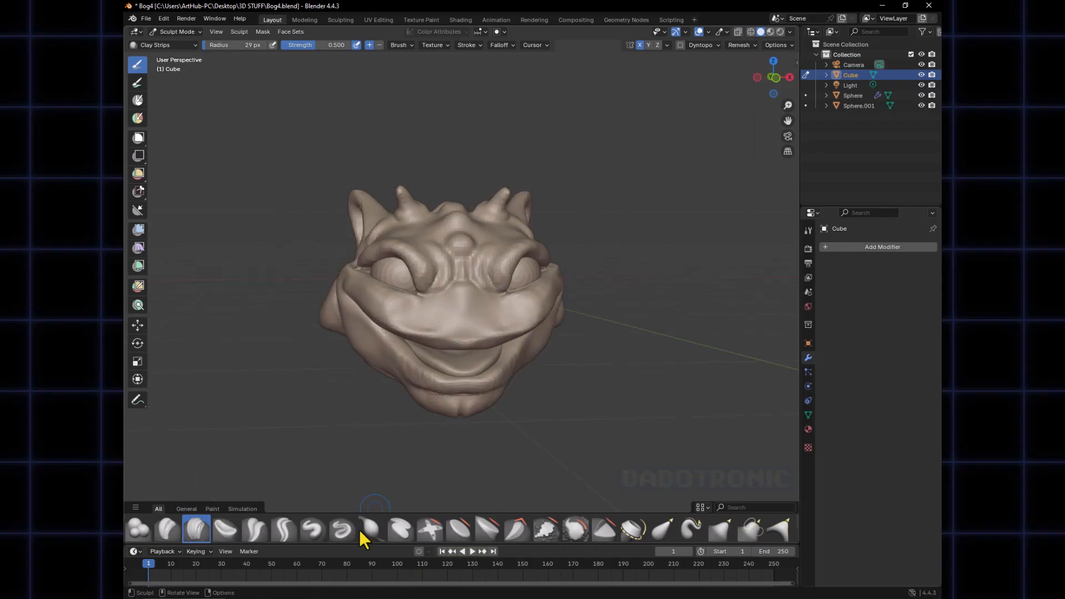
# Build a broad, soft snout bump at the centre of the flattened muzzle with the Draw brush
pyautogui.click(314, 530)
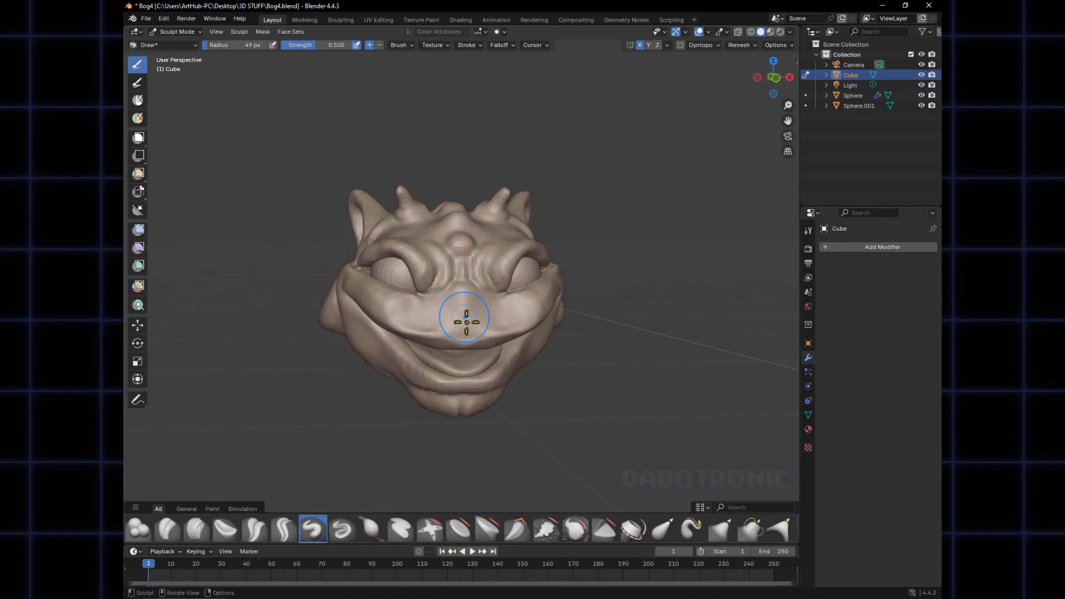
pyautogui.press('f')
pyautogui.click(461, 320)
pyautogui.moveTo(469, 319)
pyautogui.mouseDown()
pyautogui.moveTo(434, 323)
pyautogui.moveTo(476, 318)
pyautogui.mouseUp()
pyautogui.moveTo(481, 317); pyautogui.dragTo(430, 316, button='middle')
pyautogui.moveTo(425, 316); pyautogui.dragTo(420, 316)
pyautogui.moveTo(419, 316); pyautogui.dragTo(473, 312, button='middle')
# Hollow out two nostrils on the front of the snout with the Draw brush at a 28 px radius
pyautogui.press('f')
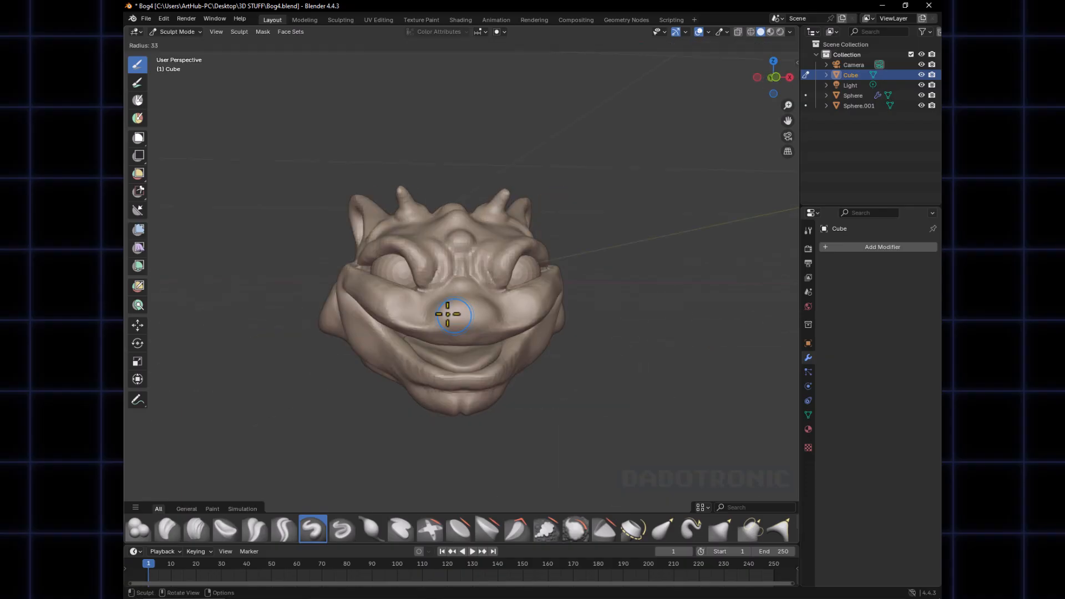
pyautogui.click(467, 311)
pyautogui.moveTo(438, 308); pyautogui.dragTo(444, 315)
pyautogui.moveTo(484, 316); pyautogui.dragTo(481, 322)
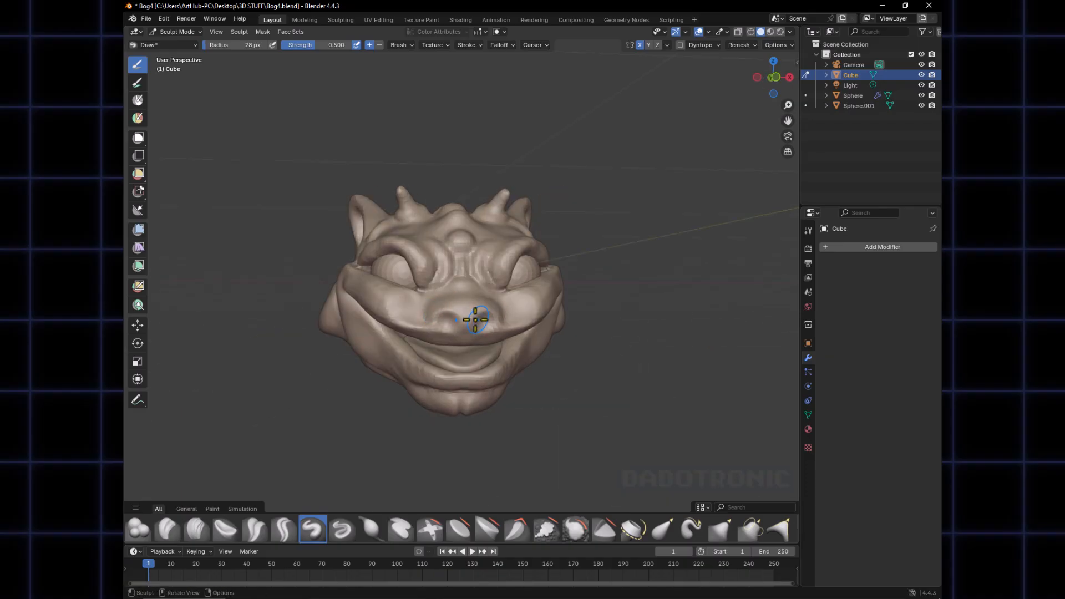
# Deepen the nostrils and define their rims with the Draw brush at a 16 px radius
pyautogui.press('f')
pyautogui.click(482, 322)
pyautogui.press('f')
pyautogui.click(480, 322)
pyautogui.press('f')
pyautogui.moveTo(485, 323); pyautogui.dragTo(487, 322)
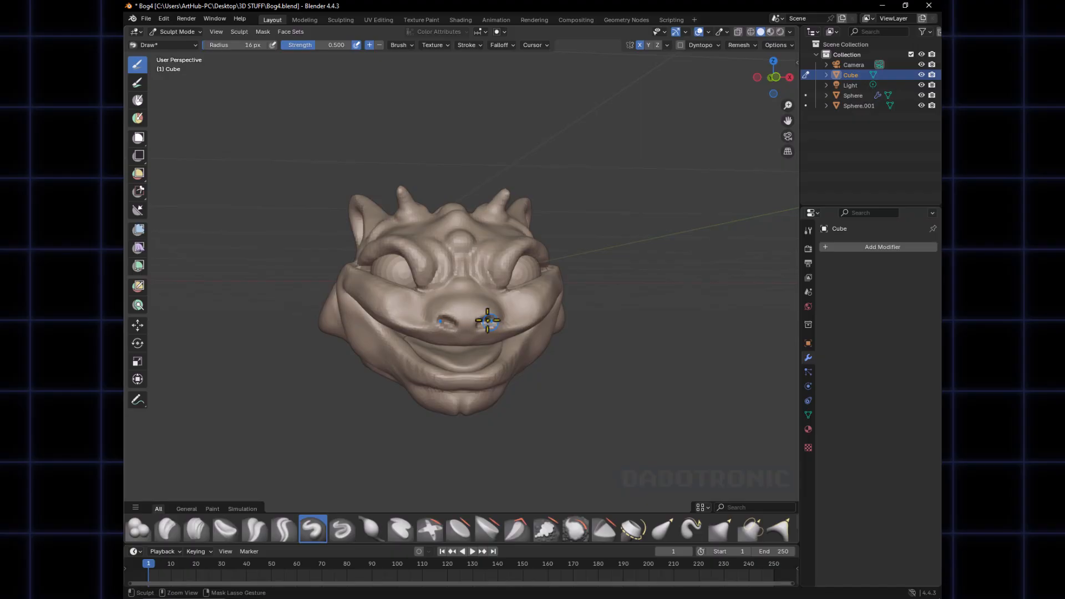
pyautogui.moveTo(488, 322)
pyautogui.mouseDown(button='middle')
pyautogui.moveTo(548, 313)
pyautogui.moveTo(479, 329)
pyautogui.mouseUp(button='middle')
pyautogui.moveTo(478, 329); pyautogui.dragTo(473, 330)
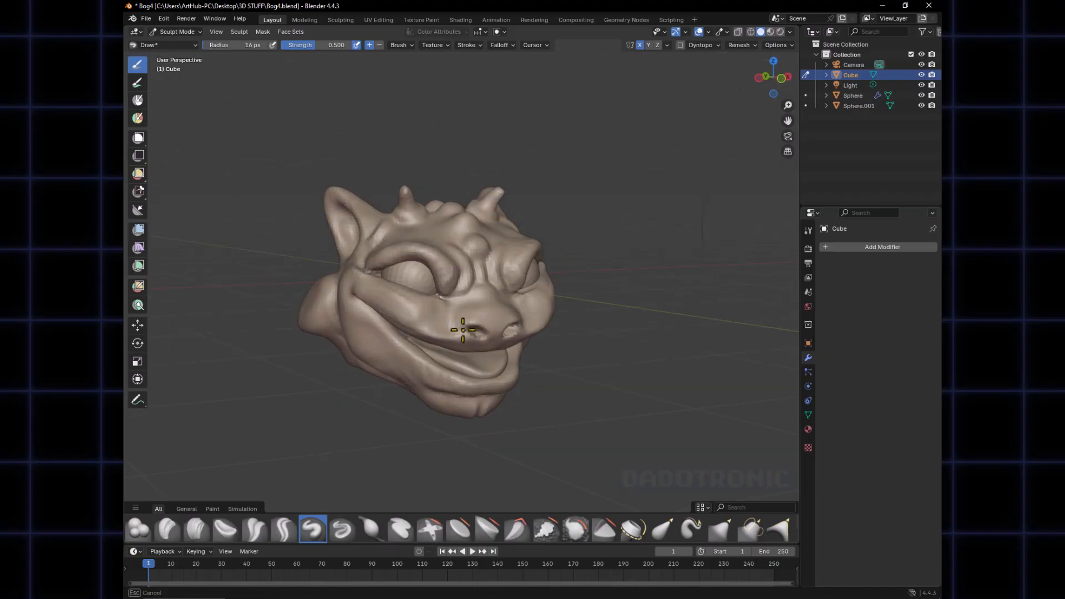
# Carve the sides of the snout above the nostrils with the Draw brush at a 35 px radius
pyautogui.press('f')
pyautogui.click(476, 317)
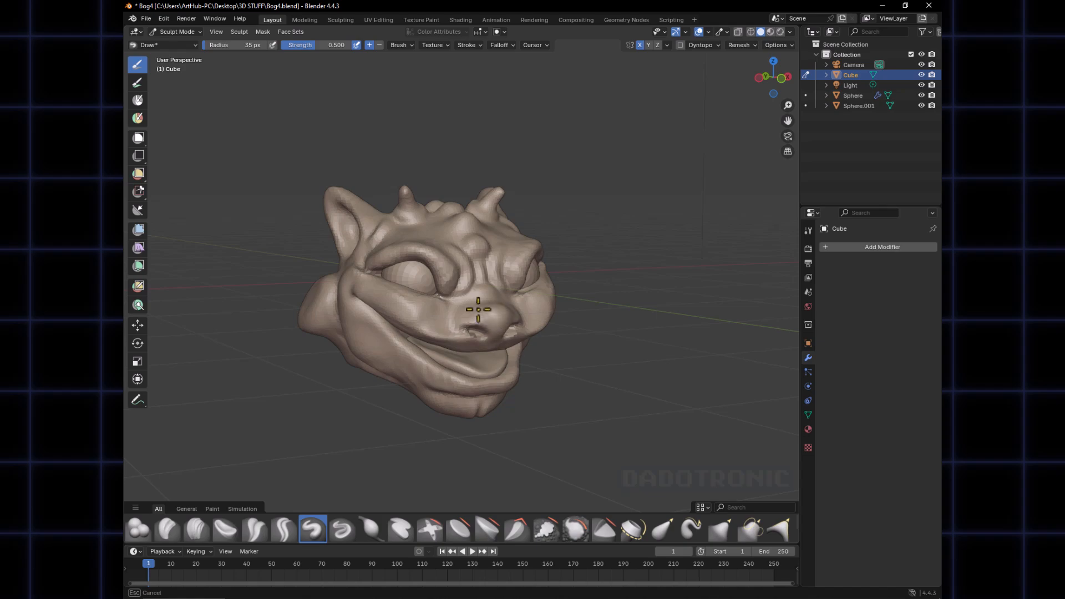
pyautogui.moveTo(478, 309); pyautogui.dragTo(495, 310)
pyautogui.moveTo(481, 312); pyautogui.dragTo(508, 317)
pyautogui.moveTo(484, 323)
pyautogui.mouseDown()
pyautogui.moveTo(492, 328)
pyautogui.moveTo(479, 311)
pyautogui.mouseUp()
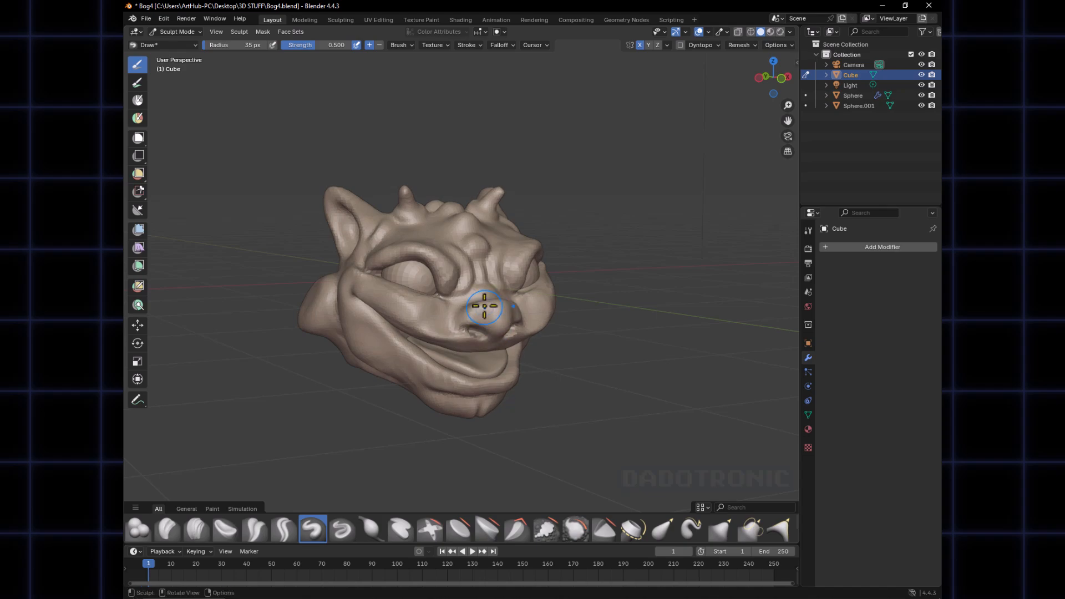
# Refine the bridge and side of the snout with the Draw brush and with Clay Strips at an 18 px radius
pyautogui.moveTo(486, 306); pyautogui.dragTo(500, 316, button='middle')
pyautogui.press('f')
pyautogui.click(507, 311)
pyautogui.moveTo(500, 313)
pyautogui.mouseDown()
pyautogui.moveTo(479, 318)
pyautogui.moveTo(501, 327)
pyautogui.moveTo(489, 318)
pyautogui.mouseUp()
pyautogui.press('c')
pyautogui.moveTo(488, 318)
pyautogui.mouseDown()
pyautogui.moveTo(500, 321)
pyautogui.moveTo(494, 300)
pyautogui.mouseUp()
pyautogui.press('f')
pyautogui.click(496, 304)
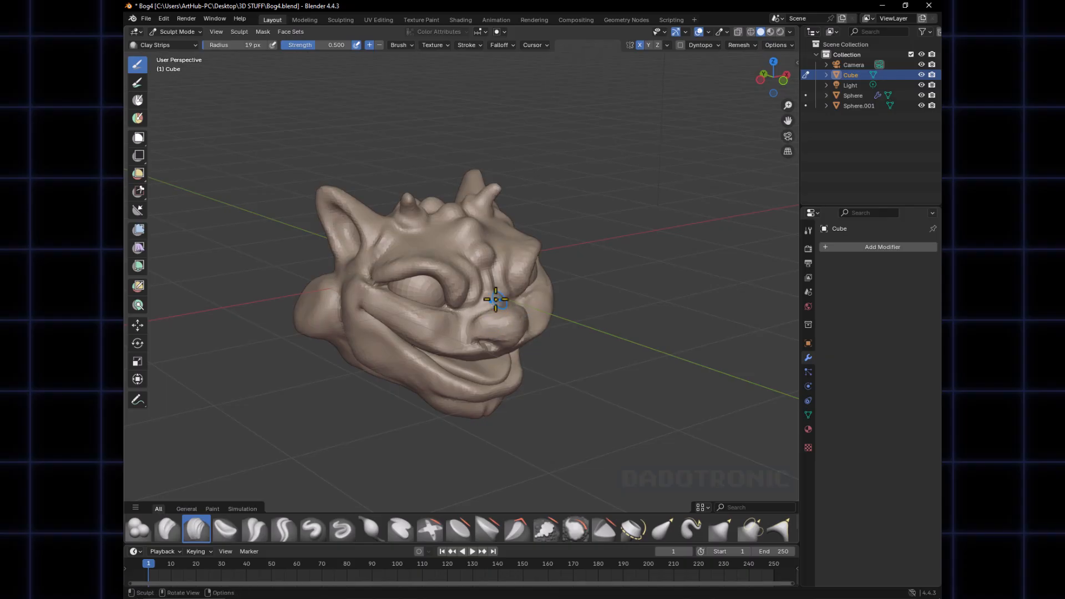
pyautogui.press('f')
pyautogui.click(488, 301)
# Carve the nostril hollows deeper from below with the Draw brush at a 19 px radius
pyautogui.moveTo(488, 302)
pyautogui.mouseDown(button='middle')
pyautogui.moveTo(380, 311)
pyautogui.moveTo(475, 290)
pyautogui.moveTo(444, 283)
pyautogui.moveTo(453, 281)
pyautogui.mouseUp(button='middle')
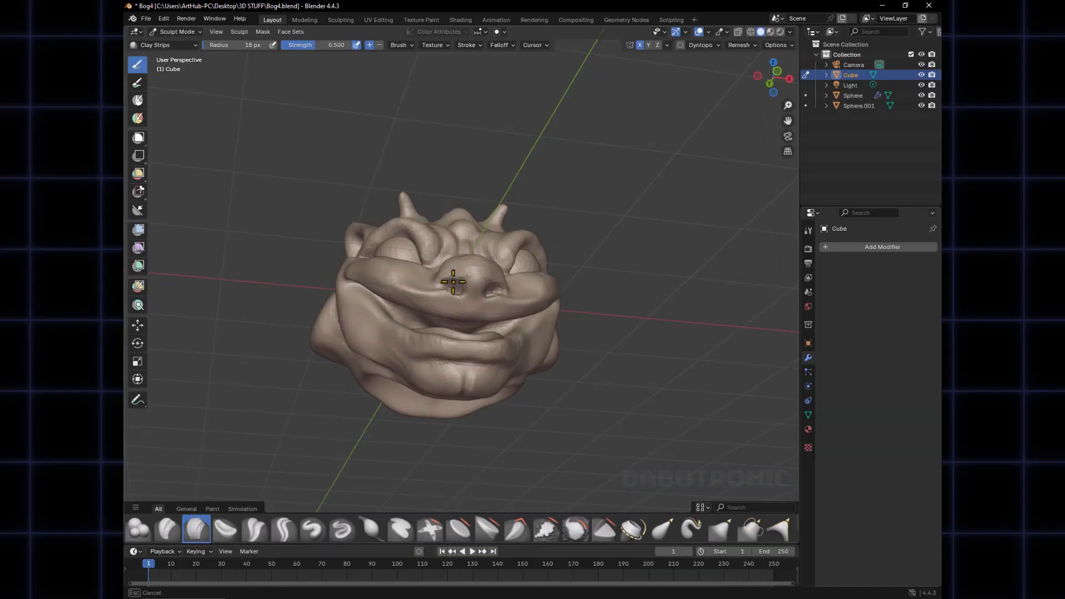
pyautogui.press('b')
pyautogui.press('x')
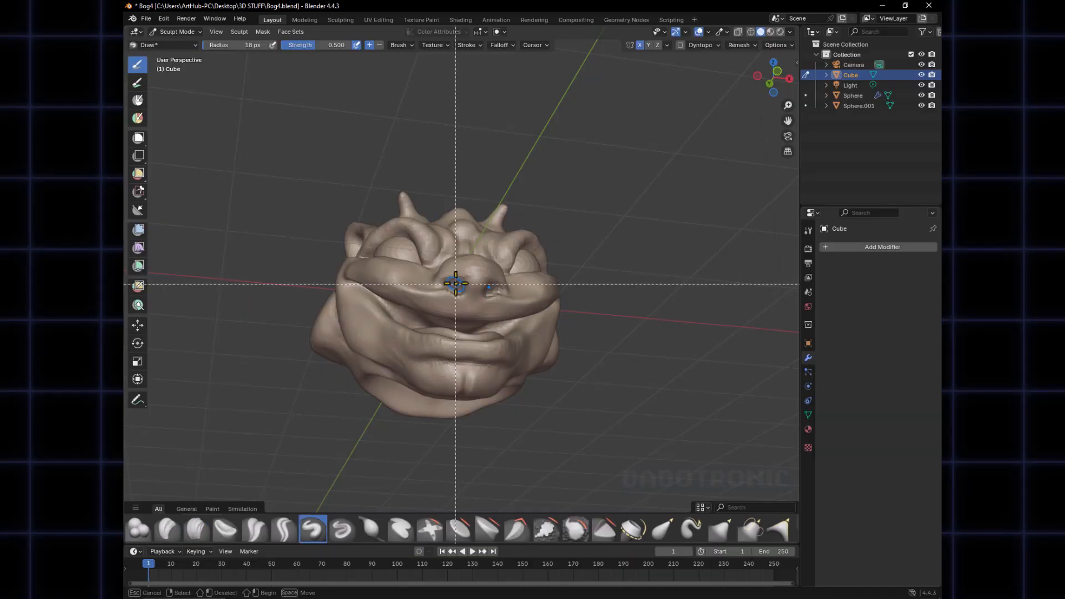
pyautogui.press('Escape')
pyautogui.press('f')
pyautogui.click(459, 284)
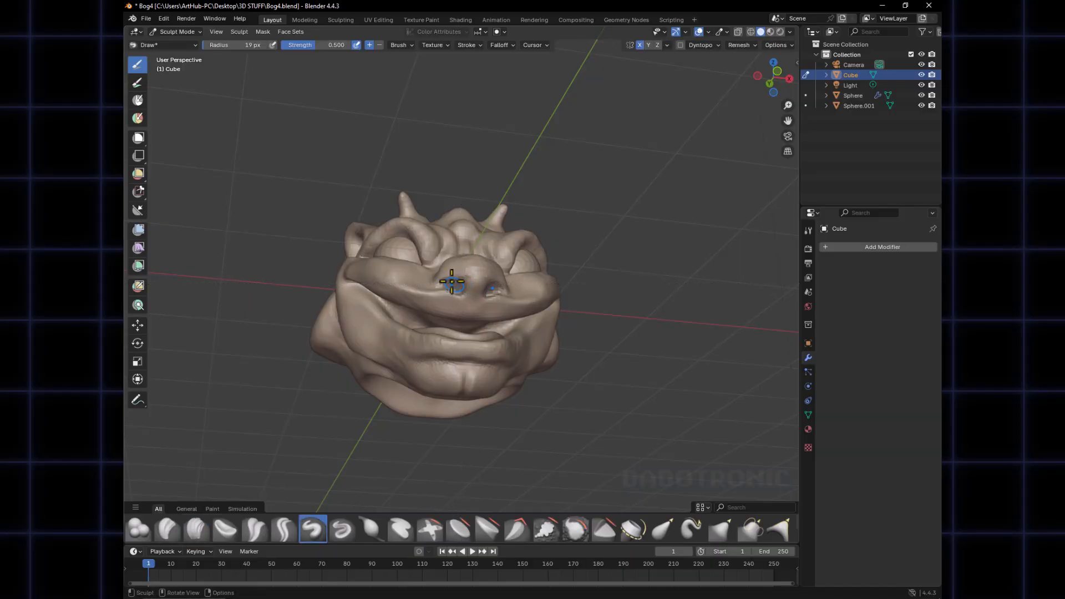
pyautogui.keyDown('ctrl'); pyautogui.moveTo(452, 281); pyautogui.dragTo(456, 278); pyautogui.keyUp('ctrl')
pyautogui.moveTo(468, 287)
pyautogui.mouseDown(button='middle')
pyautogui.moveTo(494, 286)
pyautogui.moveTo(453, 292)
pyautogui.moveTo(454, 272)
pyautogui.mouseUp(button='middle')
pyautogui.keyDown('ctrl'); pyautogui.moveTo(454, 276); pyautogui.dragTo(448, 277); pyautogui.keyUp('ctrl')
pyautogui.keyDown('ctrl'); pyautogui.moveTo(452, 272); pyautogui.dragTo(453, 276); pyautogui.keyUp('ctrl')
# Reshape the nostril wings with the Draw brush at 34 px and the Grab brush at 44 px and 25 px
pyautogui.moveTo(482, 282)
pyautogui.mouseDown(button='middle')
pyautogui.moveTo(420, 295)
pyautogui.moveTo(441, 282)
pyautogui.mouseUp(button='middle')
pyautogui.press('f')
pyautogui.click(434, 287)
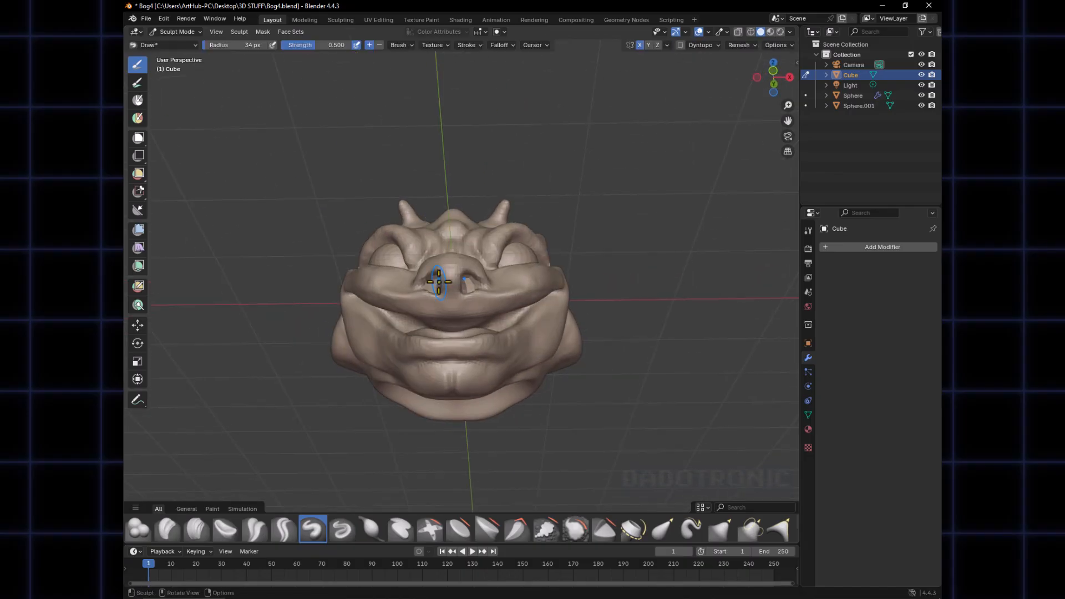
pyautogui.press('f')
pyautogui.click(447, 284)
pyautogui.press('f')
pyautogui.click(436, 287)
pyautogui.press('g')
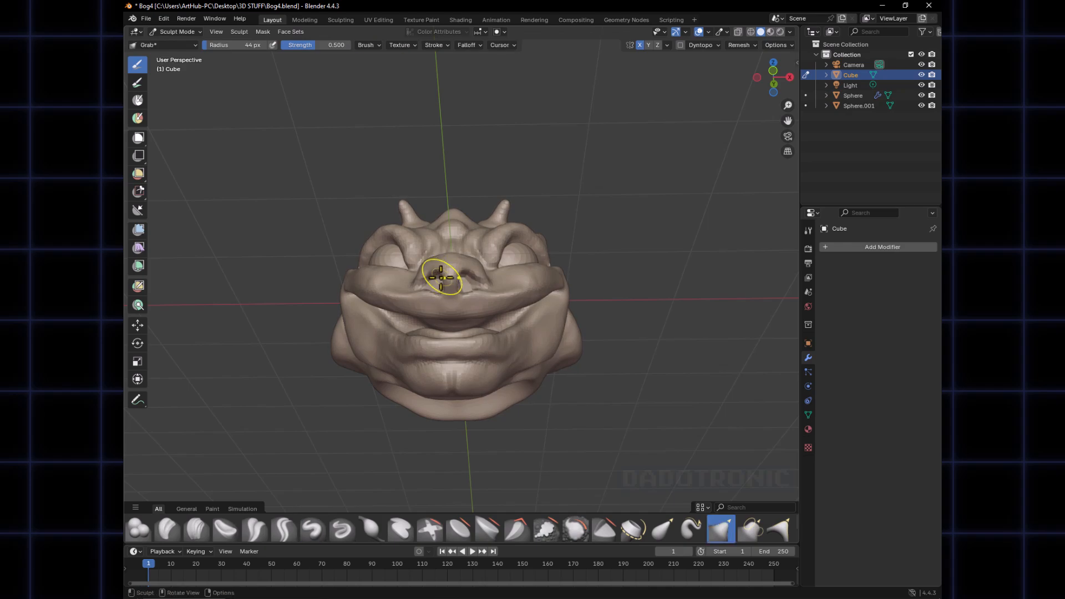
pyautogui.moveTo(475, 285)
pyautogui.mouseDown(button='middle')
pyautogui.moveTo(423, 298)
pyautogui.moveTo(466, 327)
pyautogui.moveTo(539, 336)
pyautogui.mouseUp(button='middle')
pyautogui.press('f')
pyautogui.click(517, 314)
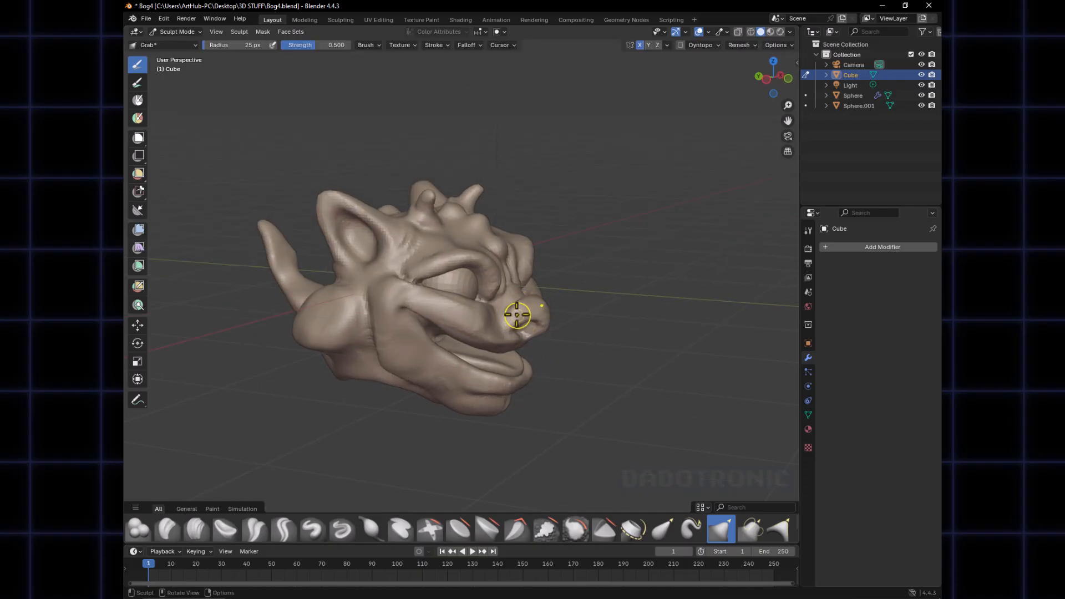
# Define the outer sides of the nostril wings with the Draw brush at a 23 px radius
pyautogui.press('x')
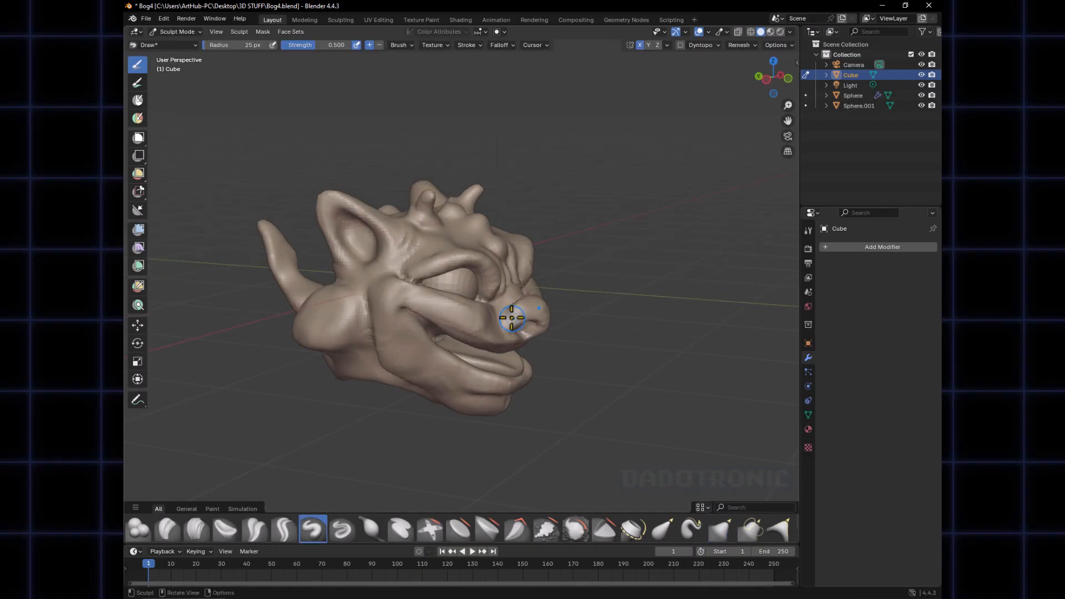
pyautogui.moveTo(509, 319); pyautogui.dragTo(511, 310, button='middle')
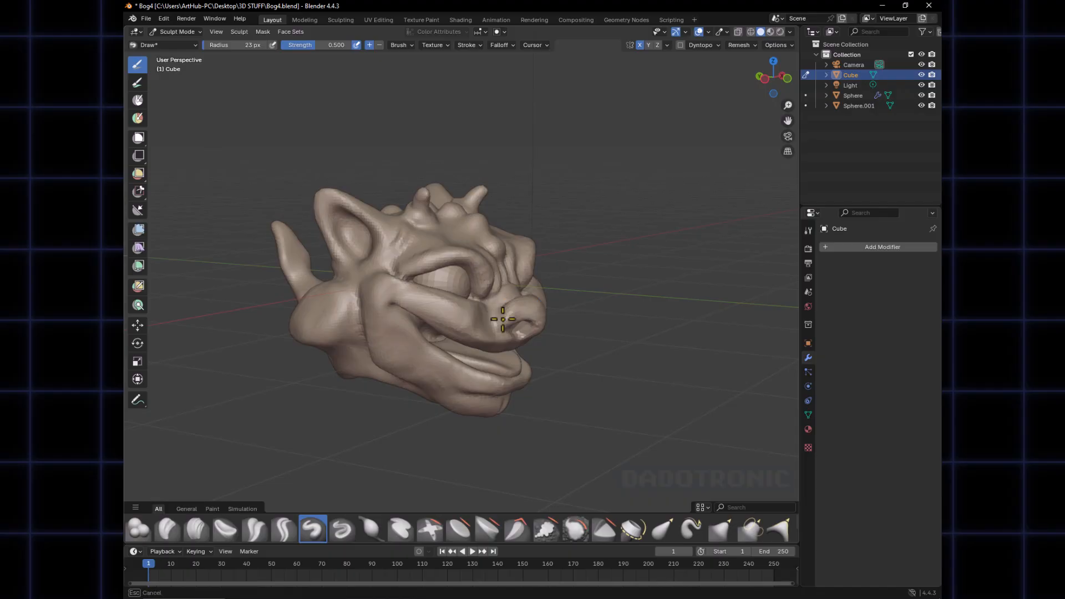
pyautogui.moveTo(503, 319)
pyautogui.mouseDown(button='middle')
pyautogui.moveTo(466, 325)
pyautogui.moveTo(475, 361)
pyautogui.moveTo(488, 364)
pyautogui.moveTo(499, 364)
pyautogui.moveTo(370, 317)
pyautogui.moveTo(556, 290)
pyautogui.moveTo(488, 361)
pyautogui.moveTo(462, 342)
pyautogui.mouseUp(button='middle')
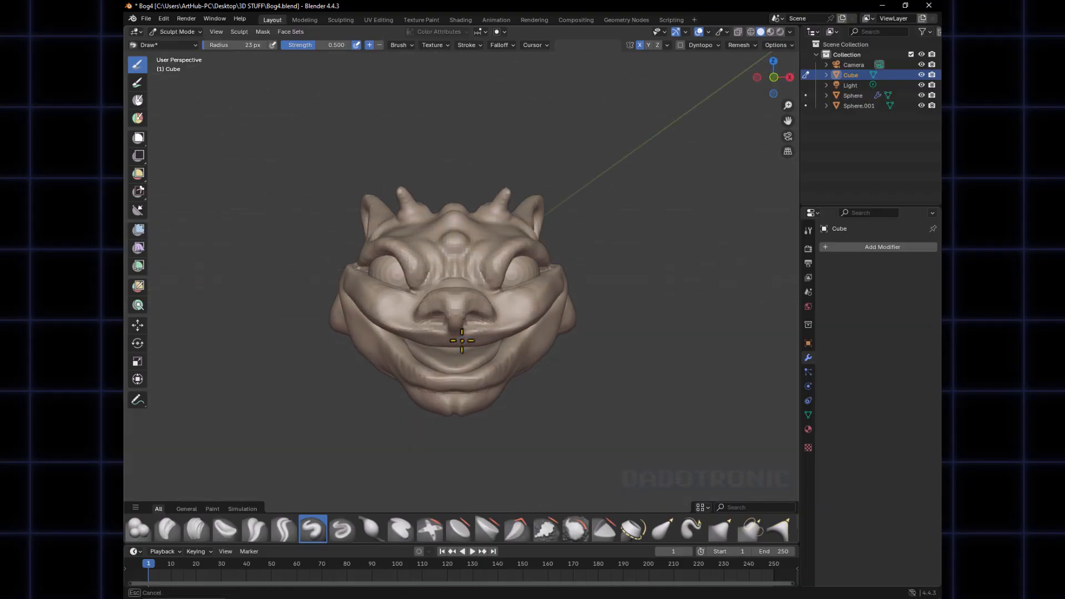
# Reshape the mouth, lower lip and chin with the Grab brush at a 49 px radius
pyautogui.press('g')
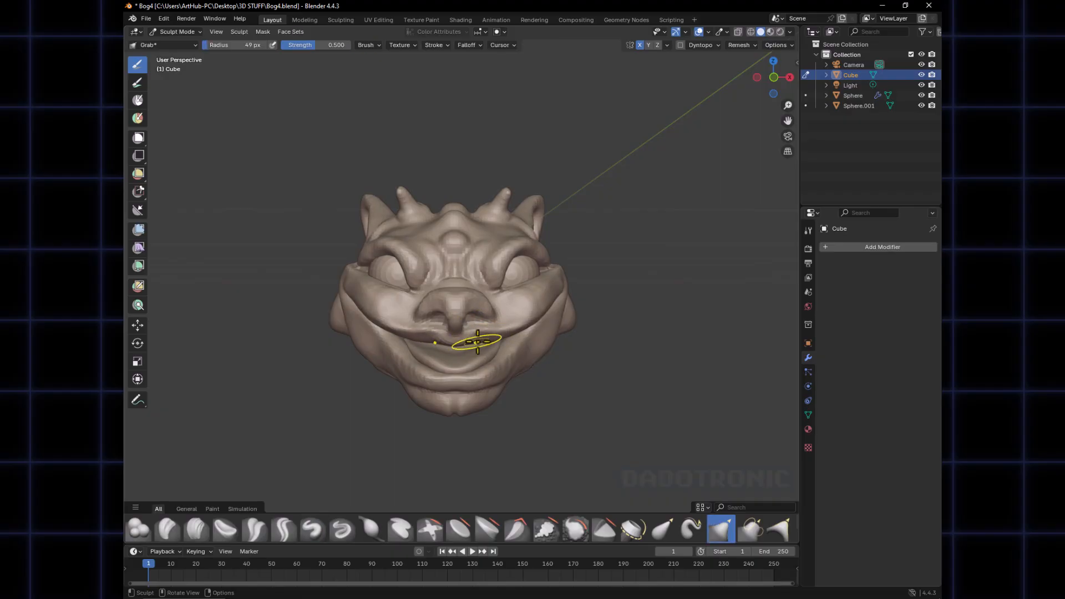
pyautogui.moveTo(478, 368)
pyautogui.mouseDown()
pyautogui.moveTo(459, 380)
pyautogui.moveTo(461, 395)
pyautogui.mouseUp()
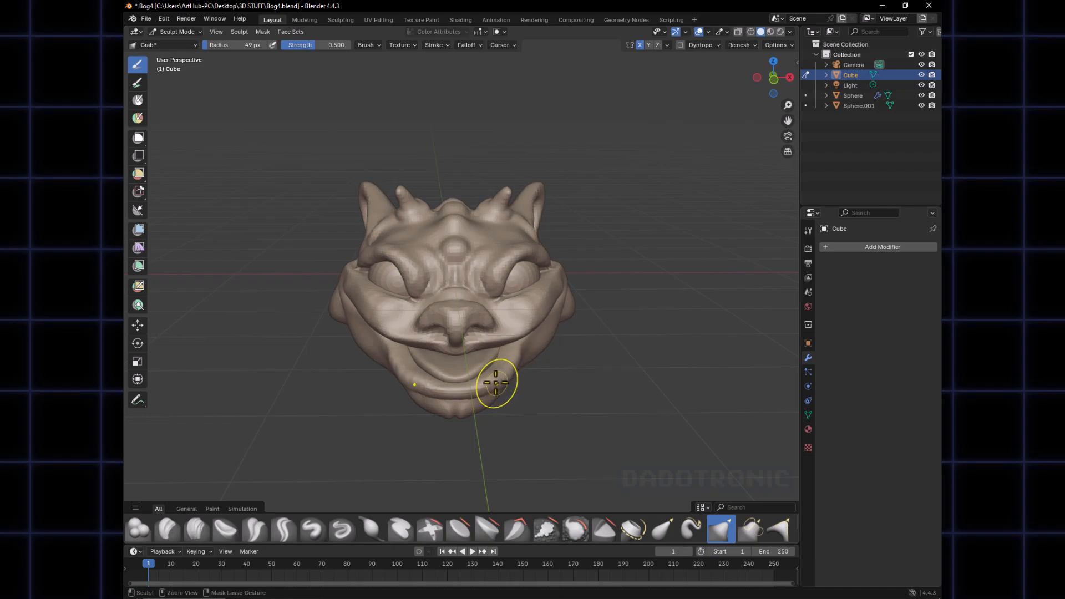
pyautogui.moveTo(502, 371)
pyautogui.mouseDown(button='middle')
pyautogui.moveTo(471, 352)
pyautogui.moveTo(504, 348)
pyautogui.moveTo(483, 362)
pyautogui.moveTo(495, 341)
pyautogui.mouseUp(button='middle')
# Adjust the fit of Sphere.001 and the head mesh around the mouth with the Grab brush, and save the file
pyautogui.hotkey('alt', 'q')
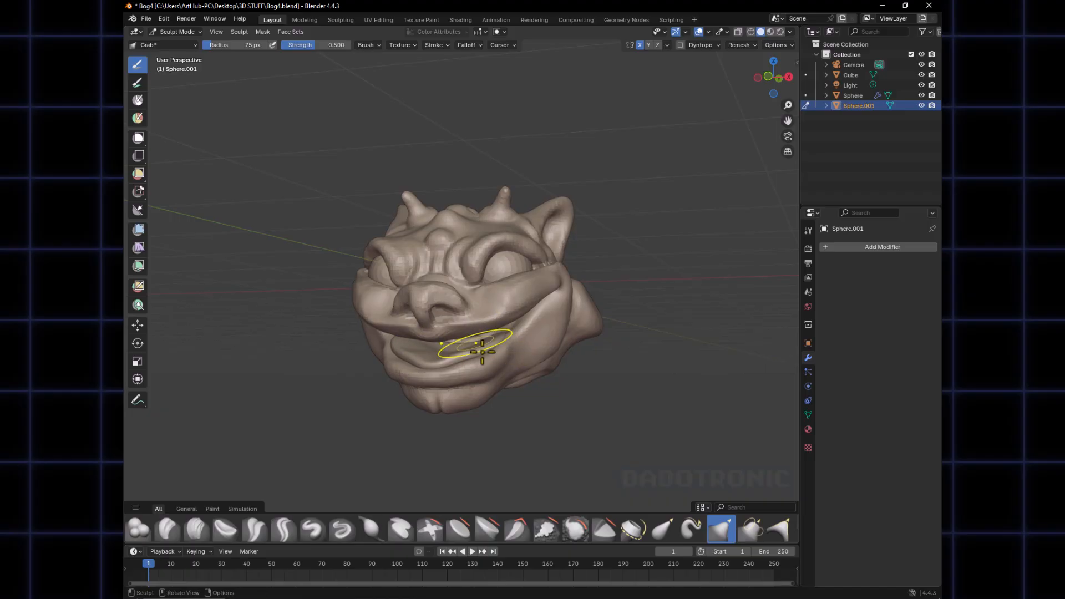
pyautogui.moveTo(483, 352)
pyautogui.mouseDown(button='middle')
pyautogui.moveTo(492, 366)
pyautogui.moveTo(564, 368)
pyautogui.moveTo(487, 352)
pyautogui.moveTo(428, 361)
pyautogui.moveTo(535, 357)
pyautogui.moveTo(430, 329)
pyautogui.mouseUp(button='middle')
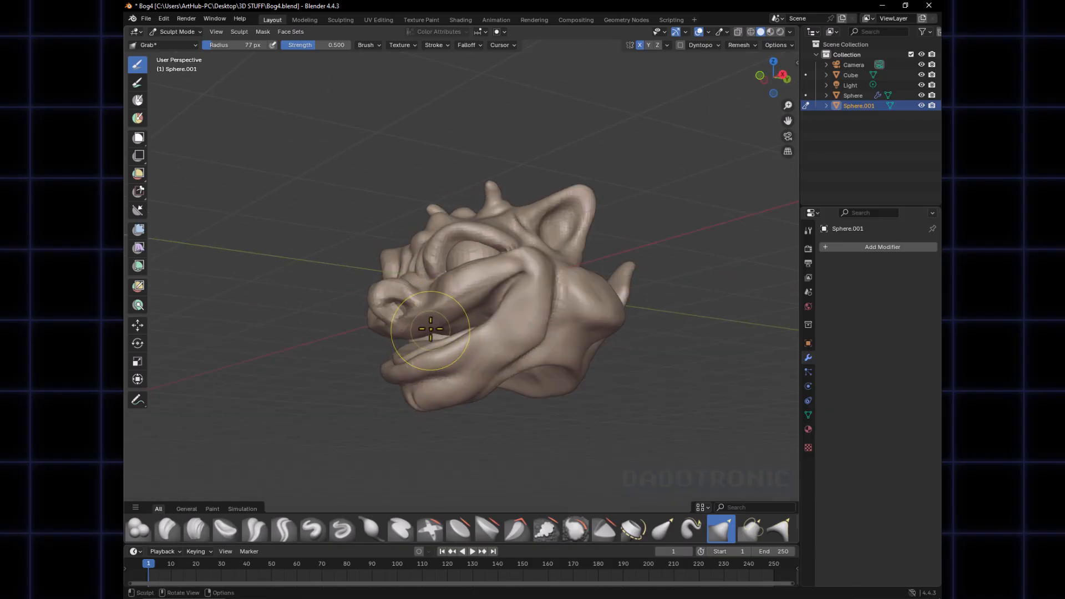
pyautogui.hotkey('alt', 'q')
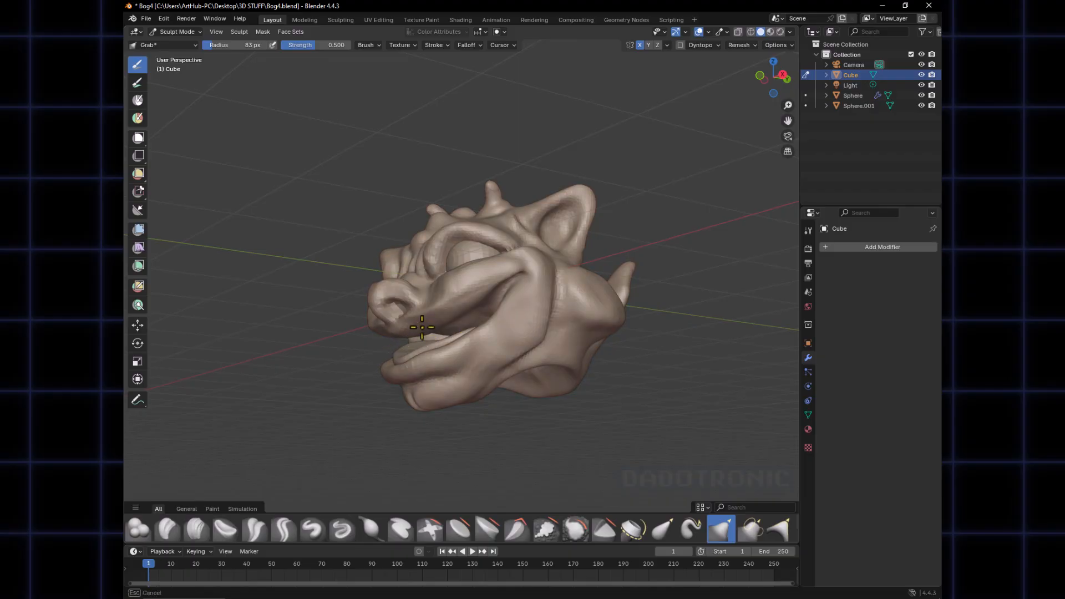
pyautogui.moveTo(448, 322)
pyautogui.mouseDown(button='middle')
pyautogui.moveTo(473, 328)
pyautogui.moveTo(452, 323)
pyautogui.moveTo(451, 333)
pyautogui.moveTo(440, 321)
pyautogui.moveTo(544, 322)
pyautogui.moveTo(575, 351)
pyautogui.moveTo(512, 354)
pyautogui.moveTo(549, 364)
pyautogui.moveTo(535, 368)
pyautogui.moveTo(566, 352)
pyautogui.moveTo(572, 377)
pyautogui.moveTo(451, 400)
pyautogui.moveTo(464, 376)
pyautogui.moveTo(427, 380)
pyautogui.moveTo(571, 321)
pyautogui.moveTo(545, 353)
pyautogui.mouseUp(button='middle')
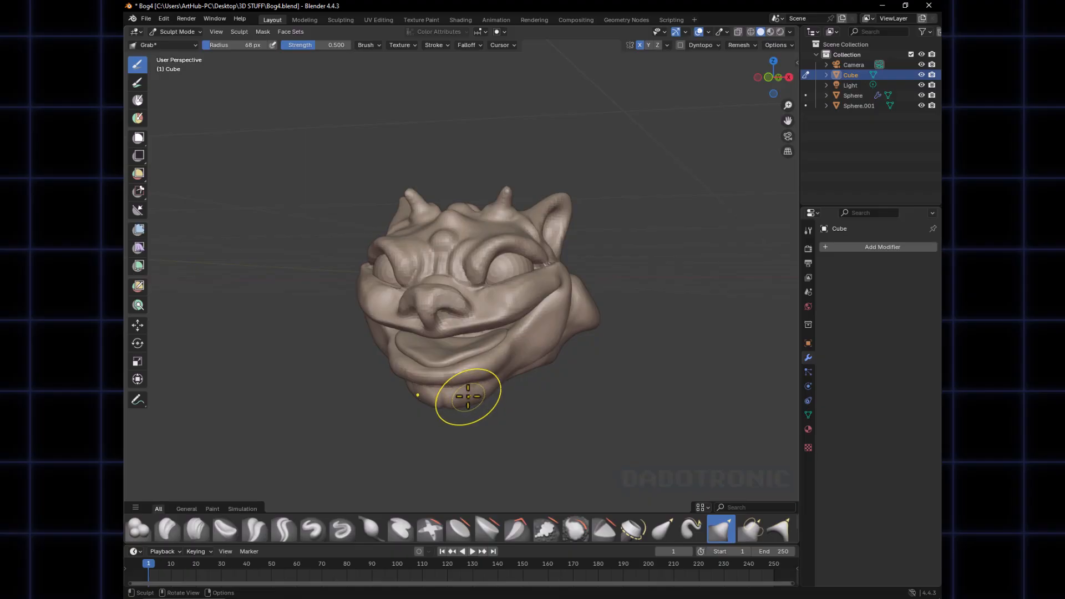
pyautogui.hotkey('ctrl', 's')
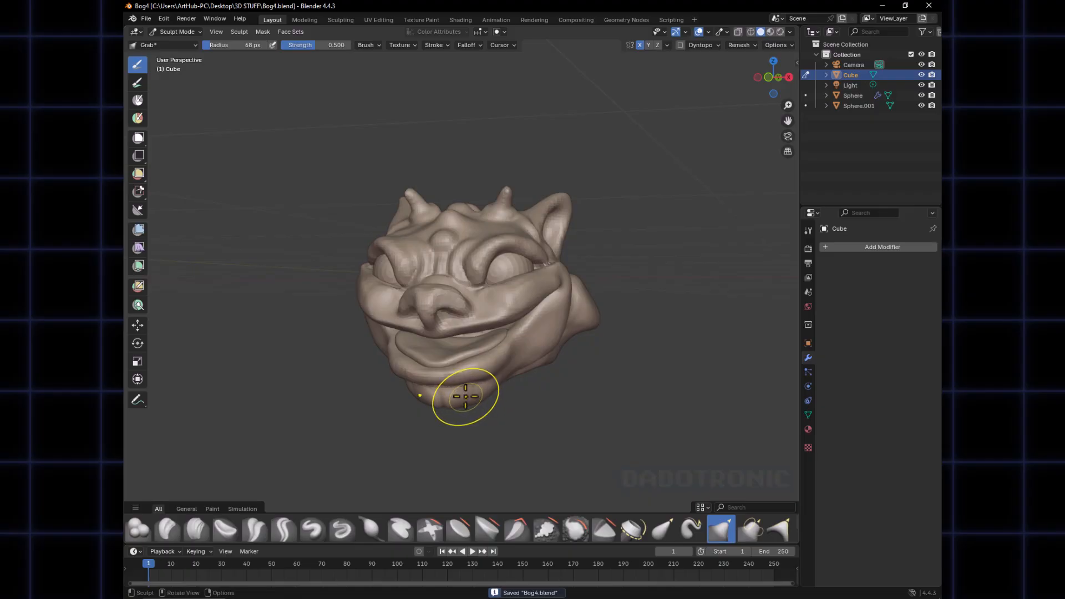
# Switch to Object Mode, add a UV sphere and place it below one side of the head
pyautogui.moveTo(465, 396)
pyautogui.mouseDown(button='middle')
pyautogui.moveTo(544, 347)
pyautogui.moveTo(523, 361)
pyautogui.moveTo(542, 368)
pyautogui.moveTo(520, 340)
pyautogui.moveTo(509, 370)
pyautogui.mouseUp(button='middle')
pyautogui.keyDown('shift'); pyautogui.moveTo(510, 371); pyautogui.dragTo(526, 355, button='middle'); pyautogui.keyUp('shift')
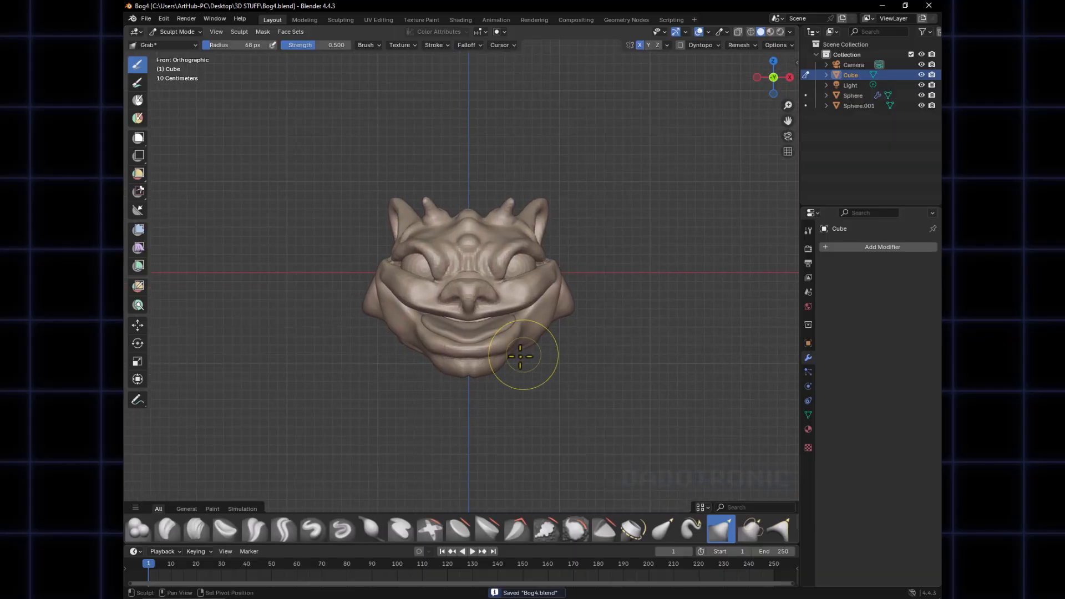
pyautogui.hotkey('ctrl', 'Tab')
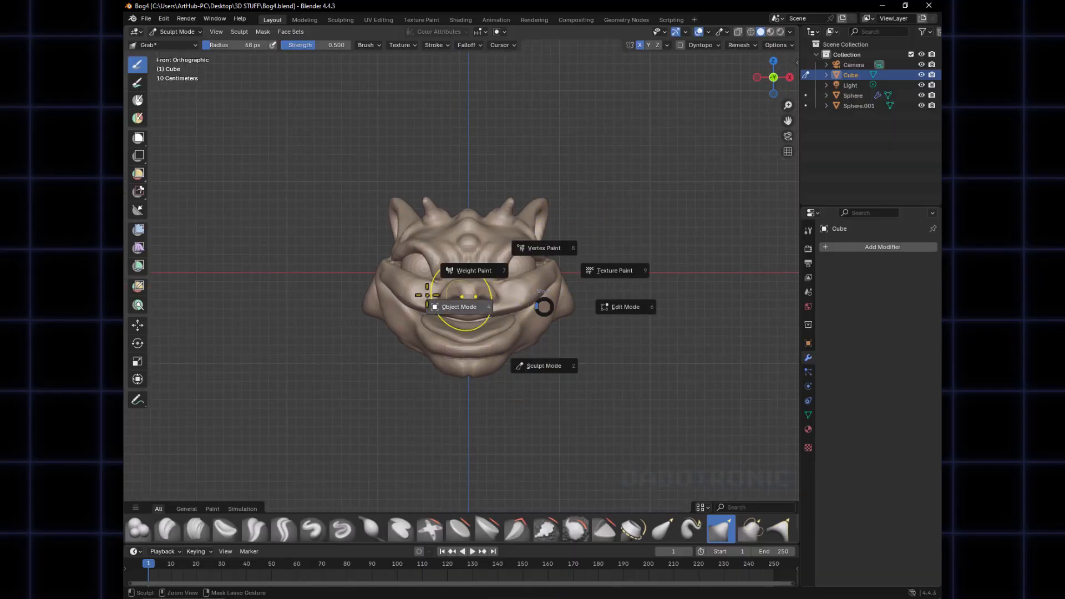
pyautogui.click(489, 296)
pyautogui.click(590, 235)
pyautogui.keyDown('shift'); pyautogui.moveTo(455, 287); pyautogui.dragTo(477, 262, button='middle'); pyautogui.keyUp('shift')
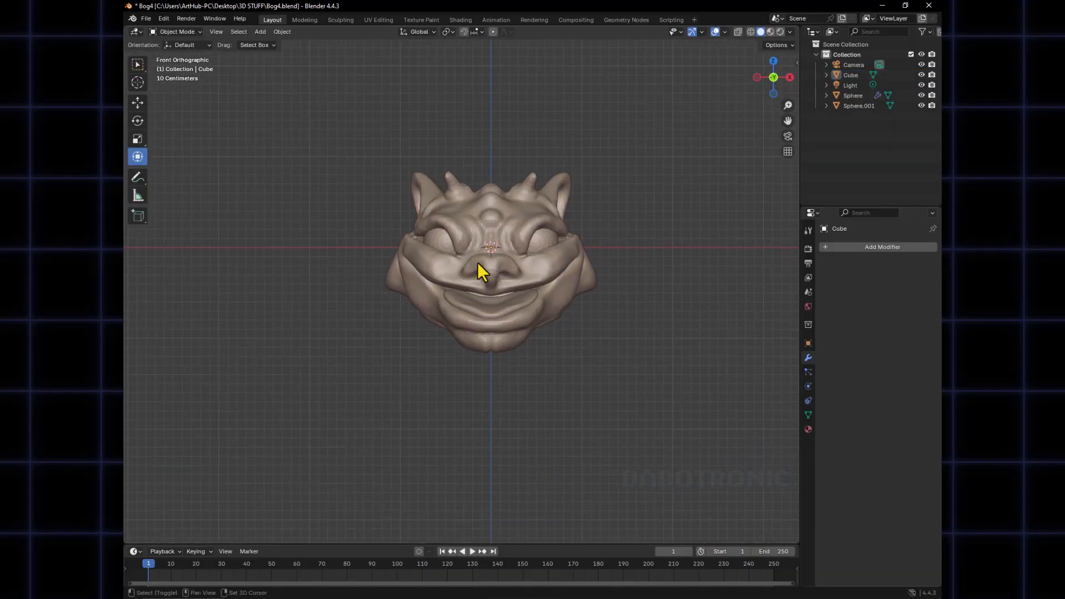
pyautogui.hotkey('shift', 'a')
pyautogui.moveTo(502, 153)
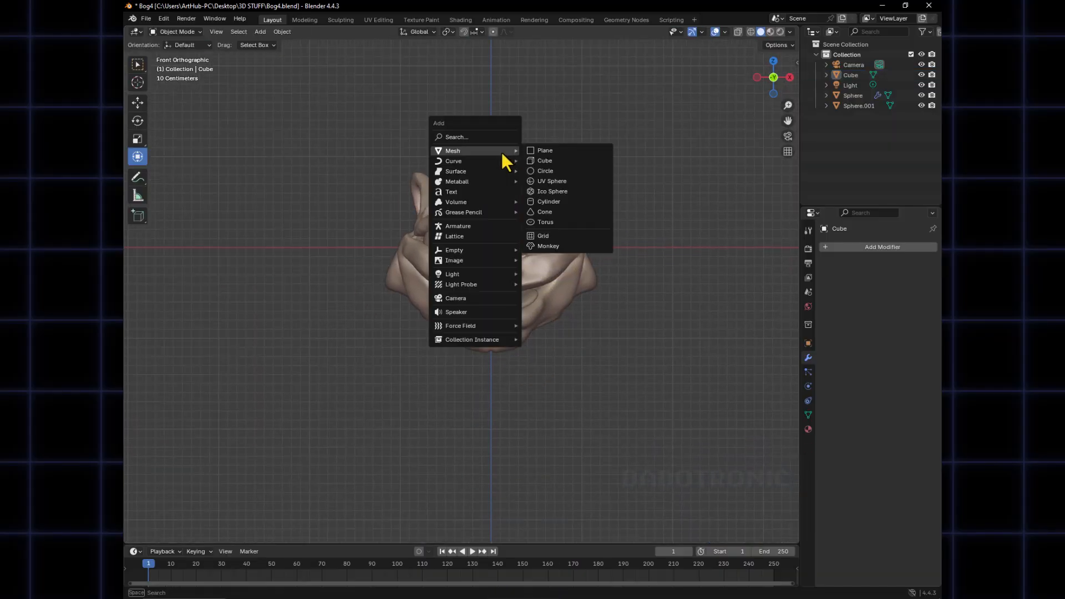
pyautogui.click(557, 181)
pyautogui.press('g')
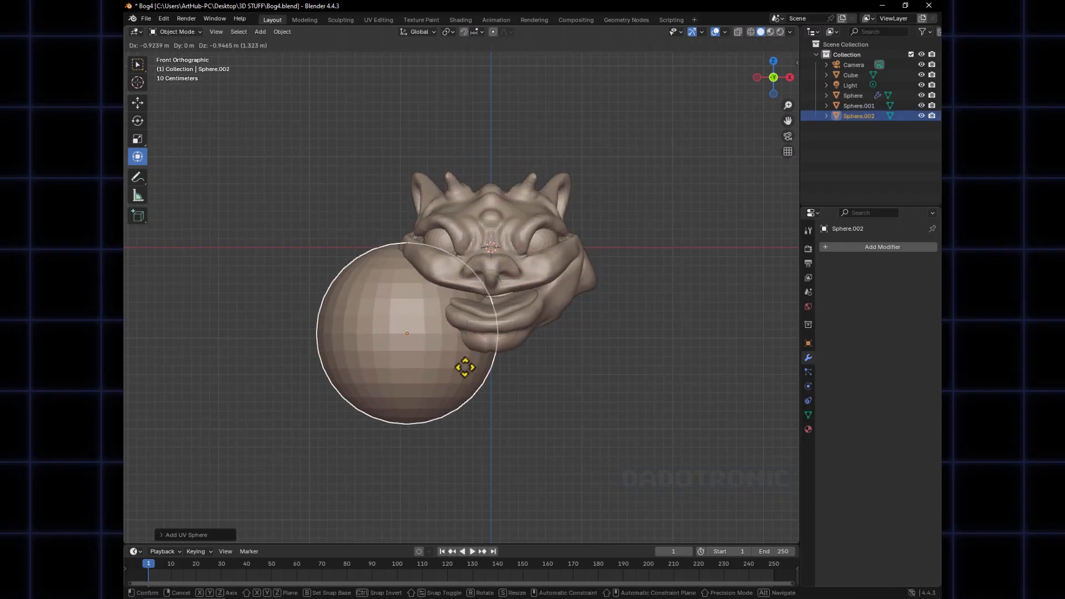
pyautogui.click(464, 364)
# Scale the new sphere down and stretch it along Z into a slim upright ellipsoid
pyautogui.press('s')
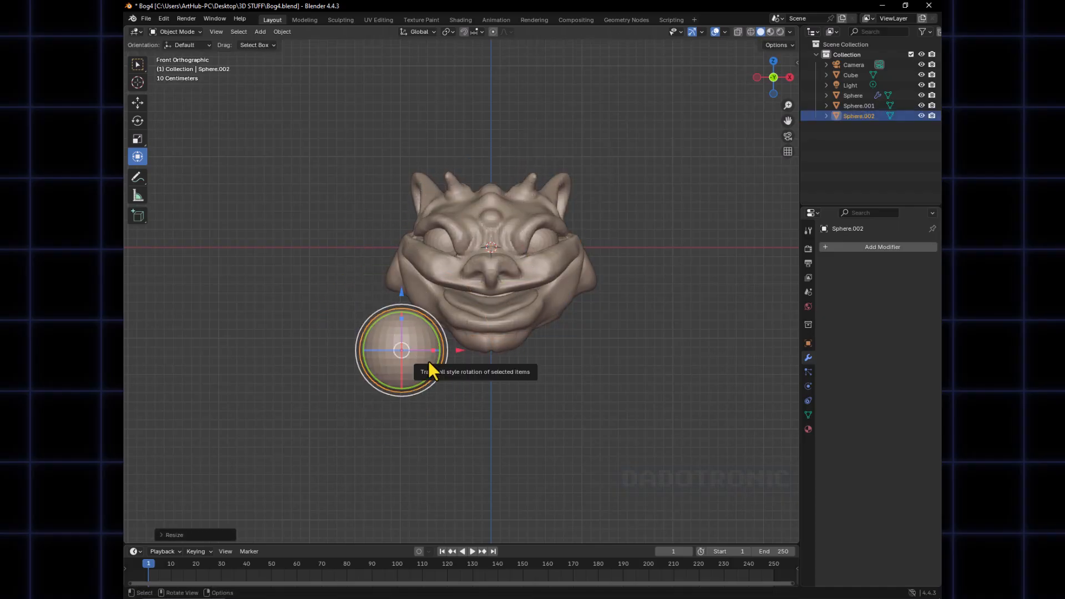
pyautogui.click(428, 361)
pyautogui.press('s')
pyautogui.press('z')
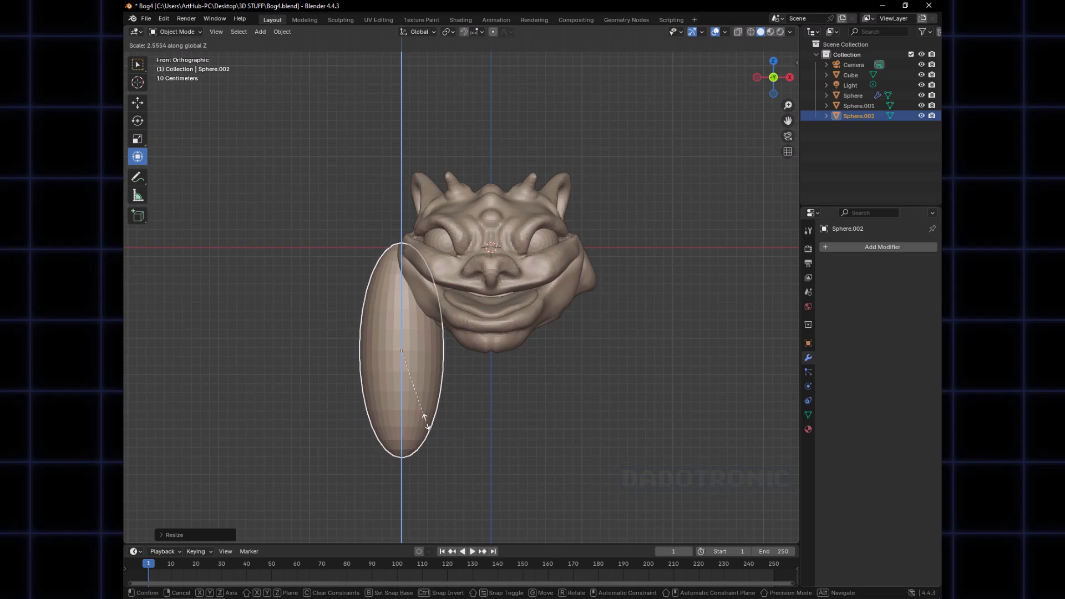
pyautogui.click(431, 395)
pyautogui.press('s')
pyautogui.click(419, 361)
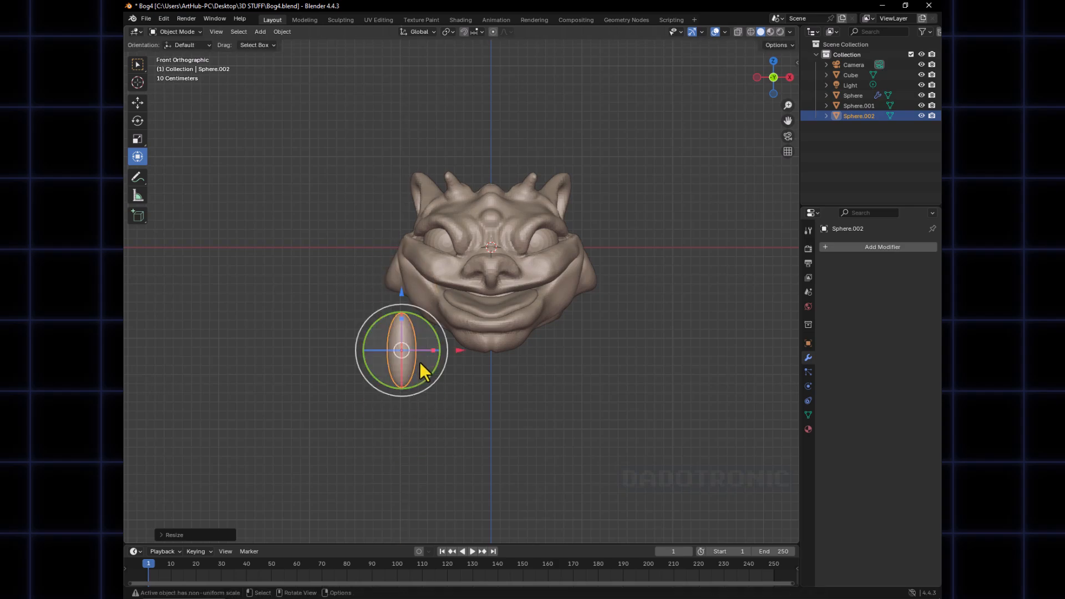
pyautogui.press('s')
pyautogui.click(432, 385)
# Tilt the ellipsoid so its lower end points outward, and move it beside the jaw under the cheek
pyautogui.press('r')
pyautogui.click(417, 376)
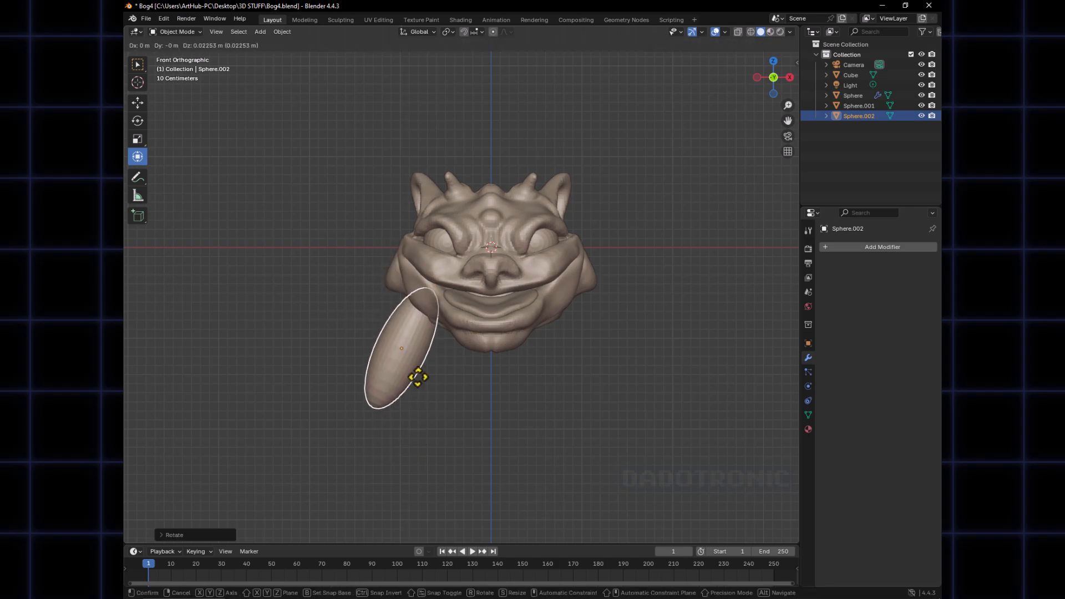
pyautogui.press('g')
pyautogui.click(405, 369)
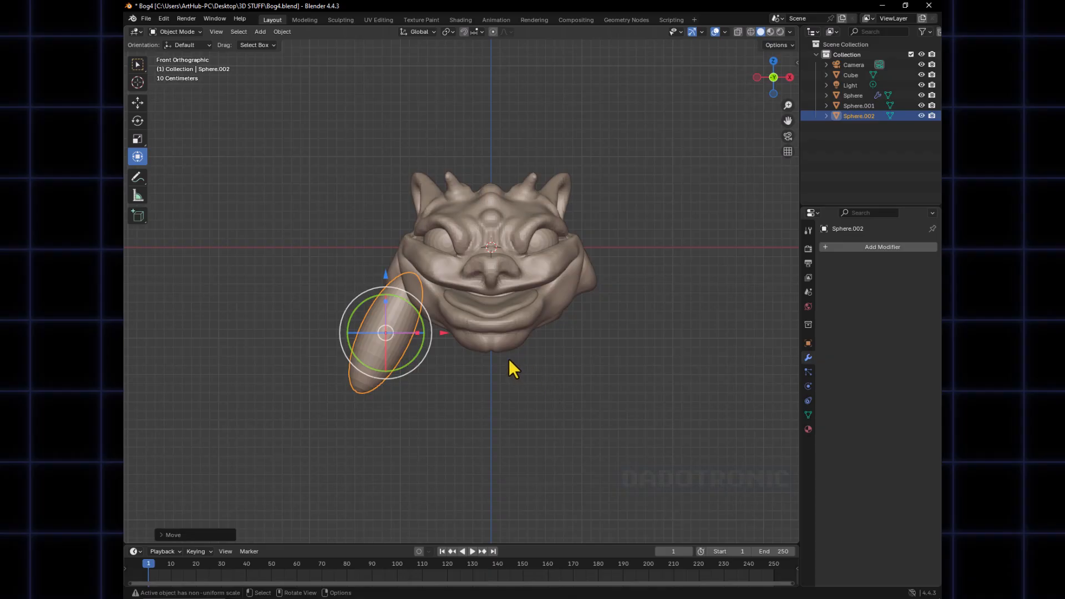
# Shorten the ellipsoid along Z, move it up against the cheek and scale it down slightly
pyautogui.press('s')
pyautogui.press('z')
pyautogui.click(450, 384)
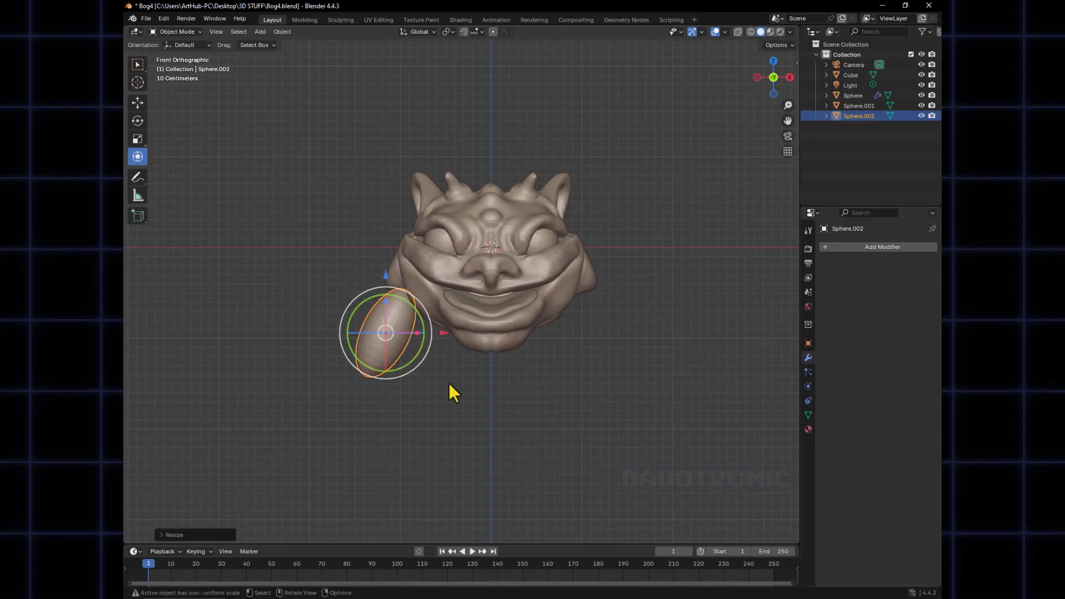
pyautogui.press('g')
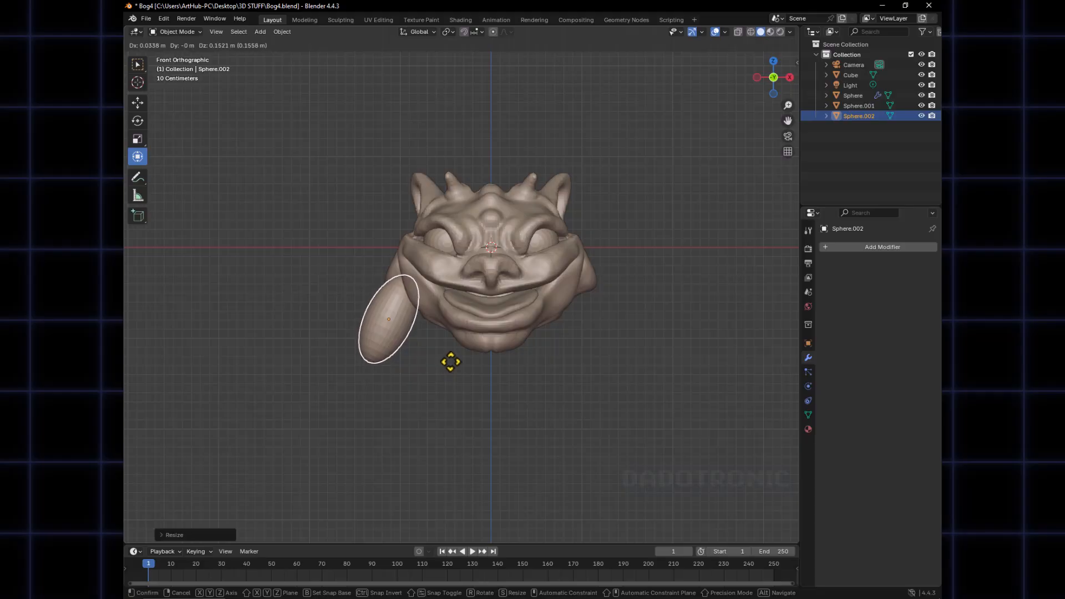
pyautogui.click(451, 364)
pyautogui.press('s')
pyautogui.click(442, 354)
# Move the ellipsoid back beneath the rear cheek bulge and fine-tune its position beside the jaw
pyautogui.press('ctrl+KP_3')
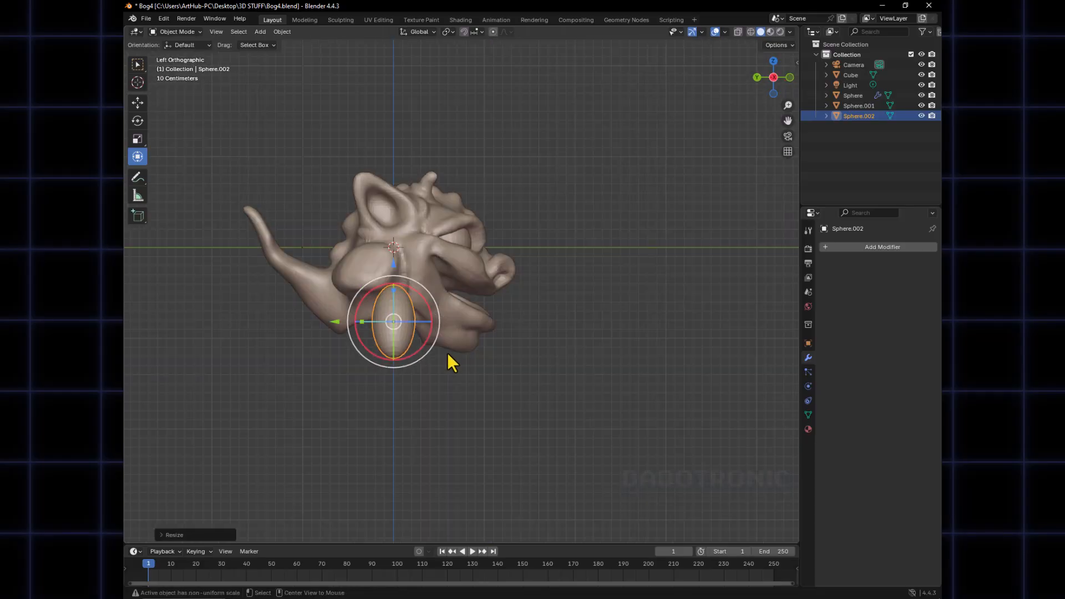
pyautogui.press('g')
pyautogui.click(413, 342)
pyautogui.moveTo(413, 342); pyautogui.dragTo(480, 338, button='middle')
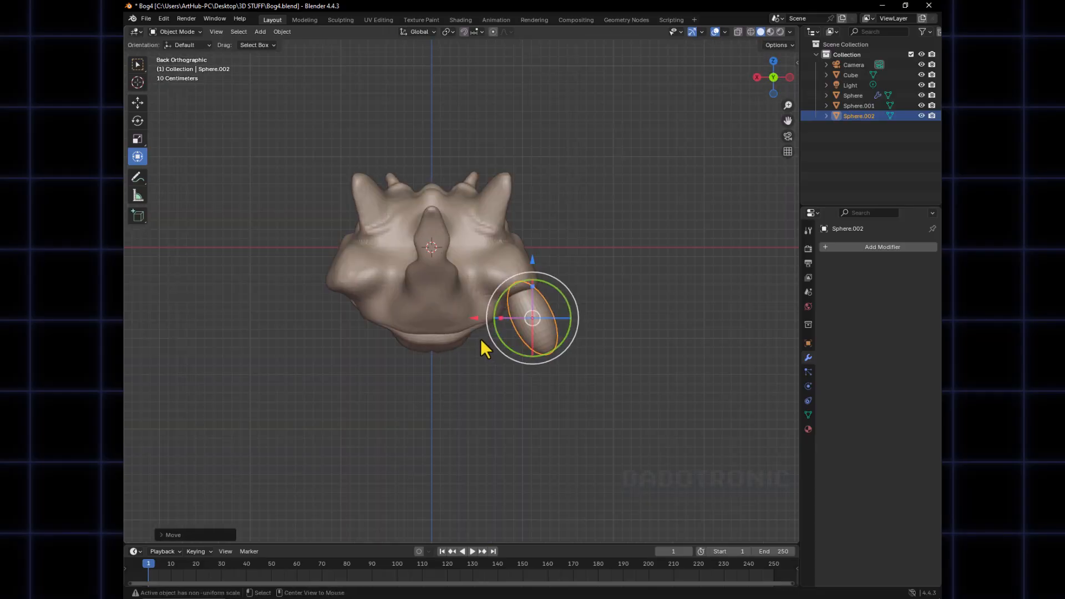
pyautogui.press('KP_1')
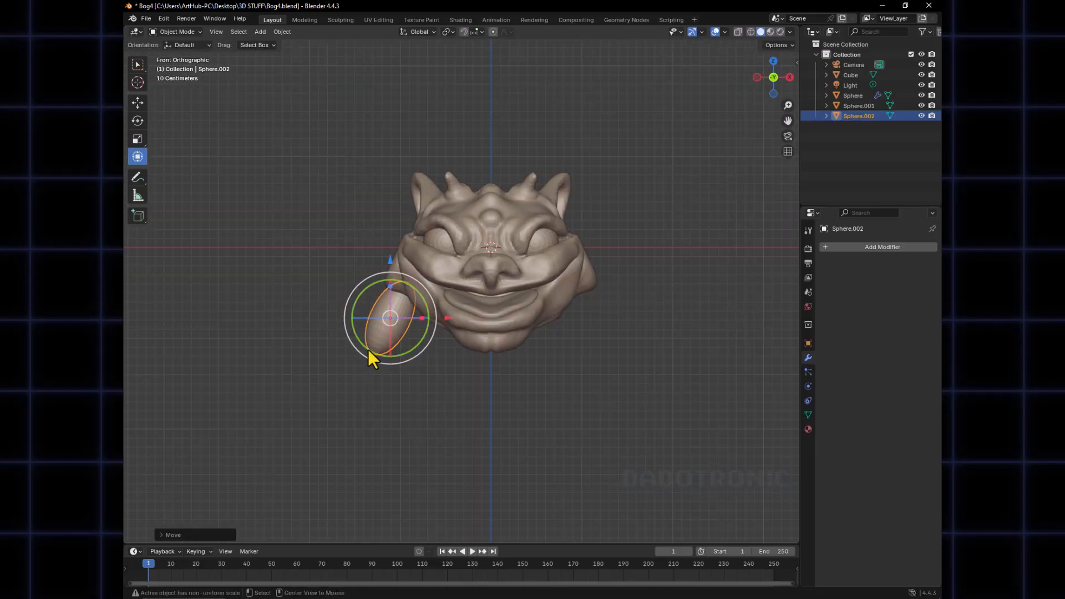
pyautogui.press('g')
pyautogui.click(415, 355)
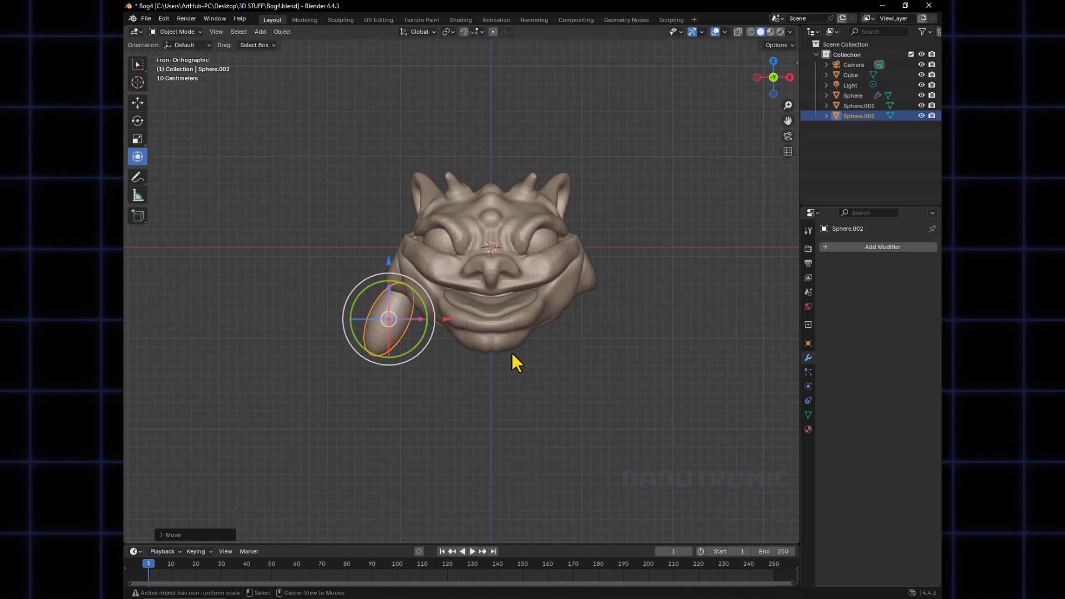
# Duplicate the upper limb ellipsoid, place the copy below it as a lower segment, and tilt its lower end forward in side view
pyautogui.press('ctrl+KP_3')
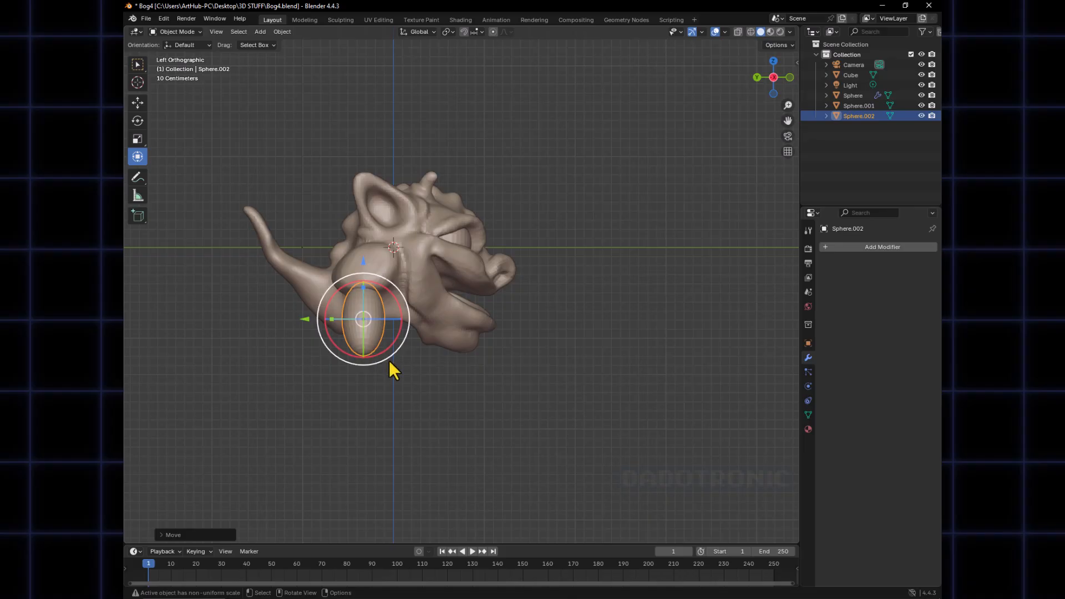
pyautogui.hotkey('shift', 'd')
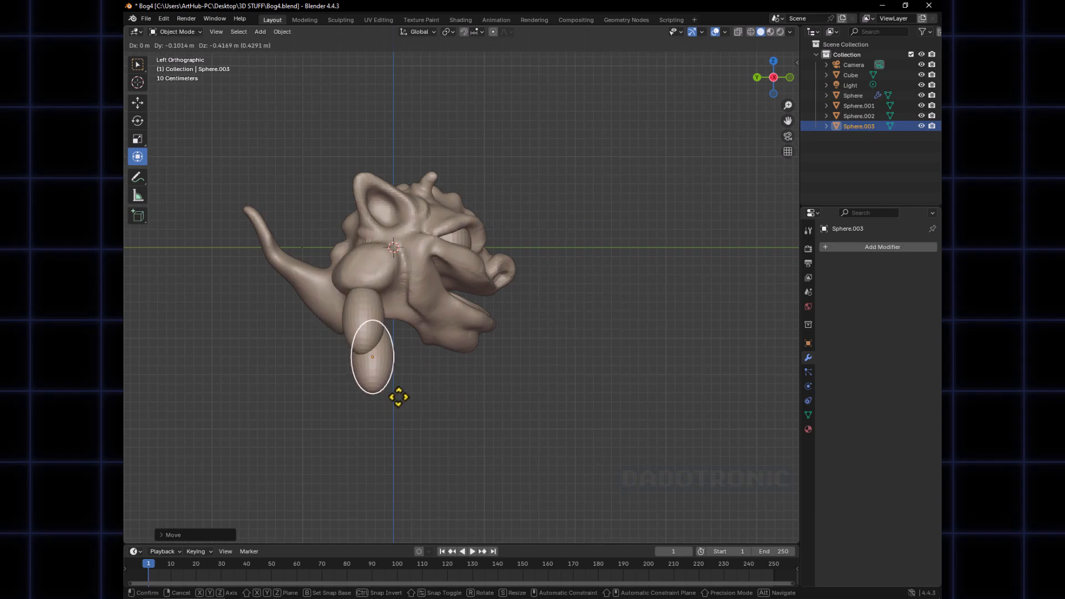
pyautogui.rightClick(399, 398)
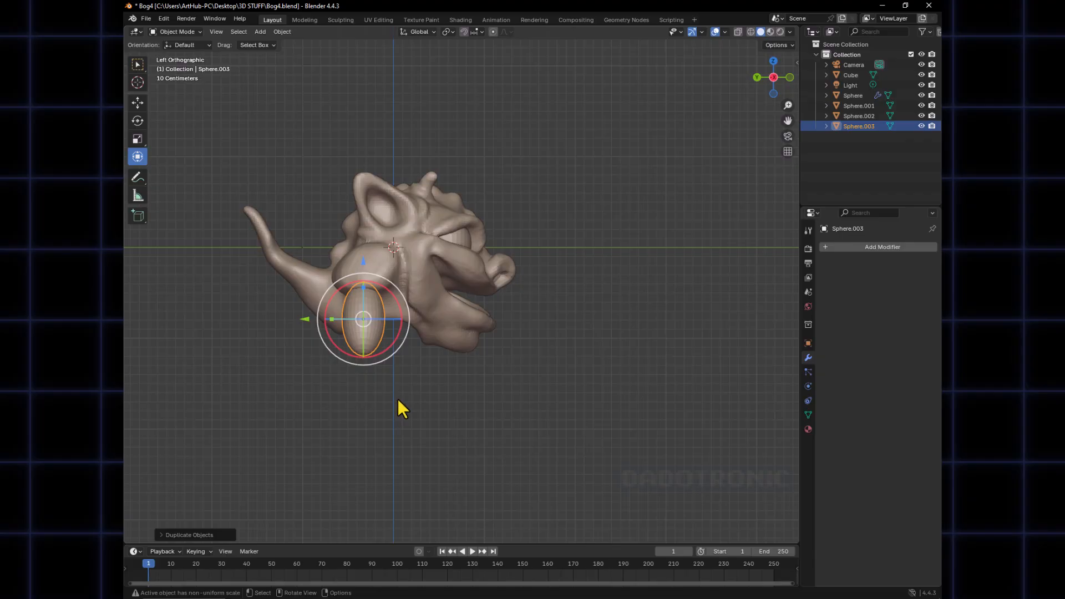
pyautogui.press('g')
pyautogui.click(391, 382)
pyautogui.press('r')
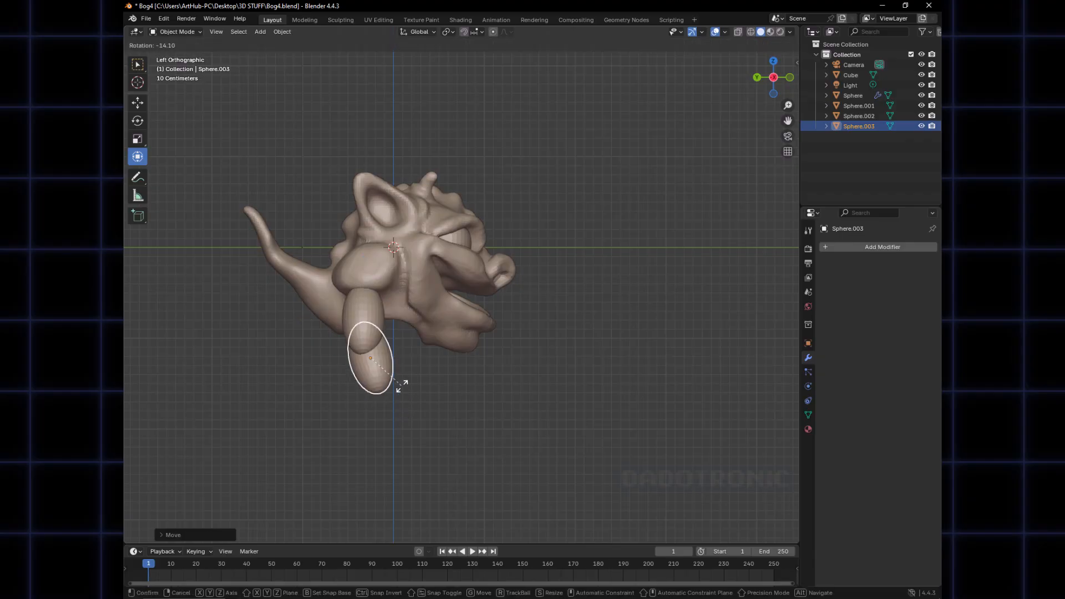
pyautogui.click(414, 379)
# Move the lower ellipsoid outward in line with the upper one, then scale it down slightly and stretch it a little along Z
pyautogui.press('KP_1')
pyautogui.press('g')
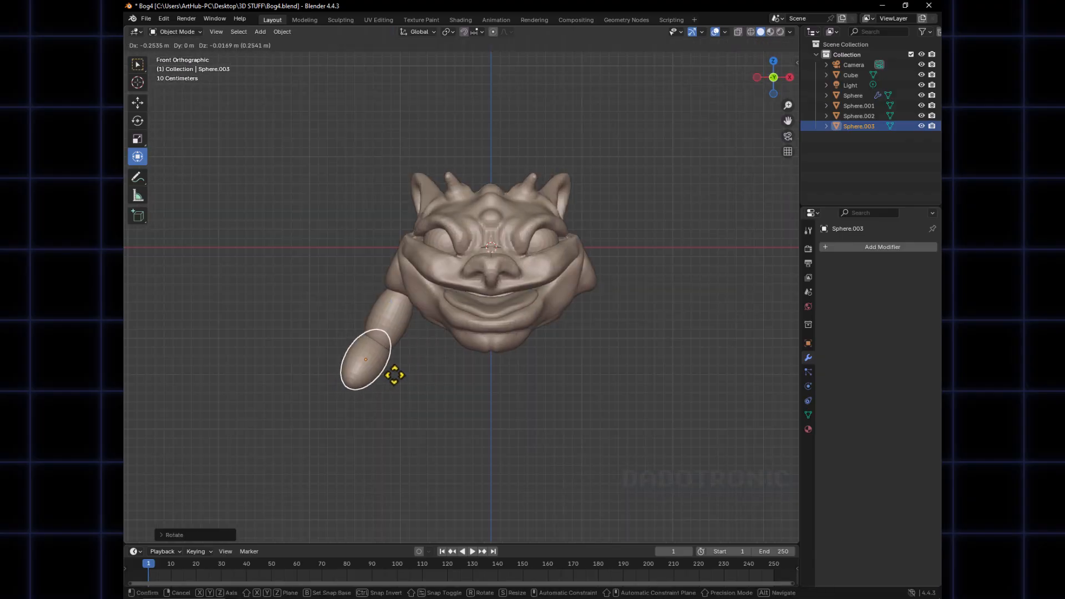
pyautogui.click(395, 377)
pyautogui.press('ctrl+KP_3')
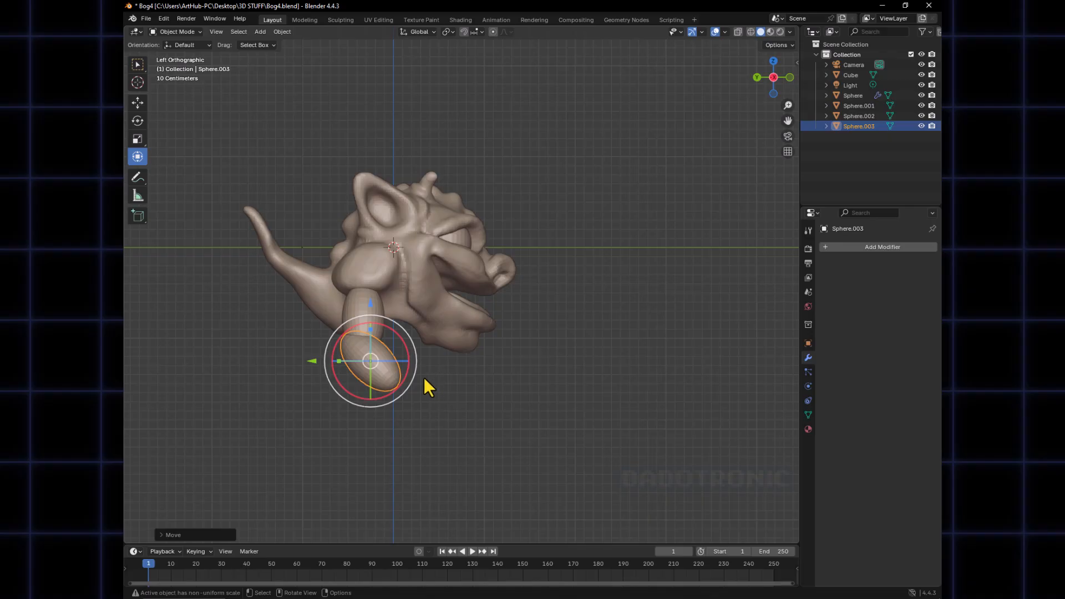
pyautogui.press('s')
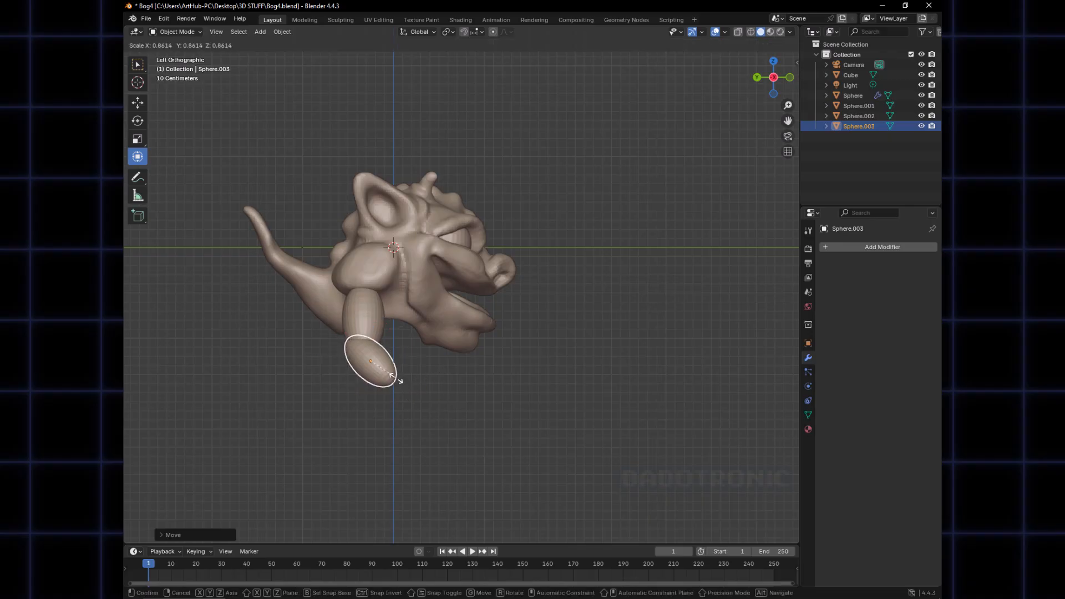
pyautogui.click(395, 380)
pyautogui.press('s')
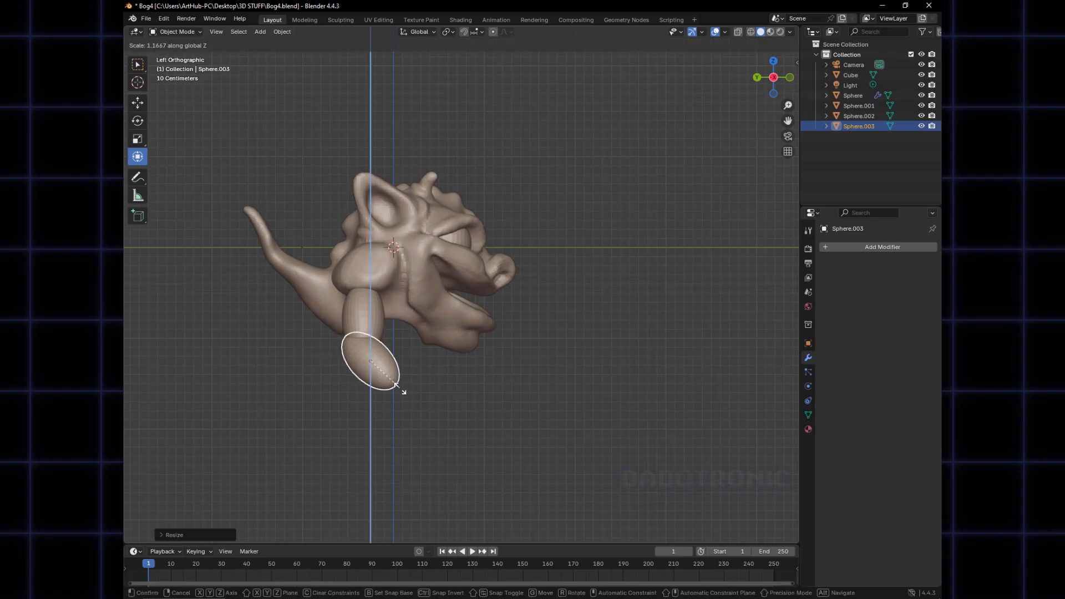
pyautogui.click(402, 390)
# Try to lengthen the lower ellipsoid along the global Z axis
pyautogui.press('KP_1')
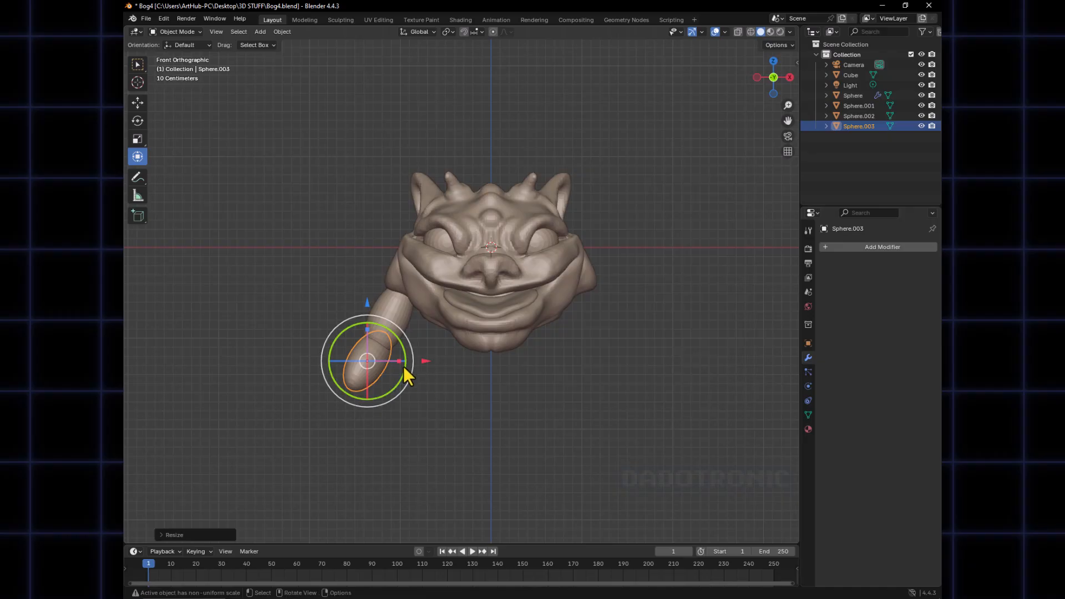
pyautogui.scroll(2, 387, 368)
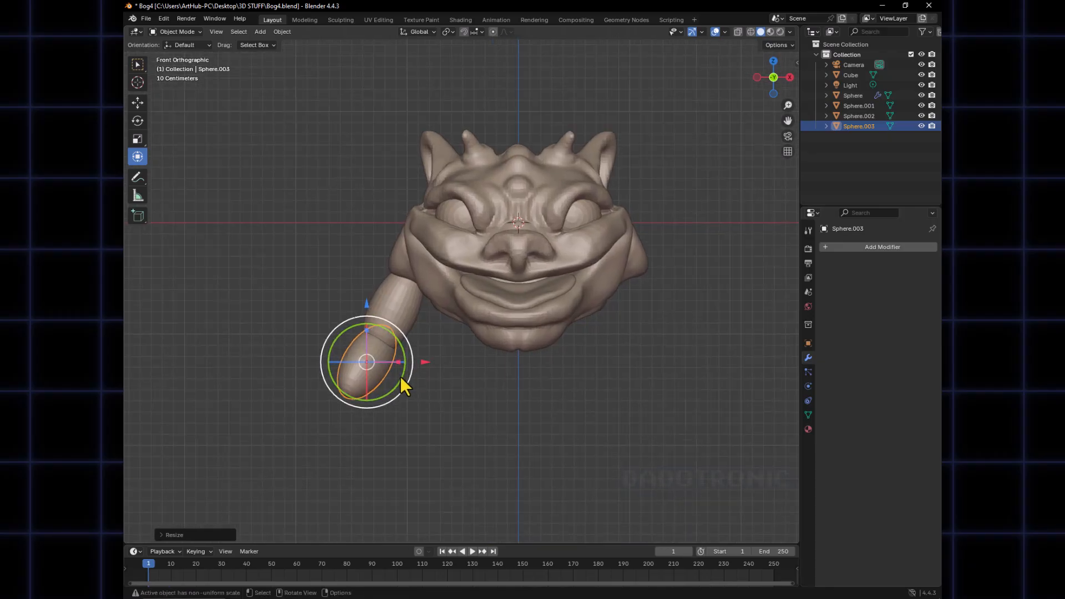
pyautogui.keyDown('shift'); pyautogui.moveTo(407, 390); pyautogui.dragTo(437, 355, button='middle'); pyautogui.keyUp('shift')
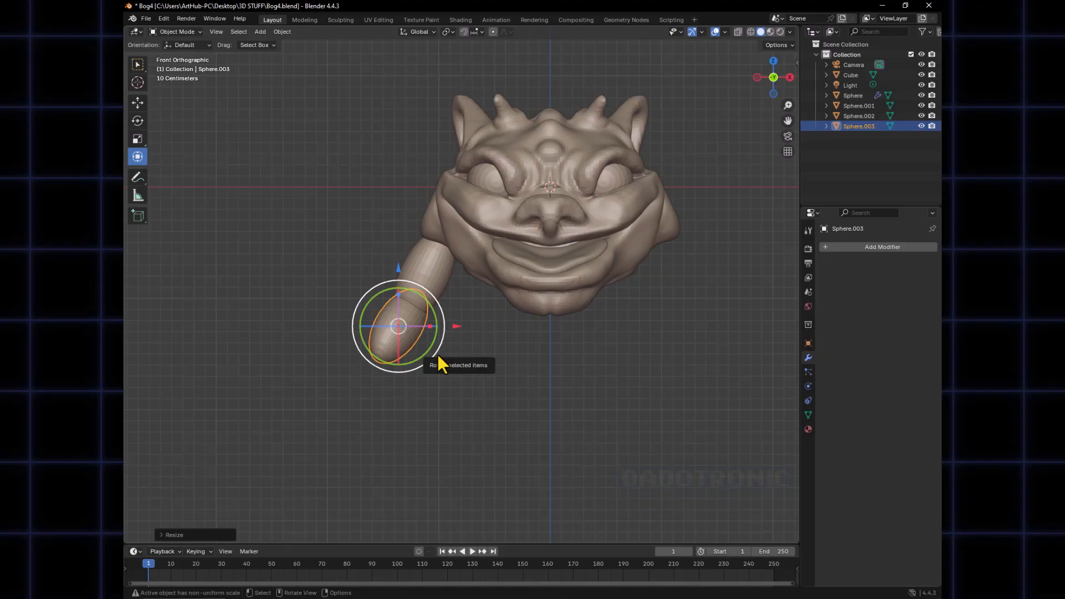
pyautogui.press('s')
pyautogui.press('z')
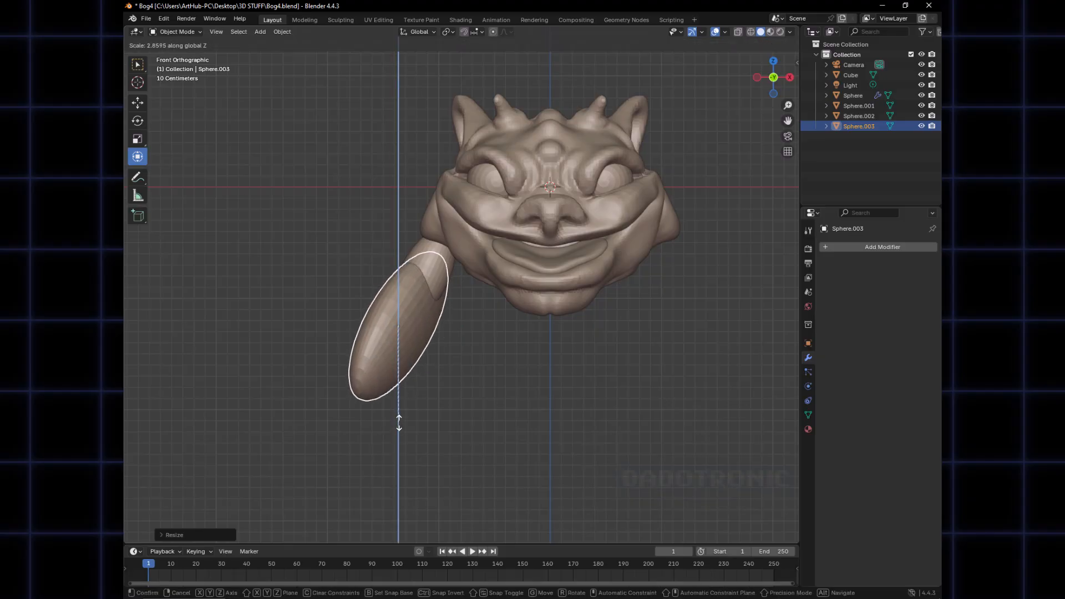
pyautogui.rightClick(409, 416)
pyautogui.press('s')
pyautogui.press('z')
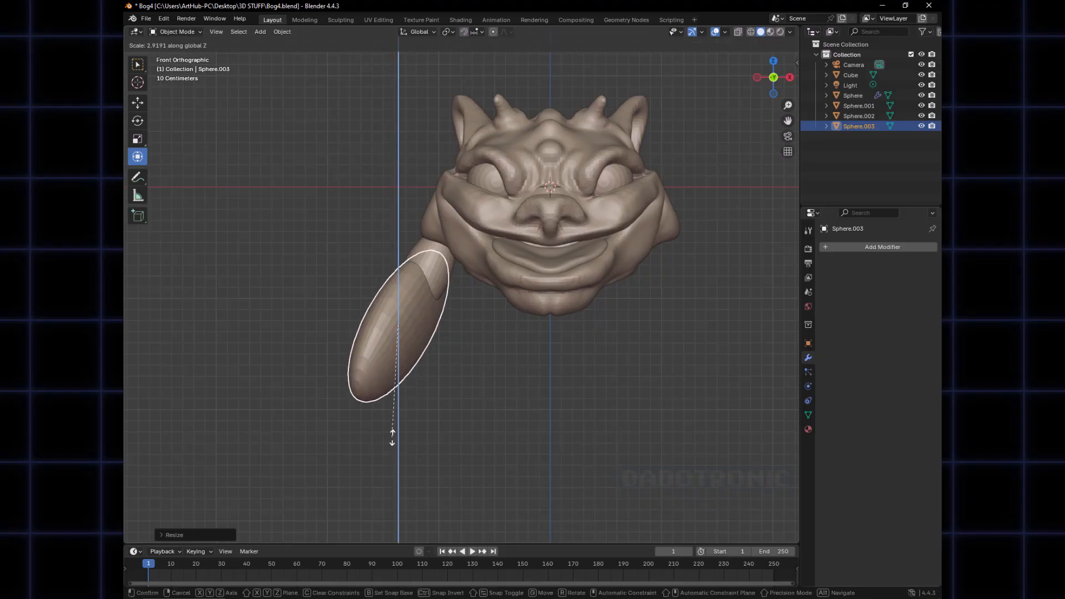
pyautogui.click(410, 409)
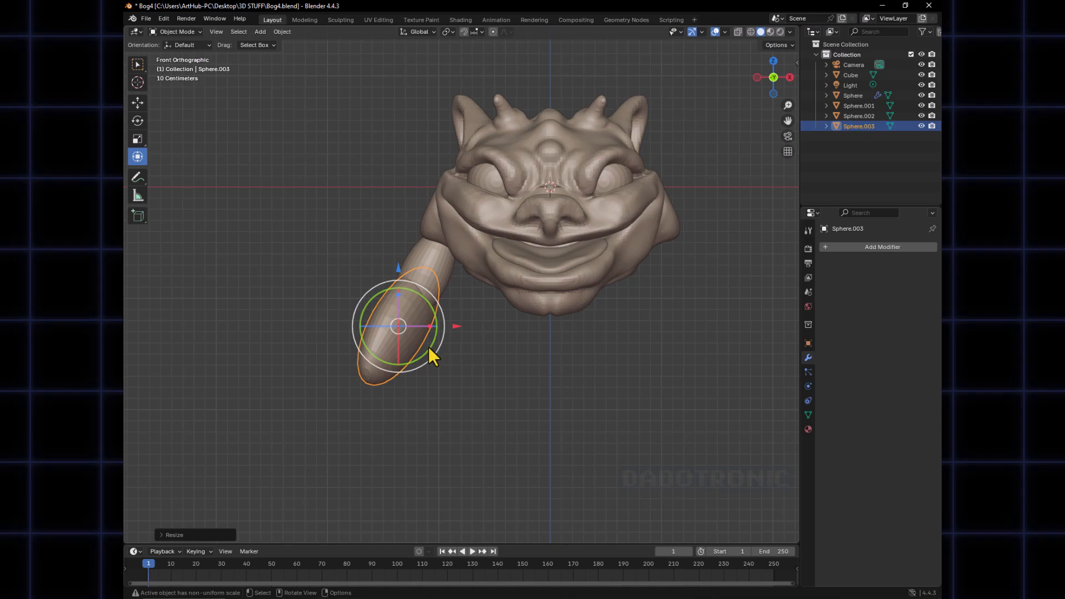
pyautogui.hotkey('ctrl', 'z')
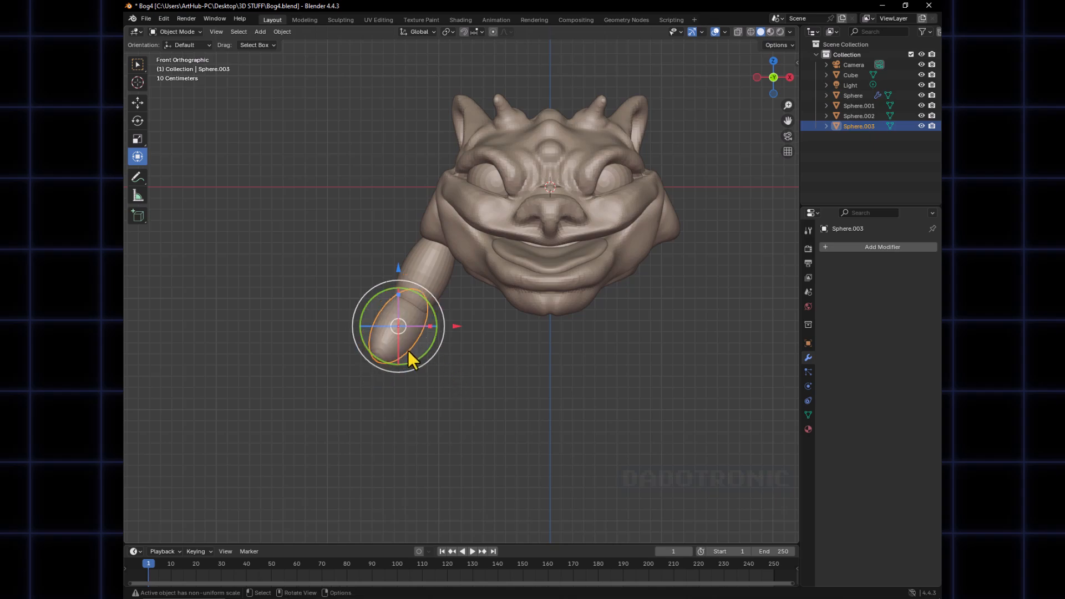
pyautogui.press('s')
pyautogui.press('z')
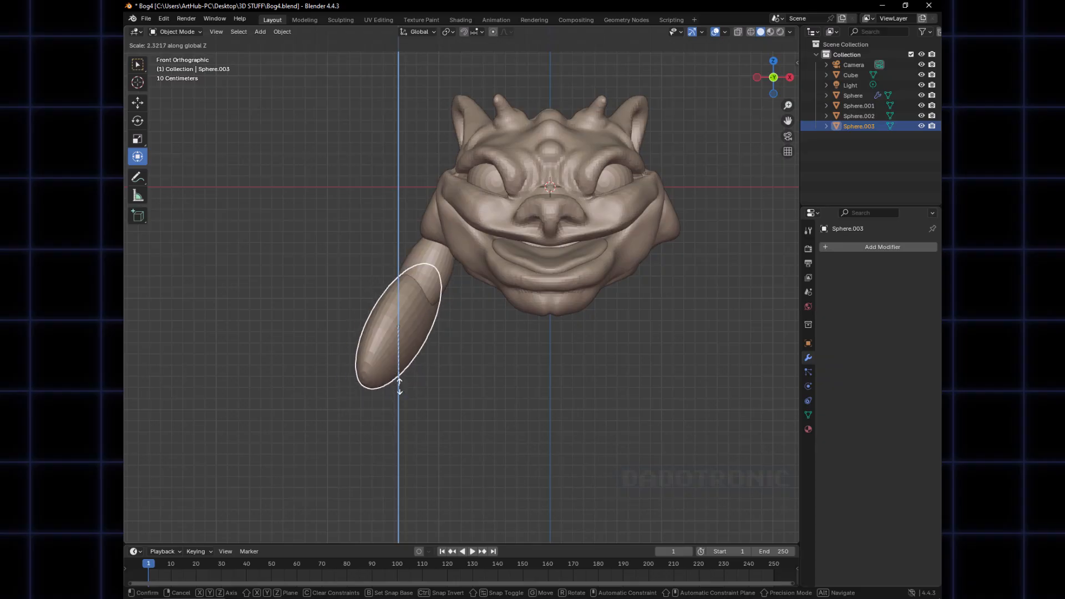
pyautogui.rightClick(390, 419)
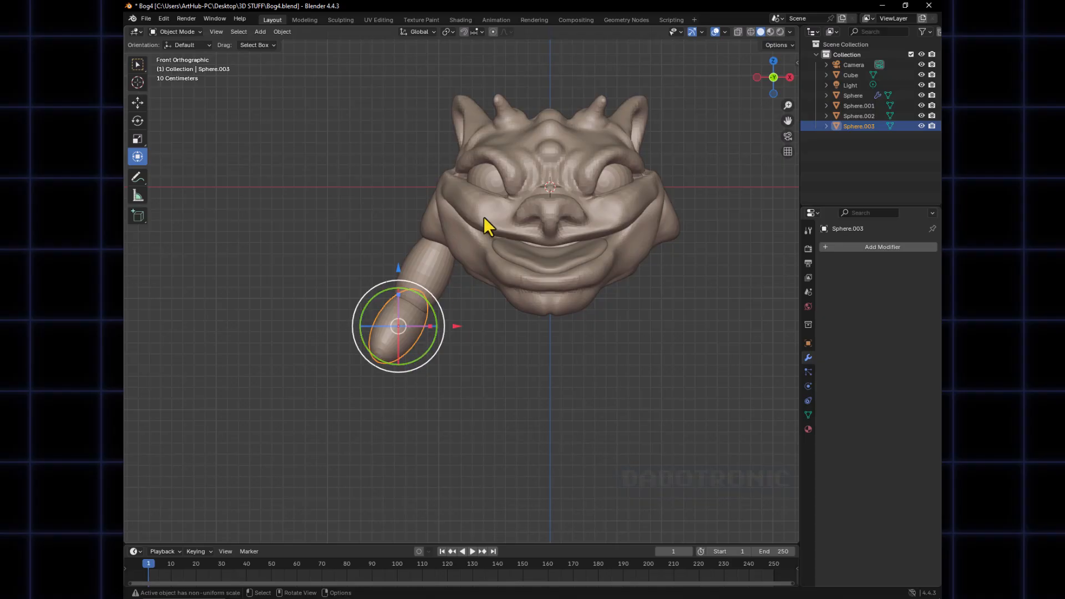
# Lengthen the lower ellipsoid along its own Z axis using the Local transform orientation, then restore Global orientation and deselect it
pyautogui.click(419, 33)
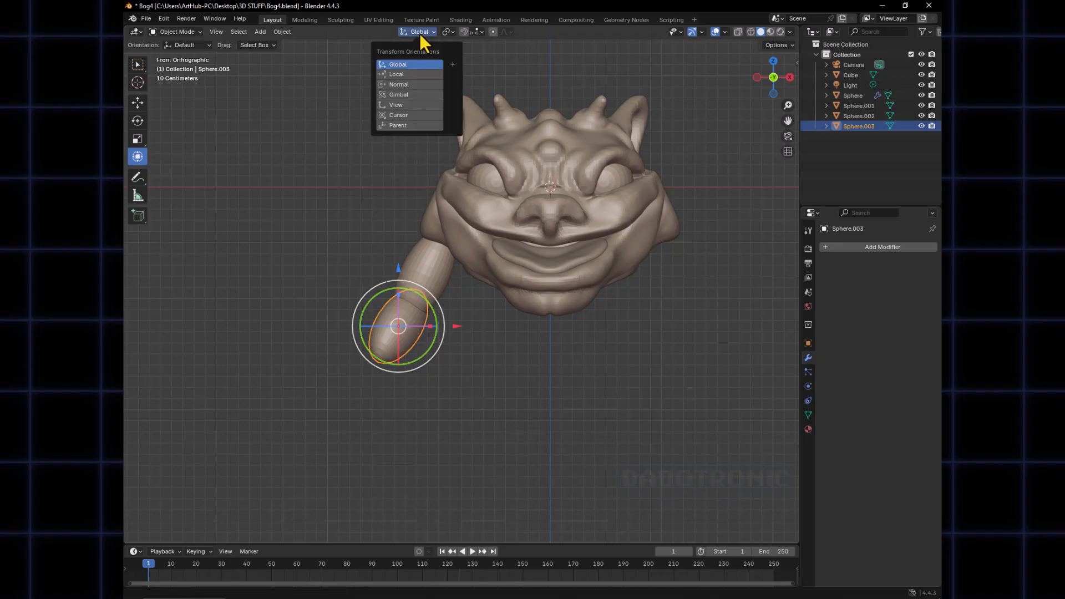
pyautogui.click(401, 75)
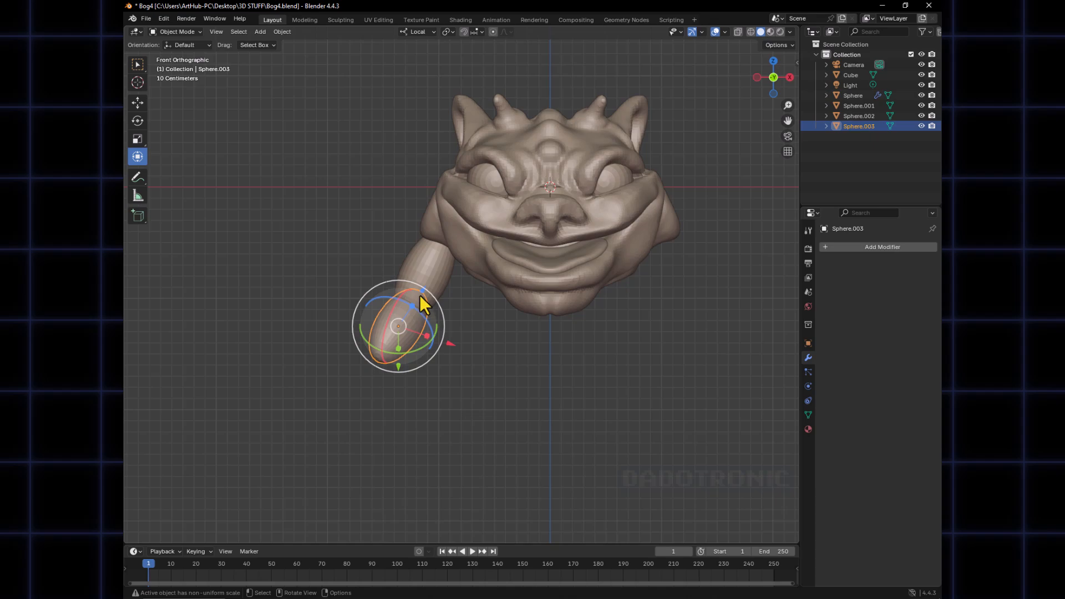
pyautogui.moveTo(420, 296)
pyautogui.mouseDown()
pyautogui.moveTo(426, 286)
pyautogui.moveTo(409, 312)
pyautogui.moveTo(437, 254)
pyautogui.moveTo(426, 277)
pyautogui.mouseUp()
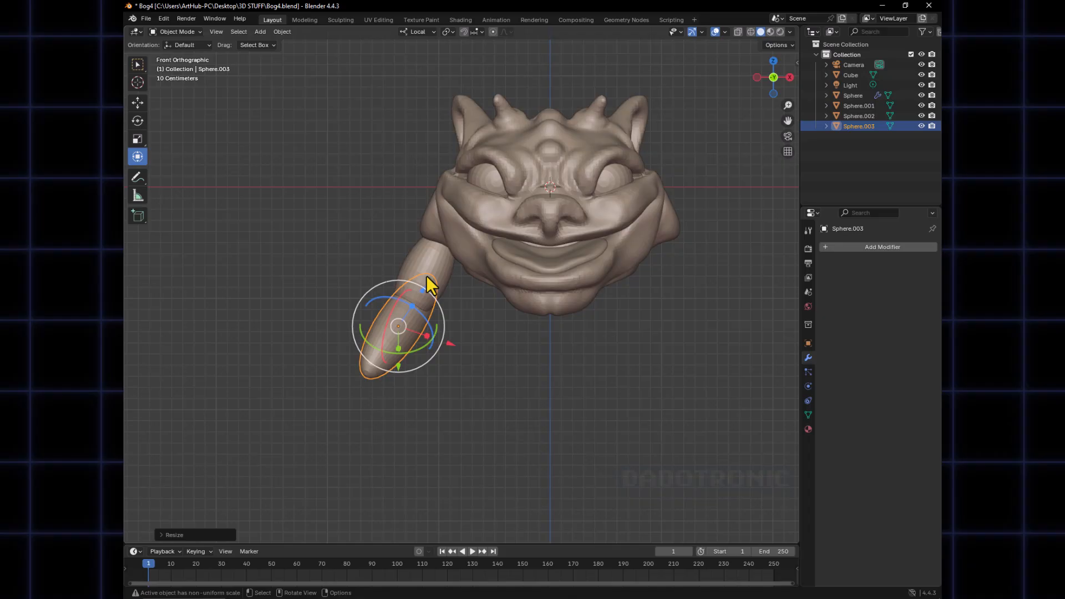
pyautogui.click(425, 32)
pyautogui.click(407, 64)
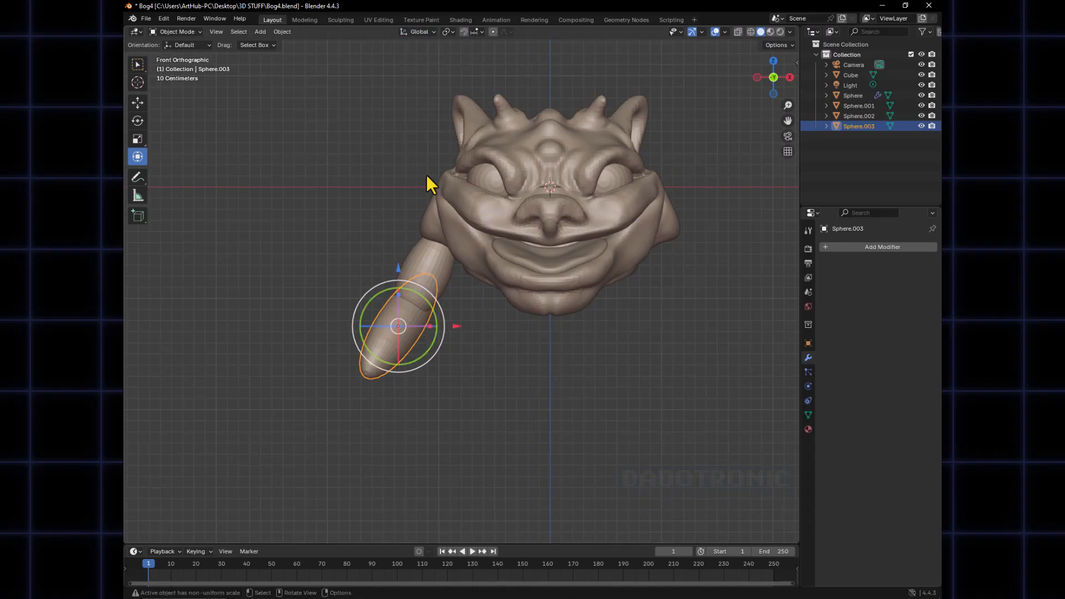
pyautogui.click(478, 340)
# Move the lengthened lower ellipsoid forward and down in side view so its upper end sits under the upper segment
pyautogui.press('ctrl+KP_3')
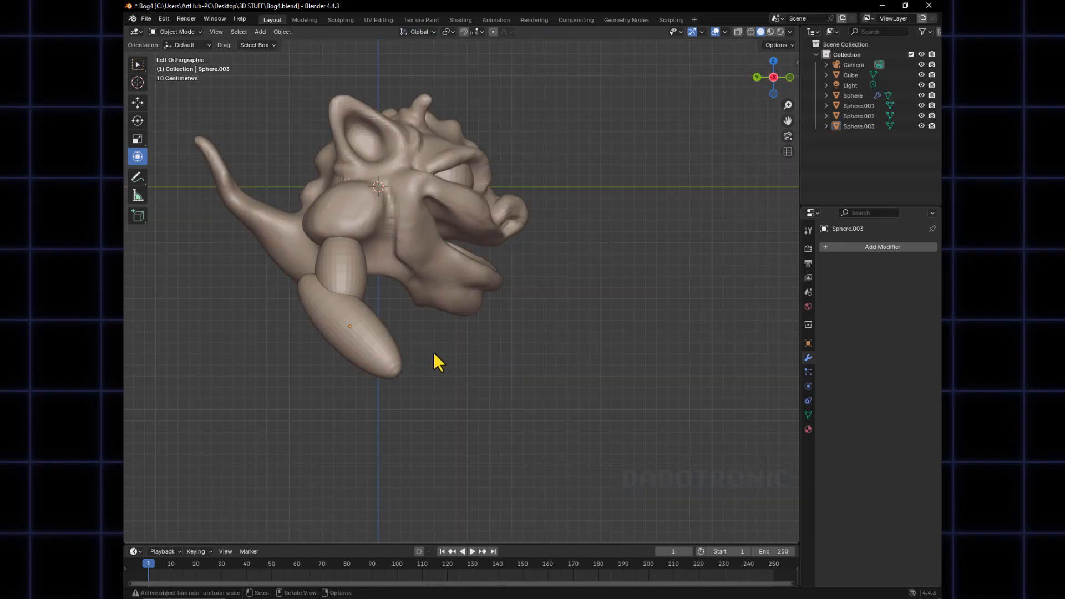
pyautogui.click(382, 361)
pyautogui.press('g')
pyautogui.click(409, 371)
# Shift the lower ellipsoid outward in back view and rotate it slightly so it continues the upper segment's slant
pyautogui.keyDown('alt'); pyautogui.moveTo(409, 371); pyautogui.dragTo(527, 360, button='middle'); pyautogui.keyUp('alt')
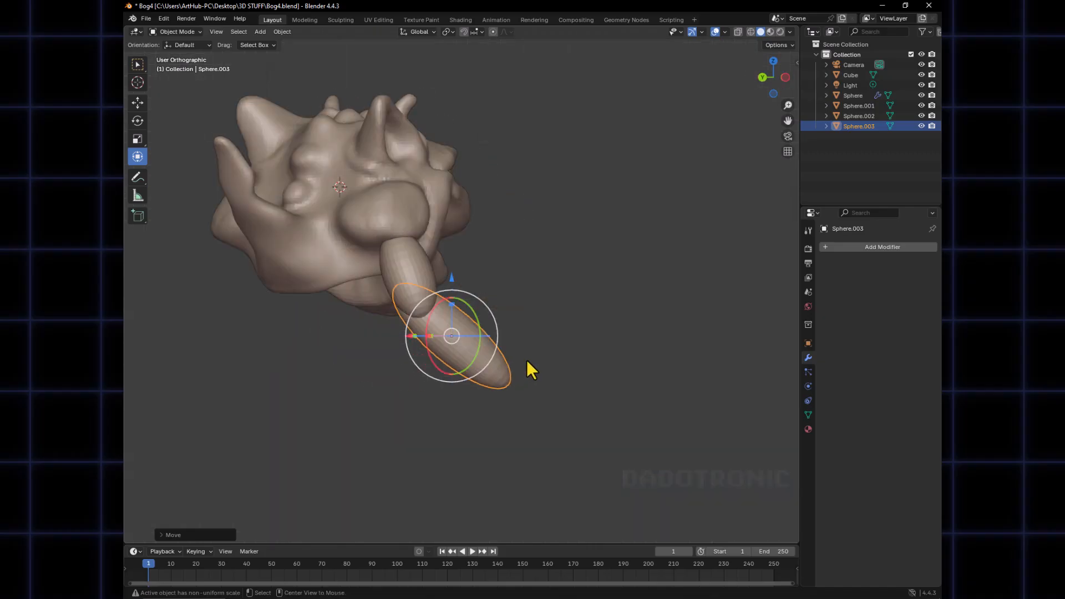
pyautogui.press('g')
pyautogui.click(568, 345)
pyautogui.press('r')
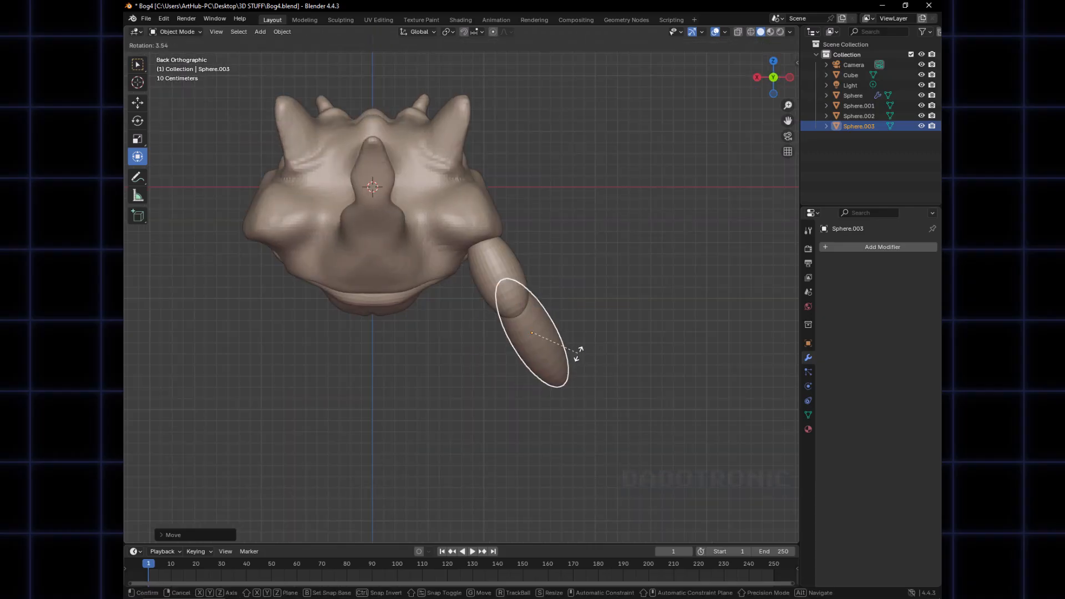
pyautogui.click(577, 353)
pyautogui.press('g')
pyautogui.click(570, 350)
pyautogui.keyDown('alt'); pyautogui.moveTo(528, 362); pyautogui.dragTo(399, 402, button='middle'); pyautogui.keyUp('alt')
pyautogui.click(537, 370)
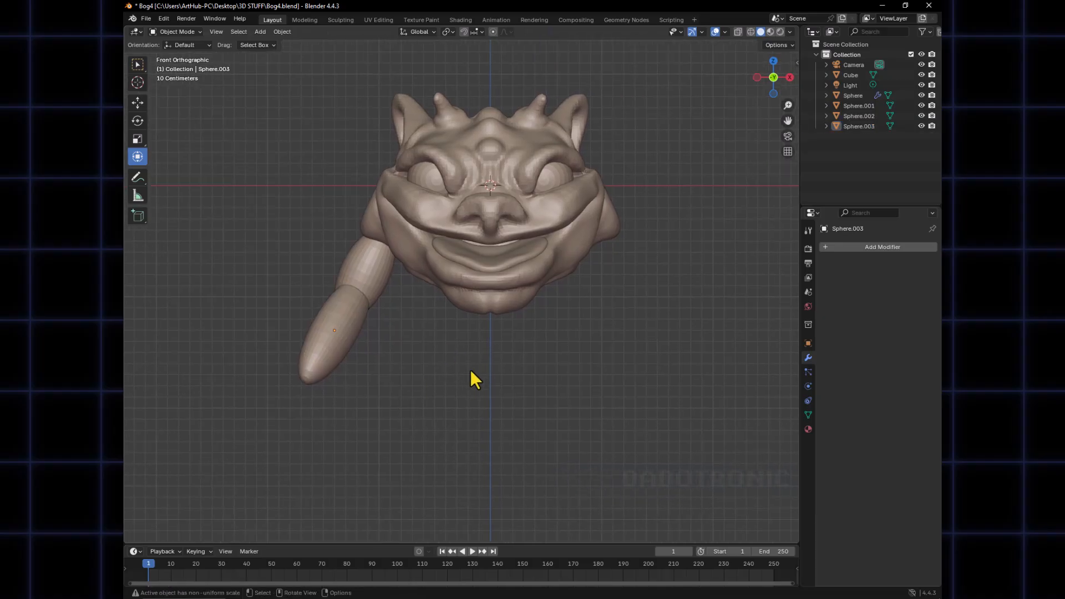
# Select both limb ellipsoids and scale them down together
pyautogui.keyDown('shift'); pyautogui.moveTo(470, 369); pyautogui.dragTo(465, 392, button='middle'); pyautogui.keyUp('shift')
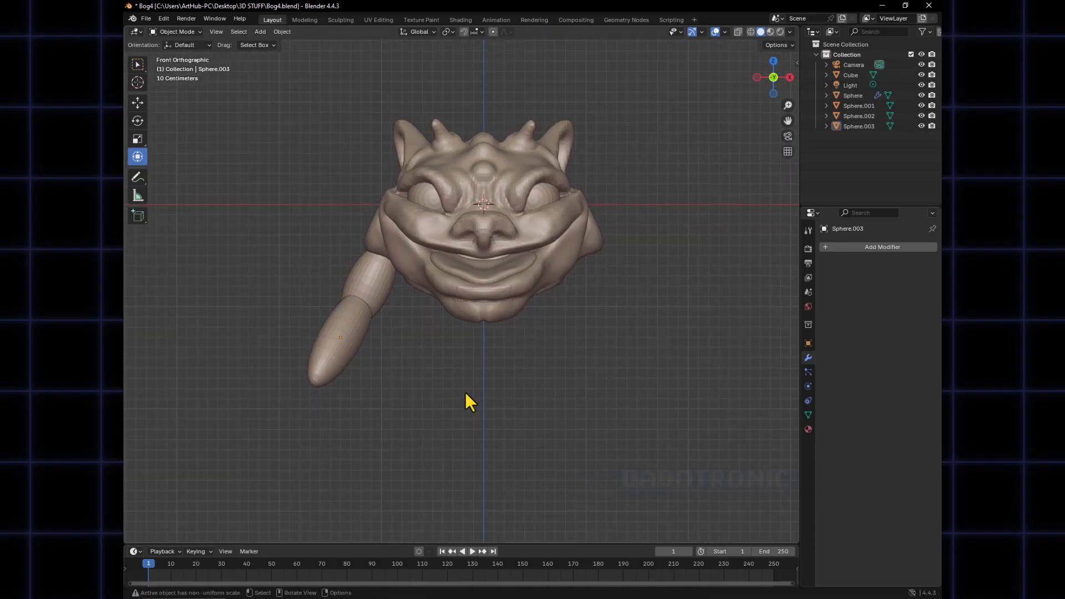
pyautogui.click(382, 286)
pyautogui.keyDown('shift'); pyautogui.click(351, 347); pyautogui.keyUp('shift')
pyautogui.press('s')
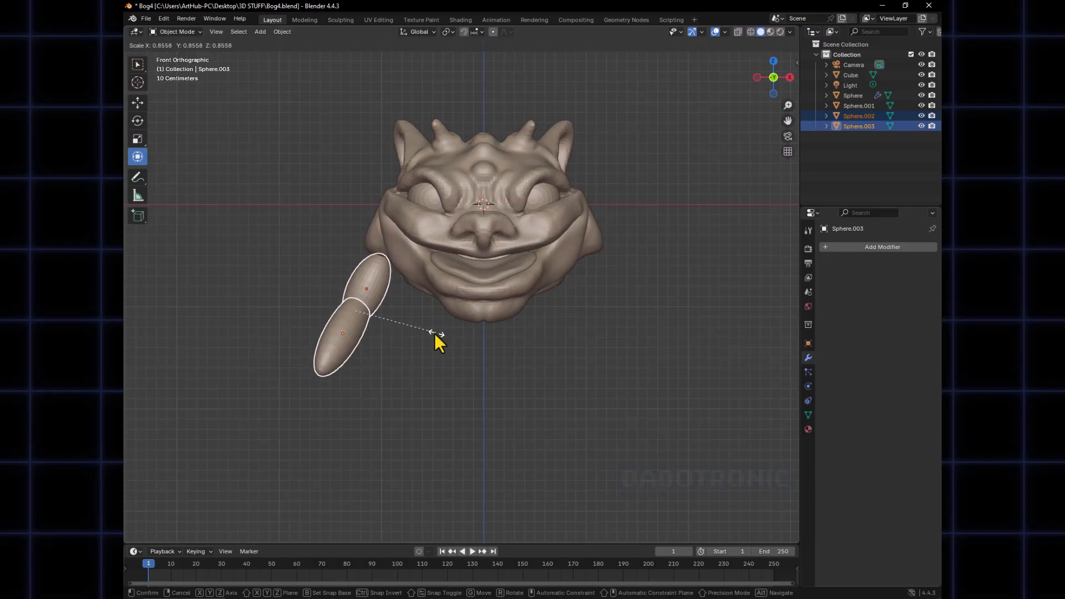
pyautogui.click(434, 333)
# Shorten the upper ellipsoid along its local Z axis and slide it up along that axis against the cheek bulge
pyautogui.click(374, 276)
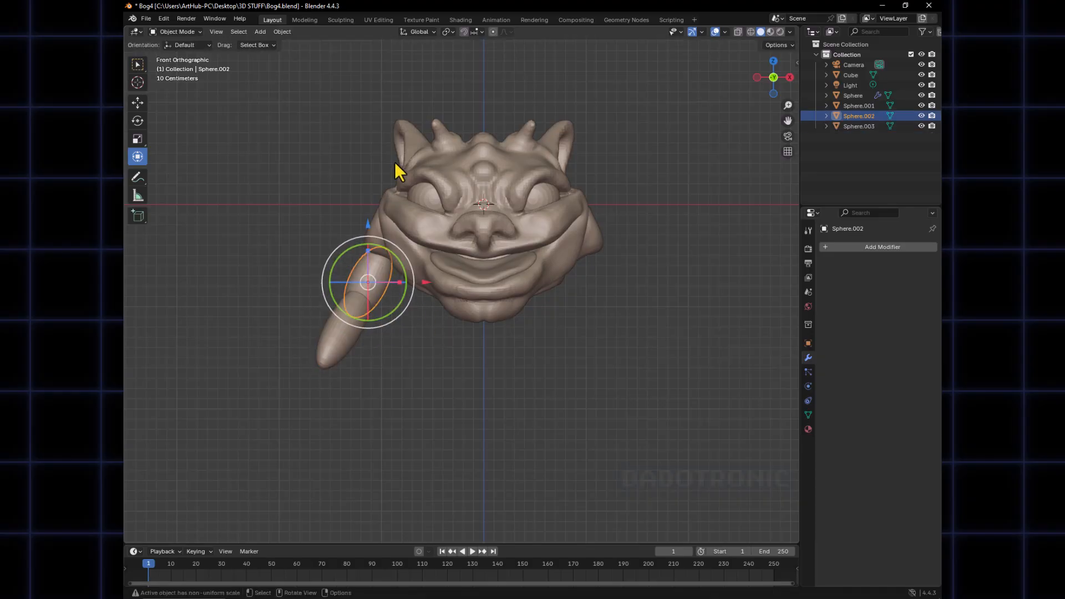
pyautogui.click(419, 31)
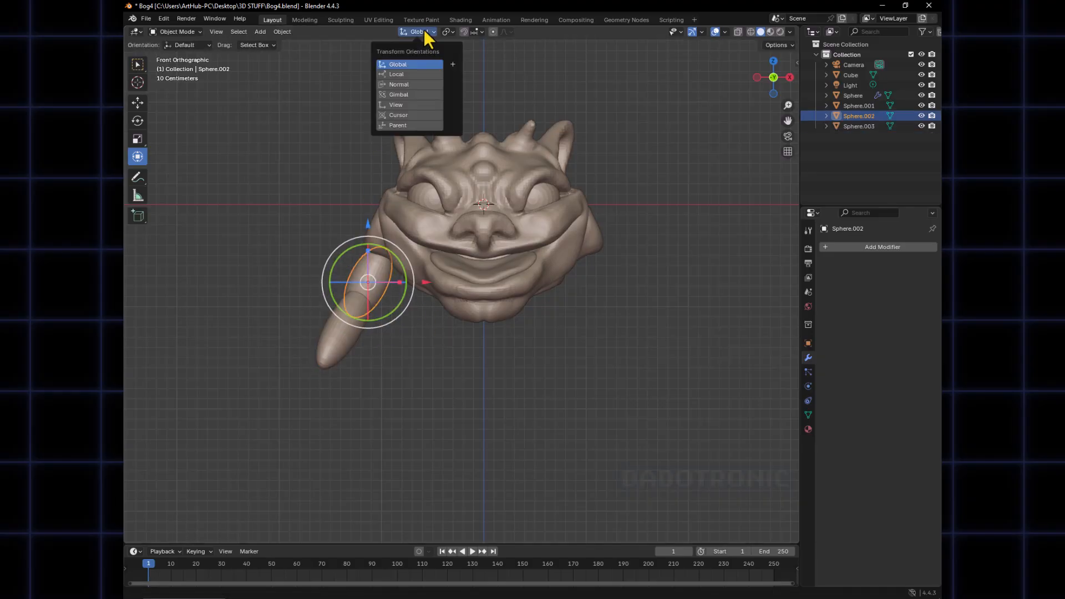
pyautogui.click(411, 75)
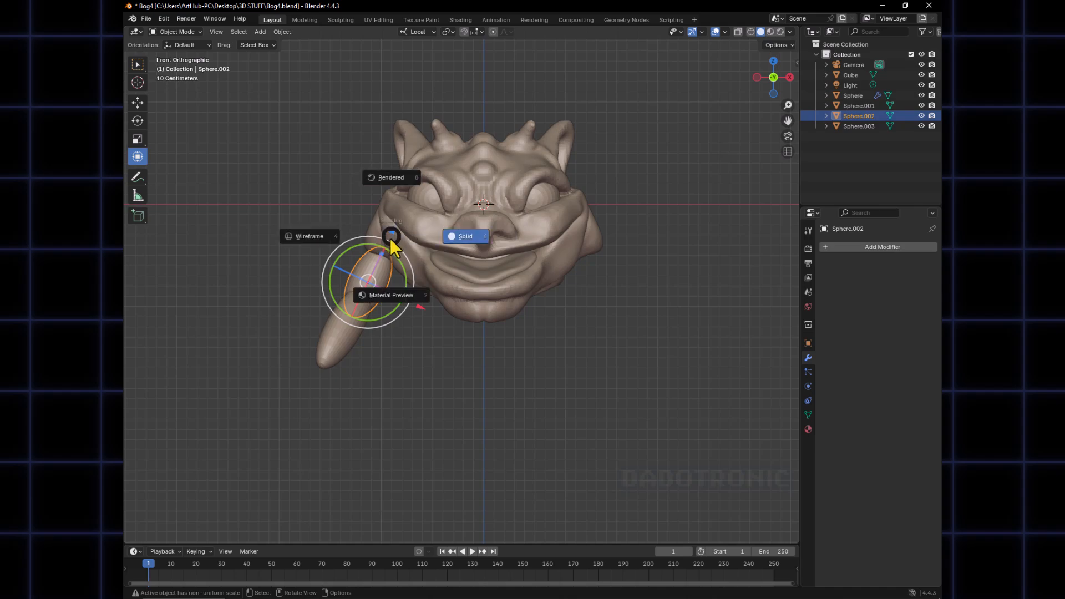
pyautogui.press('s')
pyautogui.press('z')
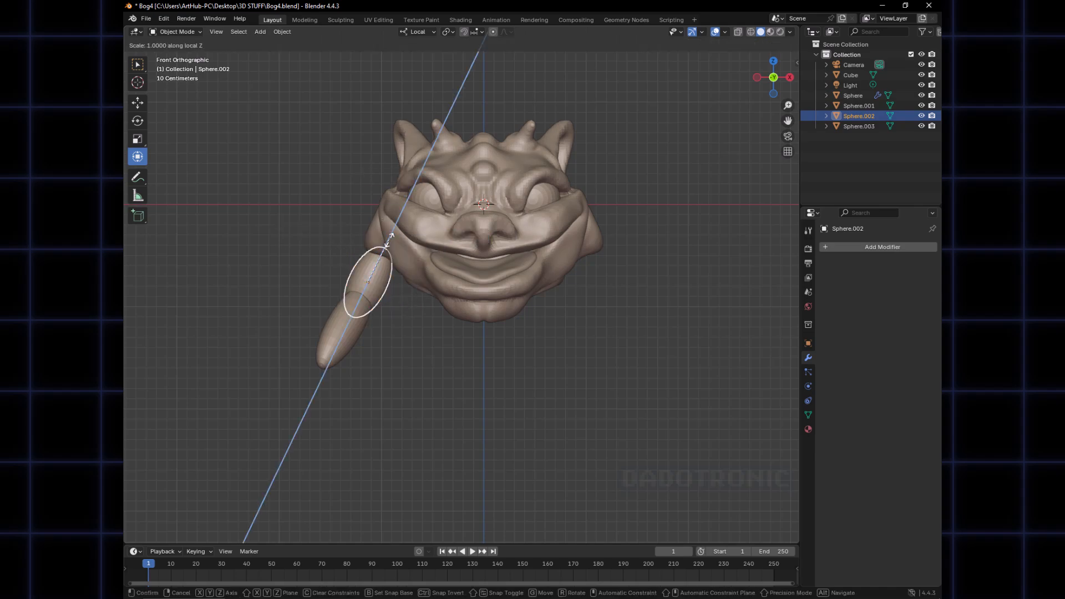
pyautogui.click(383, 270)
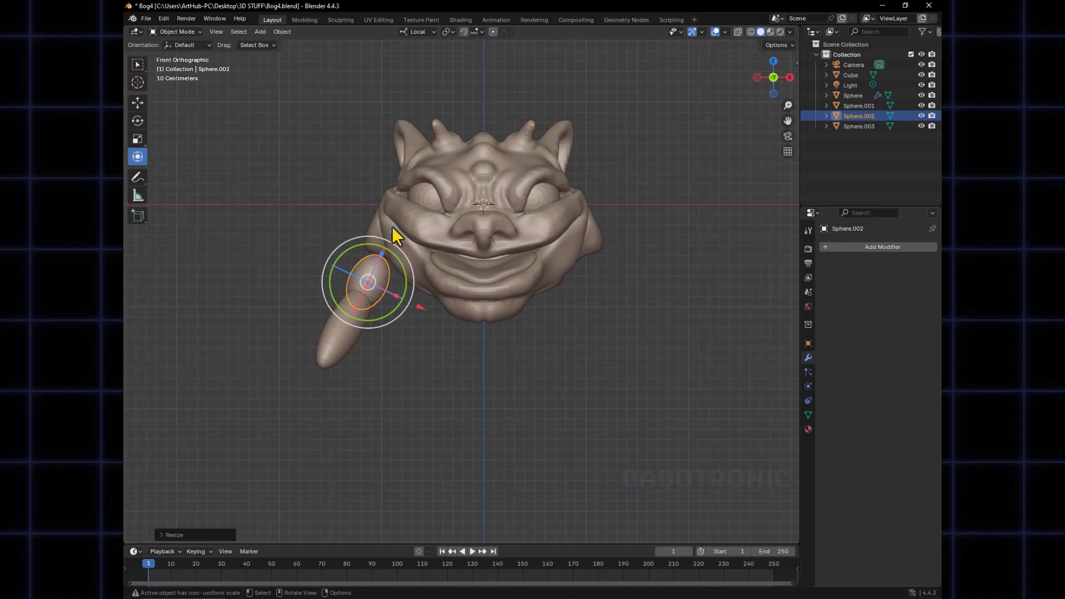
pyautogui.moveTo(393, 229); pyautogui.dragTo(397, 216)
# Move the lower ellipsoid slightly upward in side view so it meets the shortened upper segment
pyautogui.click(362, 329)
pyautogui.press('ctrl+KP_3')
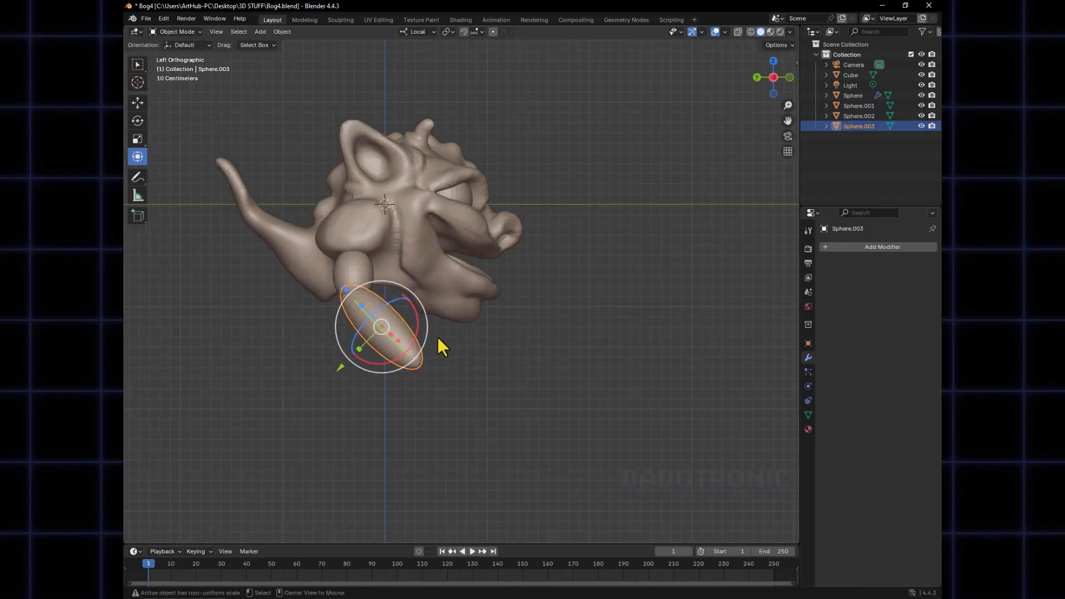
pyautogui.moveTo(391, 339); pyautogui.dragTo(385, 325)
pyautogui.moveTo(385, 325); pyautogui.dragTo(453, 352, button='middle')
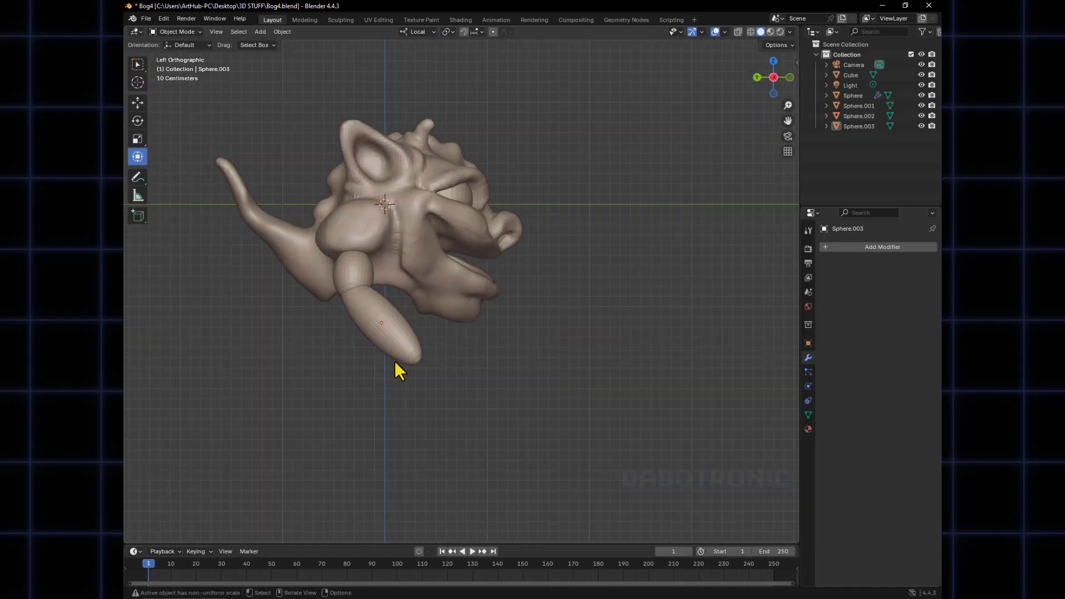
pyautogui.moveTo(373, 321); pyautogui.dragTo(379, 391, button='middle')
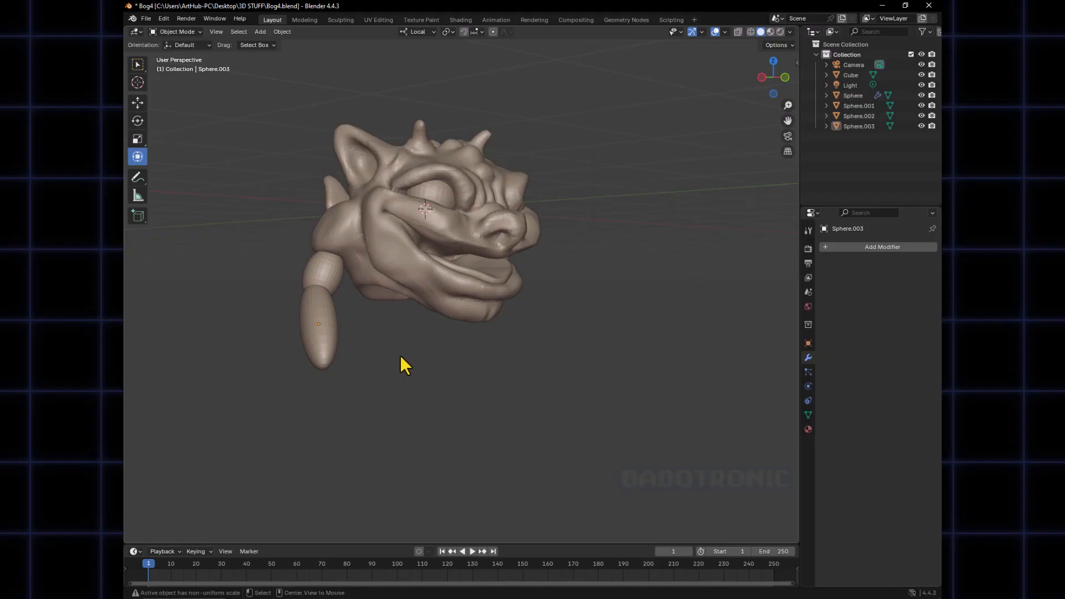
# Widen the lower limb ellipsoid along its local Y axis in side view
pyautogui.moveTo(399, 361); pyautogui.dragTo(454, 361, button='middle')
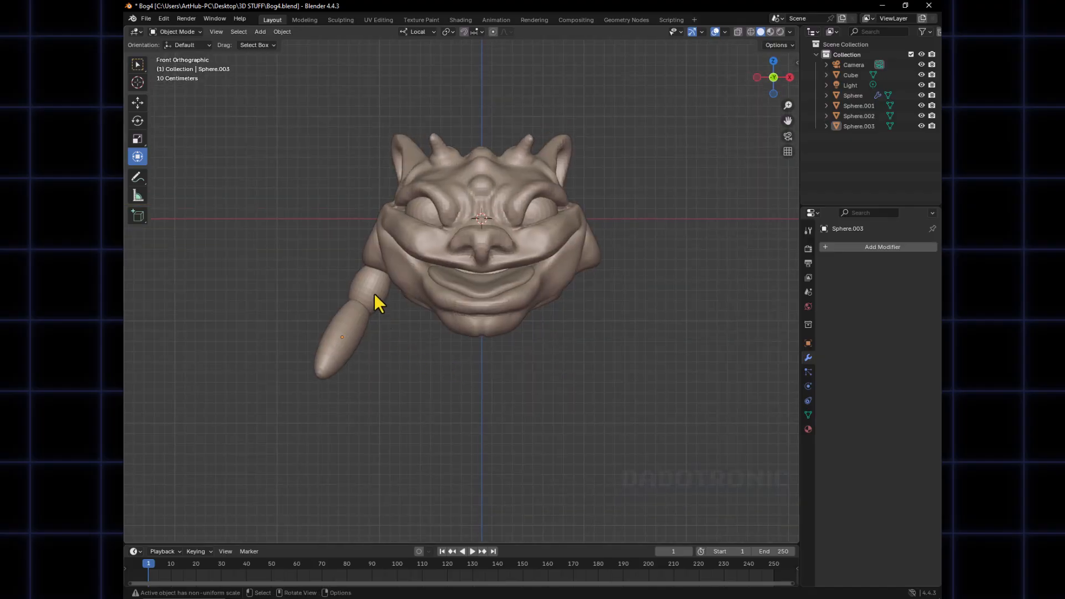
pyautogui.click(374, 293)
pyautogui.click(450, 383)
pyautogui.click(341, 344)
pyautogui.moveTo(341, 344); pyautogui.dragTo(406, 353, button='middle')
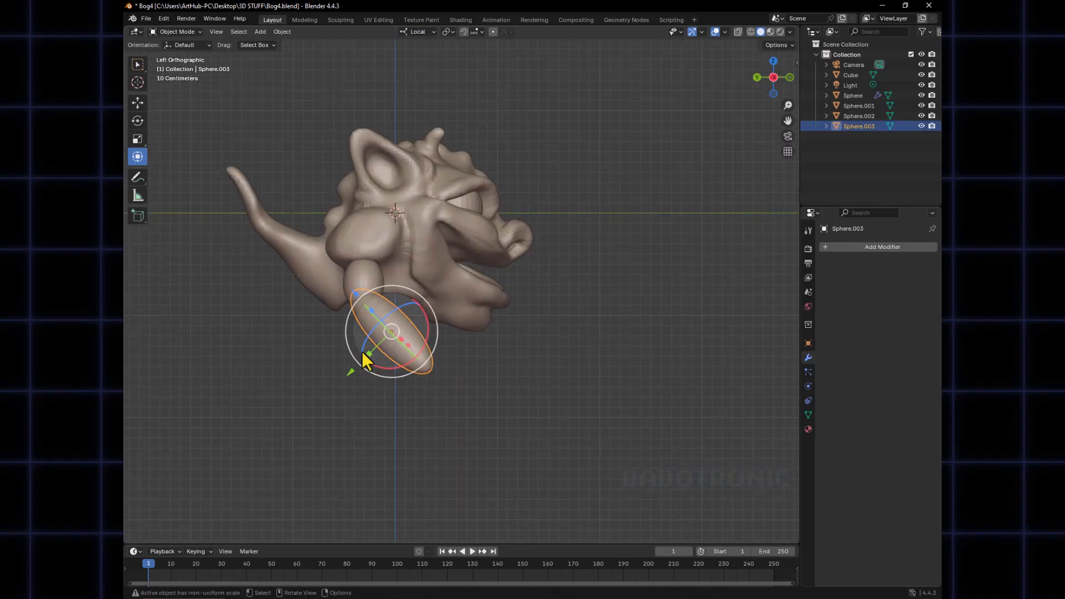
pyautogui.moveTo(368, 354); pyautogui.dragTo(353, 366)
pyautogui.press('ctrl+KP_3')
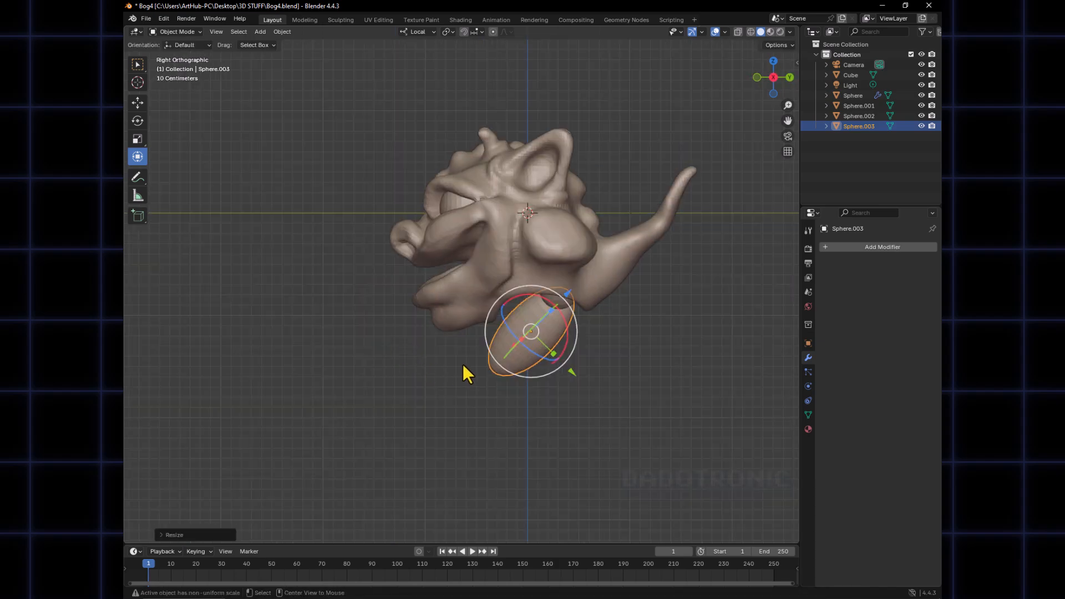
pyautogui.press('ctrl+KP_3')
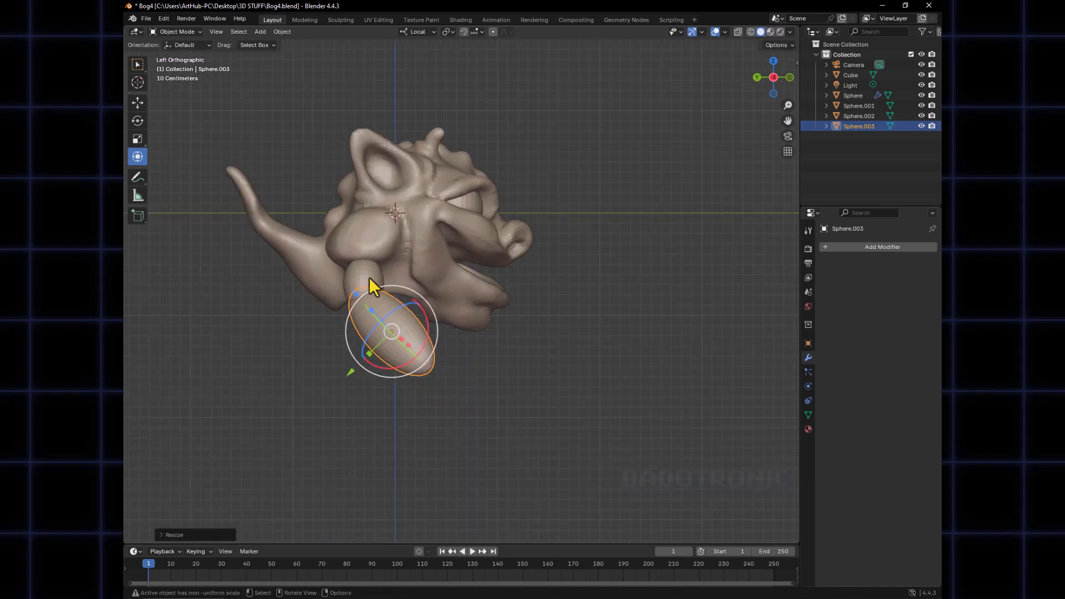
# Scale the upper limb ellipsoid up slightly along its local Y axis in left side view
pyautogui.click(368, 278)
pyautogui.press('s')
pyautogui.press('y')
pyautogui.press('y')
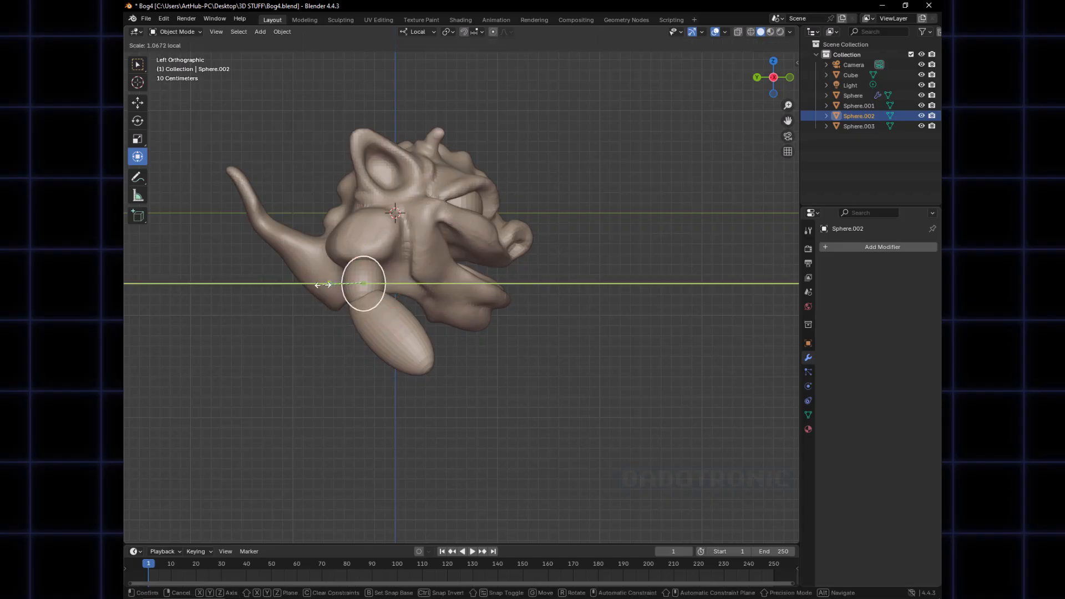
pyautogui.click(324, 285)
# Thicken the lower limb ellipsoid along its local X axis
pyautogui.moveTo(486, 366); pyautogui.dragTo(334, 340, button='middle')
pyautogui.click(334, 340)
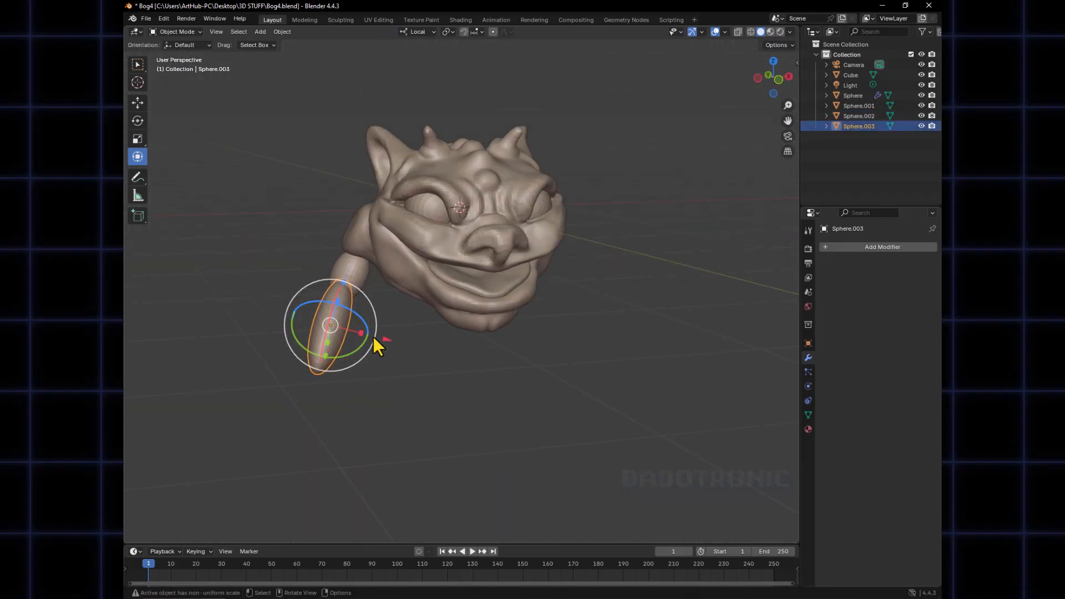
pyautogui.press('s')
pyautogui.press('x')
pyautogui.press('x')
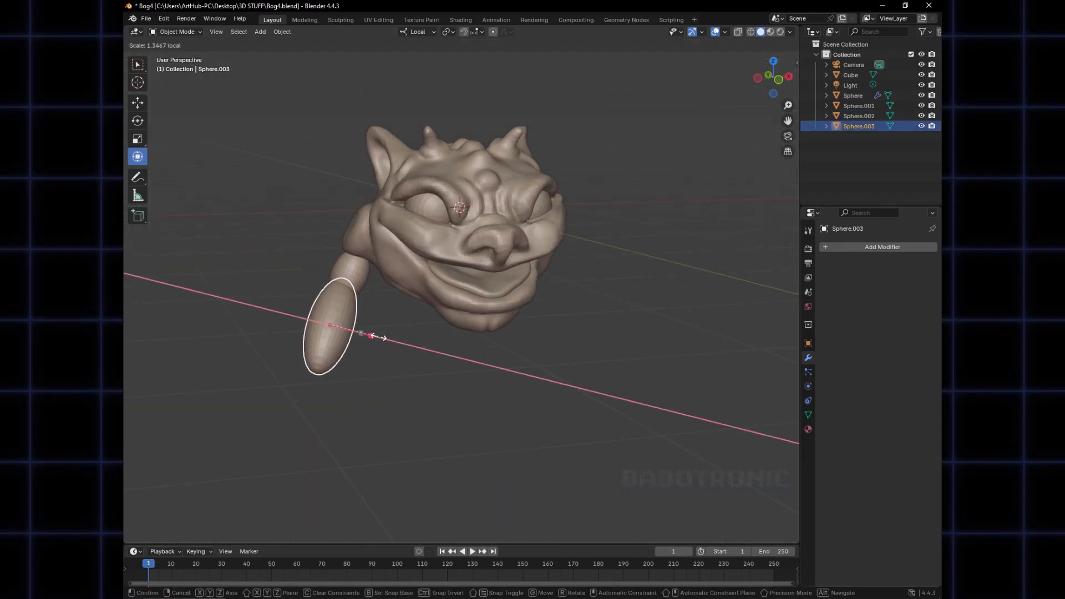
pyautogui.click(383, 361)
pyautogui.click(397, 391)
pyautogui.moveTo(397, 391); pyautogui.dragTo(513, 373, button='middle')
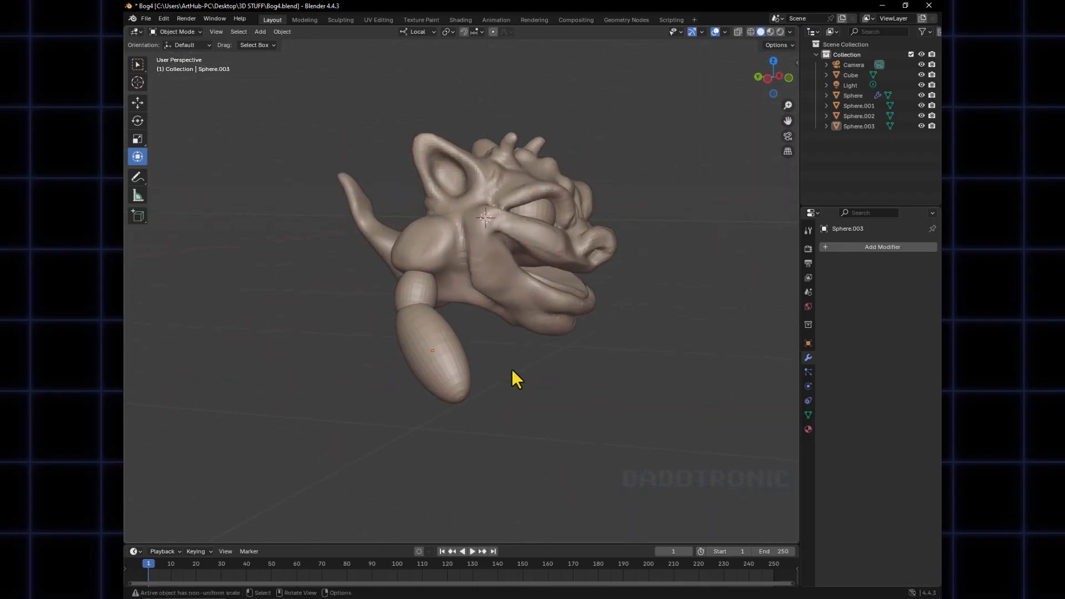
# Examine how the two limb ellipsoids overlap each other from several angles, in both solid and X-ray display
pyautogui.click(433, 342)
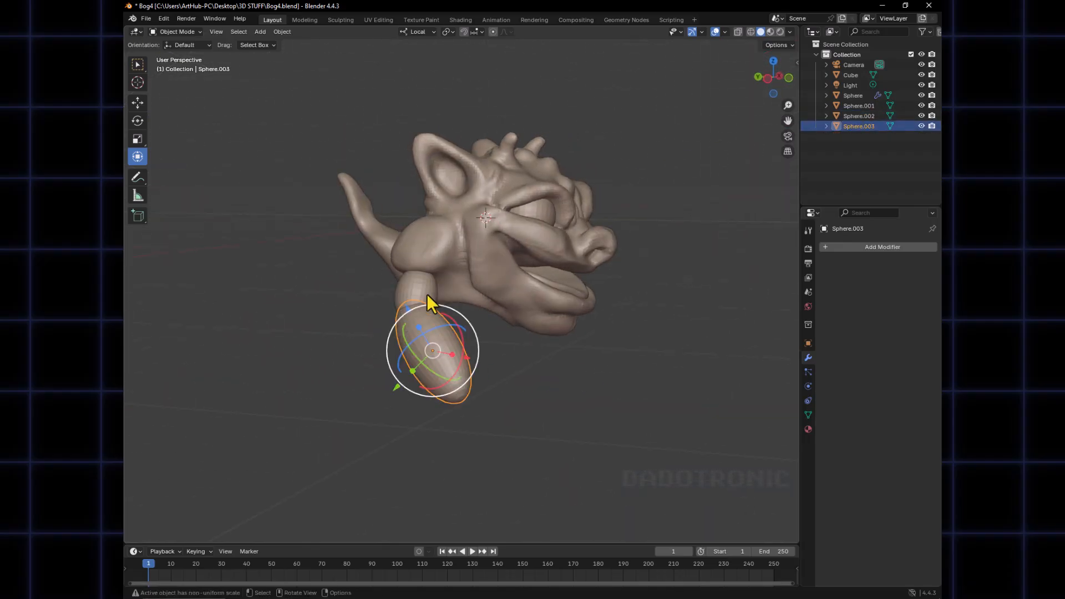
pyautogui.click(427, 294)
pyautogui.click(448, 360)
pyautogui.click(419, 284)
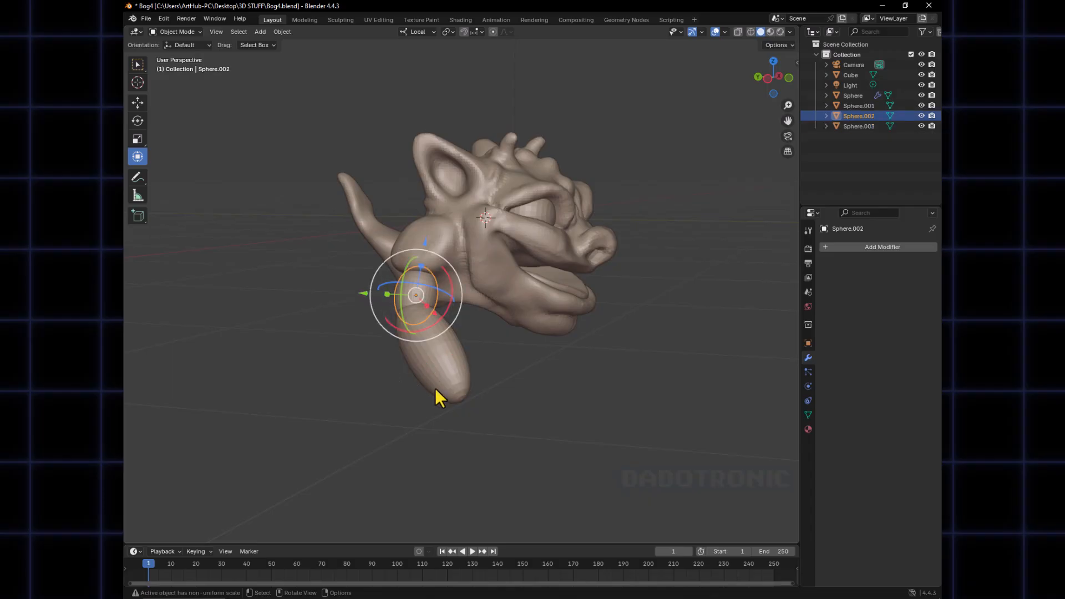
pyautogui.moveTo(444, 371)
pyautogui.mouseDown(button='middle')
pyautogui.moveTo(431, 368)
pyautogui.moveTo(436, 378)
pyautogui.mouseUp(button='middle')
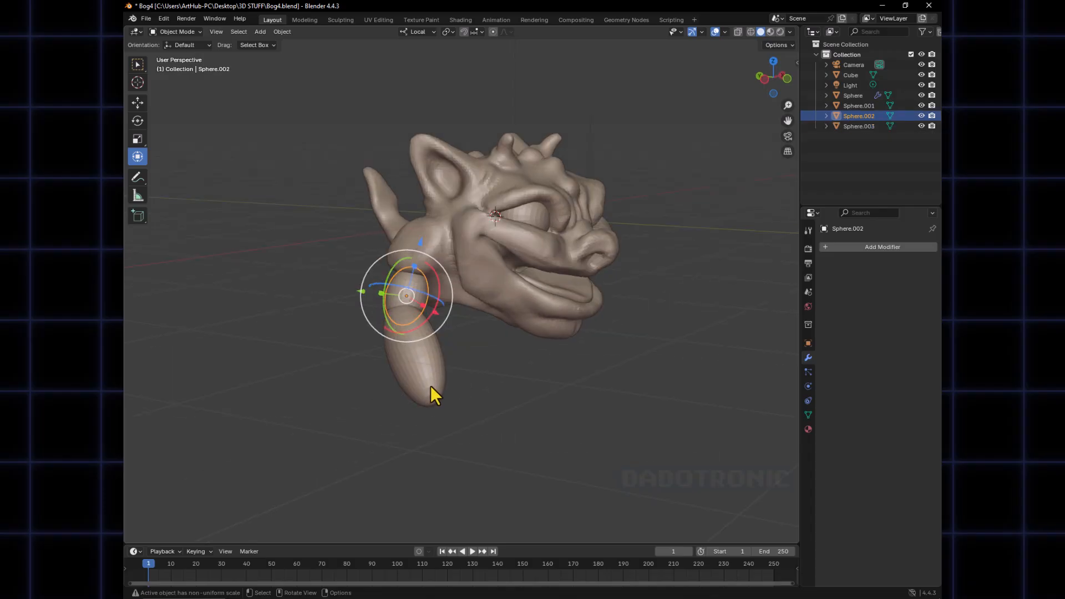
pyautogui.keyDown('shift'); pyautogui.click(421, 363); pyautogui.keyUp('shift')
pyautogui.moveTo(421, 363); pyautogui.dragTo(498, 325, button='middle')
pyautogui.click(482, 386)
pyautogui.scroll(2, 494, 328)
pyautogui.hotkey('alt', 'z')
pyautogui.moveTo(451, 356); pyautogui.dragTo(481, 397, button='middle')
pyautogui.scroll(2, 422, 352)
pyautogui.scroll(-2, 396, 348)
pyautogui.hotkey('alt', 'z')
pyautogui.click(479, 389)
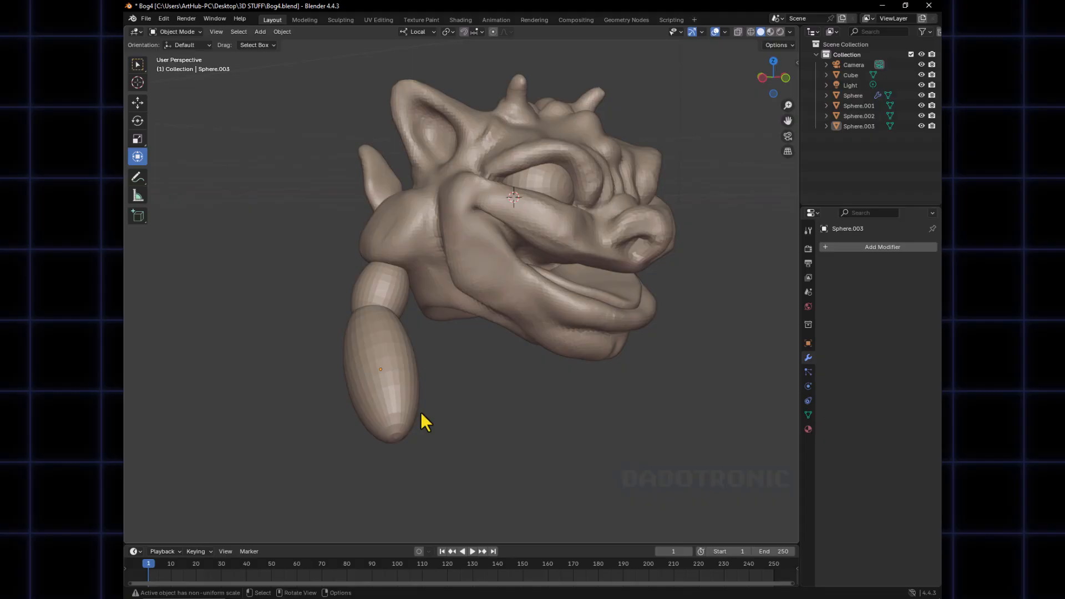
# Join the upper and lower limb ellipsoids into one arm object and apply All Transforms to it
pyautogui.click(388, 287)
pyautogui.keyDown('shift'); pyautogui.click(400, 387); pyautogui.keyUp('shift')
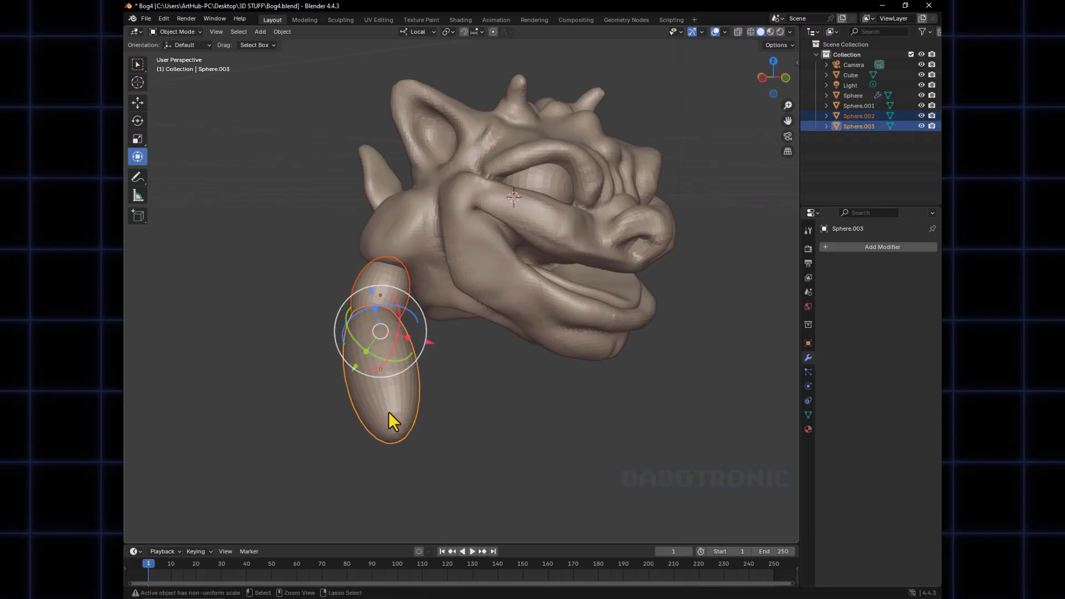
pyautogui.hotkey('ctrl', 'j')
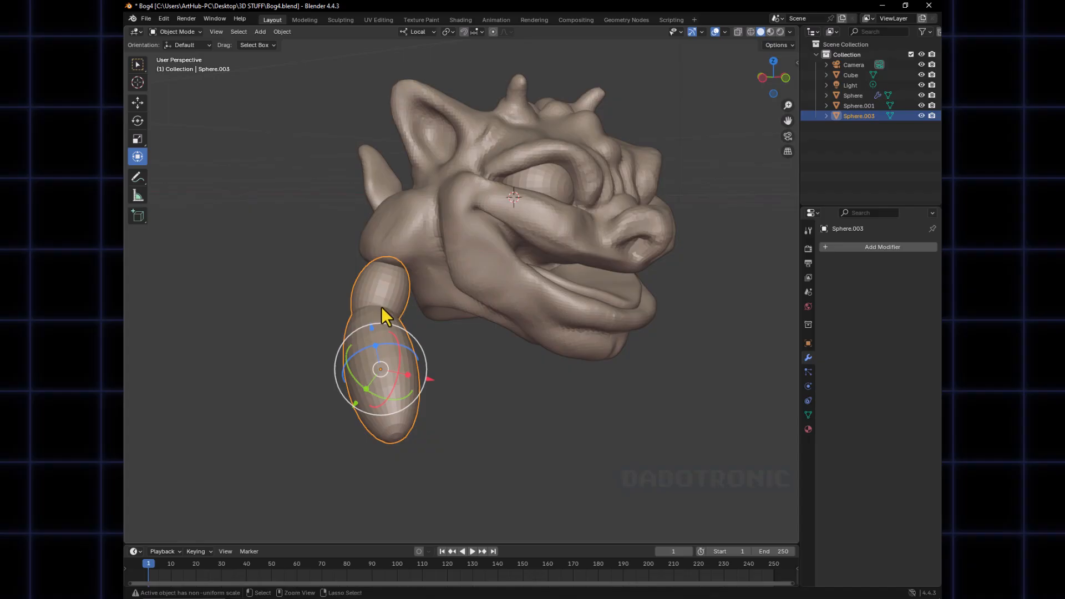
pyautogui.hotkey('ctrl', 'a')
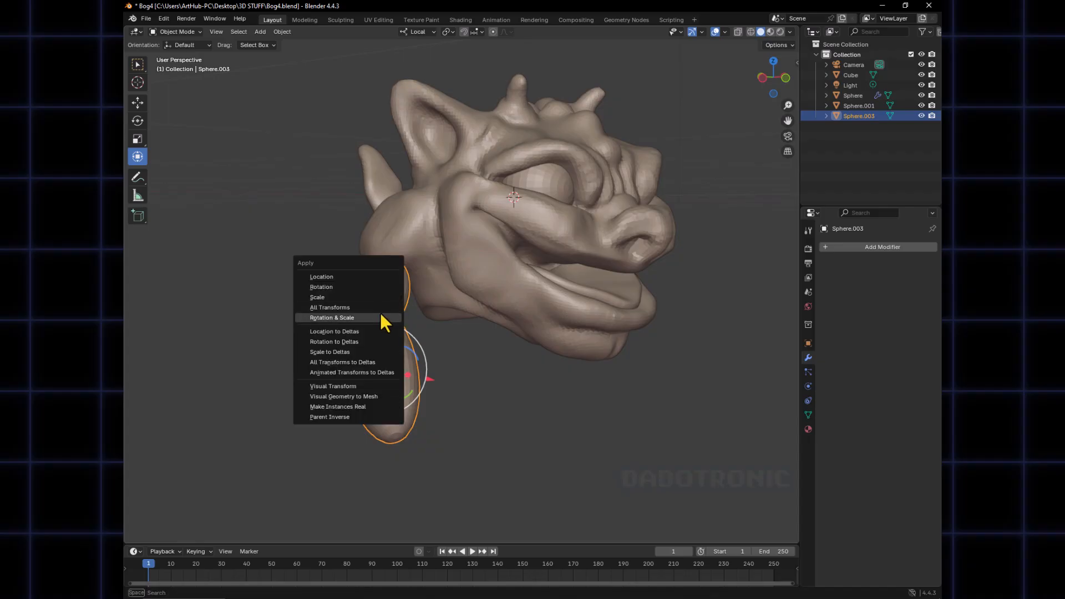
pyautogui.click(344, 308)
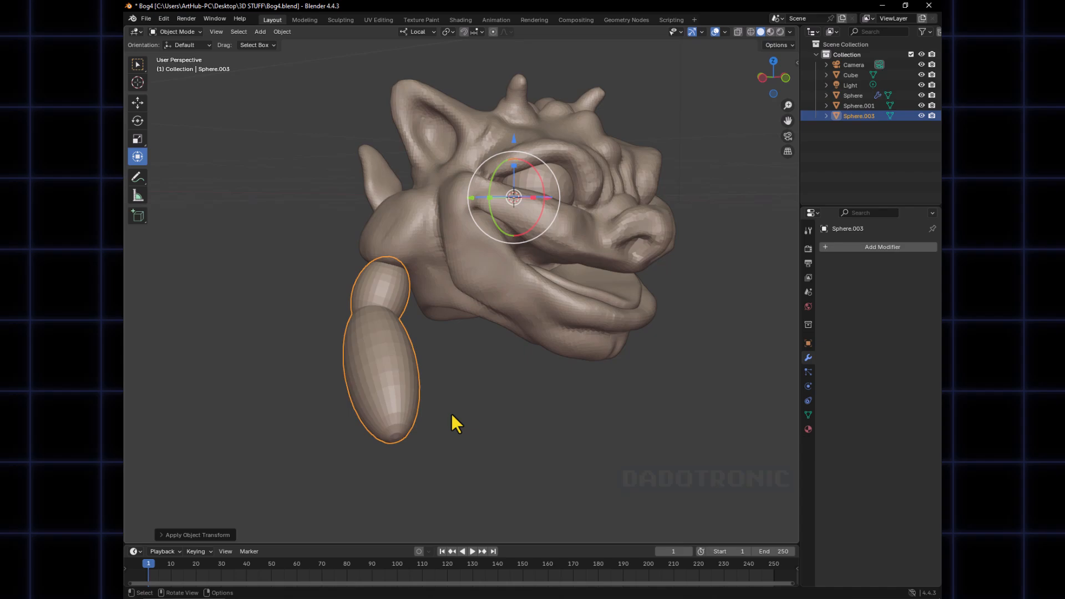
# Try rotating the joined arm about its origin at the head's centre in front view, undoing each rotation
pyautogui.keyDown('alt'); pyautogui.moveTo(451, 414); pyautogui.dragTo(538, 323, button='middle'); pyautogui.keyUp('alt')
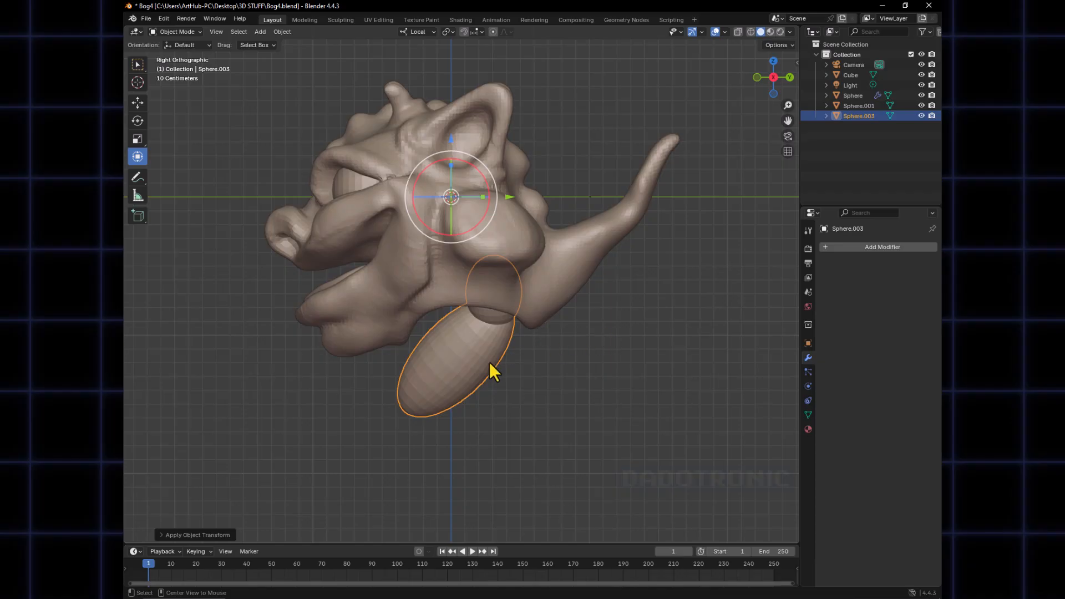
pyautogui.keyDown('alt'); pyautogui.moveTo(453, 361); pyautogui.dragTo(468, 345, button='middle'); pyautogui.keyUp('alt')
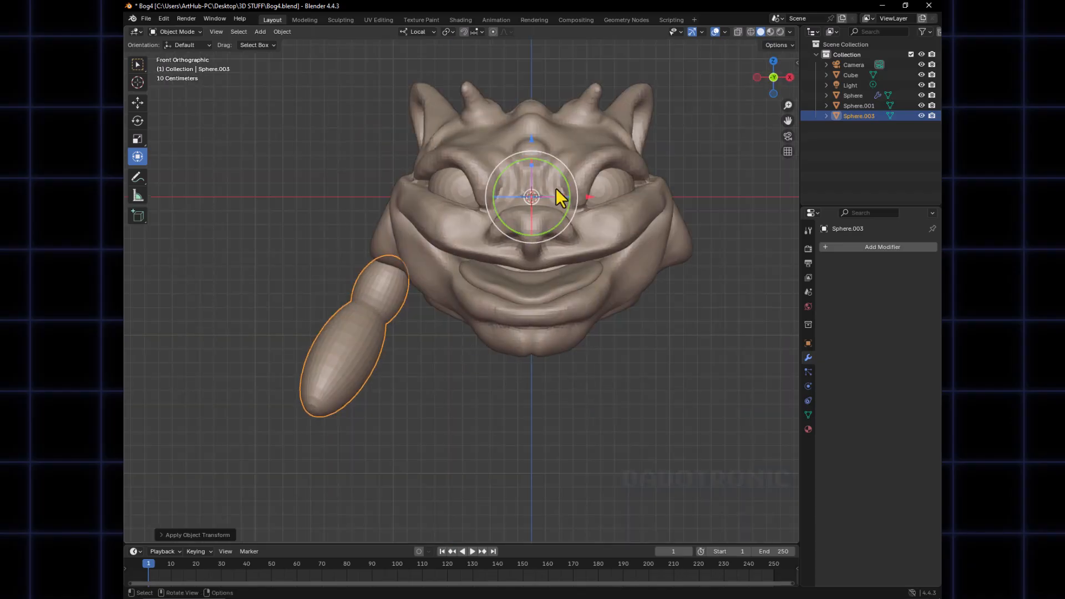
pyautogui.moveTo(561, 173)
pyautogui.mouseDown()
pyautogui.moveTo(569, 208)
pyautogui.moveTo(567, 183)
pyautogui.mouseUp()
pyautogui.hotkey('ctrl', 'z')
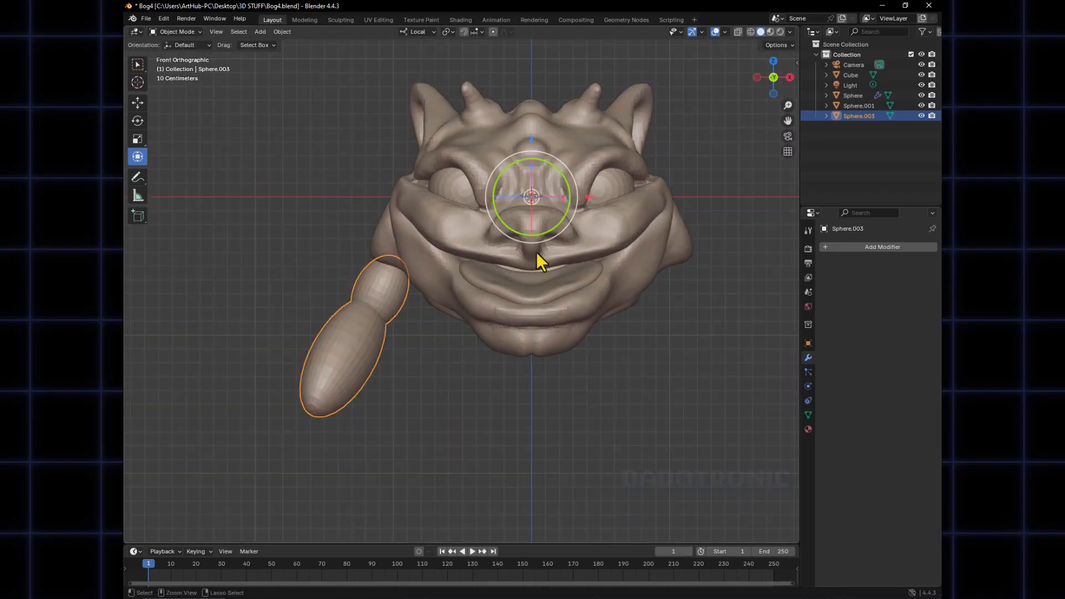
pyautogui.moveTo(552, 224); pyautogui.dragTo(551, 228)
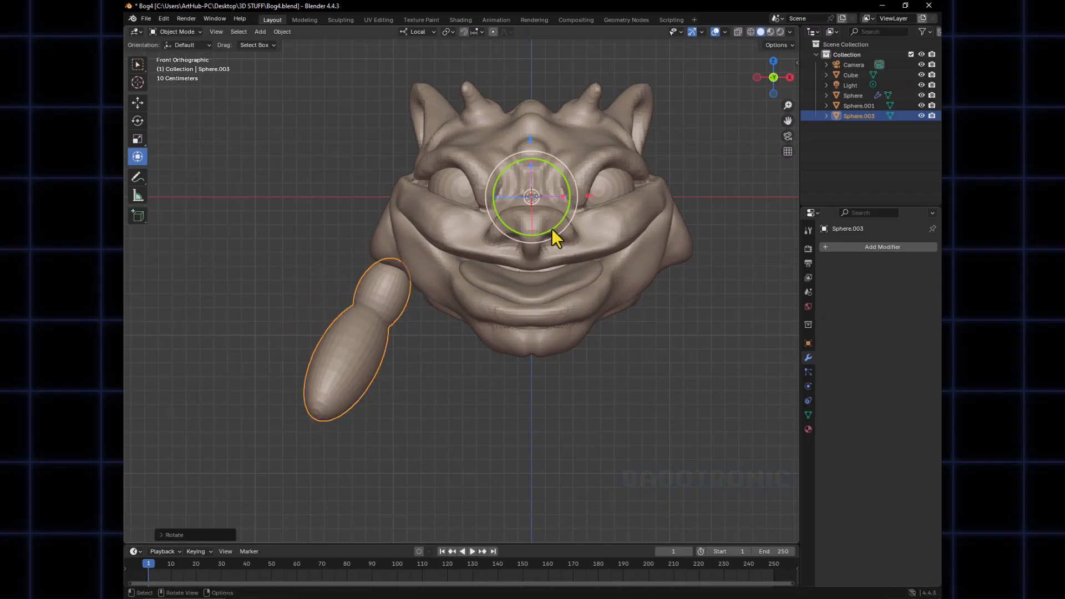
pyautogui.hotkey('ctrl', 'z')
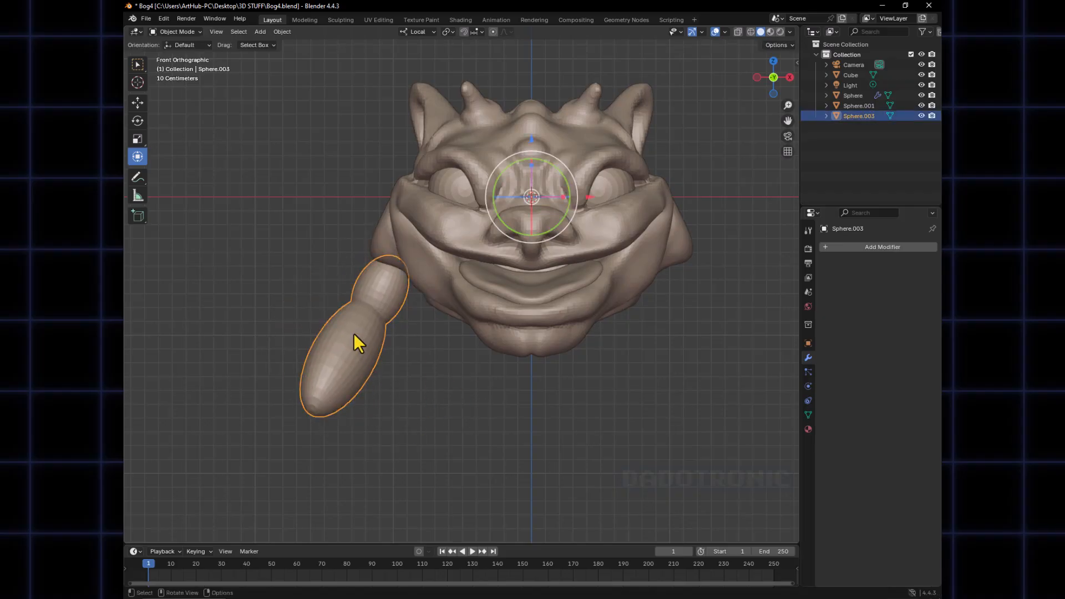
# Try a Mirror modifier on the X axis for the arm without a mirror object, and remove it
pyautogui.click(874, 245)
pyautogui.write('mirr')
pyautogui.press('Return')
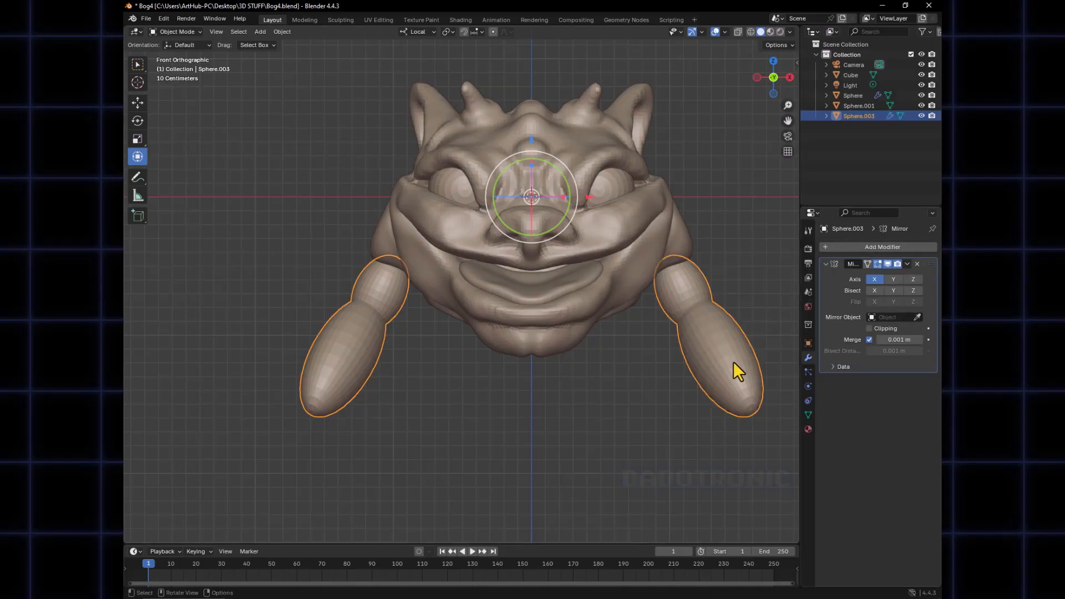
pyautogui.click(917, 264)
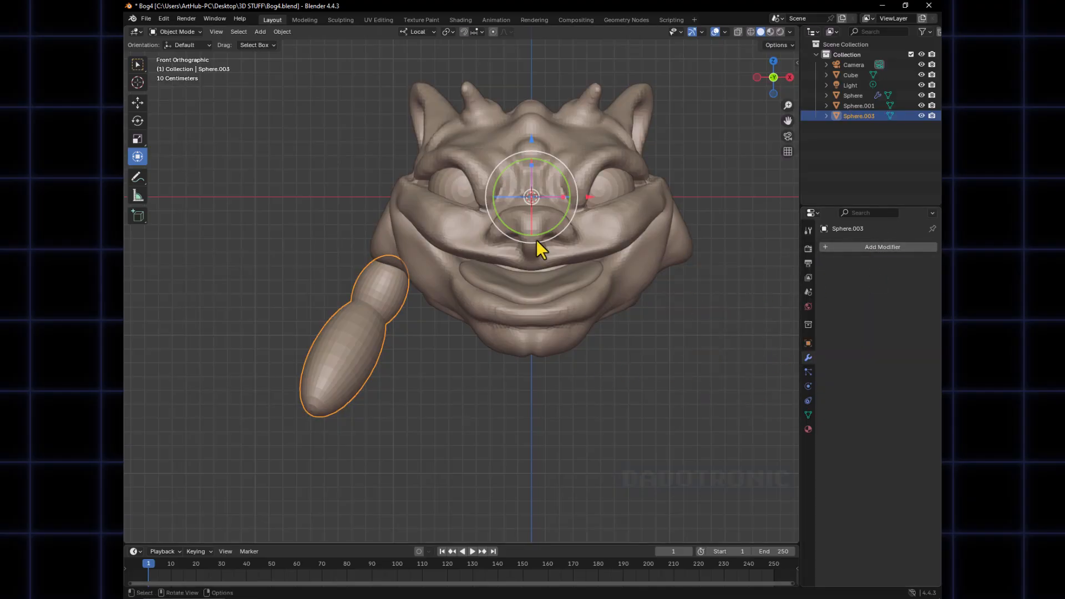
# Move only the arm's origin to between the arm and the chin, and try rotating the arm about it
pyautogui.click(789, 47)
pyautogui.click(789, 74)
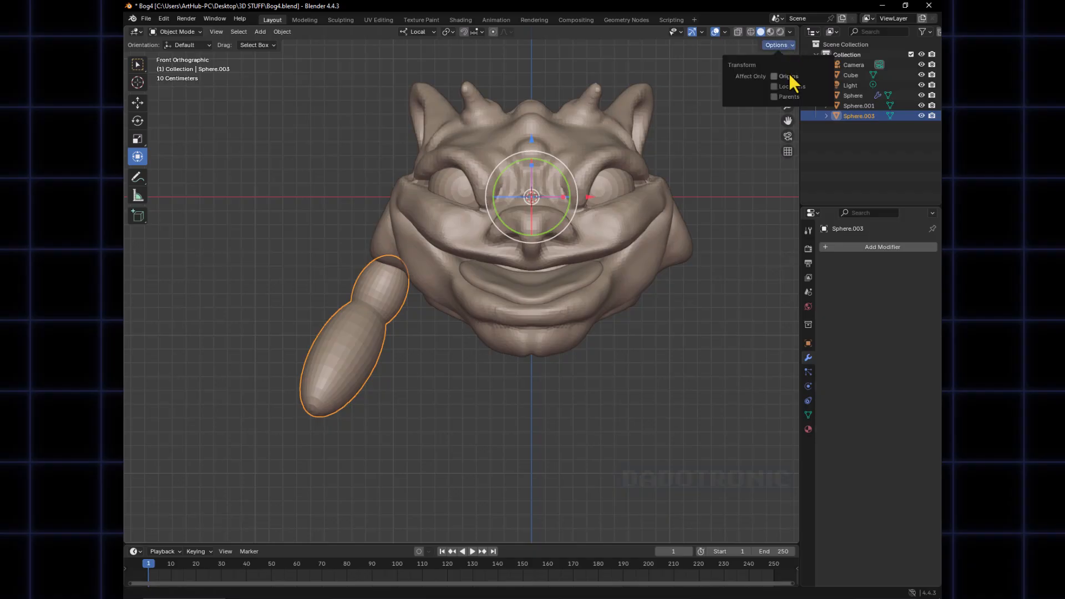
pyautogui.press('g')
pyautogui.click(534, 328)
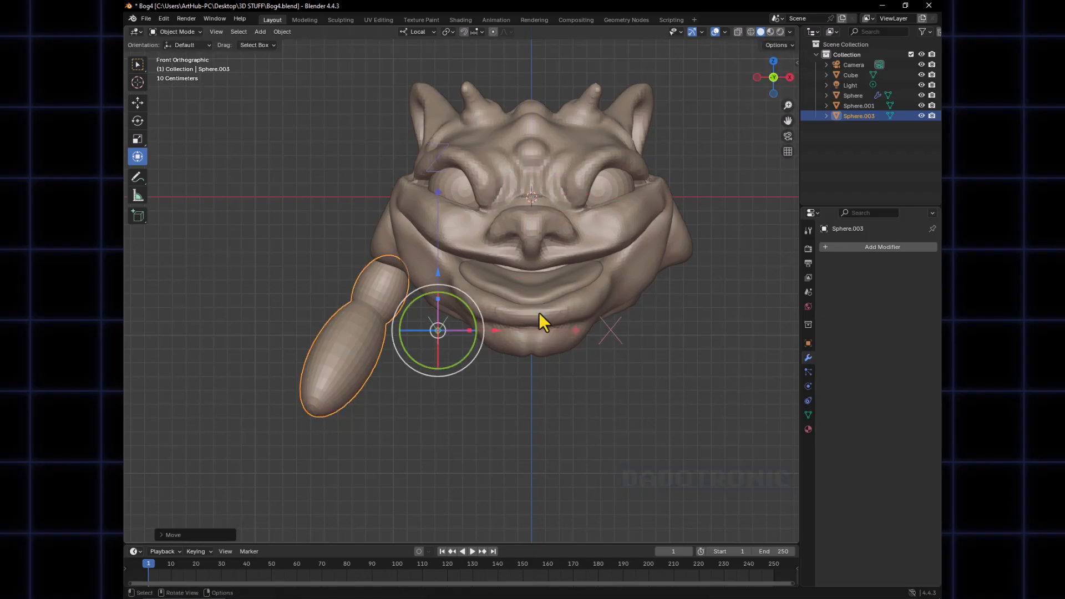
pyautogui.click(789, 44)
pyautogui.click(785, 76)
pyautogui.press('r')
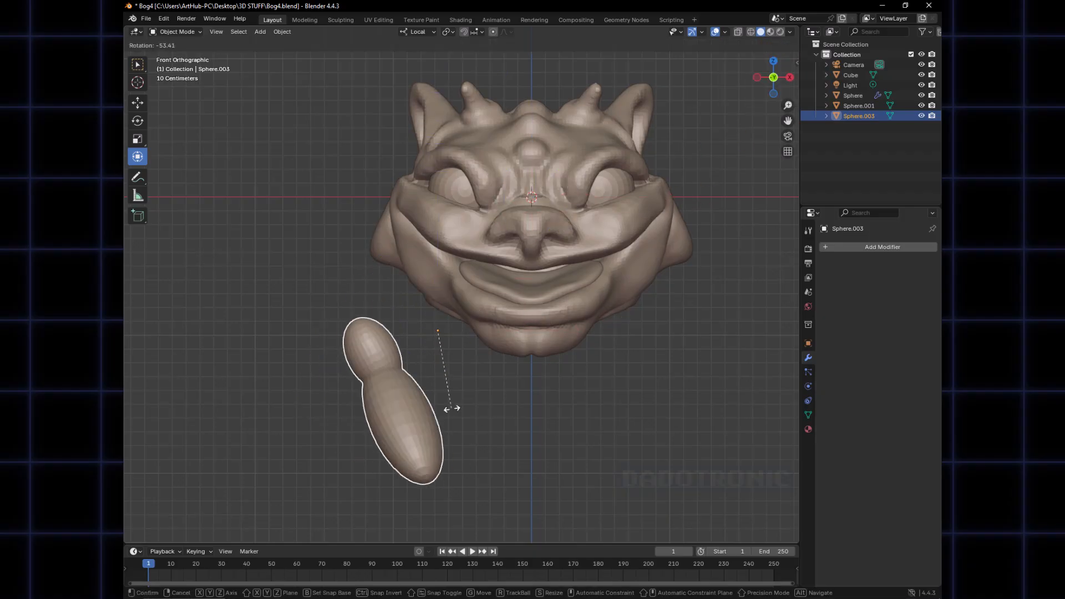
pyautogui.press('Escape')
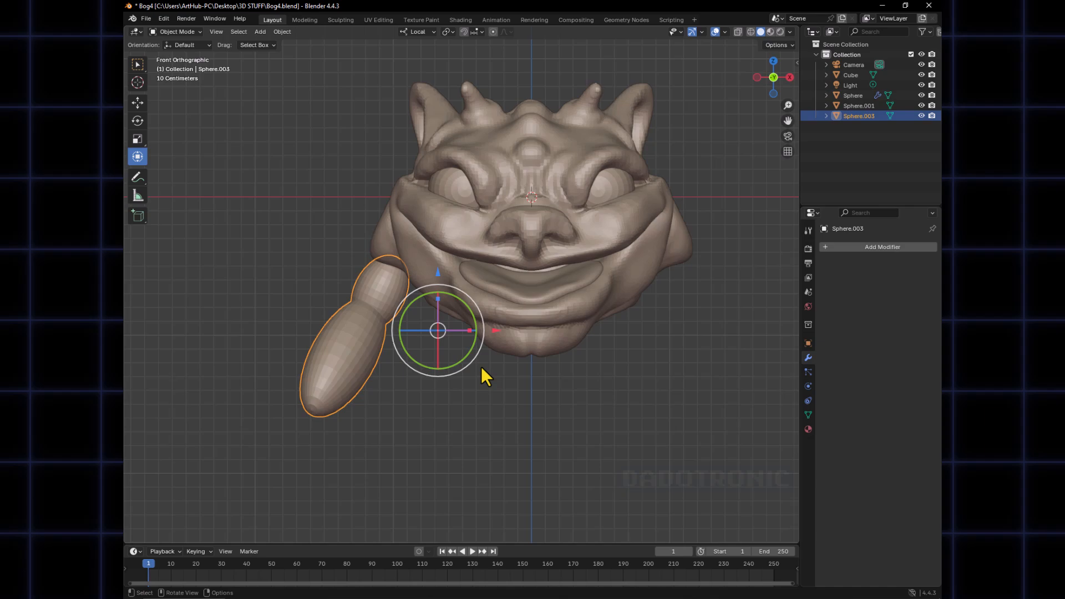
# Try mirroring the arm with a Mirror modifier that uses the head mesh Cube as mirror object, and remove the modifier
pyautogui.click(879, 248)
pyautogui.write('mi')
pyautogui.press('Return')
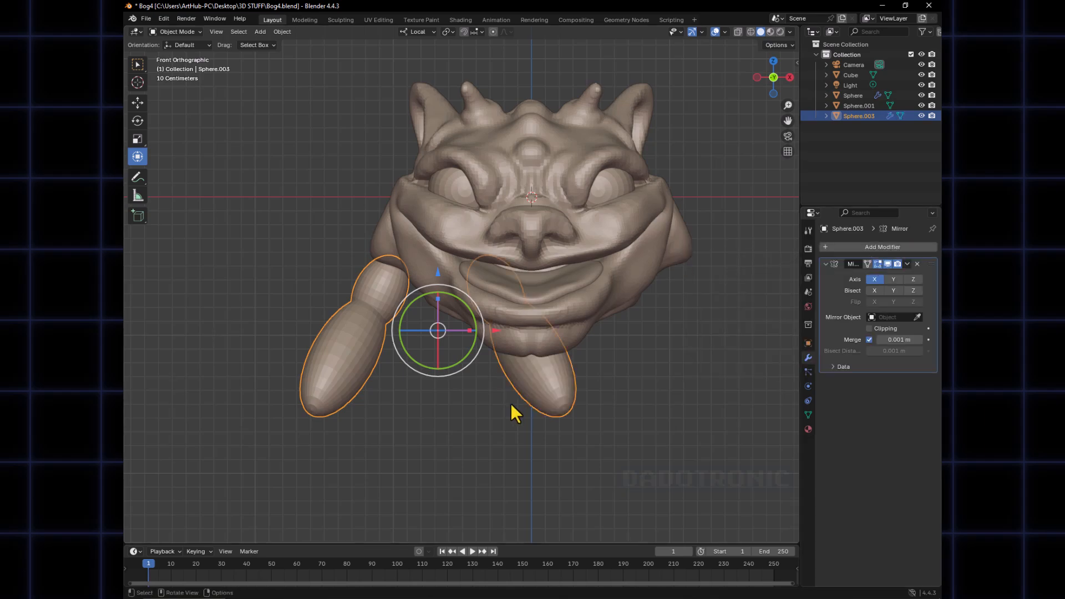
pyautogui.click(917, 317)
pyautogui.click(628, 270)
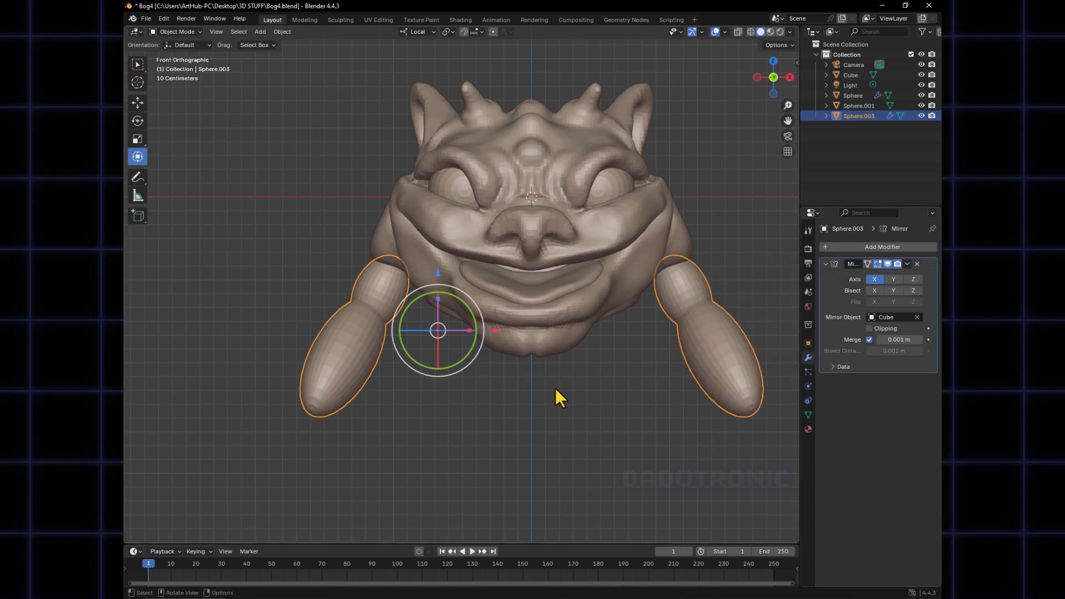
pyautogui.click(916, 264)
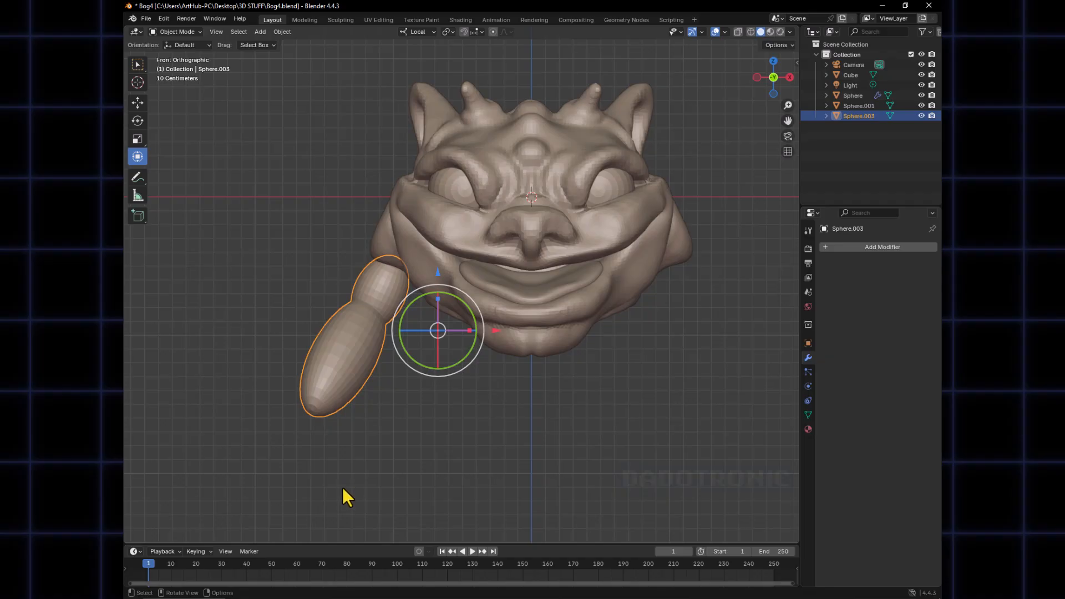
# Restrict transforms to origins and place the arm's origin at the upper segment's shoulder end in front and left side views
pyautogui.click(786, 45)
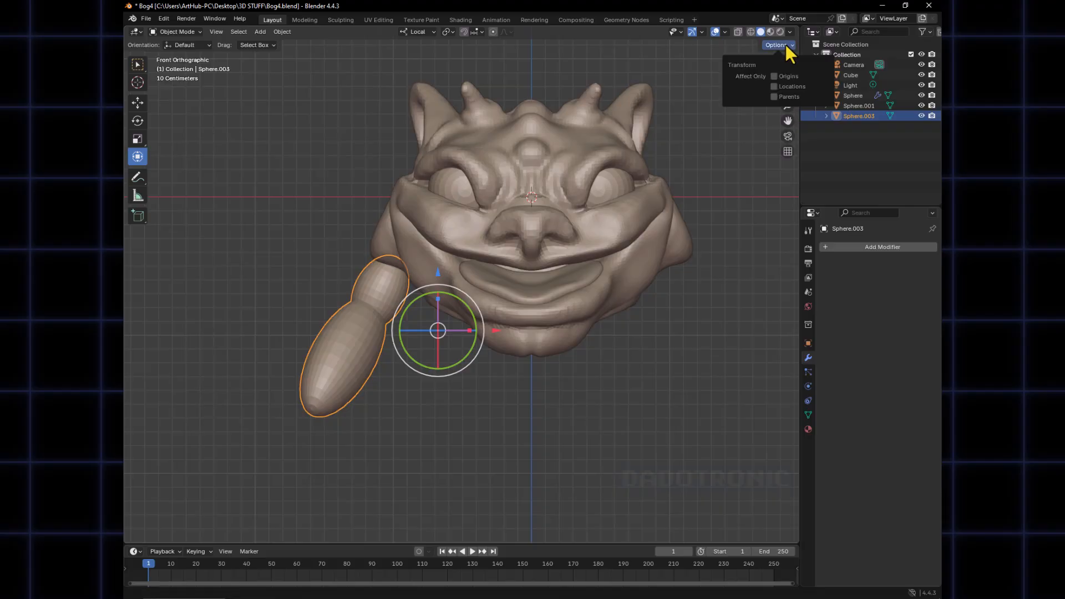
pyautogui.click(774, 76)
pyautogui.moveTo(437, 338); pyautogui.dragTo(395, 268)
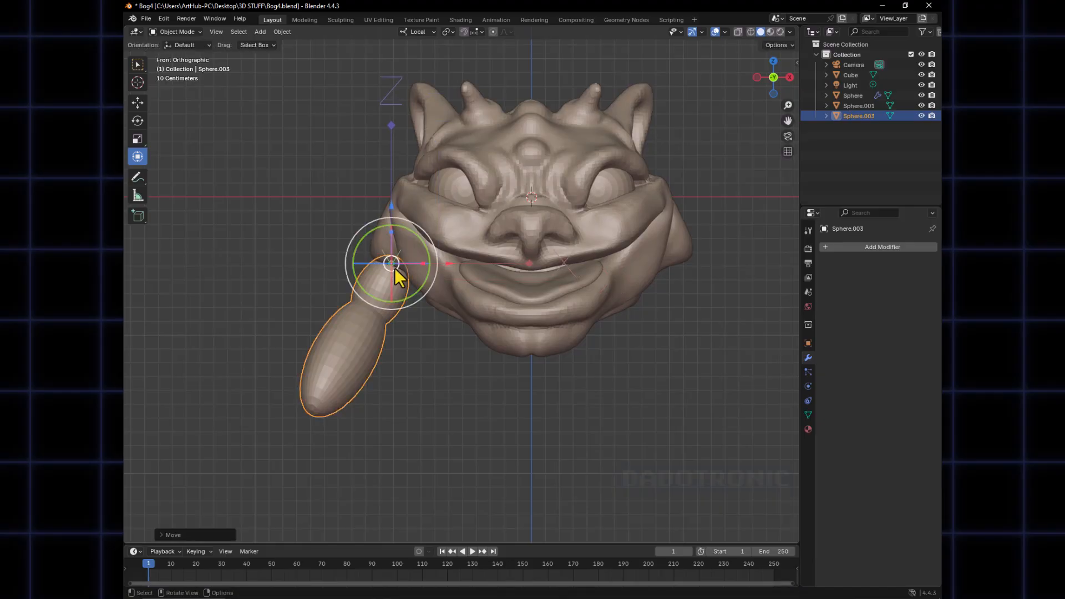
pyautogui.keyDown('alt'); pyautogui.moveTo(394, 267); pyautogui.dragTo(498, 328, button='middle'); pyautogui.keyUp('alt')
pyautogui.press('g')
pyautogui.click(431, 296)
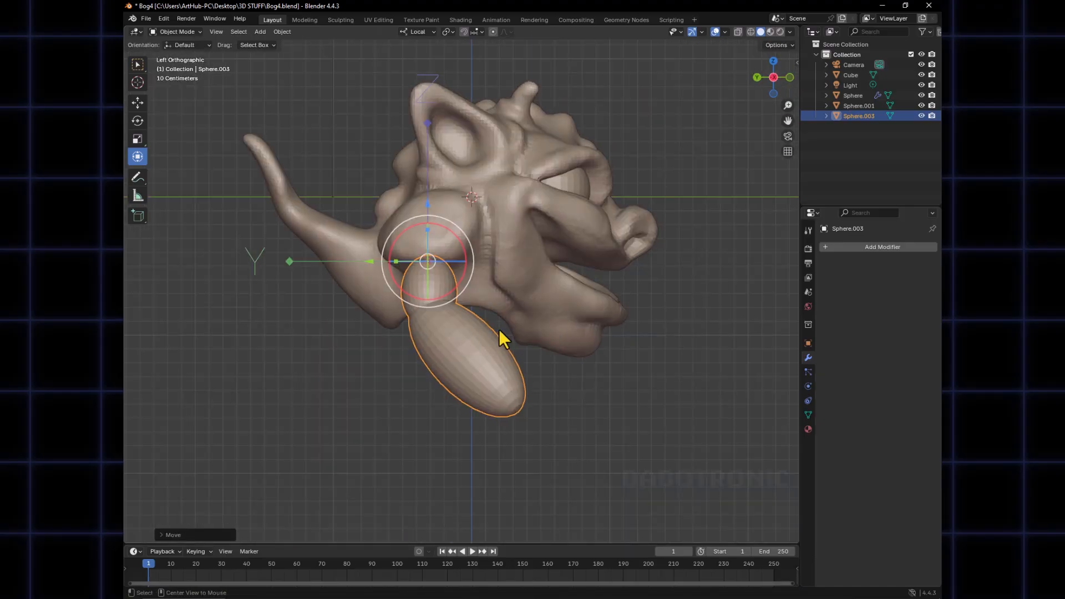
pyautogui.moveTo(663, 190); pyautogui.dragTo(409, 228, button='middle')
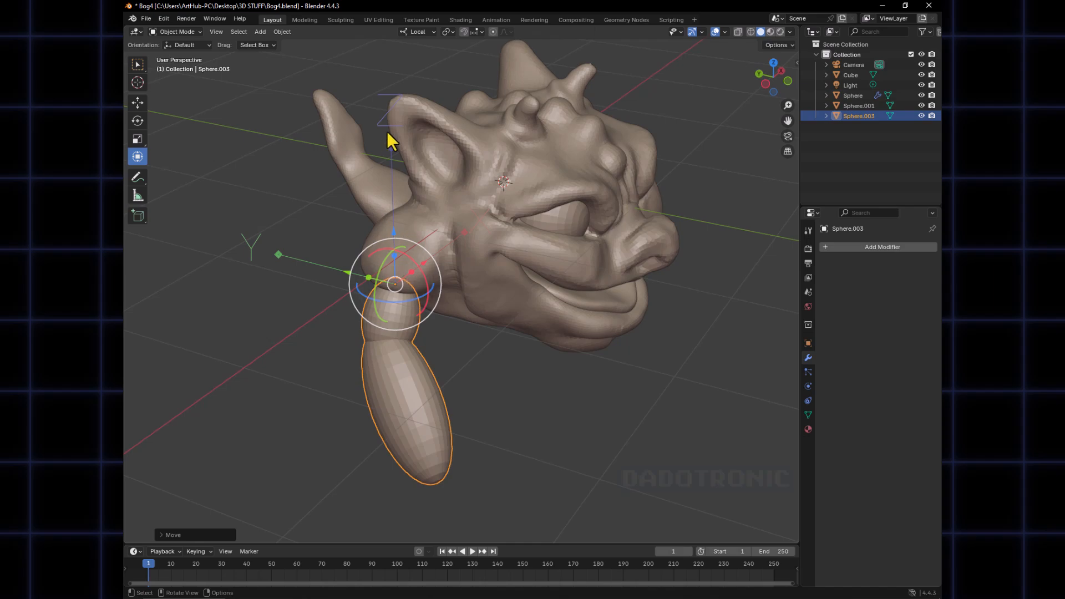
pyautogui.moveTo(477, 255); pyautogui.dragTo(458, 239, button='middle')
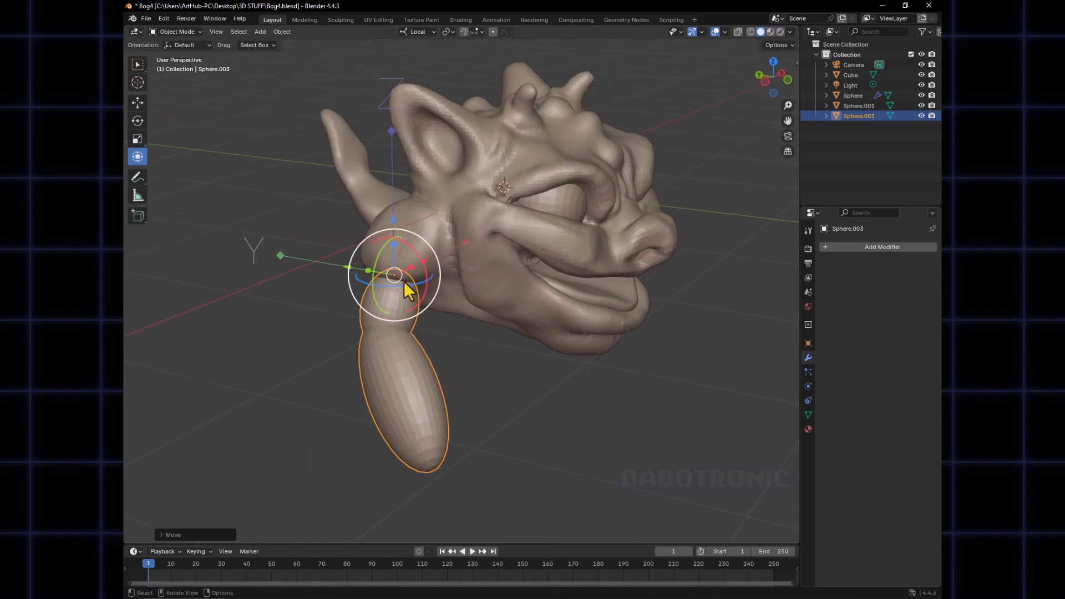
# Turn off the origins-only transform restriction so transforms affect the whole arm again
pyautogui.moveTo(404, 281); pyautogui.dragTo(672, 150, button='middle')
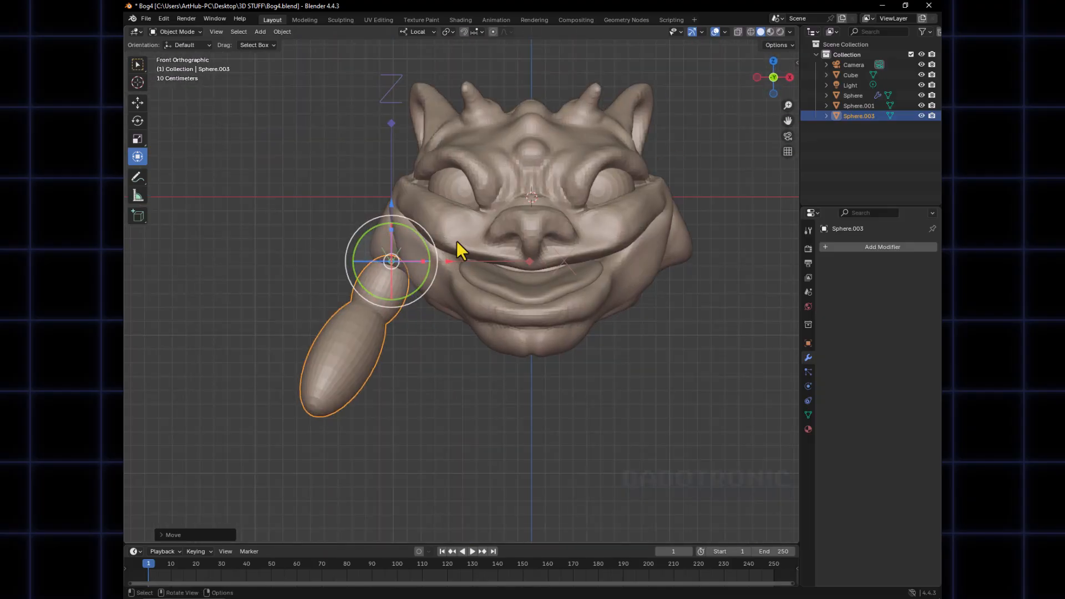
pyautogui.click(782, 45)
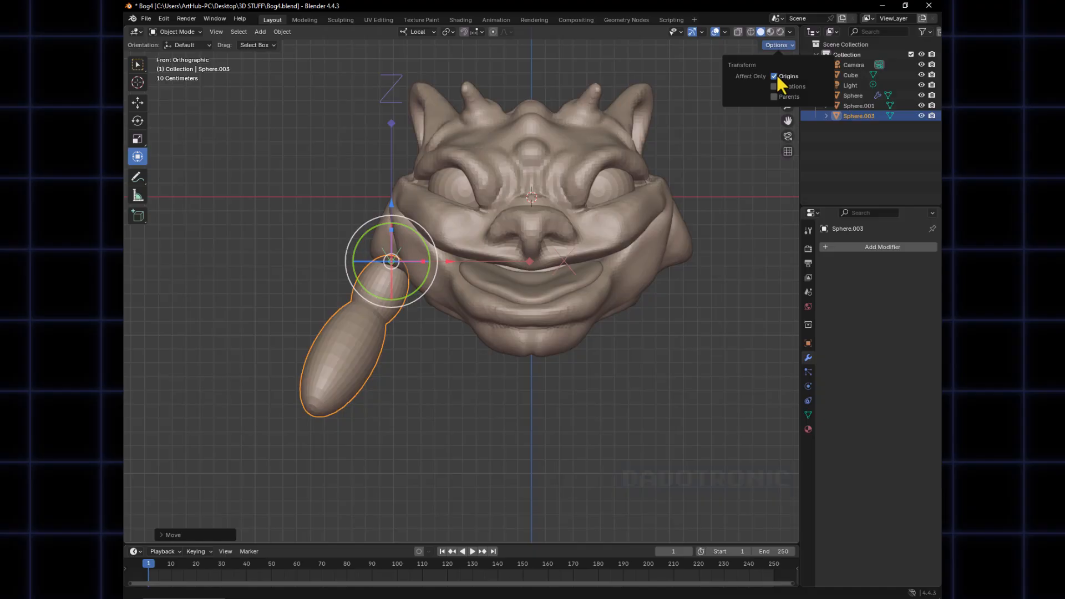
pyautogui.click(777, 76)
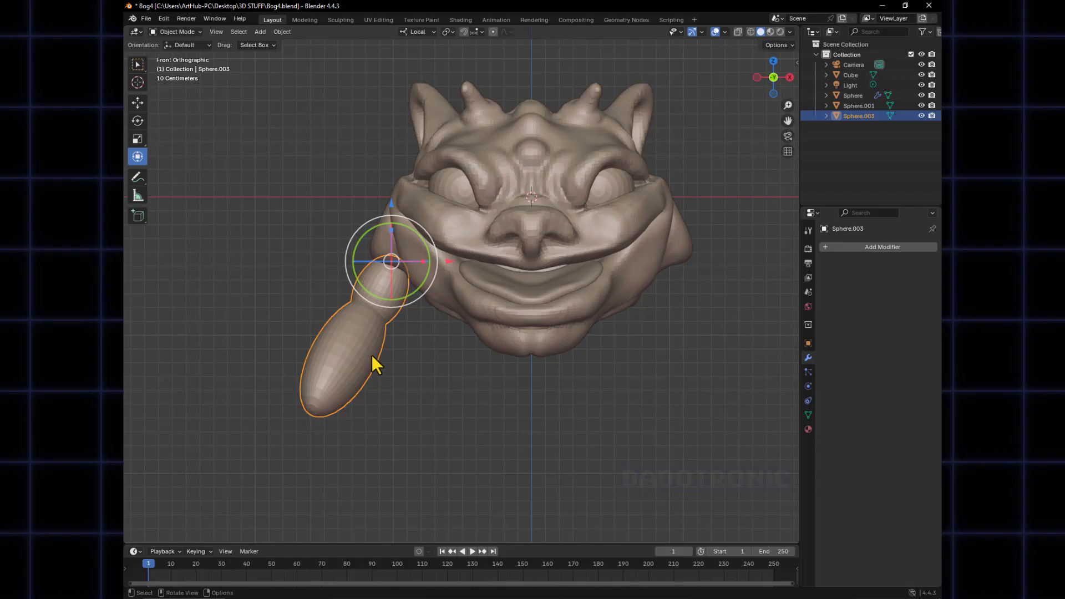
# Set the arm's origin to its center of mass by volume, and try rotating the arm about it
pyautogui.press('F3')
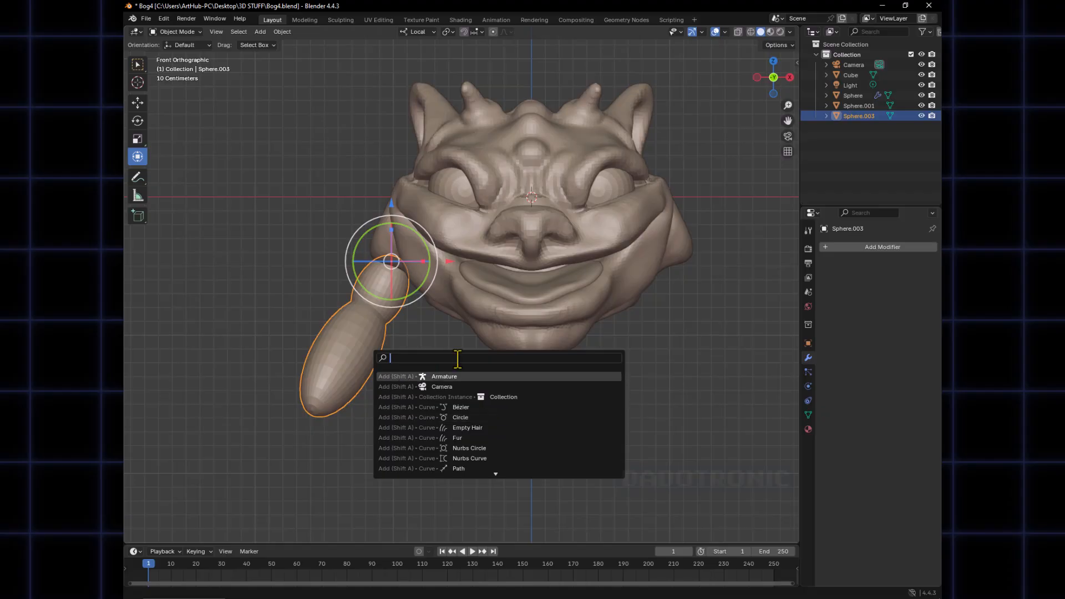
pyautogui.click(436, 334)
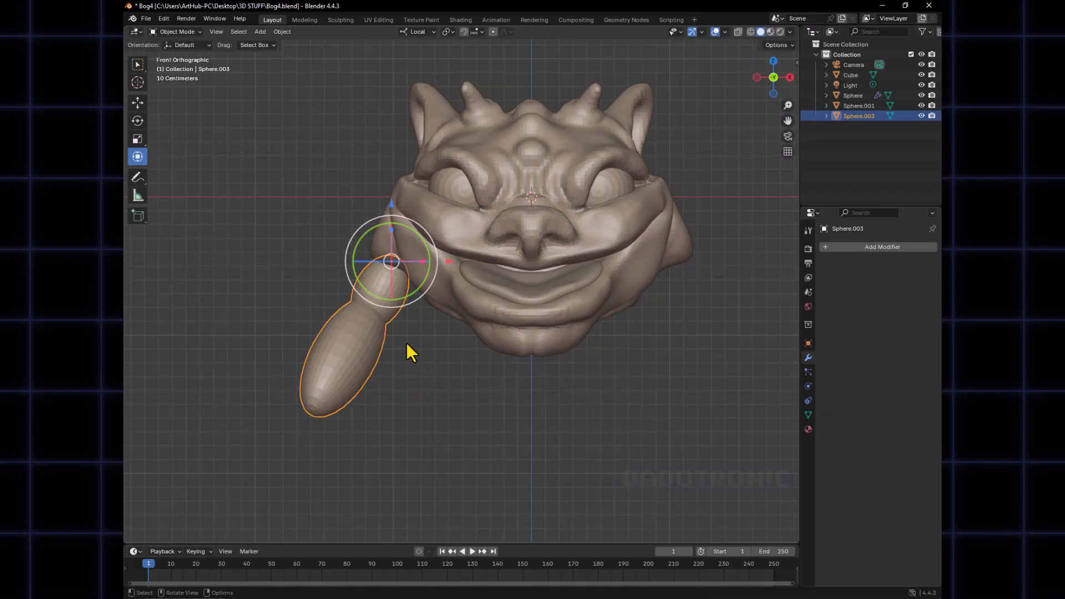
pyautogui.click(408, 344)
pyautogui.click(356, 345)
pyautogui.press('F3')
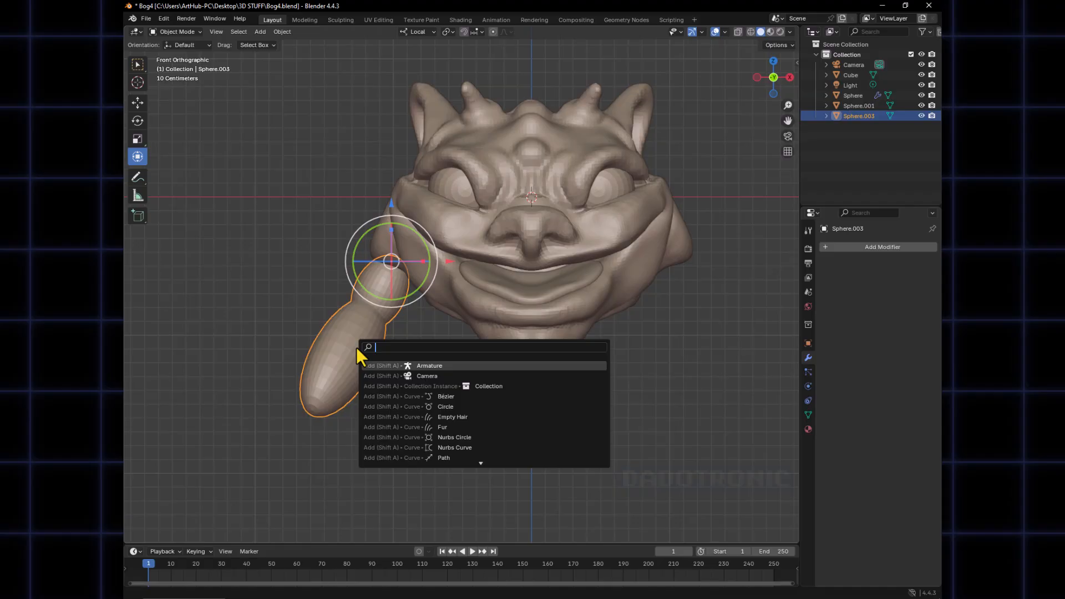
pyautogui.write('center')
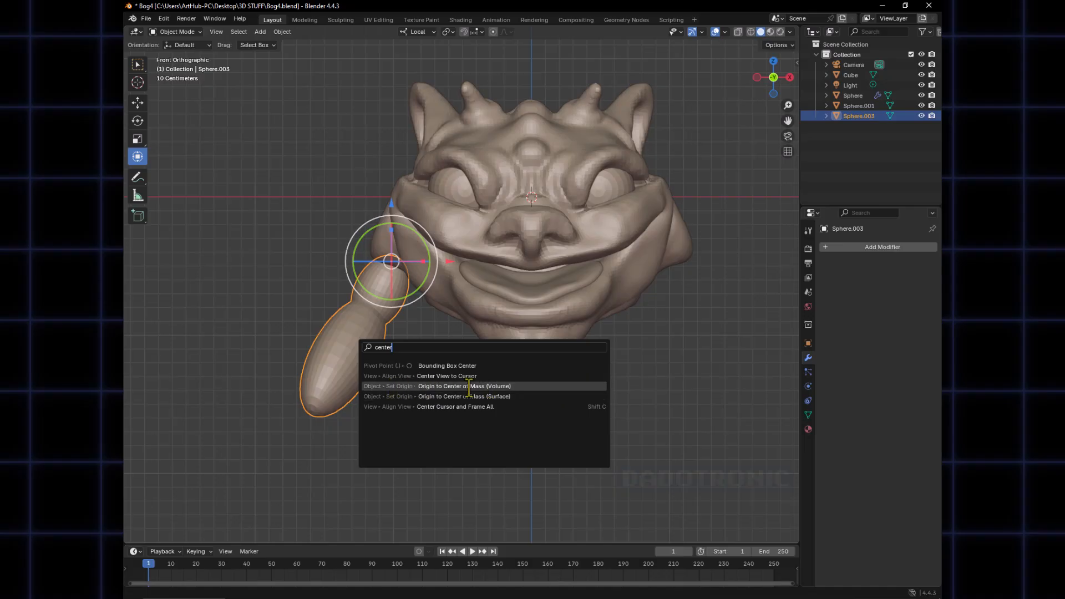
pyautogui.click(469, 386)
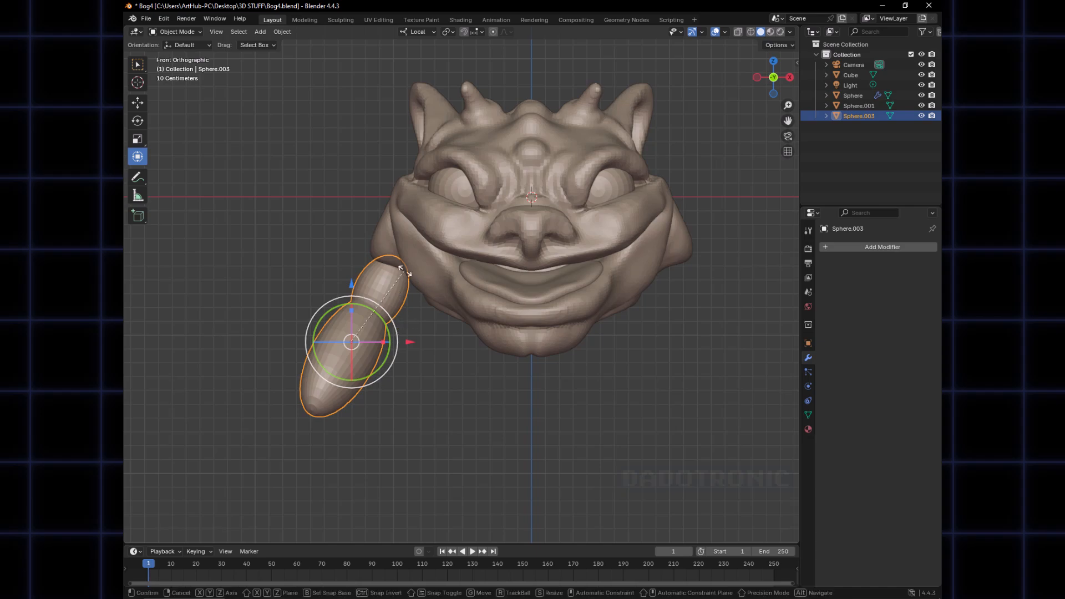
pyautogui.press('r')
pyautogui.press('Escape')
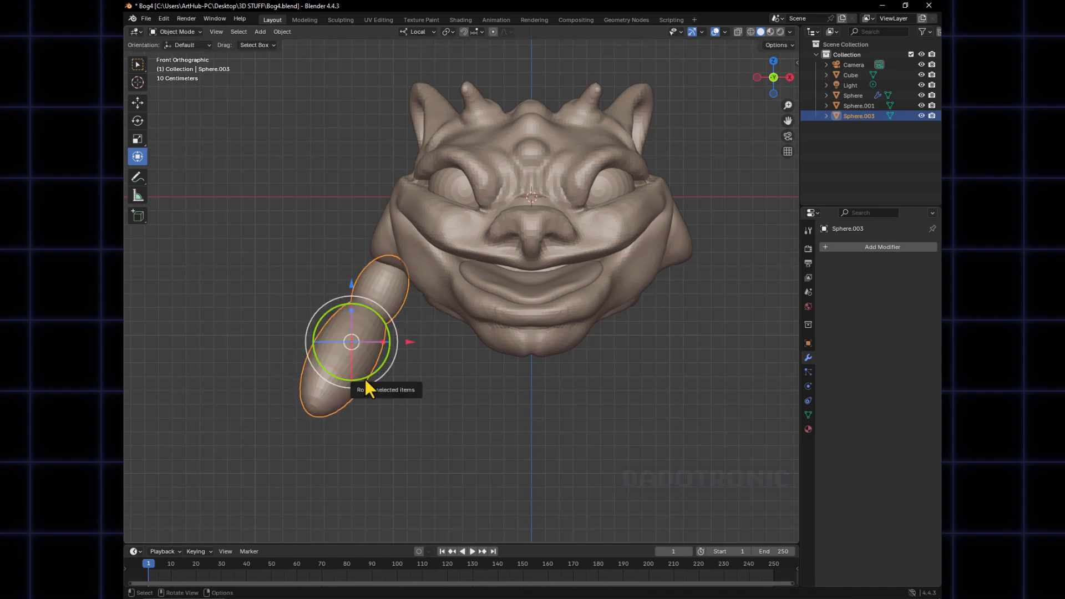
# Mirror the arm on the X axis with a Mirror modifier that uses the head mesh Cube as mirror object
pyautogui.moveTo(365, 378); pyautogui.dragTo(387, 258, button='middle')
pyautogui.keyDown('alt'); pyautogui.moveTo(436, 304); pyautogui.dragTo(415, 402, button='middle'); pyautogui.keyUp('alt')
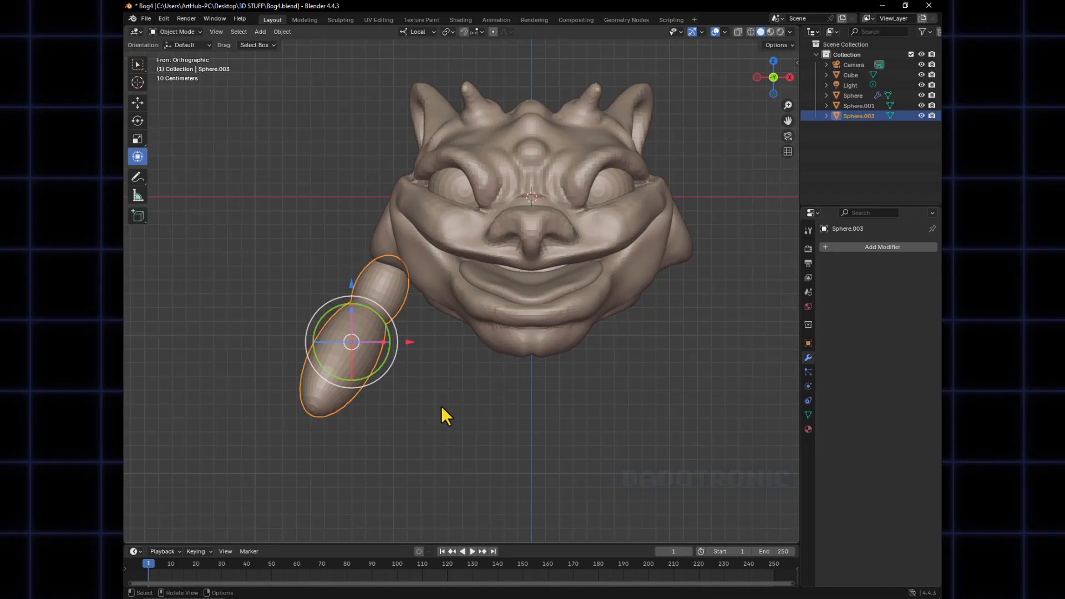
pyautogui.scroll(-3, 505, 418)
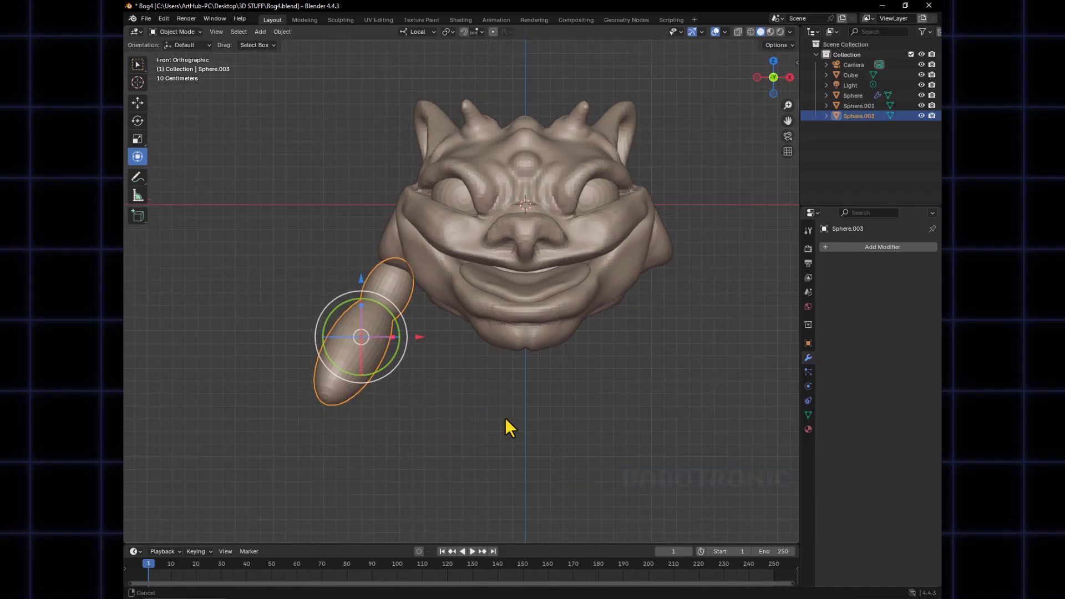
pyautogui.click(471, 398)
pyautogui.click(353, 361)
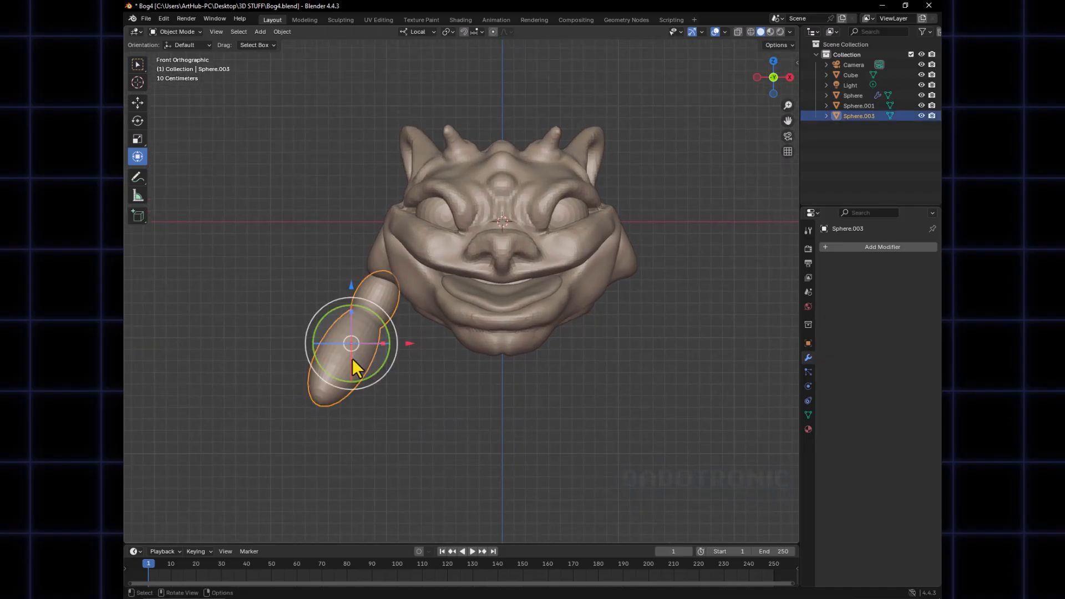
pyautogui.click(885, 246)
pyautogui.write('mir')
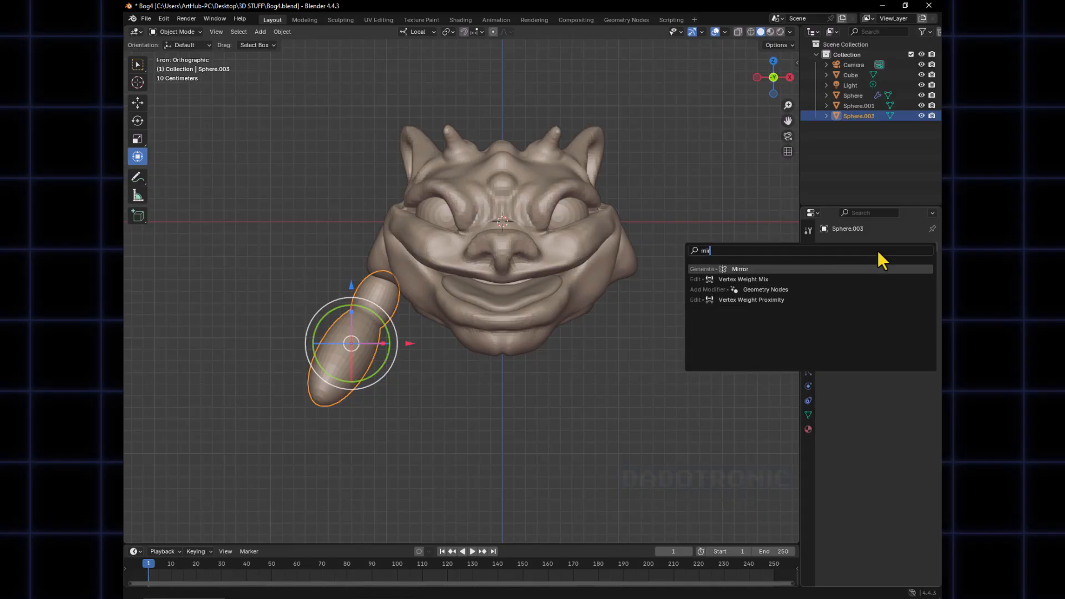
pyautogui.press('Return')
pyautogui.click(917, 317)
pyautogui.click(506, 338)
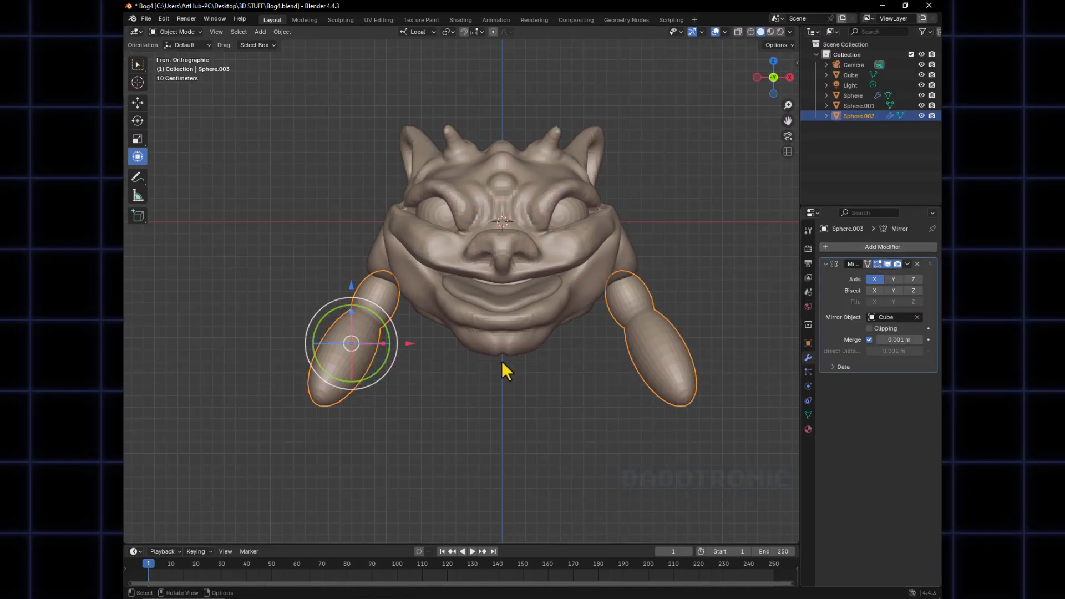
pyautogui.click(489, 416)
pyautogui.click(353, 353)
pyautogui.moveTo(438, 388); pyautogui.dragTo(528, 409, button='middle')
pyautogui.moveTo(405, 362); pyautogui.dragTo(421, 425, button='middle')
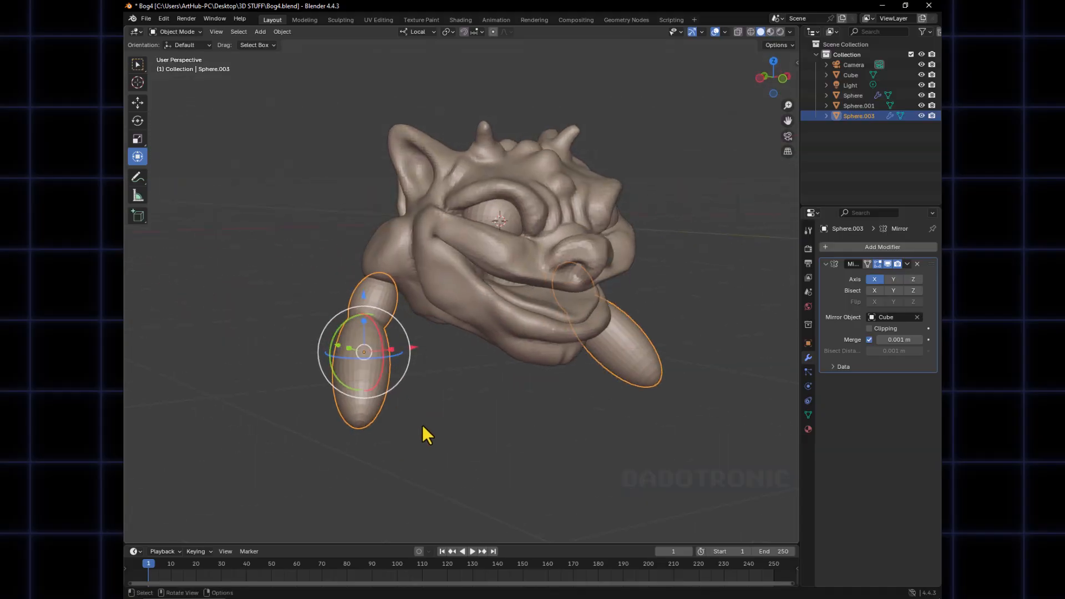
# Undo the arm's recent mirror and origin changes, and redo them up to the Mirror modifier with Cube as mirror object
pyautogui.hotkey('ctrl', 'z')
pyautogui.hotkey('ctrl', 'z')
pyautogui.hotkey('ctrl', 'z')
pyautogui.hotkey('ctrl', 'z')
pyautogui.hotkey('ctrl', 'z')
pyautogui.hotkey('ctrl', 'z')
pyautogui.hotkey('ctrl', 'z')
pyautogui.hotkey('ctrl', 'z')
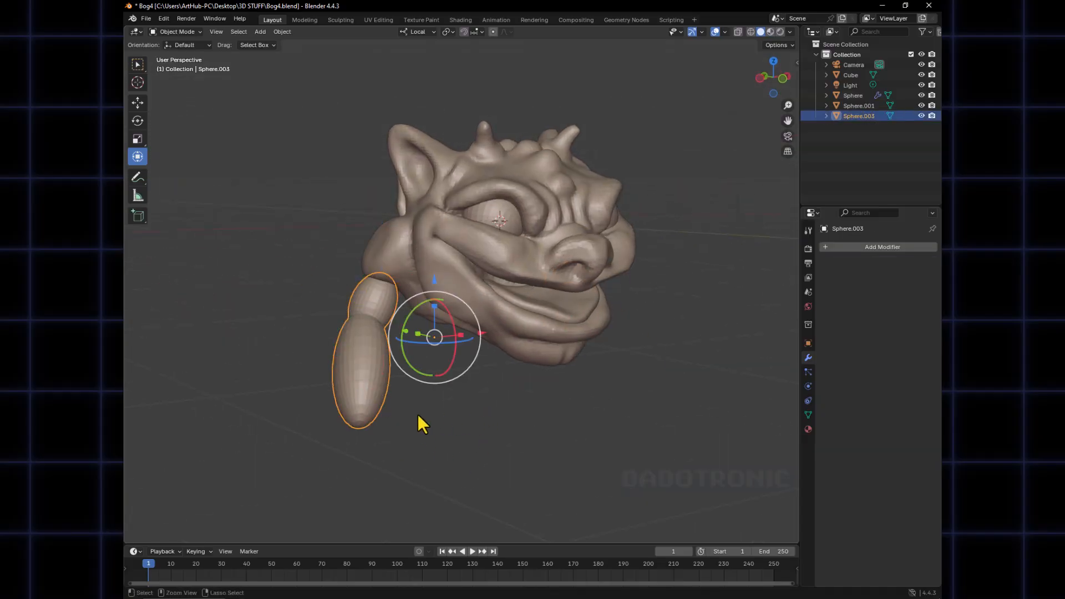
pyautogui.hotkey('ctrl', 'shift', 'z')
pyautogui.hotkey('ctrl', 'shift', 'z')
pyautogui.hotkey('ctrl', 'shift', 'z')
pyautogui.hotkey('ctrl', 'shift', 'z')
pyautogui.hotkey('ctrl', 'shift', 'z')
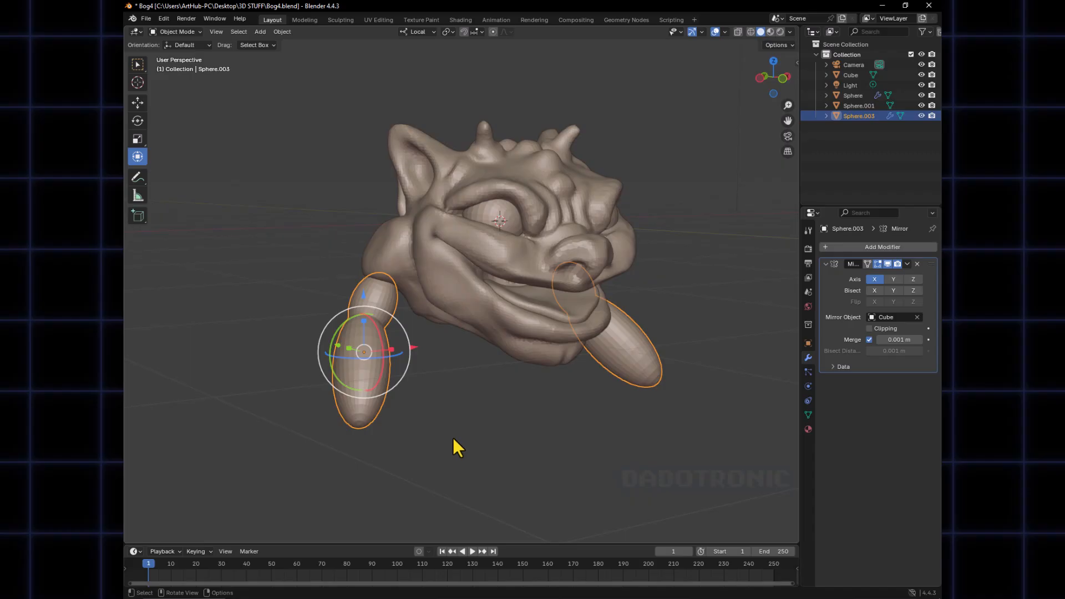
# Apply all transforms to the mirrored arm object
pyautogui.hotkey('ctrl', 'a')
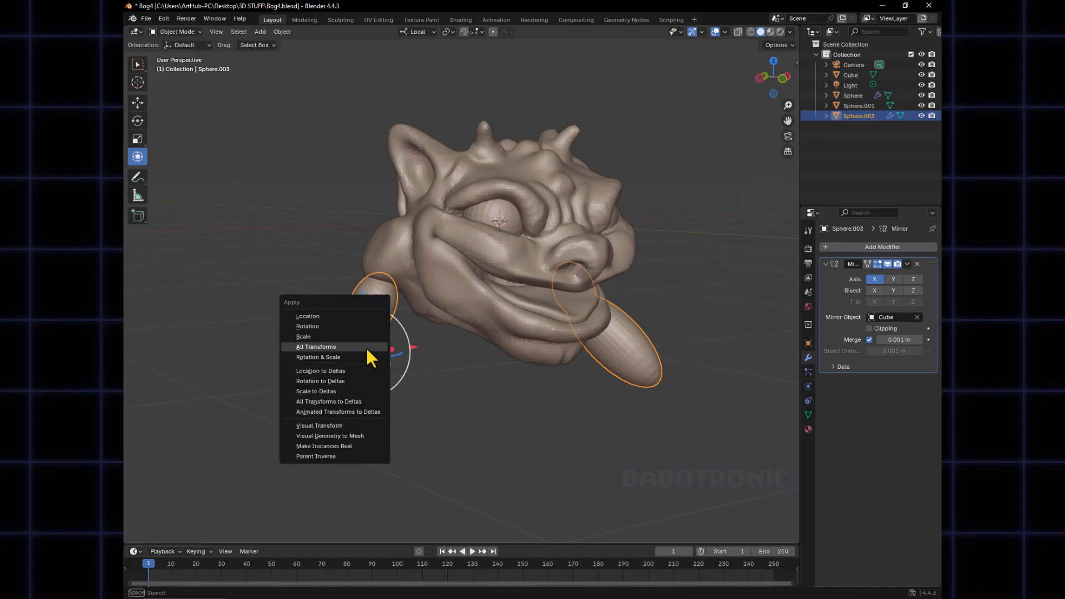
pyautogui.click(366, 347)
pyautogui.moveTo(368, 353); pyautogui.dragTo(407, 351, button='middle')
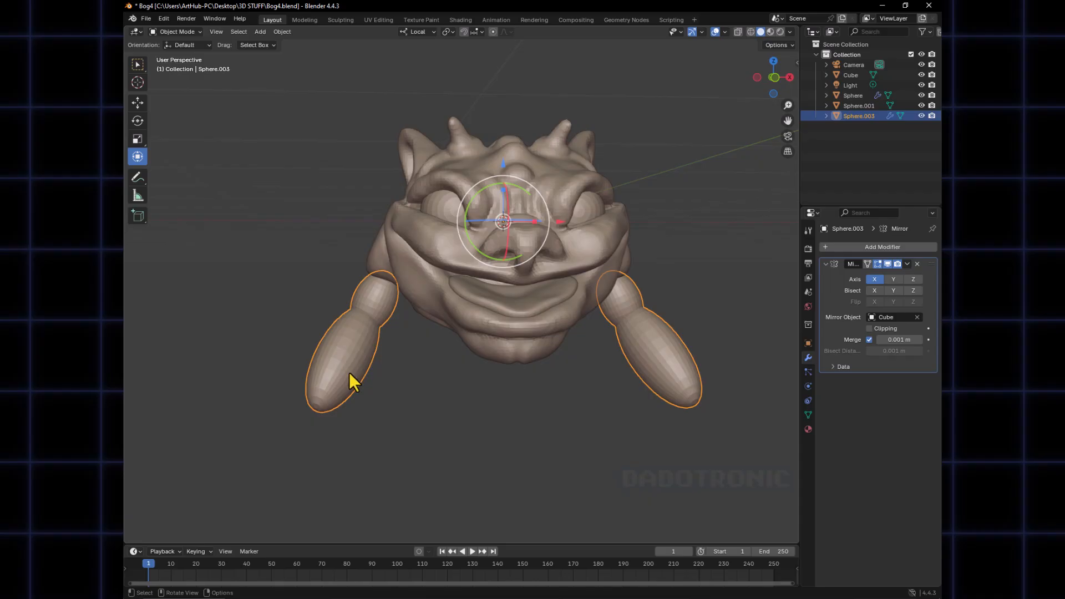
pyautogui.press('F3')
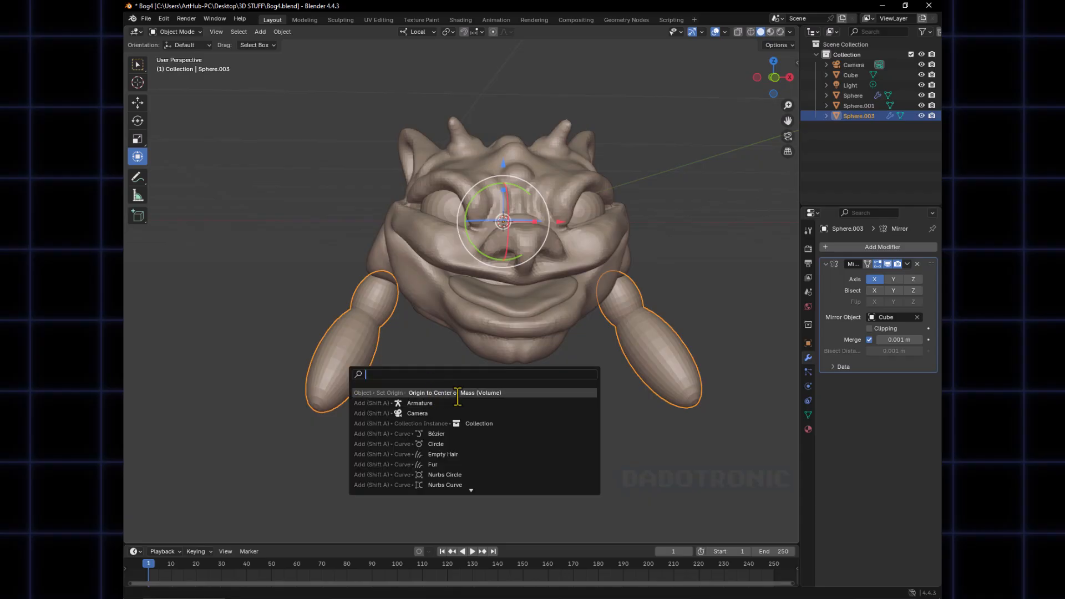
pyautogui.press('Escape')
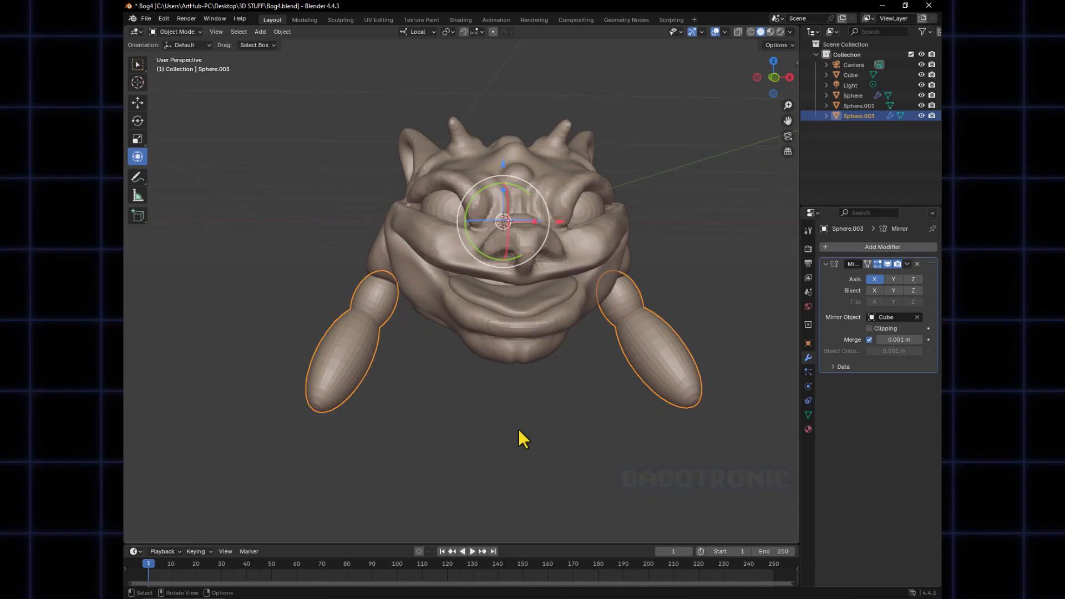
pyautogui.hotkey('shift', 's')
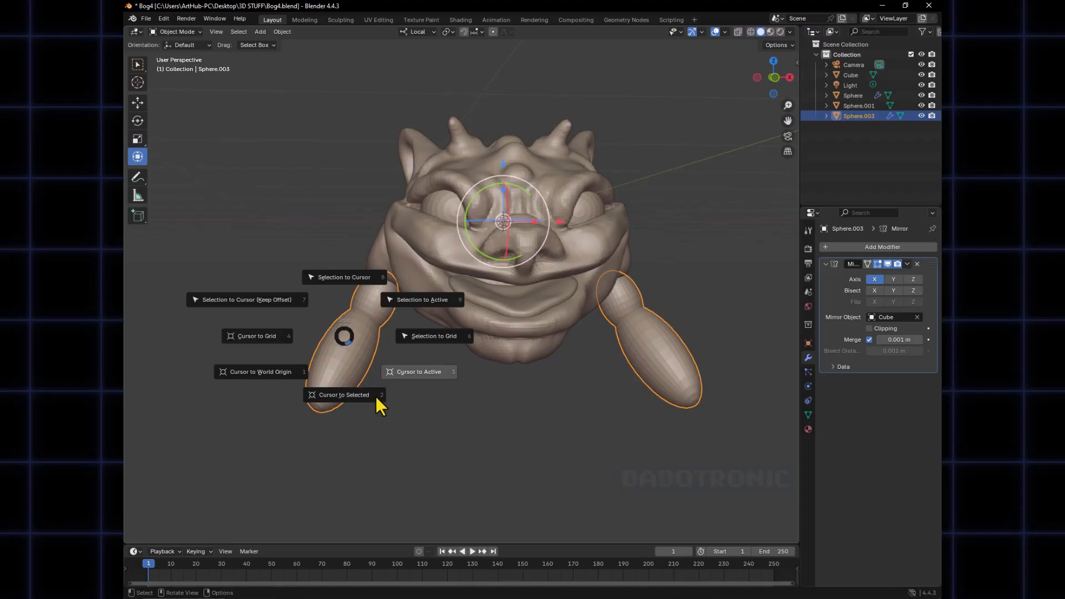
pyautogui.click(367, 347)
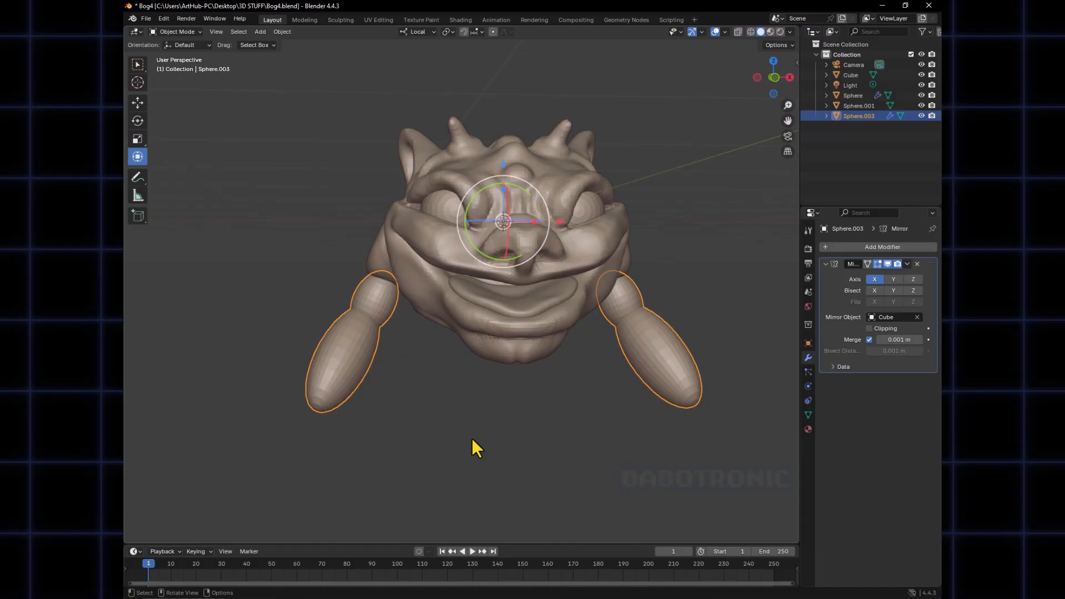
# Switch the arms to Sculpt Mode and set their remesh voxel size to about 0.05 m
pyautogui.hotkey('ctrl', 'Tab')
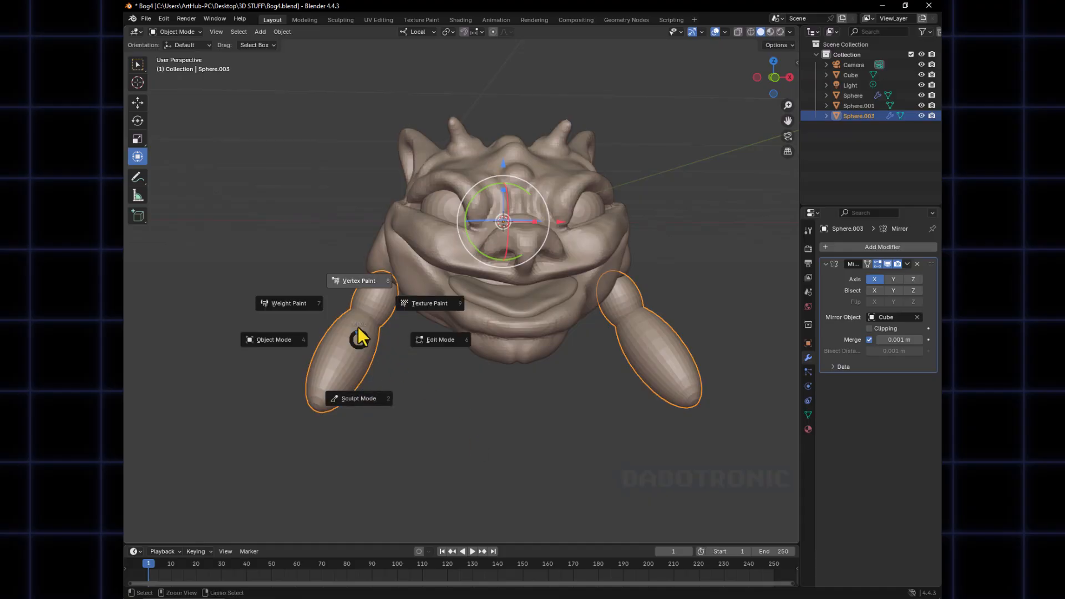
pyautogui.click(361, 400)
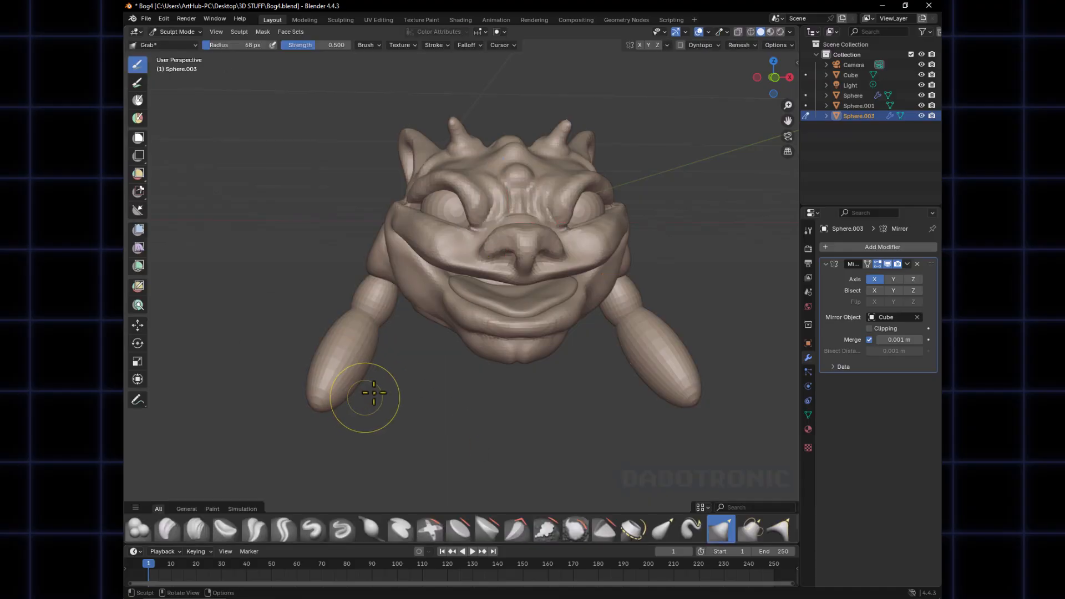
pyautogui.moveTo(369, 392)
pyautogui.mouseDown(button='middle')
pyautogui.moveTo(409, 375)
pyautogui.moveTo(385, 348)
pyautogui.mouseUp(button='middle')
pyautogui.press('r')
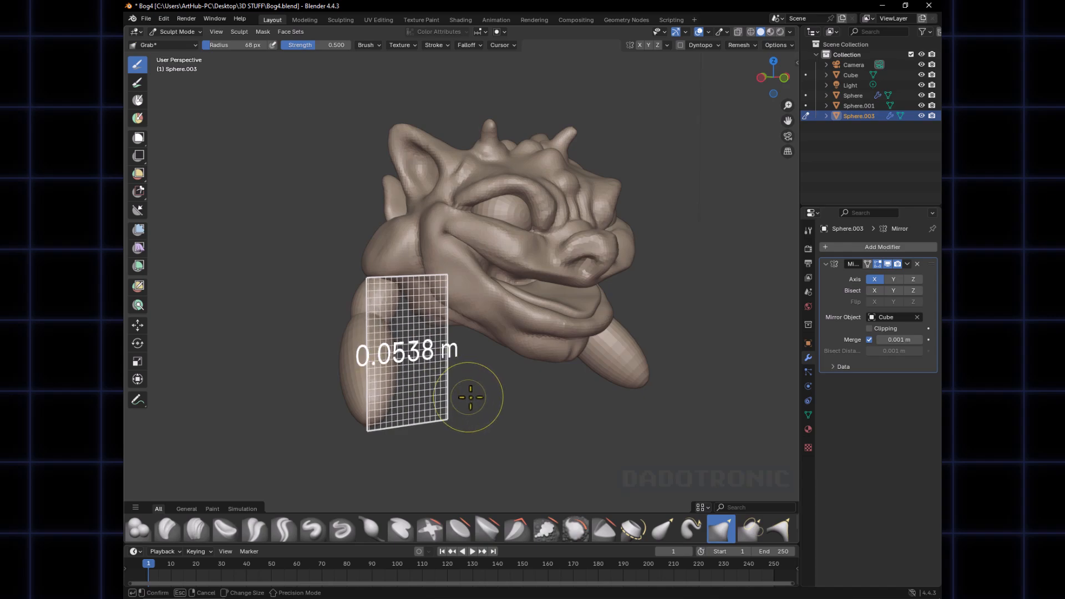
pyautogui.click(481, 406)
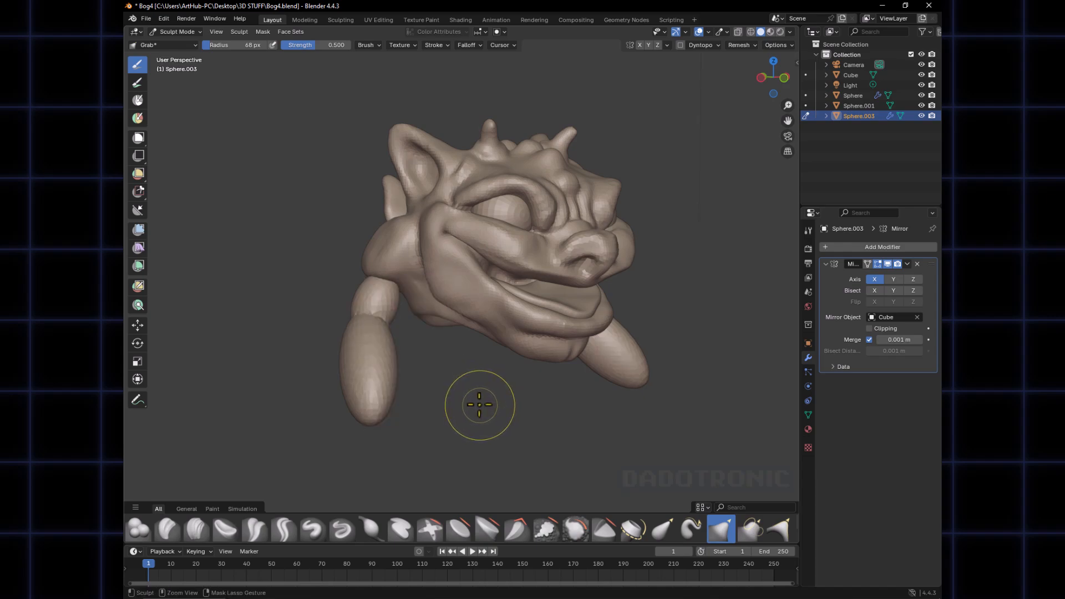
# Examine the arm shapes and their overlap with the body from several sides, toggling X-ray
pyautogui.moveTo(452, 399); pyautogui.dragTo(443, 362, button='middle')
pyautogui.hotkey('alt', 'z')
pyautogui.scroll(3, 444, 342)
pyautogui.hotkey('alt', 'z')
pyautogui.hotkey('alt', 'z')
pyautogui.moveTo(397, 394); pyautogui.dragTo(485, 376, button='middle')
pyautogui.hotkey('alt', 'z')
pyautogui.scroll(-4, 361, 409)
pyautogui.moveTo(459, 325); pyautogui.dragTo(497, 350, button='middle')
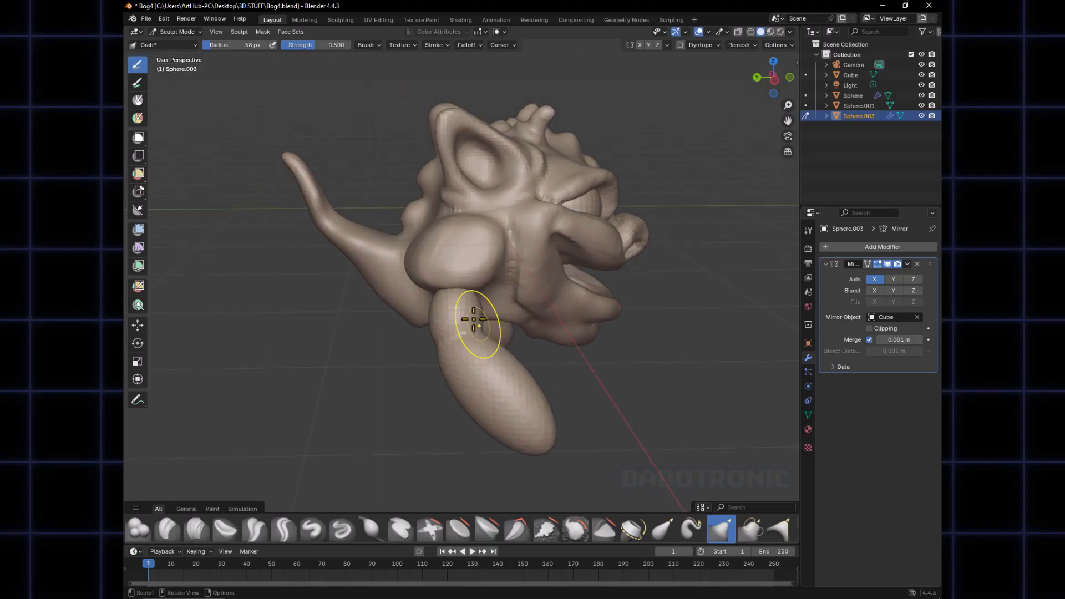
# Switch sculpting to the body and pull its shoulders down over the upper arms with a 91 px Grab brush
pyautogui.press('f')
pyautogui.click(492, 298)
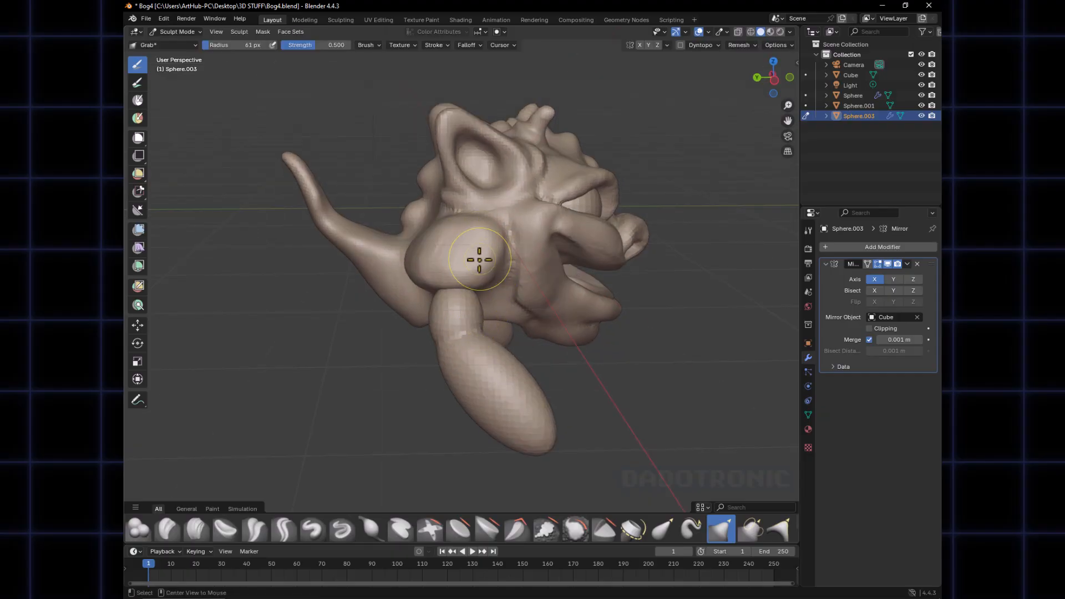
pyautogui.hotkey('alt', 'q')
pyautogui.moveTo(478, 264); pyautogui.dragTo(458, 322, button='middle')
pyautogui.press('f')
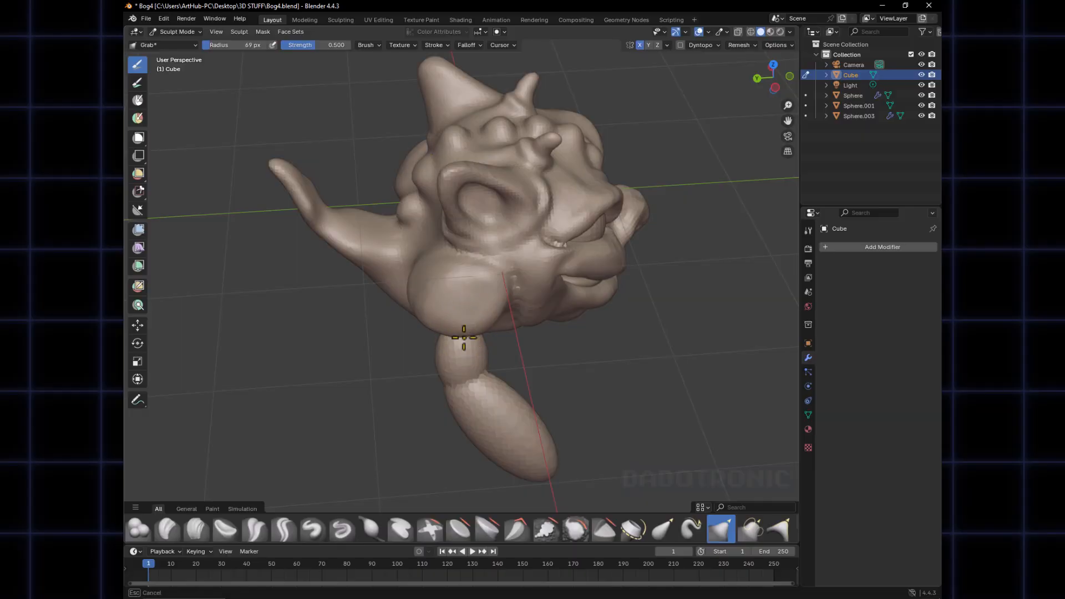
pyautogui.click(482, 336)
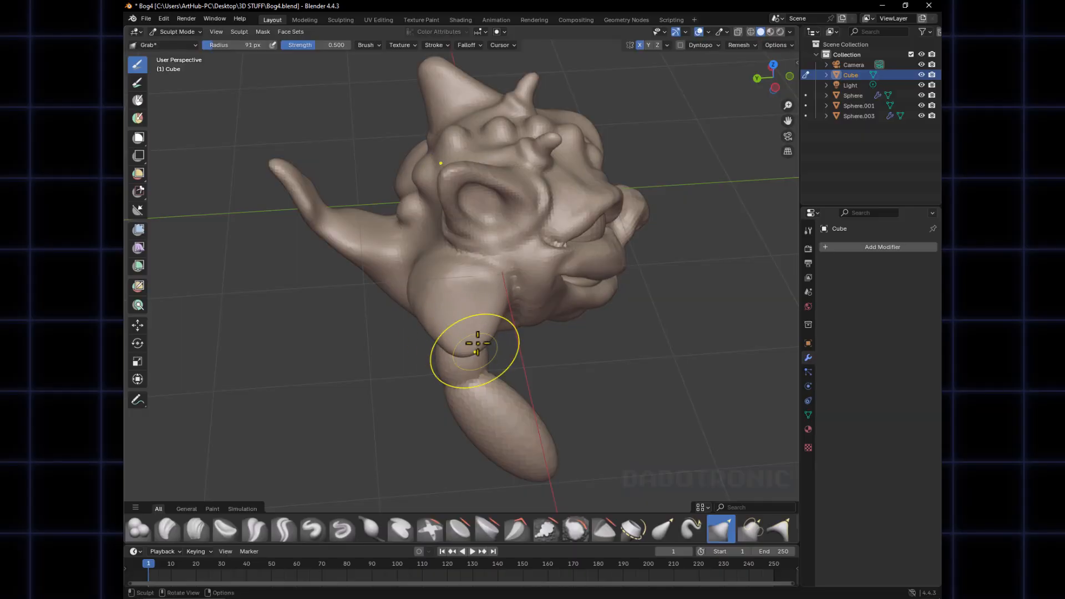
pyautogui.moveTo(468, 352); pyautogui.dragTo(559, 284, button='middle')
pyautogui.moveTo(530, 274); pyautogui.dragTo(571, 279)
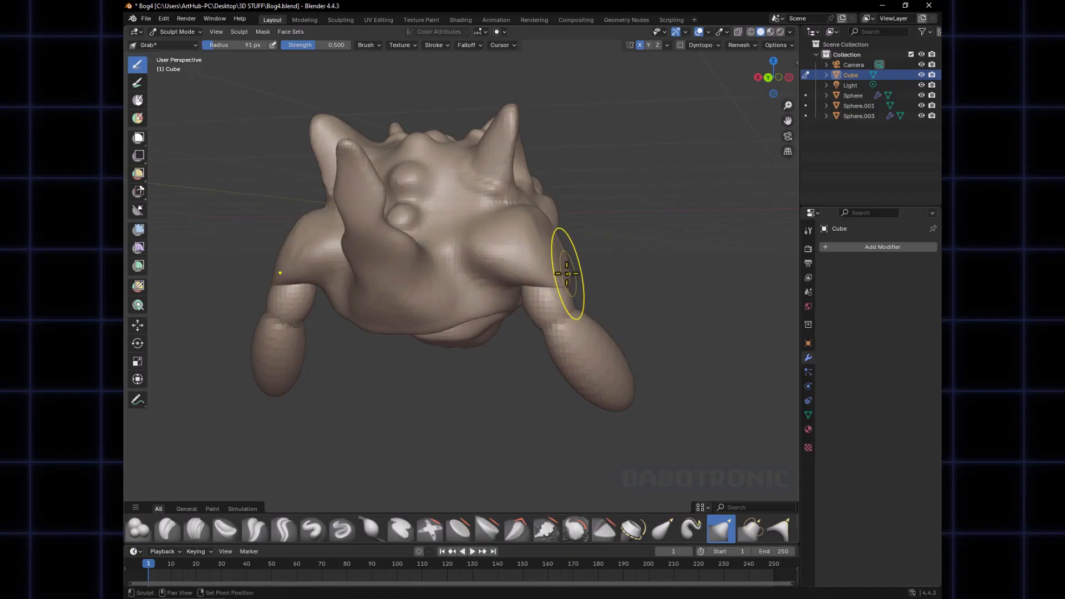
# Enlarge the Grab brush to 99 px and reshape the back of the shoulders where they join the body
pyautogui.moveTo(564, 269); pyautogui.dragTo(397, 218, button='middle')
pyautogui.press('f')
pyautogui.moveTo(398, 218); pyautogui.dragTo(392, 236)
pyautogui.click(402, 227)
pyautogui.moveTo(393, 237)
pyautogui.mouseDown(button='middle')
pyautogui.moveTo(510, 265)
pyautogui.moveTo(527, 249)
pyautogui.mouseUp(button='middle')
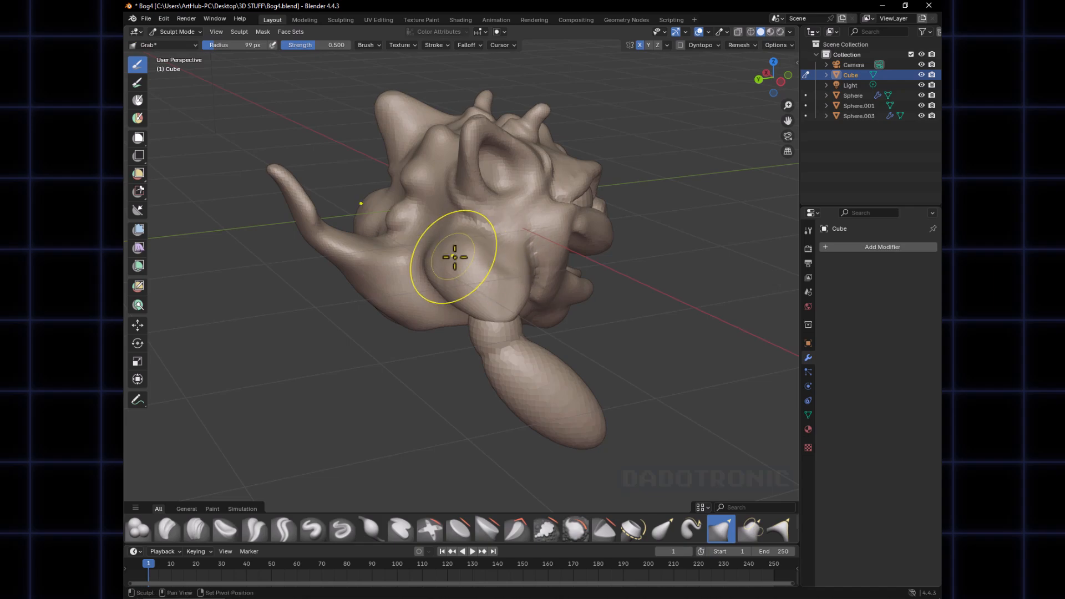
# Reduce the Grab brush to 93 px and refine the rear contour of the shoulder beside the tail base
pyautogui.press('f')
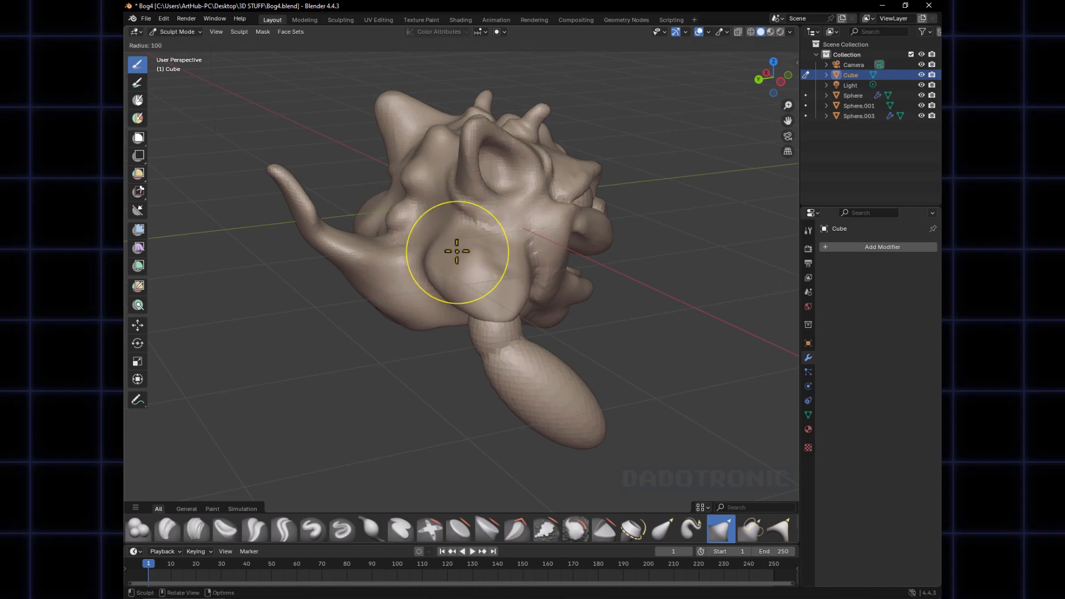
pyautogui.click(456, 252)
pyautogui.moveTo(457, 253); pyautogui.dragTo(462, 256)
pyautogui.press('f')
pyautogui.click(455, 251)
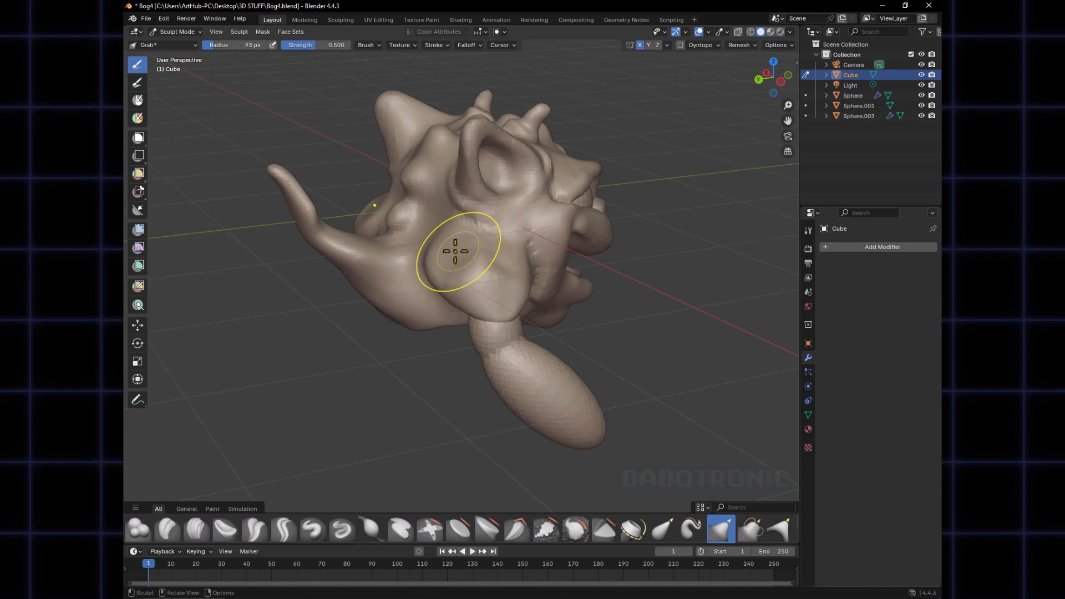
pyautogui.moveTo(463, 271)
pyautogui.mouseDown(button='middle')
pyautogui.moveTo(471, 278)
pyautogui.moveTo(435, 276)
pyautogui.mouseUp(button='middle')
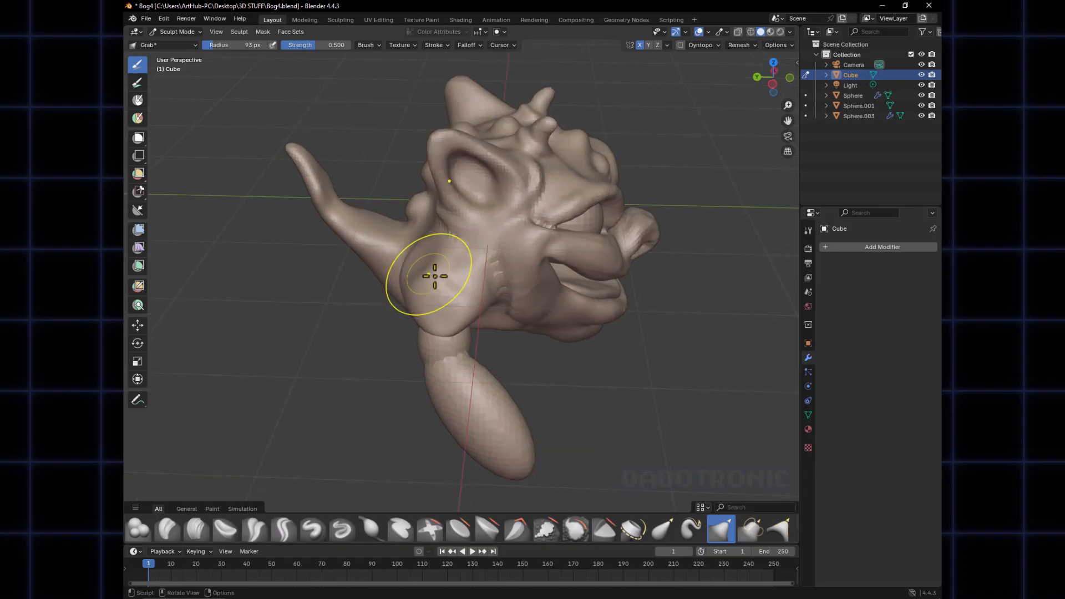
pyautogui.moveTo(419, 283); pyautogui.dragTo(421, 284)
# Resize the brush and smooth the crease between the back of the shoulder and the body
pyautogui.moveTo(441, 286); pyautogui.dragTo(486, 304, button='middle')
pyautogui.press('f')
pyautogui.click(435, 291)
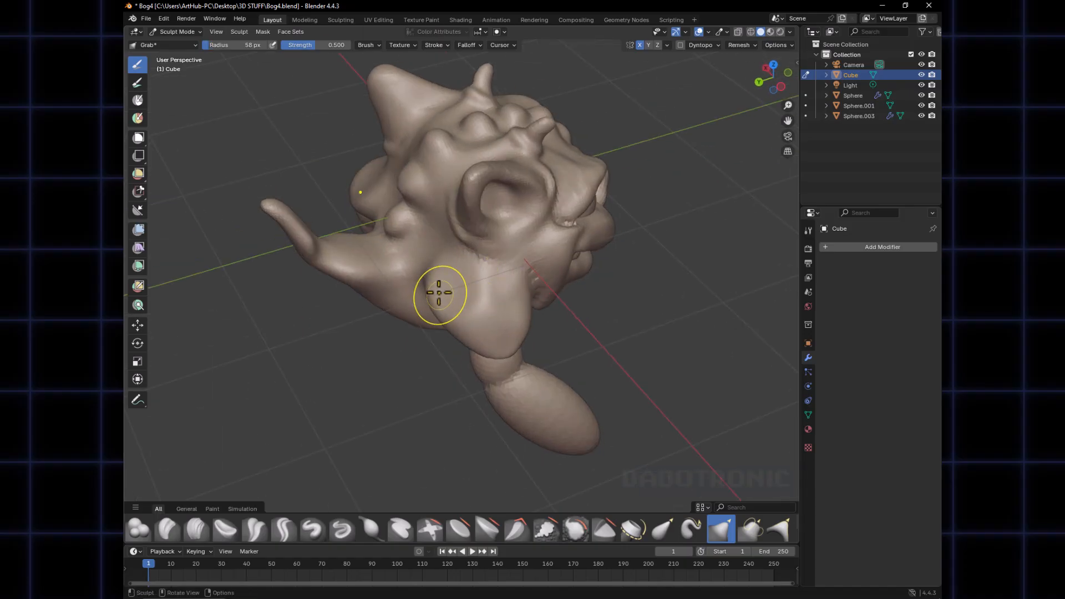
pyautogui.press('f')
pyautogui.click(443, 296)
pyautogui.moveTo(451, 302)
pyautogui.keyDown('shift'); pyautogui.mouseDown()
pyautogui.moveTo(495, 288)
pyautogui.moveTo(473, 303)
pyautogui.mouseUp(); pyautogui.keyUp('shift')
# Round out the front and outer side of the shoulders with an 81 px Grab brush
pyautogui.moveTo(496, 305); pyautogui.dragTo(410, 270, button='middle')
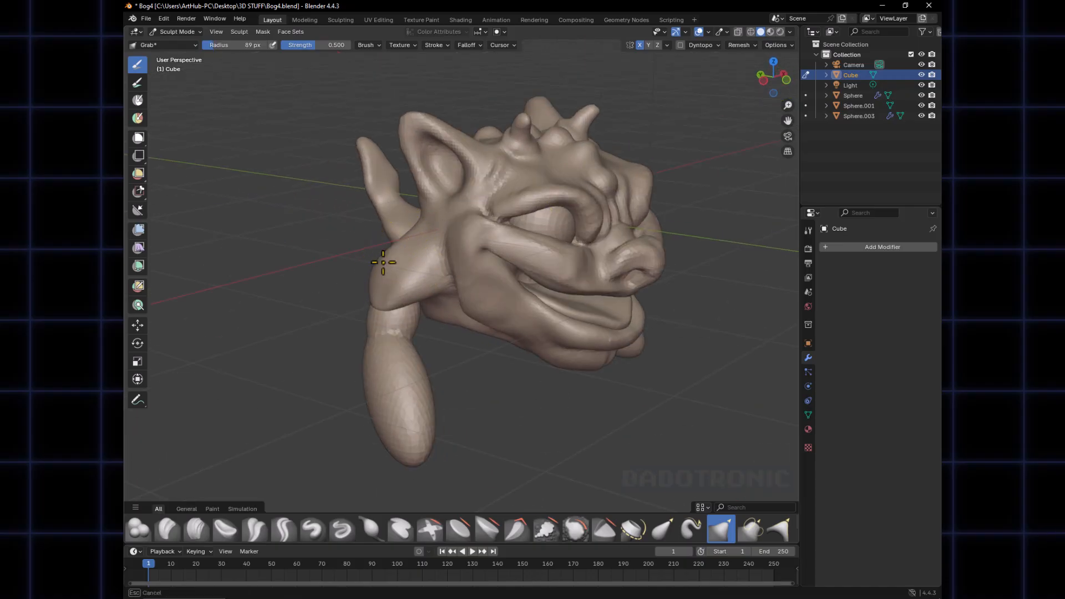
pyautogui.moveTo(409, 281); pyautogui.dragTo(373, 266, button='middle')
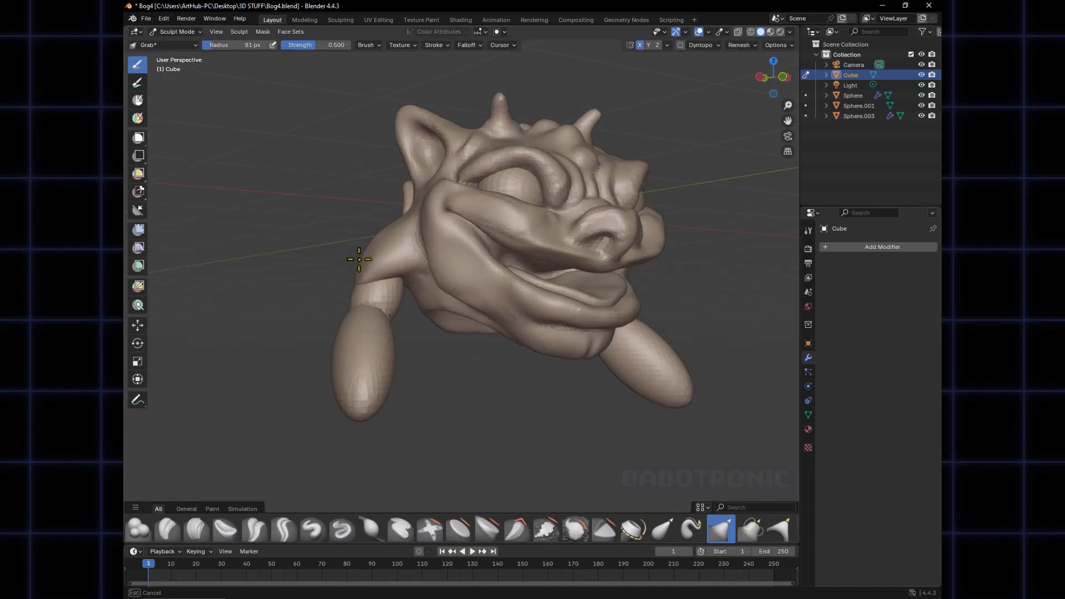
pyautogui.moveTo(405, 274); pyautogui.dragTo(408, 273)
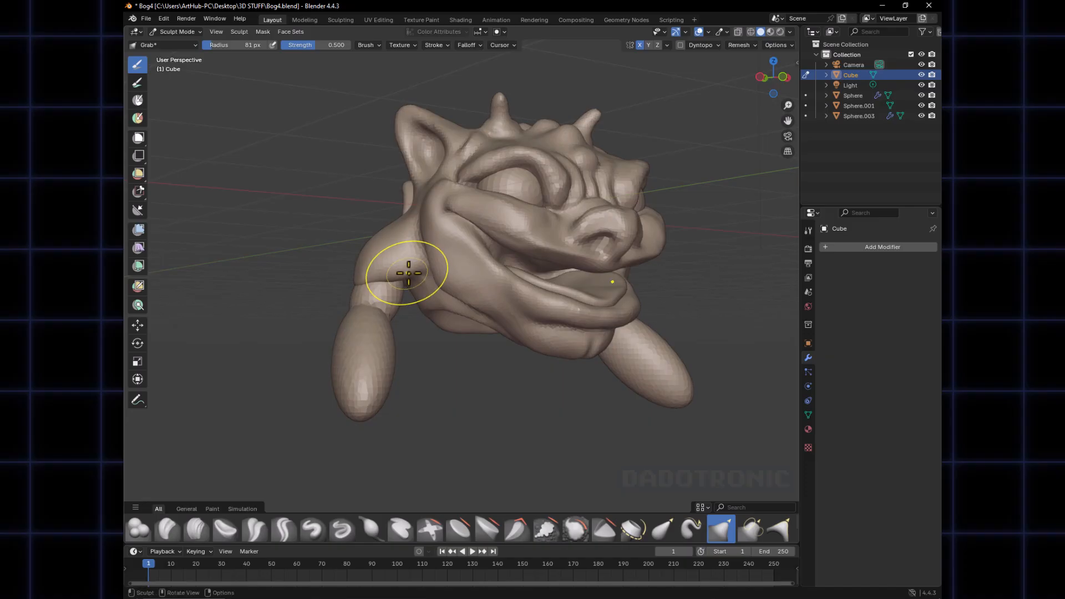
# Grab the rear of the shoulders to blend them into the back and cover the arm joints
pyautogui.moveTo(385, 276)
pyautogui.mouseDown(button='middle')
pyautogui.moveTo(380, 285)
pyautogui.moveTo(534, 281)
pyautogui.moveTo(510, 263)
pyautogui.mouseUp(button='middle')
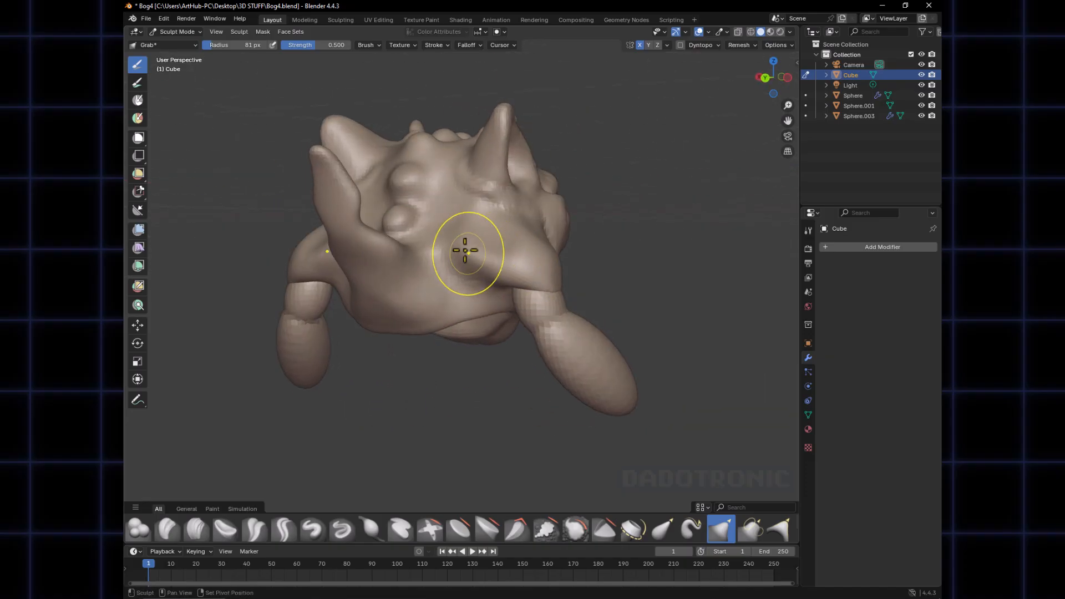
pyautogui.moveTo(466, 250); pyautogui.dragTo(441, 261)
pyautogui.moveTo(355, 280); pyautogui.dragTo(417, 295, button='middle')
pyautogui.moveTo(329, 255)
pyautogui.mouseDown()
pyautogui.moveTo(328, 242)
pyautogui.moveTo(322, 267)
pyautogui.mouseUp()
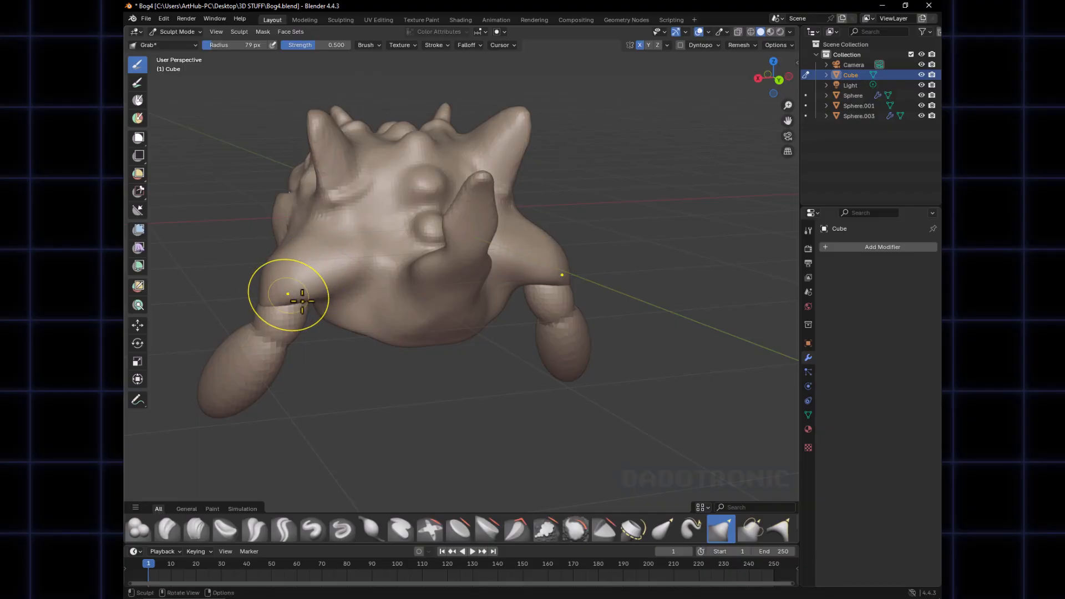
# Adjust the lower edge of the shoulders around the upper arms with the 79 px Grab brush, working from the front
pyautogui.moveTo(366, 304); pyautogui.dragTo(616, 311, button='middle')
pyautogui.moveTo(447, 336)
pyautogui.keyDown('alt'); pyautogui.mouseDown(button='middle')
pyautogui.moveTo(522, 303)
pyautogui.moveTo(499, 300)
pyautogui.moveTo(436, 333)
pyautogui.moveTo(411, 252)
pyautogui.mouseUp(button='middle'); pyautogui.keyUp('alt')
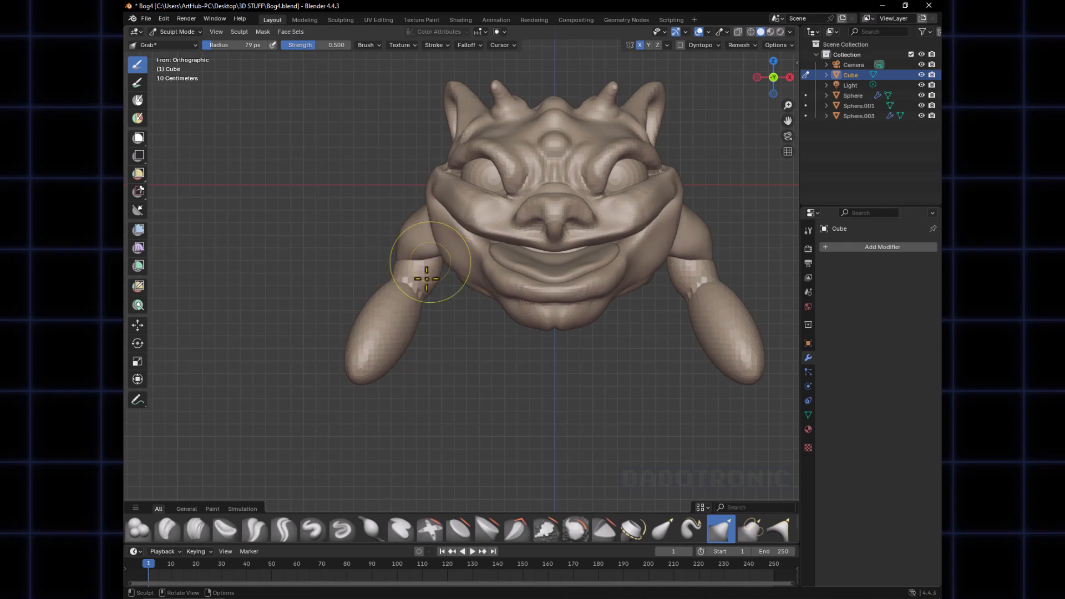
pyautogui.moveTo(419, 291); pyautogui.dragTo(466, 291, button='middle')
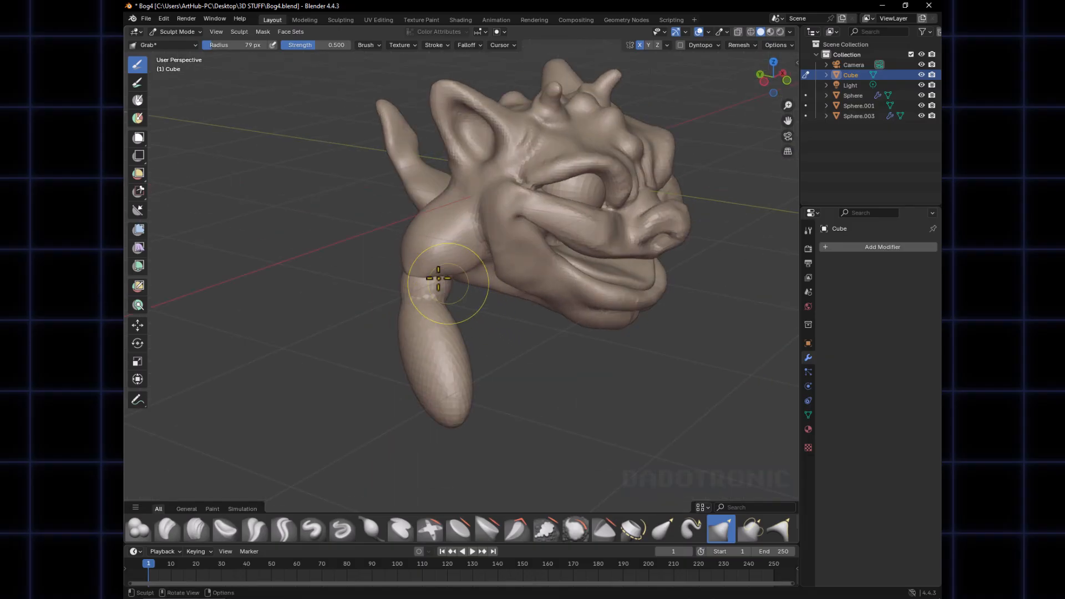
pyautogui.moveTo(431, 282)
pyautogui.mouseDown()
pyautogui.moveTo(420, 278)
pyautogui.moveTo(426, 290)
pyautogui.mouseUp()
pyautogui.keyDown('alt'); pyautogui.moveTo(474, 305); pyautogui.dragTo(437, 282, button='middle'); pyautogui.keyUp('alt')
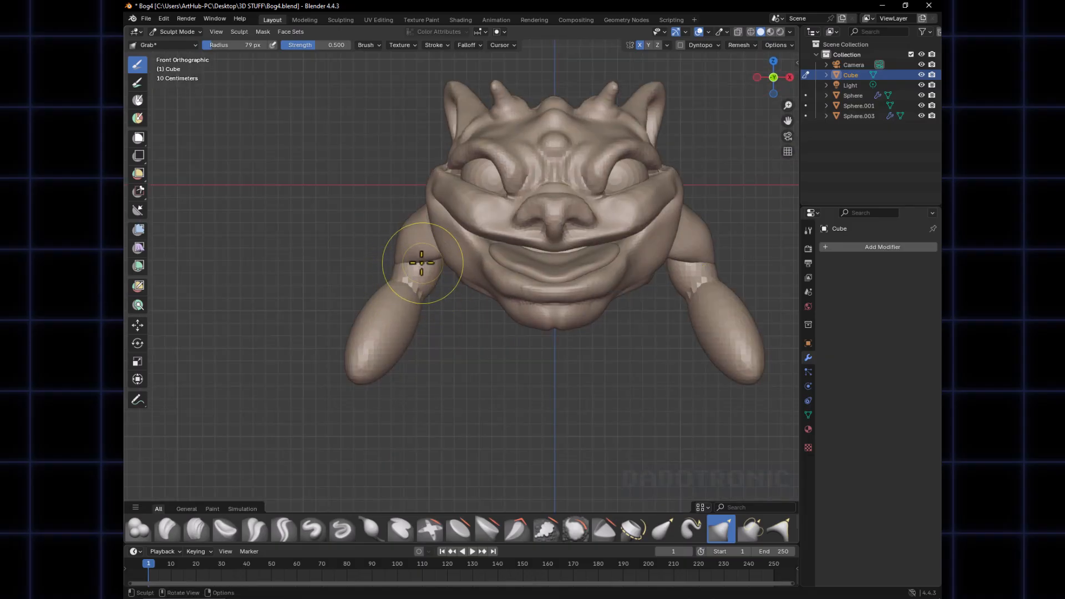
pyautogui.moveTo(421, 263); pyautogui.dragTo(429, 254)
pyautogui.moveTo(412, 261); pyautogui.dragTo(507, 264, button='middle')
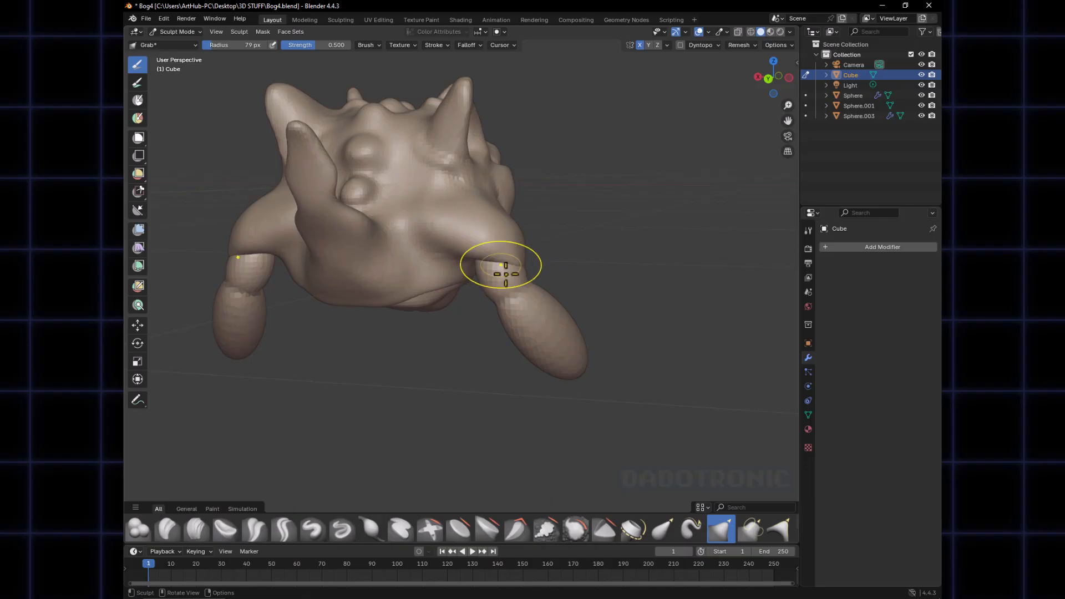
pyautogui.hotkey('alt', 'q')
pyautogui.hotkey('alt', 'q')
pyautogui.hotkey('alt', 'q')
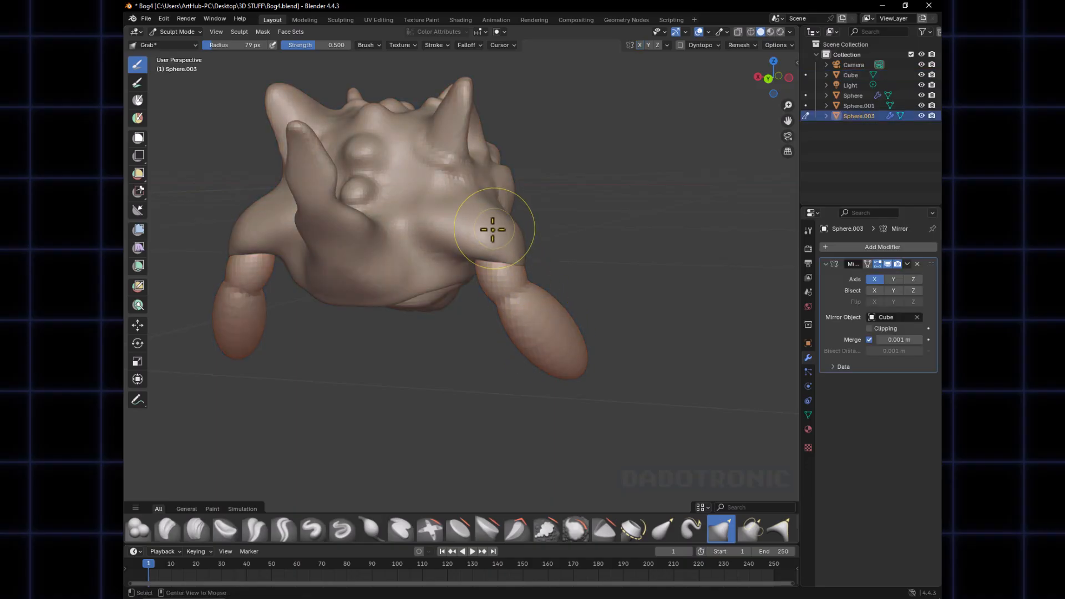
pyautogui.hotkey('alt', 'q')
# Build up the underarm behind the jaw and the front of the shoulder using the Clay Strips brush at 30 px
pyautogui.moveTo(518, 286)
pyautogui.mouseDown(button='middle')
pyautogui.moveTo(408, 285)
pyautogui.moveTo(469, 278)
pyautogui.moveTo(408, 265)
pyautogui.moveTo(528, 304)
pyautogui.moveTo(409, 286)
pyautogui.moveTo(564, 314)
pyautogui.moveTo(588, 364)
pyautogui.mouseUp(button='middle')
pyautogui.moveTo(507, 345); pyautogui.dragTo(547, 286, button='middle')
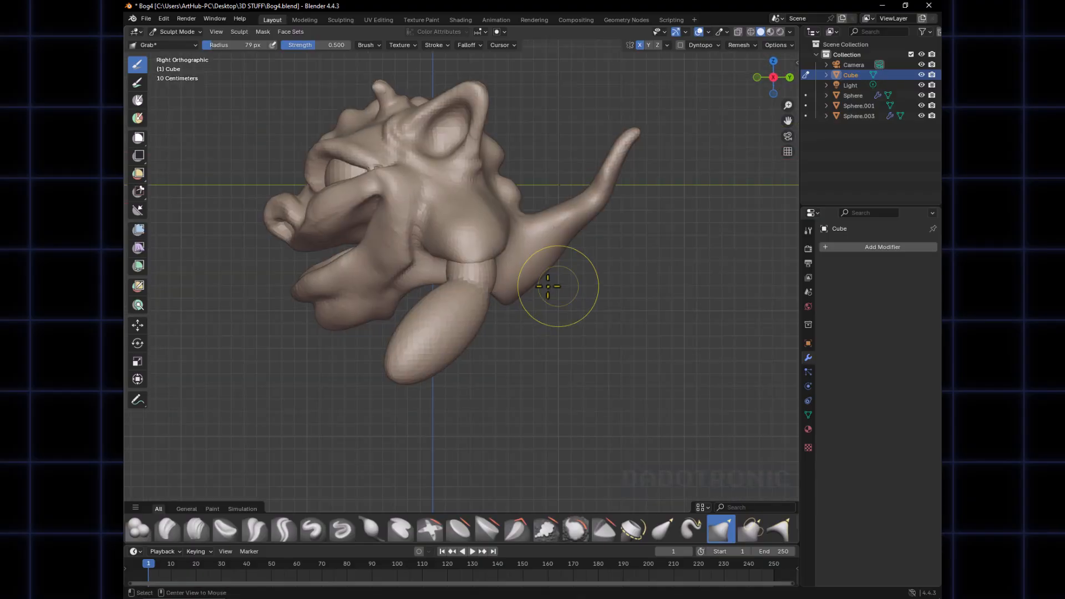
pyautogui.moveTo(489, 316)
pyautogui.mouseDown(button='middle')
pyautogui.moveTo(507, 338)
pyautogui.moveTo(594, 368)
pyautogui.moveTo(511, 357)
pyautogui.moveTo(567, 329)
pyautogui.moveTo(542, 302)
pyautogui.moveTo(578, 302)
pyautogui.moveTo(553, 237)
pyautogui.moveTo(533, 244)
pyautogui.moveTo(515, 220)
pyautogui.mouseUp(button='middle')
pyautogui.press('f')
pyautogui.press('Escape')
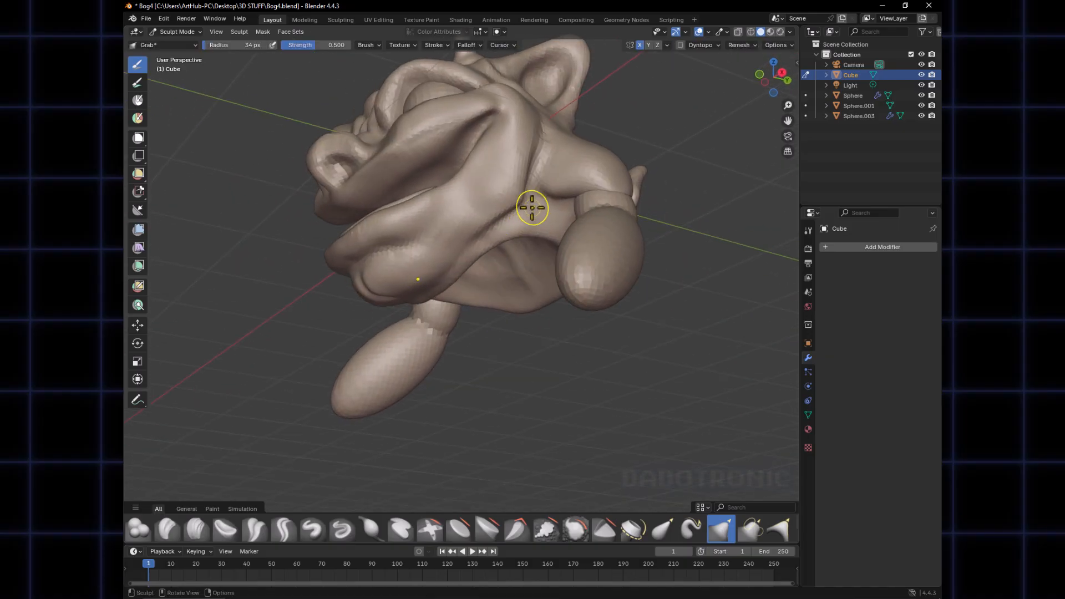
pyautogui.press('c')
pyautogui.moveTo(524, 216); pyautogui.dragTo(519, 269, button='middle')
pyautogui.moveTo(523, 225)
pyautogui.mouseDown(button='middle')
pyautogui.moveTo(551, 178)
pyautogui.moveTo(507, 207)
pyautogui.moveTo(456, 208)
pyautogui.moveTo(563, 172)
pyautogui.moveTo(566, 227)
pyautogui.mouseUp(button='middle')
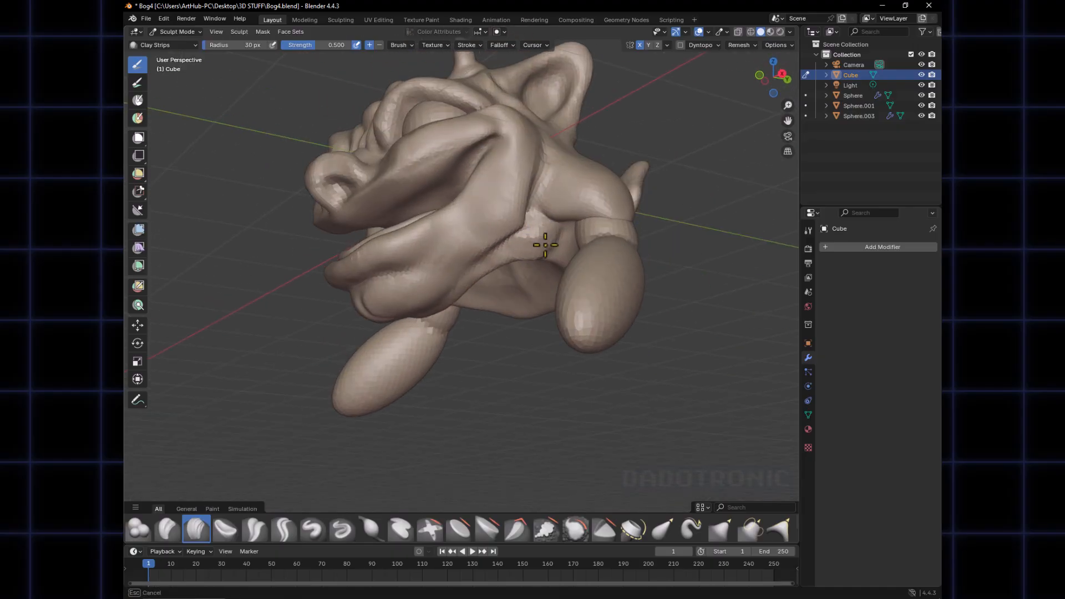
pyautogui.moveTo(554, 235); pyautogui.dragTo(456, 298, button='middle')
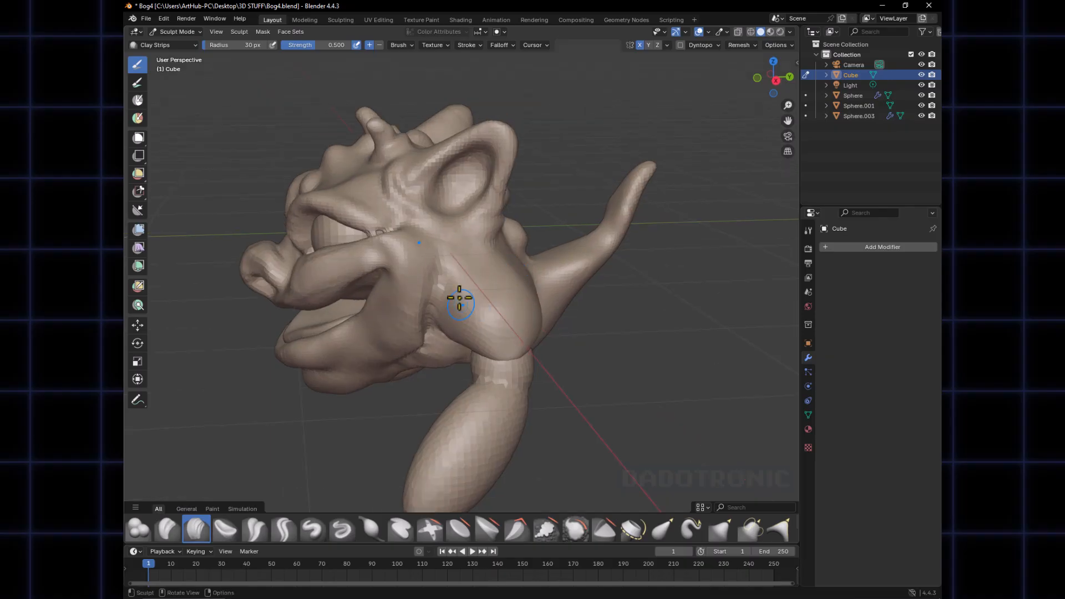
pyautogui.moveTo(470, 295)
pyautogui.mouseDown()
pyautogui.moveTo(468, 285)
pyautogui.moveTo(459, 298)
pyautogui.moveTo(466, 285)
pyautogui.moveTo(466, 302)
pyautogui.moveTo(485, 290)
pyautogui.mouseUp()
pyautogui.moveTo(485, 290); pyautogui.dragTo(556, 231, button='middle')
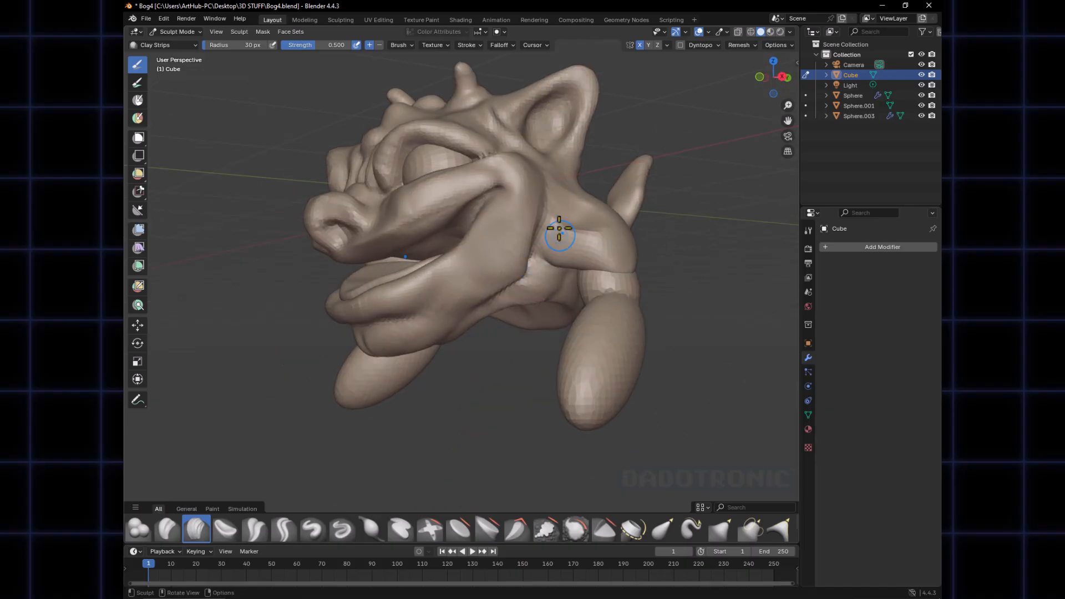
# Build up the front of the shoulder and its transition into the back using the Clay Strips brush at 30 px
pyautogui.moveTo(561, 227)
pyautogui.mouseDown()
pyautogui.moveTo(568, 219)
pyautogui.moveTo(554, 231)
pyautogui.moveTo(548, 216)
pyautogui.moveTo(555, 233)
pyautogui.mouseUp()
pyautogui.moveTo(555, 233)
pyautogui.mouseDown(button='middle')
pyautogui.moveTo(518, 257)
pyautogui.moveTo(359, 311)
pyautogui.moveTo(349, 296)
pyautogui.mouseUp(button='middle')
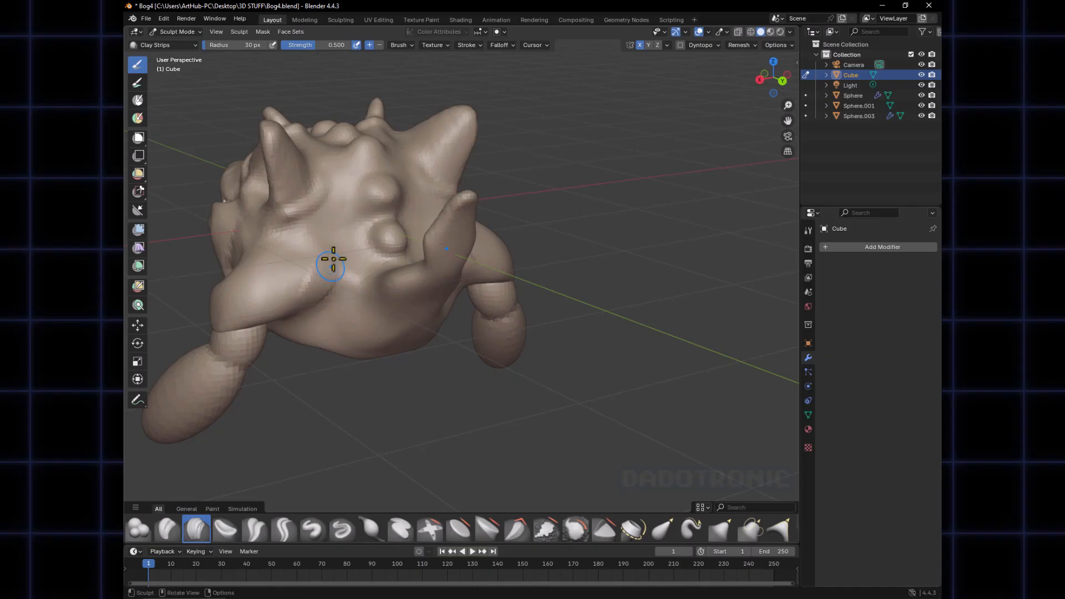
pyautogui.moveTo(333, 257)
pyautogui.mouseDown()
pyautogui.moveTo(324, 280)
pyautogui.moveTo(339, 278)
pyautogui.moveTo(314, 249)
pyautogui.moveTo(347, 244)
pyautogui.moveTo(327, 276)
pyautogui.moveTo(358, 237)
pyautogui.mouseUp()
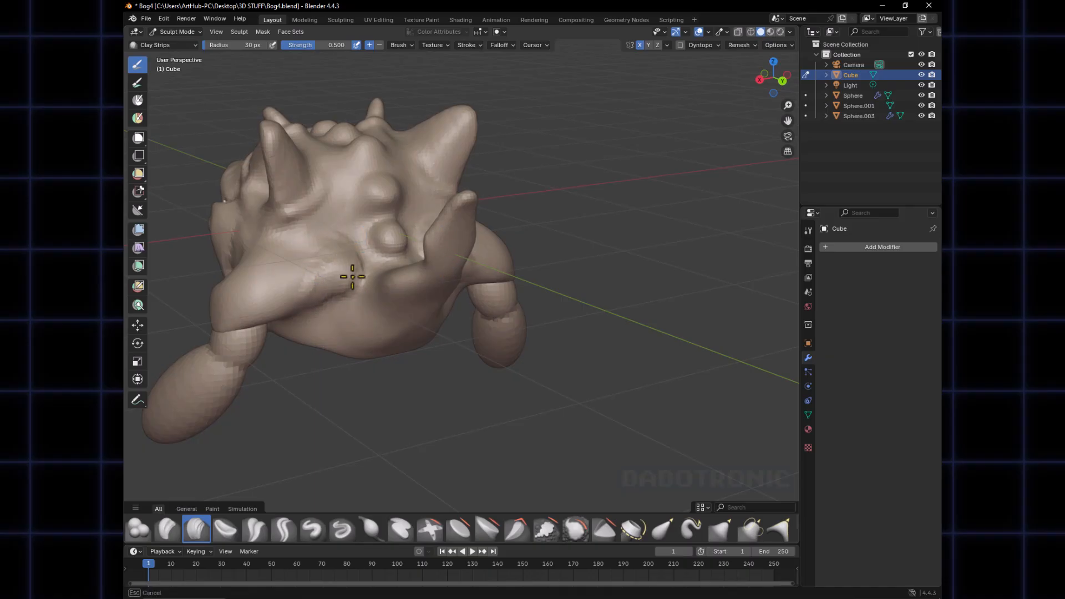
pyautogui.moveTo(352, 276); pyautogui.dragTo(385, 255, button='middle')
pyautogui.moveTo(385, 255)
pyautogui.mouseDown()
pyautogui.moveTo(338, 285)
pyautogui.moveTo(352, 238)
pyautogui.moveTo(346, 285)
pyautogui.moveTo(355, 289)
pyautogui.moveTo(330, 290)
pyautogui.moveTo(383, 248)
pyautogui.moveTo(331, 282)
pyautogui.moveTo(374, 280)
pyautogui.moveTo(355, 243)
pyautogui.mouseUp()
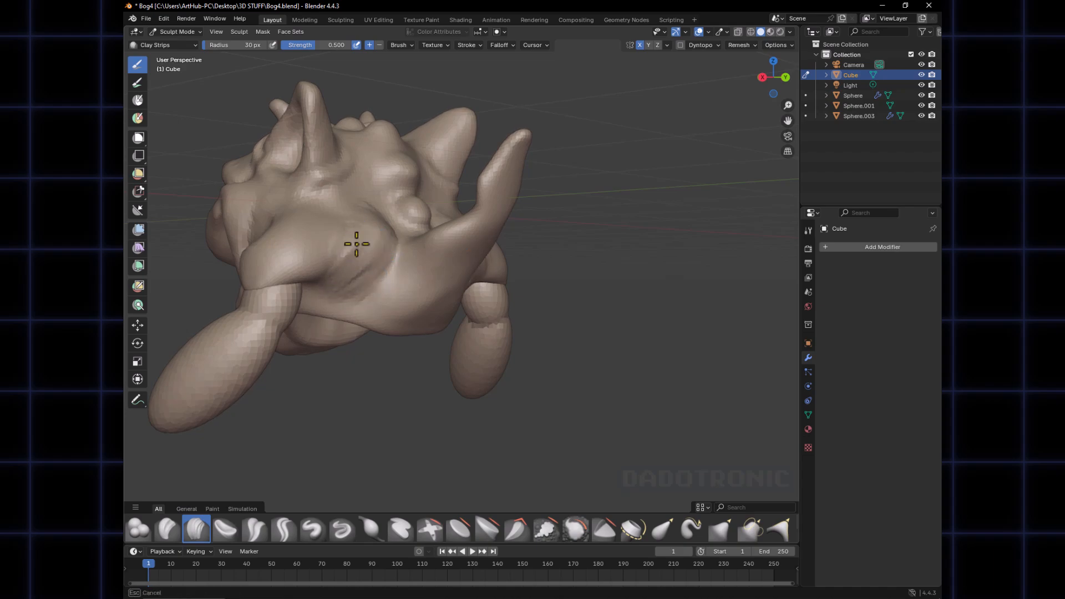
pyautogui.moveTo(355, 242)
pyautogui.mouseDown(button='middle')
pyautogui.moveTo(349, 292)
pyautogui.moveTo(613, 316)
pyautogui.moveTo(459, 252)
pyautogui.moveTo(440, 274)
pyautogui.mouseUp(button='middle')
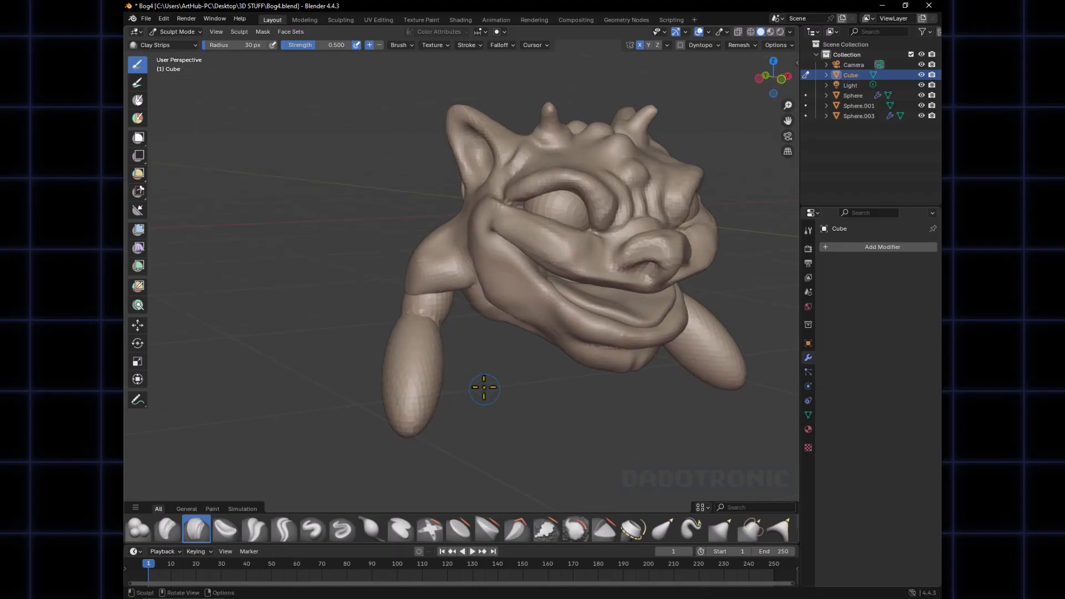
# Switch sculpting to the arms and shape a lengthwise groove down the front of the forearms with the Draw brush at 22 px
pyautogui.moveTo(493, 337)
pyautogui.mouseDown(button='middle')
pyautogui.moveTo(466, 324)
pyautogui.moveTo(451, 379)
pyautogui.moveTo(465, 317)
pyautogui.mouseUp(button='middle')
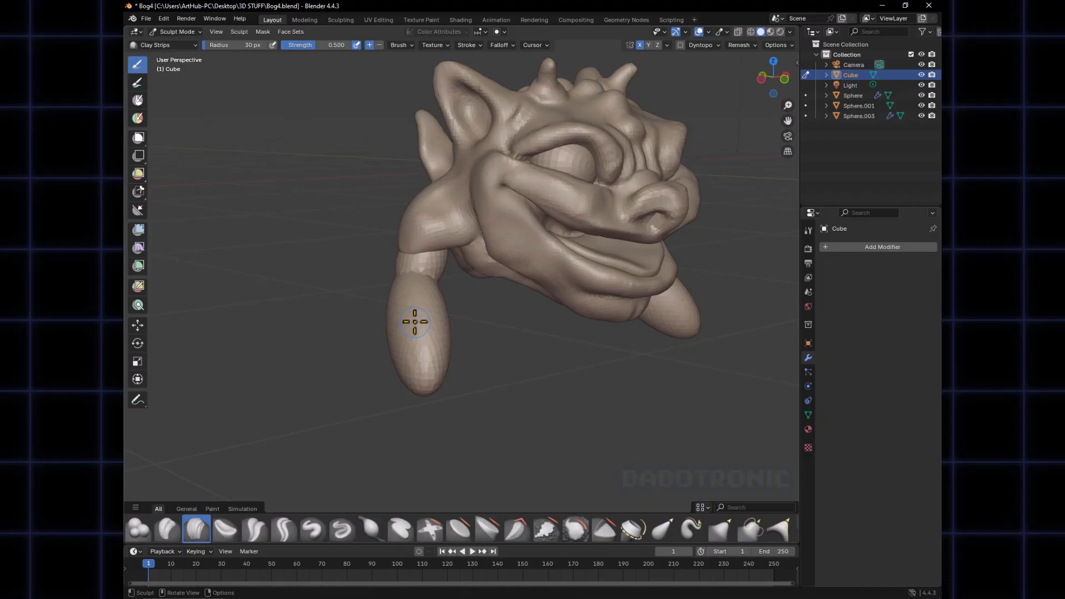
pyautogui.hotkey('alt', 'q')
pyautogui.moveTo(423, 335)
pyautogui.mouseDown(button='middle')
pyautogui.moveTo(396, 317)
pyautogui.moveTo(382, 316)
pyautogui.moveTo(385, 326)
pyautogui.moveTo(385, 306)
pyautogui.mouseUp(button='middle')
pyautogui.press('x')
pyautogui.press('f')
pyautogui.click(388, 319)
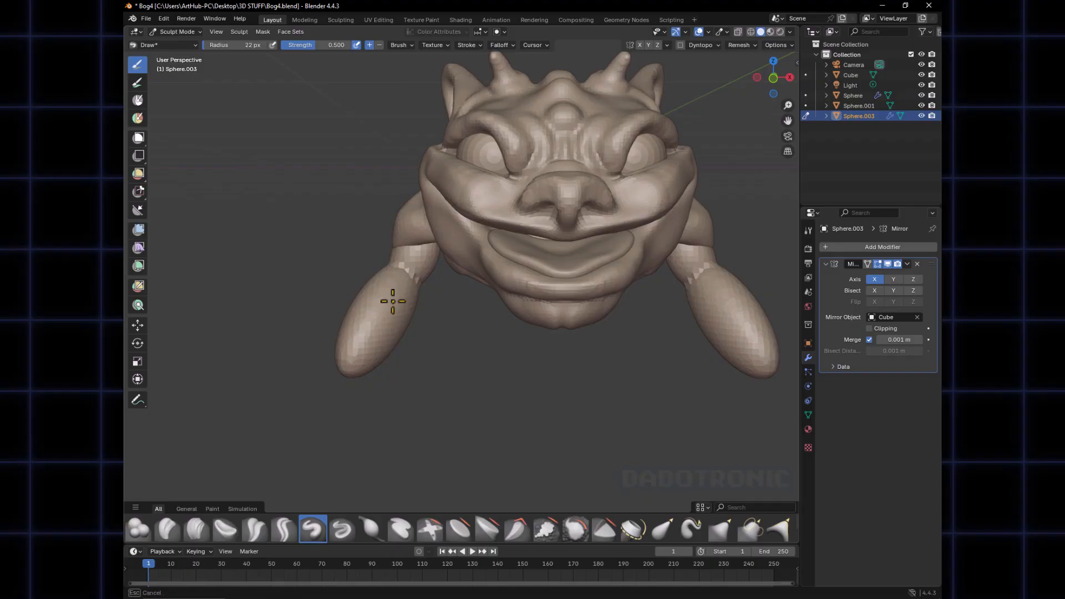
pyautogui.moveTo(393, 301)
pyautogui.mouseDown()
pyautogui.moveTo(405, 276)
pyautogui.moveTo(398, 259)
pyautogui.moveTo(374, 366)
pyautogui.moveTo(399, 332)
pyautogui.mouseUp()
pyautogui.moveTo(399, 333); pyautogui.dragTo(387, 281, button='middle')
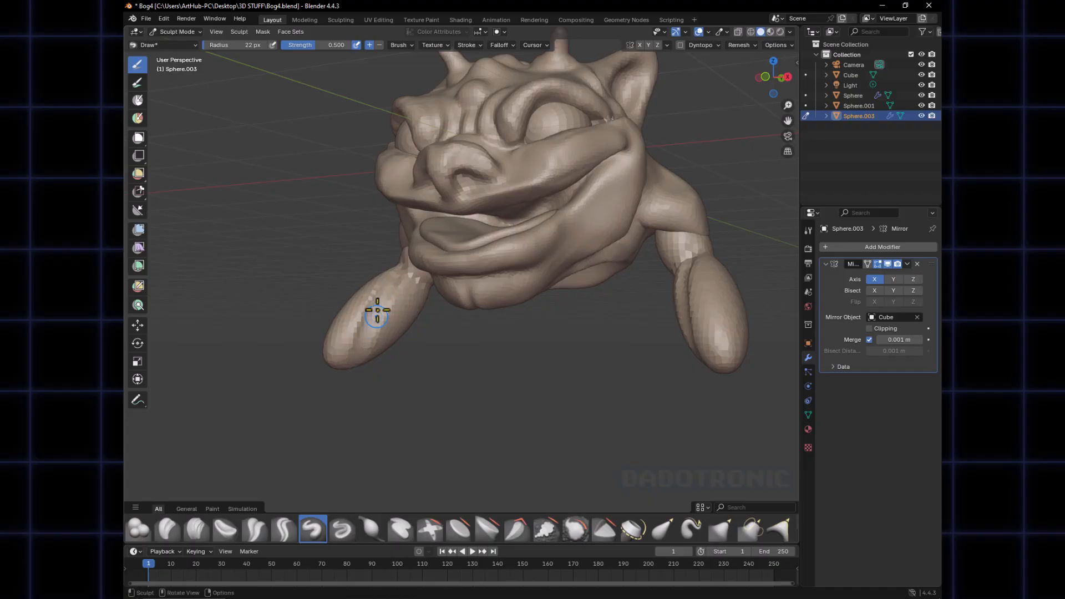
pyautogui.moveTo(377, 310); pyautogui.dragTo(368, 332)
pyautogui.moveTo(369, 353); pyautogui.dragTo(408, 333, button='middle')
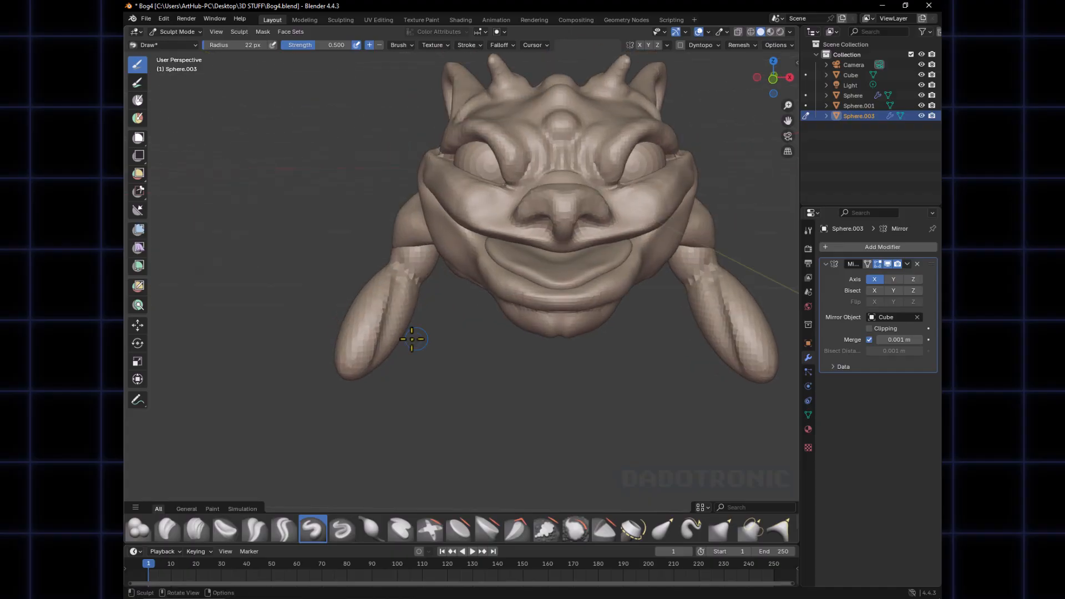
pyautogui.moveTo(376, 340); pyautogui.dragTo(389, 314)
pyautogui.moveTo(389, 314); pyautogui.dragTo(404, 272, button='middle')
# Build up the front of the elbows with the Clay Strips brush at 27 px and adjust the arms' remesh voxel size
pyautogui.press('c')
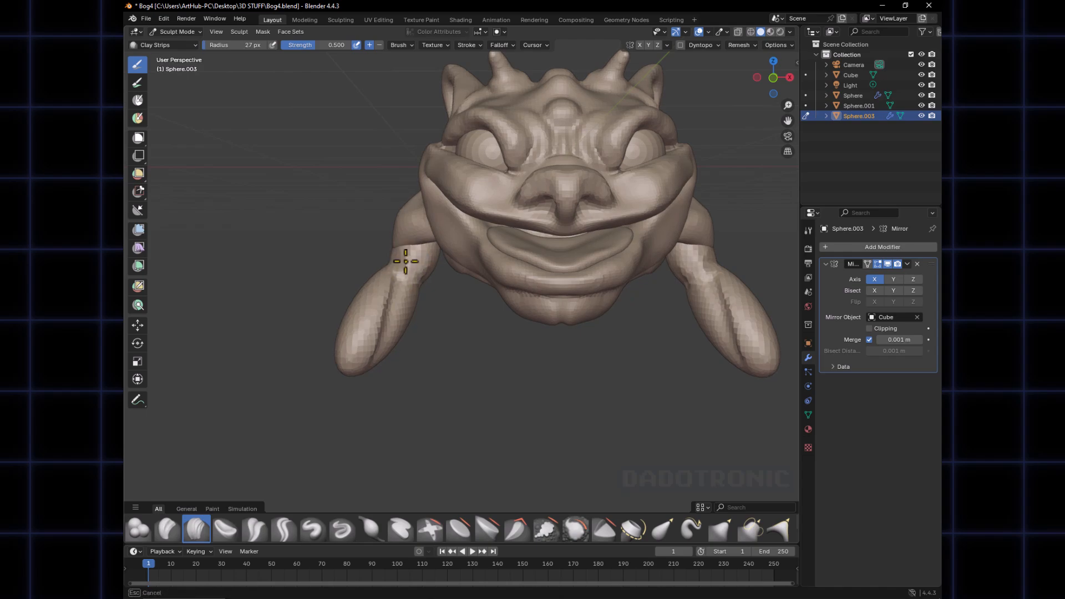
pyautogui.moveTo(411, 276)
pyautogui.mouseDown(button='middle')
pyautogui.moveTo(416, 268)
pyautogui.moveTo(409, 276)
pyautogui.moveTo(428, 276)
pyautogui.moveTo(451, 312)
pyautogui.moveTo(428, 290)
pyautogui.moveTo(456, 290)
pyautogui.moveTo(428, 305)
pyautogui.mouseUp(button='middle')
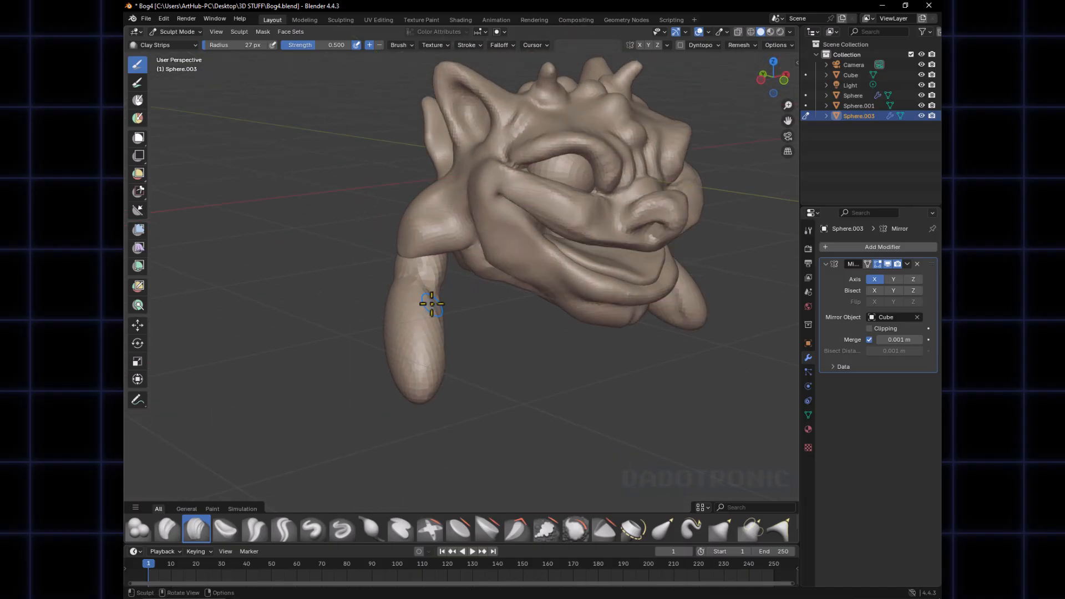
pyautogui.press('r')
pyautogui.click(446, 305)
pyautogui.moveTo(446, 306)
pyautogui.mouseDown(button='middle')
pyautogui.moveTo(410, 286)
pyautogui.moveTo(415, 279)
pyautogui.mouseUp(button='middle')
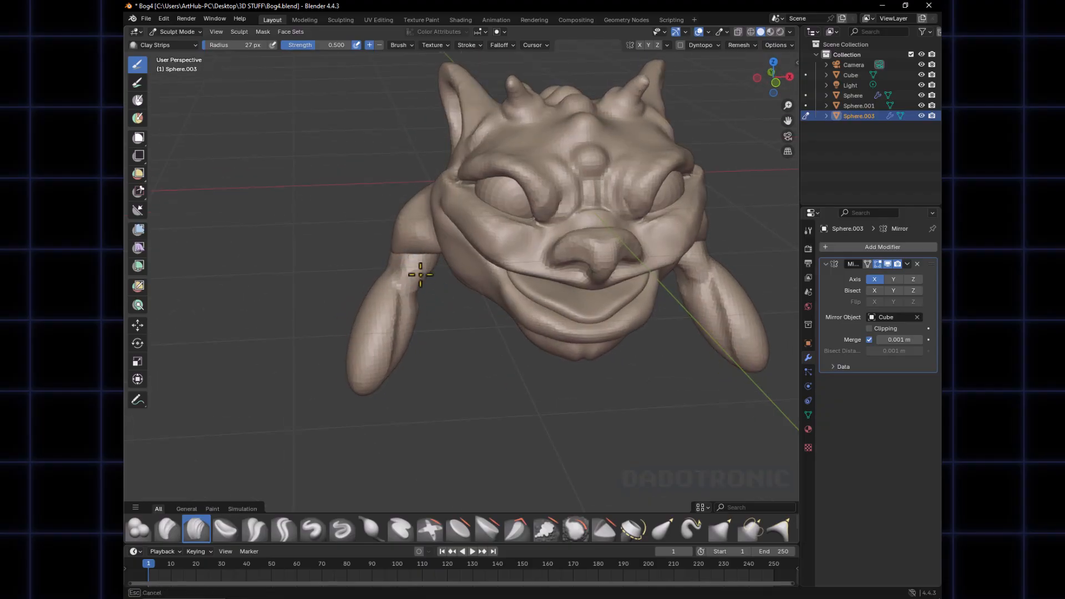
# Add volume to the back of the elbows using the Clay Strips brush at 17 px
pyautogui.moveTo(418, 279)
pyautogui.mouseDown(button='middle')
pyautogui.moveTo(447, 316)
pyautogui.moveTo(495, 292)
pyautogui.moveTo(510, 299)
pyautogui.moveTo(475, 302)
pyautogui.moveTo(535, 273)
pyautogui.moveTo(522, 290)
pyautogui.mouseUp(button='middle')
pyautogui.moveTo(518, 288); pyautogui.dragTo(535, 294)
pyautogui.moveTo(524, 299); pyautogui.dragTo(482, 316, button='middle')
pyautogui.moveTo(483, 316); pyautogui.dragTo(487, 302)
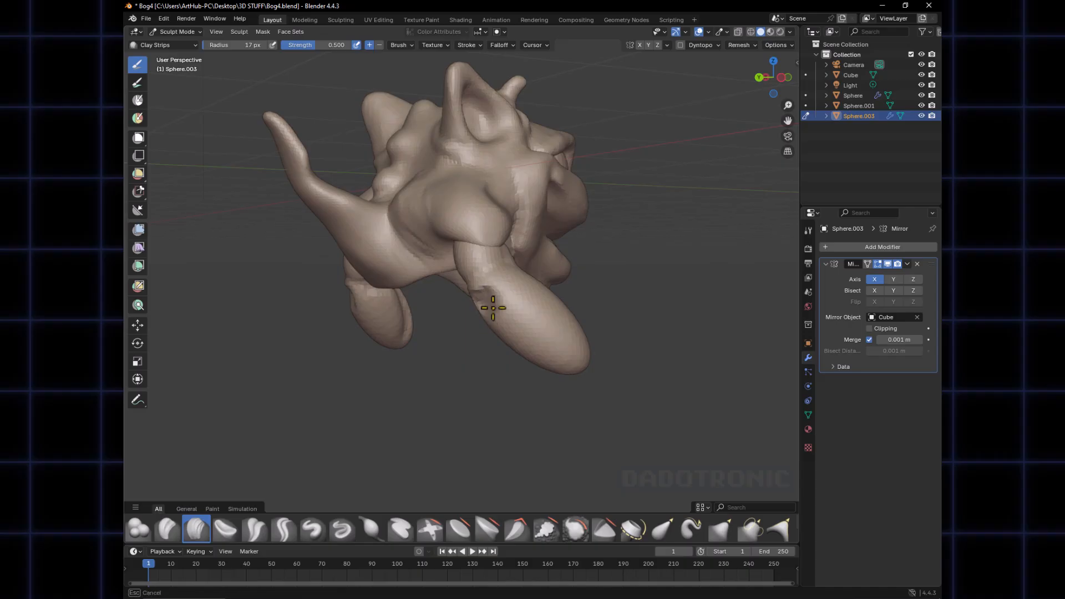
pyautogui.moveTo(487, 301); pyautogui.dragTo(487, 321, button='middle')
# Carve lengthwise grooves into the rear and outer side of the forearms with the inverted Draw brush, mainly at 18 px, and smooth them
pyautogui.press('x')
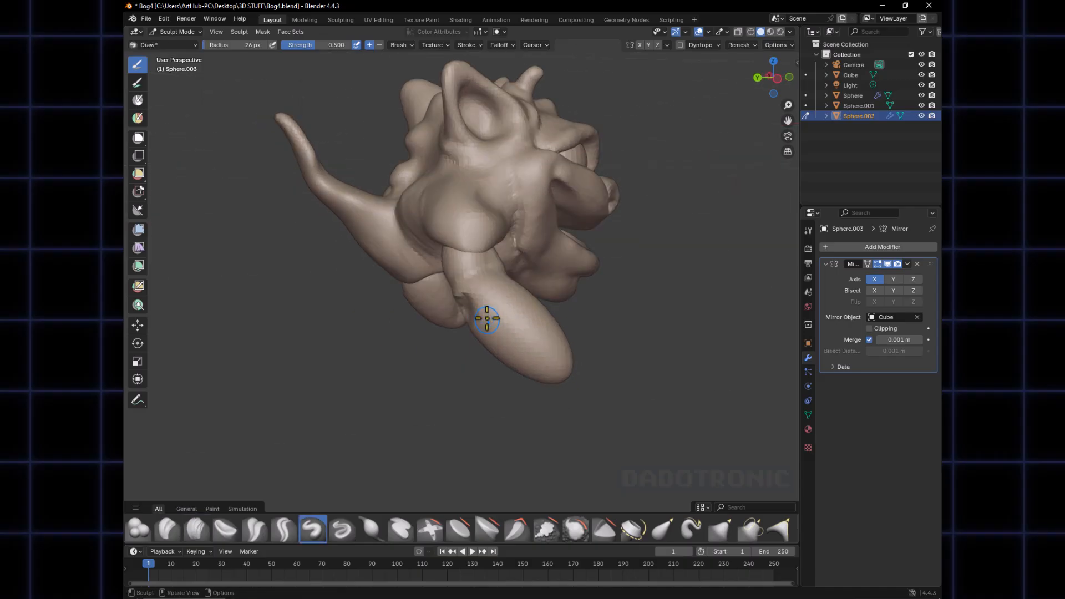
pyautogui.keyDown('ctrl'); pyautogui.moveTo(473, 311); pyautogui.dragTo(483, 331); pyautogui.keyUp('ctrl')
pyautogui.moveTo(483, 330); pyautogui.dragTo(504, 330, button='middle')
pyautogui.press('f')
pyautogui.click(497, 320)
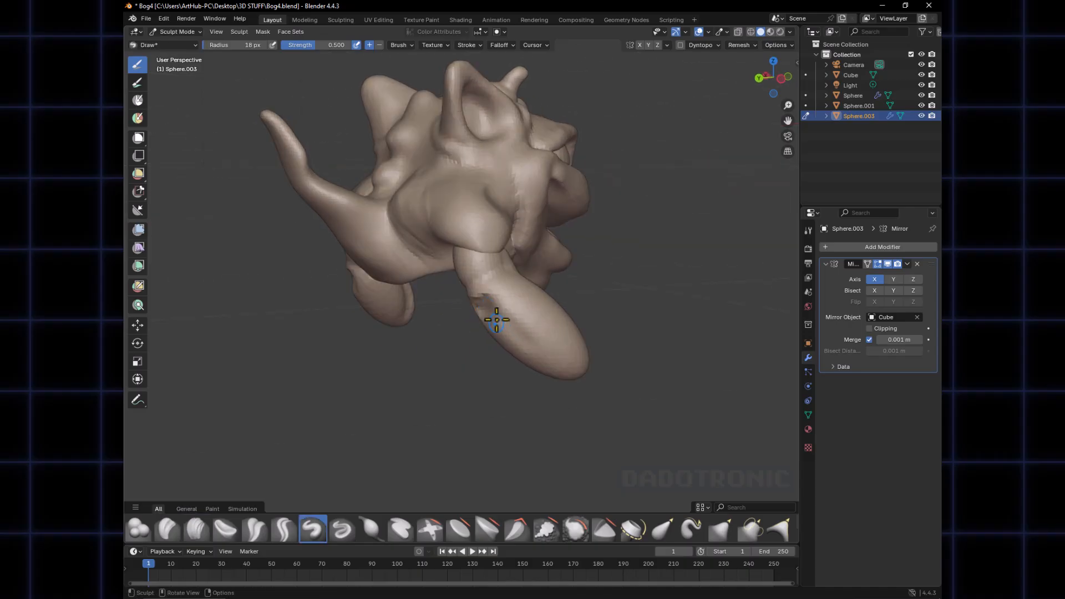
pyautogui.keyDown('ctrl'); pyautogui.moveTo(493, 314); pyautogui.dragTo(551, 351); pyautogui.keyUp('ctrl')
pyautogui.moveTo(548, 350); pyautogui.dragTo(588, 341, button='middle')
pyautogui.keyDown('ctrl'); pyautogui.moveTo(521, 306); pyautogui.dragTo(553, 333); pyautogui.keyUp('ctrl')
pyautogui.moveTo(553, 333); pyautogui.dragTo(500, 327, button='middle')
pyautogui.keyDown('ctrl'); pyautogui.moveTo(490, 330); pyautogui.dragTo(547, 365); pyautogui.keyUp('ctrl')
pyautogui.moveTo(548, 365)
pyautogui.mouseDown(button='middle')
pyautogui.moveTo(428, 352)
pyautogui.moveTo(369, 316)
pyautogui.moveTo(471, 334)
pyautogui.mouseUp(button='middle')
pyautogui.moveTo(471, 334)
pyautogui.keyDown('shift'); pyautogui.mouseDown()
pyautogui.moveTo(501, 361)
pyautogui.moveTo(497, 348)
pyautogui.mouseUp(); pyautogui.keyUp('shift')
# Raise small bumps on the outer side of the forearms with the 18 px Draw brush, undoing the last two strokes
pyautogui.moveTo(497, 348); pyautogui.dragTo(592, 299, button='middle')
pyautogui.moveTo(525, 298)
pyautogui.mouseDown(button='middle')
pyautogui.moveTo(519, 289)
pyautogui.moveTo(496, 323)
pyautogui.moveTo(427, 324)
pyautogui.moveTo(447, 319)
pyautogui.mouseUp(button='middle')
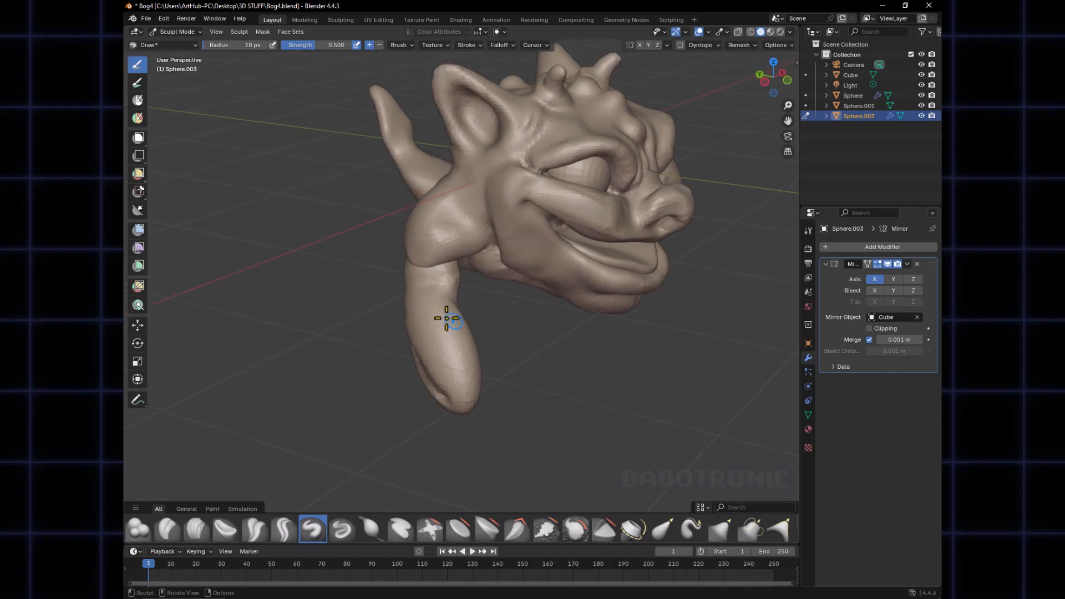
pyautogui.moveTo(419, 316); pyautogui.dragTo(452, 361)
pyautogui.hotkey('ctrl', 'z')
pyautogui.hotkey('ctrl', 'z')
# Strengthen the ridges beside the groove on the front of the forearms using the Draw brush at 18 px
pyautogui.moveTo(452, 361)
pyautogui.mouseDown(button='middle')
pyautogui.moveTo(435, 333)
pyautogui.moveTo(385, 301)
pyautogui.mouseUp(button='middle')
pyautogui.press('f')
pyautogui.click(380, 298)
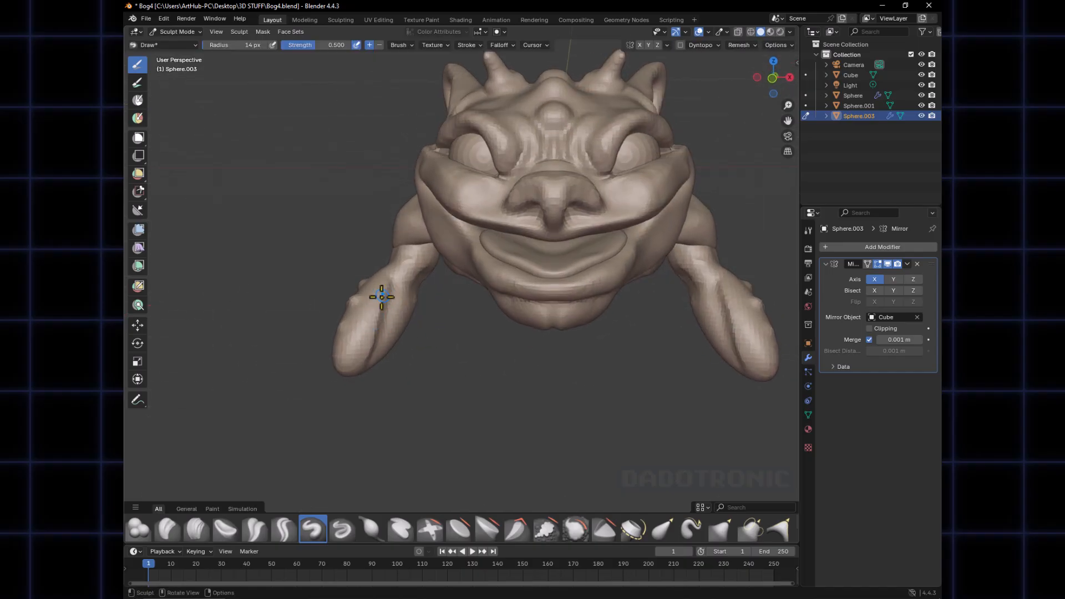
pyautogui.press('f')
pyautogui.click(385, 299)
pyautogui.moveTo(388, 300); pyautogui.dragTo(411, 303)
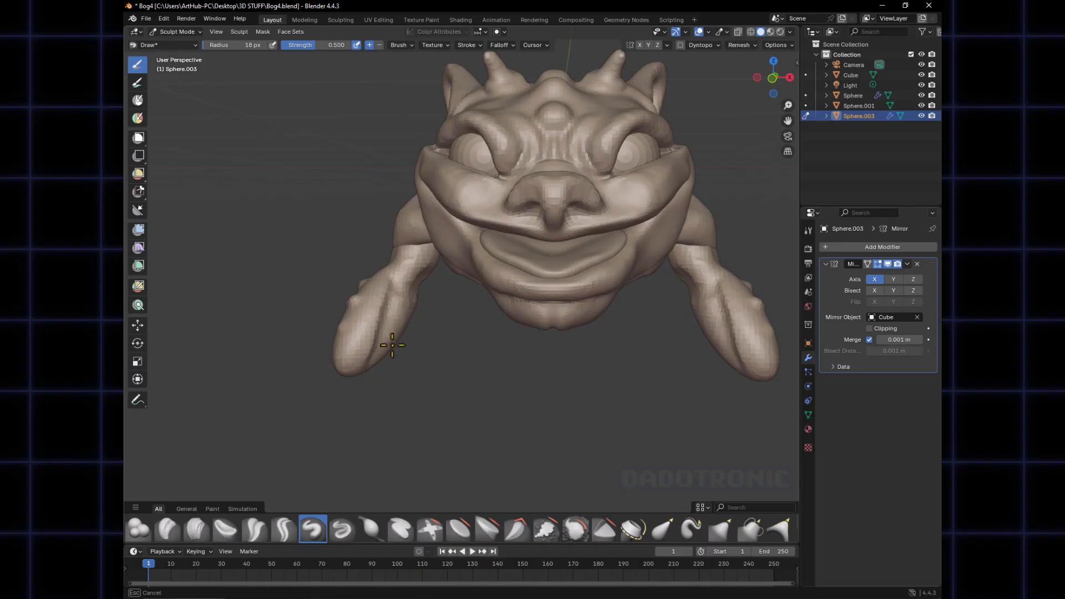
pyautogui.moveTo(392, 345)
pyautogui.mouseDown()
pyautogui.moveTo(368, 290)
pyautogui.moveTo(373, 316)
pyautogui.moveTo(380, 291)
pyautogui.moveTo(372, 322)
pyautogui.mouseUp()
pyautogui.moveTo(371, 323); pyautogui.dragTo(366, 302, button='middle')
pyautogui.moveTo(366, 306); pyautogui.dragTo(356, 332)
pyautogui.moveTo(374, 305); pyautogui.dragTo(400, 275, button='middle')
pyautogui.moveTo(395, 299); pyautogui.dragTo(405, 306)
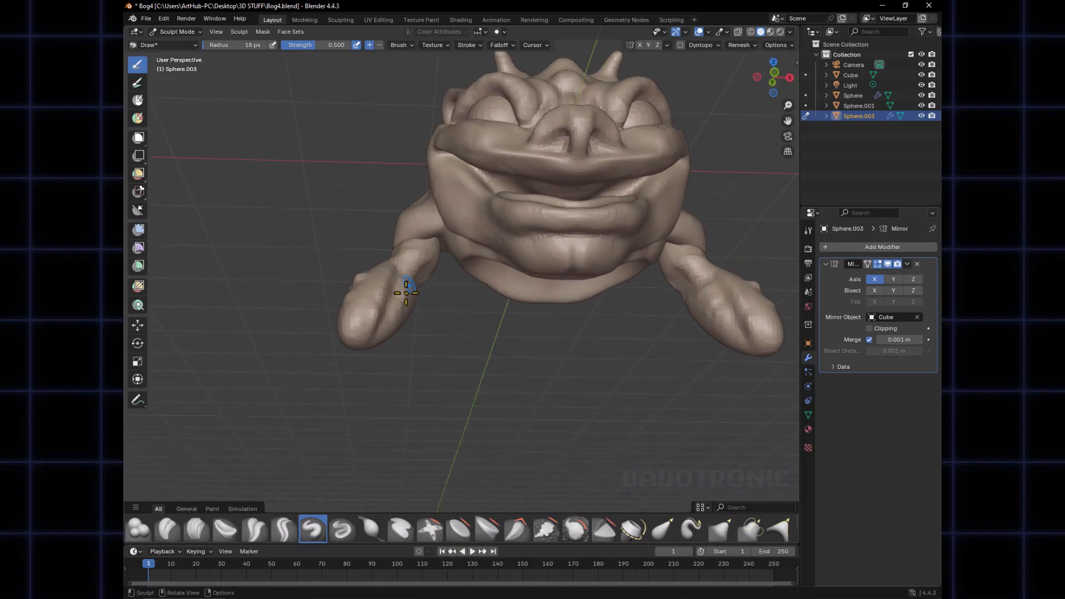
# Switch sculpting to the body, hide it to expose the arms, and reveal it again
pyautogui.moveTo(406, 293)
pyautogui.mouseDown(button='middle')
pyautogui.moveTo(371, 255)
pyautogui.moveTo(463, 309)
pyautogui.moveTo(518, 292)
pyautogui.moveTo(475, 290)
pyautogui.moveTo(544, 282)
pyautogui.moveTo(489, 289)
pyautogui.moveTo(516, 277)
pyautogui.moveTo(550, 289)
pyautogui.moveTo(540, 311)
pyautogui.moveTo(611, 328)
pyautogui.moveTo(490, 328)
pyautogui.moveTo(549, 305)
pyautogui.mouseUp(button='middle')
pyautogui.scroll(2, 430, 288)
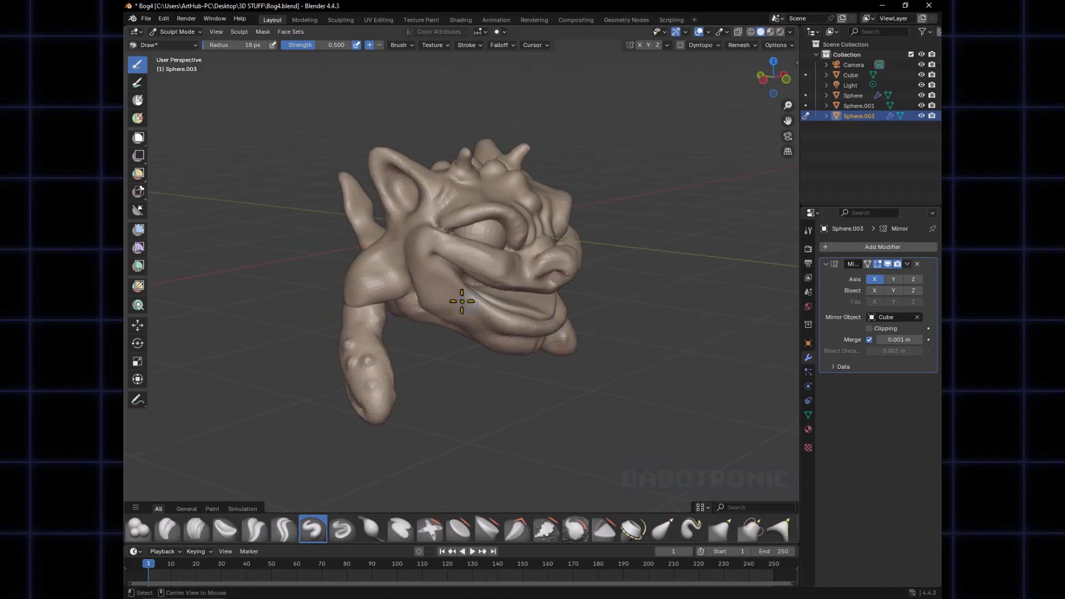
pyautogui.hotkey('alt', 'q')
pyautogui.press('h')
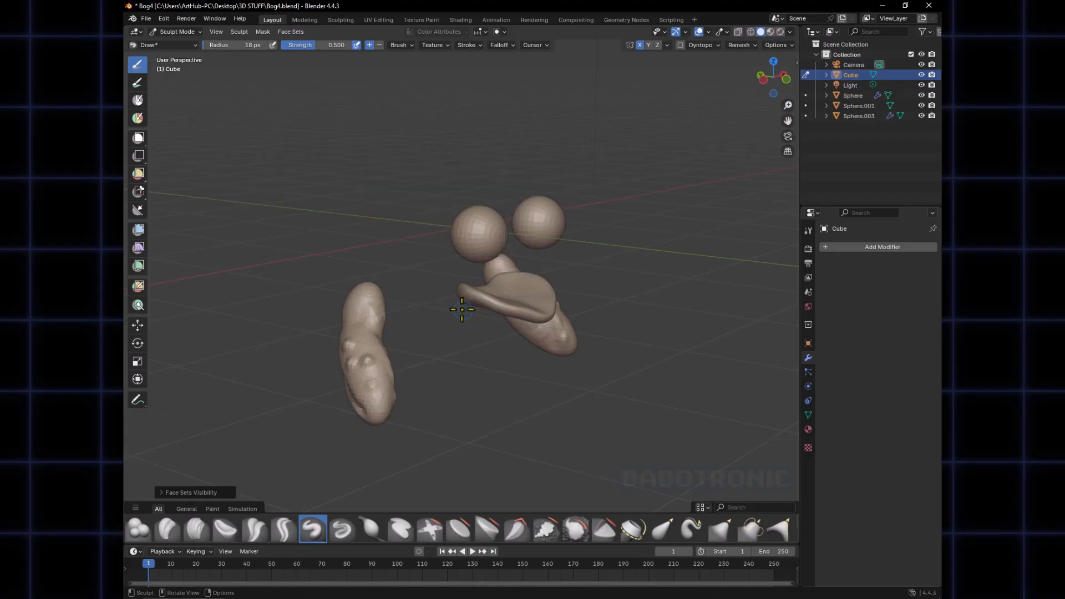
pyautogui.hotkey('alt', 'h')
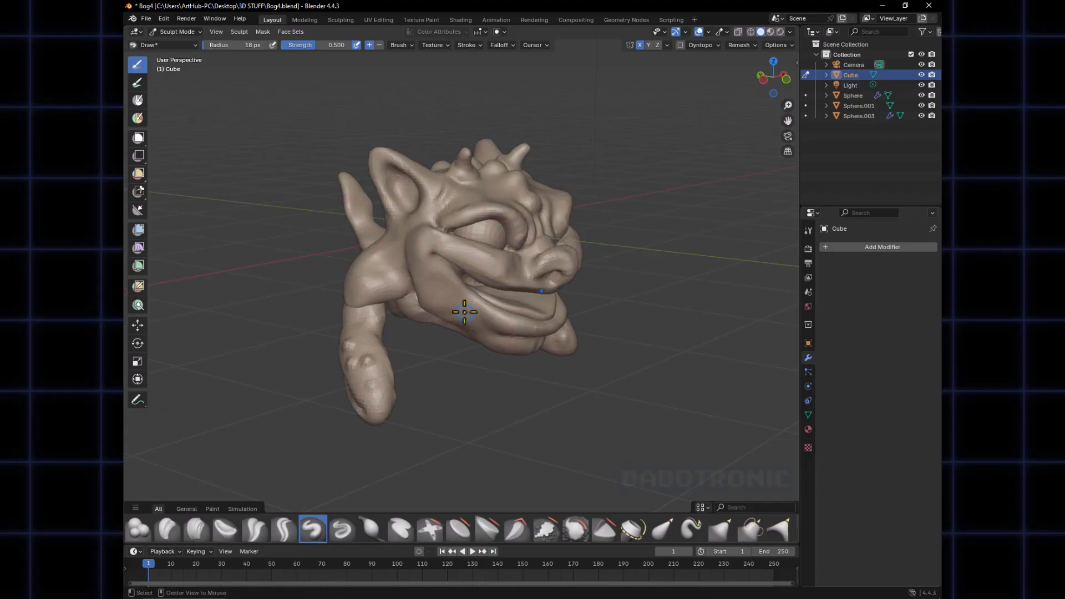
# Try to work on the arms with the body hidden in Sculpt Mode, using the Clay Strips brush at 43 px, and unhide the body
pyautogui.moveTo(464, 312)
pyautogui.mouseDown(button='middle')
pyautogui.moveTo(357, 326)
pyautogui.moveTo(409, 332)
pyautogui.moveTo(400, 301)
pyautogui.moveTo(443, 325)
pyautogui.moveTo(414, 322)
pyautogui.moveTo(452, 317)
pyautogui.moveTo(466, 285)
pyautogui.moveTo(424, 329)
pyautogui.moveTo(440, 250)
pyautogui.moveTo(354, 309)
pyautogui.moveTo(370, 327)
pyautogui.mouseUp(button='middle')
pyautogui.press('h')
pyautogui.press('f')
pyautogui.click(408, 305)
pyautogui.hotkey('alt', 'q')
pyautogui.hotkey('alt', 'q')
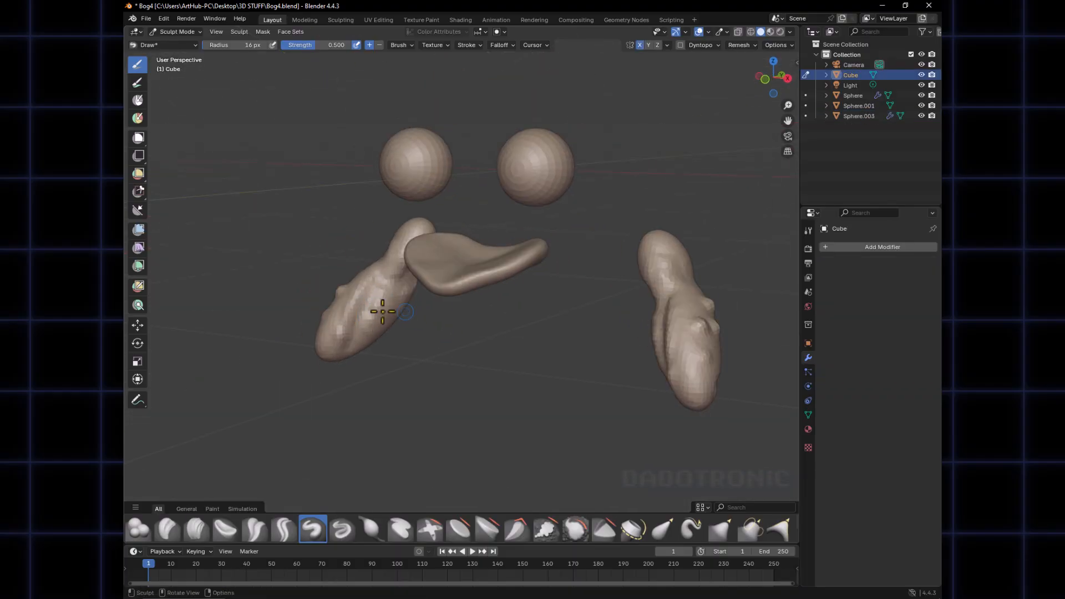
pyautogui.press('c')
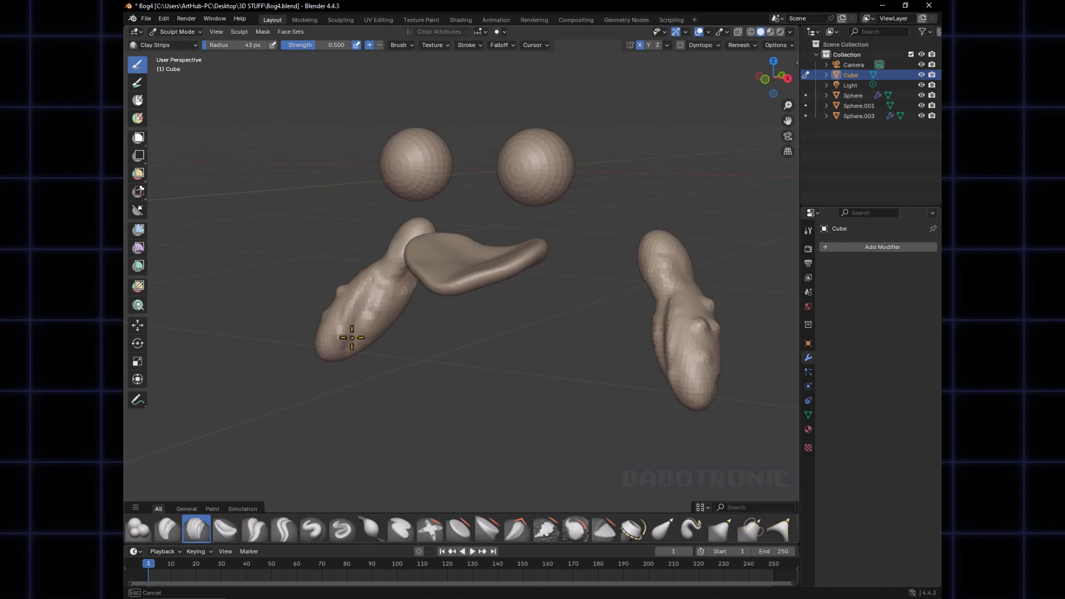
pyautogui.moveTo(352, 337); pyautogui.dragTo(317, 305, button='middle')
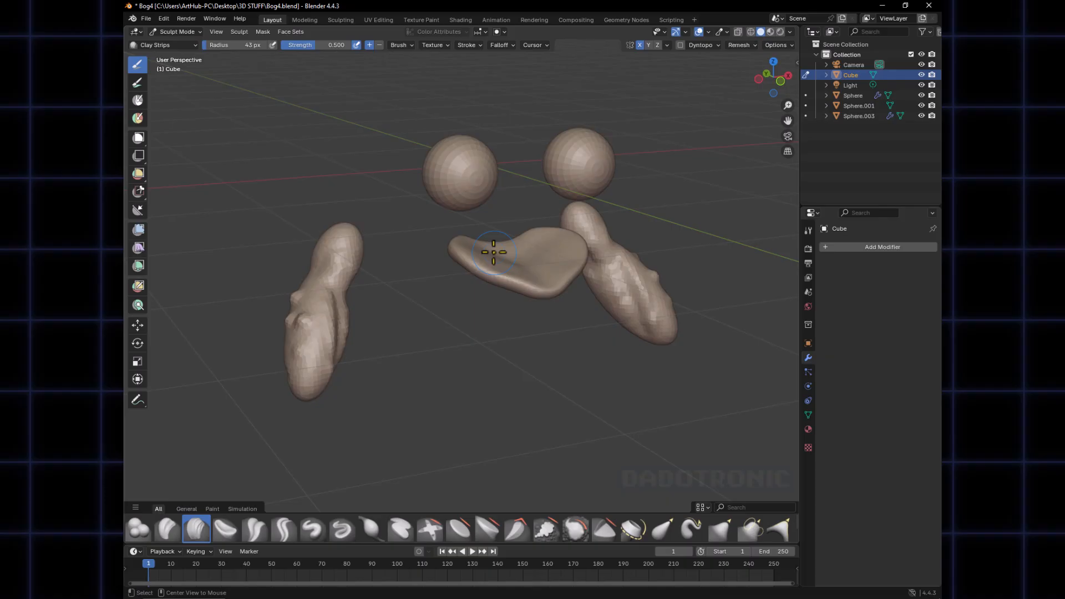
pyautogui.hotkey('alt', 'h')
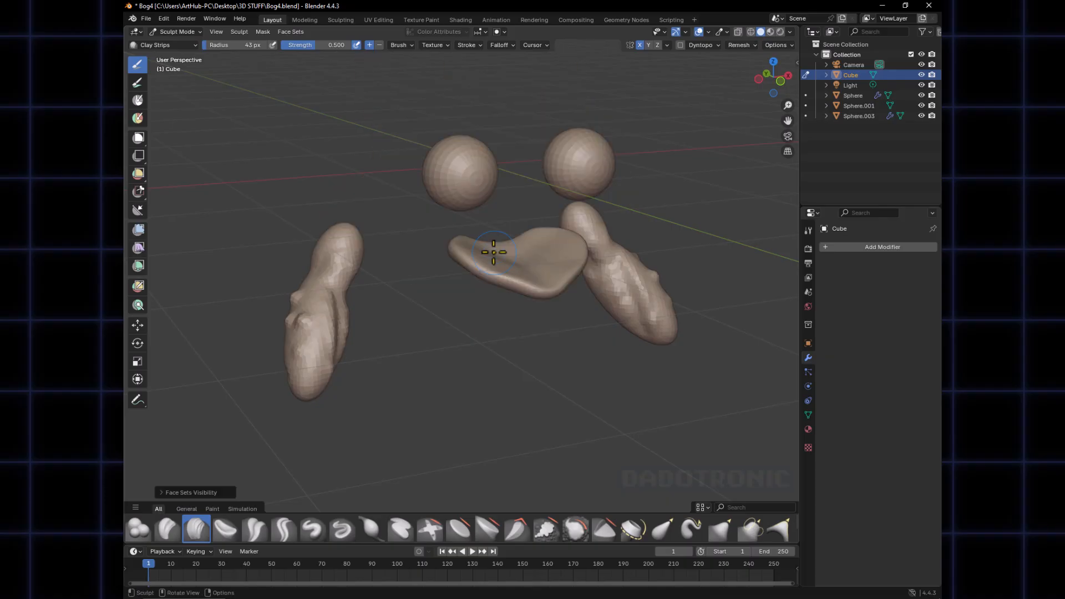
pyautogui.hotkey('alt', 'h')
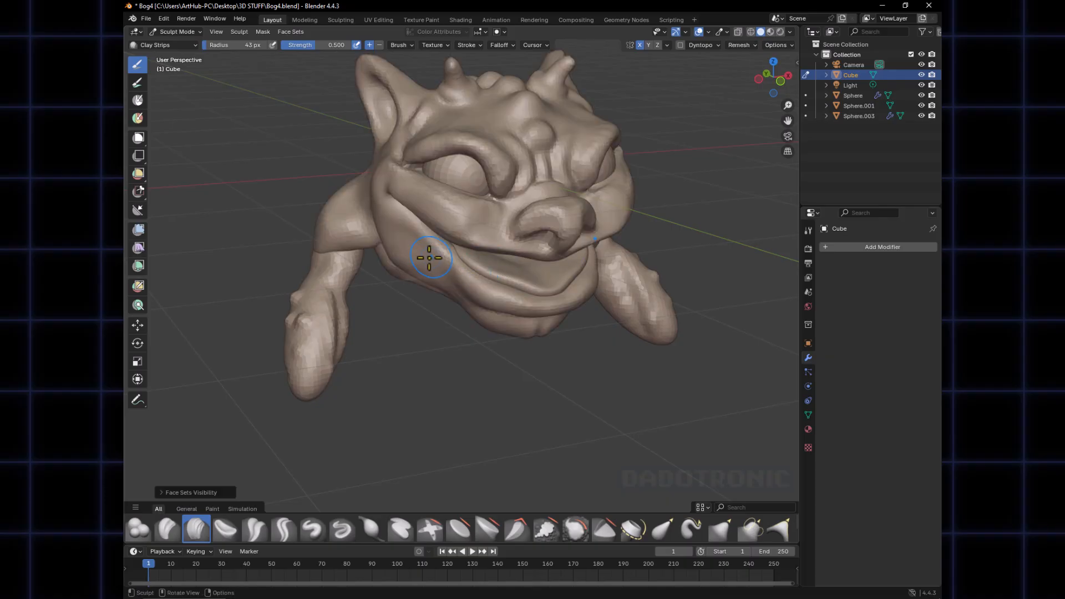
# Switch to Object Mode and select the body
pyautogui.moveTo(446, 279); pyautogui.dragTo(451, 259, button='middle')
pyautogui.hotkey('ctrl', 'Tab')
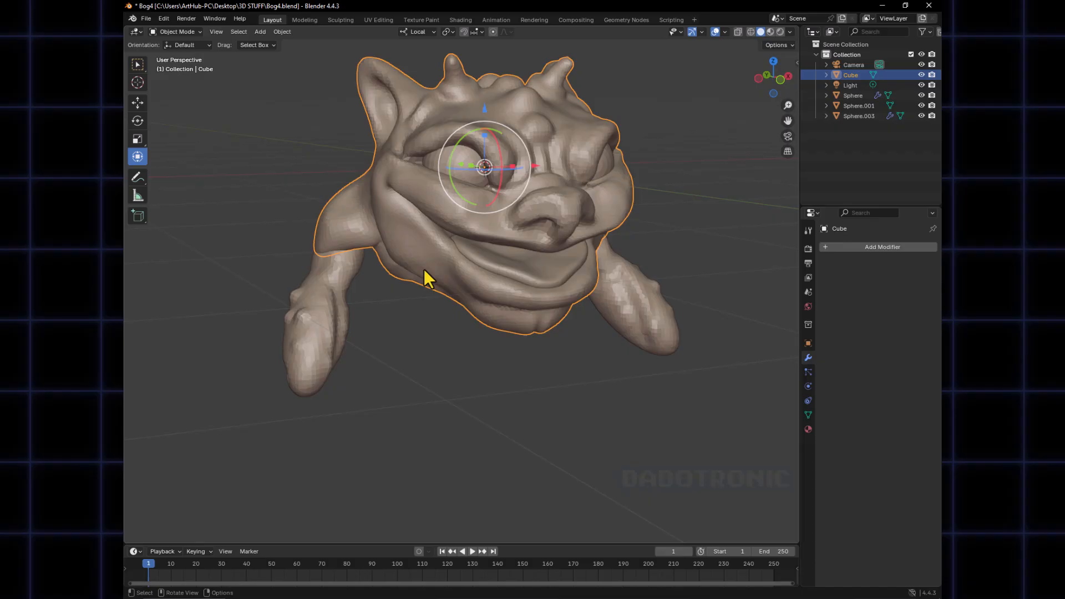
pyautogui.click(444, 325)
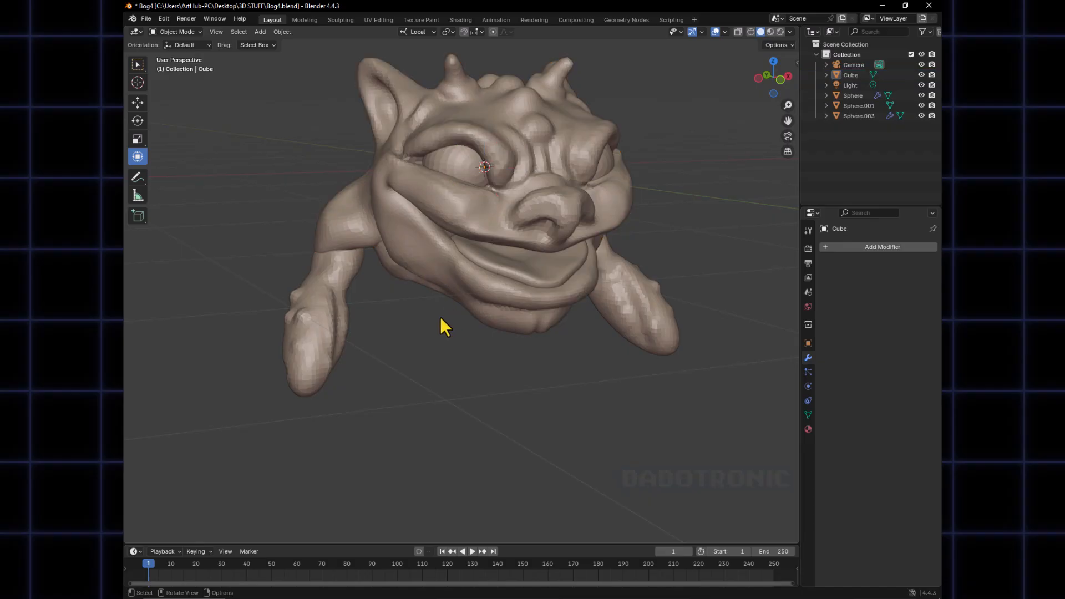
pyautogui.moveTo(442, 325); pyautogui.dragTo(487, 334, button='middle')
pyautogui.click(478, 301)
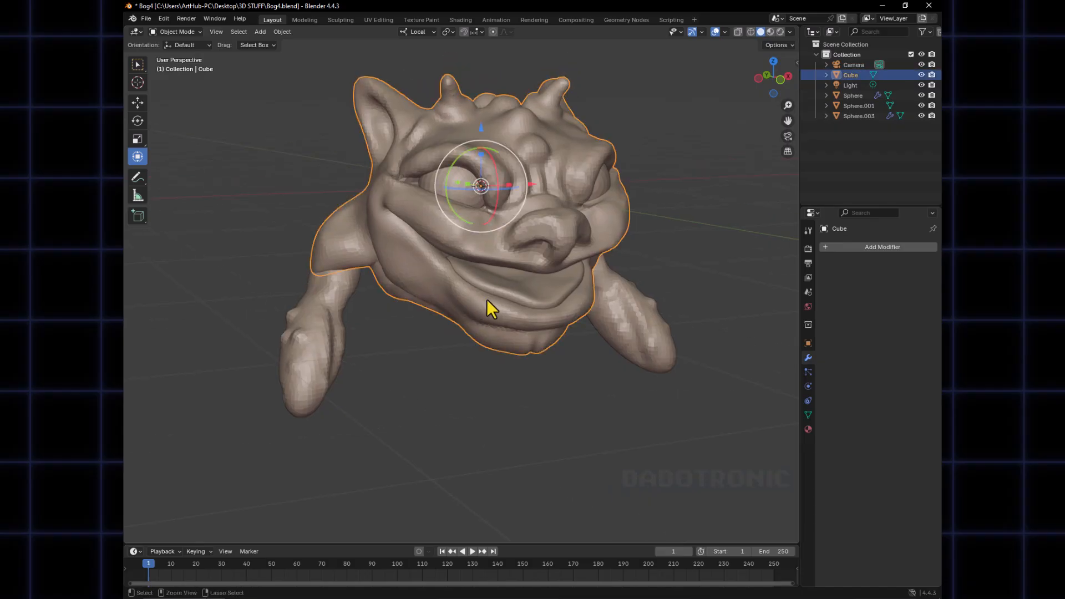
# Enter Sculpt Mode on the arms and try a 43 px Clay Strips stroke on the front of the forearm
pyautogui.click(320, 337)
pyautogui.hotkey('ctrl', 'Tab')
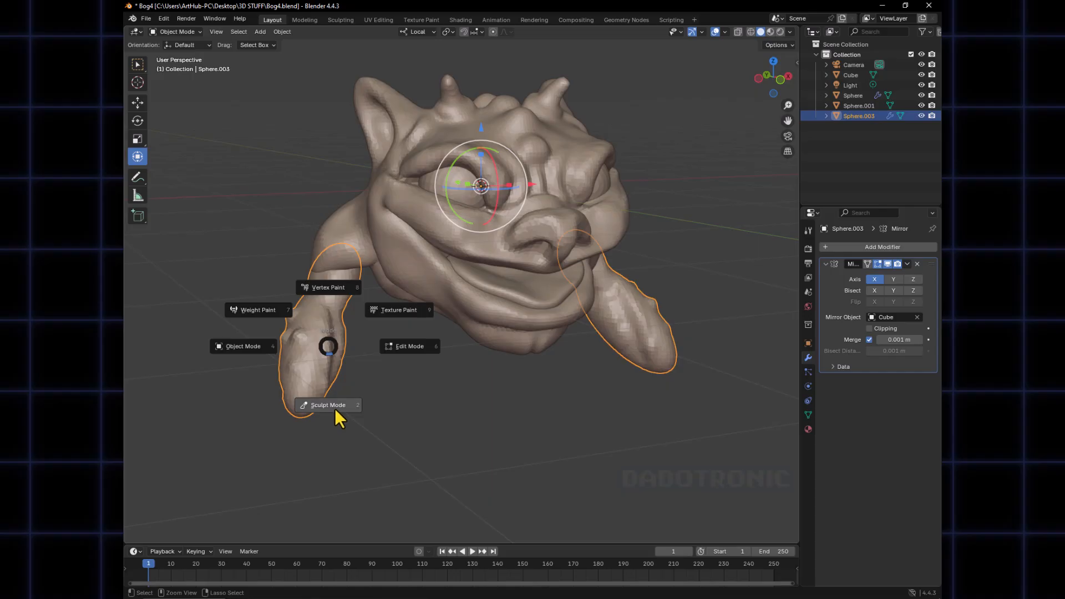
pyautogui.click(334, 408)
pyautogui.moveTo(335, 409); pyautogui.dragTo(347, 329, button='middle')
pyautogui.moveTo(340, 321); pyautogui.dragTo(327, 351)
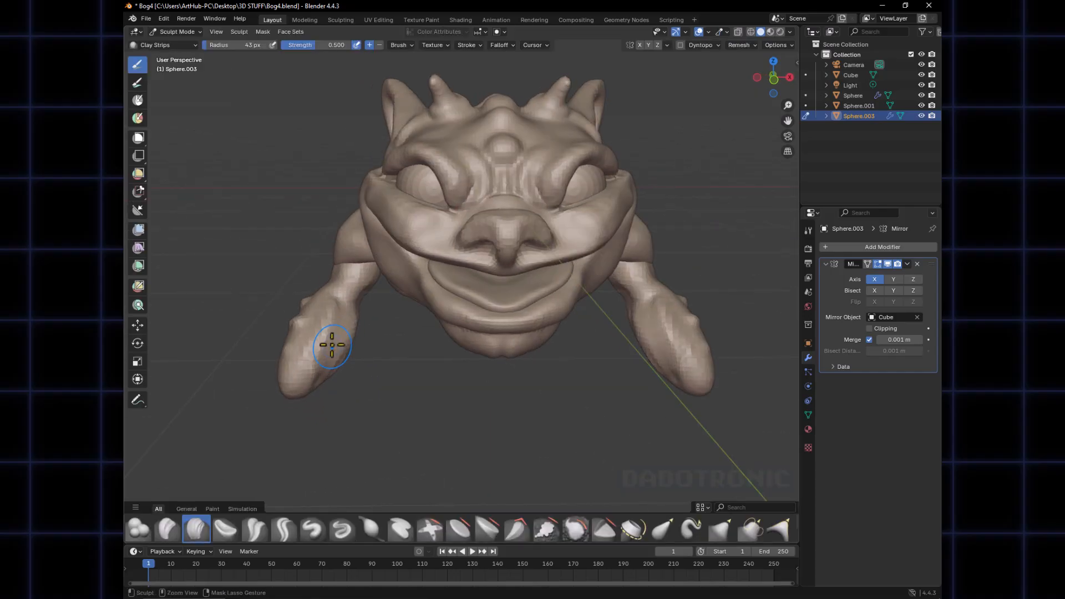
pyautogui.hotkey('ctrl', 'z')
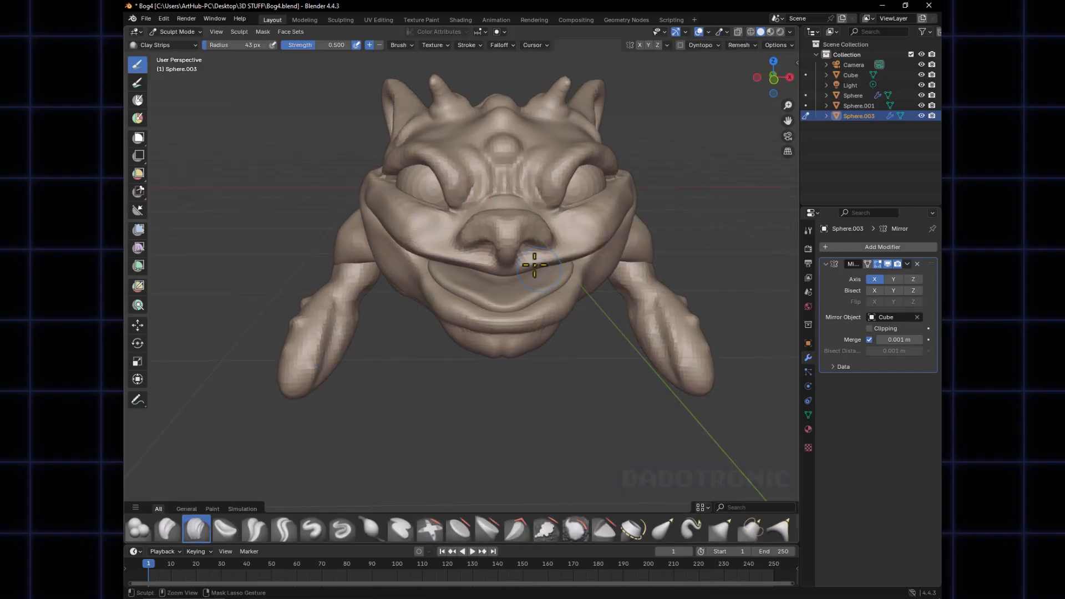
# Return to Object Mode and hide the body object so the arms are fully exposed
pyautogui.hotkey('ctrl', 'Tab')
pyautogui.click(380, 265)
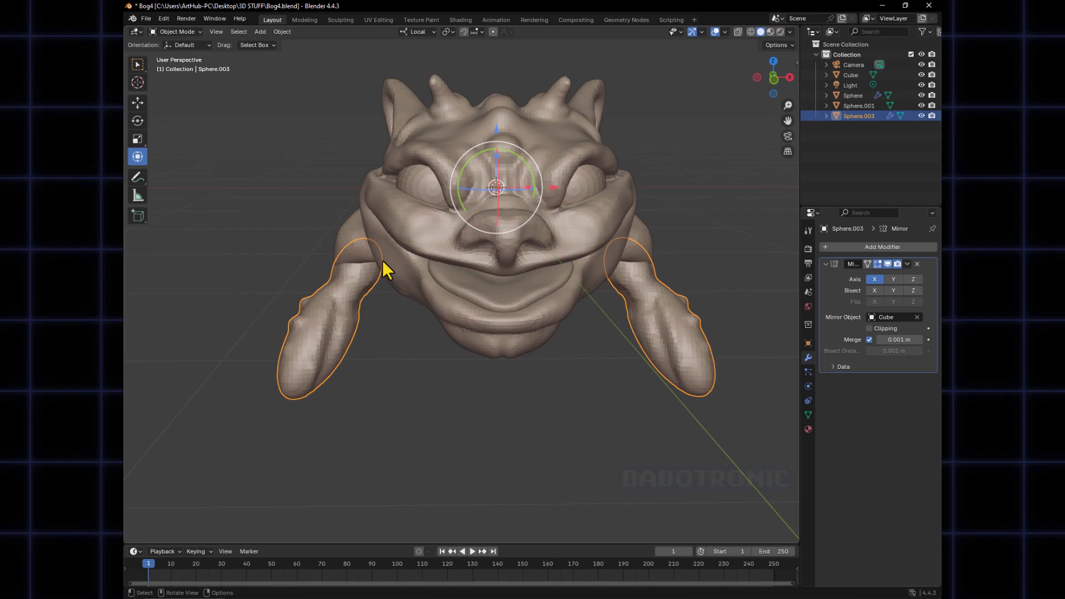
pyautogui.click(440, 255)
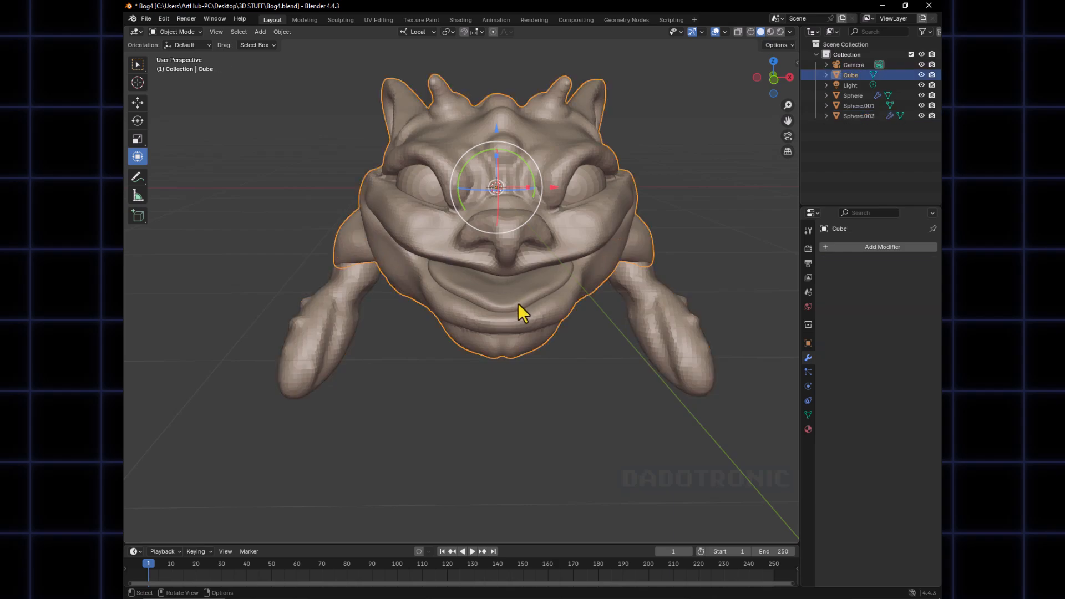
pyautogui.press('h')
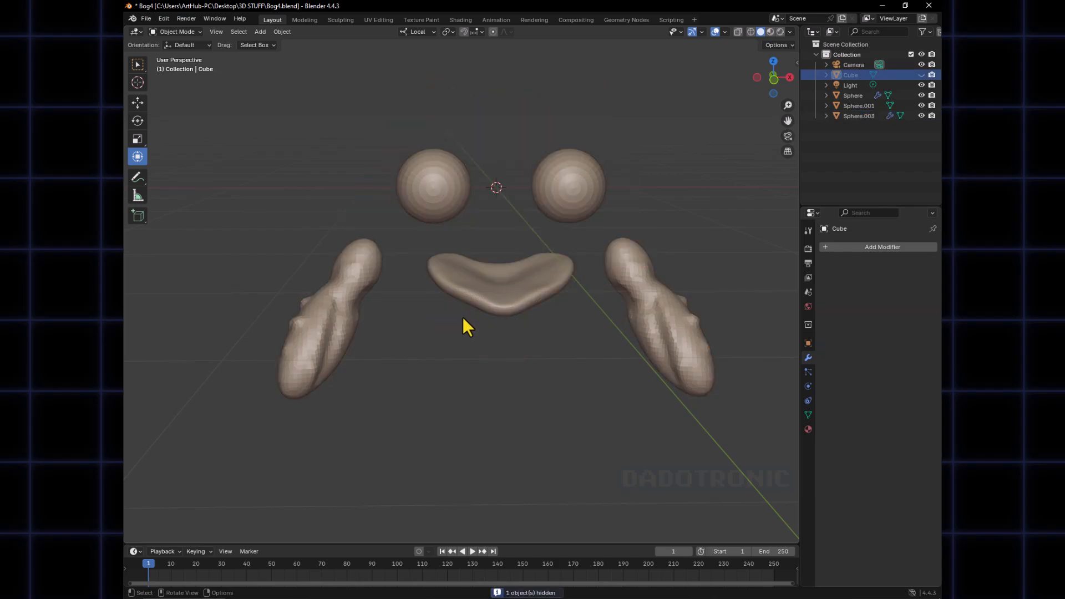
# Select the mirrored arms, enter Sculpt Mode, and add a short Clay Strips stroke on the inner side of the forearm
pyautogui.click(354, 327)
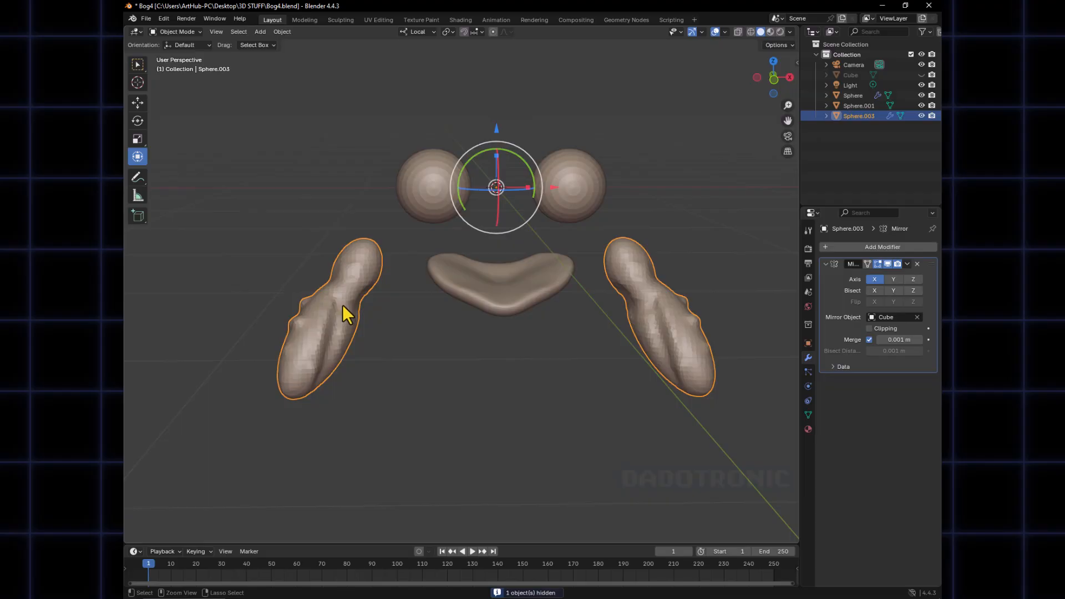
pyautogui.hotkey('ctrl', 'Tab')
pyautogui.click(354, 385)
pyautogui.moveTo(341, 333); pyautogui.dragTo(352, 315, button='middle')
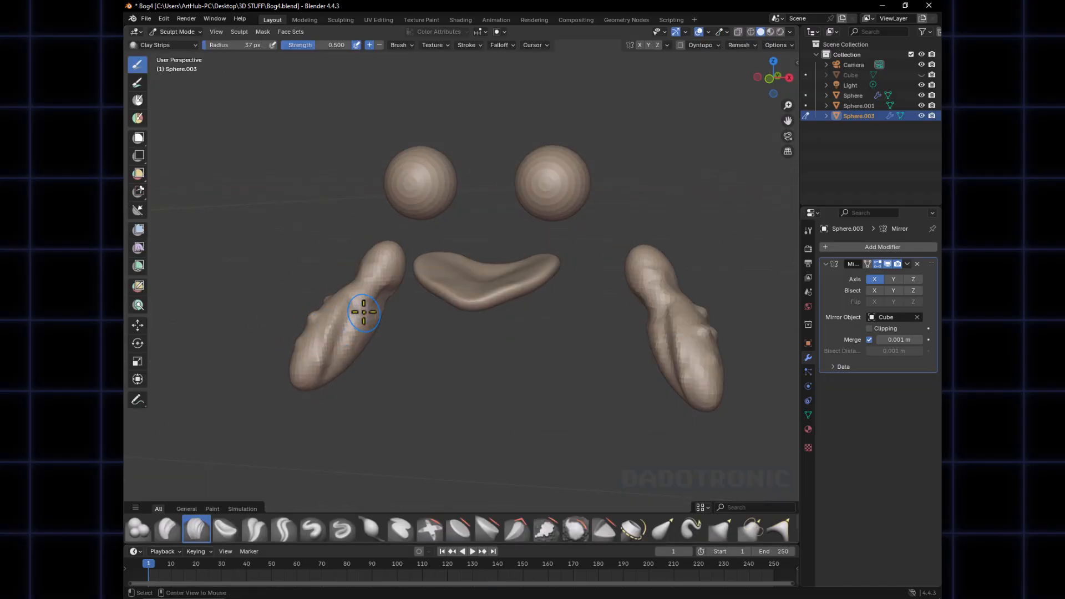
pyautogui.moveTo(361, 294); pyautogui.dragTo(367, 387, button='middle')
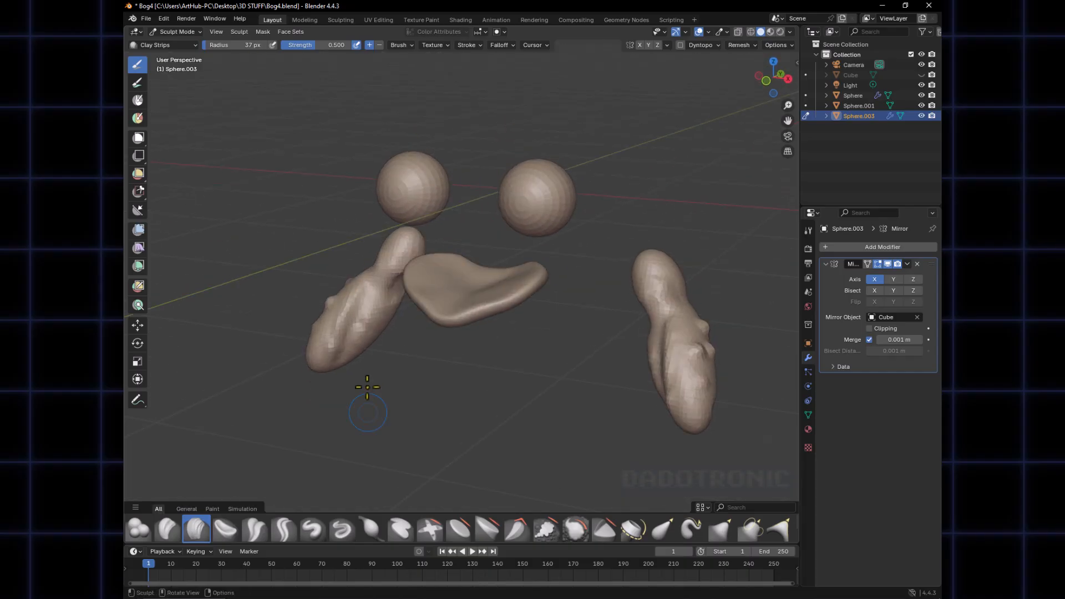
pyautogui.press('f')
pyautogui.moveTo(361, 313)
pyautogui.mouseDown()
pyautogui.moveTo(367, 297)
pyautogui.moveTo(347, 324)
pyautogui.moveTo(364, 332)
pyautogui.mouseUp()
pyautogui.moveTo(387, 341)
pyautogui.mouseDown(button='middle')
pyautogui.moveTo(392, 368)
pyautogui.moveTo(321, 352)
pyautogui.moveTo(320, 339)
pyautogui.moveTo(388, 361)
pyautogui.moveTo(409, 294)
pyautogui.moveTo(347, 349)
pyautogui.moveTo(372, 362)
pyautogui.mouseUp(button='middle')
pyautogui.press('f')
pyautogui.click(342, 362)
# Reshape the outer side of the forearm with the Grab brush at an 82 px radius
pyautogui.press('g')
pyautogui.press('f')
pyautogui.click(355, 333)
pyautogui.moveTo(311, 333)
pyautogui.mouseDown()
pyautogui.moveTo(326, 339)
pyautogui.moveTo(329, 356)
pyautogui.mouseUp()
pyautogui.moveTo(314, 334); pyautogui.dragTo(328, 346)
# Build up the back of the elbow with the Clay Strips brush at a 31 px radius
pyautogui.moveTo(327, 346); pyautogui.dragTo(566, 316, button='middle')
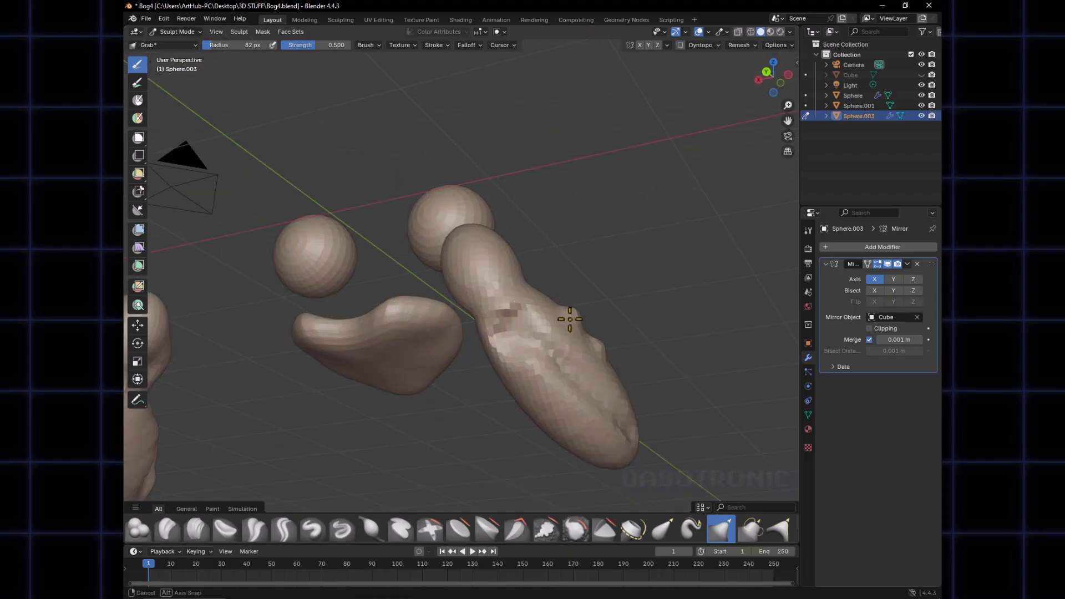
pyautogui.moveTo(561, 364); pyautogui.dragTo(530, 311, button='middle')
pyautogui.press('f')
pyautogui.click(513, 314)
pyautogui.press('c')
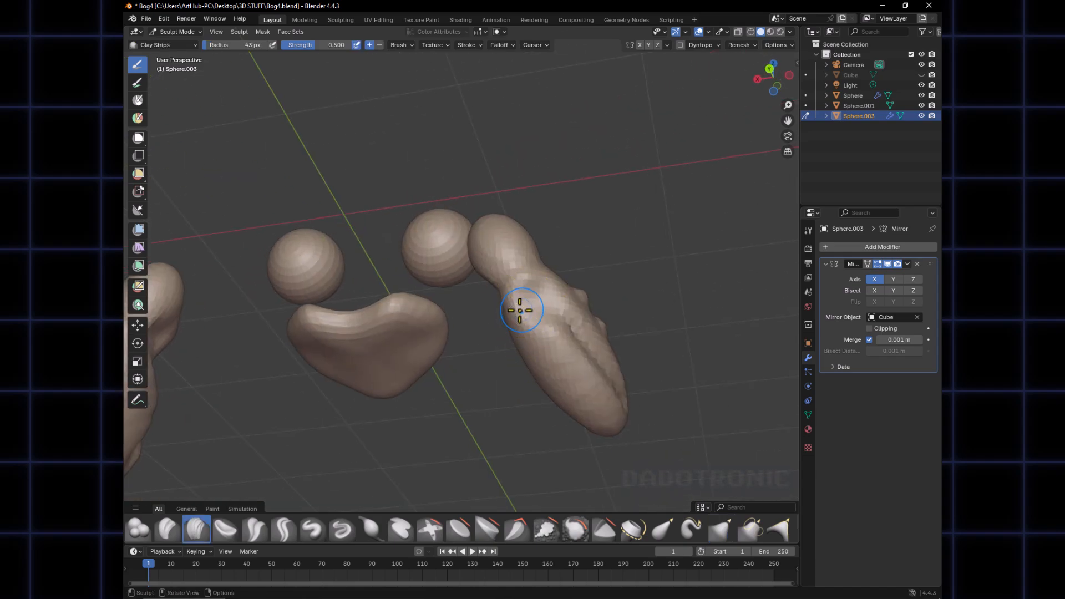
pyautogui.press('v')
pyautogui.press('c')
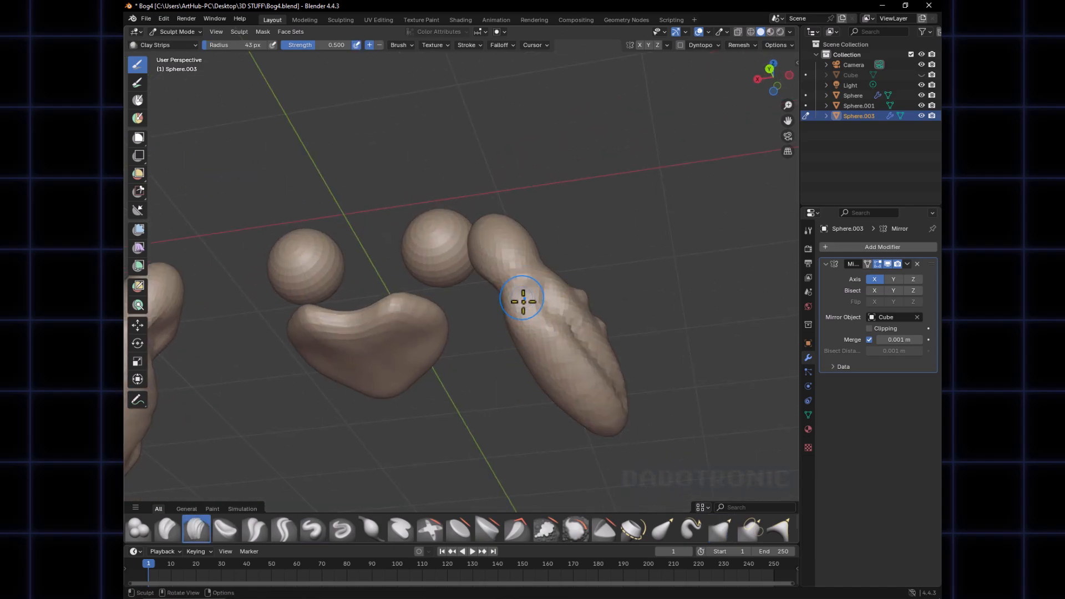
pyautogui.press('f')
pyautogui.click(518, 303)
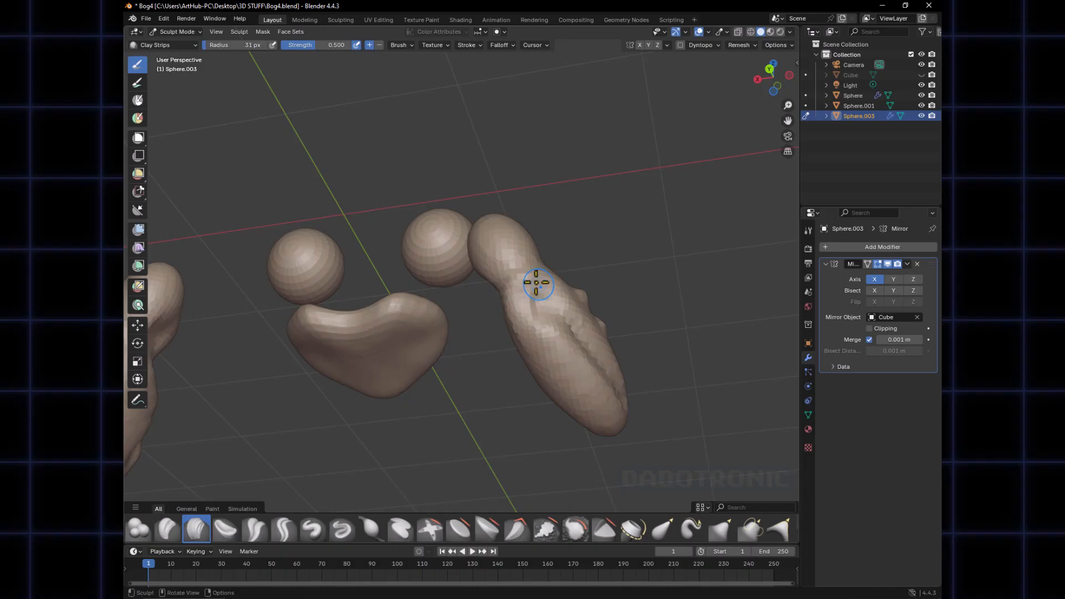
pyautogui.moveTo(536, 282); pyautogui.dragTo(524, 307)
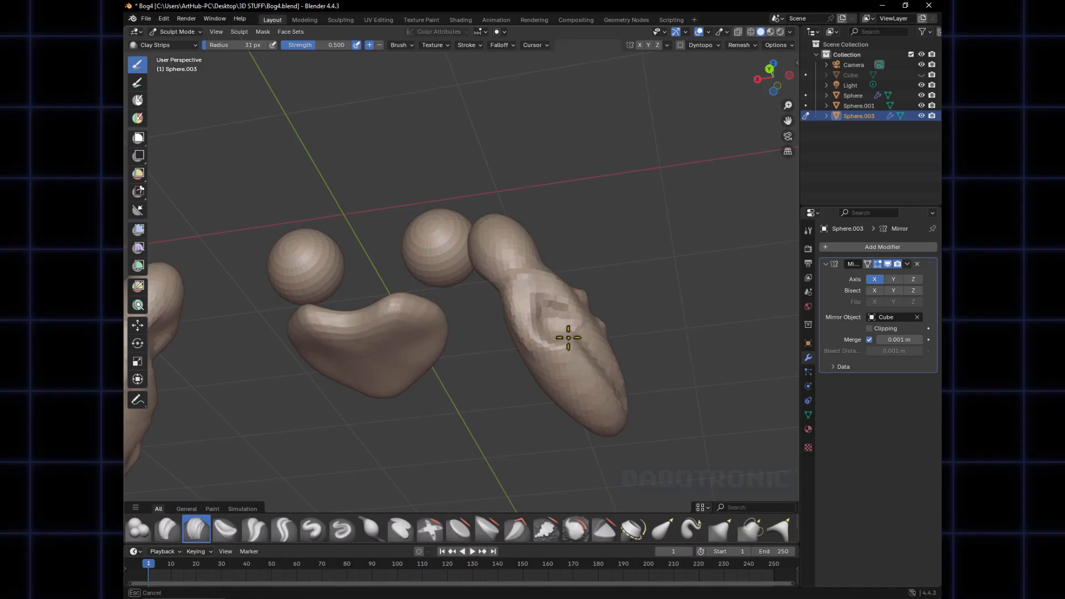
# Refine the elbow's bony form and the back of the forearm with Clay Strips at a 26 px radius
pyautogui.press('f')
pyautogui.click(563, 325)
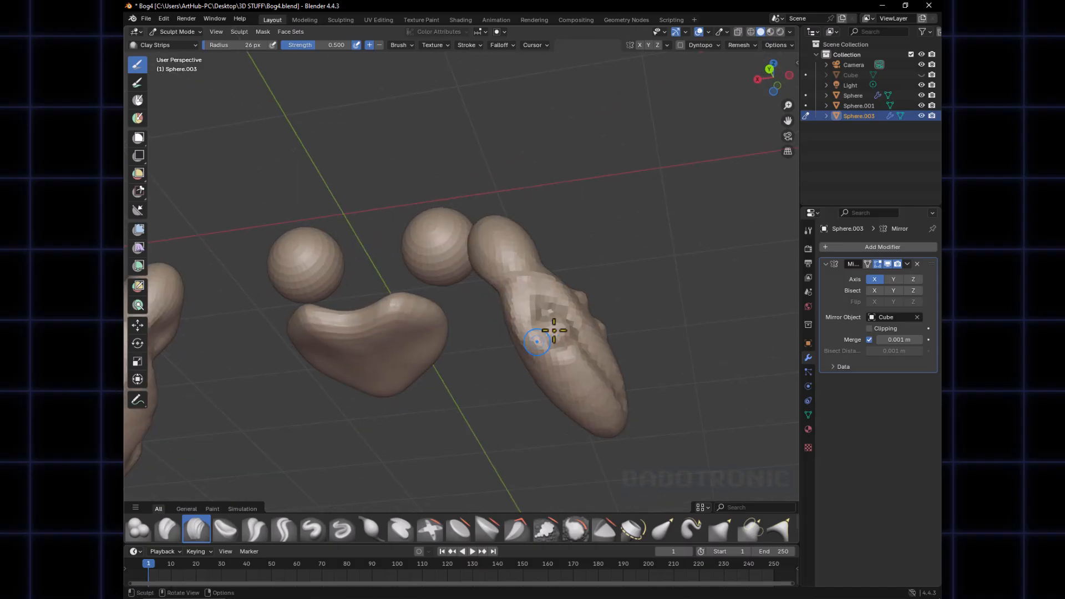
pyautogui.moveTo(540, 344); pyautogui.dragTo(527, 326, button='middle')
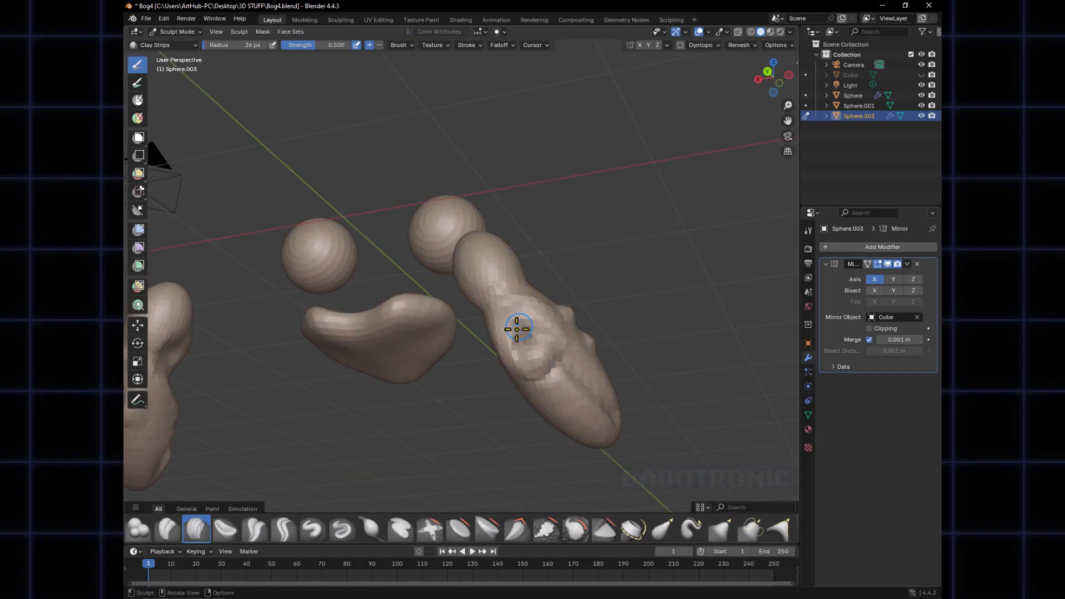
pyautogui.moveTo(557, 341); pyautogui.dragTo(572, 307, button='middle')
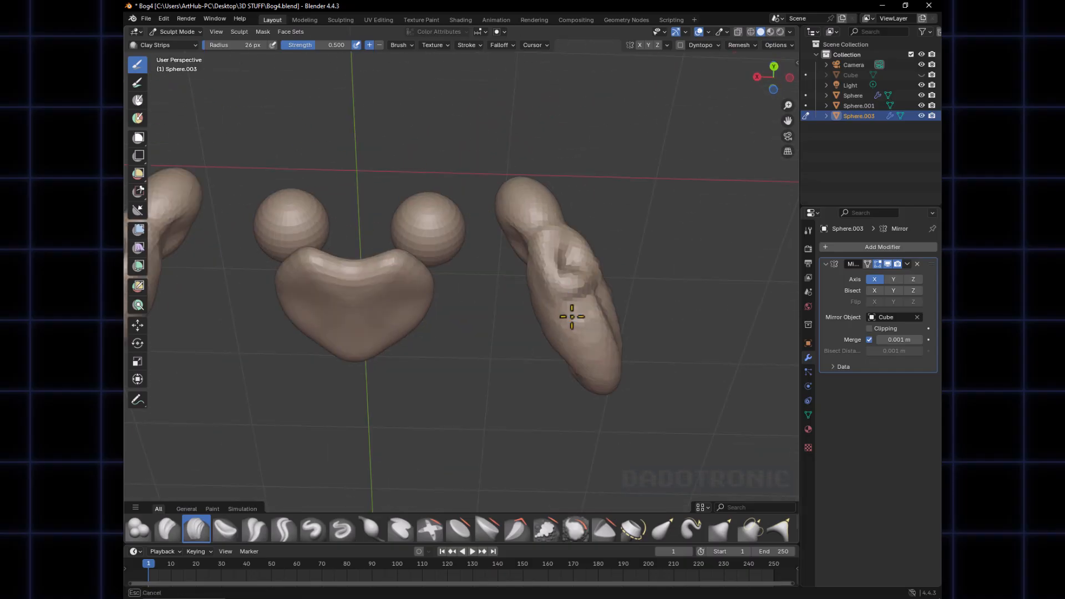
pyautogui.moveTo(577, 357); pyautogui.dragTo(518, 372, button='middle')
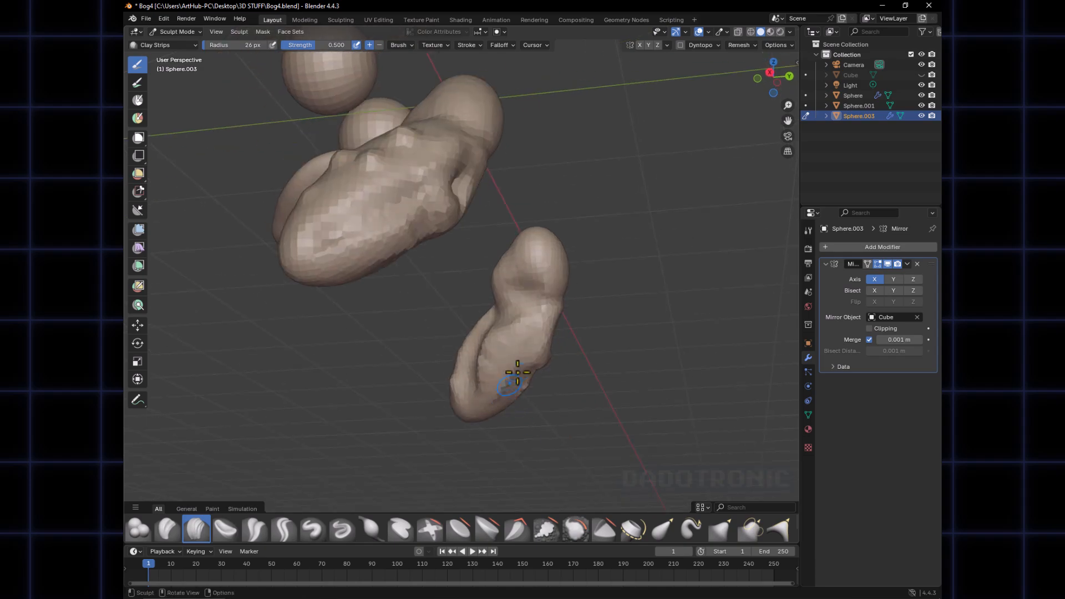
pyautogui.moveTo(516, 367); pyautogui.dragTo(570, 333, button='middle')
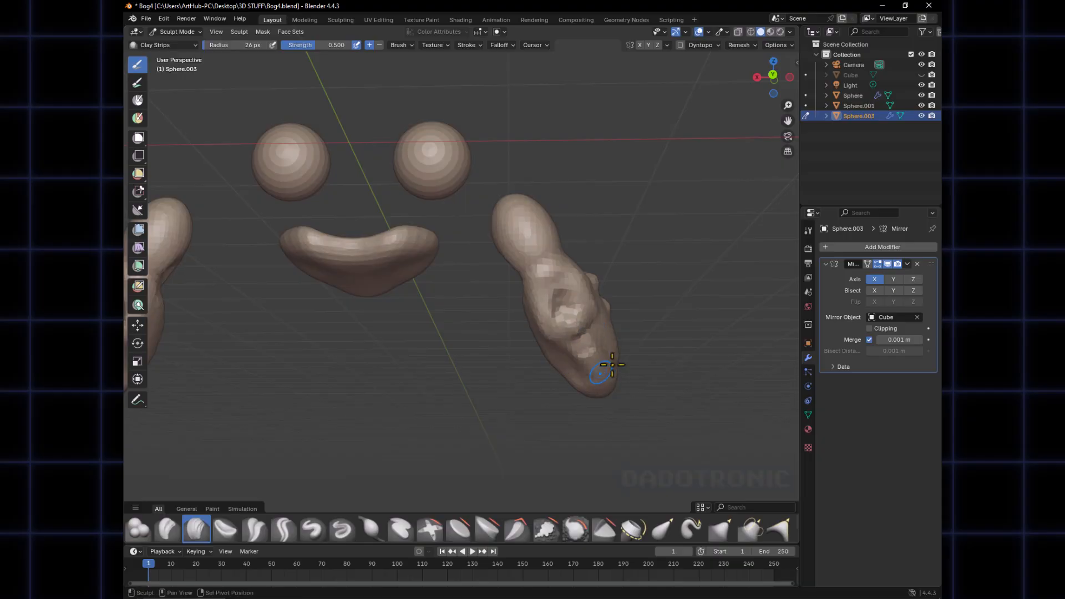
# Adjust the arm's contour around the elbow with the Grab brush at an 89 px radius
pyautogui.moveTo(612, 364)
pyautogui.mouseDown(button='middle')
pyautogui.moveTo(488, 385)
pyautogui.moveTo(392, 358)
pyautogui.moveTo(366, 333)
pyautogui.moveTo(374, 295)
pyautogui.moveTo(394, 308)
pyautogui.mouseUp(button='middle')
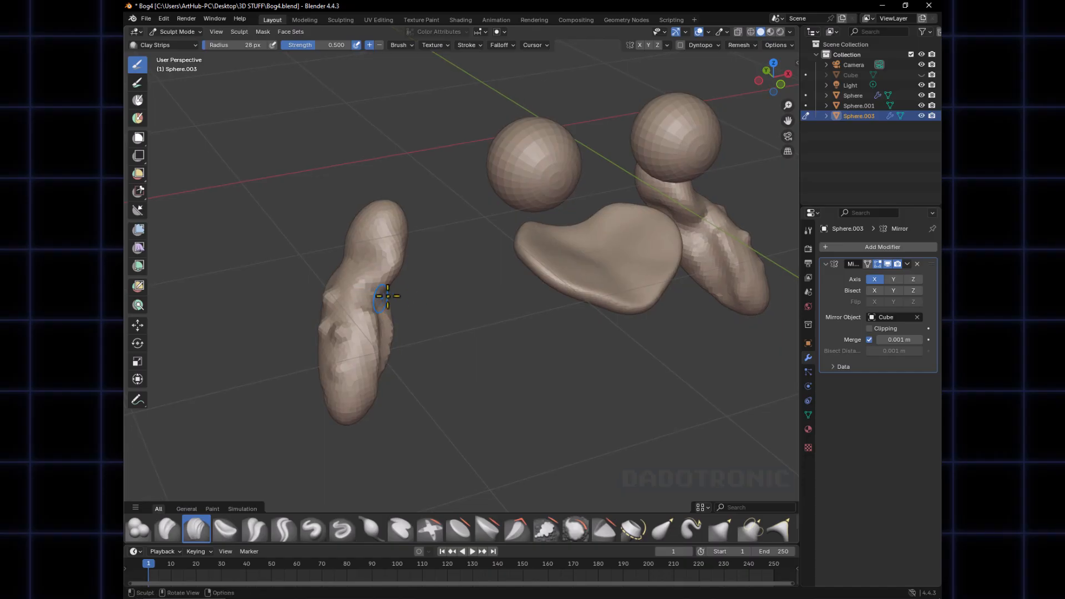
pyautogui.press('f')
pyautogui.click(371, 294)
pyautogui.press('g')
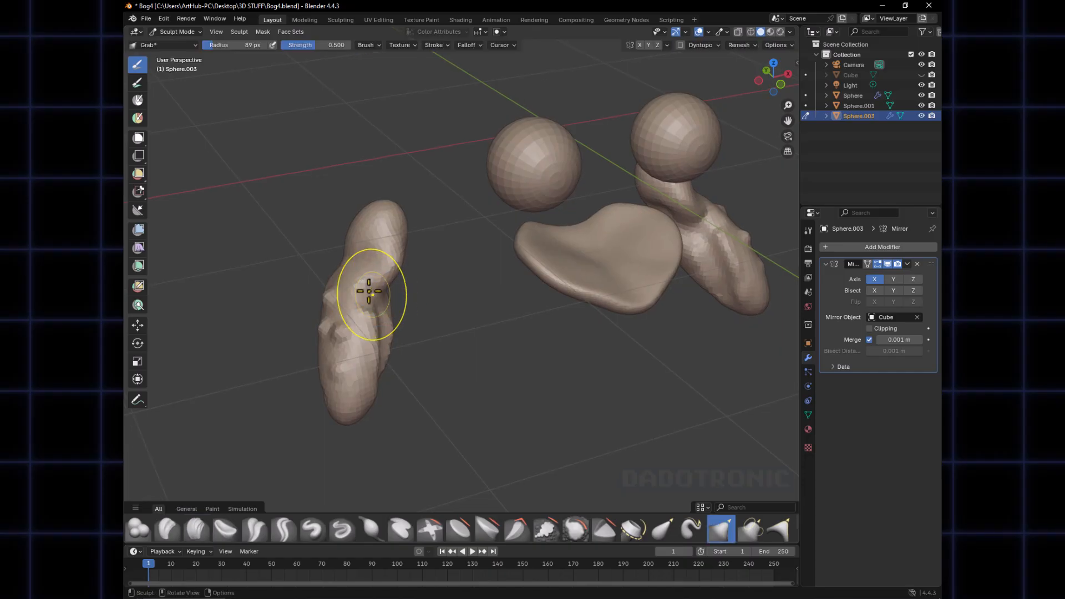
pyautogui.moveTo(367, 288); pyautogui.dragTo(378, 278, button='middle')
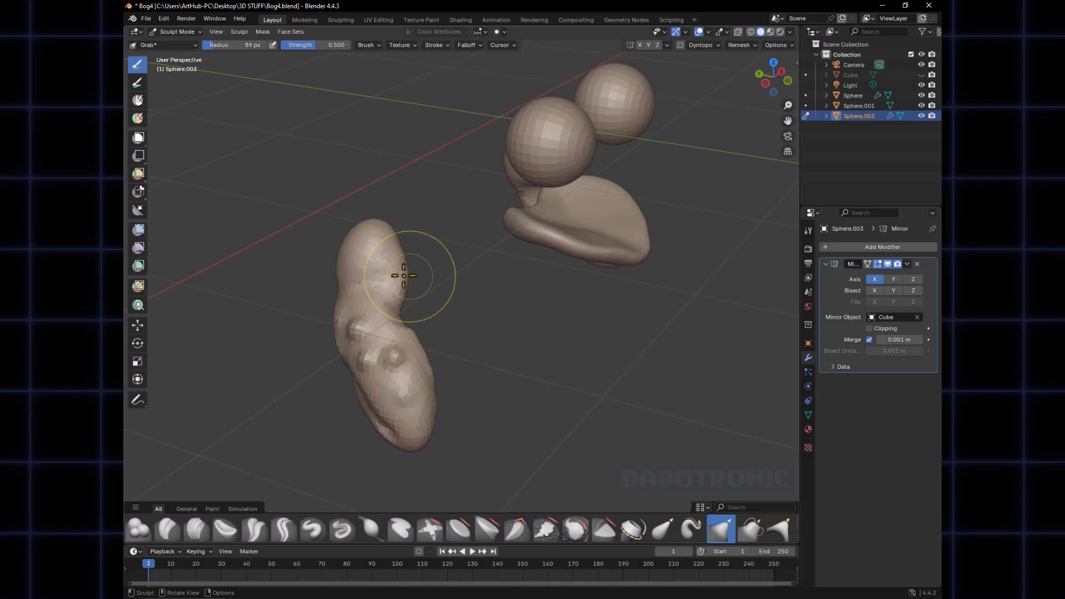
pyautogui.moveTo(386, 269); pyautogui.dragTo(312, 255, button='middle')
pyautogui.moveTo(403, 280)
pyautogui.mouseDown(button='middle')
pyautogui.moveTo(405, 256)
pyautogui.moveTo(414, 265)
pyautogui.mouseUp(button='middle')
# Widen the upper forearm by pulling its inner and outer sides outward with the Grab brush at 78 to 106 px
pyautogui.press('f')
pyautogui.click(400, 254)
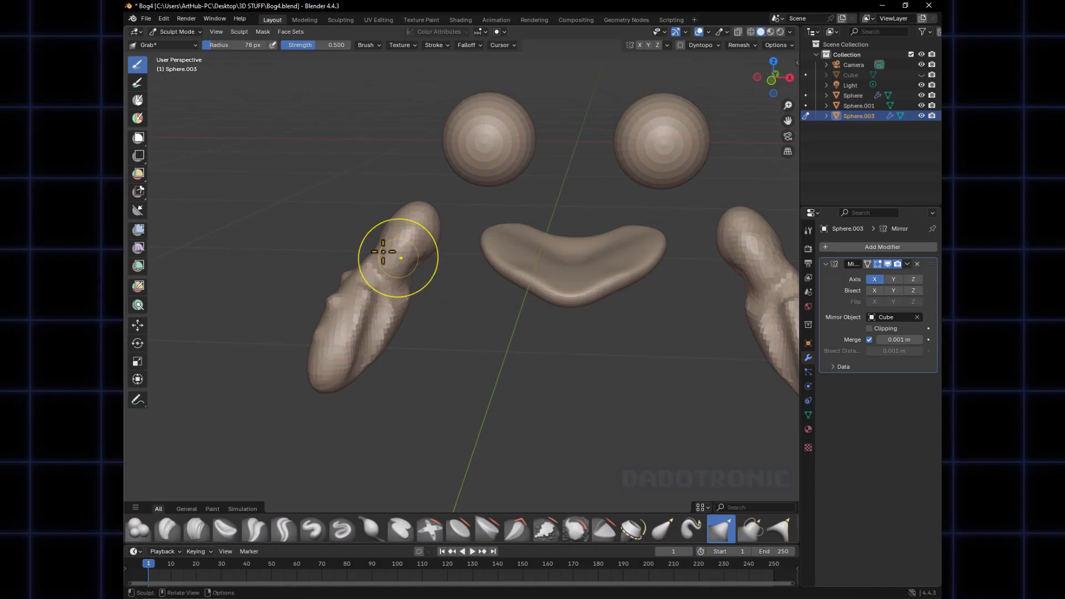
pyautogui.moveTo(392, 266)
pyautogui.mouseDown(button='middle')
pyautogui.moveTo(399, 309)
pyautogui.moveTo(355, 289)
pyautogui.mouseUp(button='middle')
pyautogui.press('f')
pyautogui.click(409, 314)
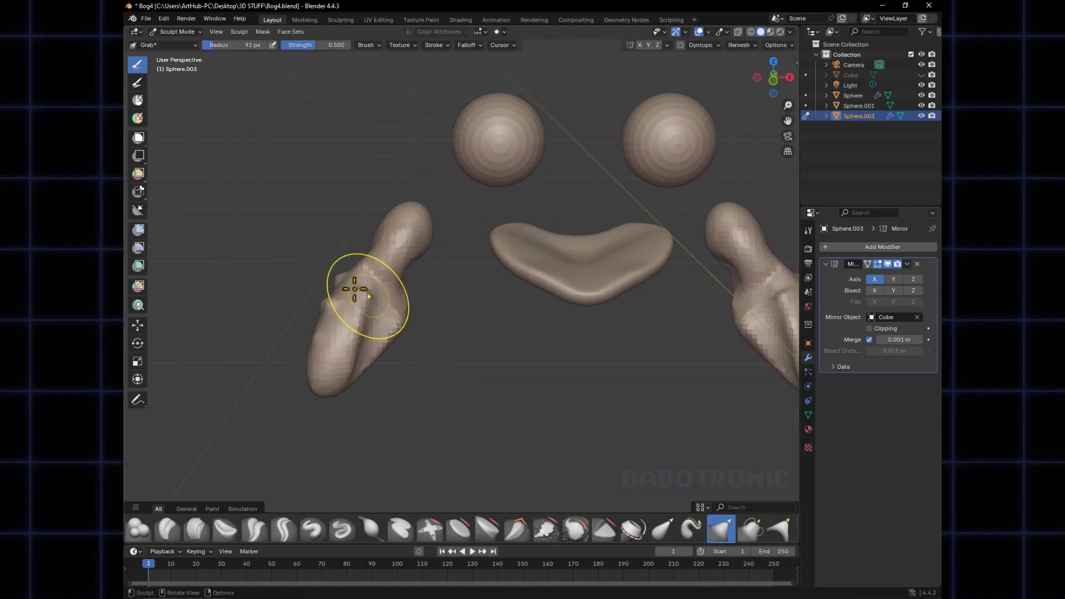
pyautogui.moveTo(344, 283); pyautogui.dragTo(325, 287)
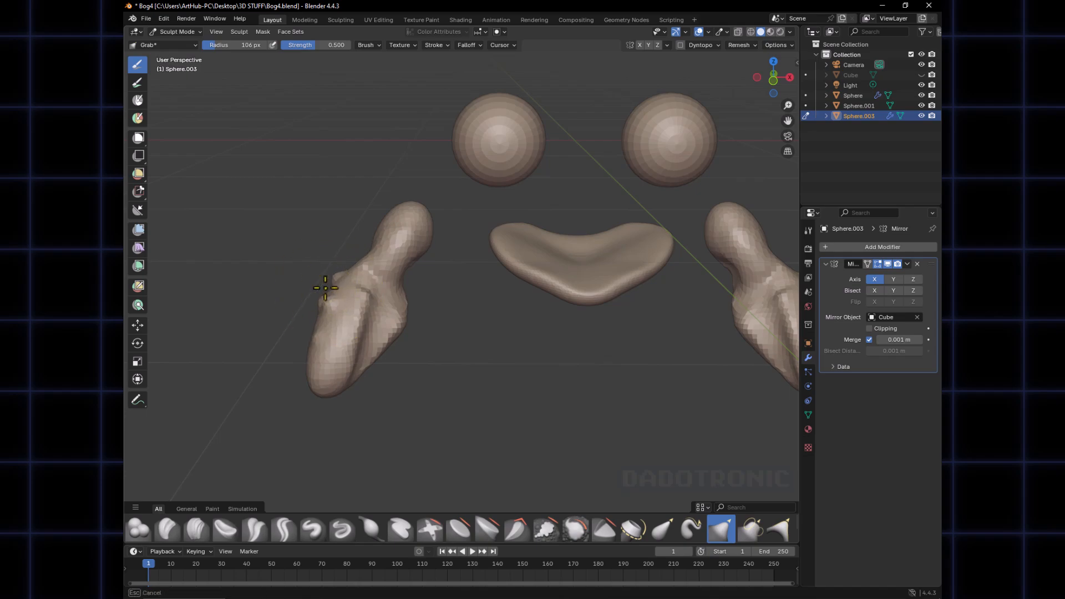
# Reshape the back of the elbow and its transition to the upper arm with the Grab brush at about 108 px
pyautogui.moveTo(333, 305)
pyautogui.mouseDown(button='middle')
pyautogui.moveTo(488, 281)
pyautogui.moveTo(527, 308)
pyautogui.moveTo(549, 288)
pyautogui.moveTo(614, 344)
pyautogui.mouseUp(button='middle')
pyautogui.moveTo(614, 344); pyautogui.dragTo(610, 345)
pyautogui.moveTo(561, 308)
pyautogui.mouseDown(button='middle')
pyautogui.moveTo(528, 321)
pyautogui.moveTo(543, 359)
pyautogui.moveTo(575, 333)
pyautogui.moveTo(601, 268)
pyautogui.moveTo(492, 309)
pyautogui.moveTo(374, 297)
pyautogui.moveTo(369, 237)
pyautogui.moveTo(518, 249)
pyautogui.moveTo(495, 269)
pyautogui.moveTo(518, 278)
pyautogui.moveTo(504, 267)
pyautogui.mouseUp(button='middle')
pyautogui.press('f')
pyautogui.click(504, 280)
pyautogui.moveTo(505, 268); pyautogui.dragTo(522, 275)
pyautogui.press('f')
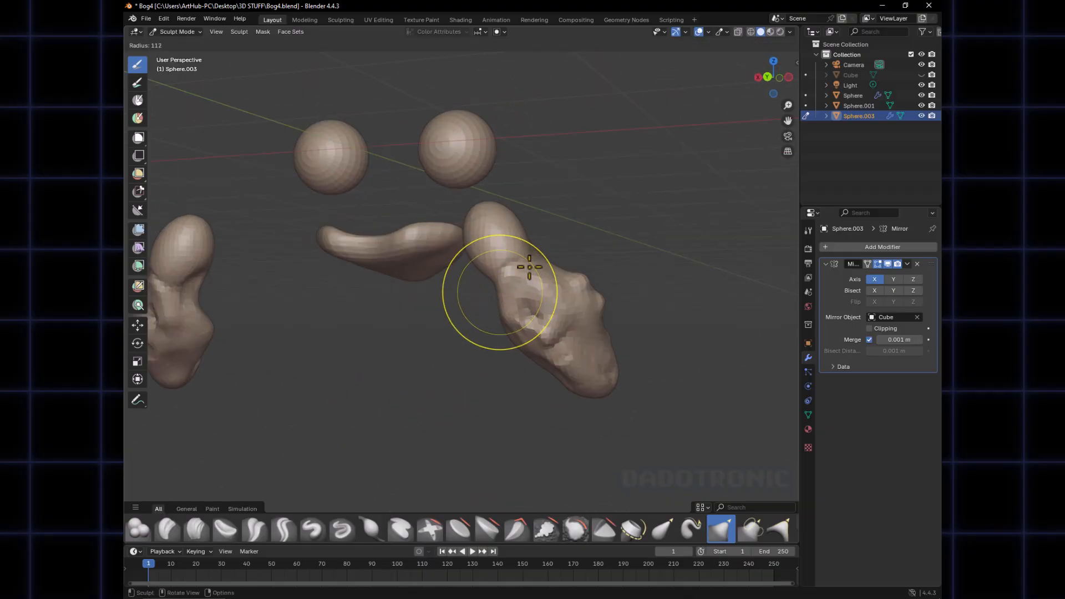
pyautogui.click(516, 278)
pyautogui.moveTo(516, 278); pyautogui.dragTo(541, 269, button='middle')
pyautogui.press('f')
pyautogui.click(550, 269)
pyautogui.moveTo(552, 268); pyautogui.dragTo(542, 249)
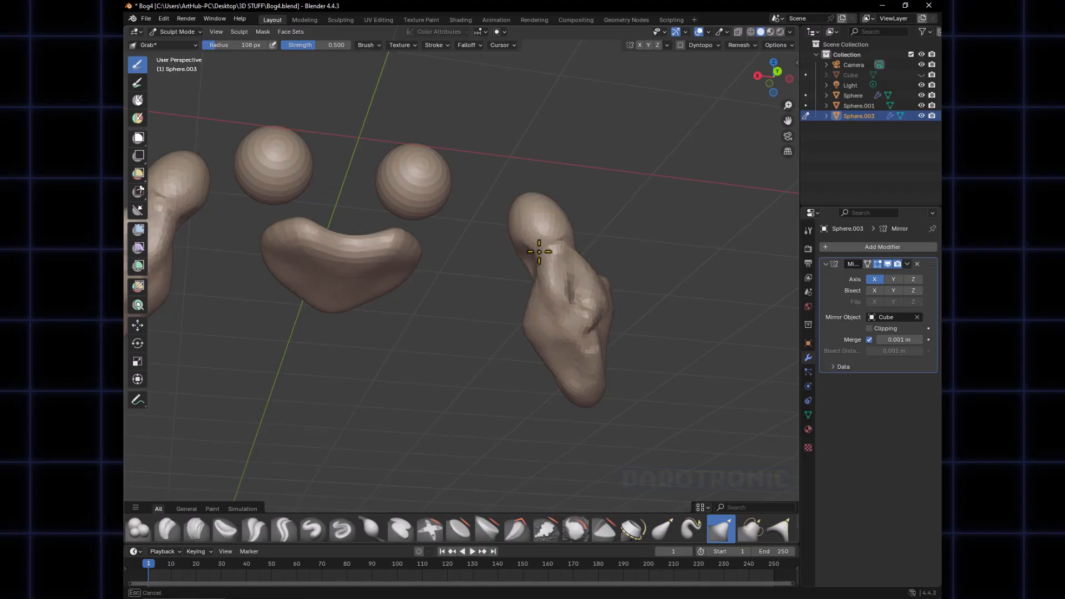
# Pull the arm's form just above the elbow with the Grab brush, and reduce the brush radius to 66 px
pyautogui.moveTo(542, 250); pyautogui.dragTo(552, 276, button='middle')
pyautogui.press('f')
pyautogui.click(538, 276)
pyautogui.press('f')
pyautogui.click(531, 278)
pyautogui.moveTo(531, 277)
pyautogui.mouseDown()
pyautogui.moveTo(557, 250)
pyautogui.moveTo(567, 256)
pyautogui.mouseUp()
pyautogui.moveTo(524, 285)
pyautogui.mouseDown(button='middle')
pyautogui.moveTo(475, 326)
pyautogui.moveTo(423, 333)
pyautogui.moveTo(368, 312)
pyautogui.moveTo(370, 320)
pyautogui.moveTo(424, 302)
pyautogui.moveTo(490, 314)
pyautogui.moveTo(404, 333)
pyautogui.mouseUp(button='middle')
pyautogui.press('f')
pyautogui.click(428, 328)
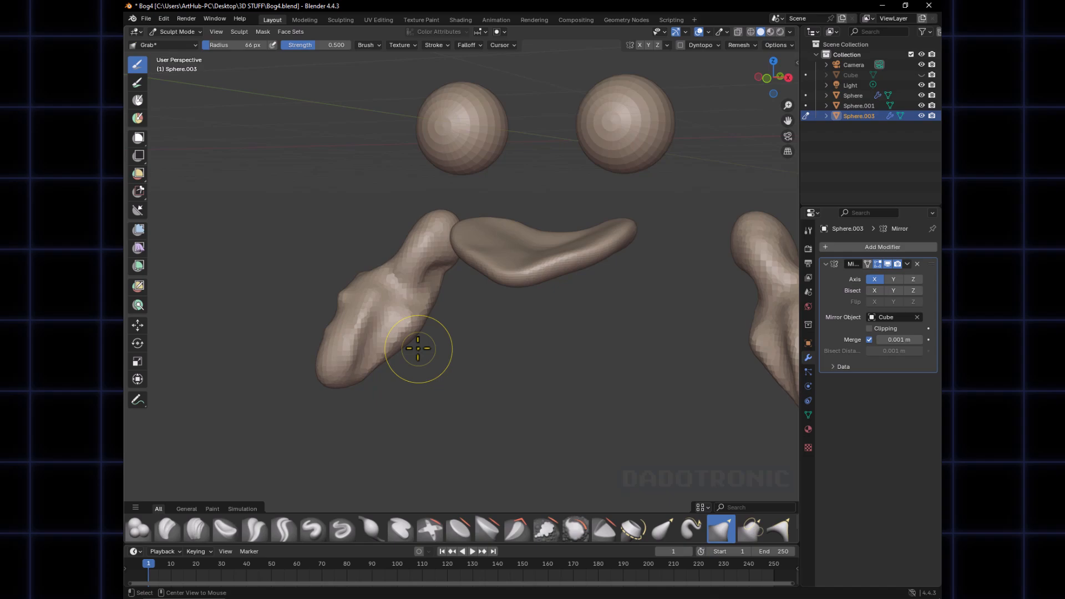
# Return to Object Mode, unhide the body, and check the arms against the whole creature
pyautogui.hotkey('ctrl', 'Tab')
pyautogui.click(392, 295)
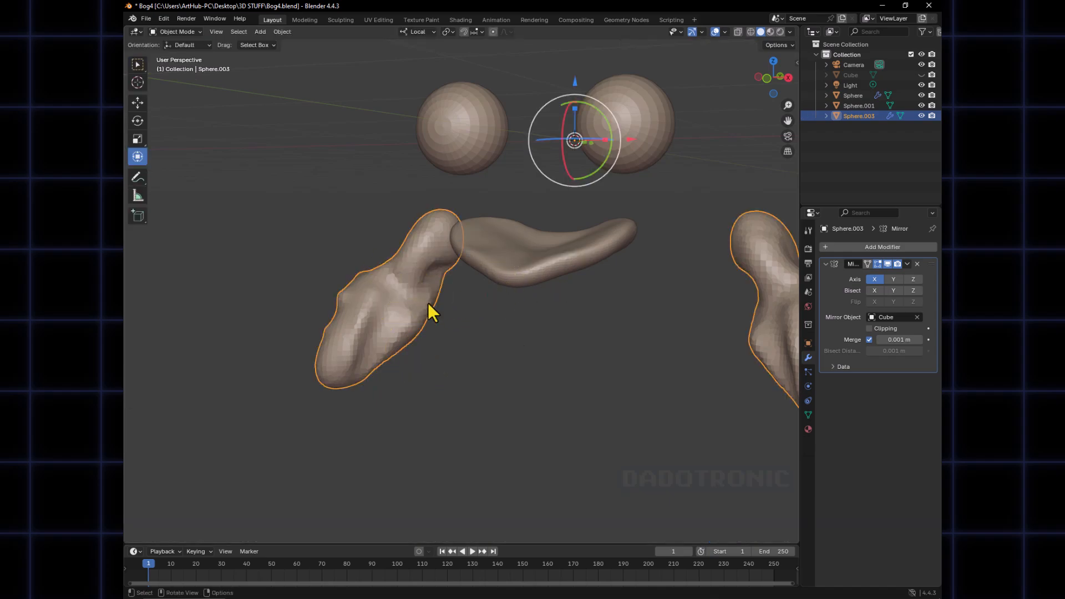
pyautogui.click(477, 325)
pyautogui.moveTo(478, 325); pyautogui.dragTo(438, 377, button='middle')
pyautogui.scroll(-2, 481, 370)
pyautogui.scroll(-1, 415, 353)
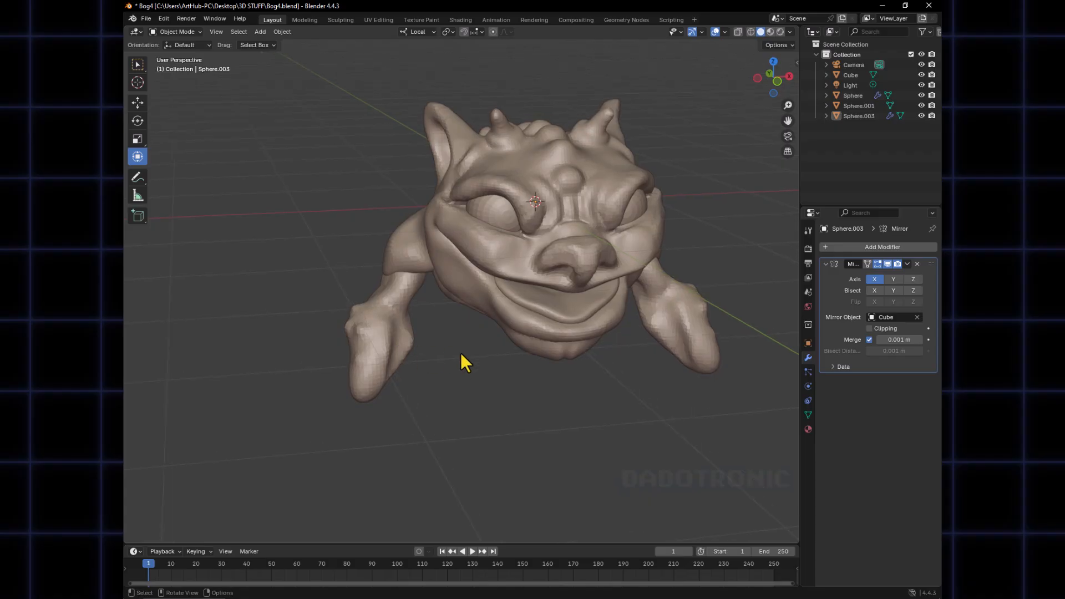
# Try working on the body in Sculpt Mode with the arms hidden, and unhide the arms in Object Mode
pyautogui.click(418, 349)
pyautogui.press('h')
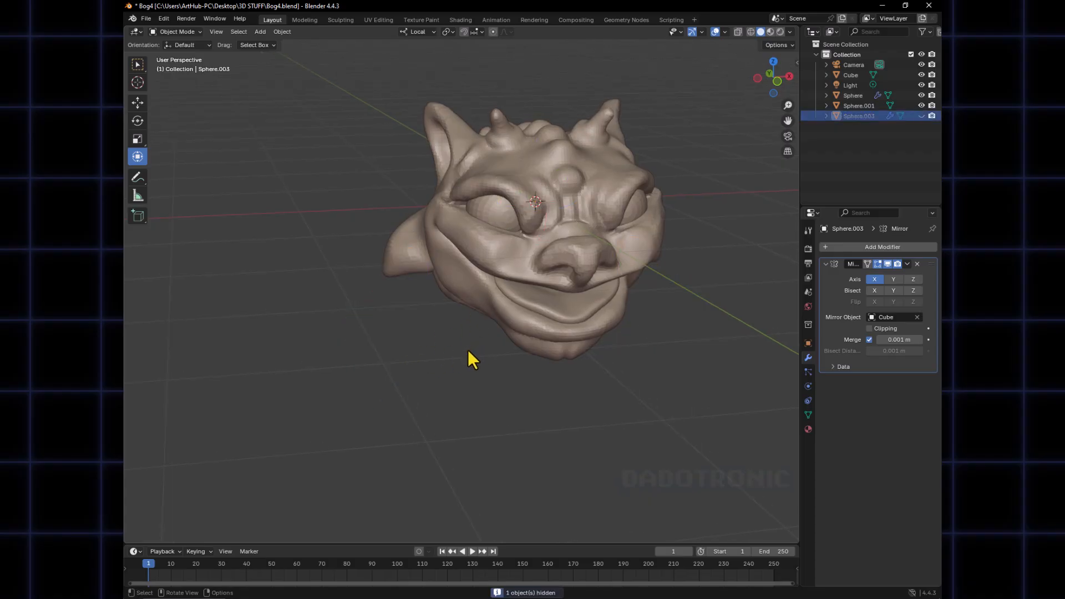
pyautogui.click(552, 342)
pyautogui.hotkey('ctrl', 'Tab')
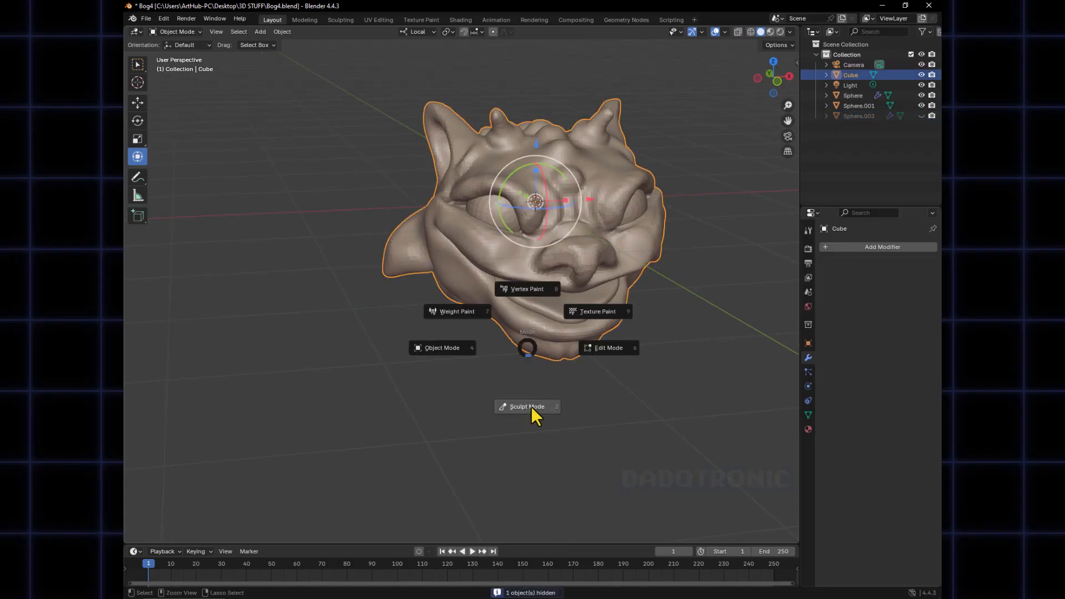
pyautogui.click(531, 406)
pyautogui.moveTo(536, 349); pyautogui.dragTo(554, 351)
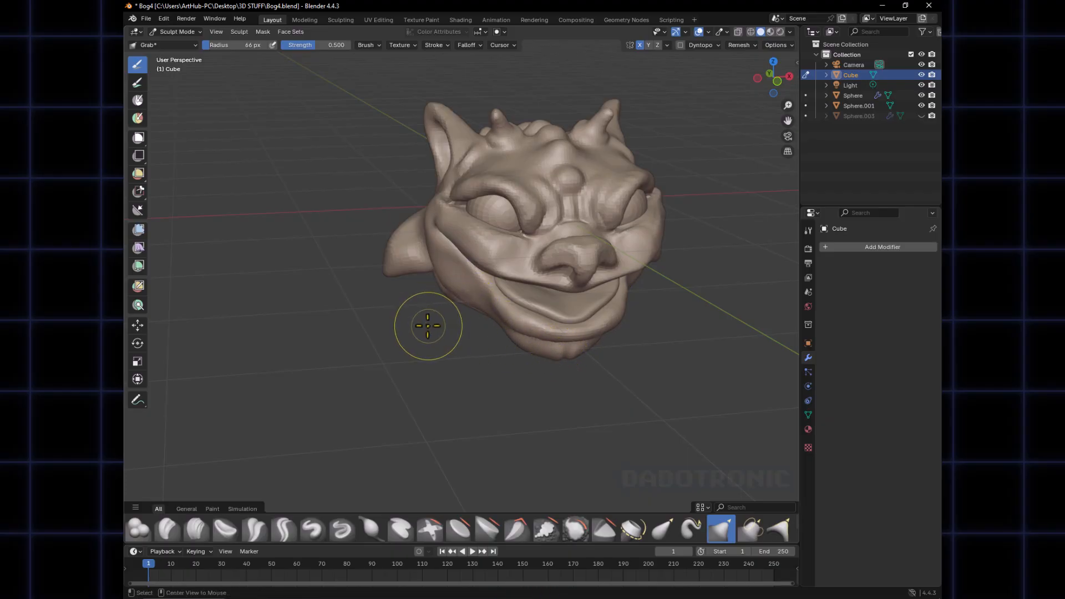
pyautogui.hotkey('alt', 'q')
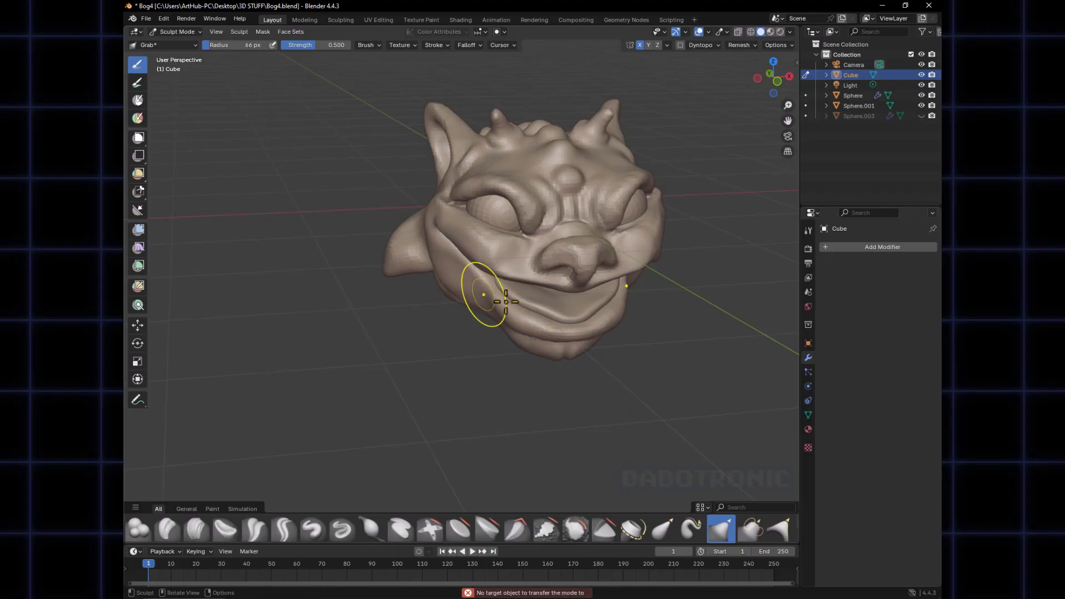
pyautogui.hotkey('shift', 'h')
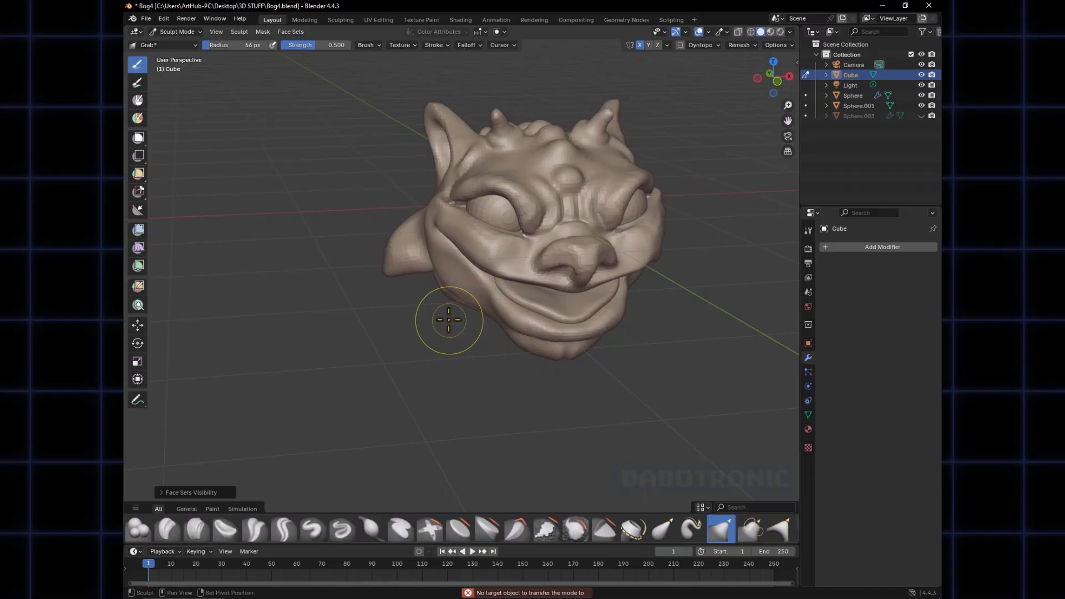
pyautogui.hotkey('ctrl', 'Tab')
pyautogui.hotkey('alt', 'h')
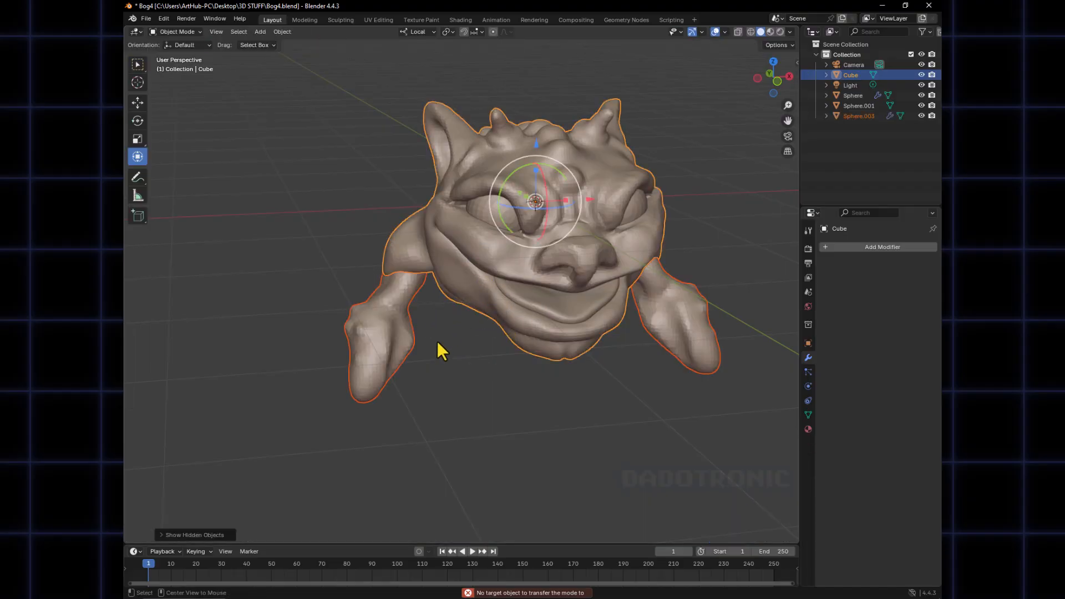
# Select the arms, enter Sculpt Mode, and set the Grab brush radius to 51 px for the forearm
pyautogui.moveTo(501, 364)
pyautogui.mouseDown(button='middle')
pyautogui.moveTo(522, 355)
pyautogui.moveTo(416, 345)
pyautogui.moveTo(381, 357)
pyautogui.moveTo(383, 376)
pyautogui.mouseUp(button='middle')
pyautogui.click(411, 349)
pyautogui.hotkey('ctrl', 'Tab')
pyautogui.click(416, 405)
pyautogui.press('f')
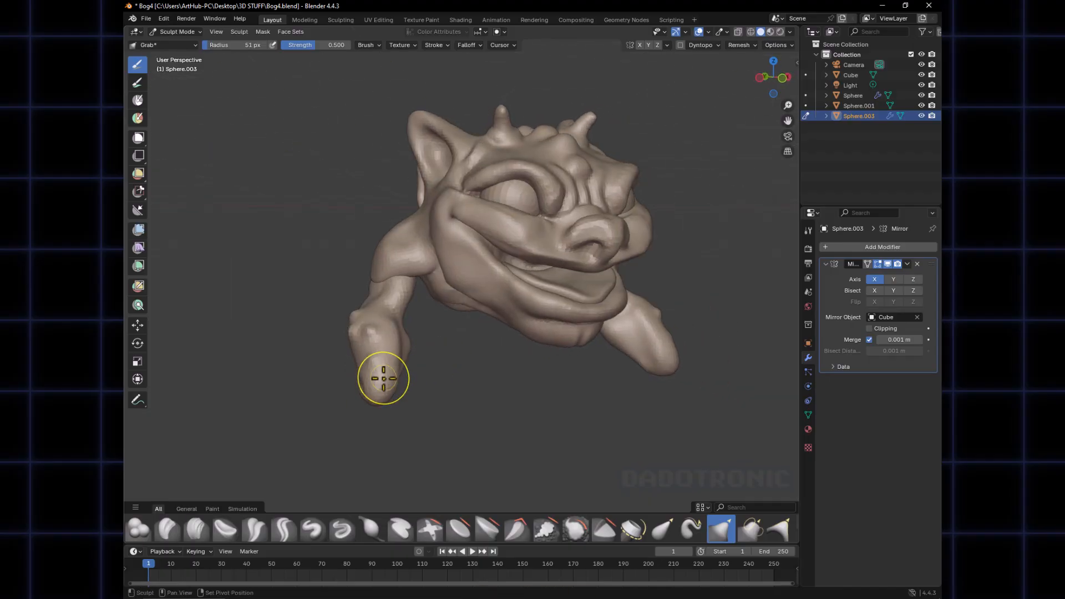
# Build up the front of the upper arm near the shoulder joint with Clay Strips, reducing the radius to 31 px
pyautogui.moveTo(395, 333)
pyautogui.mouseDown(button='middle')
pyautogui.moveTo(405, 290)
pyautogui.moveTo(395, 292)
pyautogui.moveTo(414, 309)
pyautogui.mouseUp(button='middle')
pyautogui.press('c')
pyautogui.press('f')
pyautogui.click(406, 312)
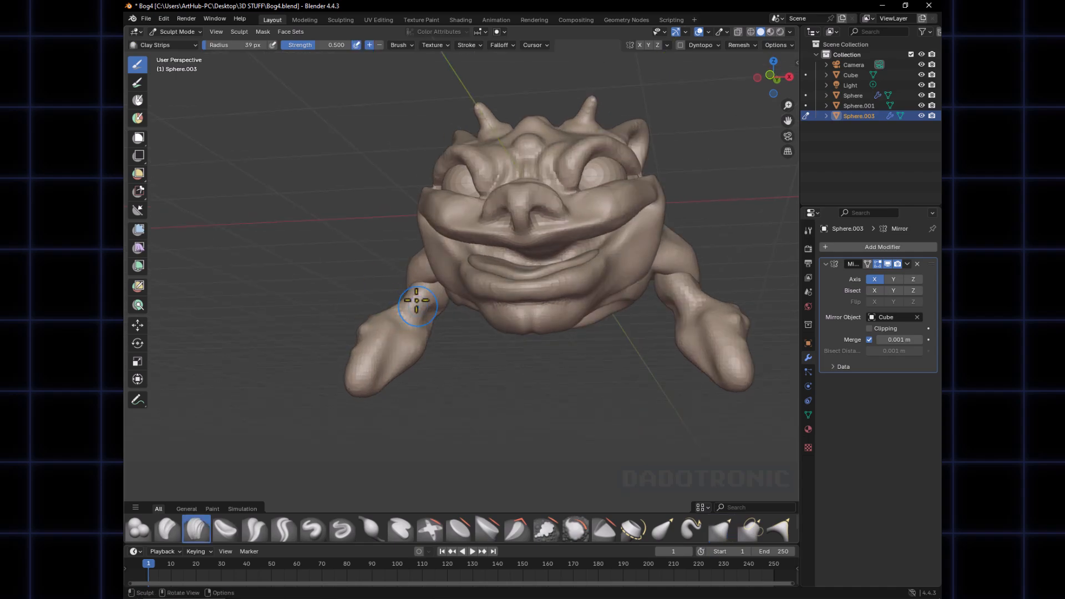
pyautogui.press('f')
pyautogui.click(419, 310)
pyautogui.press('f')
pyautogui.click(418, 311)
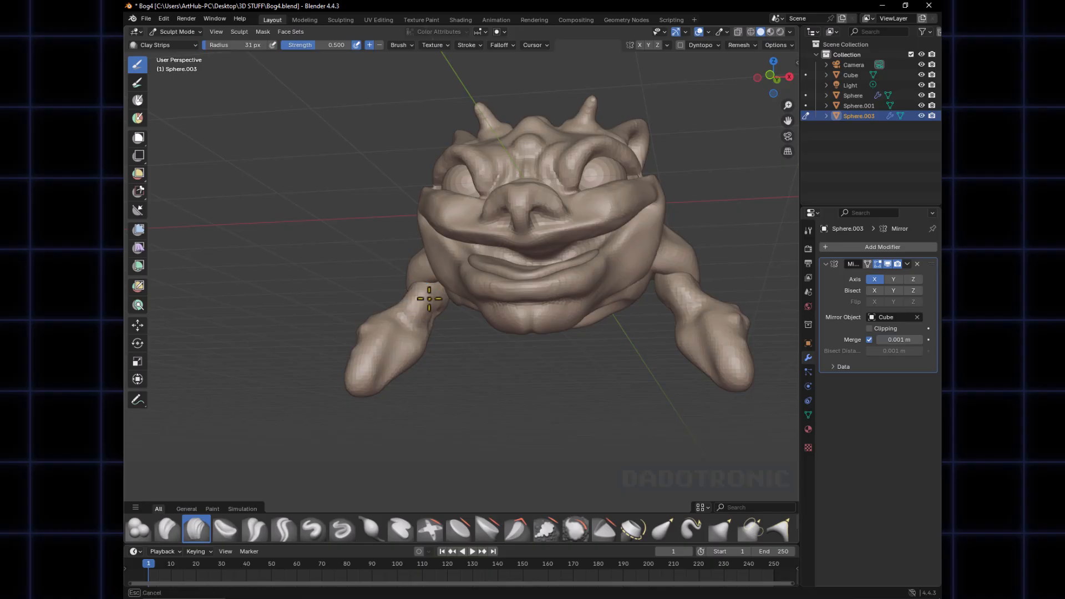
# Pull the upper arm up into the shoulder from behind with the Grab brush at a radius of about 130 px
pyautogui.moveTo(428, 297)
pyautogui.mouseDown(button='middle')
pyautogui.moveTo(428, 322)
pyautogui.moveTo(534, 290)
pyautogui.moveTo(542, 302)
pyautogui.moveTo(538, 288)
pyautogui.mouseUp(button='middle')
pyautogui.moveTo(483, 308); pyautogui.dragTo(488, 309, button='middle')
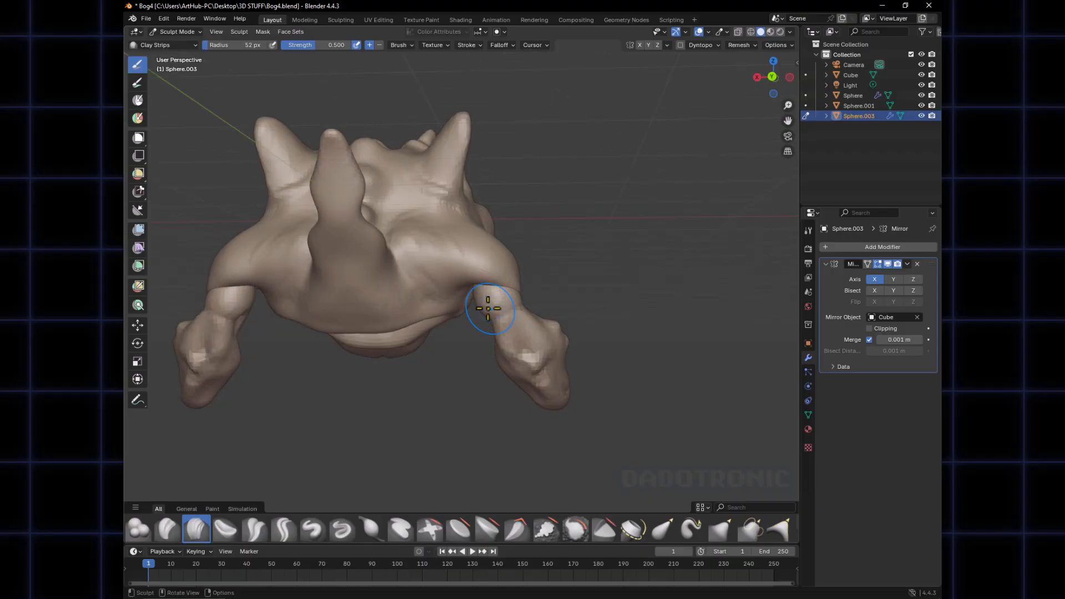
pyautogui.press('f')
pyautogui.click(515, 311)
pyautogui.press('f')
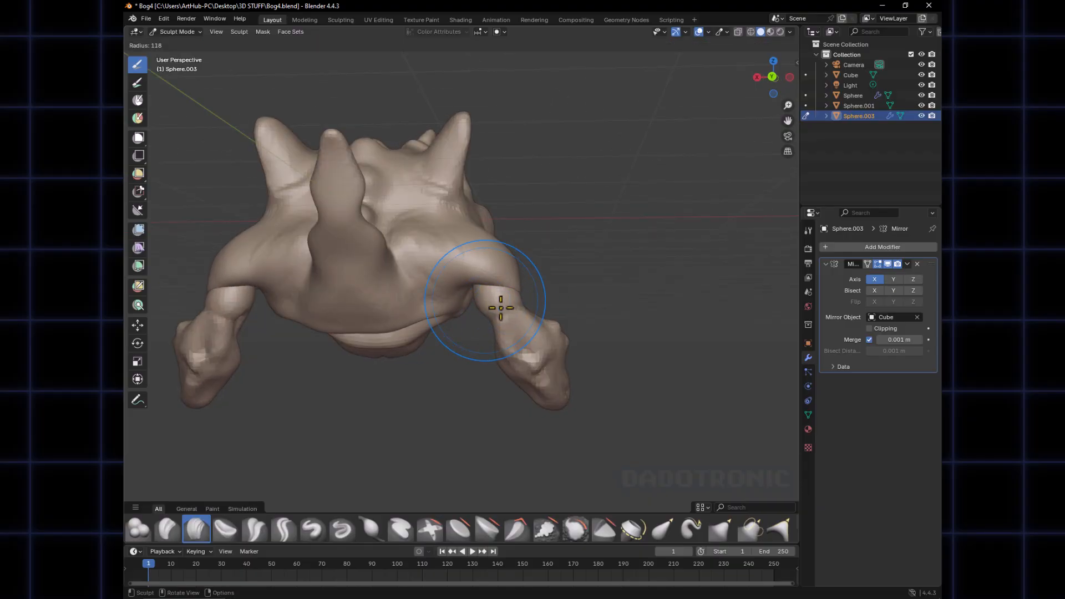
pyautogui.click(502, 307)
pyautogui.press('g')
pyautogui.moveTo(490, 305)
pyautogui.mouseDown()
pyautogui.moveTo(482, 293)
pyautogui.moveTo(507, 282)
pyautogui.mouseUp()
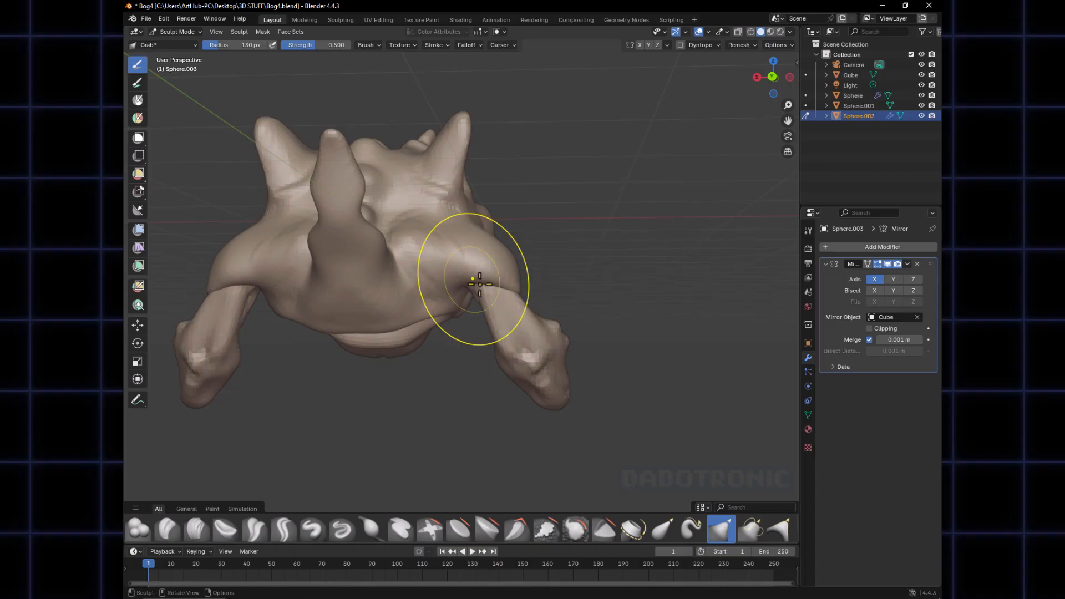
# Refine where the top of the upper arm meets the shoulder from behind with smaller Grab pulls
pyautogui.moveTo(530, 359)
pyautogui.mouseDown(button='middle')
pyautogui.moveTo(440, 361)
pyautogui.moveTo(414, 374)
pyautogui.moveTo(428, 340)
pyautogui.moveTo(518, 326)
pyautogui.moveTo(511, 309)
pyautogui.moveTo(538, 306)
pyautogui.moveTo(518, 326)
pyautogui.moveTo(510, 319)
pyautogui.mouseUp(button='middle')
pyautogui.moveTo(483, 277); pyautogui.dragTo(467, 275)
pyautogui.moveTo(465, 284); pyautogui.dragTo(499, 296, button='middle')
pyautogui.moveTo(497, 285); pyautogui.dragTo(507, 285)
# Push the outer side of the forearm inward just below the elbow with the Grab brush
pyautogui.moveTo(502, 316); pyautogui.dragTo(371, 337, button='middle')
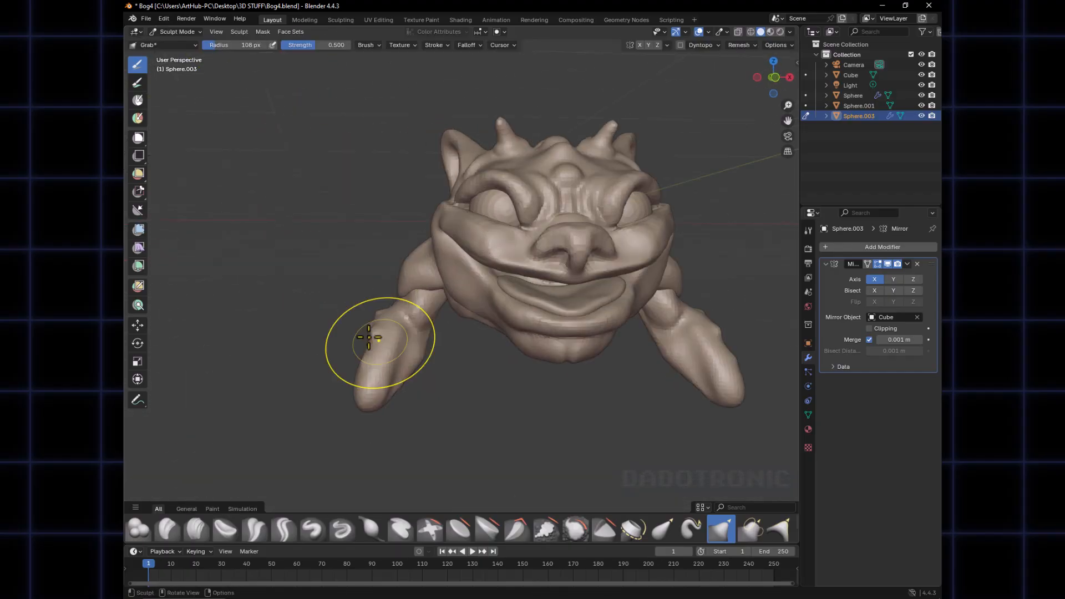
pyautogui.moveTo(377, 337); pyautogui.dragTo(395, 332)
pyautogui.moveTo(418, 312); pyautogui.dragTo(444, 328, button='middle')
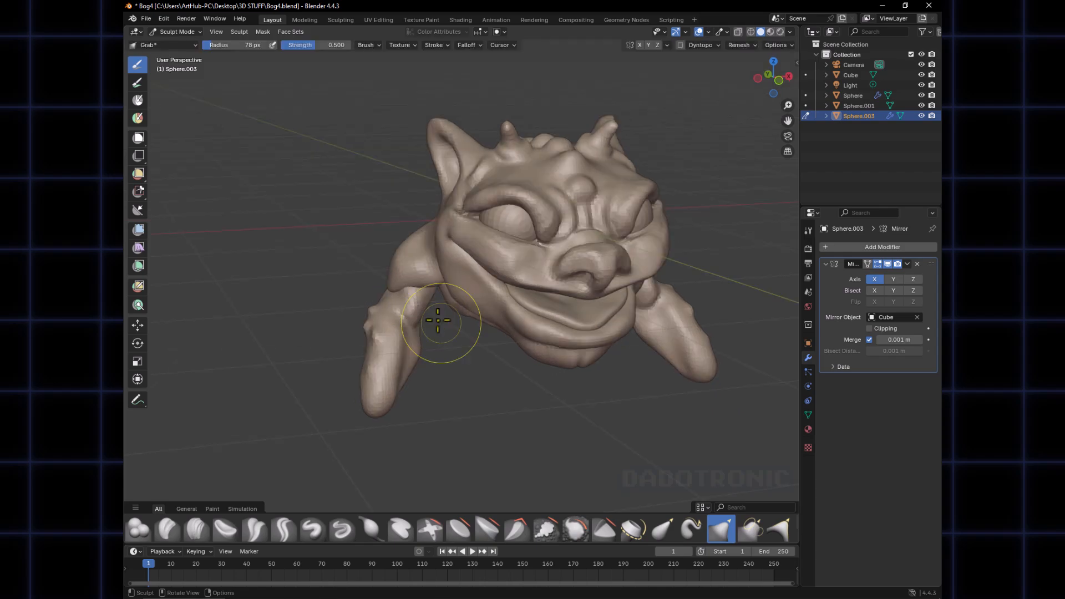
pyautogui.moveTo(432, 291)
pyautogui.mouseDown(button='middle')
pyautogui.moveTo(439, 314)
pyautogui.moveTo(423, 302)
pyautogui.moveTo(442, 301)
pyautogui.moveTo(435, 280)
pyautogui.moveTo(409, 304)
pyautogui.moveTo(624, 314)
pyautogui.moveTo(599, 328)
pyautogui.moveTo(578, 434)
pyautogui.moveTo(596, 411)
pyautogui.mouseUp(button='middle')
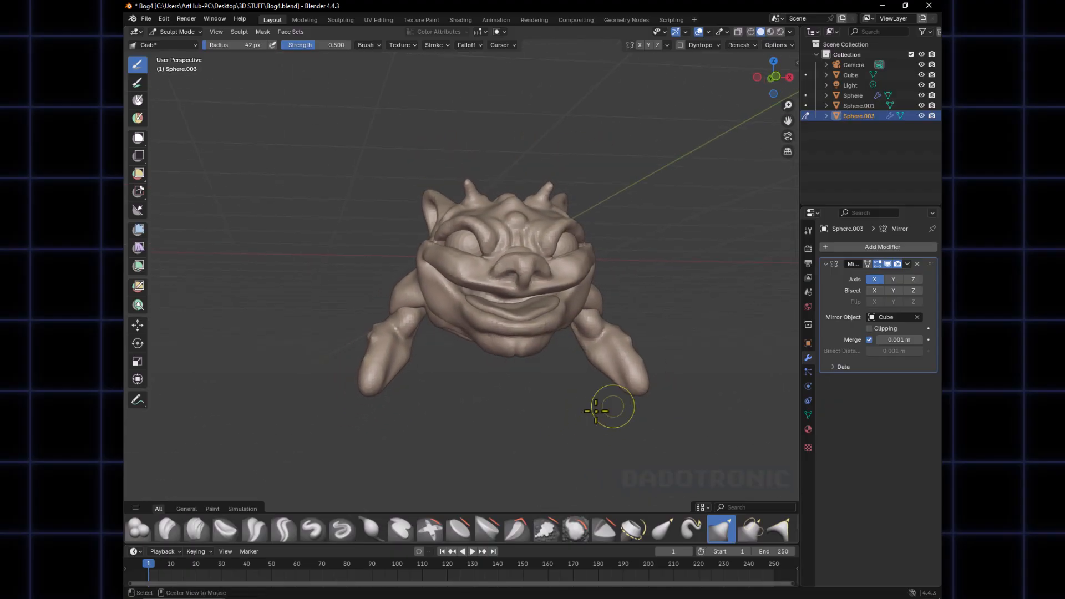
# Examine the arms against the whole creature from the front and from below, adjusting the Clay Strips radius
pyautogui.press('KP_3')
pyautogui.press('KP_1')
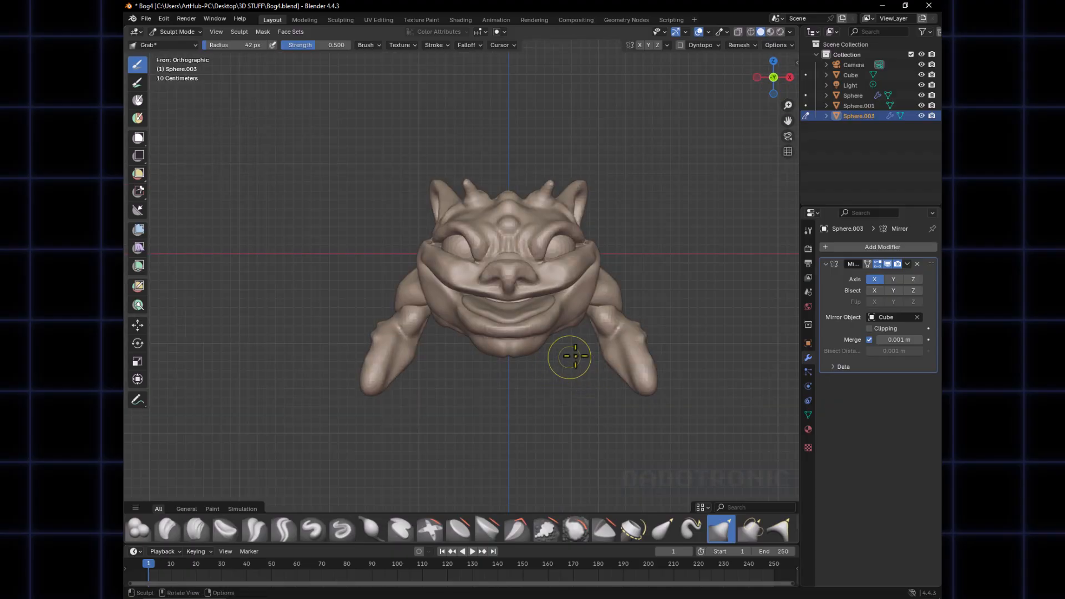
pyautogui.moveTo(589, 352)
pyautogui.mouseDown(button='middle')
pyautogui.moveTo(518, 330)
pyautogui.moveTo(493, 264)
pyautogui.moveTo(504, 275)
pyautogui.moveTo(490, 311)
pyautogui.moveTo(512, 343)
pyautogui.moveTo(445, 219)
pyautogui.moveTo(441, 274)
pyautogui.moveTo(571, 321)
pyautogui.moveTo(601, 302)
pyautogui.moveTo(487, 309)
pyautogui.moveTo(428, 338)
pyautogui.moveTo(493, 313)
pyautogui.mouseUp(button='middle')
pyautogui.press('c')
pyautogui.press('f')
pyautogui.click(446, 341)
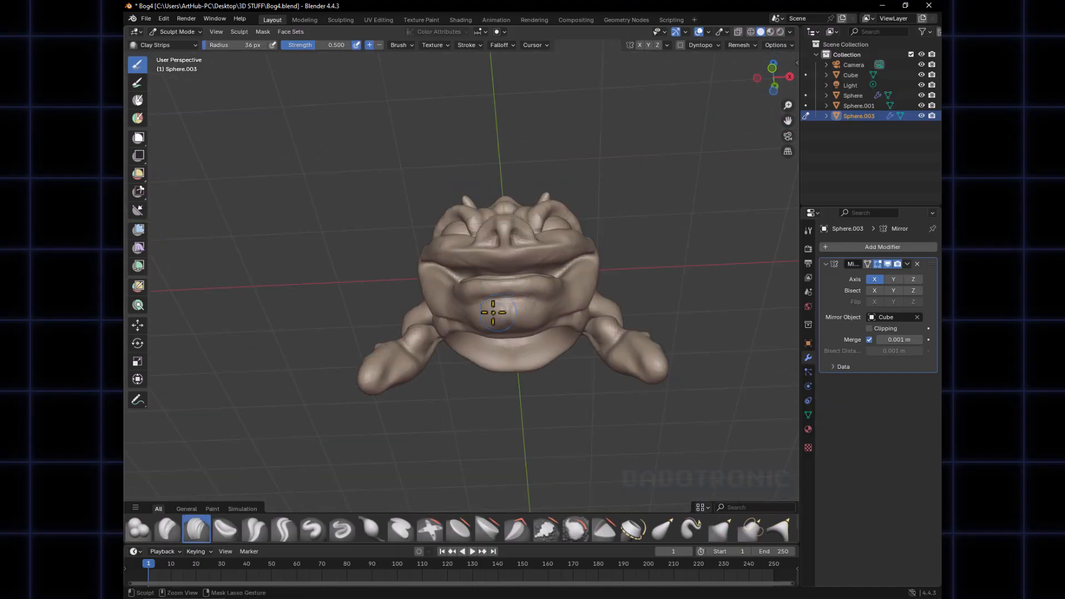
pyautogui.press('f')
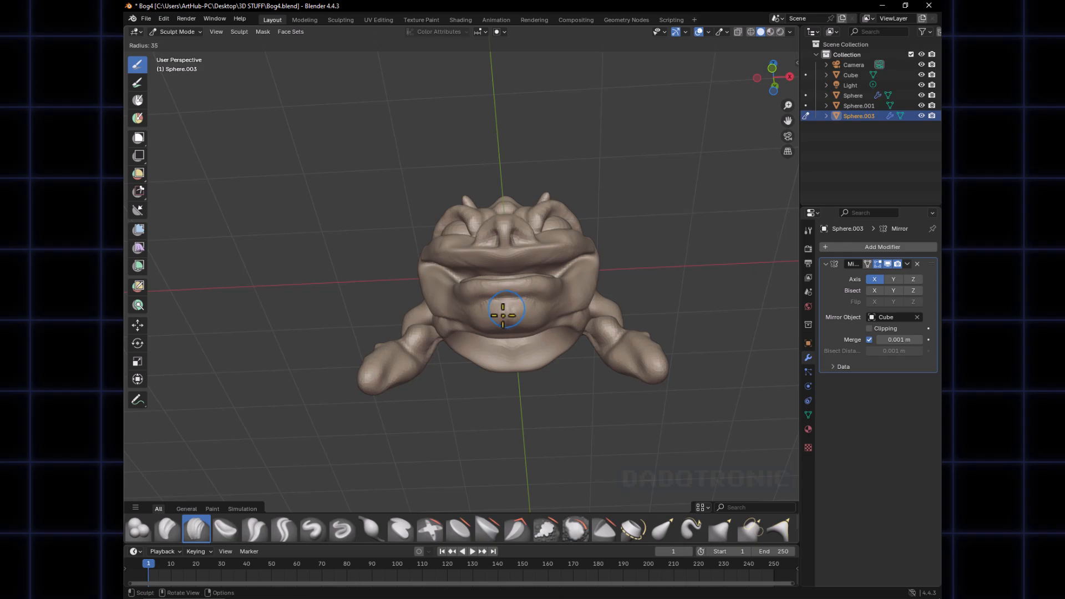
pyautogui.click(503, 313)
pyautogui.press('f')
pyautogui.click(507, 310)
pyautogui.moveTo(496, 315)
pyautogui.mouseDown(button='middle')
pyautogui.moveTo(452, 353)
pyautogui.moveTo(480, 327)
pyautogui.moveTo(613, 328)
pyautogui.moveTo(512, 357)
pyautogui.moveTo(488, 349)
pyautogui.moveTo(481, 361)
pyautogui.moveTo(438, 360)
pyautogui.moveTo(478, 340)
pyautogui.moveTo(549, 331)
pyautogui.moveTo(531, 331)
pyautogui.mouseUp(button='middle')
# Switch sculpting to the body and pull the cheek beside the mouth upward with the Grab brush
pyautogui.hotkey('alt', 'q')
pyautogui.press('g')
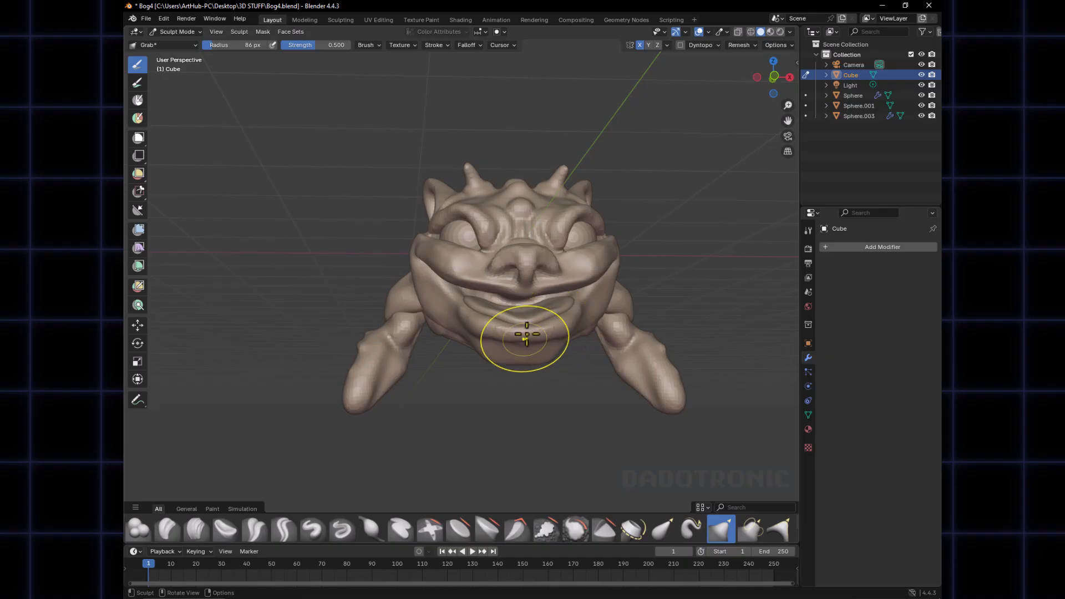
pyautogui.moveTo(480, 303)
pyautogui.mouseDown(button='middle')
pyautogui.moveTo(474, 289)
pyautogui.moveTo(553, 309)
pyautogui.mouseUp(button='middle')
pyautogui.moveTo(494, 311)
pyautogui.mouseDown()
pyautogui.moveTo(473, 301)
pyautogui.moveTo(467, 269)
pyautogui.mouseUp()
pyautogui.press('f')
pyautogui.click(476, 307)
# Refine the cheek around the mouth corner with Grab, setting the radius to 89 px, and save the file
pyautogui.moveTo(433, 255)
pyautogui.mouseDown(button='middle')
pyautogui.moveTo(481, 273)
pyautogui.moveTo(431, 275)
pyautogui.moveTo(458, 264)
pyautogui.mouseUp(button='middle')
pyautogui.press('f')
pyautogui.click(435, 274)
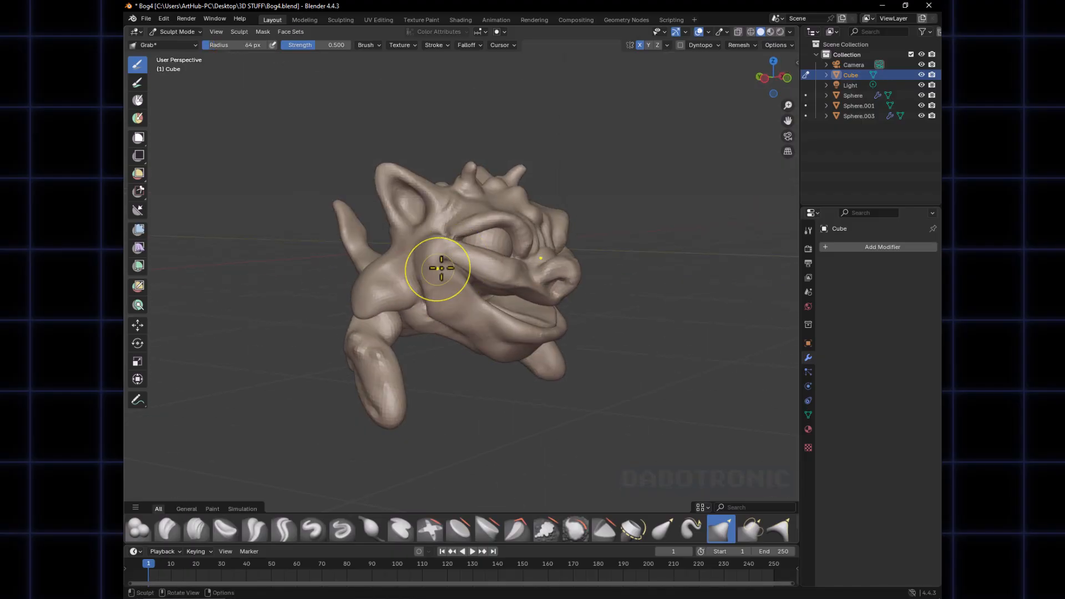
pyautogui.press('f')
pyautogui.click(451, 268)
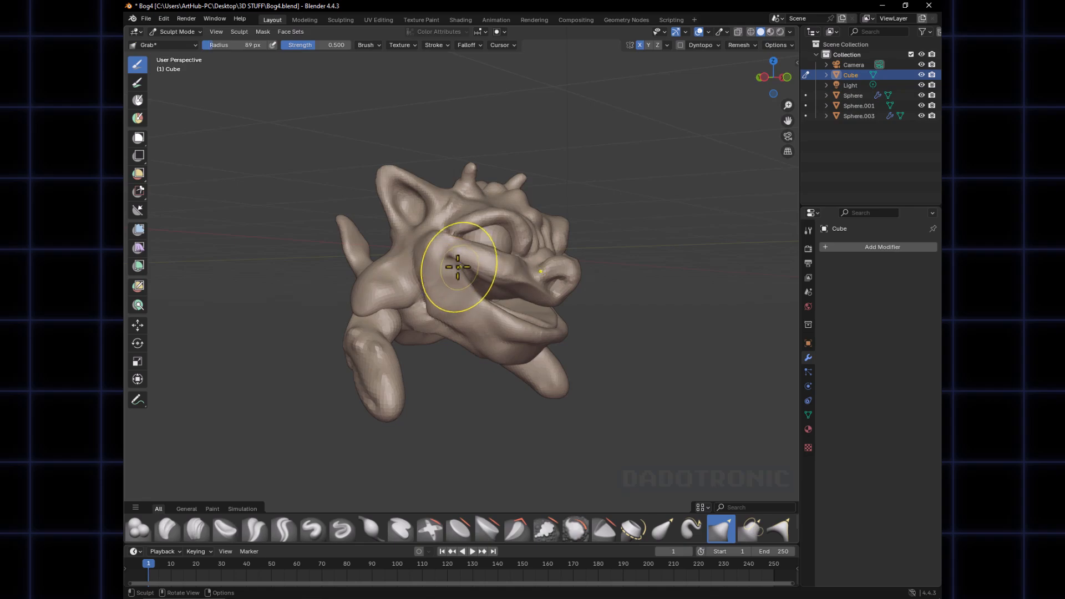
pyautogui.moveTo(451, 269)
pyautogui.mouseDown(button='middle')
pyautogui.moveTo(443, 287)
pyautogui.moveTo(514, 276)
pyautogui.moveTo(507, 305)
pyautogui.mouseUp(button='middle')
pyautogui.hotkey('ctrl', 's')
pyautogui.moveTo(571, 309); pyautogui.dragTo(518, 276, button='middle')
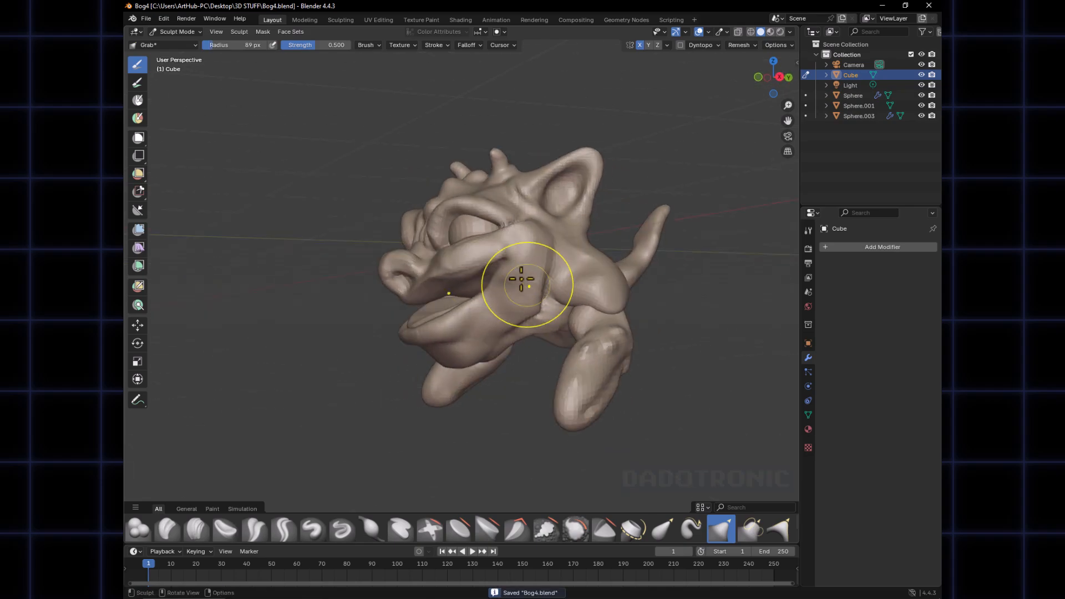
# Build up the cheek fold above the mouth corner with Clay Strips, using a radius of 20 px
pyautogui.press('c')
pyautogui.press('f')
pyautogui.click(498, 263)
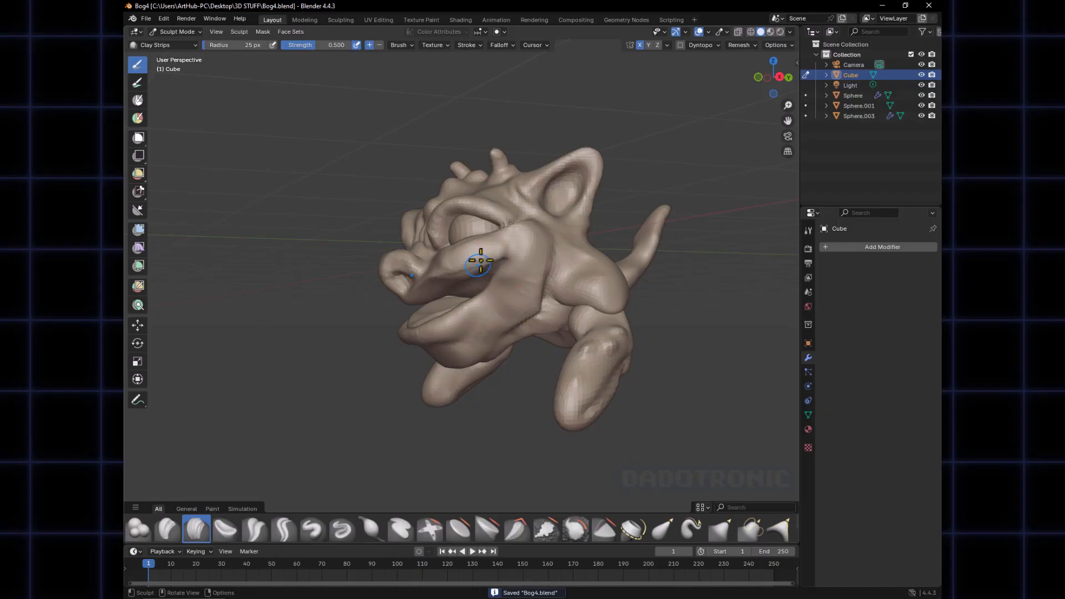
pyautogui.press('f')
pyautogui.click(495, 256)
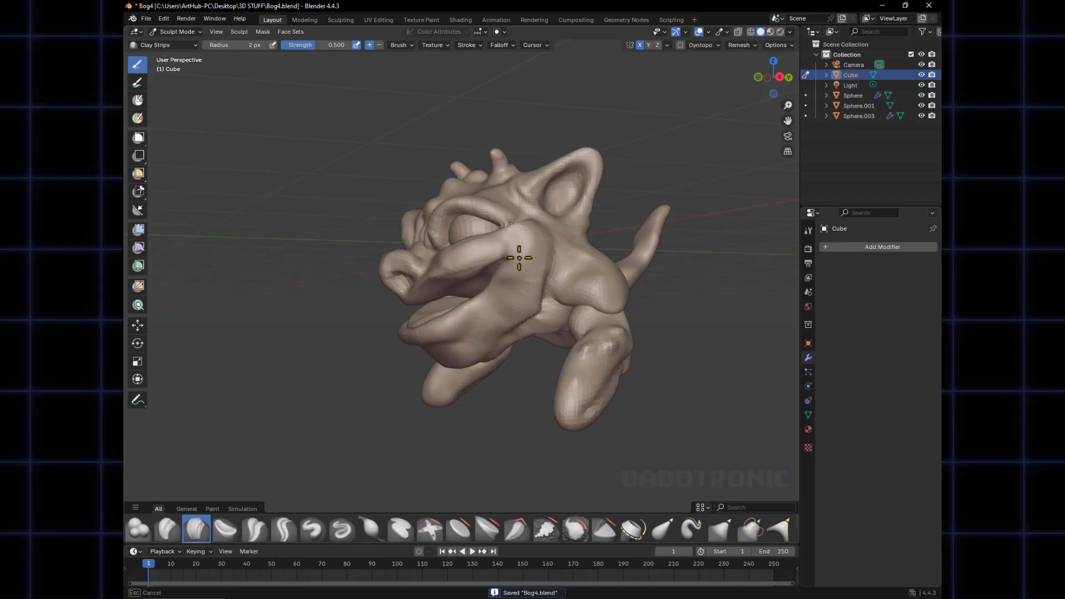
pyautogui.moveTo(520, 258); pyautogui.dragTo(506, 256)
pyautogui.press('f')
pyautogui.click(499, 251)
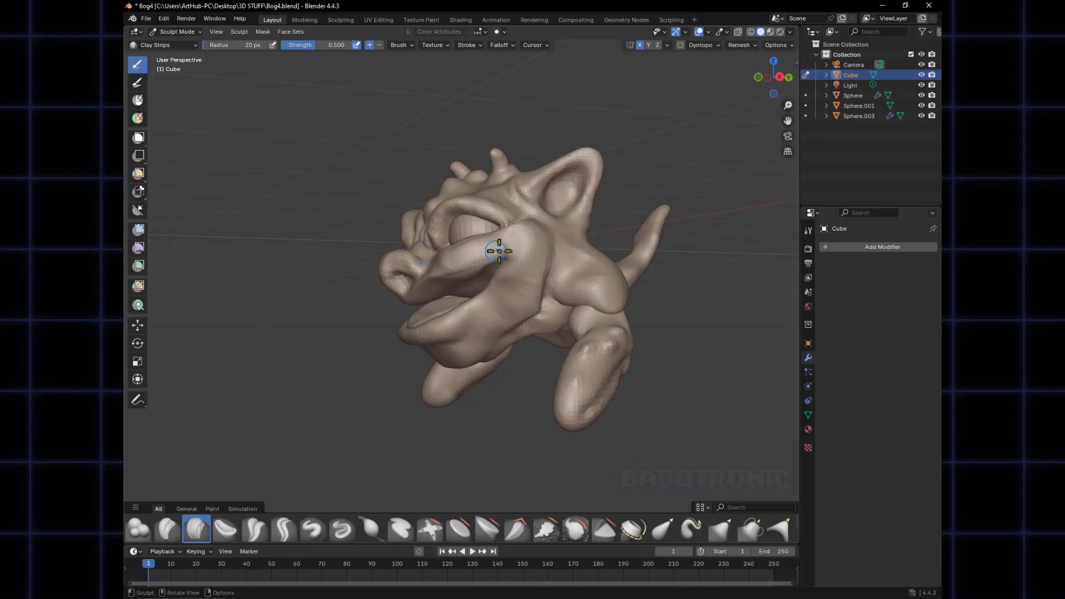
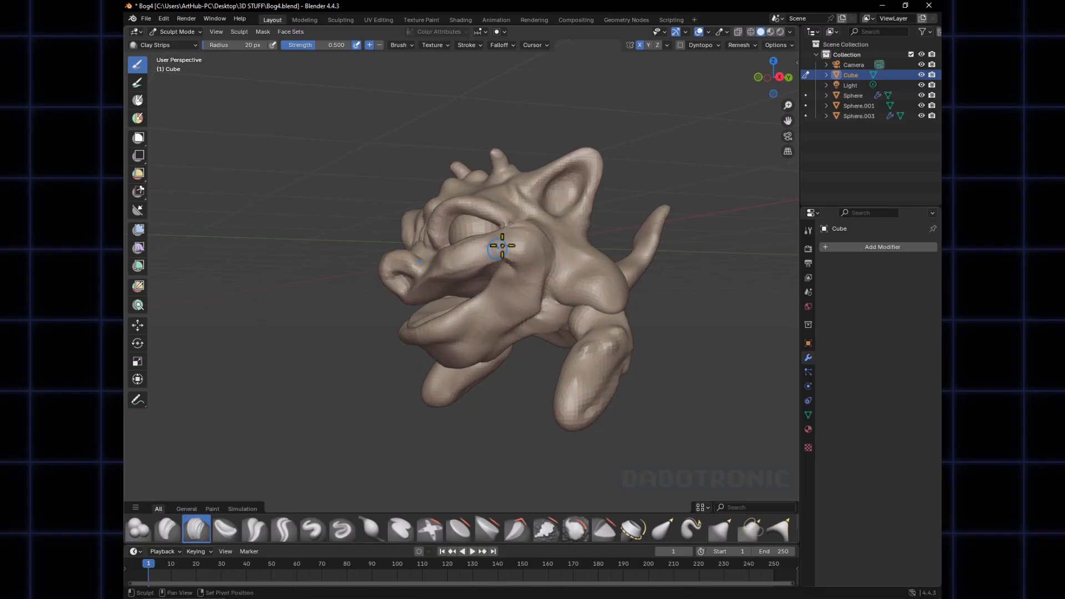
# Adjust the mouth corner up close with the Grab brush at a radius of 61 px
pyautogui.moveTo(528, 264)
pyautogui.mouseDown(button='middle')
pyautogui.moveTo(542, 231)
pyautogui.moveTo(504, 268)
pyautogui.mouseUp(button='middle')
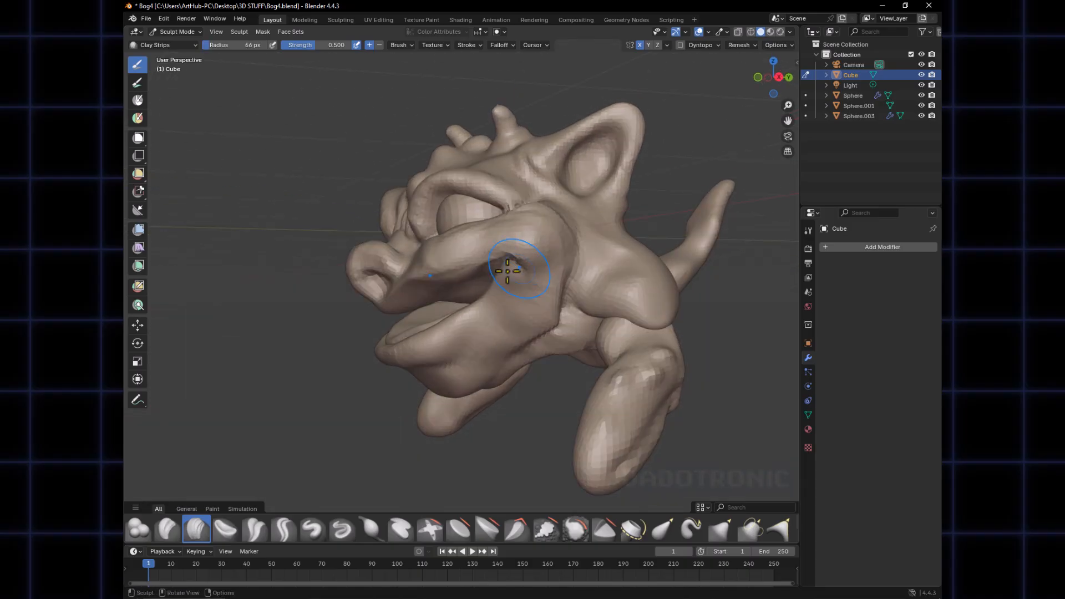
pyautogui.press('f')
pyautogui.click(501, 274)
pyautogui.press('g')
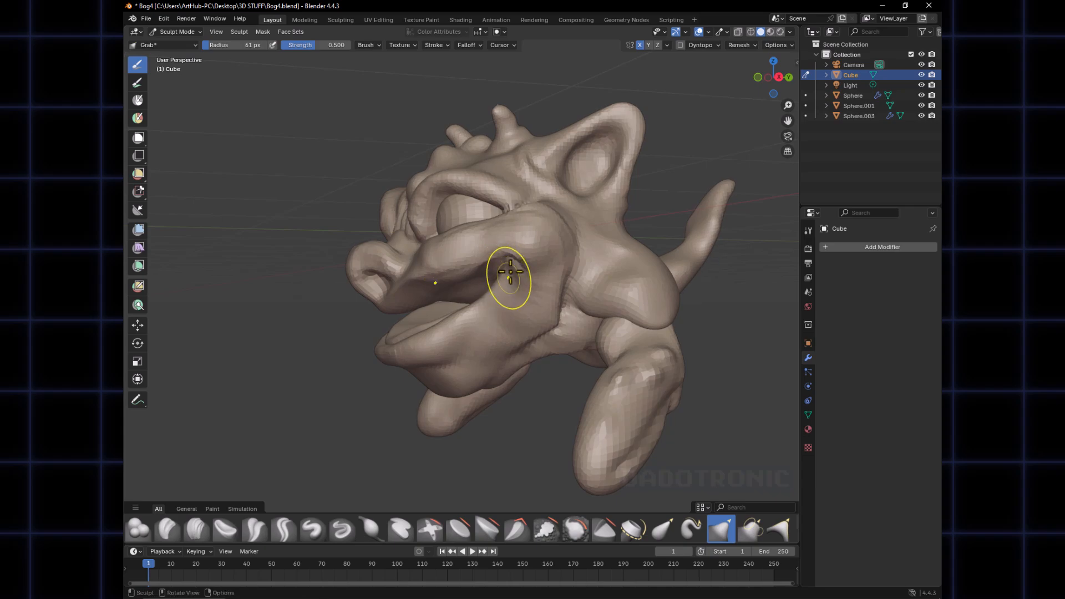
pyautogui.moveTo(510, 273)
pyautogui.mouseDown(button='middle')
pyautogui.moveTo(618, 245)
pyautogui.moveTo(542, 285)
pyautogui.moveTo(476, 270)
pyautogui.moveTo(547, 361)
pyautogui.moveTo(587, 342)
pyautogui.moveTo(518, 333)
pyautogui.moveTo(502, 277)
pyautogui.moveTo(456, 289)
pyautogui.mouseUp(button='middle')
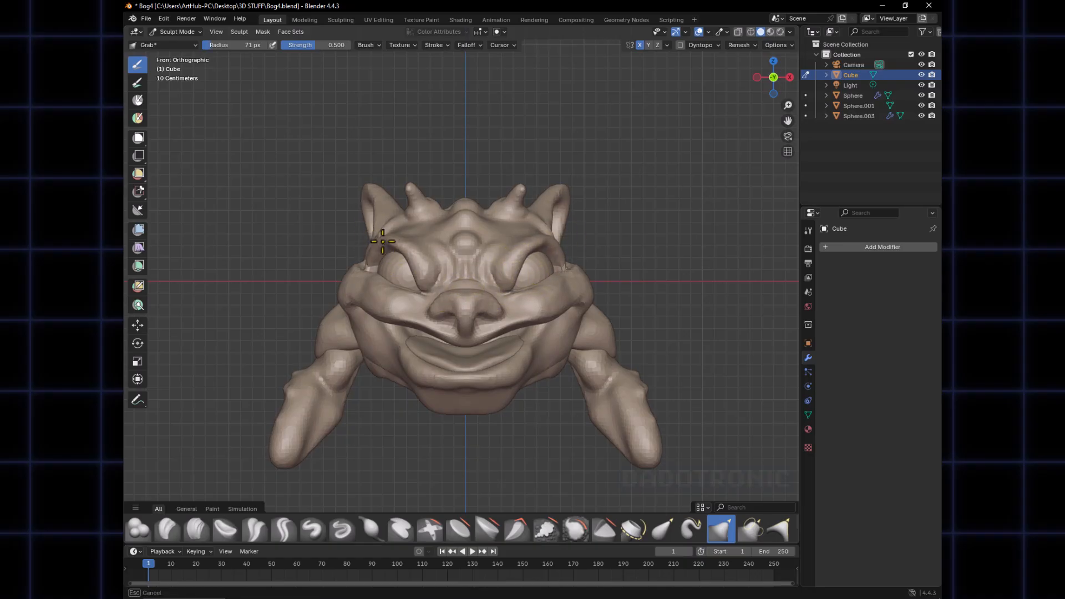
# Reshape the outer end of the brow above the eyes in front view with the Grab brush
pyautogui.moveTo(383, 241); pyautogui.dragTo(420, 281)
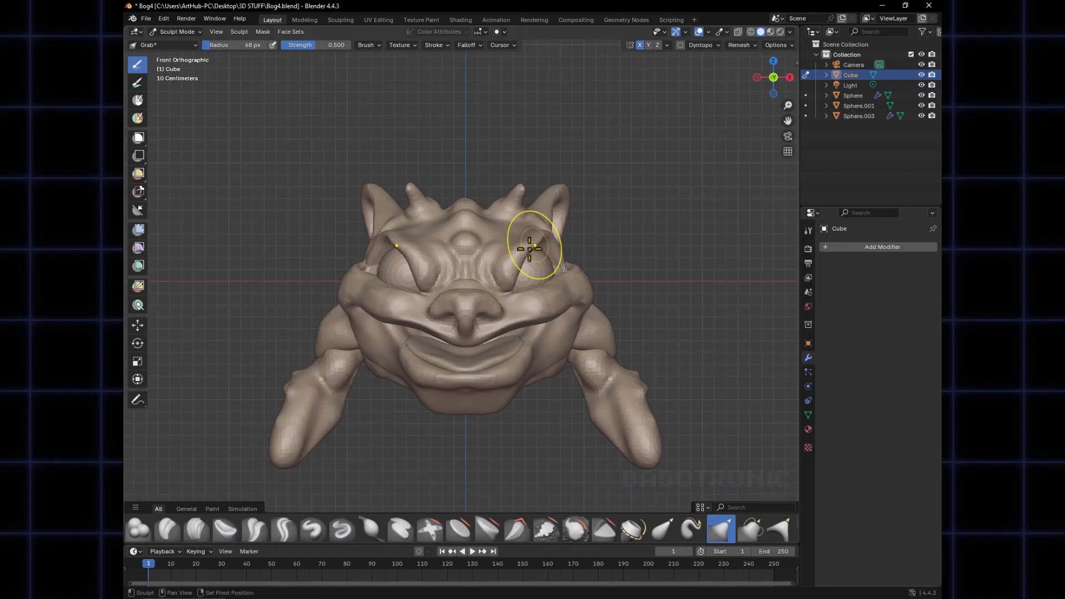
pyautogui.press('f')
pyautogui.click(541, 238)
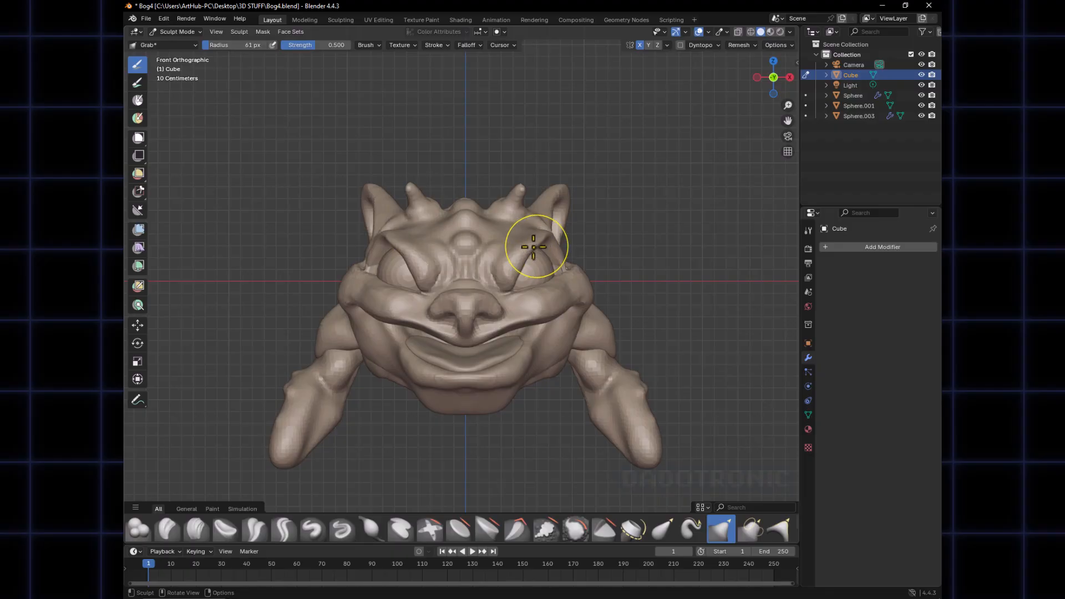
pyautogui.moveTo(456, 260)
pyautogui.mouseDown(button='middle')
pyautogui.moveTo(426, 258)
pyautogui.moveTo(435, 252)
pyautogui.moveTo(427, 268)
pyautogui.moveTo(409, 248)
pyautogui.moveTo(426, 257)
pyautogui.moveTo(411, 249)
pyautogui.moveTo(411, 229)
pyautogui.mouseUp(button='middle')
pyautogui.press('f')
pyautogui.press('Escape')
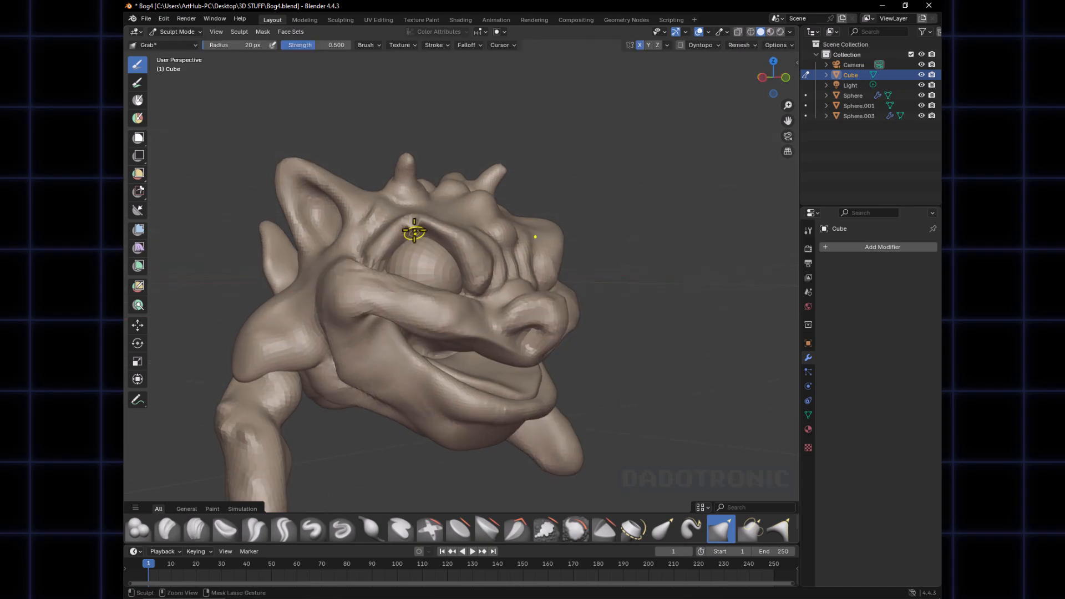
# Build up the underside of the brow around the upper edge of the eye with Clay Strips at about 24 px
pyautogui.press('c')
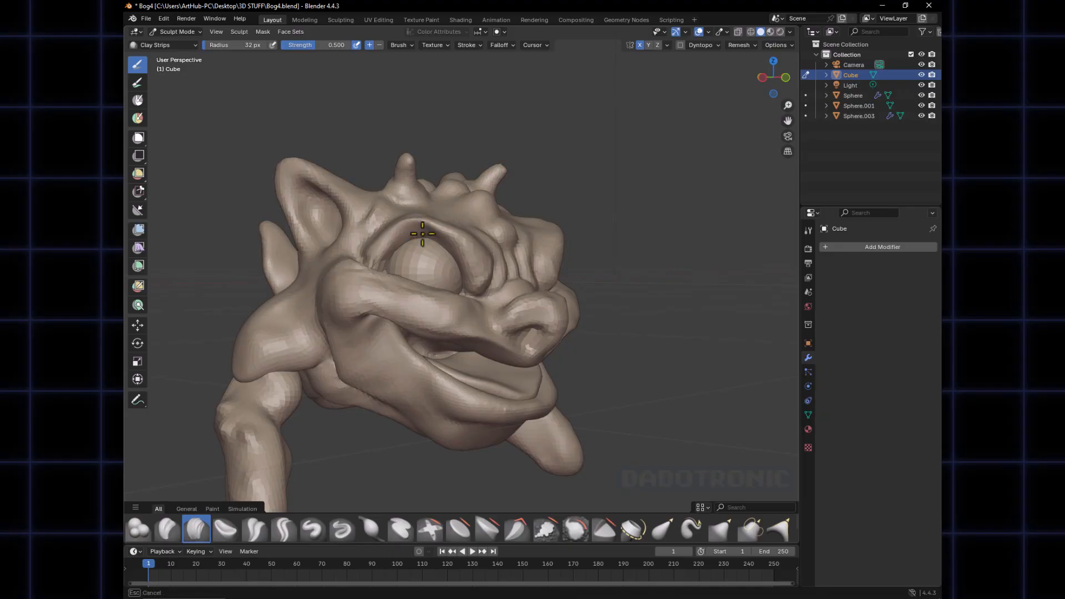
pyautogui.moveTo(422, 234); pyautogui.dragTo(440, 228, button='middle')
pyautogui.scroll(3, 441, 222)
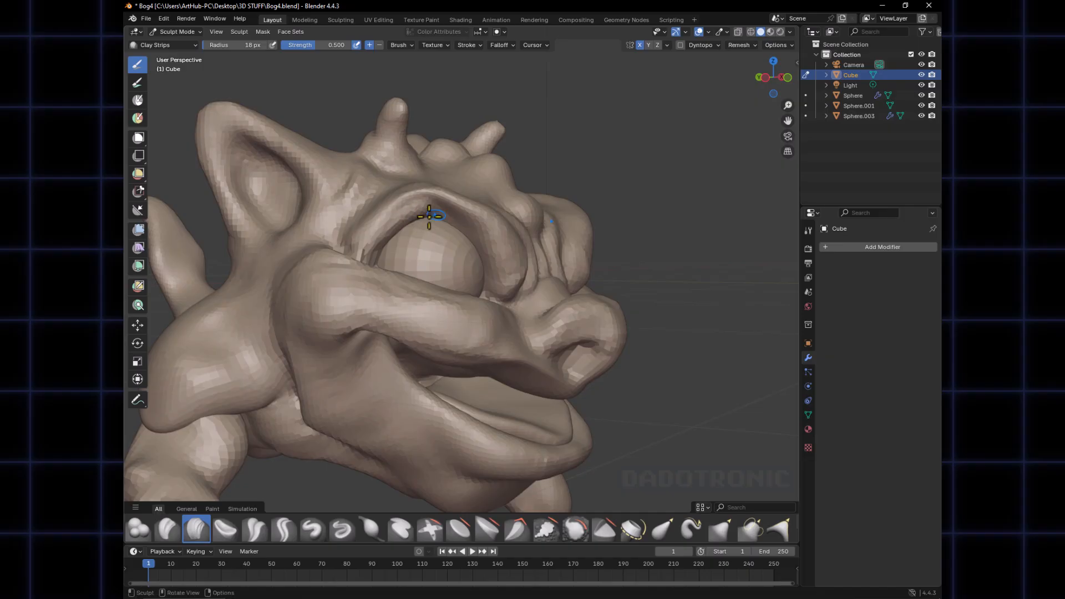
pyautogui.moveTo(429, 216); pyautogui.dragTo(416, 195, button='middle')
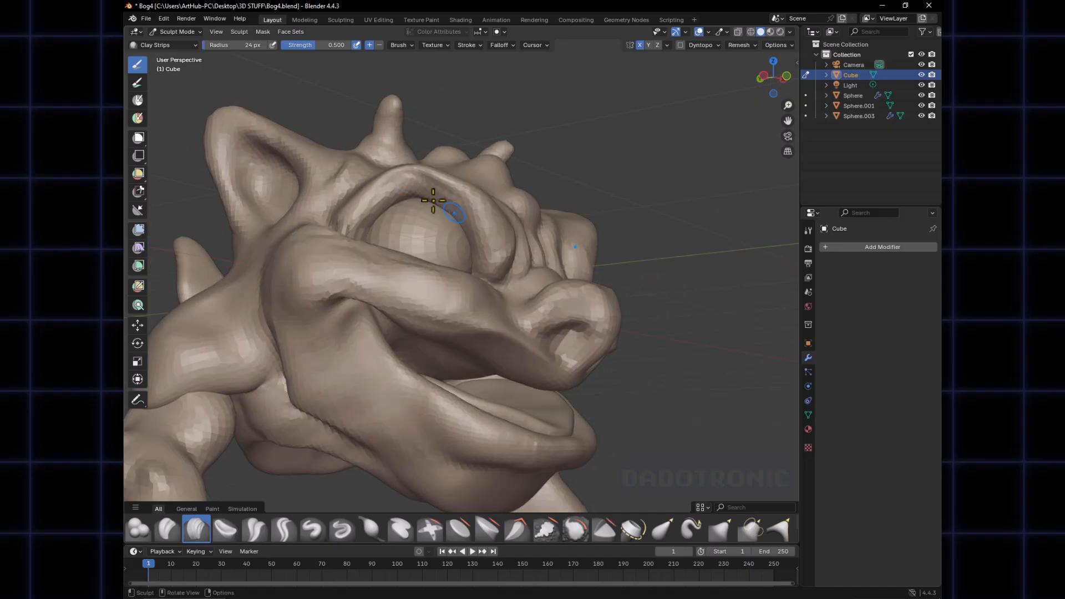
pyautogui.moveTo(434, 200); pyautogui.dragTo(385, 201)
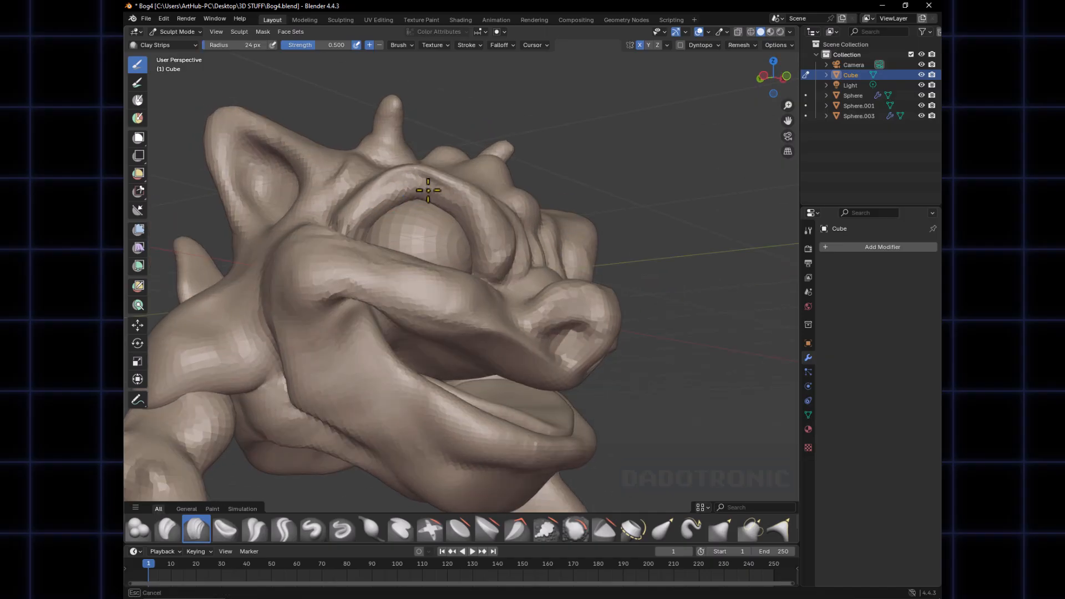
pyautogui.moveTo(428, 216)
pyautogui.mouseDown(button='middle')
pyautogui.moveTo(390, 261)
pyautogui.moveTo(365, 246)
pyautogui.mouseUp(button='middle')
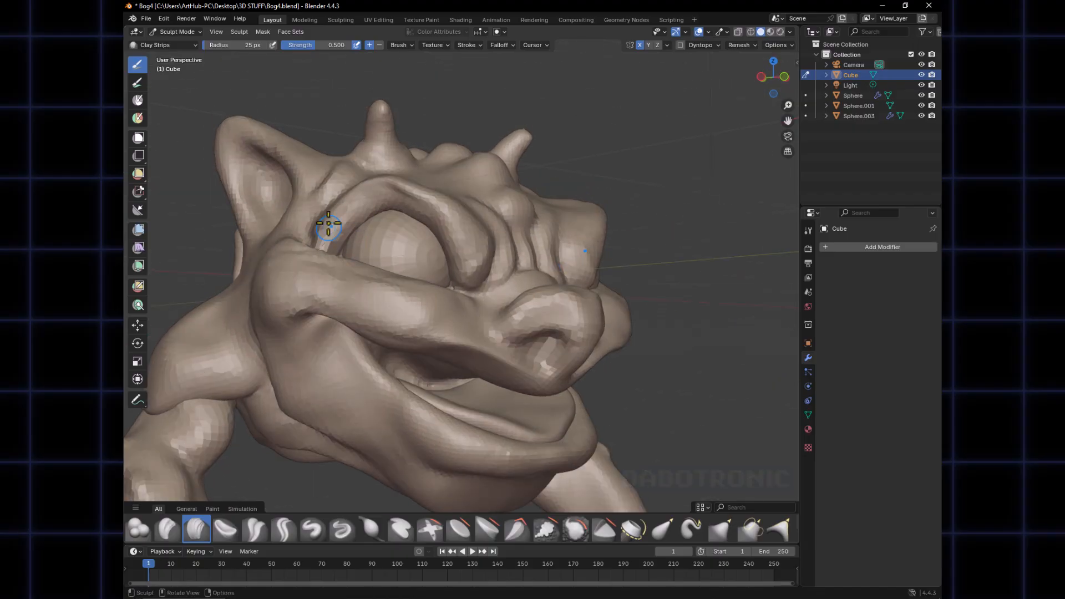
# Examine the reshaped face, the back and the shoulders from several sides
pyautogui.moveTo(344, 226); pyautogui.dragTo(298, 253, button='middle')
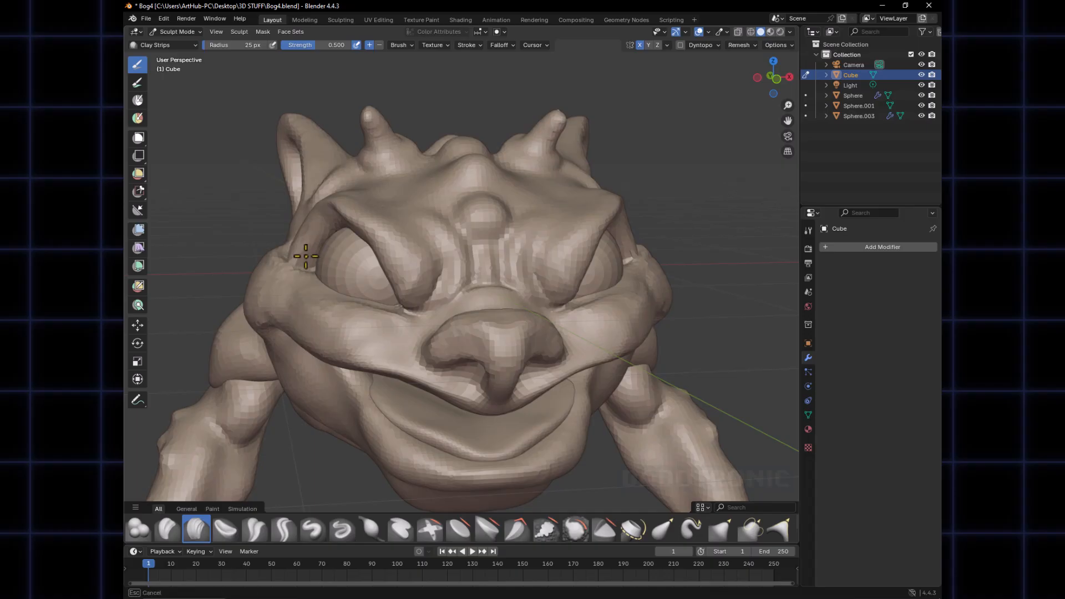
pyautogui.scroll(-4, 444, 280)
pyautogui.moveTo(466, 295)
pyautogui.mouseDown(button='middle')
pyautogui.moveTo(516, 333)
pyautogui.moveTo(611, 363)
pyautogui.moveTo(423, 315)
pyautogui.moveTo(436, 287)
pyautogui.moveTo(440, 317)
pyautogui.mouseUp(button='middle')
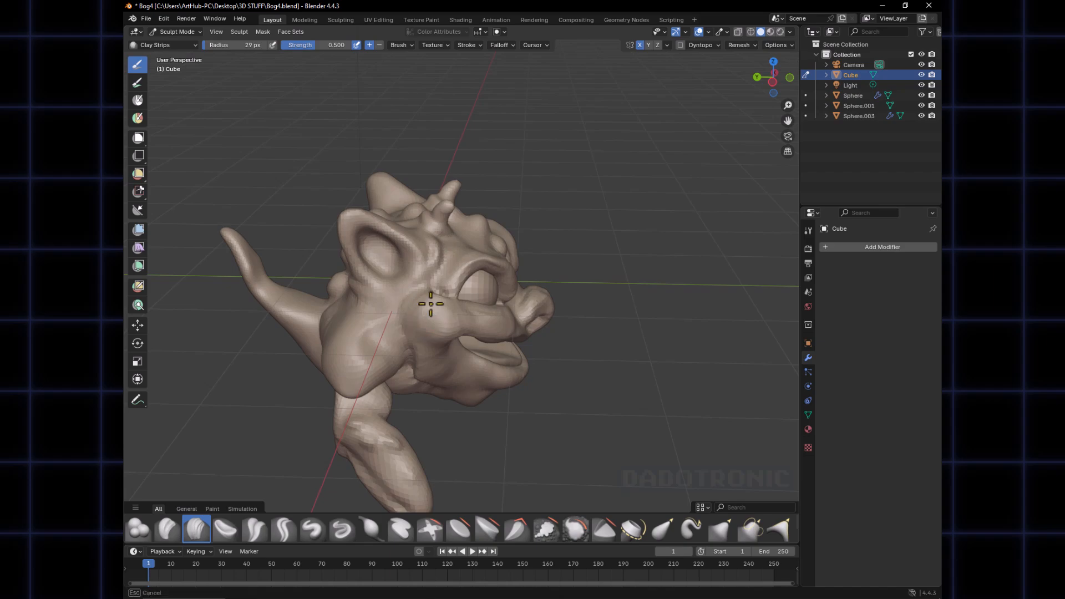
pyautogui.moveTo(481, 330)
pyautogui.mouseDown(button='middle')
pyautogui.moveTo(537, 344)
pyautogui.moveTo(513, 377)
pyautogui.moveTo(442, 384)
pyautogui.moveTo(465, 351)
pyautogui.mouseUp(button='middle')
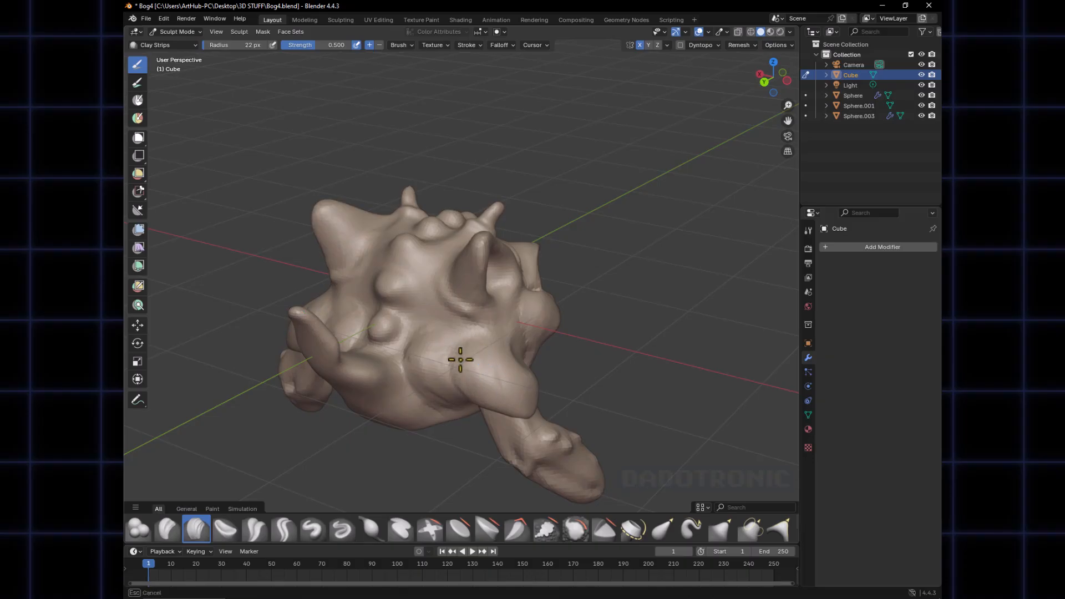
pyautogui.moveTo(460, 359)
pyautogui.mouseDown(button='middle')
pyautogui.moveTo(483, 333)
pyautogui.moveTo(477, 350)
pyautogui.moveTo(428, 368)
pyautogui.moveTo(519, 394)
pyautogui.moveTo(463, 388)
pyautogui.moveTo(573, 383)
pyautogui.moveTo(450, 423)
pyautogui.mouseUp(button='middle')
pyautogui.hotkey('shift', 'c')
pyautogui.press('c')
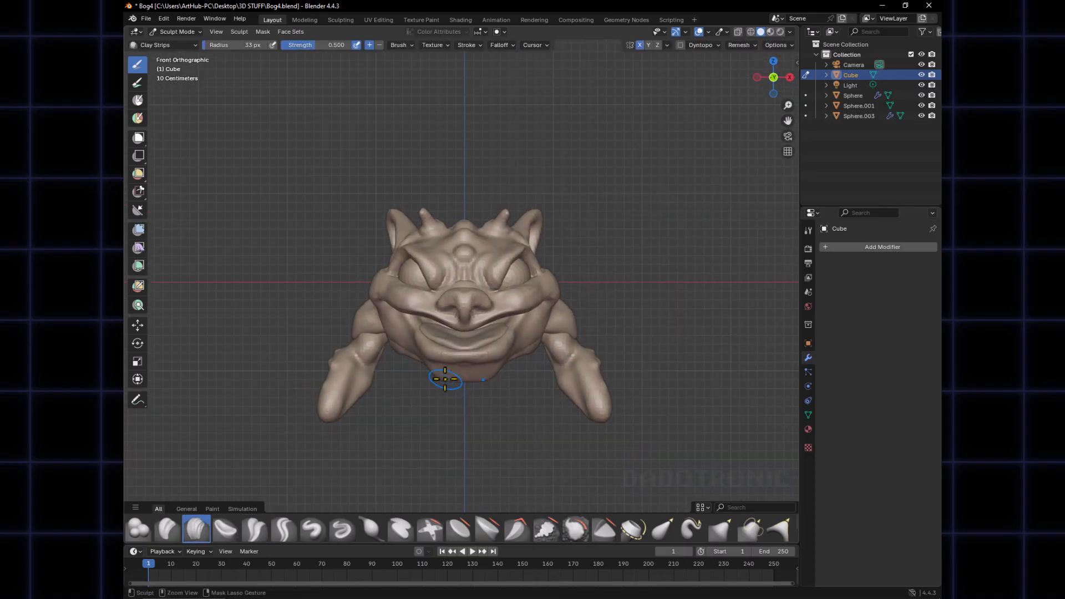
# Return to Object Mode, add a UV sphere, and place it below the body, offset to one side
pyautogui.hotkey('ctrl', 'Tab')
pyautogui.click(437, 381)
pyautogui.keyDown('shift'); pyautogui.moveTo(438, 381); pyautogui.dragTo(457, 300, button='middle'); pyautogui.keyUp('shift')
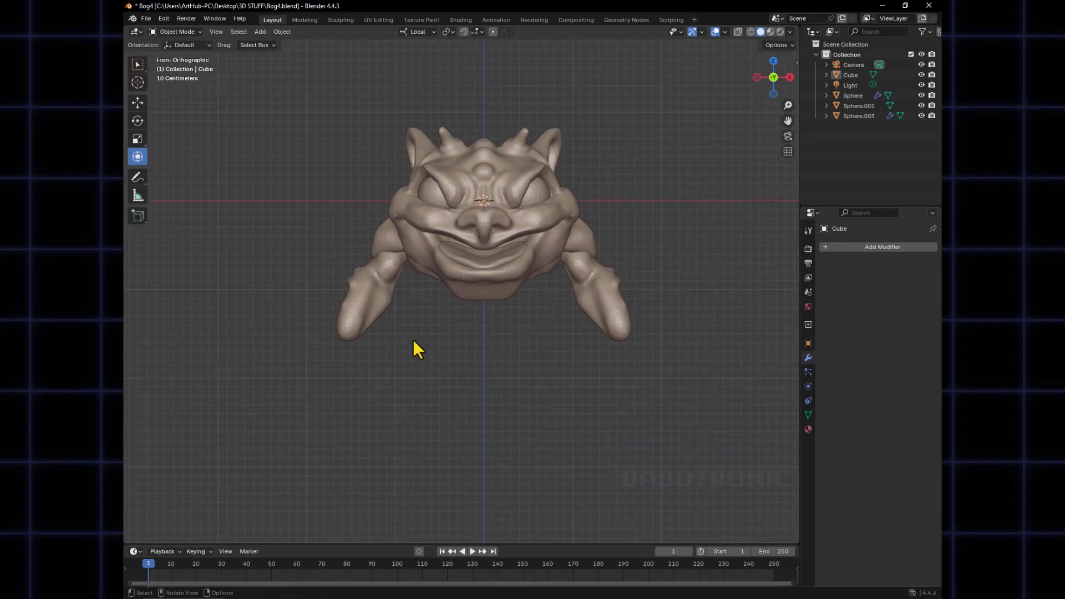
pyautogui.hotkey('ctrl', 'a')
pyautogui.hotkey('shift', 'a')
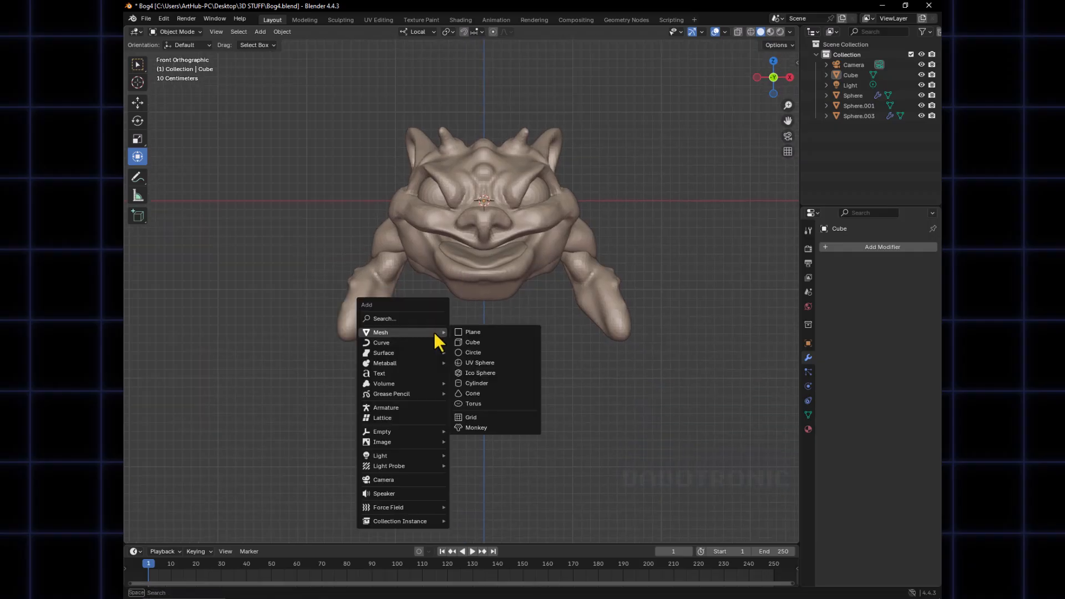
pyautogui.click(481, 363)
pyautogui.moveTo(483, 200); pyautogui.dragTo(431, 381)
pyautogui.keyDown('ctrl'); pyautogui.moveTo(459, 409); pyautogui.dragTo(455, 433, button='middle'); pyautogui.keyUp('ctrl')
# Resize the new sphere and stretch it along the Z axis into an upright egg shape
pyautogui.press('s')
pyautogui.click(442, 383)
pyautogui.press('s')
pyautogui.press('z')
pyautogui.click(448, 384)
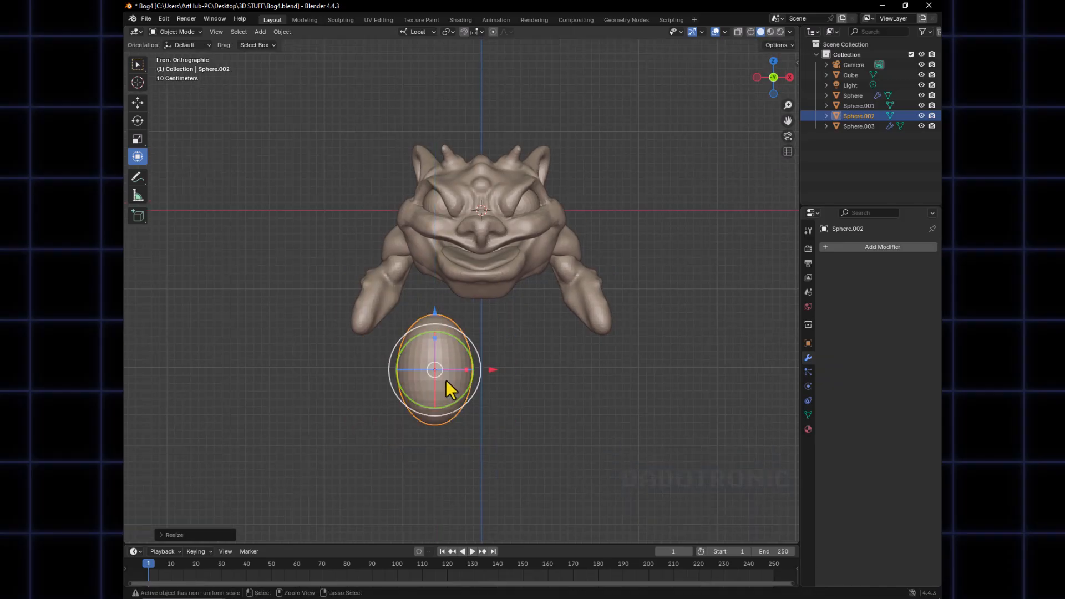
# Undo the last stretch of the sphere along the Z axis
pyautogui.hotkey('ctrl', 'z')
pyautogui.moveTo(457, 392); pyautogui.dragTo(522, 398, button='middle')
pyautogui.moveTo(387, 362); pyautogui.dragTo(402, 365)
pyautogui.moveTo(465, 364); pyautogui.dragTo(498, 358, button='middle')
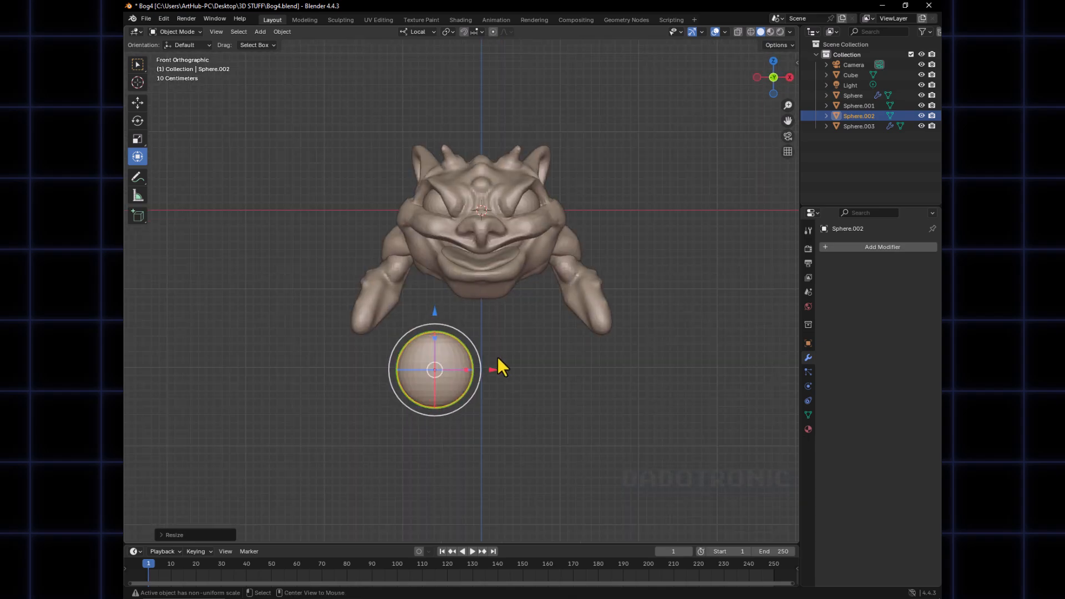
pyautogui.moveTo(435, 338); pyautogui.dragTo(440, 355)
# Switch to Sculpt Mode and pull the sphere into a rounded, squarish palm with the Grab brush at about 91 px
pyautogui.hotkey('ctrl', 'Tab')
pyautogui.click(444, 440)
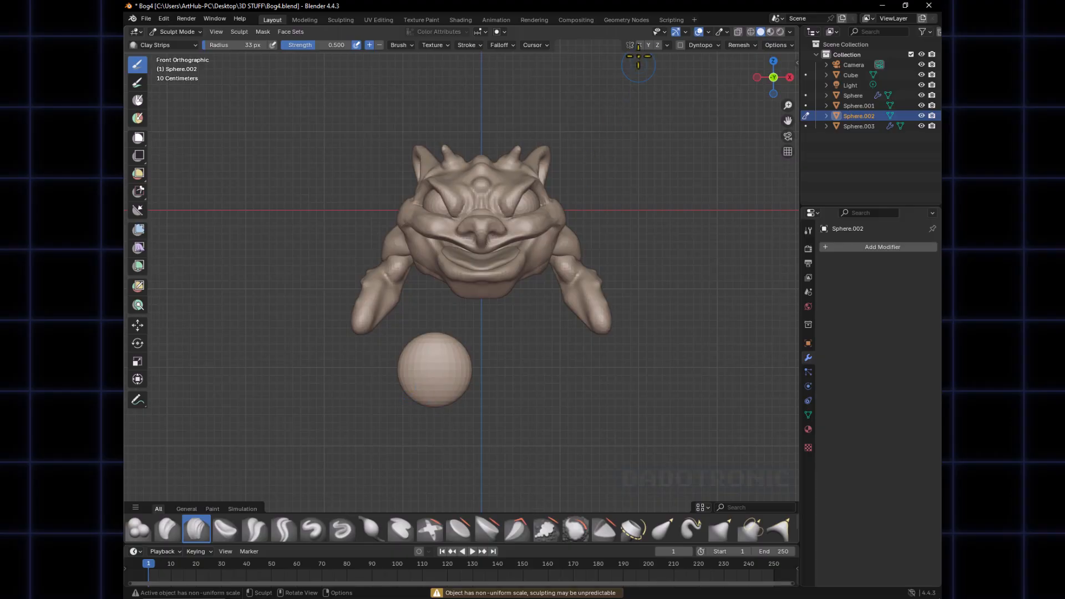
pyautogui.press('f')
pyautogui.click(410, 403)
pyautogui.press('g')
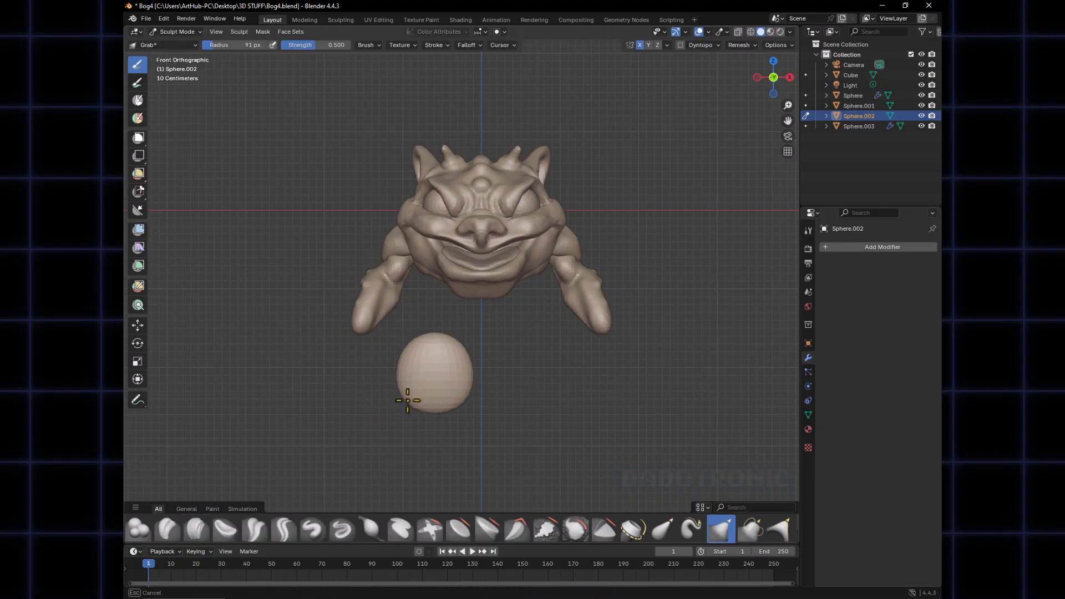
pyautogui.moveTo(440, 333); pyautogui.dragTo(440, 338)
pyautogui.moveTo(414, 403); pyautogui.dragTo(463, 408)
pyautogui.keyDown('alt'); pyautogui.moveTo(444, 385); pyautogui.dragTo(355, 364, button='middle'); pyautogui.keyUp('alt')
# Return to Object Mode and scale the palm down slightly
pyautogui.hotkey('ctrl', 'Tab')
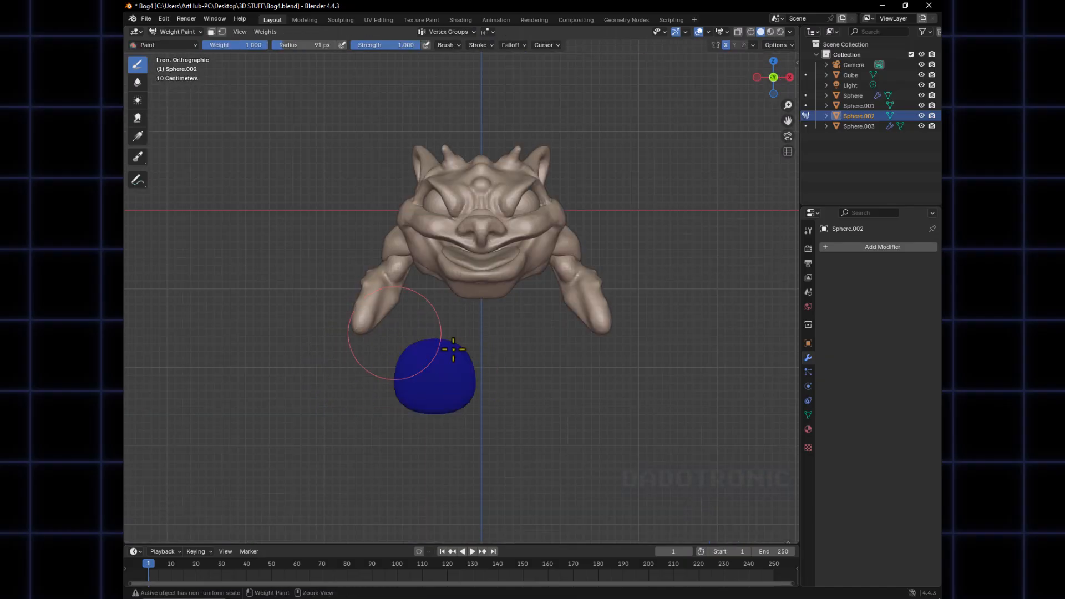
pyautogui.hotkey('ctrl', 'Tab')
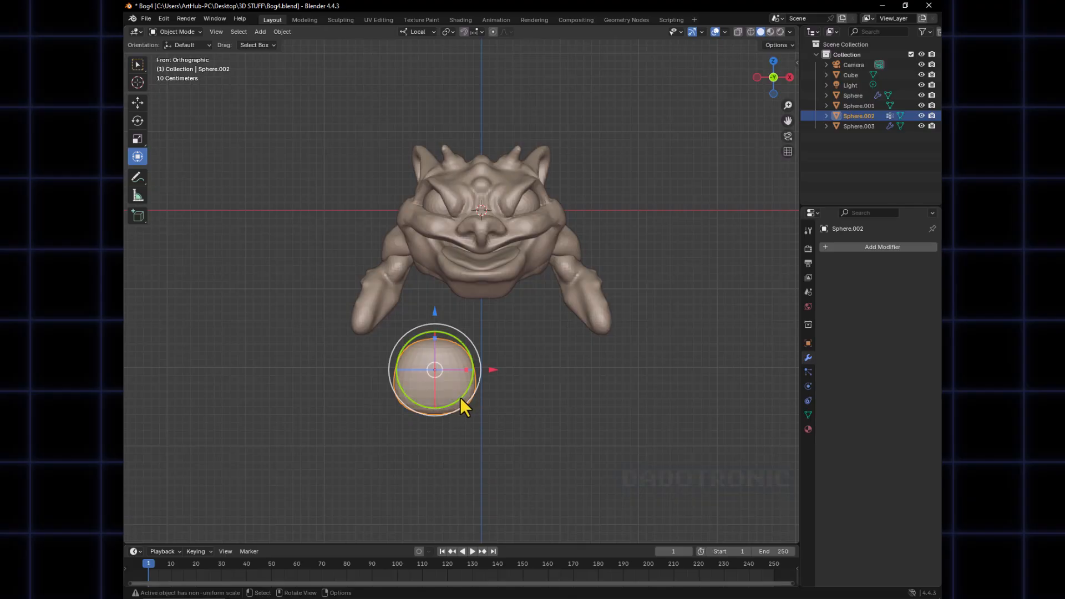
pyautogui.press('s')
pyautogui.click(444, 397)
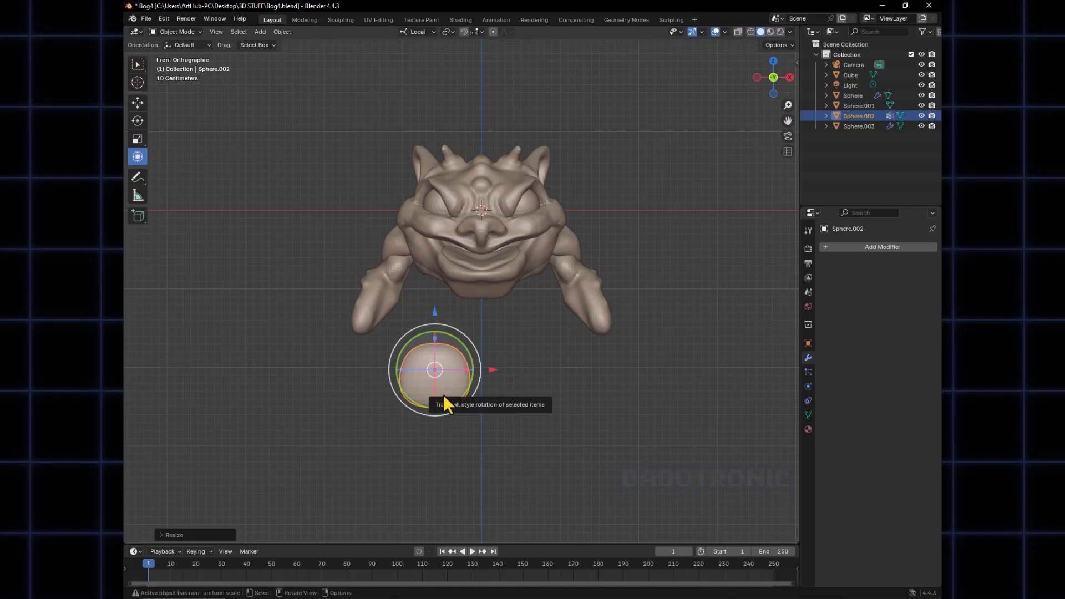
# Move the palm below the body, between the hanging arm and the centre line
pyautogui.press('g')
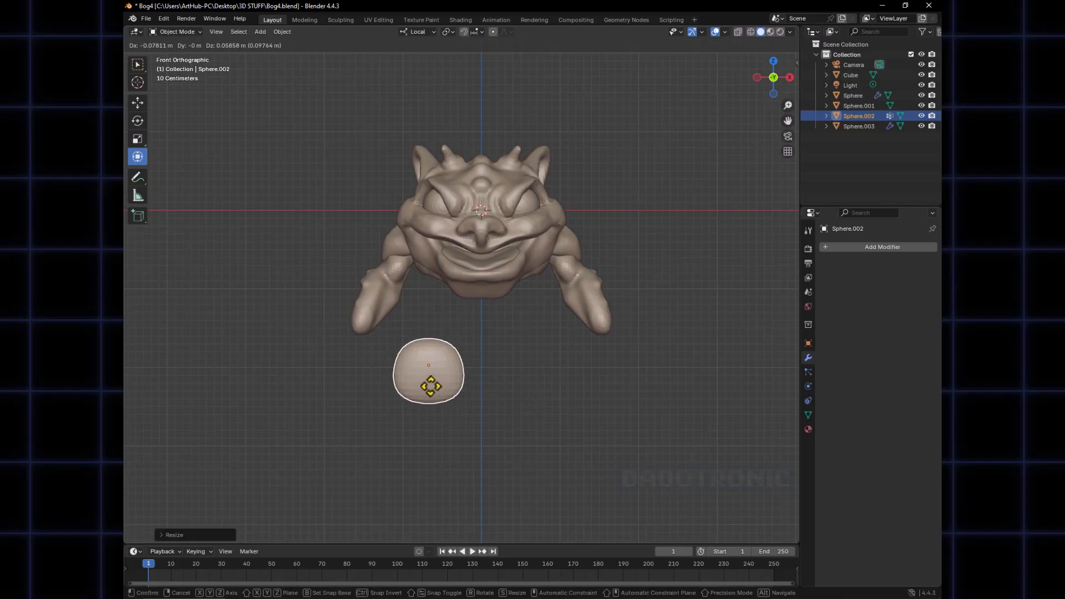
pyautogui.click(368, 340)
pyautogui.press('g')
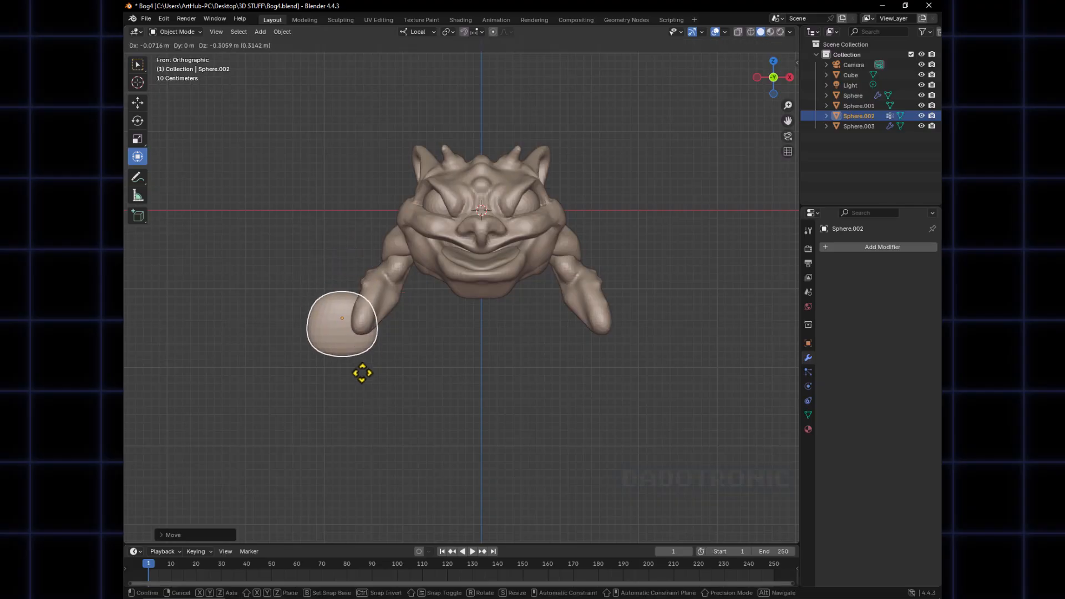
pyautogui.click(442, 373)
pyautogui.keyDown('shift'); pyautogui.moveTo(442, 374); pyautogui.dragTo(419, 315, button='middle'); pyautogui.keyUp('shift')
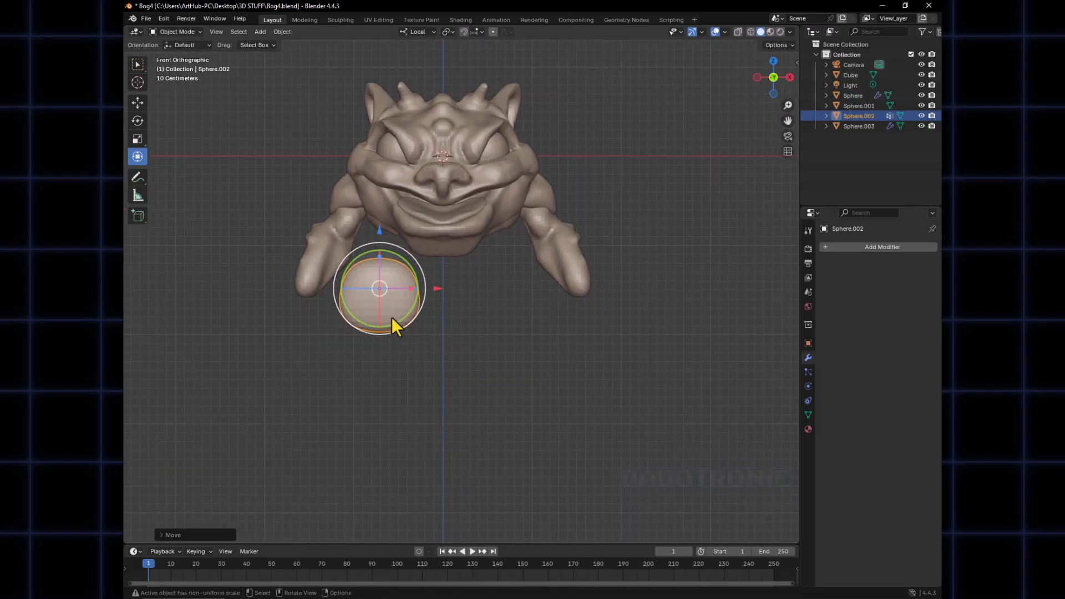
pyautogui.press('g')
pyautogui.click(418, 330)
pyautogui.click(411, 332)
pyautogui.click(401, 321)
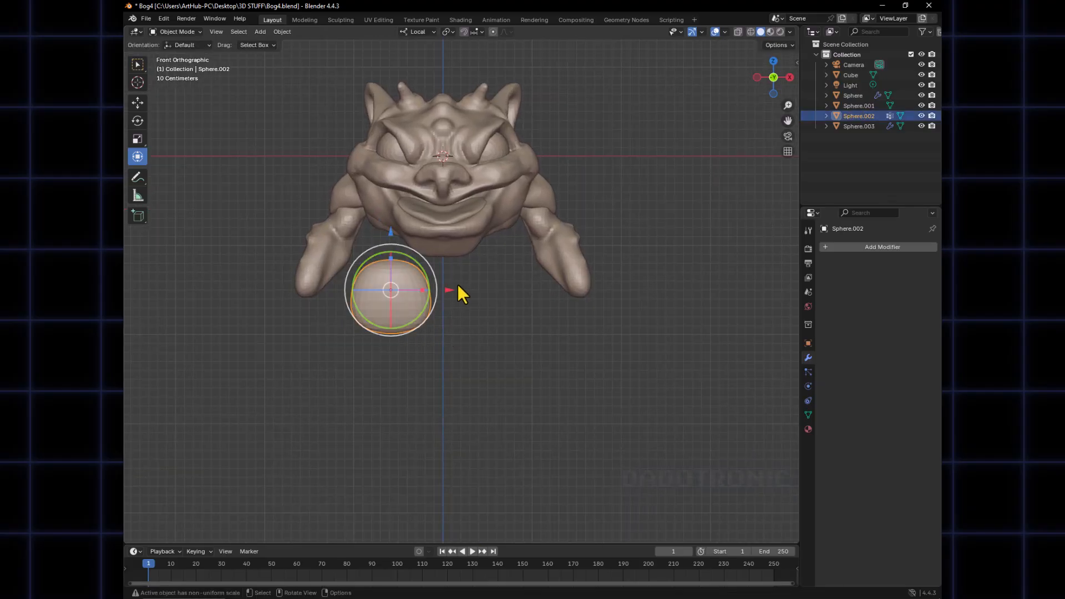
# Add another UV sphere and move it below the creature's face
pyautogui.hotkey('shift', 'a')
pyautogui.moveTo(460, 285)
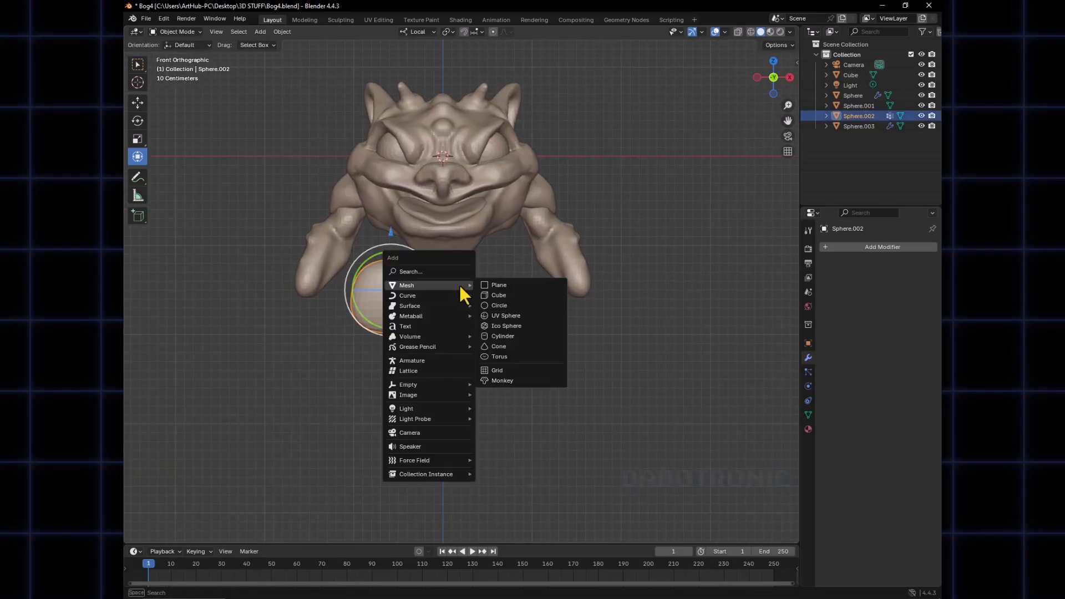
pyautogui.click(505, 316)
pyautogui.press('g')
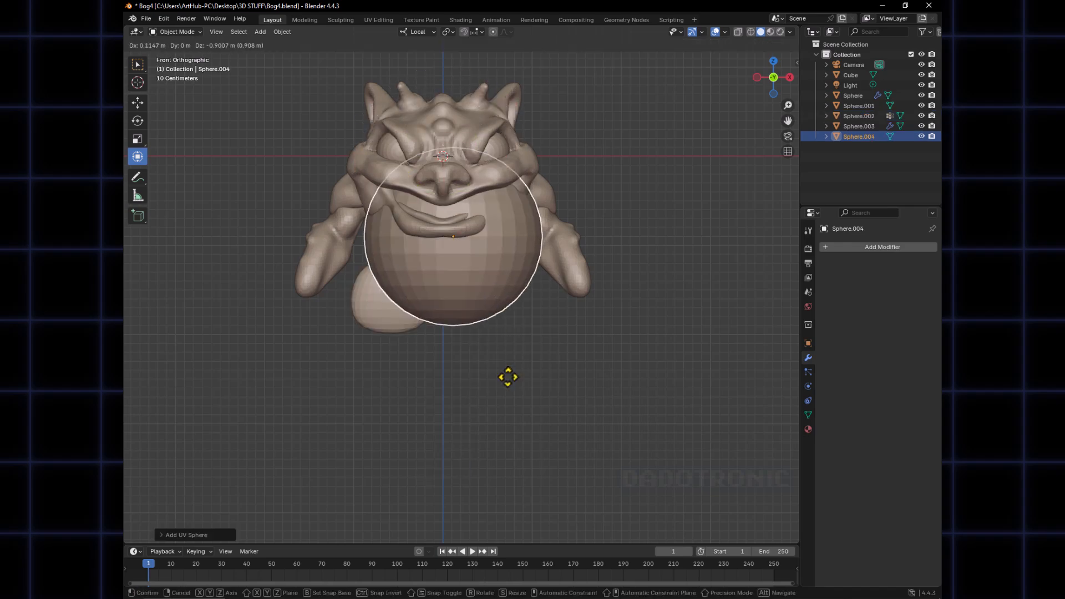
pyautogui.click(511, 387)
# Stretch the new sphere along the Z axis into a tall egg shape
pyautogui.press('s')
pyautogui.press('z')
pyautogui.click(509, 390)
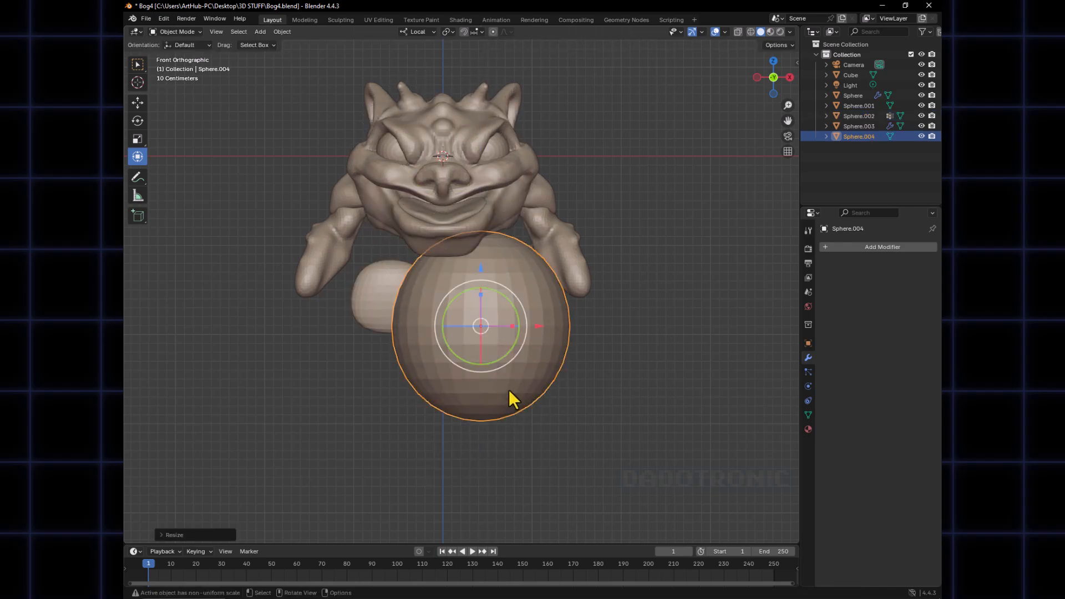
pyautogui.press('s')
pyautogui.press('z')
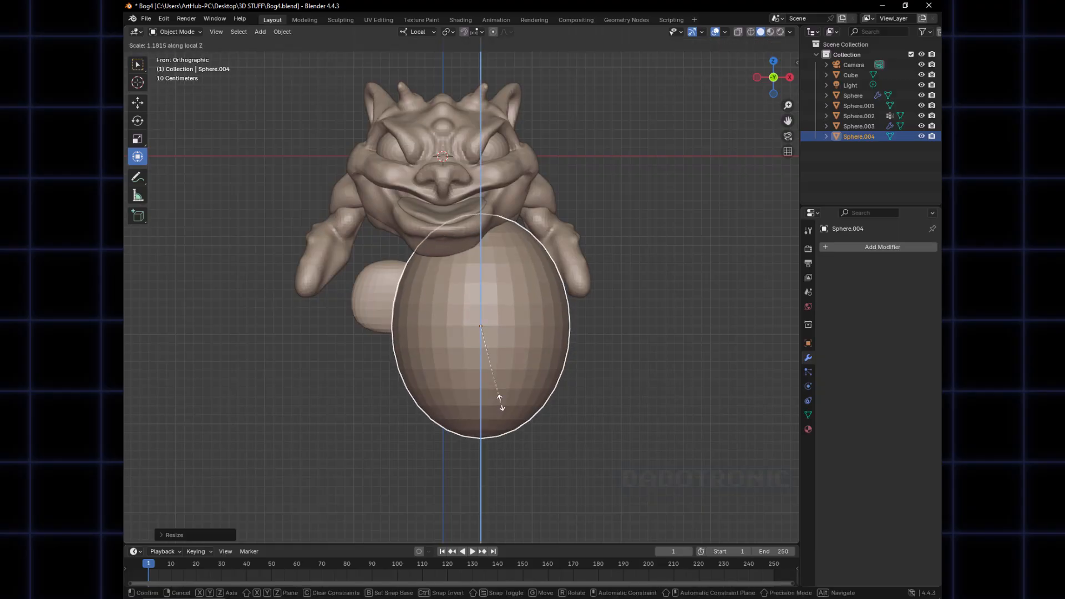
pyautogui.click(491, 451)
# Shrink the egg to finger size at the palm's lower edge and lengthen it along the Z axis
pyautogui.press('s')
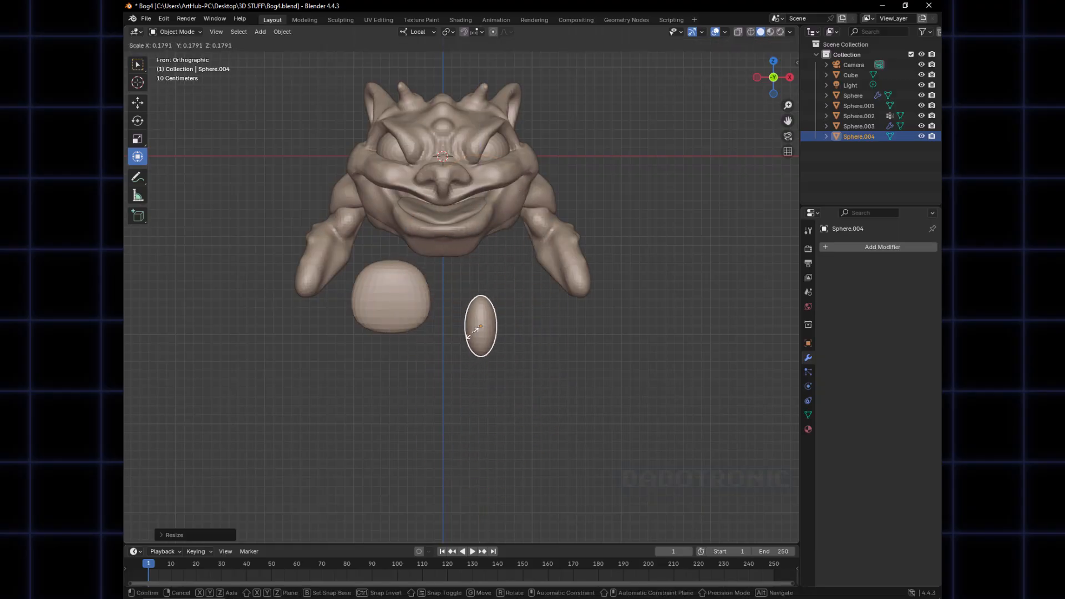
pyautogui.press('g')
pyautogui.click(368, 362)
pyautogui.press('s')
pyautogui.press('z')
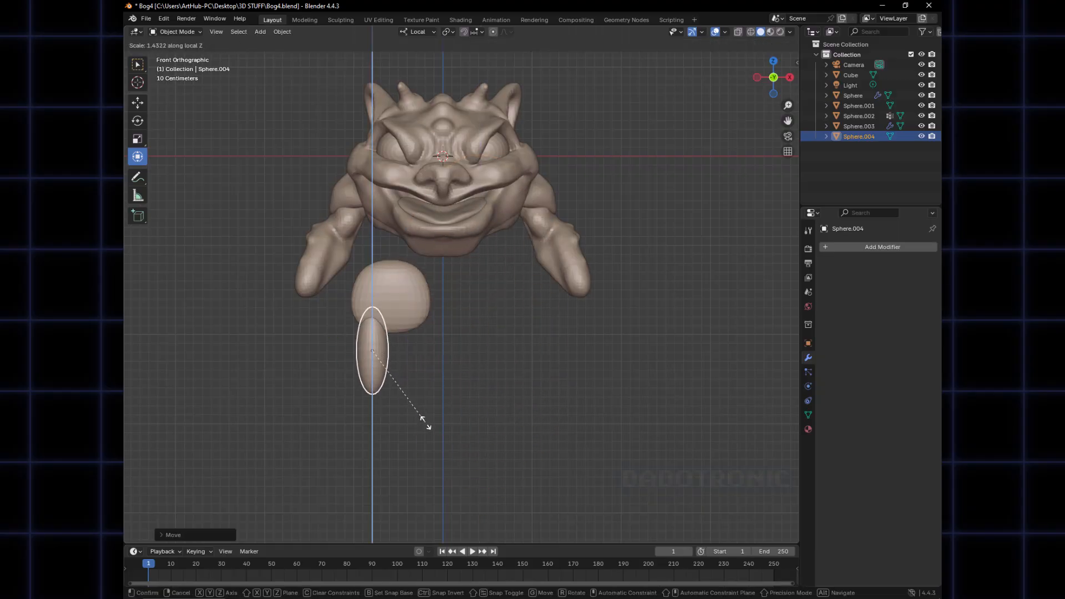
pyautogui.click(428, 422)
# Scale the finger segment down further and move it up against the palm
pyautogui.keyDown('alt'); pyautogui.moveTo(444, 410); pyautogui.dragTo(535, 365, button='middle'); pyautogui.keyUp('alt')
pyautogui.press('s')
pyautogui.click(445, 363)
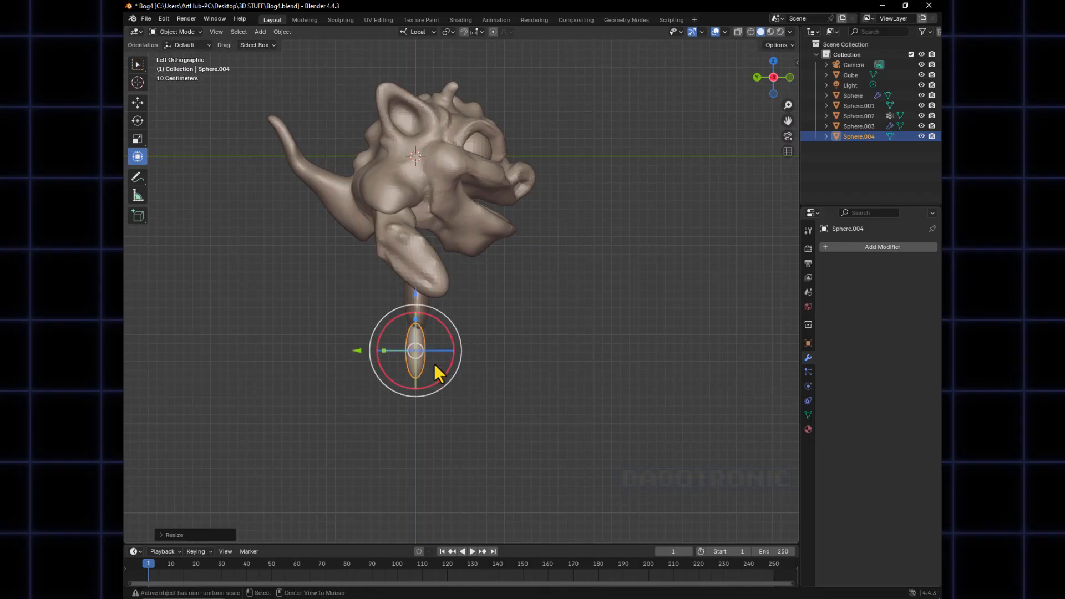
pyautogui.keyDown('alt'); pyautogui.moveTo(434, 365); pyautogui.dragTo(419, 366, button='middle'); pyautogui.keyUp('alt')
pyautogui.press('g')
pyautogui.click(540, 349)
pyautogui.keyDown('alt'); pyautogui.moveTo(587, 339); pyautogui.dragTo(555, 358, button='middle'); pyautogui.keyUp('alt')
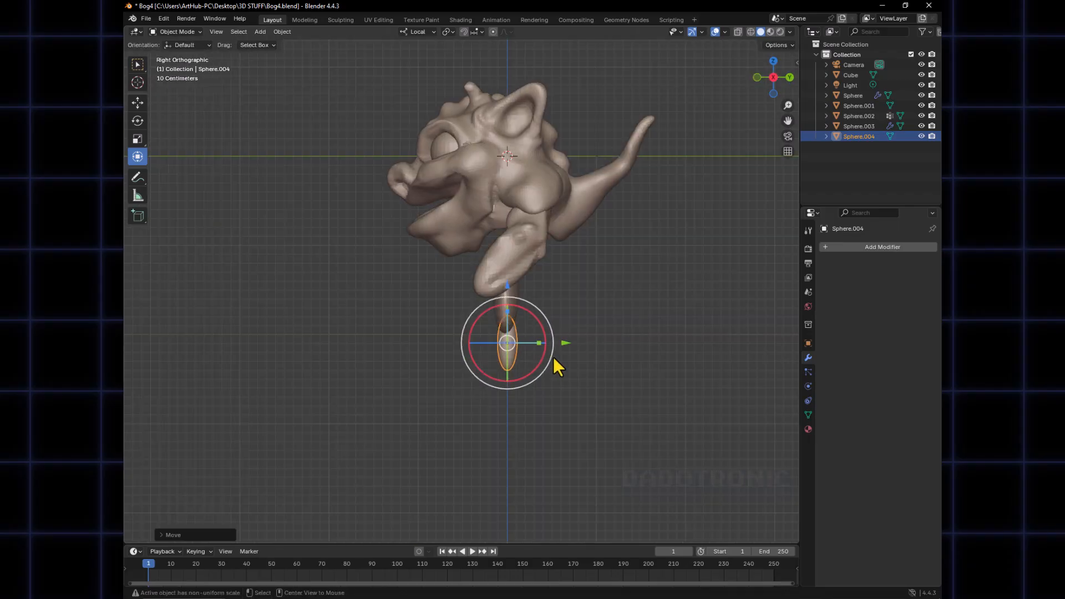
# Fine-tune the finger segment's length along its Z axis in the front view
pyautogui.keyDown('alt'); pyautogui.moveTo(643, 350); pyautogui.dragTo(564, 359, button='middle'); pyautogui.keyUp('alt')
pyautogui.press('s')
pyautogui.press('z')
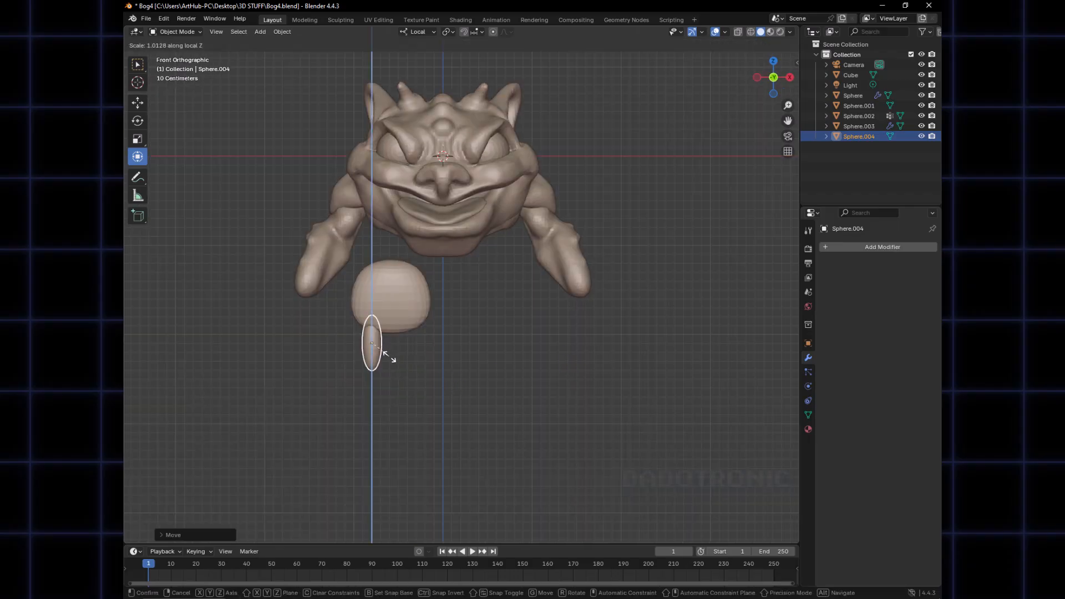
pyautogui.click(387, 353)
pyautogui.scroll(3, 378, 347)
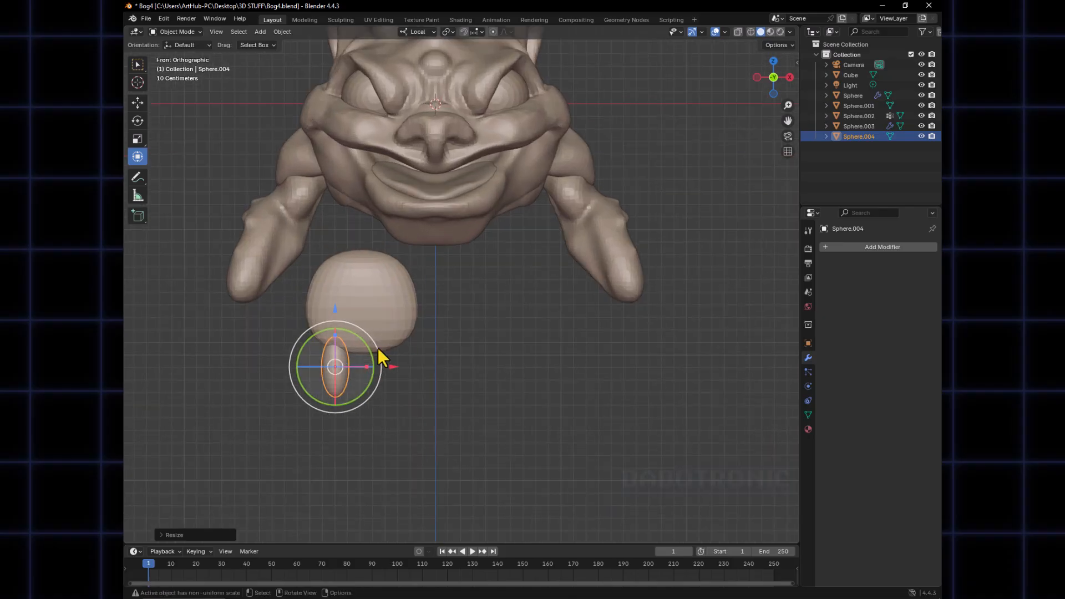
# Duplicate the finger segment below the first one and tilt the copy forward in the side view
pyautogui.hotkey('shift', 'd')
pyautogui.click(353, 405)
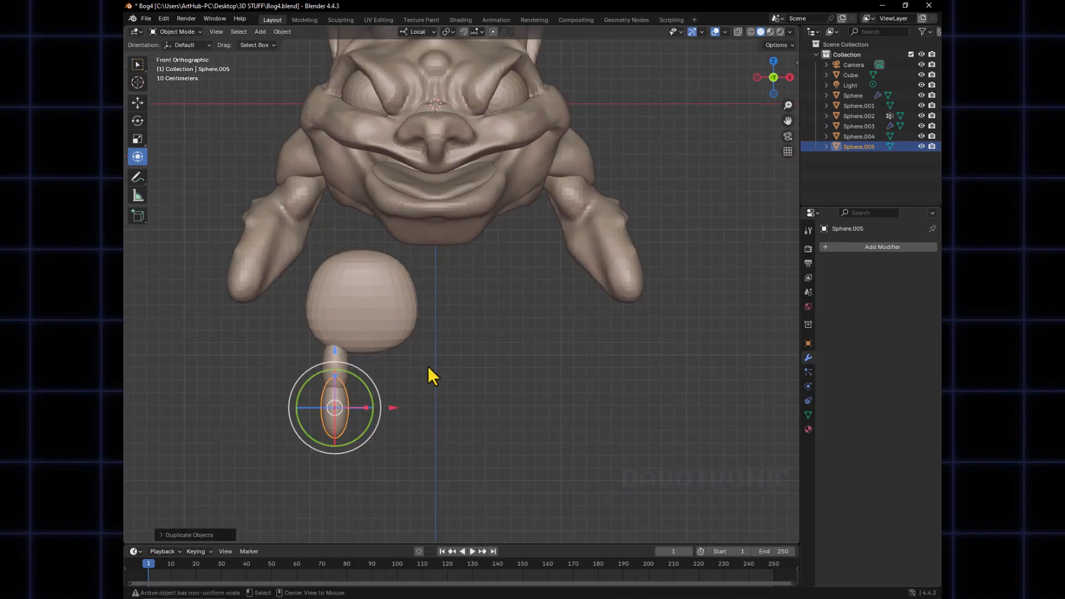
pyautogui.moveTo(430, 373); pyautogui.dragTo(449, 385, button='middle')
pyautogui.keyDown('alt'); pyautogui.moveTo(431, 437); pyautogui.dragTo(565, 417, button='middle'); pyautogui.keyUp('alt')
pyautogui.moveTo(564, 417); pyautogui.dragTo(540, 426)
pyautogui.press('g')
pyautogui.click(534, 427)
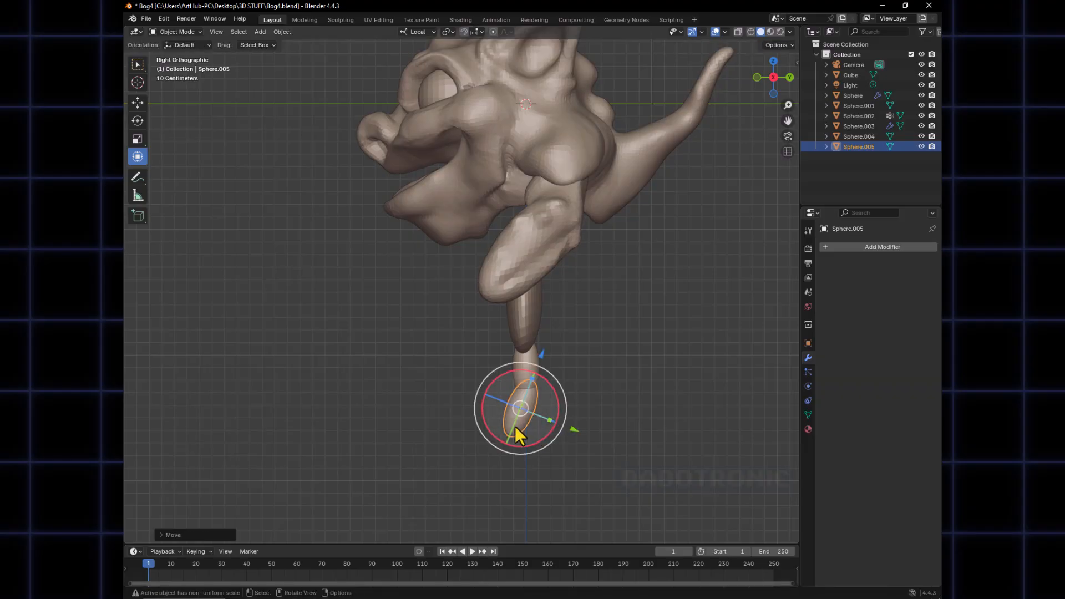
# Shorten the second finger segment slightly along its local Z axis and move it up against the first
pyautogui.press('s')
pyautogui.press('z')
pyautogui.click(537, 372)
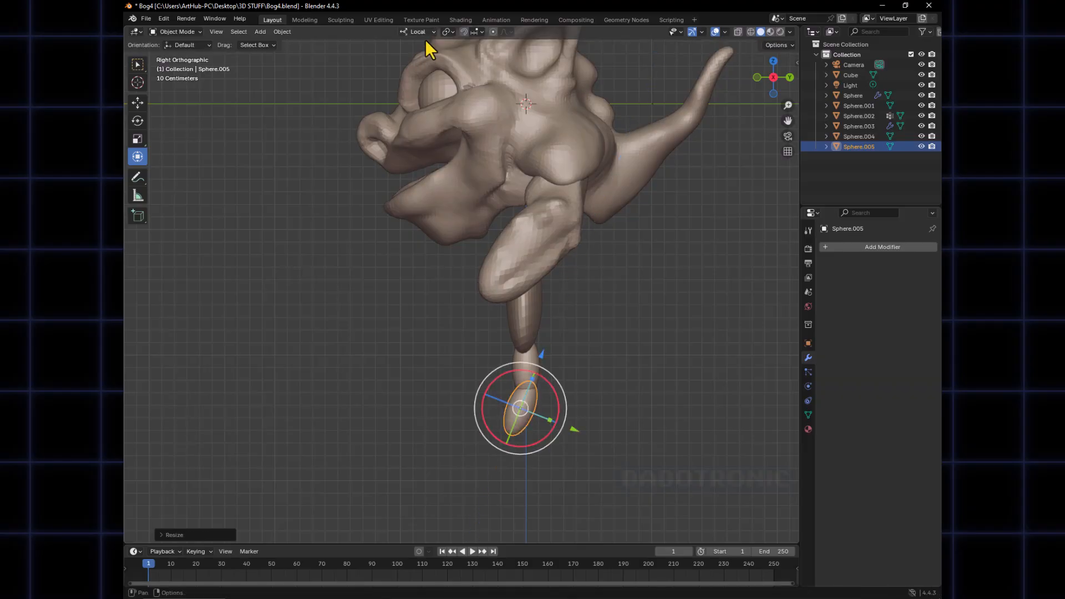
pyautogui.press('g')
pyautogui.click(538, 361)
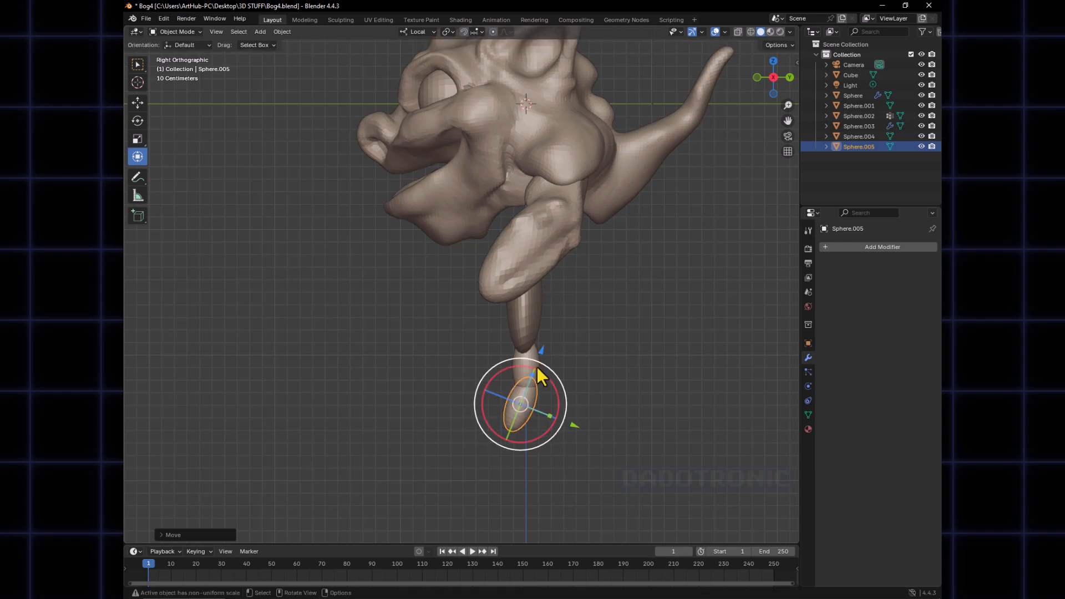
# Duplicate the second segment as a fingertip, rotate it further forward, and place it at the finger's lower end
pyautogui.keyDown('alt'); pyautogui.moveTo(438, 395); pyautogui.dragTo(475, 398, button='middle'); pyautogui.keyUp('alt')
pyautogui.keyDown('alt'); pyautogui.moveTo(405, 399); pyautogui.dragTo(513, 407, button='middle'); pyautogui.keyUp('alt')
pyautogui.hotkey('shift', 'd')
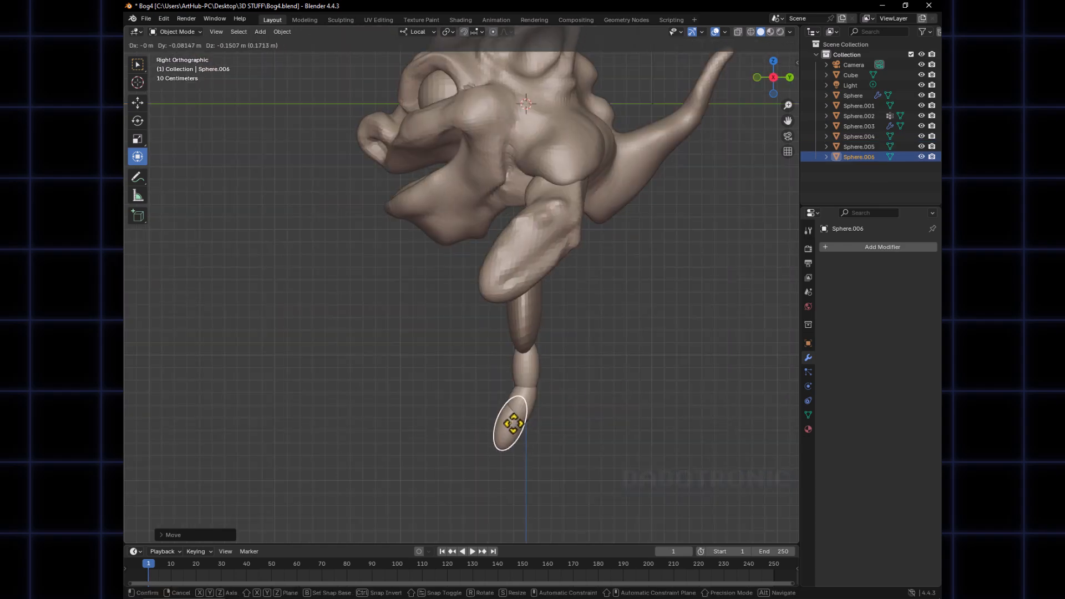
pyautogui.press('r')
pyautogui.click(544, 418)
pyautogui.press('g')
pyautogui.click(528, 411)
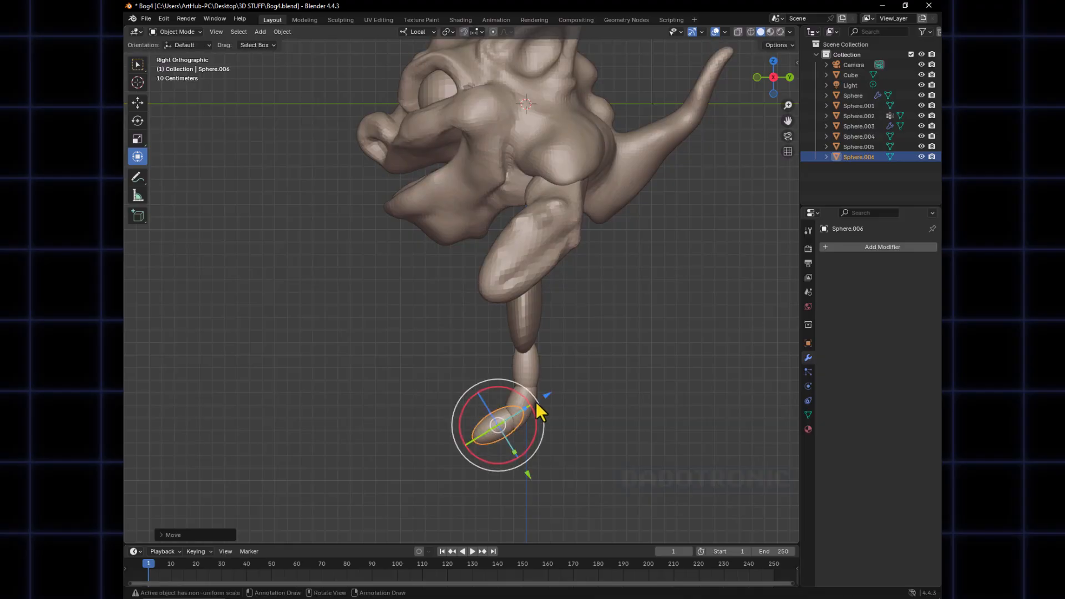
# Scale the fingertip segment down and fit it against the end of the second segment
pyautogui.moveTo(520, 411); pyautogui.dragTo(514, 415)
pyautogui.press('s')
pyautogui.click(505, 435)
pyautogui.press('g')
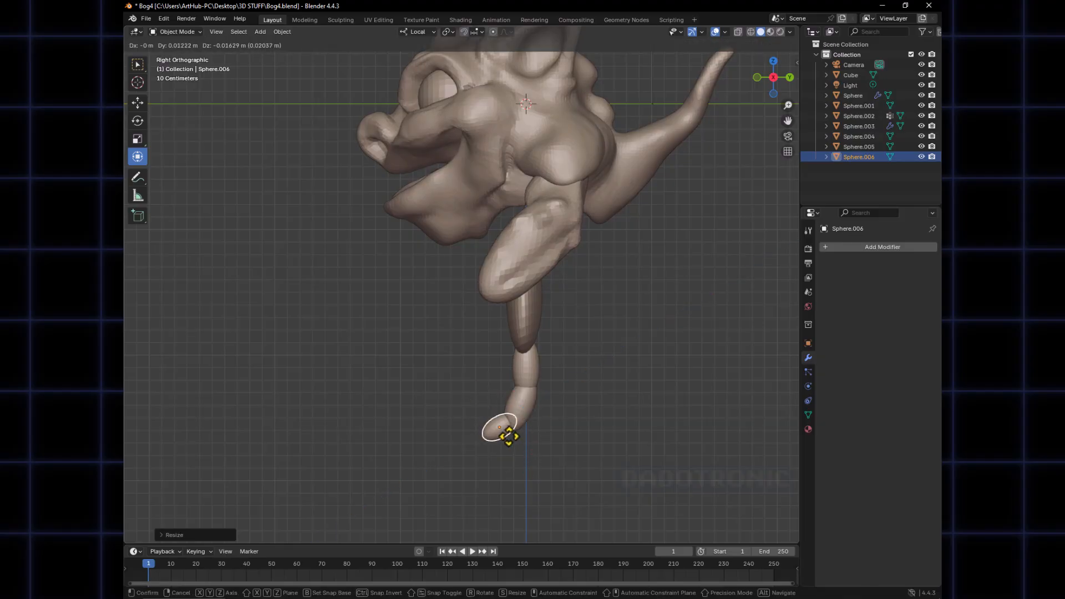
pyautogui.click(508, 436)
pyautogui.keyDown('alt'); pyautogui.moveTo(550, 420); pyautogui.dragTo(601, 407, button='middle'); pyautogui.keyUp('alt')
# Select all three finger segments, scale them down slightly, and shift them toward the palm's outer edge
pyautogui.moveTo(400, 462); pyautogui.dragTo(303, 365)
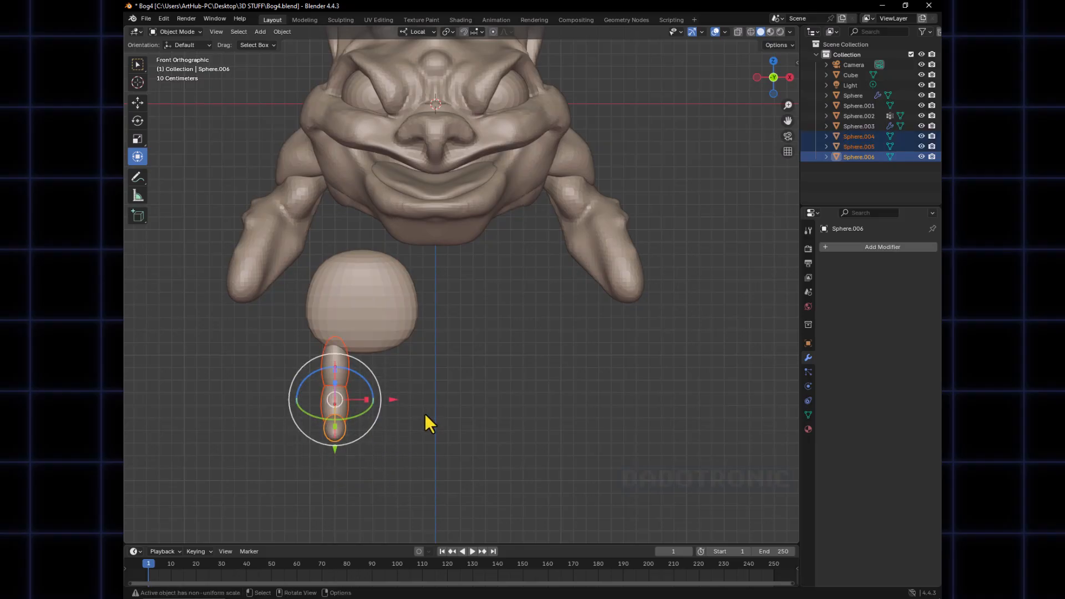
pyautogui.press('s')
pyautogui.click(402, 403)
pyautogui.press('g')
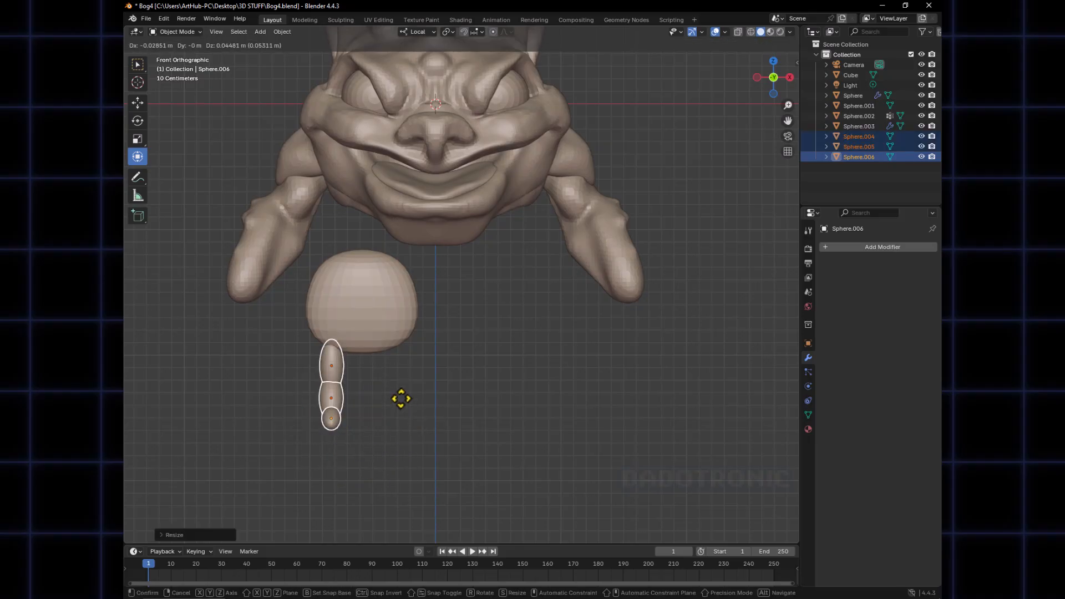
pyautogui.click(397, 400)
pyautogui.press('s')
pyautogui.click(401, 400)
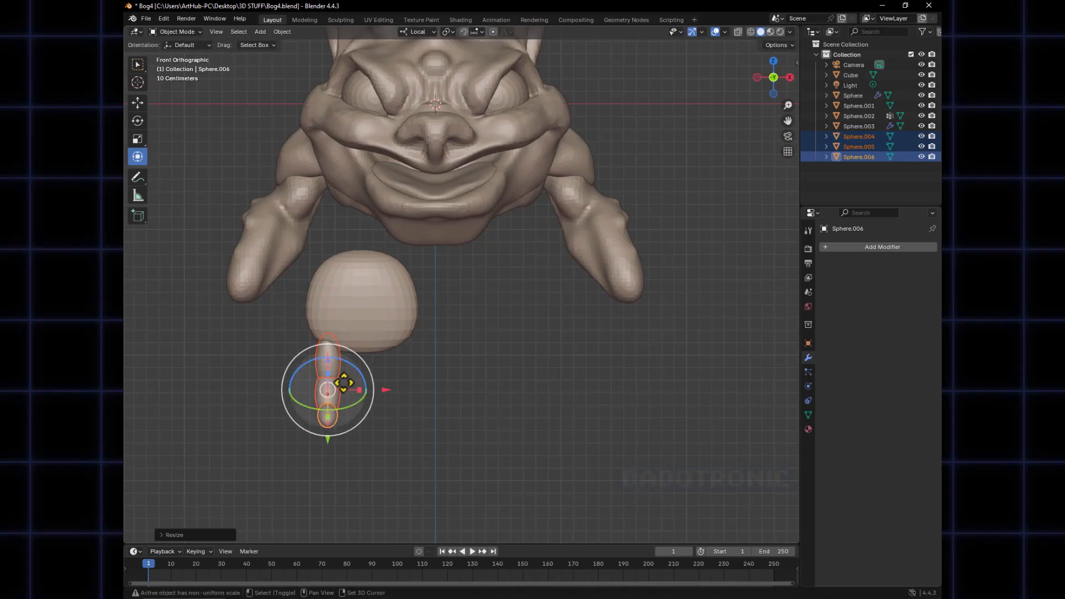
# Duplicate the finger twice along the palm's lower edge, setting the middle finger slightly lower than the others
pyautogui.hotkey('shift', 'd')
pyautogui.click(377, 395)
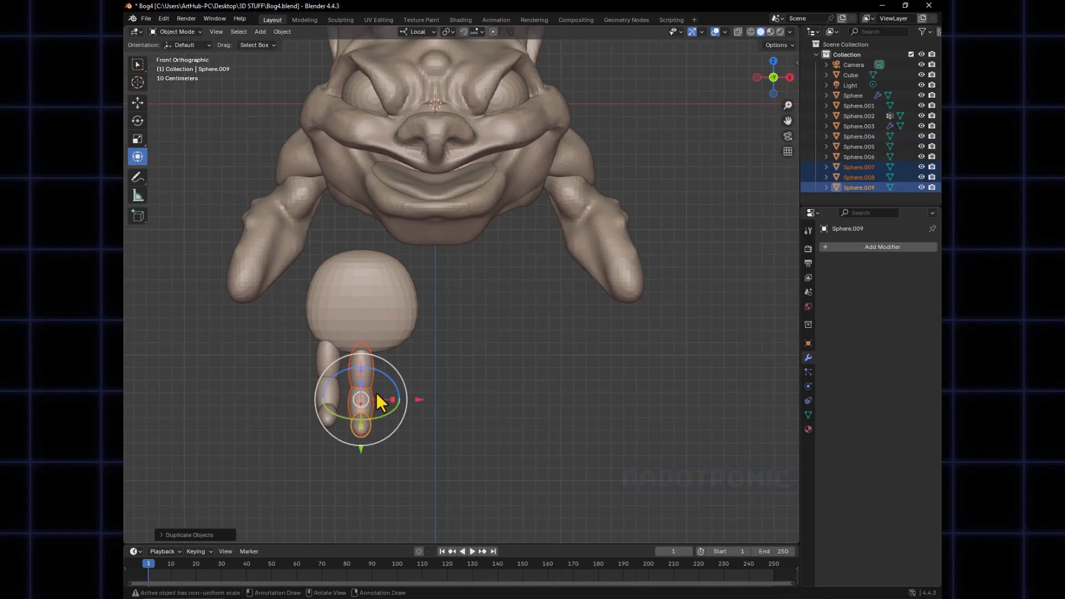
pyautogui.hotkey('shift', 'd')
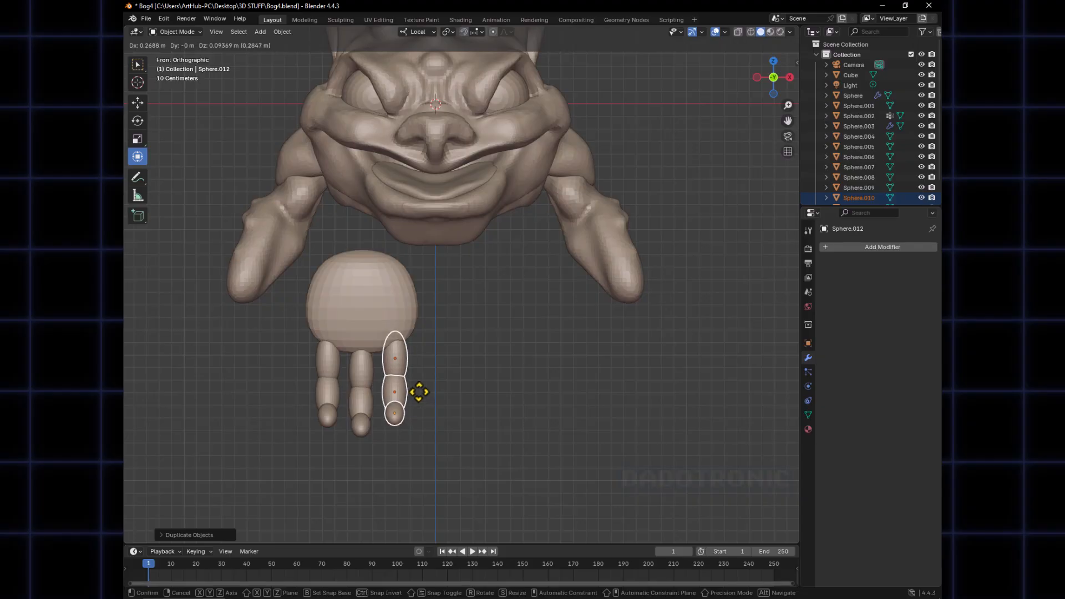
pyautogui.click(420, 405)
# Duplicate a finger as the thumb, angle it outward from the palm's inner side, and enlarge it slightly
pyautogui.hotkey('shift', 'd')
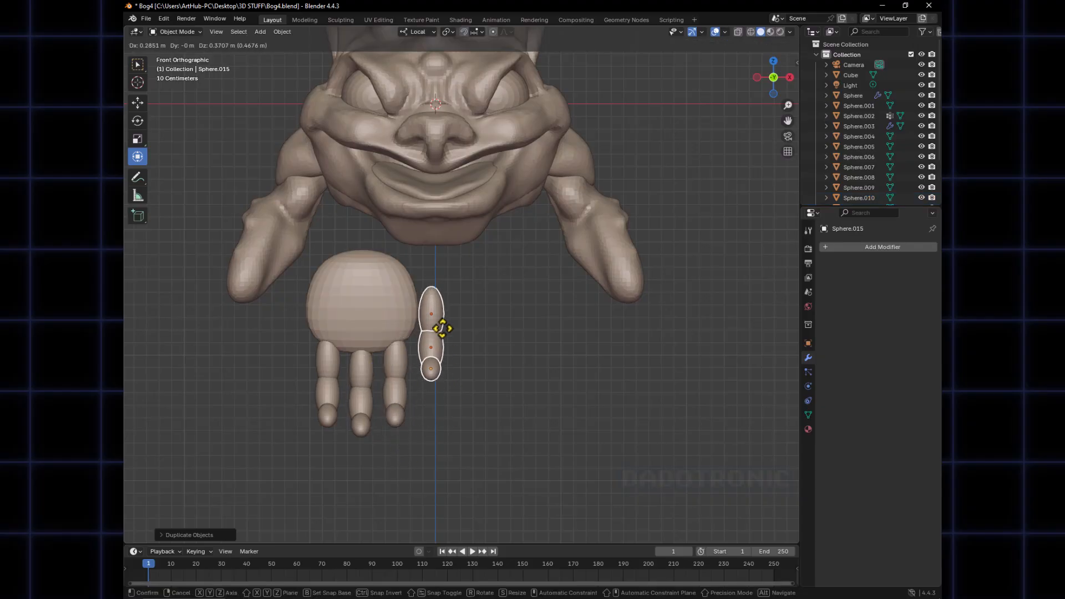
pyautogui.click(439, 332)
pyautogui.press('r')
pyautogui.click(432, 347)
pyautogui.press('g')
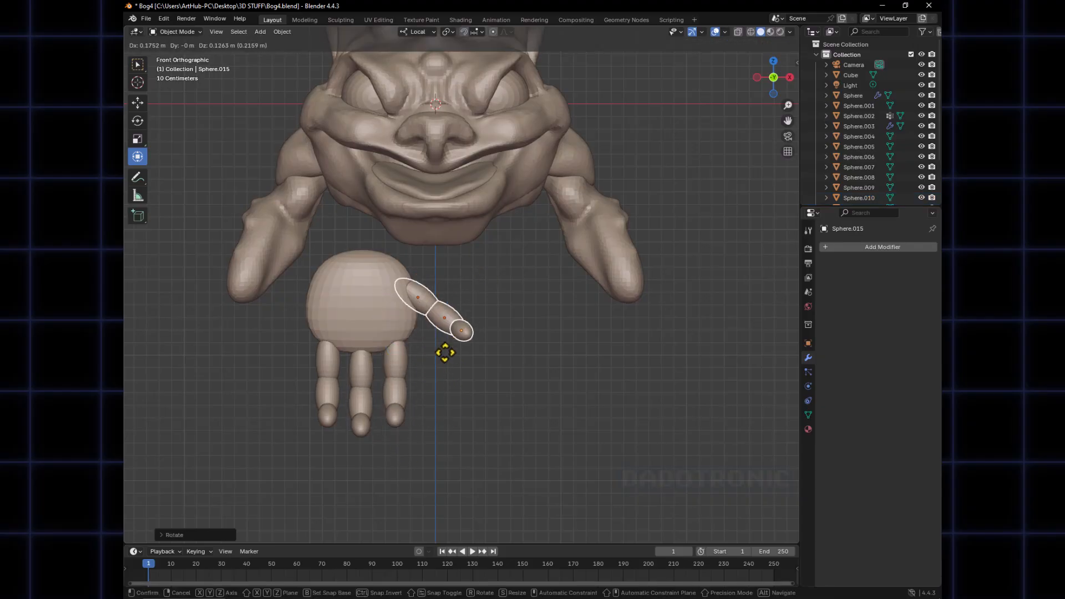
pyautogui.click(443, 355)
pyautogui.press('s')
pyautogui.click(458, 365)
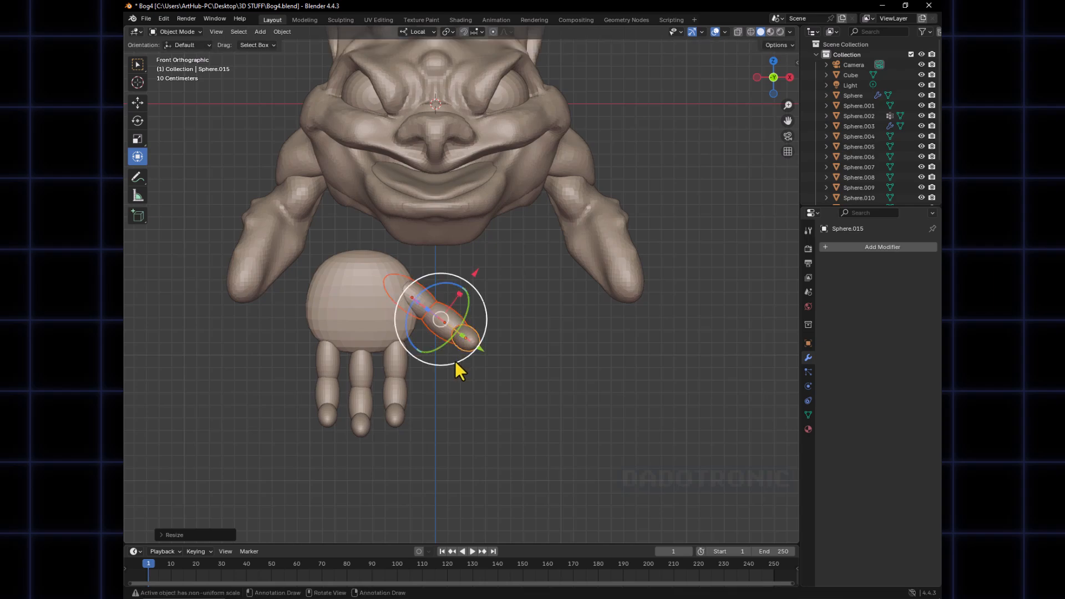
# Rotate the thumb segments in the bottom view and reposition them against the palm's inner side
pyautogui.press('g')
pyautogui.click(457, 364)
pyautogui.moveTo(407, 381); pyautogui.dragTo(547, 301, button='middle')
pyautogui.keyDown('shift'); pyautogui.moveTo(549, 261); pyautogui.dragTo(509, 317, button='middle'); pyautogui.keyUp('shift')
pyautogui.press('r')
pyautogui.click(515, 239)
pyautogui.press('g')
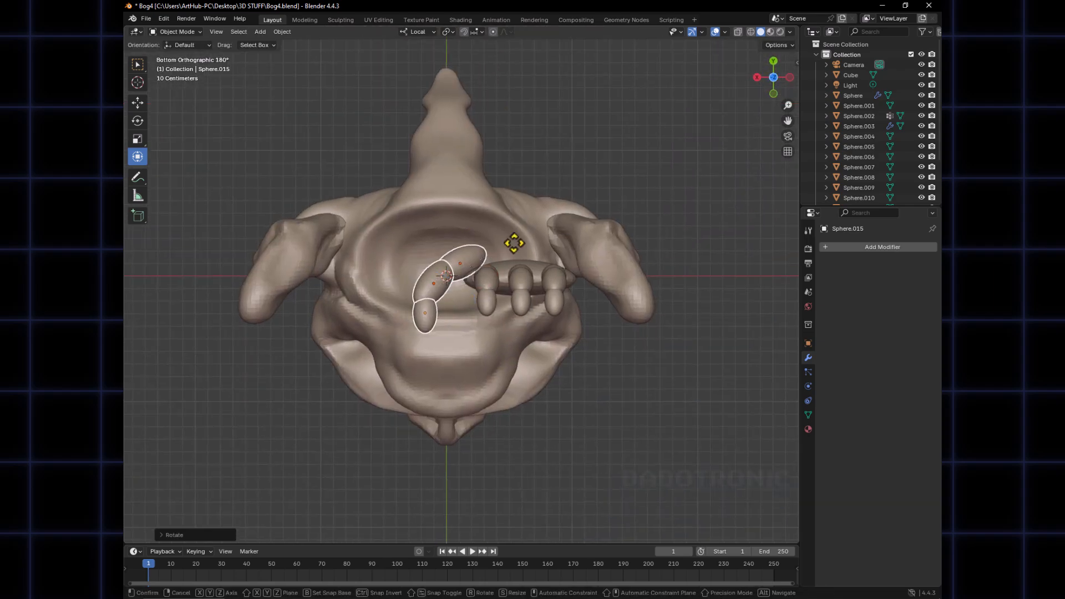
pyautogui.click(525, 279)
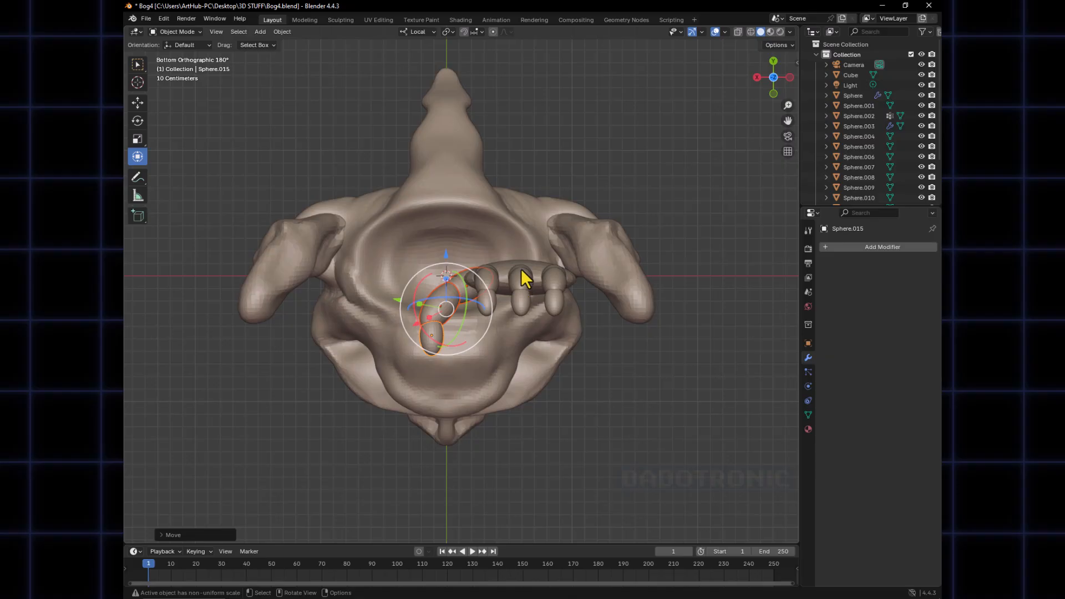
# Try to shift the middle finger's three segments along the local axis, and undo the move
pyautogui.moveTo(521, 269); pyautogui.dragTo(532, 294, button='middle')
pyautogui.click(528, 312)
pyautogui.keyDown('shift'); pyautogui.click(529, 321); pyautogui.keyUp('shift')
pyautogui.keyDown('shift'); pyautogui.click(533, 343); pyautogui.keyUp('shift')
pyautogui.moveTo(534, 339); pyautogui.dragTo(540, 279, button='middle')
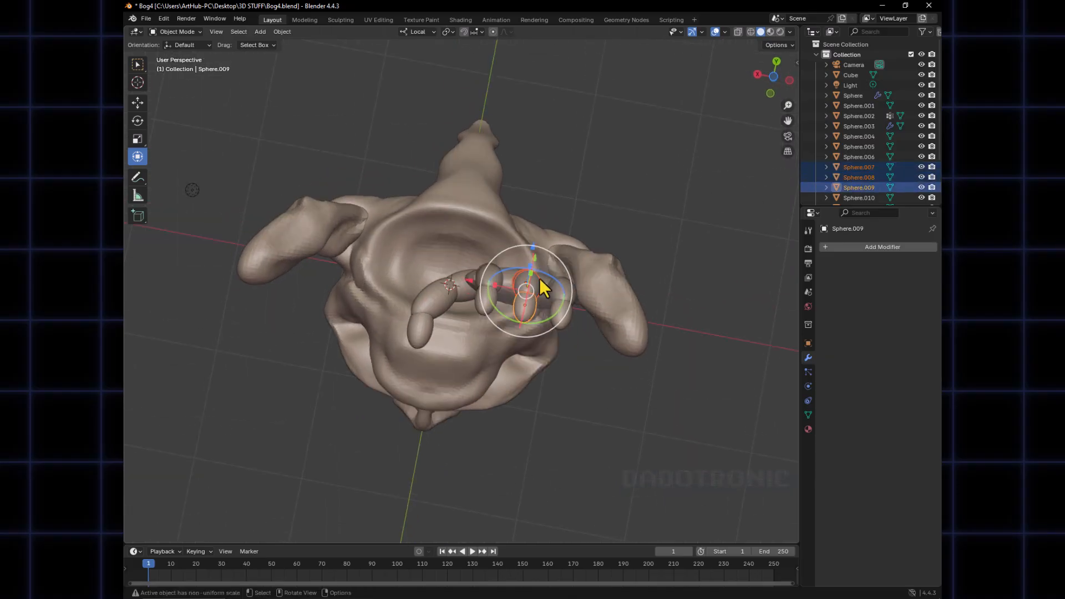
pyautogui.moveTo(533, 246); pyautogui.dragTo(535, 240)
pyautogui.hotkey('ctrl', 'z')
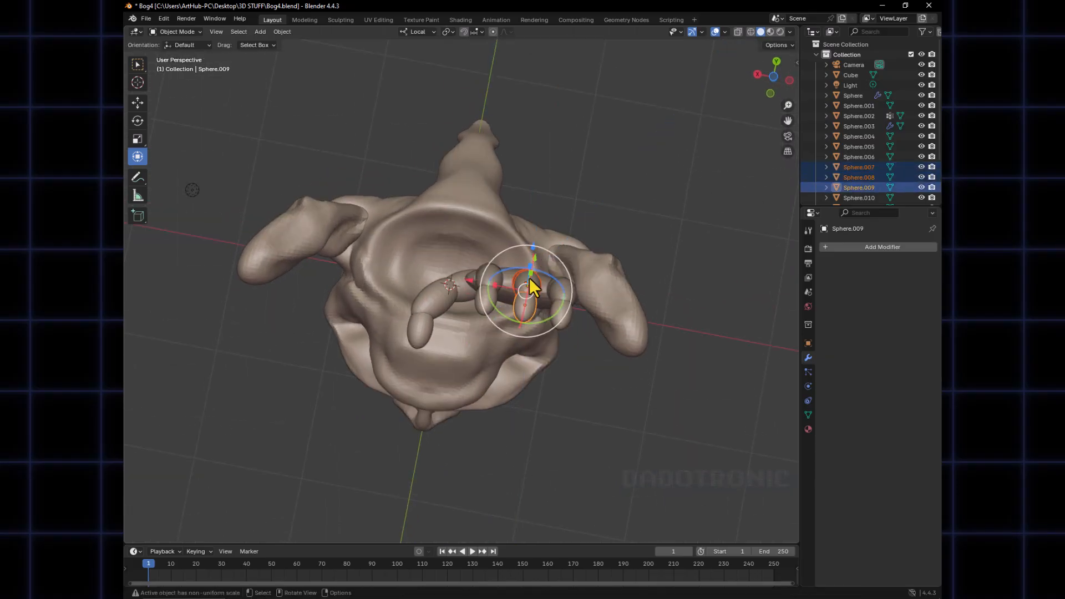
# Switch the transform orientation to Global and shift the middle finger slightly back along the Y axis
pyautogui.moveTo(533, 286); pyautogui.dragTo(535, 288, button='middle')
pyautogui.click(544, 318)
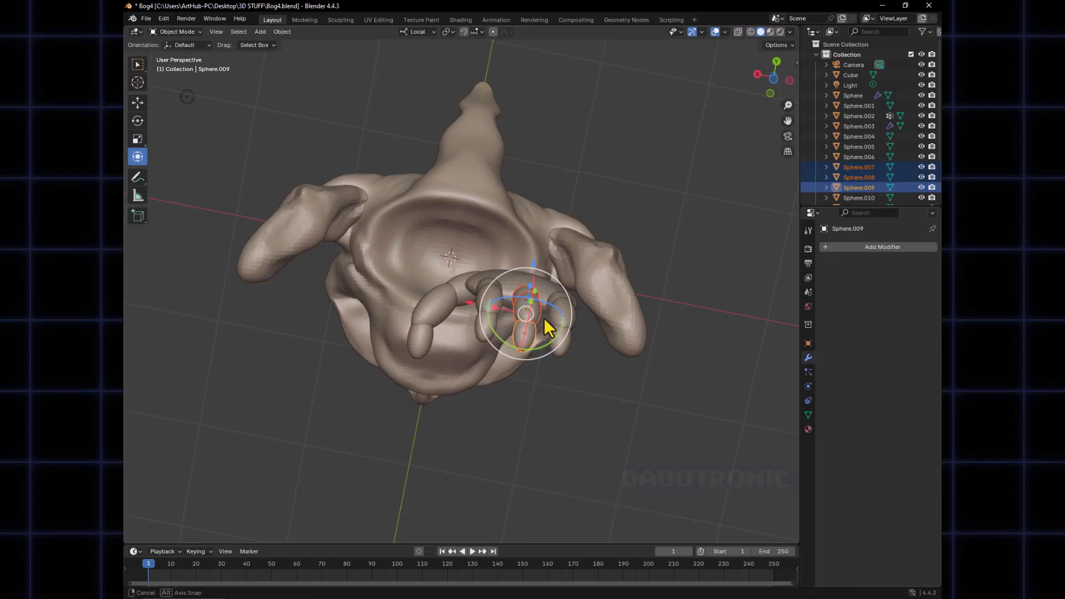
pyautogui.moveTo(544, 318); pyautogui.dragTo(522, 347, button='middle')
pyautogui.click(521, 347)
pyautogui.keyDown('shift'); pyautogui.click(515, 398); pyautogui.keyUp('shift')
pyautogui.keyDown('shift'); pyautogui.click(521, 388); pyautogui.keyUp('shift')
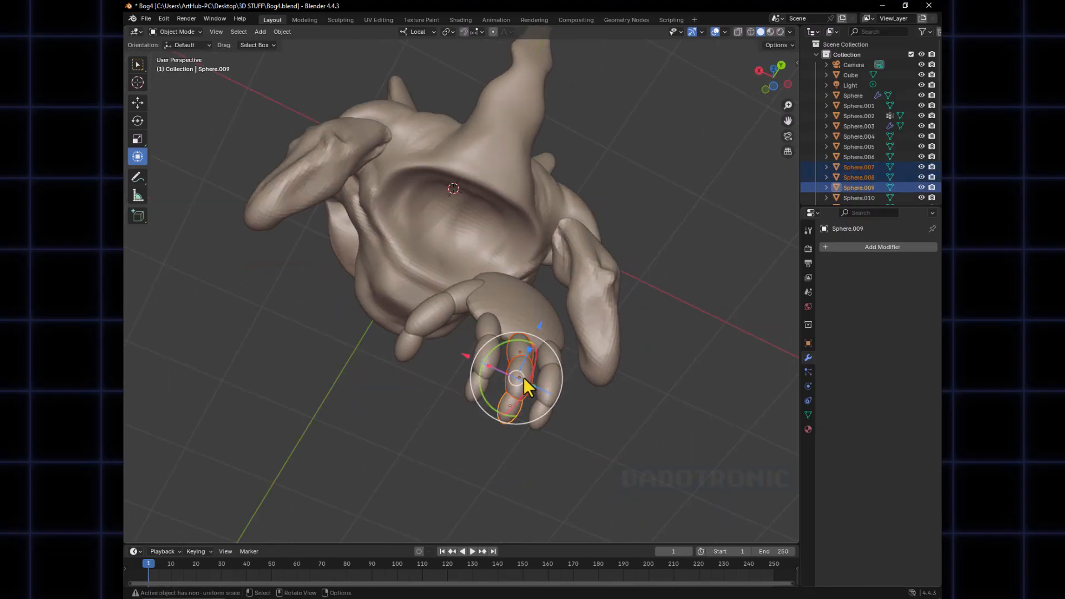
pyautogui.moveTo(522, 388); pyautogui.dragTo(473, 326, button='middle')
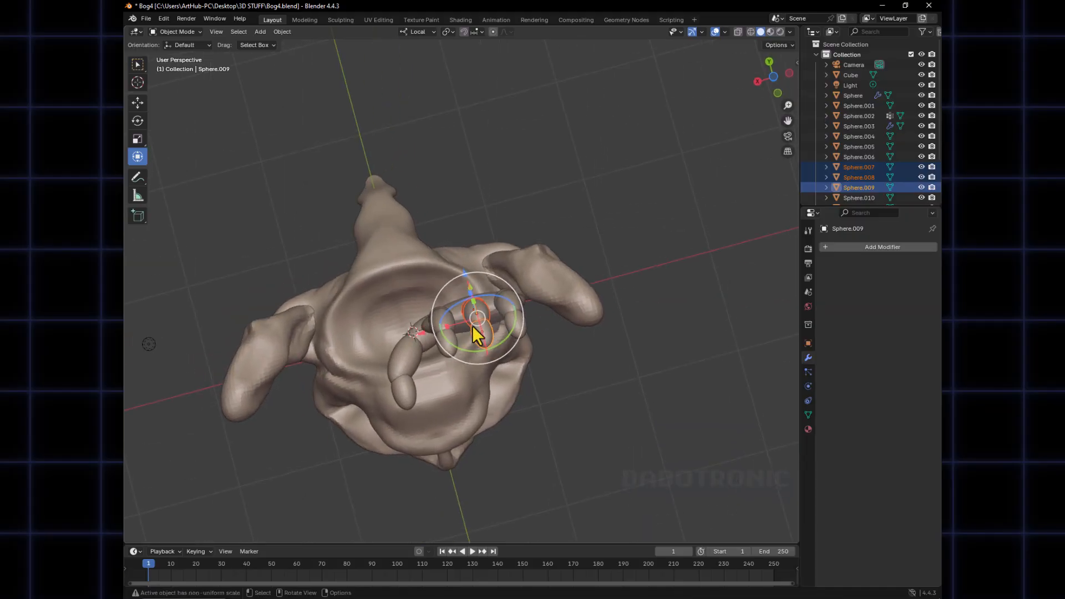
pyautogui.moveTo(503, 370); pyautogui.dragTo(458, 333, button='middle')
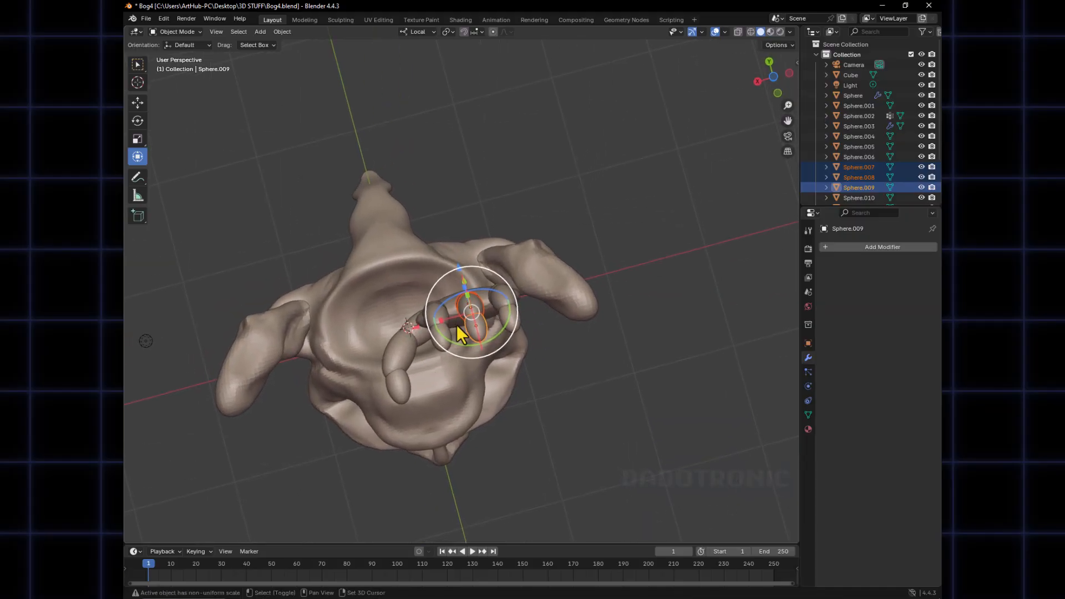
pyautogui.click(419, 34)
pyautogui.click(415, 64)
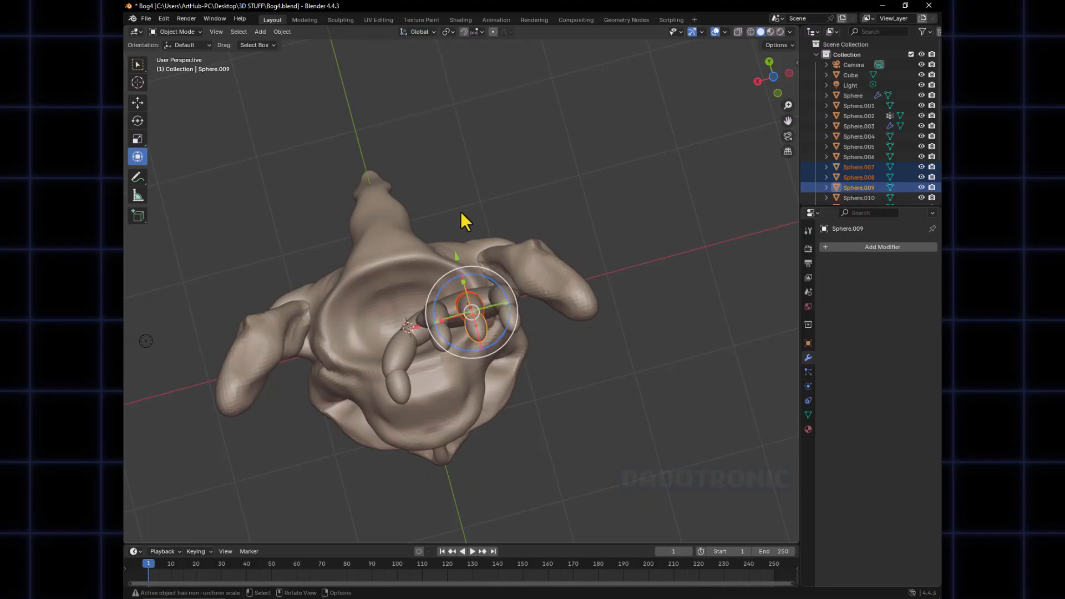
pyautogui.moveTo(456, 258)
pyautogui.mouseDown()
pyautogui.moveTo(452, 246)
pyautogui.moveTo(475, 254)
pyautogui.mouseUp()
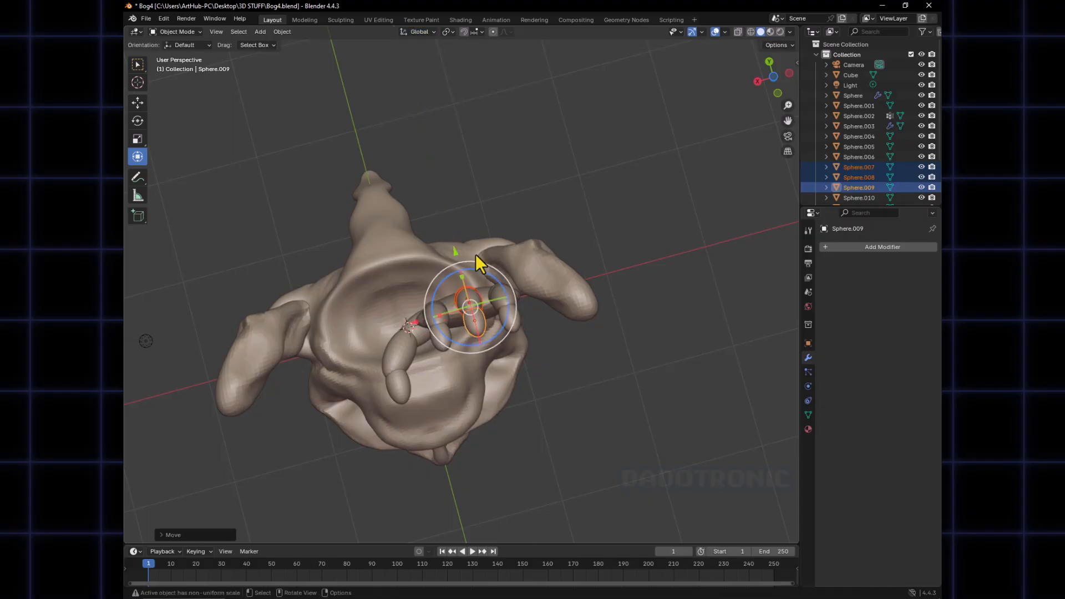
# Nudge the three segments of the outer finger slightly forward along the global Y axis
pyautogui.moveTo(507, 302); pyautogui.dragTo(516, 302, button='middle')
pyautogui.click(506, 312)
pyautogui.keyDown('shift'); pyautogui.click(507, 328); pyautogui.keyUp('shift')
pyautogui.keyDown('shift'); pyautogui.click(511, 351); pyautogui.keyUp('shift')
pyautogui.moveTo(511, 351); pyautogui.dragTo(503, 285, button='middle')
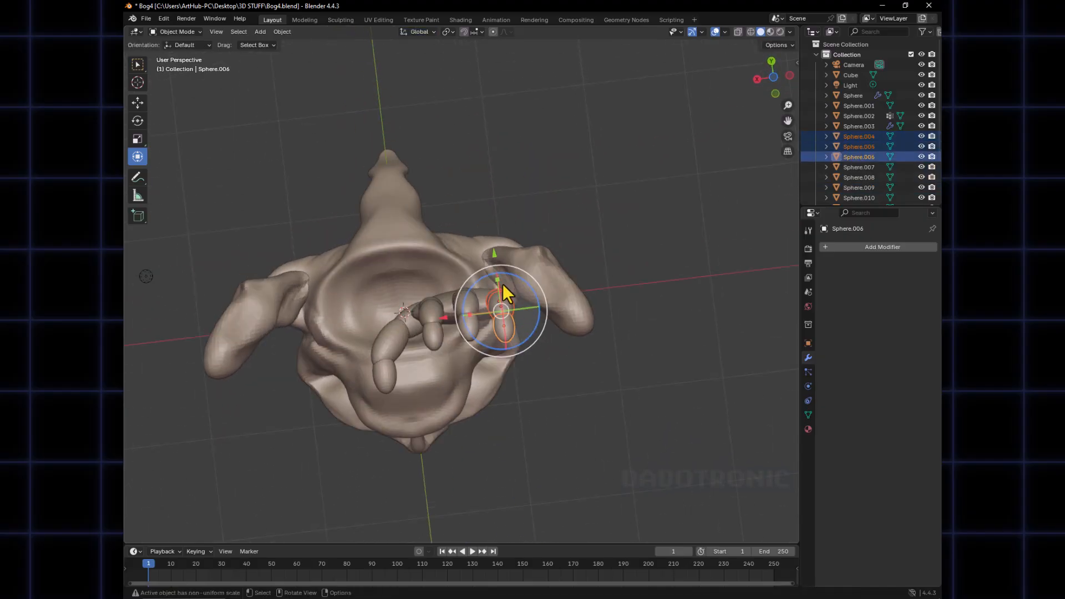
pyautogui.moveTo(494, 261); pyautogui.dragTo(495, 271)
pyautogui.moveTo(494, 272); pyautogui.dragTo(433, 288, button='middle')
pyautogui.click(441, 329)
pyautogui.moveTo(423, 260); pyautogui.dragTo(423, 256)
# Try reshaping the palm in Sculpt Mode with the Grab brush at a 106 px radius, and return to Object Mode
pyautogui.moveTo(507, 305)
pyautogui.mouseDown(button='middle')
pyautogui.moveTo(604, 280)
pyautogui.moveTo(584, 215)
pyautogui.moveTo(608, 231)
pyautogui.moveTo(471, 311)
pyautogui.moveTo(480, 335)
pyautogui.moveTo(407, 281)
pyautogui.moveTo(450, 322)
pyautogui.moveTo(465, 298)
pyautogui.mouseUp(button='middle')
pyautogui.click(471, 312)
pyautogui.hotkey('ctrl', 'Tab')
pyautogui.click(473, 364)
pyautogui.moveTo(473, 364)
pyautogui.mouseDown(button='middle')
pyautogui.moveTo(465, 326)
pyautogui.moveTo(506, 333)
pyautogui.moveTo(467, 308)
pyautogui.moveTo(448, 341)
pyautogui.mouseUp(button='middle')
pyautogui.press('f')
pyautogui.click(471, 300)
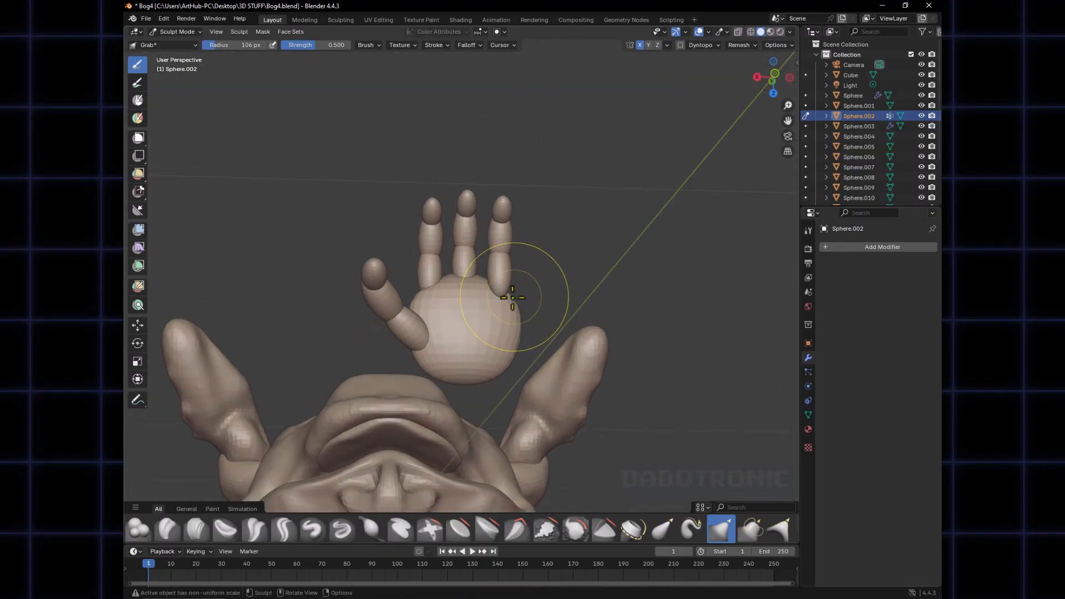
pyautogui.moveTo(499, 297)
pyautogui.mouseDown(button='middle')
pyautogui.moveTo(504, 288)
pyautogui.moveTo(488, 284)
pyautogui.moveTo(523, 301)
pyautogui.moveTo(525, 261)
pyautogui.moveTo(508, 246)
pyautogui.mouseUp(button='middle')
pyautogui.hotkey('ctrl', 'Tab')
pyautogui.click(326, 298)
# Join the three segments of each finger into a single object for the outer, middle and thumb-side fingers
pyautogui.click(488, 284)
pyautogui.keyDown('shift'); pyautogui.click(496, 247); pyautogui.keyUp('shift')
pyautogui.keyDown('shift'); pyautogui.click(497, 219); pyautogui.keyUp('shift')
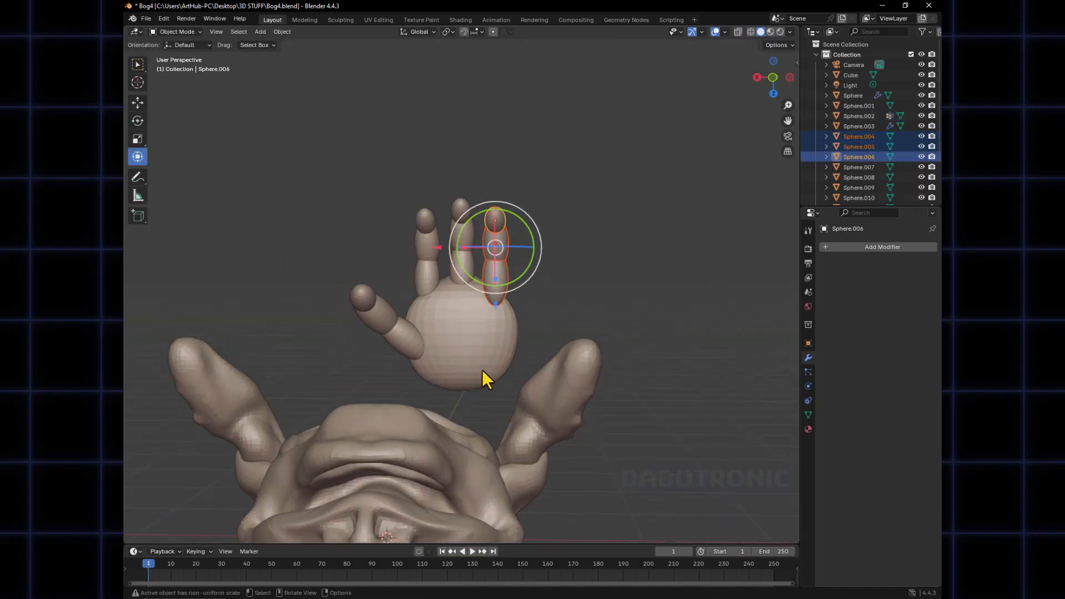
pyautogui.hotkey('ctrl', 'j')
pyautogui.click(459, 254)
pyautogui.keyDown('shift'); pyautogui.click(461, 217); pyautogui.keyUp('shift')
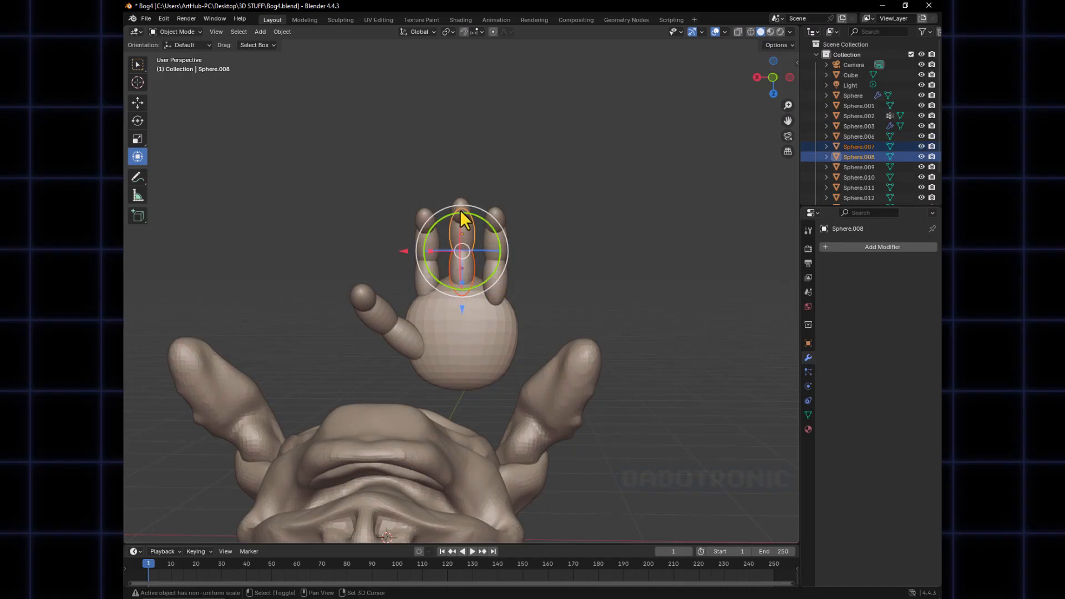
pyautogui.keyDown('shift'); pyautogui.click(462, 217); pyautogui.keyUp('shift')
pyautogui.hotkey('ctrl', 'j')
pyautogui.click(424, 273)
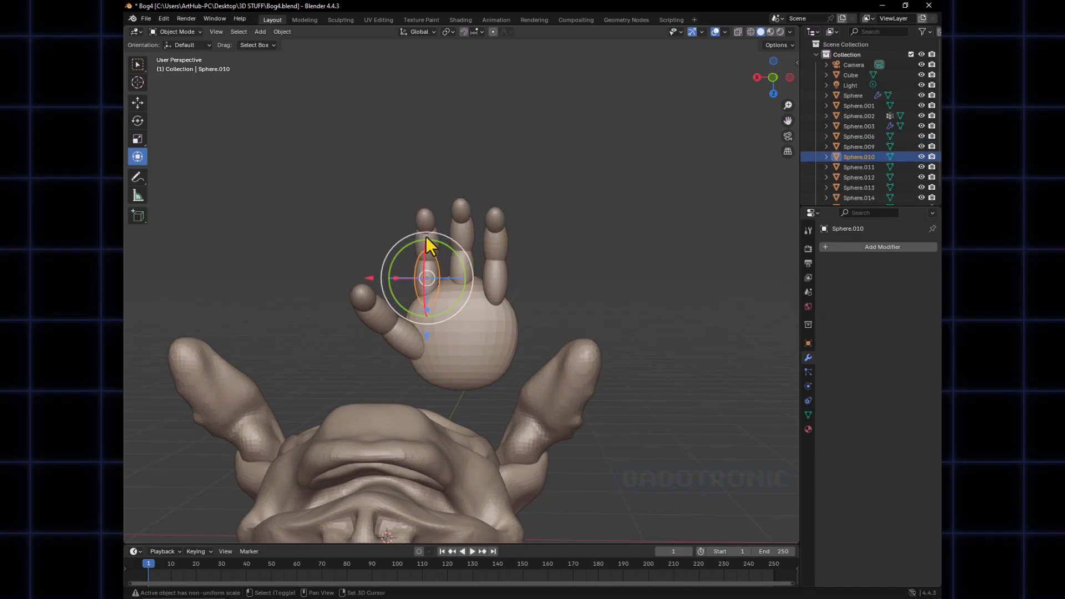
pyautogui.keyDown('shift'); pyautogui.click(425, 235); pyautogui.keyUp('shift')
pyautogui.keyDown('shift'); pyautogui.click(426, 217); pyautogui.keyUp('shift')
pyautogui.hotkey('ctrl', 'j')
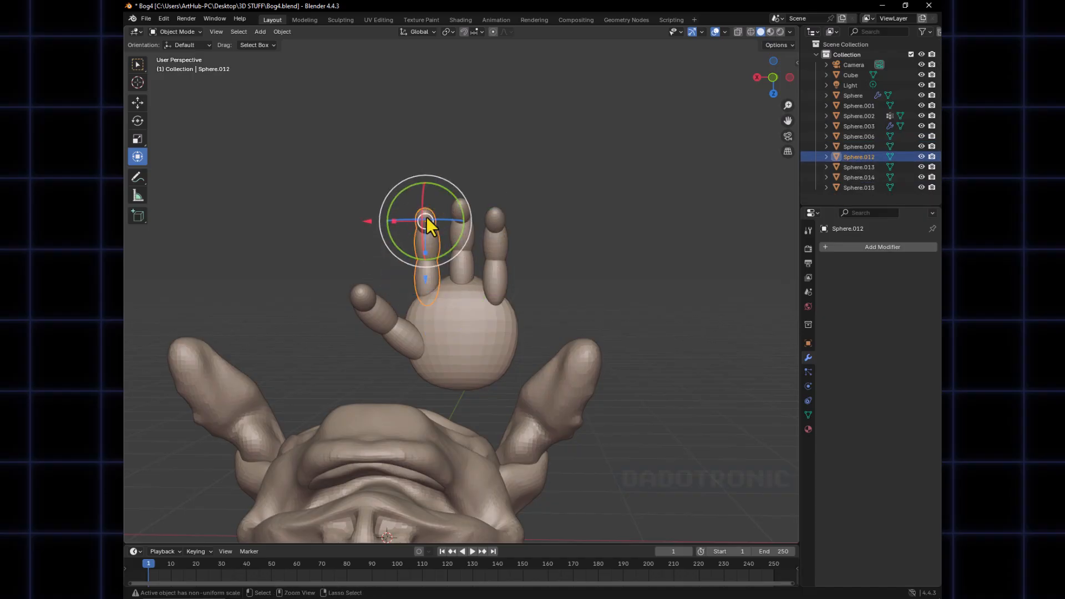
# Restrict transforms to origins only and move the outer finger's origin down to its base at the palm
pyautogui.click(496, 279)
pyautogui.moveTo(527, 206); pyautogui.dragTo(523, 269, button='middle')
pyautogui.scroll(2, 516, 274)
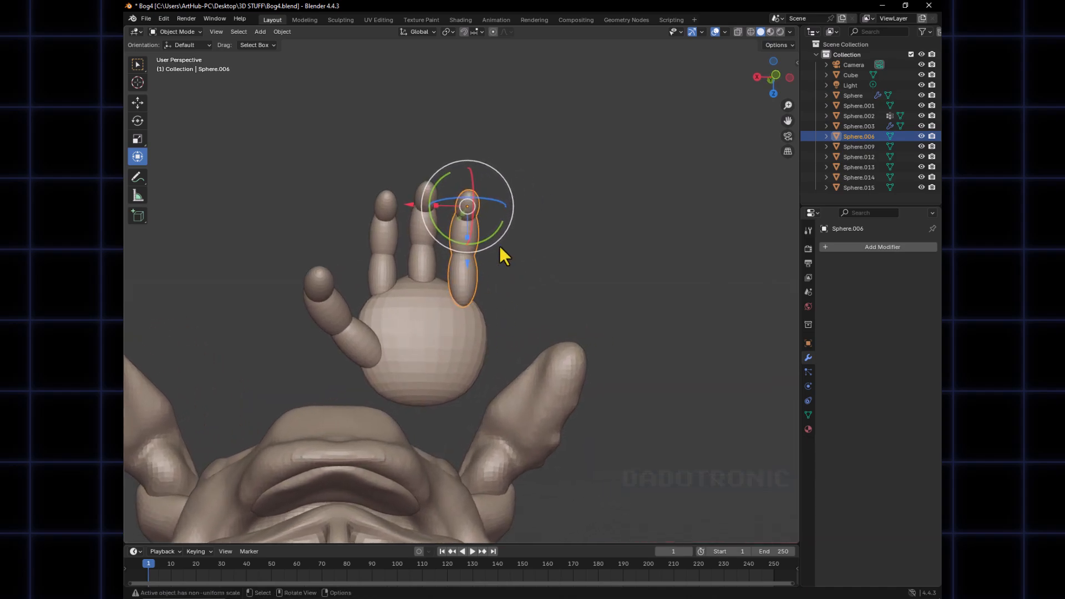
pyautogui.moveTo(490, 234); pyautogui.dragTo(491, 240)
pyautogui.click(779, 45)
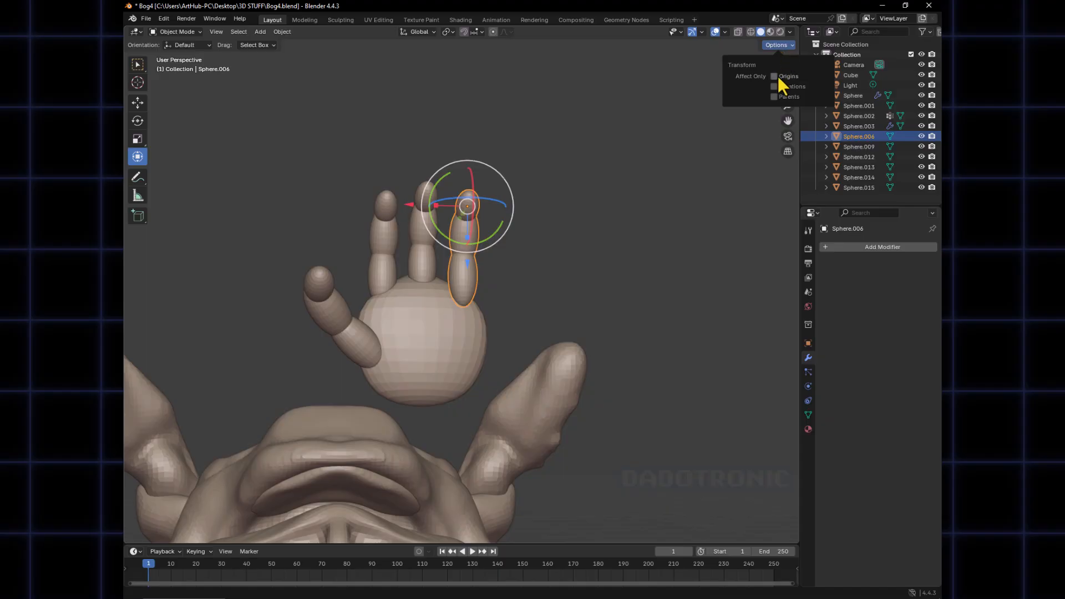
pyautogui.click(775, 76)
pyautogui.moveTo(477, 245); pyautogui.dragTo(475, 337)
pyautogui.moveTo(475, 337); pyautogui.dragTo(471, 314, button='middle')
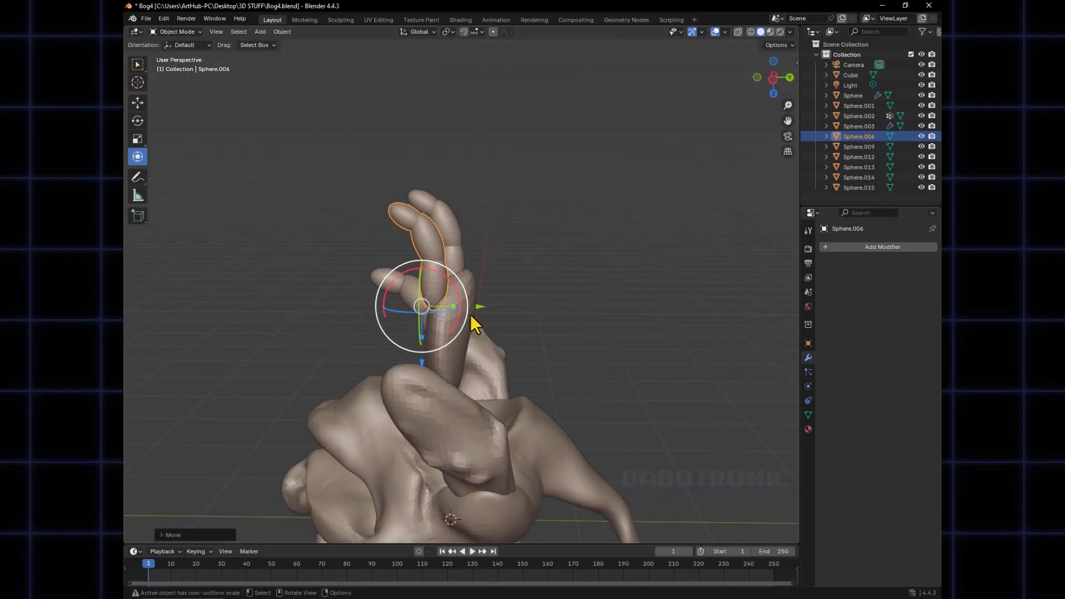
pyautogui.moveTo(484, 309); pyautogui.dragTo(489, 299)
# Move the middle finger's origin to its base and align it in depth with the finger
pyautogui.press('KP_1')
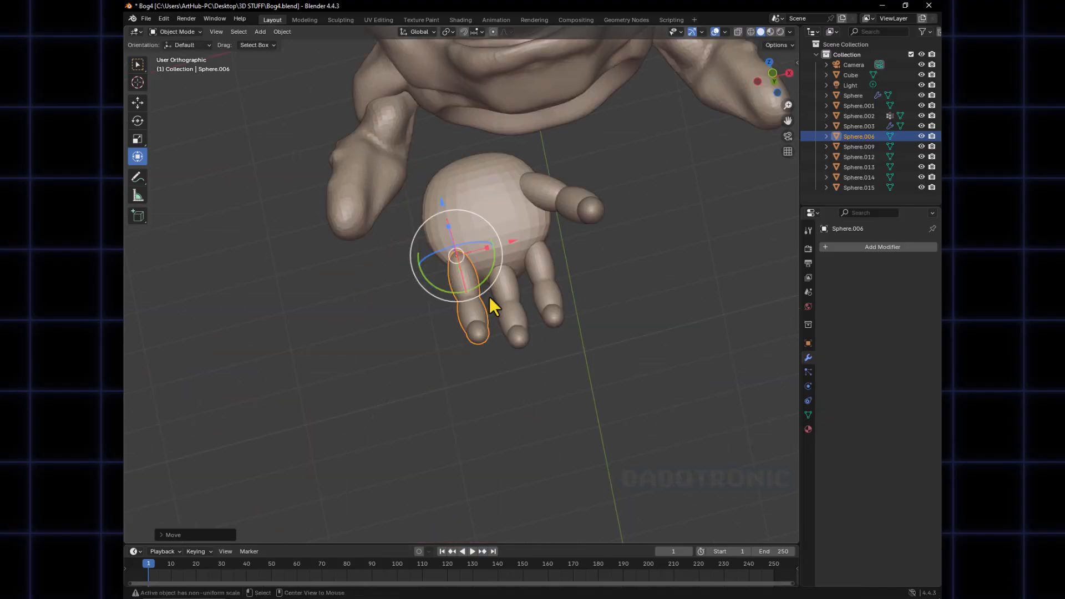
pyautogui.click(498, 320)
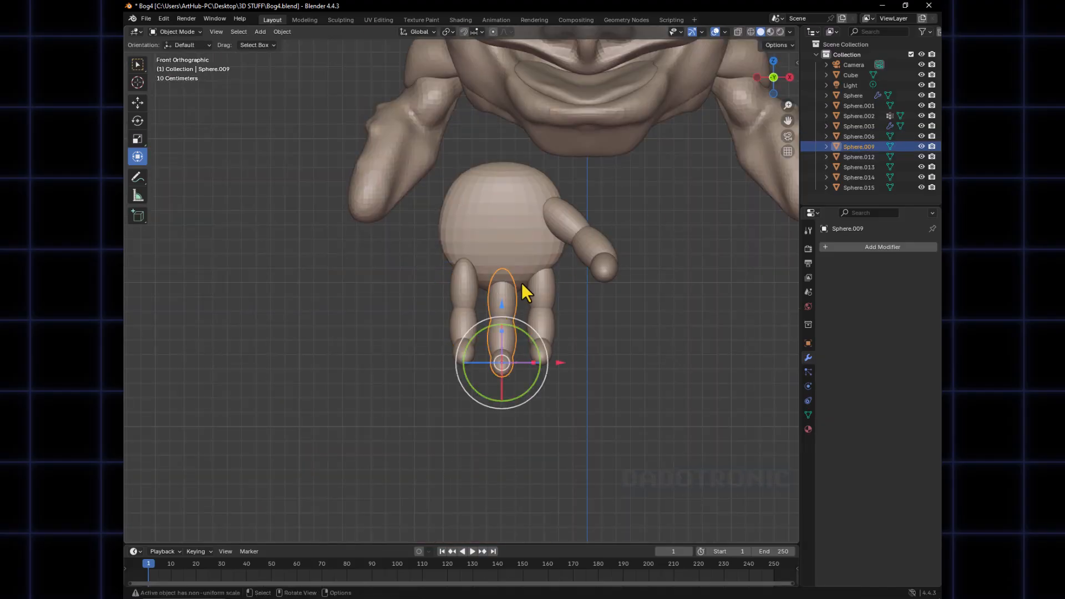
pyautogui.moveTo(503, 297); pyautogui.dragTo(509, 246)
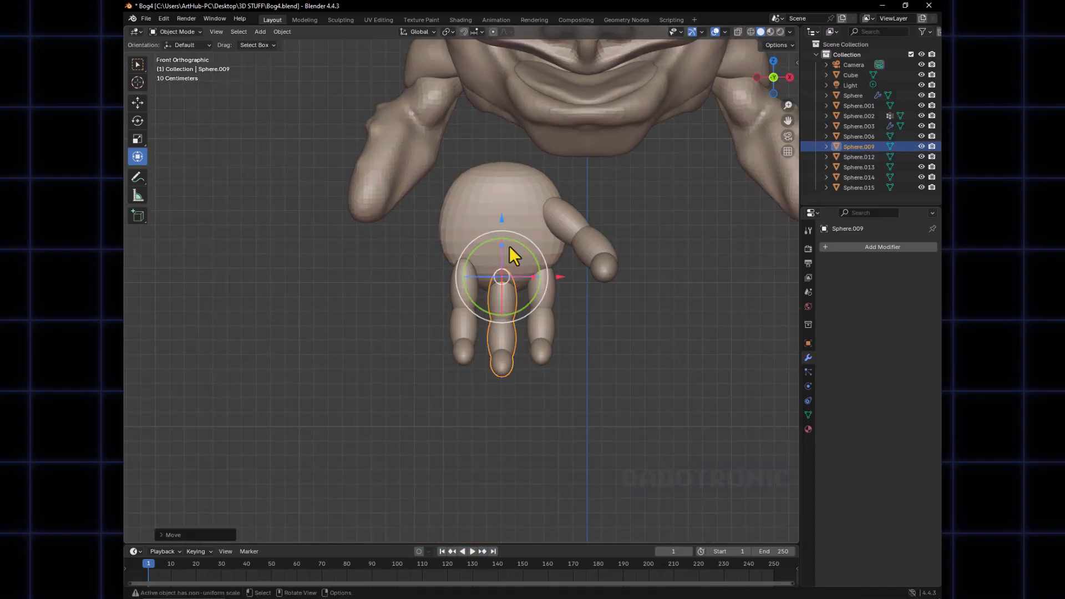
pyautogui.moveTo(509, 245); pyautogui.dragTo(471, 303, button='middle')
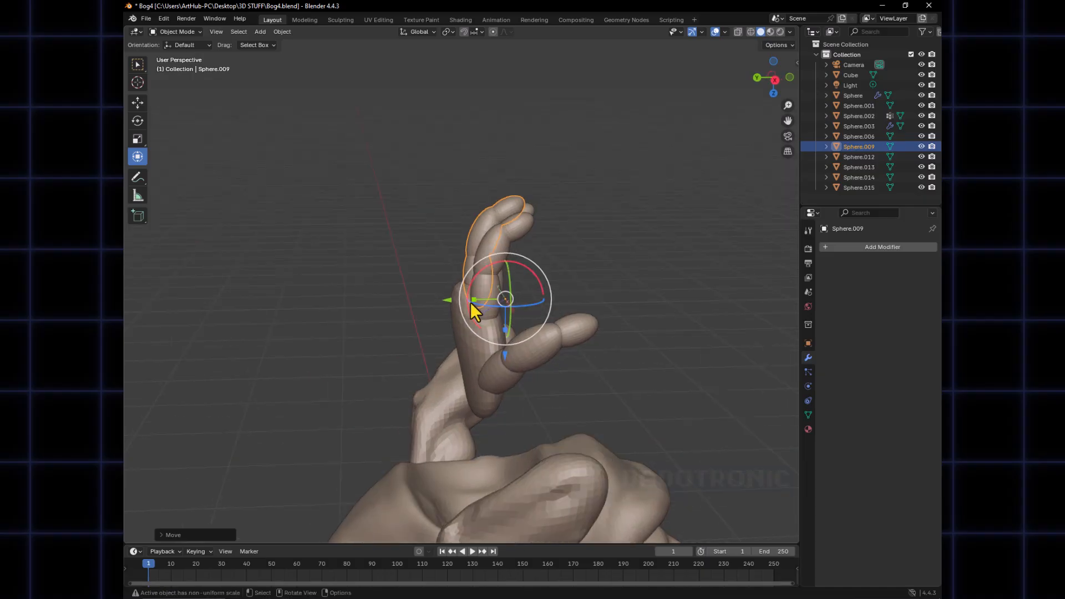
pyautogui.moveTo(451, 301); pyautogui.dragTo(411, 303)
pyautogui.moveTo(495, 323); pyautogui.dragTo(397, 295, button='middle')
pyautogui.click(446, 275)
pyautogui.moveTo(471, 300); pyautogui.dragTo(369, 322, button='middle')
pyautogui.moveTo(447, 327); pyautogui.dragTo(505, 323, button='middle')
# Move the thumb-side finger's origin to its base and centre it in depth inside the finger
pyautogui.click(384, 278)
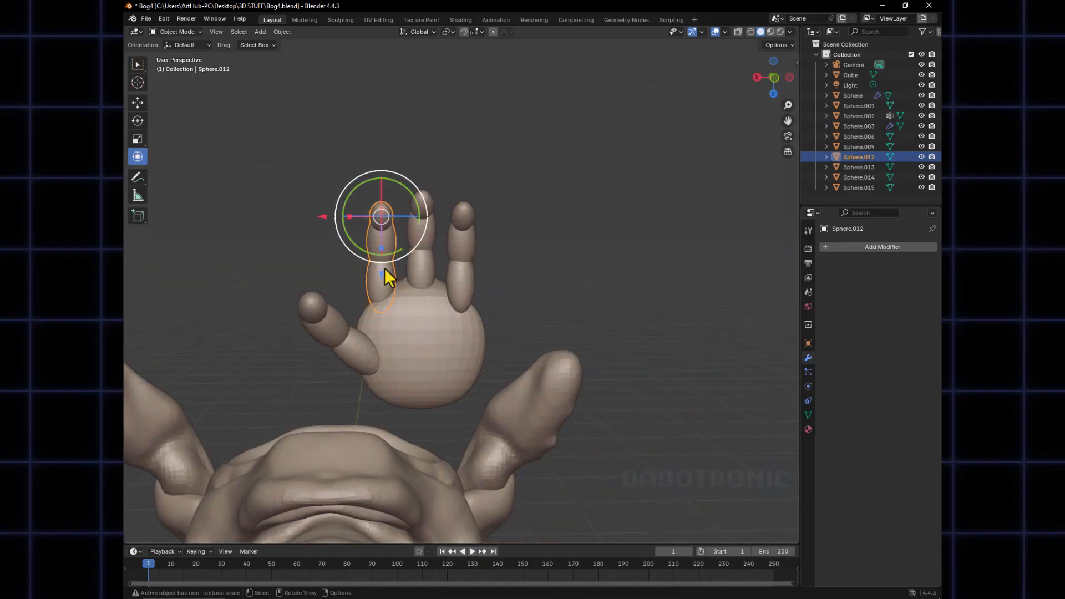
pyautogui.moveTo(382, 272); pyautogui.dragTo(380, 332)
pyautogui.moveTo(378, 369); pyautogui.dragTo(379, 370)
pyautogui.moveTo(430, 333); pyautogui.dragTo(512, 304, button='middle')
pyautogui.moveTo(435, 300); pyautogui.dragTo(402, 303)
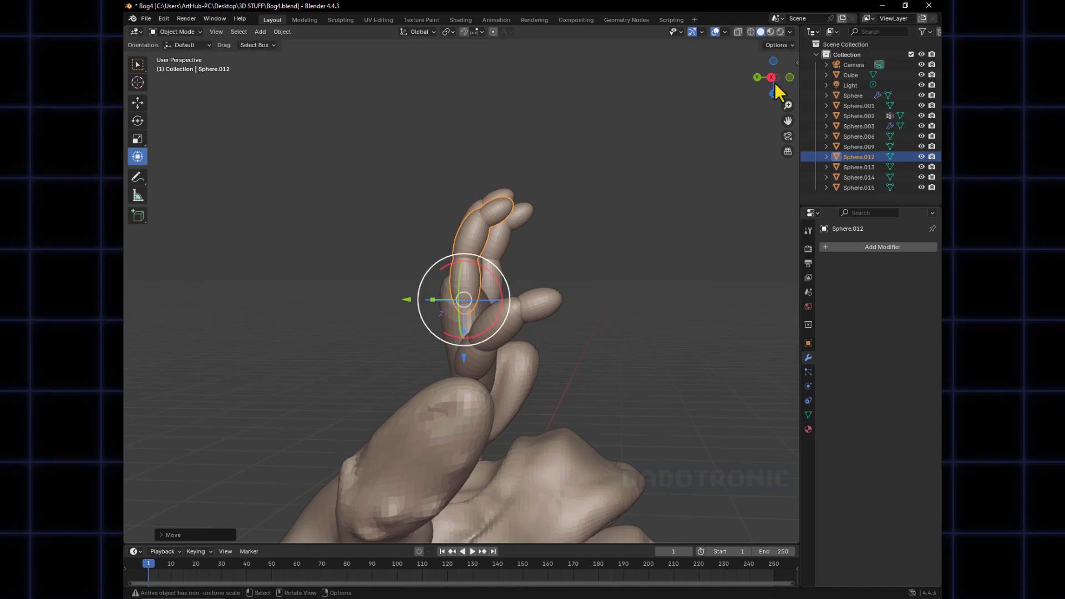
# Turn off the origins-only transform option and curl the outer finger slightly forward about its base
pyautogui.click(780, 45)
pyautogui.moveTo(627, 247); pyautogui.dragTo(458, 235, button='middle')
pyautogui.click(462, 295)
pyautogui.click(460, 235)
pyautogui.moveTo(462, 235); pyautogui.dragTo(466, 247)
pyautogui.moveTo(466, 247); pyautogui.dragTo(498, 253, button='middle')
# Rotate the thumb-side finger backward about the global X axis and shift it slightly back along Y
pyautogui.click(505, 232)
pyautogui.press('r')
pyautogui.press('x')
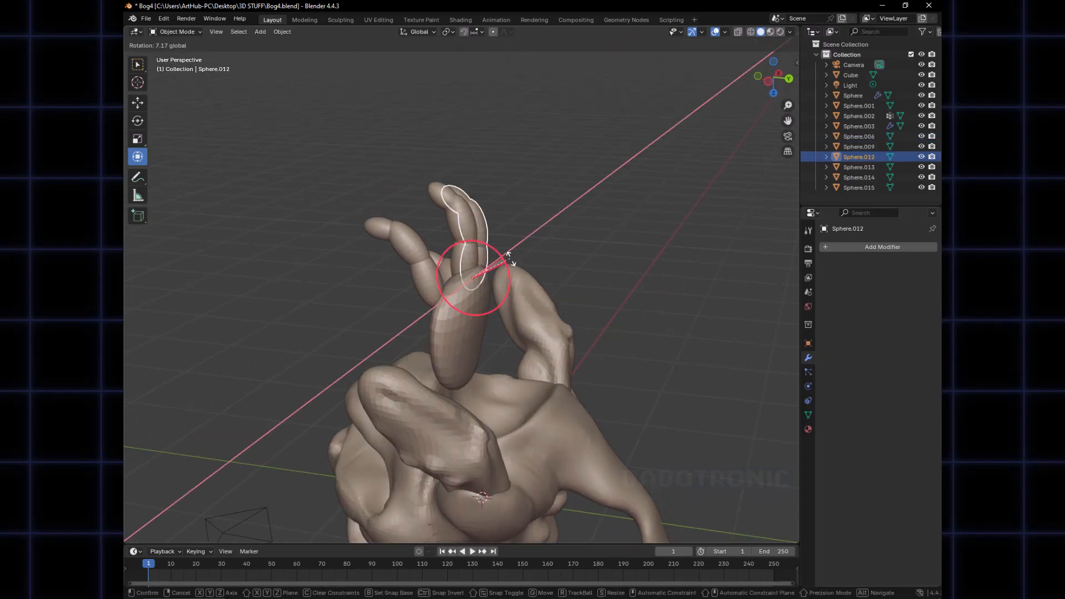
pyautogui.click(509, 282)
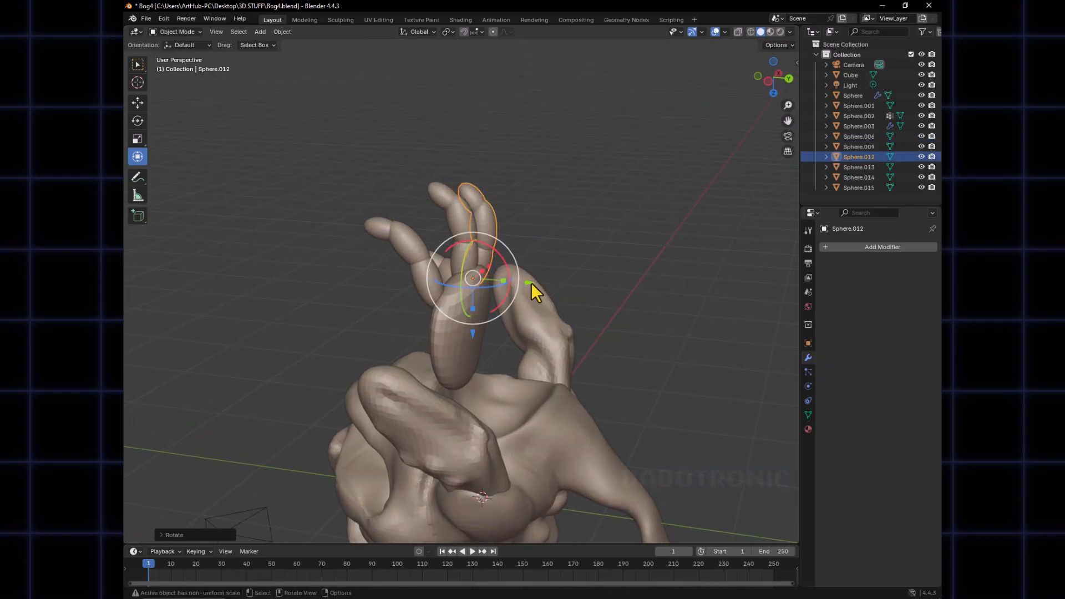
pyautogui.moveTo(530, 283); pyautogui.dragTo(540, 282)
pyautogui.click(558, 251)
# Rotate the outer and thumb-side fingers about their bases to splay them away from the middle finger
pyautogui.moveTo(558, 251); pyautogui.dragTo(524, 315, button='middle')
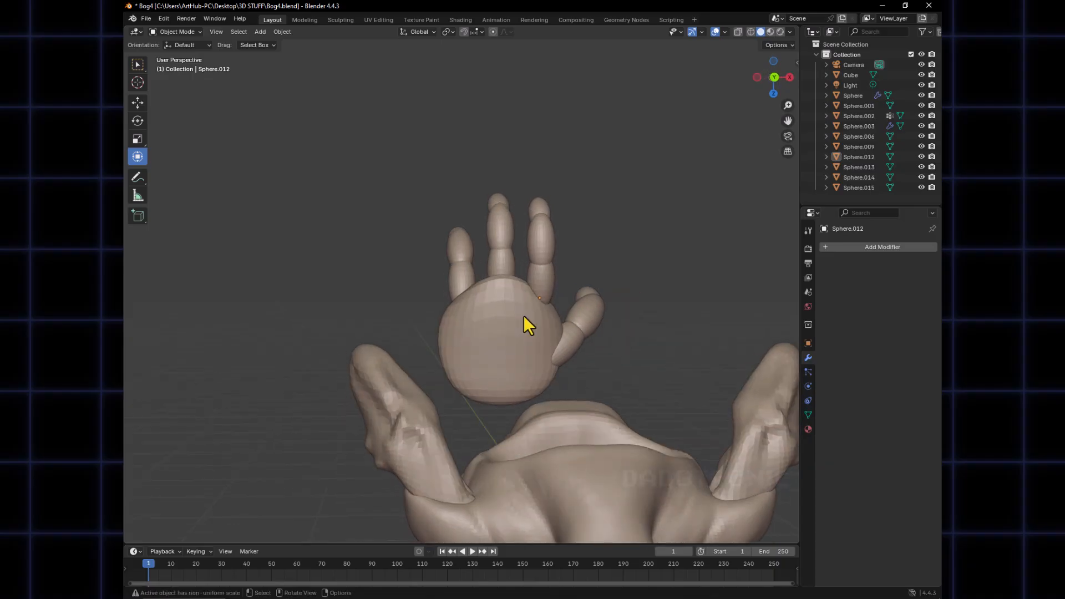
pyautogui.click(470, 276)
pyautogui.moveTo(470, 276); pyautogui.dragTo(463, 313, button='middle')
pyautogui.moveTo(491, 303); pyautogui.dragTo(511, 287)
pyautogui.moveTo(425, 284); pyautogui.dragTo(485, 277, button='middle')
pyautogui.press('r')
pyautogui.moveTo(497, 283); pyautogui.dragTo(496, 281)
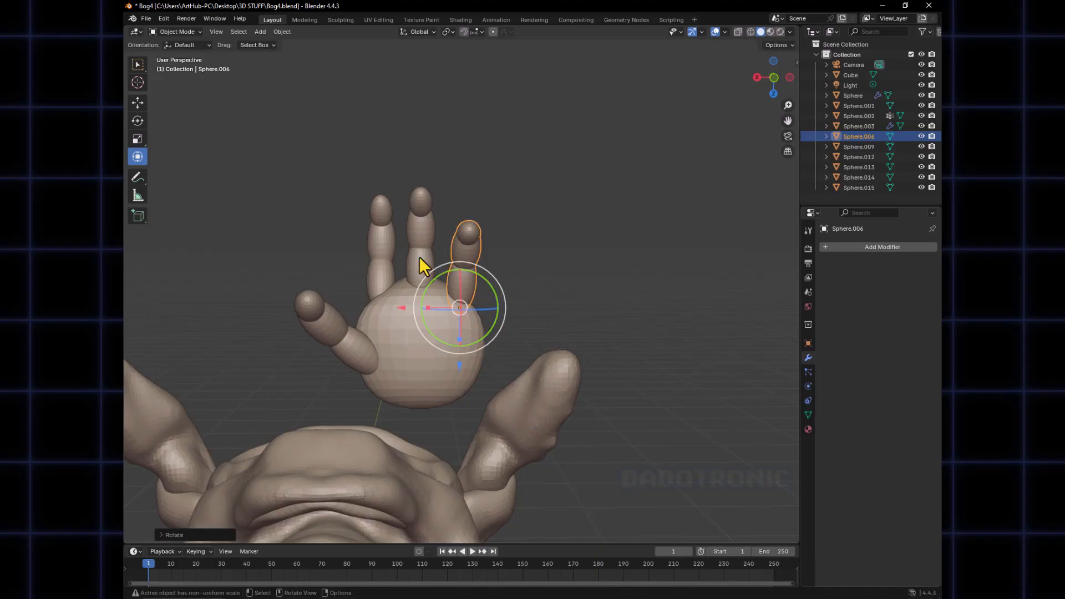
pyautogui.click(420, 260)
pyautogui.click(383, 265)
pyautogui.moveTo(405, 267); pyautogui.dragTo(383, 300)
# Join the three thumb segments into a single object
pyautogui.click(367, 345)
pyautogui.moveTo(367, 344); pyautogui.dragTo(333, 301, button='middle')
pyautogui.keyDown('shift'); pyautogui.click(331, 298); pyautogui.keyUp('shift')
pyautogui.keyDown('shift'); pyautogui.click(327, 257); pyautogui.keyUp('shift')
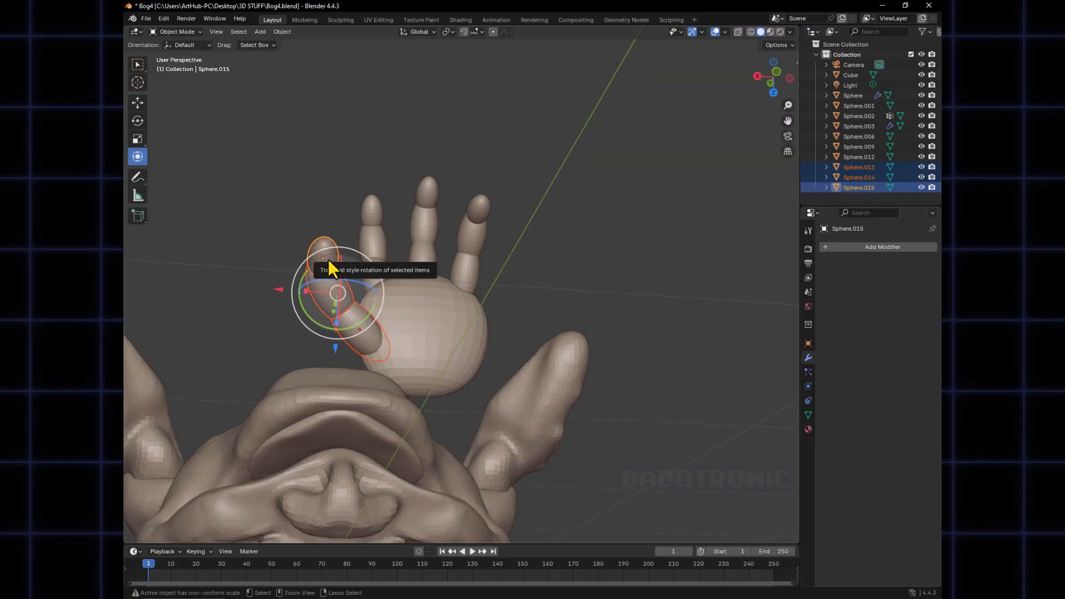
pyautogui.hotkey('ctrl', 'j')
# Move the joined thumb so its base sits against the palm's inner edge
pyautogui.moveTo(368, 333); pyautogui.dragTo(542, 356, button='middle')
pyautogui.press('g')
pyautogui.click(367, 342)
pyautogui.press('g')
pyautogui.click(365, 338)
# Duplicate the palm sphere, scale the copy down, and place it on the palm at the thumb's base
pyautogui.moveTo(623, 338); pyautogui.dragTo(472, 340, button='middle')
pyautogui.moveTo(507, 299)
pyautogui.mouseDown(button='middle')
pyautogui.moveTo(451, 321)
pyautogui.moveTo(524, 343)
pyautogui.moveTo(574, 307)
pyautogui.moveTo(437, 308)
pyautogui.moveTo(441, 341)
pyautogui.moveTo(456, 316)
pyautogui.moveTo(432, 343)
pyautogui.mouseUp(button='middle')
pyautogui.click(441, 342)
pyautogui.press('g')
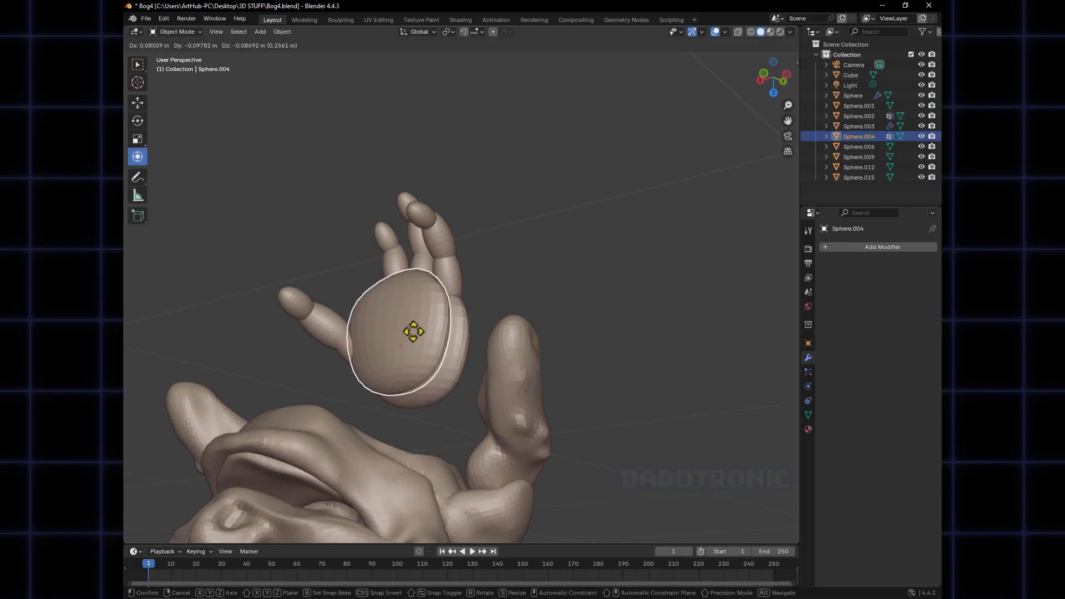
pyautogui.click(413, 331)
pyautogui.press('s')
pyautogui.click(424, 346)
pyautogui.press('g')
pyautogui.click(400, 348)
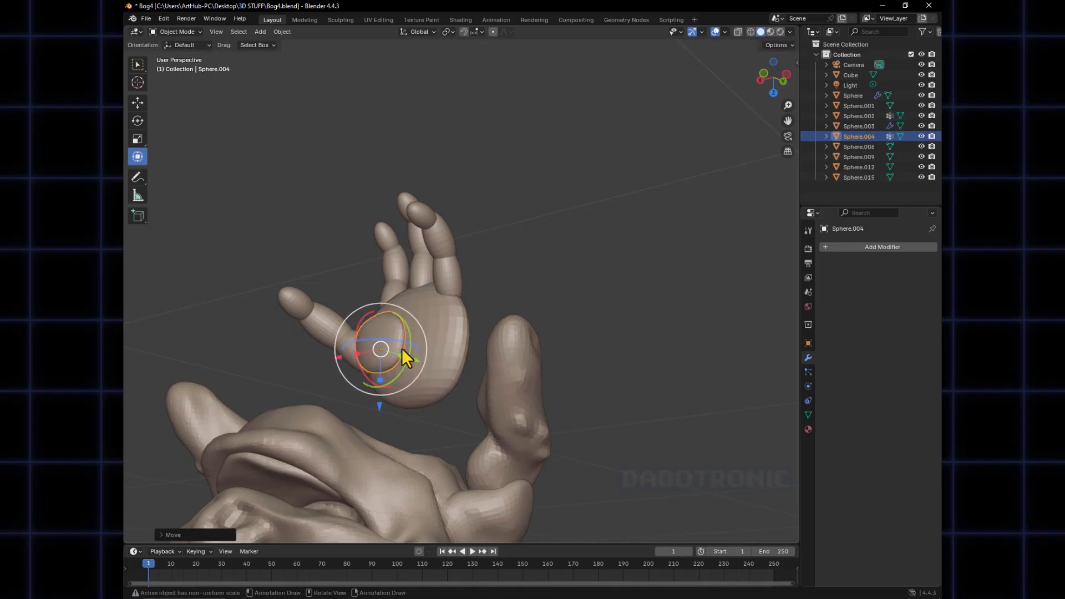
# Sculpt the thumb-base pad with the Grab brush, widening its upper end toward the fingers and across the palm
pyautogui.moveTo(401, 348)
pyautogui.mouseDown(button='middle')
pyautogui.moveTo(434, 325)
pyautogui.moveTo(395, 385)
pyautogui.mouseUp(button='middle')
pyautogui.hotkey('ctrl', 'Tab')
pyautogui.click(402, 383)
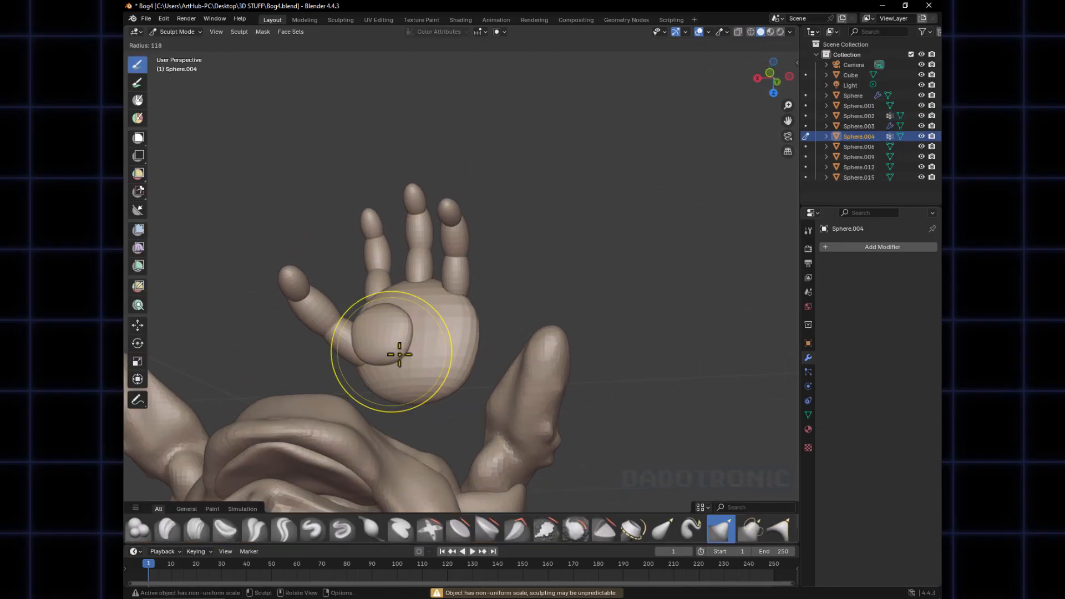
pyautogui.click(400, 354)
pyautogui.moveTo(416, 345); pyautogui.dragTo(428, 352, button='middle')
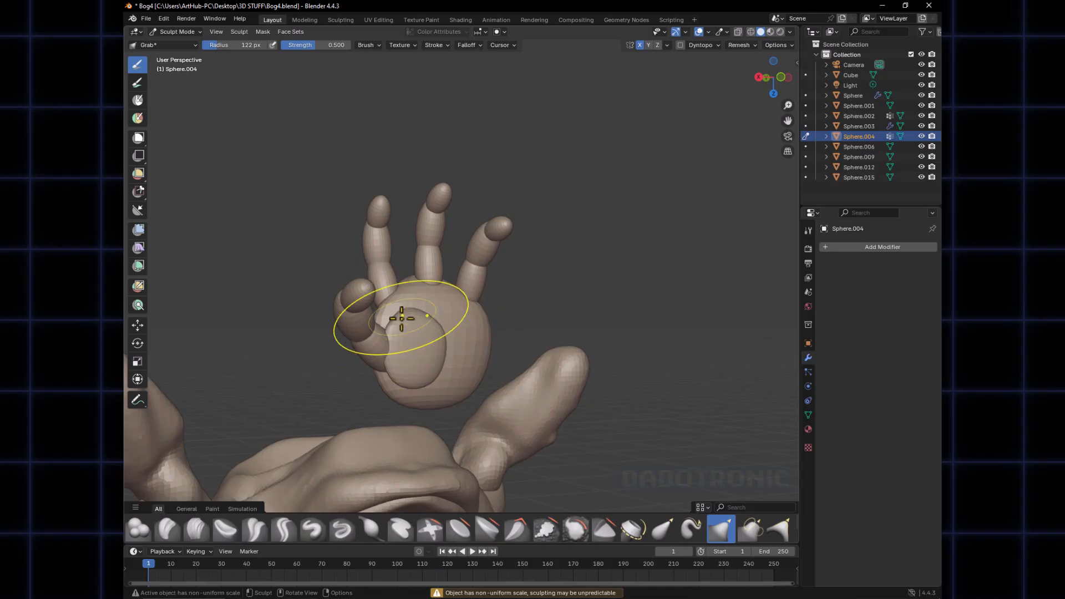
pyautogui.moveTo(400, 320)
pyautogui.mouseDown()
pyautogui.moveTo(416, 331)
pyautogui.moveTo(407, 295)
pyautogui.mouseUp()
pyautogui.press('f')
pyautogui.click(418, 311)
pyautogui.moveTo(439, 327); pyautogui.dragTo(447, 320)
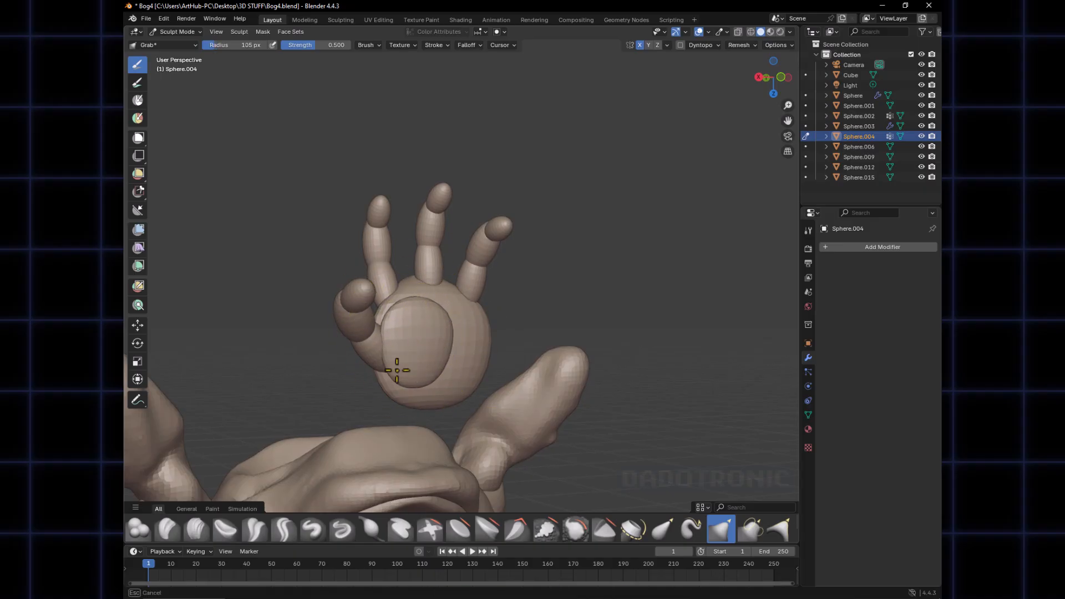
# Reduce the Grab brush radius to 93 px and adjust the thumb-base pad's profile against the palm from the side
pyautogui.moveTo(426, 367)
pyautogui.mouseDown(button='middle')
pyautogui.moveTo(408, 340)
pyautogui.moveTo(417, 324)
pyautogui.mouseUp(button='middle')
pyautogui.press('f')
pyautogui.click(413, 338)
pyautogui.moveTo(418, 330); pyautogui.dragTo(421, 320)
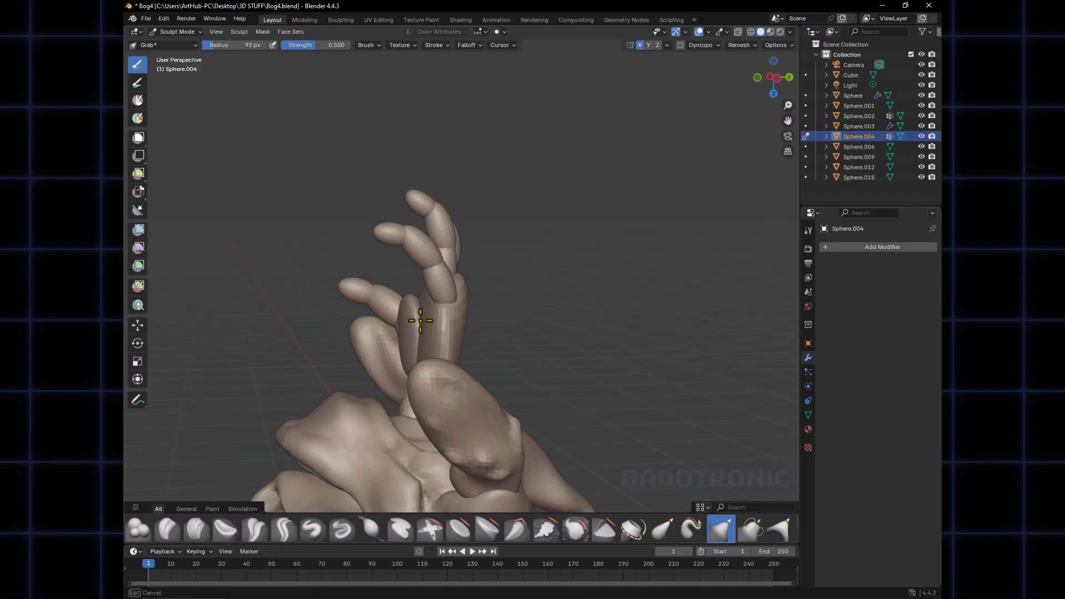
pyautogui.moveTo(420, 322); pyautogui.dragTo(594, 334, button='middle')
pyautogui.moveTo(446, 339); pyautogui.dragTo(444, 334)
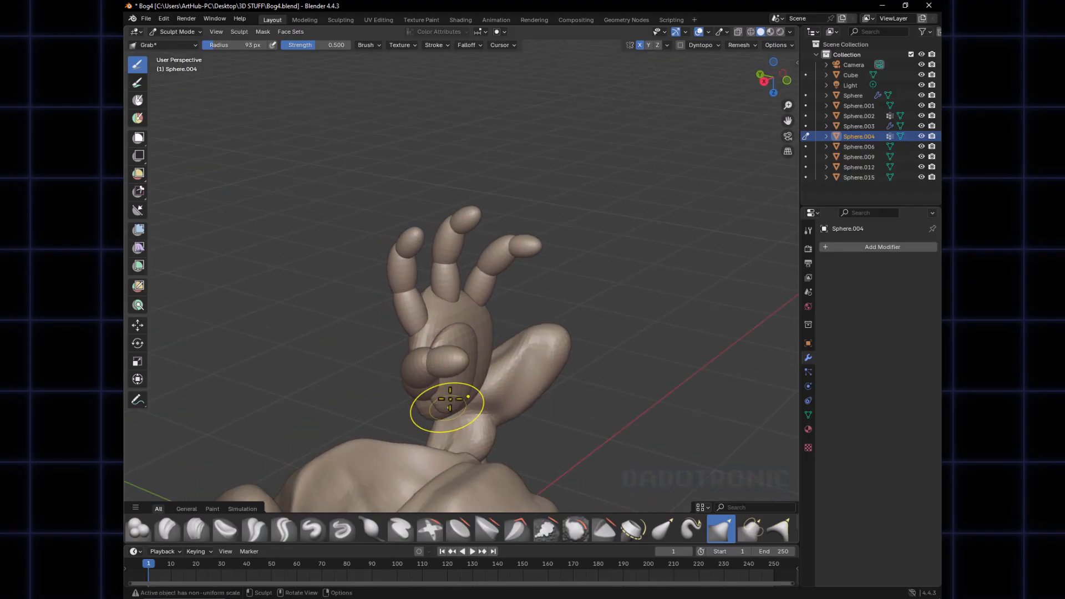
# Pull the thumb-base pad's lower end down toward the palm's heel, return to Object Mode, and deselect everything
pyautogui.moveTo(447, 404)
pyautogui.mouseDown(button='middle')
pyautogui.moveTo(447, 291)
pyautogui.moveTo(411, 295)
pyautogui.moveTo(381, 330)
pyautogui.mouseUp(button='middle')
pyautogui.moveTo(381, 332); pyautogui.dragTo(385, 364)
pyautogui.moveTo(405, 316)
pyautogui.mouseDown(button='middle')
pyautogui.moveTo(376, 384)
pyautogui.moveTo(439, 294)
pyautogui.mouseUp(button='middle')
pyautogui.moveTo(390, 340); pyautogui.dragTo(389, 349)
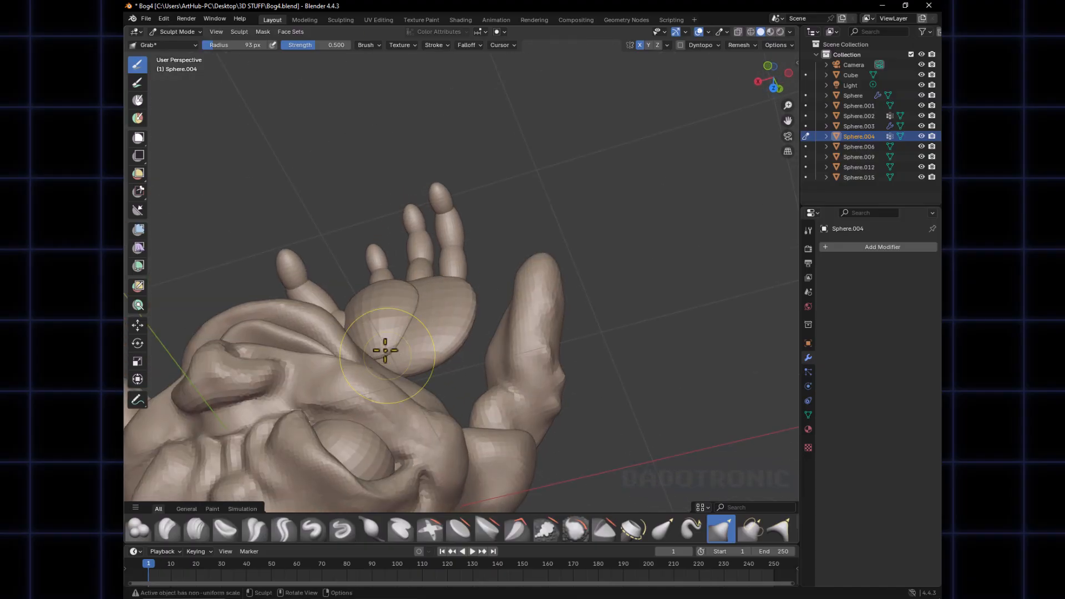
pyautogui.moveTo(386, 350)
pyautogui.mouseDown(button='middle')
pyautogui.moveTo(513, 375)
pyautogui.moveTo(463, 376)
pyautogui.moveTo(493, 391)
pyautogui.moveTo(447, 413)
pyautogui.moveTo(392, 361)
pyautogui.moveTo(362, 367)
pyautogui.moveTo(438, 349)
pyautogui.moveTo(421, 349)
pyautogui.mouseUp(button='middle')
pyautogui.moveTo(400, 309)
pyautogui.mouseDown(button='middle')
pyautogui.moveTo(432, 360)
pyautogui.moveTo(505, 326)
pyautogui.mouseUp(button='middle')
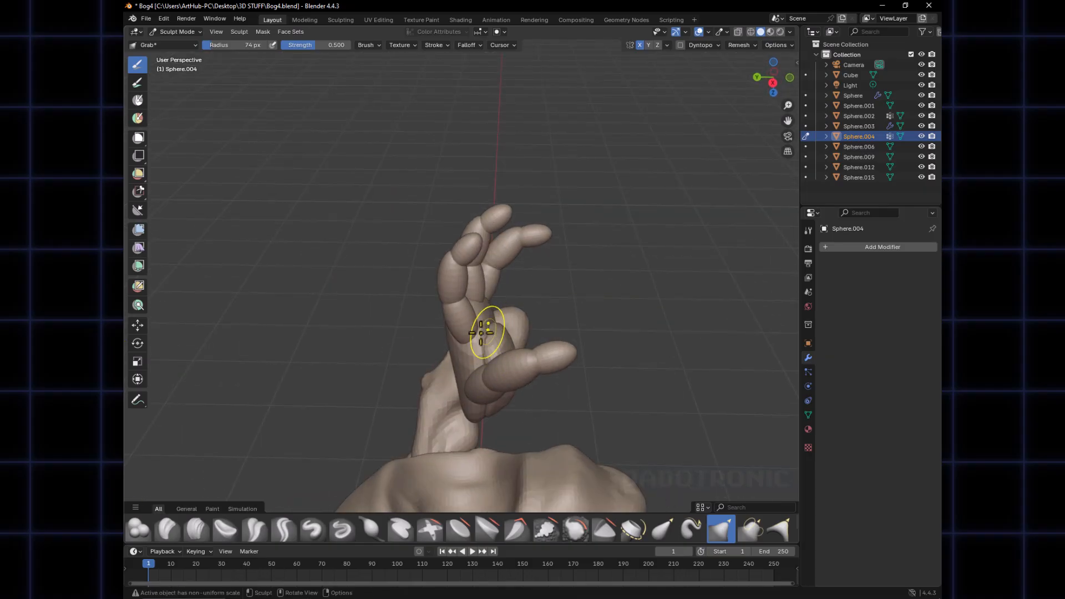
pyautogui.moveTo(517, 345)
pyautogui.mouseDown(button='middle')
pyautogui.moveTo(401, 307)
pyautogui.moveTo(376, 354)
pyautogui.moveTo(396, 285)
pyautogui.moveTo(406, 344)
pyautogui.moveTo(442, 348)
pyautogui.moveTo(355, 331)
pyautogui.mouseUp(button='middle')
pyautogui.press('Tab')
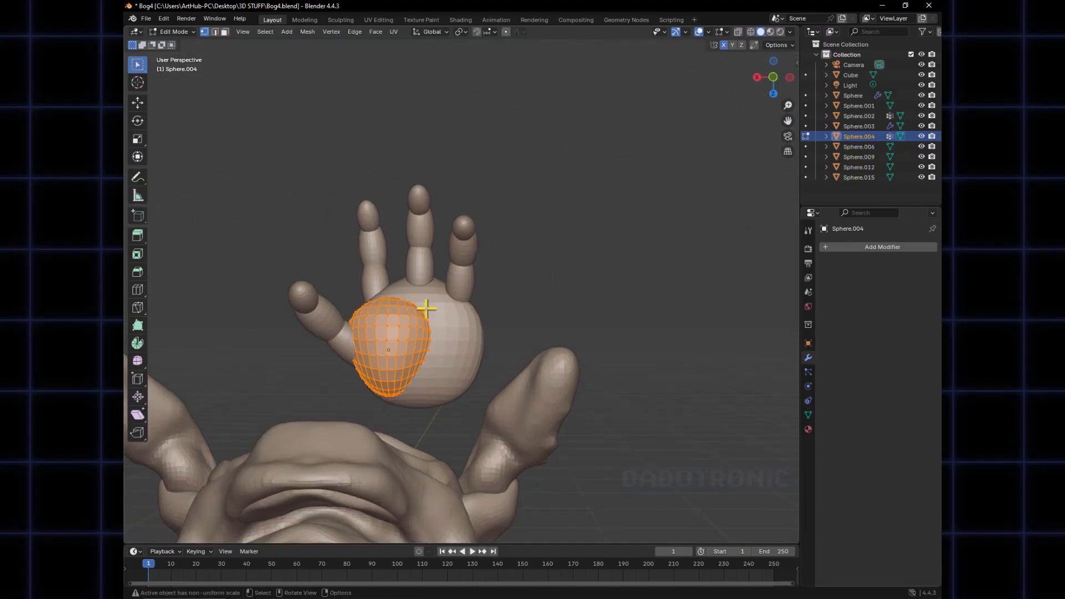
pyautogui.hotkey('ctrl', 'Tab')
pyautogui.click(340, 317)
pyautogui.click(486, 311)
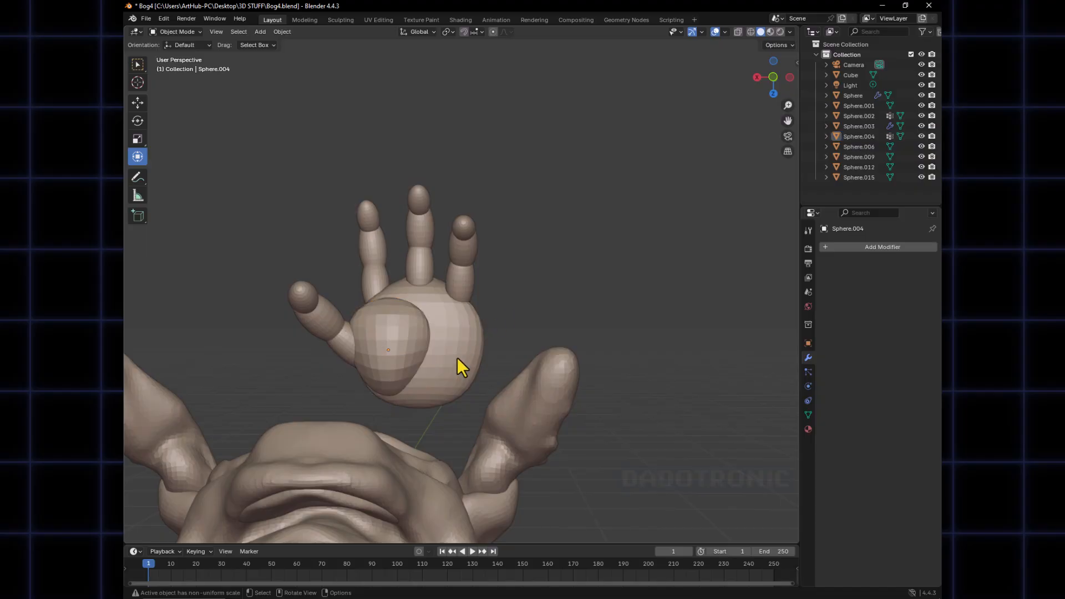
# Join the three fingers and the thumb into a single object
pyautogui.keyDown('ctrl'); pyautogui.moveTo(457, 357); pyautogui.dragTo(453, 357, button='middle'); pyautogui.keyUp('ctrl')
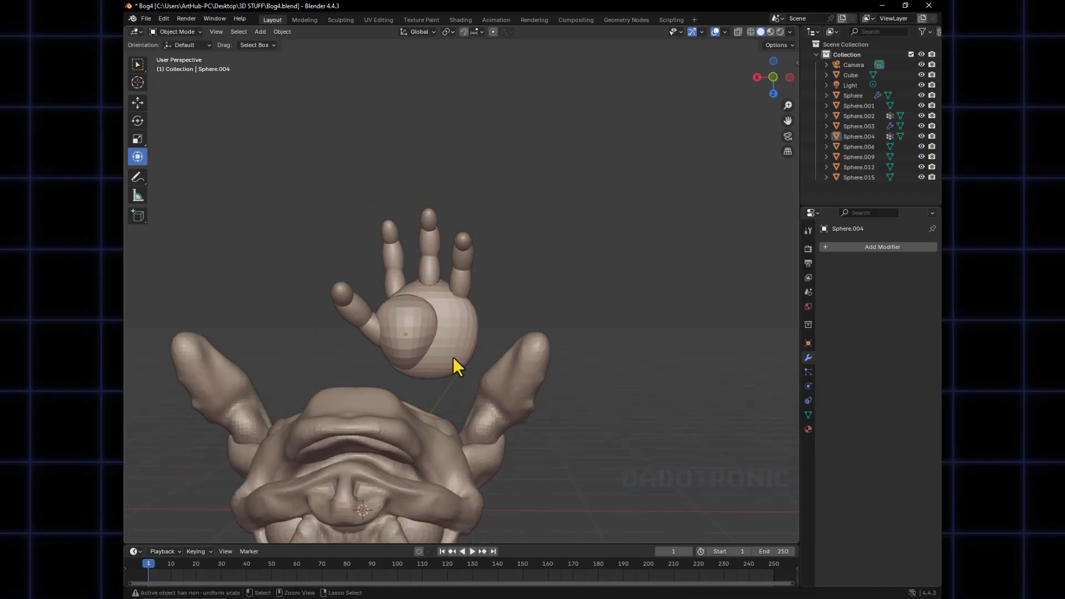
pyautogui.click(460, 285)
pyautogui.keyDown('shift'); pyautogui.click(428, 258); pyautogui.keyUp('shift')
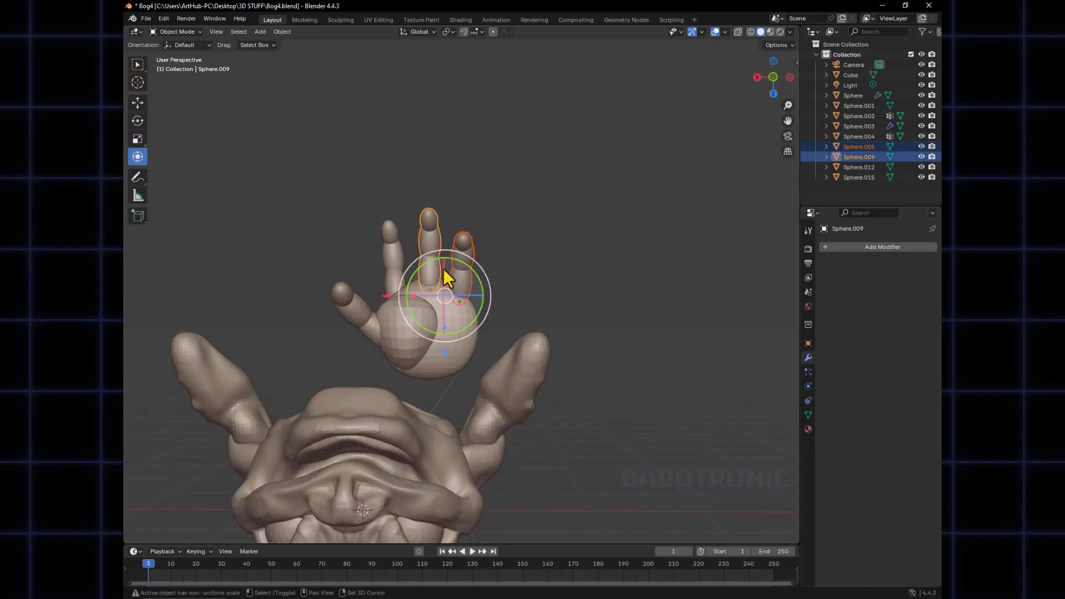
pyautogui.keyDown('shift'); pyautogui.click(391, 255); pyautogui.keyUp('shift')
pyautogui.keyDown('shift'); pyautogui.click(357, 308); pyautogui.keyUp('shift')
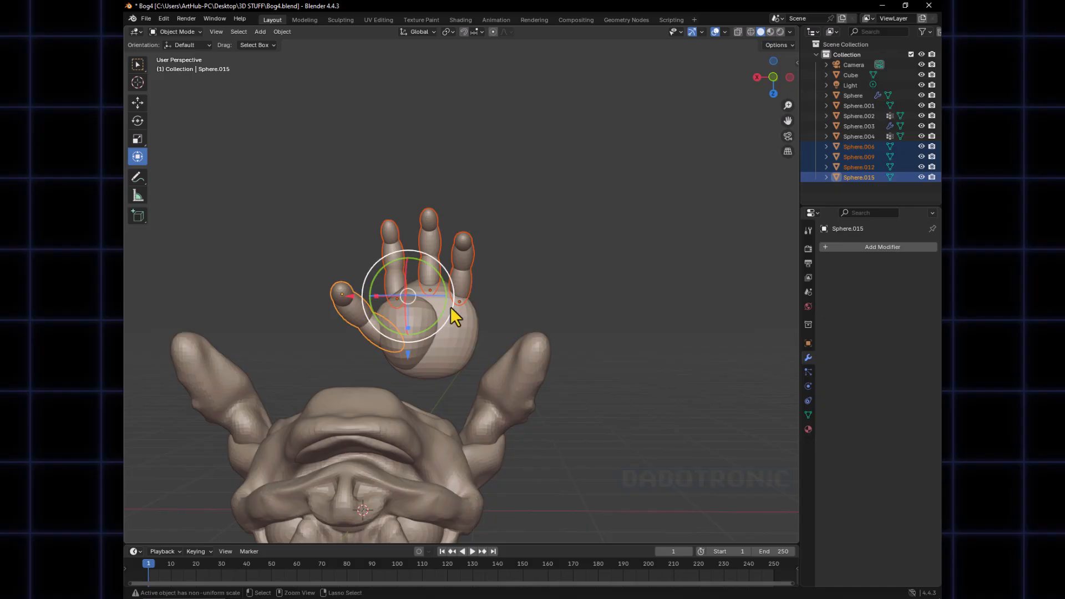
pyautogui.hotkey('ctrl', 'j')
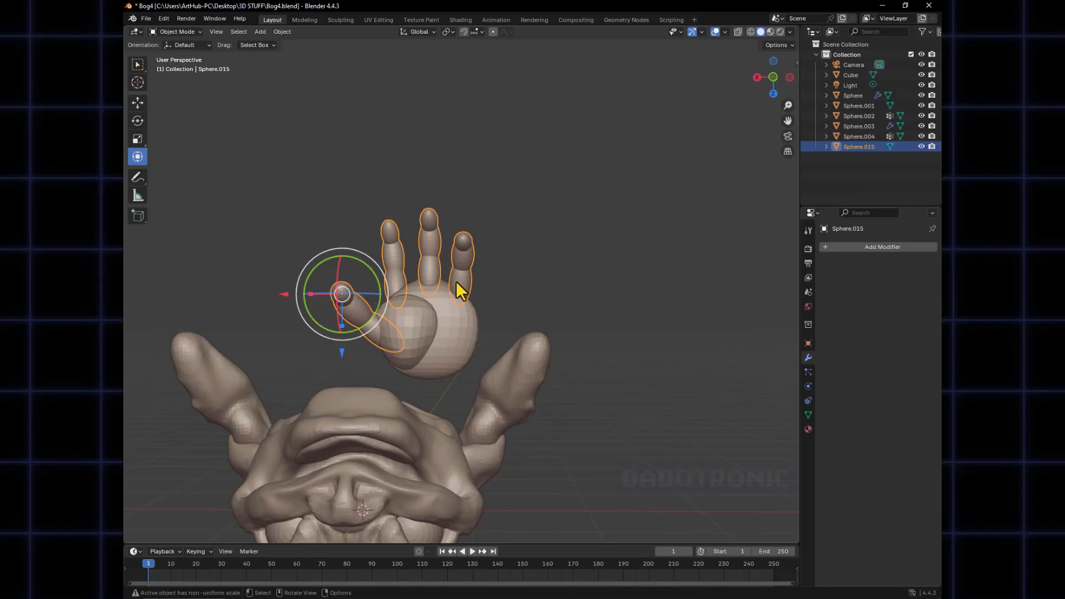
pyautogui.hotkey('ctrl', 'Tab')
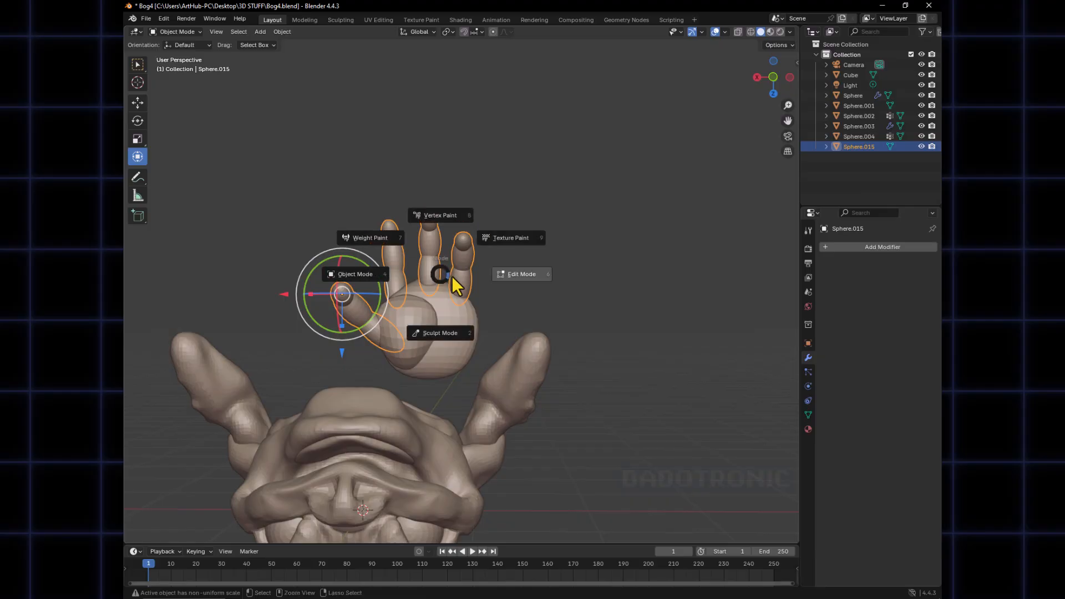
pyautogui.click(376, 281)
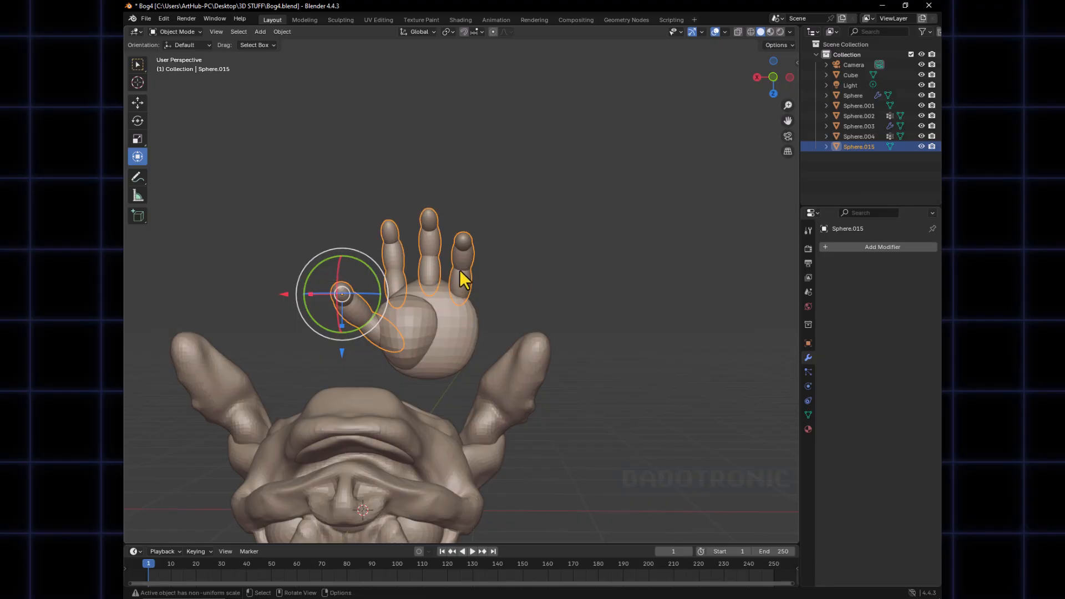
pyautogui.click(448, 345)
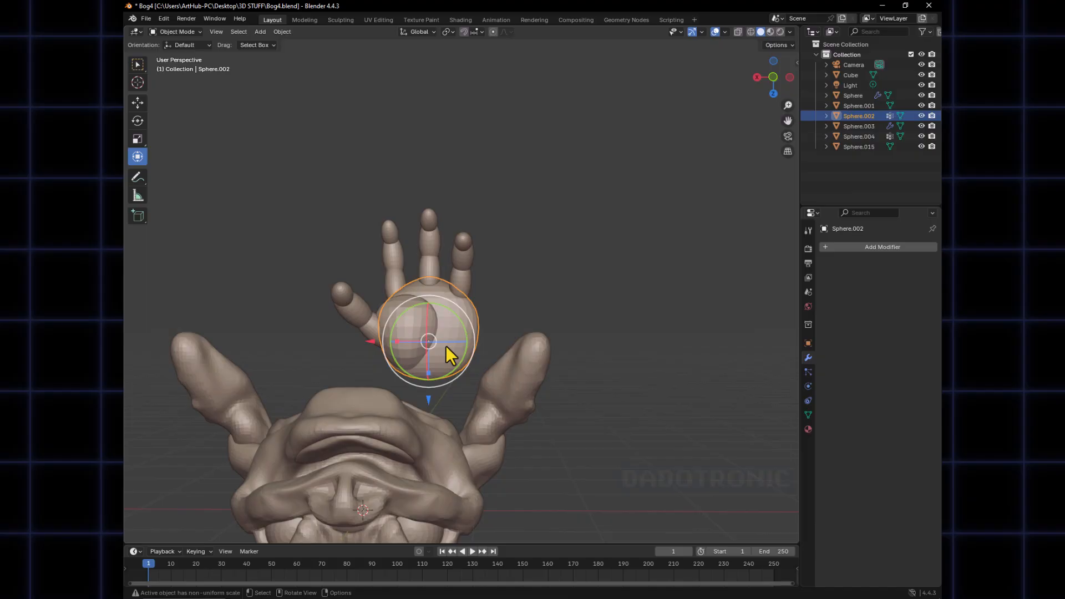
pyautogui.press('Tab')
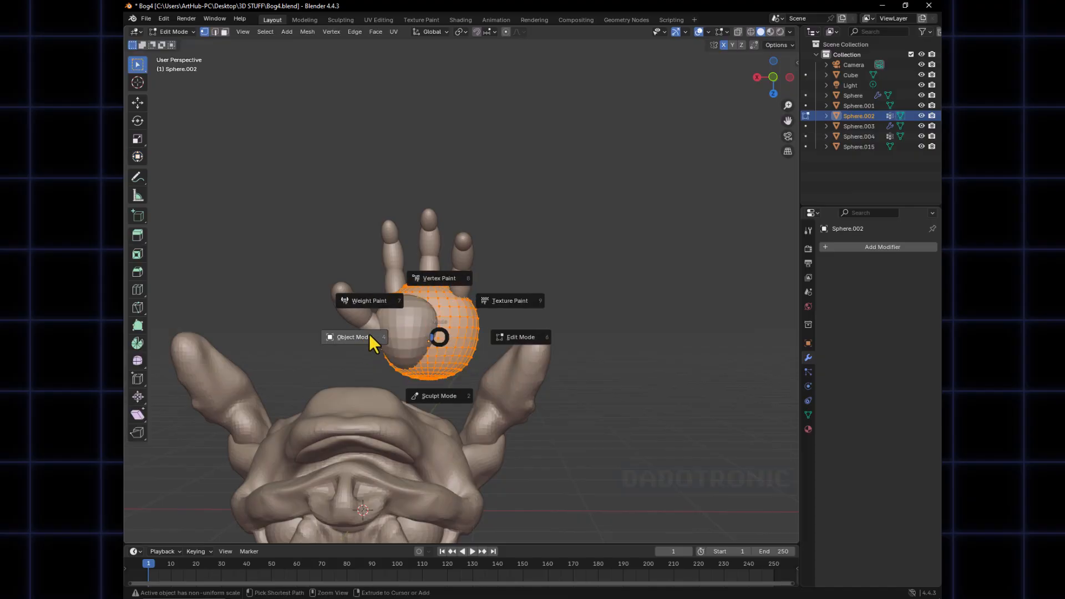
pyautogui.click(368, 335)
pyautogui.click(429, 258)
pyautogui.hotkey('ctrl', 'Tab')
pyautogui.click(427, 299)
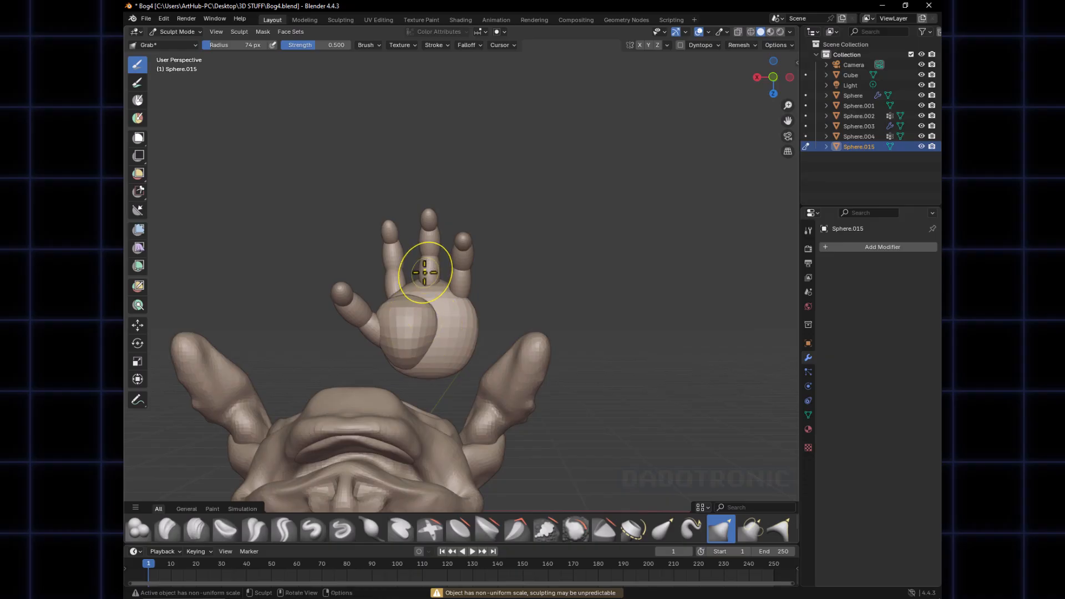
pyautogui.press('Tab')
pyautogui.hotkey('ctrl', 'Tab')
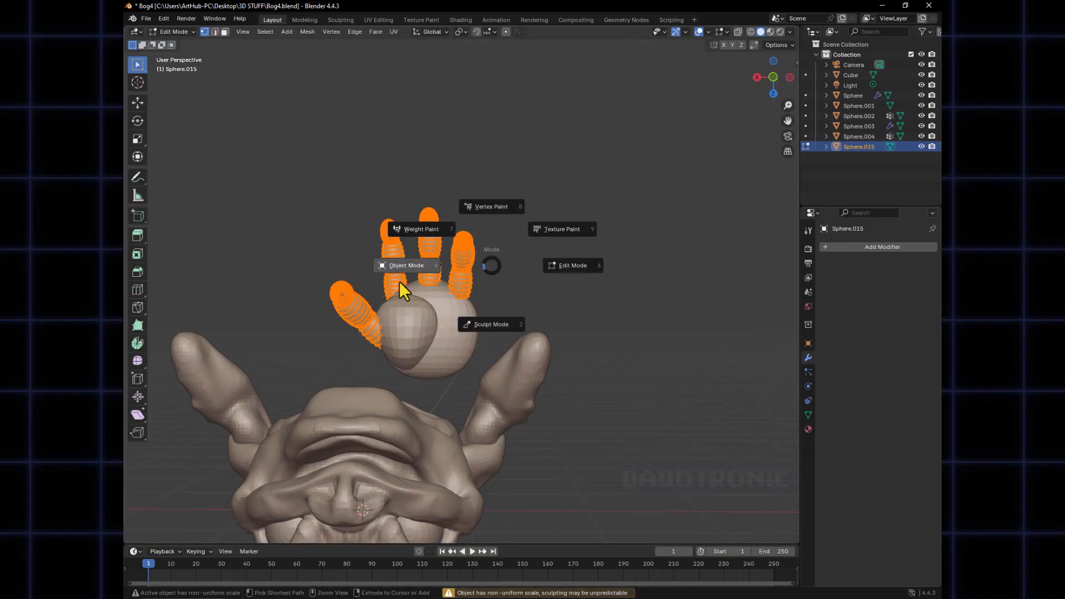
pyautogui.click(398, 275)
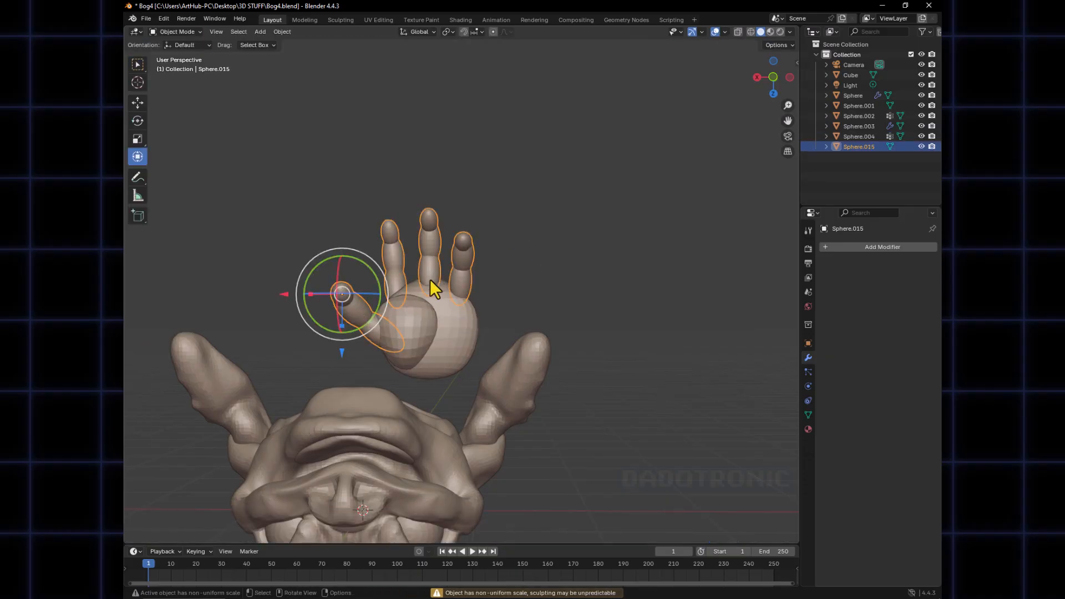
pyautogui.press('Tab')
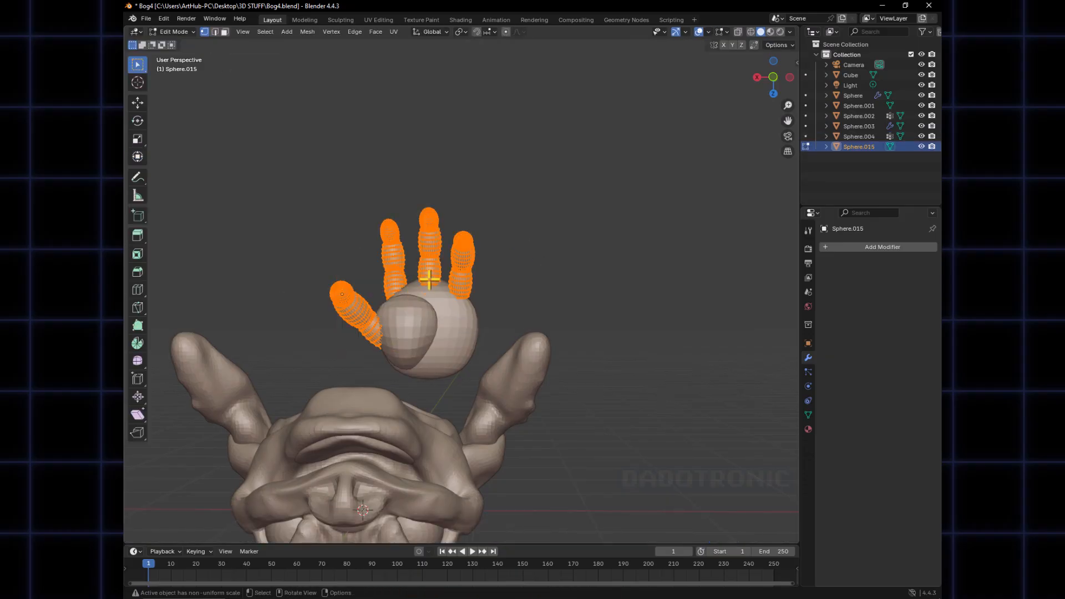
pyautogui.click(500, 269)
pyautogui.hotkey('alt', 'a')
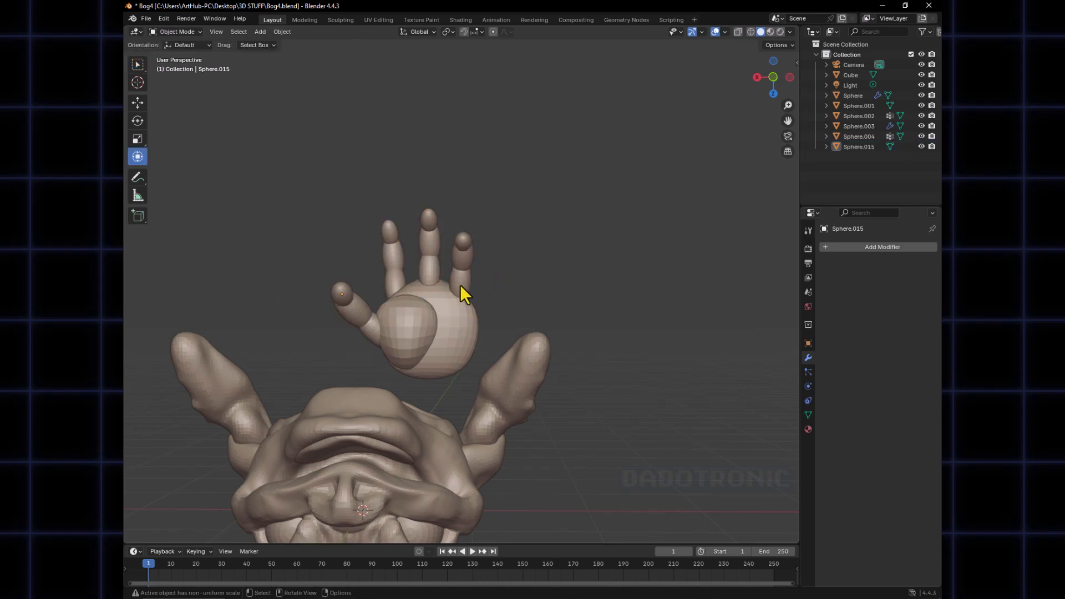
pyautogui.click(463, 286)
pyautogui.press('g')
pyautogui.rightClick(428, 363)
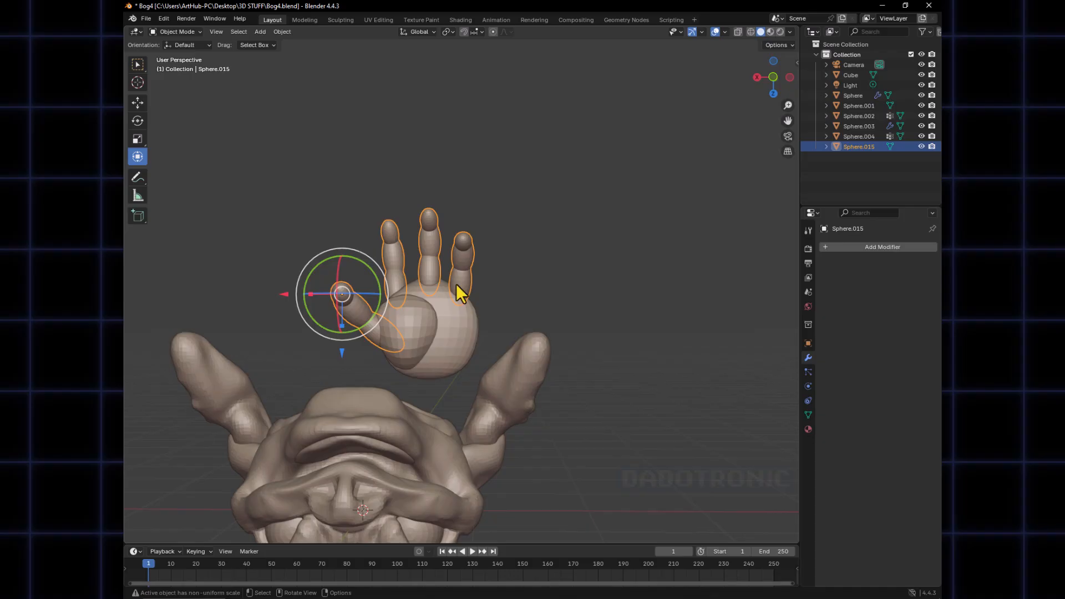
# Fatten the whole mesh of the joined fingers and thumb by about 0.27 m with Shrink/Fatten
pyautogui.press('Tab')
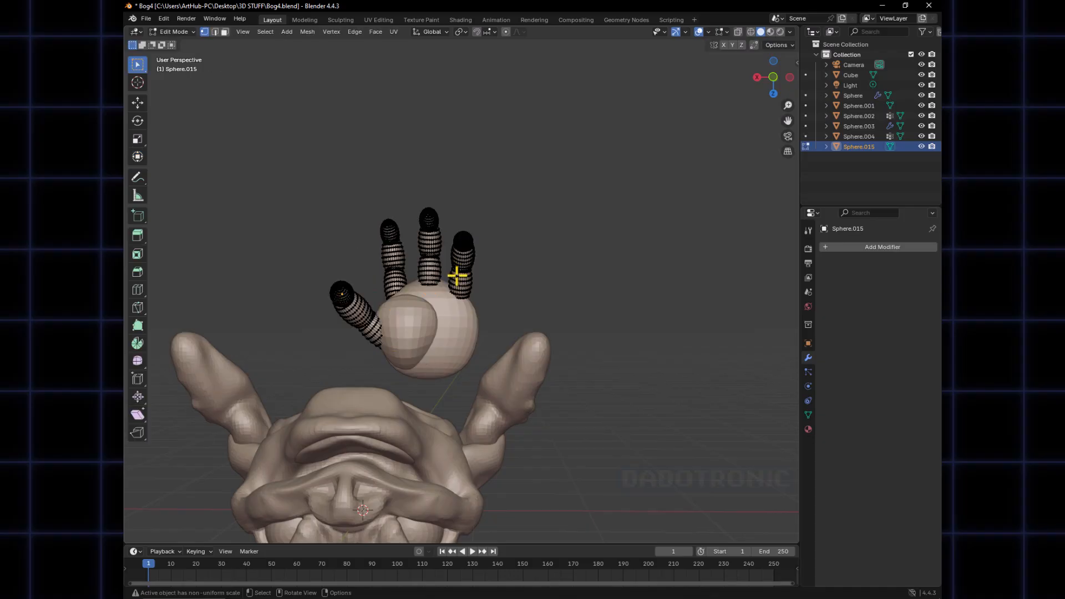
pyautogui.press('a')
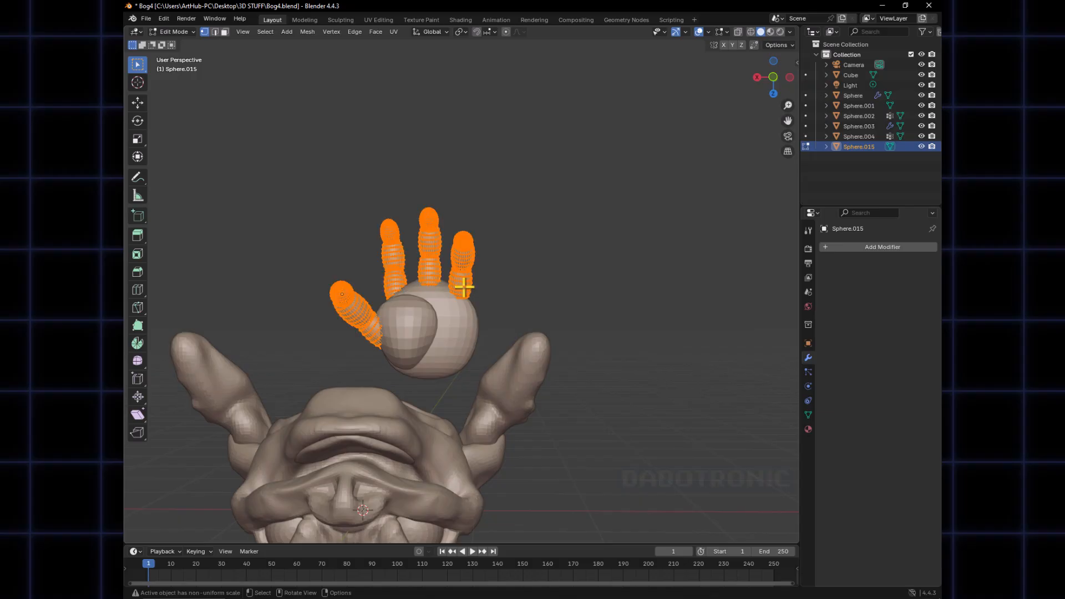
pyautogui.hotkey('alt', 'a')
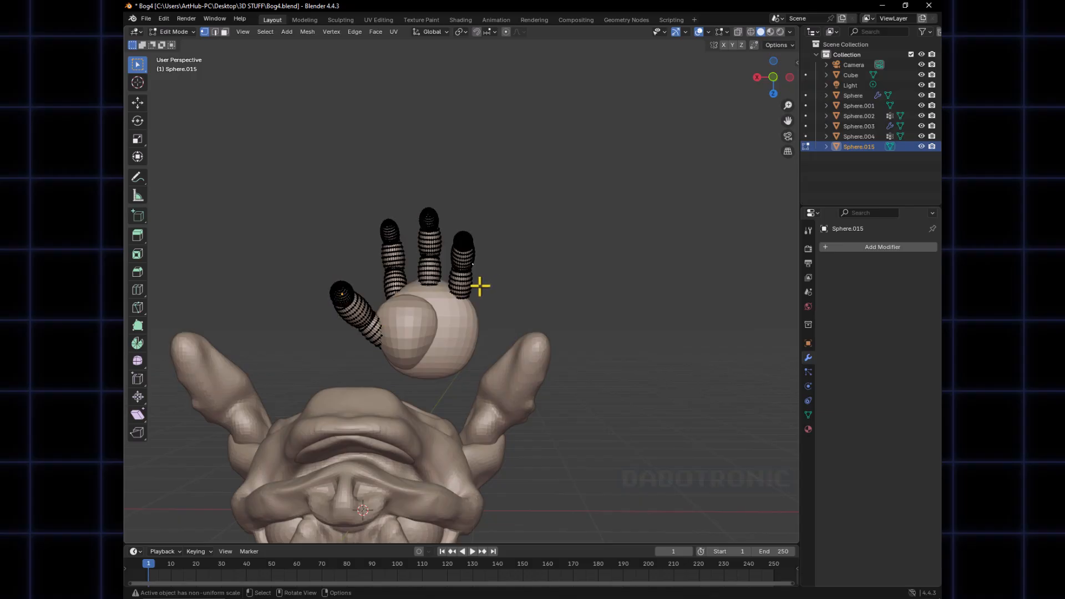
pyautogui.scroll(2, 420, 272)
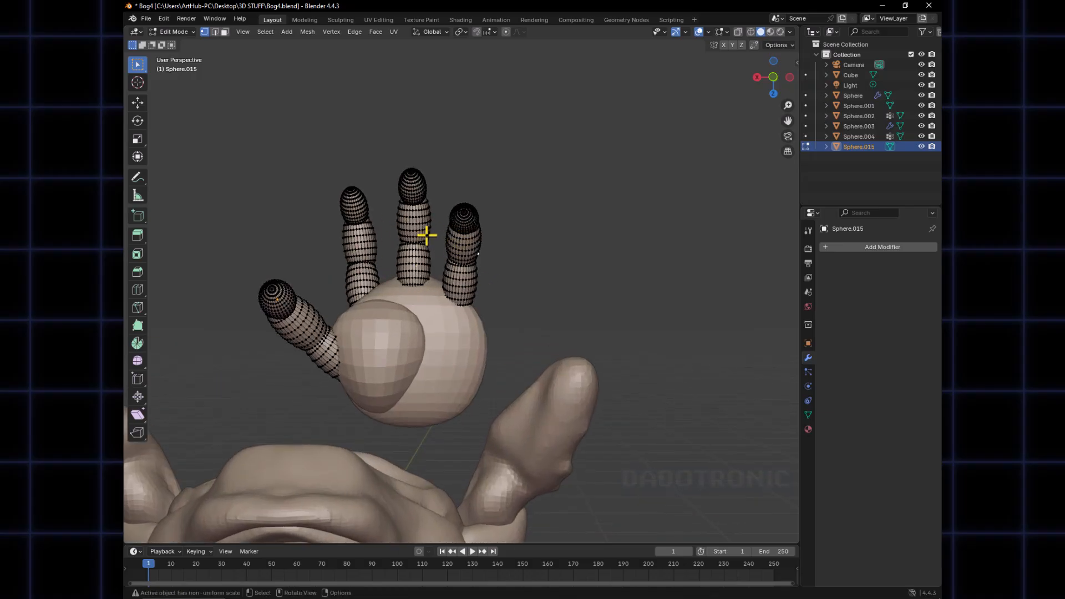
pyautogui.press('a')
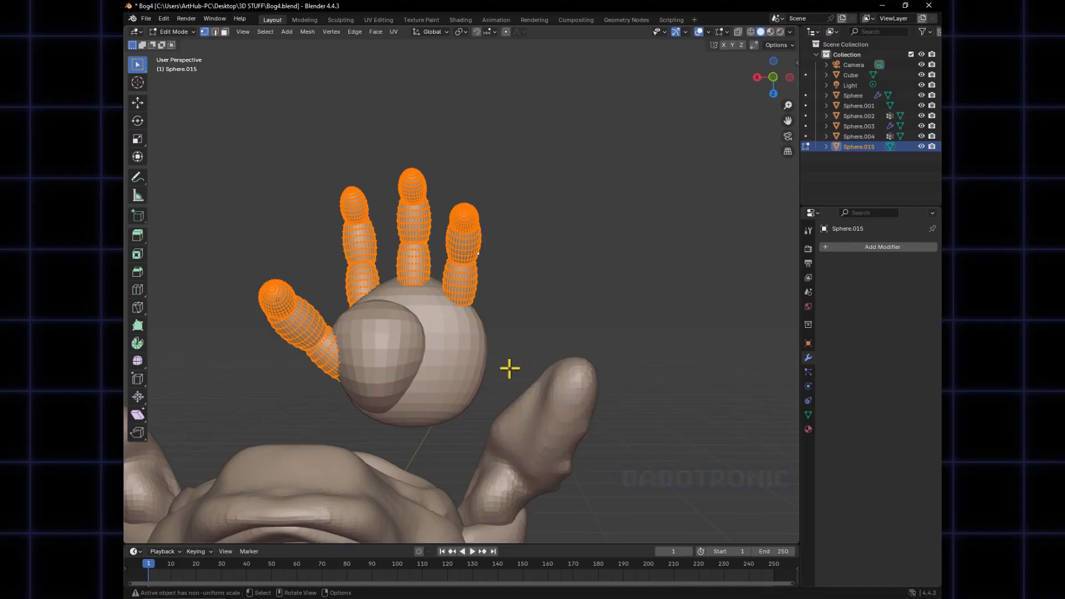
pyautogui.keyDown('shift'); pyautogui.moveTo(447, 284); pyautogui.dragTo(494, 255, button='middle'); pyautogui.keyUp('shift')
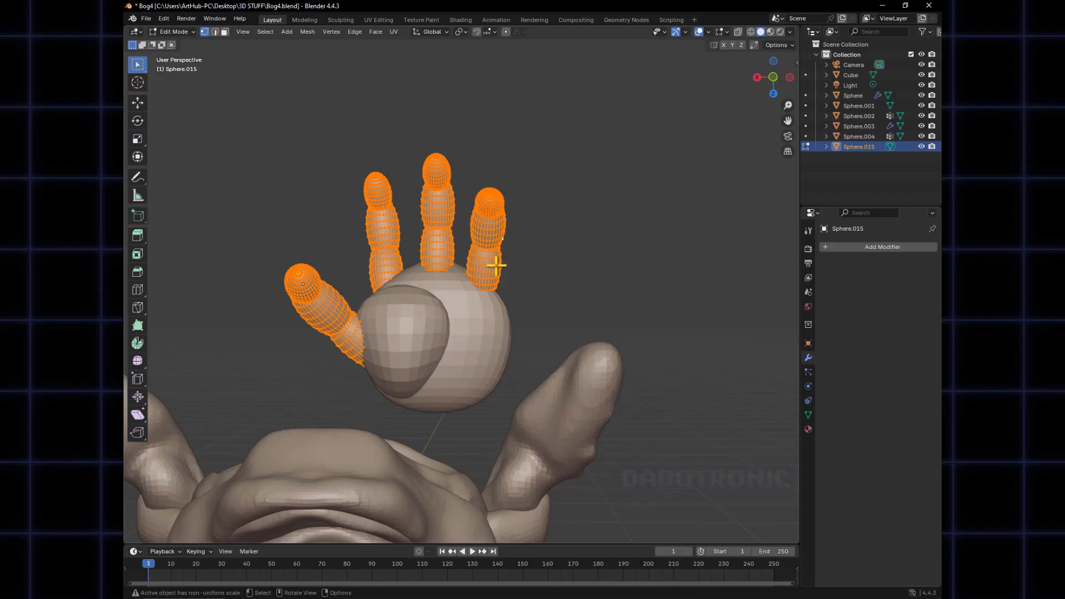
pyautogui.hotkey('alt', 's')
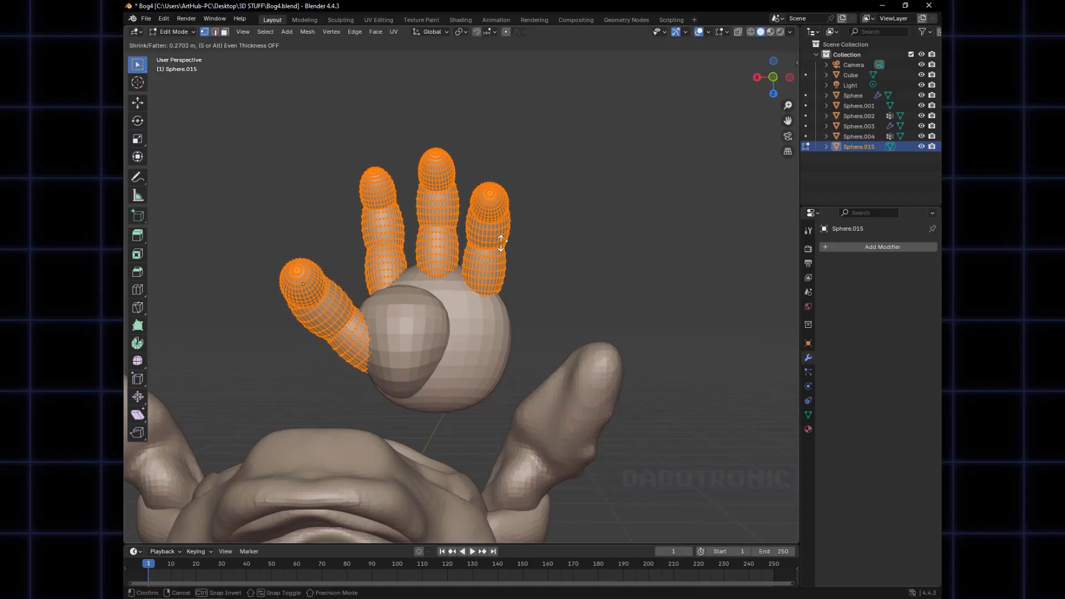
pyautogui.click(501, 243)
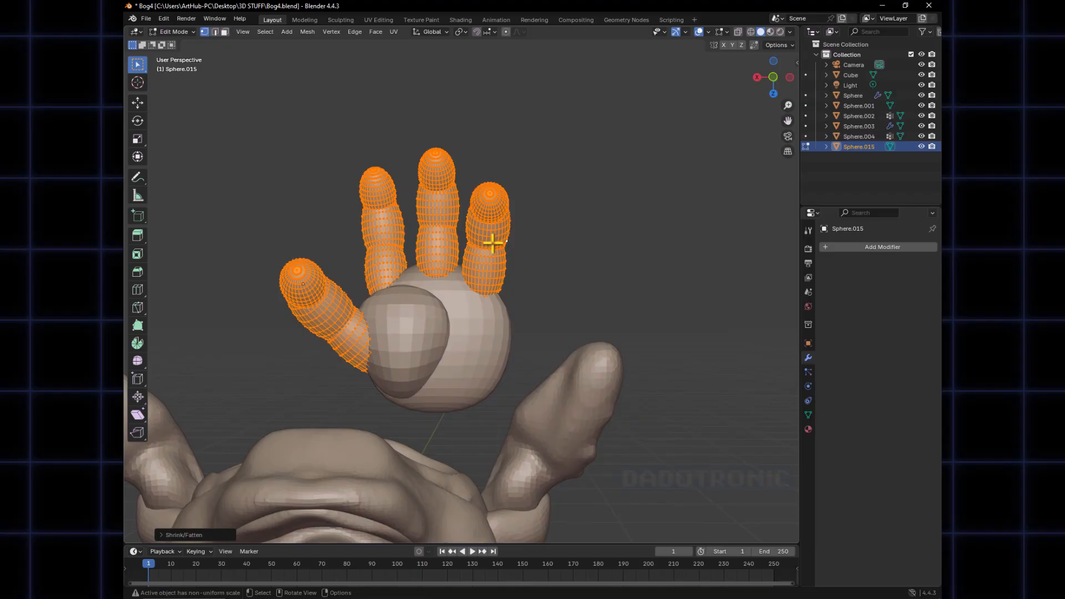
# Thicken the fingers and thumb slightly more with a second Shrink/Fatten and return to Object Mode
pyautogui.moveTo(493, 242); pyautogui.dragTo(516, 297, button='middle')
pyautogui.hotkey('alt', 's')
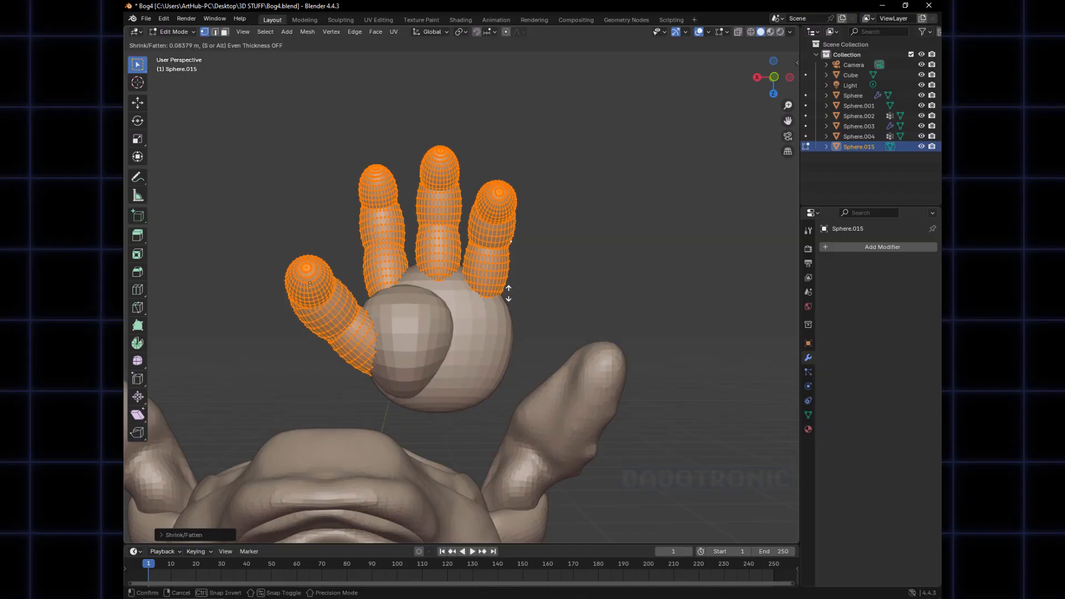
pyautogui.click(506, 292)
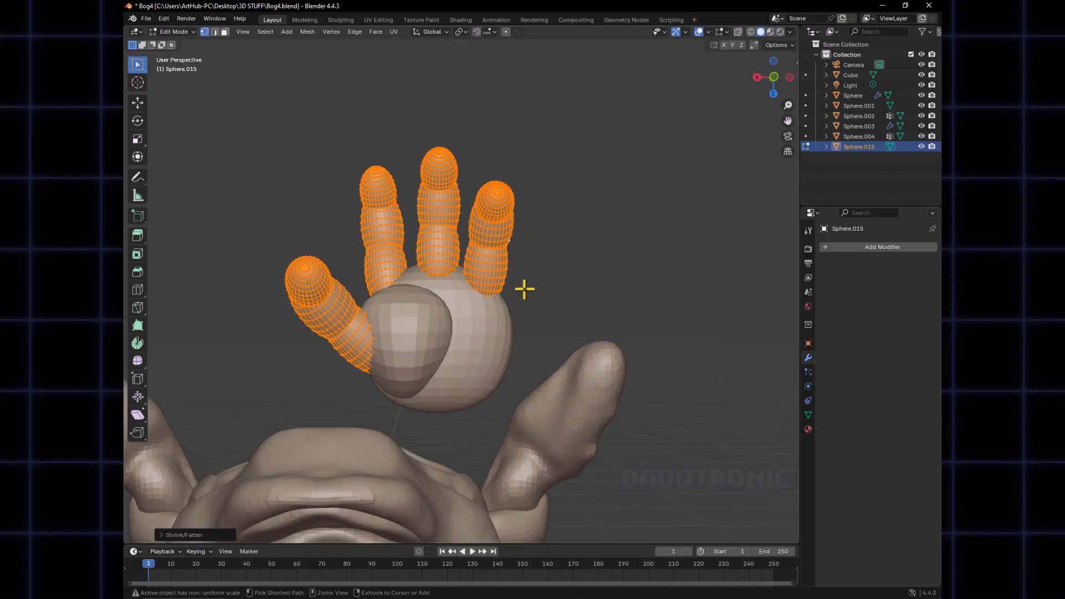
pyautogui.hotkey('ctrl', 'Tab')
pyautogui.click(361, 270)
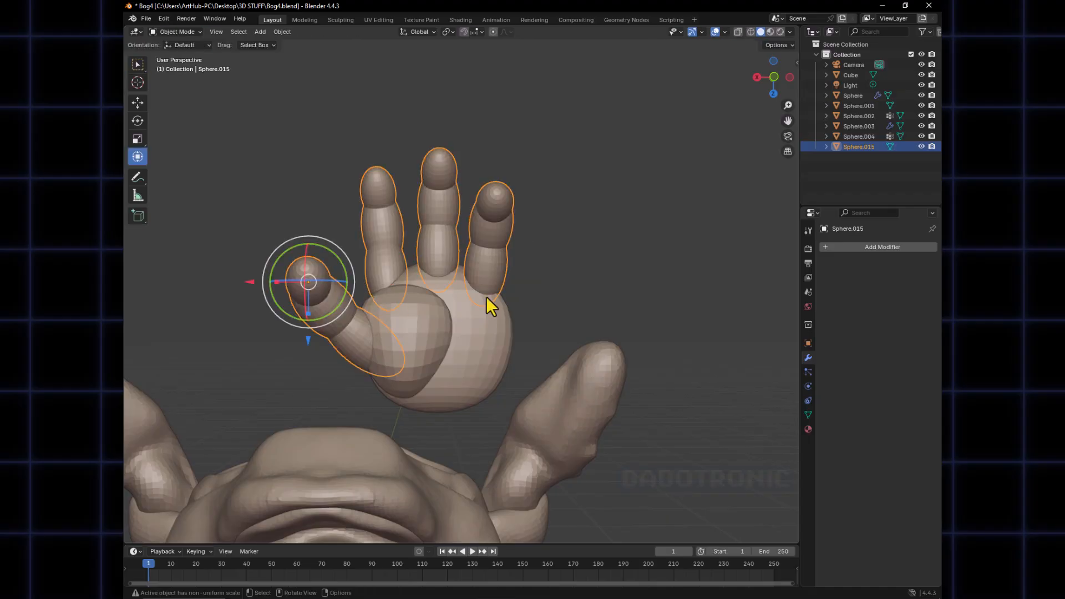
# Join the palm and the thumb-base pad with the fingers and thumb into one hand object, and apply its transforms
pyautogui.moveTo(488, 334); pyautogui.dragTo(460, 326, button='middle')
pyautogui.click(541, 307)
pyautogui.click(427, 327)
pyautogui.keyDown('shift'); pyautogui.click(477, 308); pyautogui.keyUp('shift')
pyautogui.keyDown('shift'); pyautogui.click(479, 261); pyautogui.keyUp('shift')
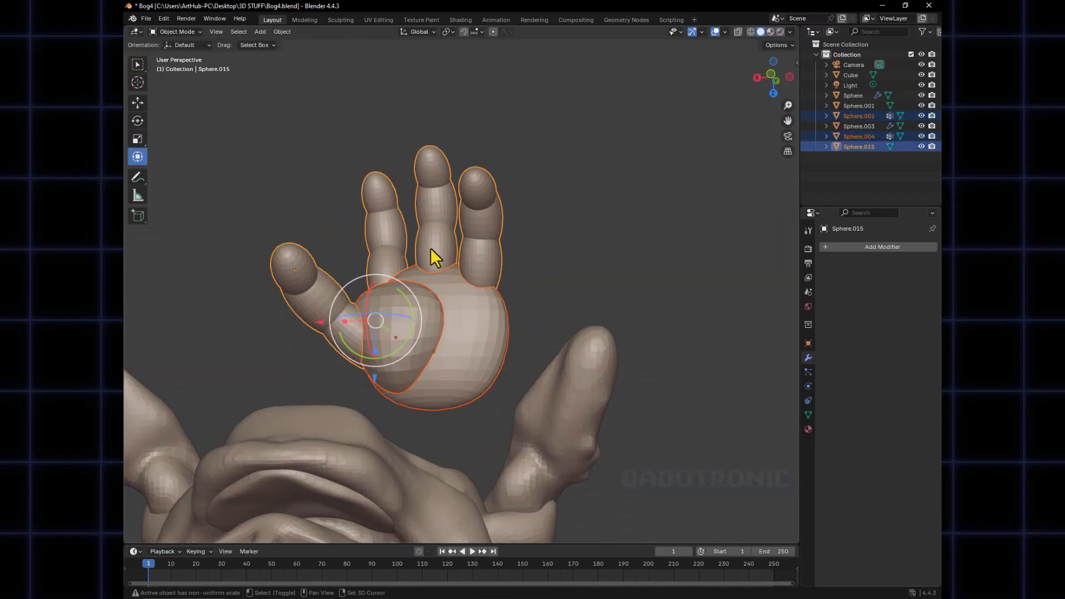
pyautogui.keyDown('shift'); pyautogui.click(430, 248); pyautogui.keyUp('shift')
pyautogui.keyDown('shift'); pyautogui.click(411, 276); pyautogui.keyUp('shift')
pyautogui.hotkey('ctrl', 'j')
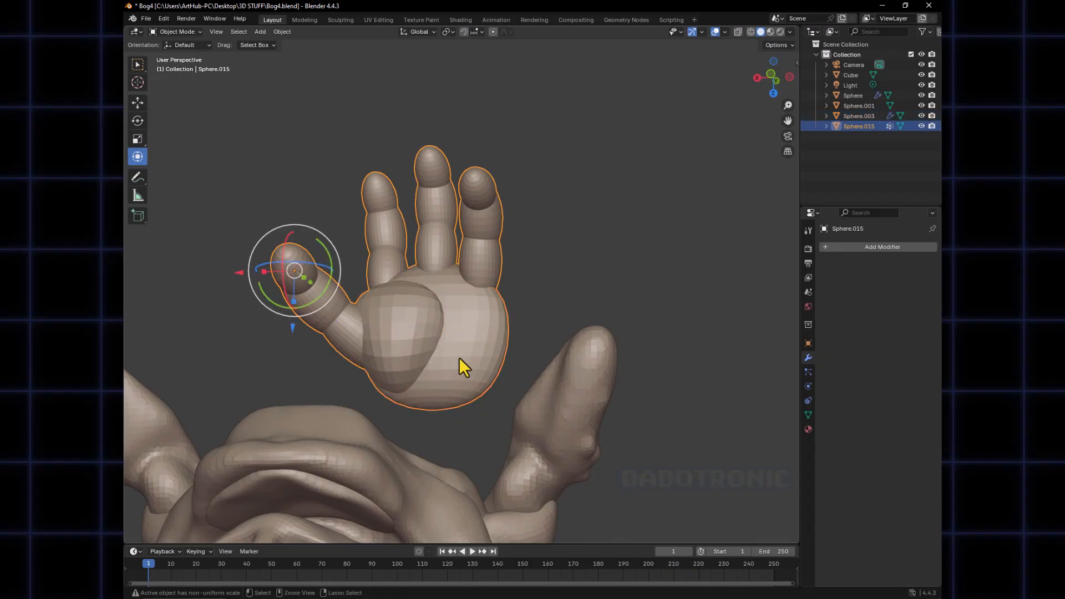
pyautogui.hotkey('ctrl', 'a')
pyautogui.click(420, 280)
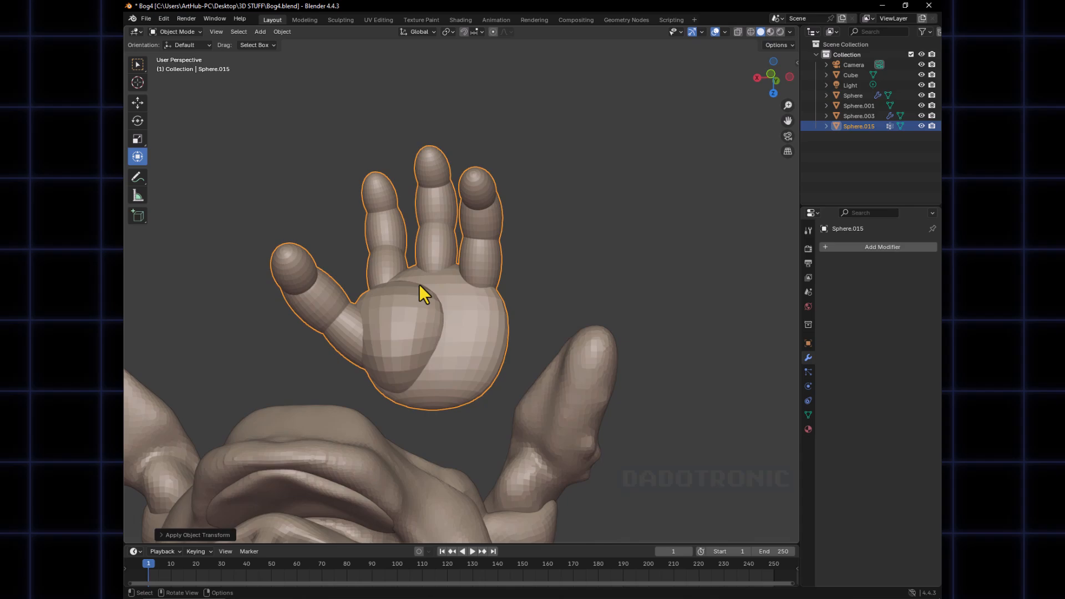
# Set the joined hand's origin to its center of mass (volume)
pyautogui.moveTo(497, 285); pyautogui.dragTo(543, 339, button='middle')
pyautogui.press('ctrl+KP_3')
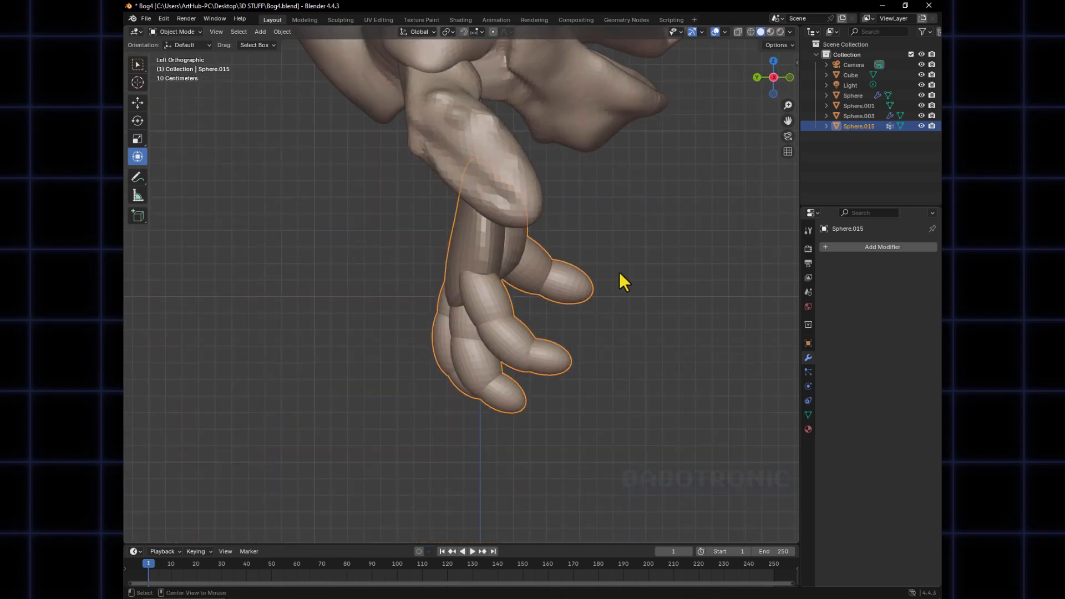
pyautogui.press('ctrl+KP_1')
pyautogui.keyDown('ctrl'); pyautogui.moveTo(484, 264); pyautogui.dragTo(604, 247, button='middle'); pyautogui.keyUp('ctrl')
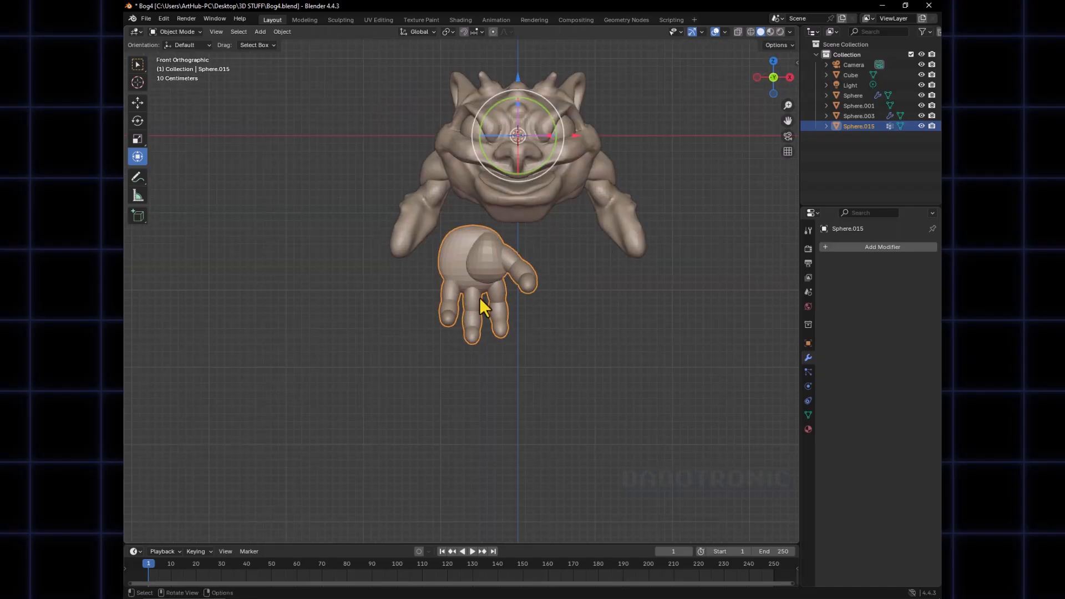
pyautogui.keyDown('shift'); pyautogui.moveTo(482, 284); pyautogui.dragTo(445, 304, button='middle'); pyautogui.keyUp('shift')
pyautogui.press('F3')
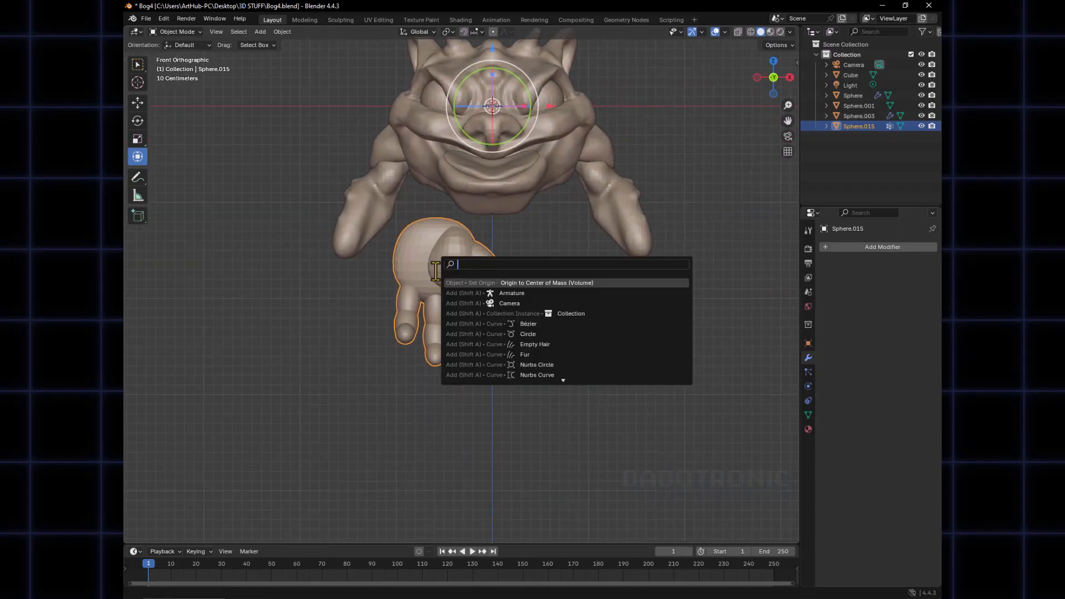
pyautogui.press('Return')
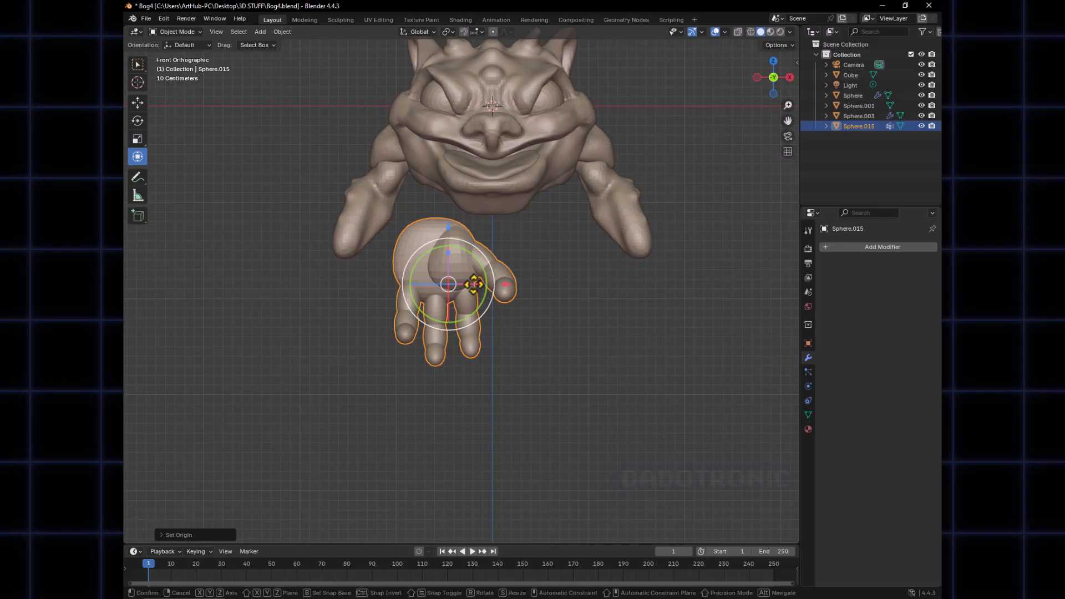
# Move the hand sideways to the end of the nearer arm and turn it with trackball rotations
pyautogui.moveTo(482, 297); pyautogui.dragTo(391, 297)
pyautogui.press('r')
pyautogui.press('r')
pyautogui.click(452, 282)
pyautogui.press('r')
pyautogui.press('r')
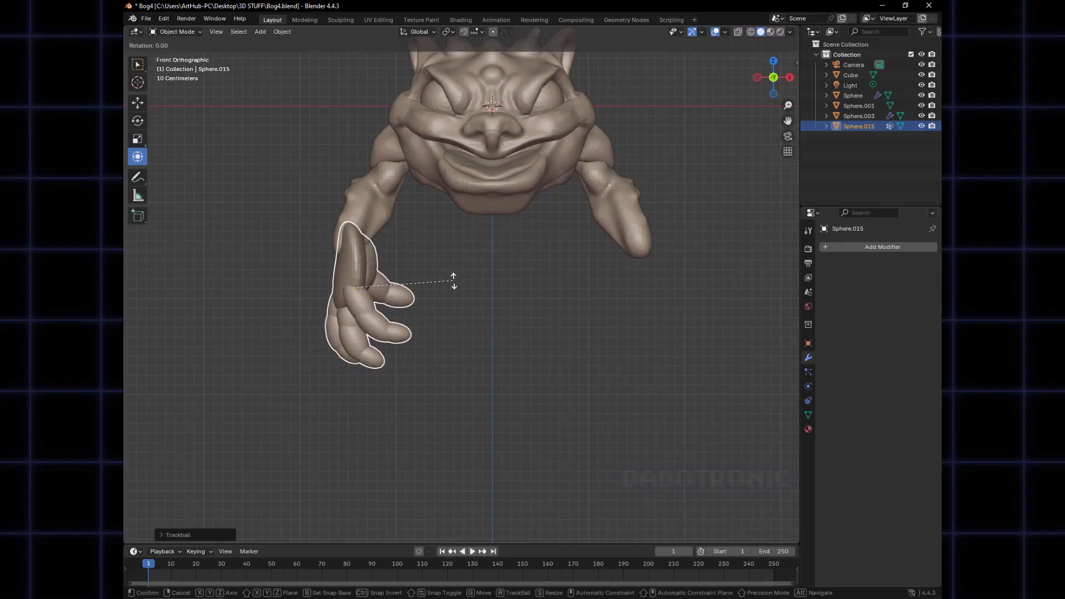
pyautogui.click(426, 286)
pyautogui.press('r')
pyautogui.press('r')
pyautogui.click(404, 295)
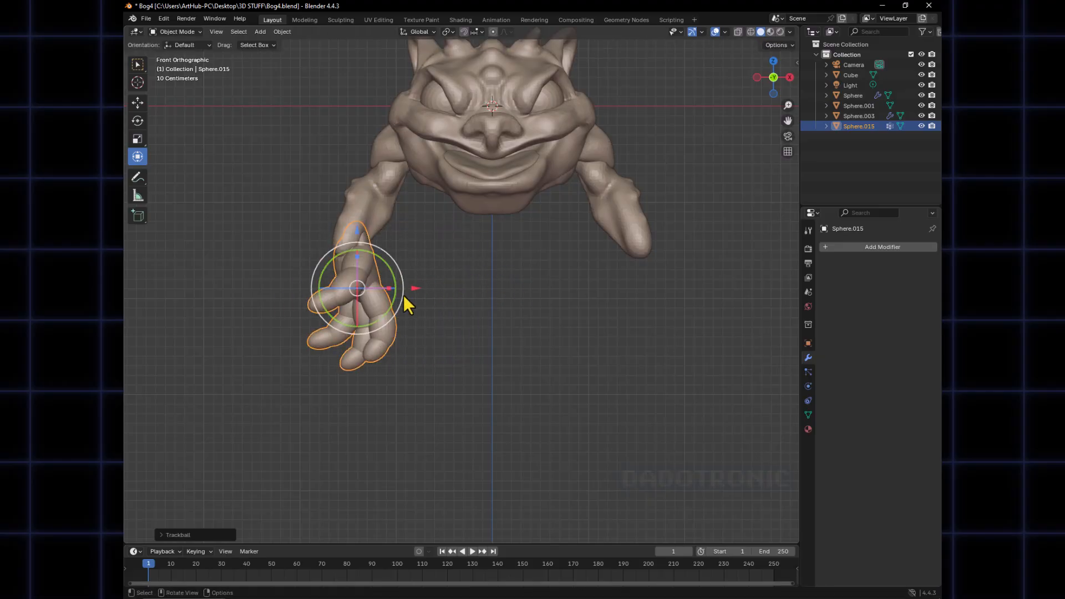
# Try the hand at the end of the opposite arm and adjust its rotation there
pyautogui.press('r')
pyautogui.press('g')
pyautogui.click(730, 302)
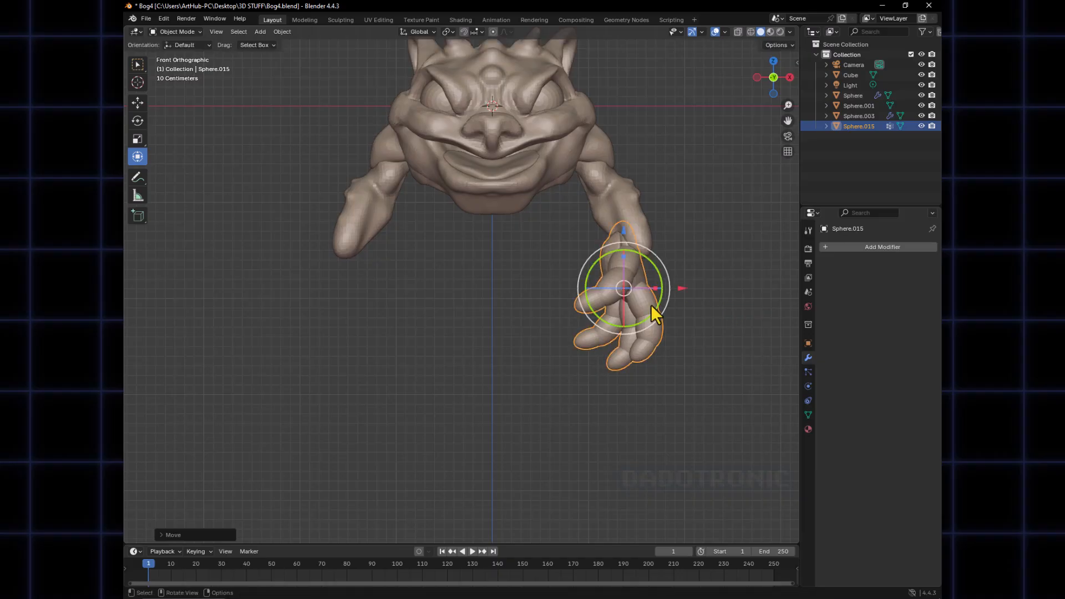
pyautogui.keyDown('shift'); pyautogui.moveTo(657, 300); pyautogui.dragTo(604, 308, button='middle'); pyautogui.keyUp('shift')
pyautogui.press('r')
pyautogui.click(589, 320)
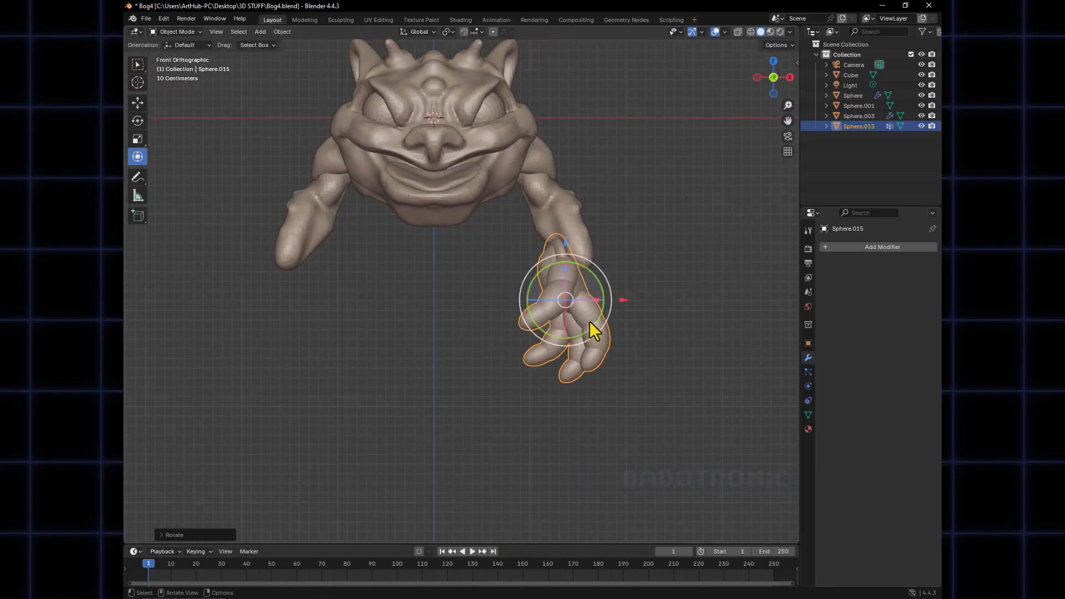
# Move the hand back across the body and park it between the arms below the chin
pyautogui.press('g')
pyautogui.click(360, 322)
pyautogui.keyDown('shift'); pyautogui.moveTo(361, 320); pyautogui.dragTo(365, 318, button='middle'); pyautogui.keyUp('shift')
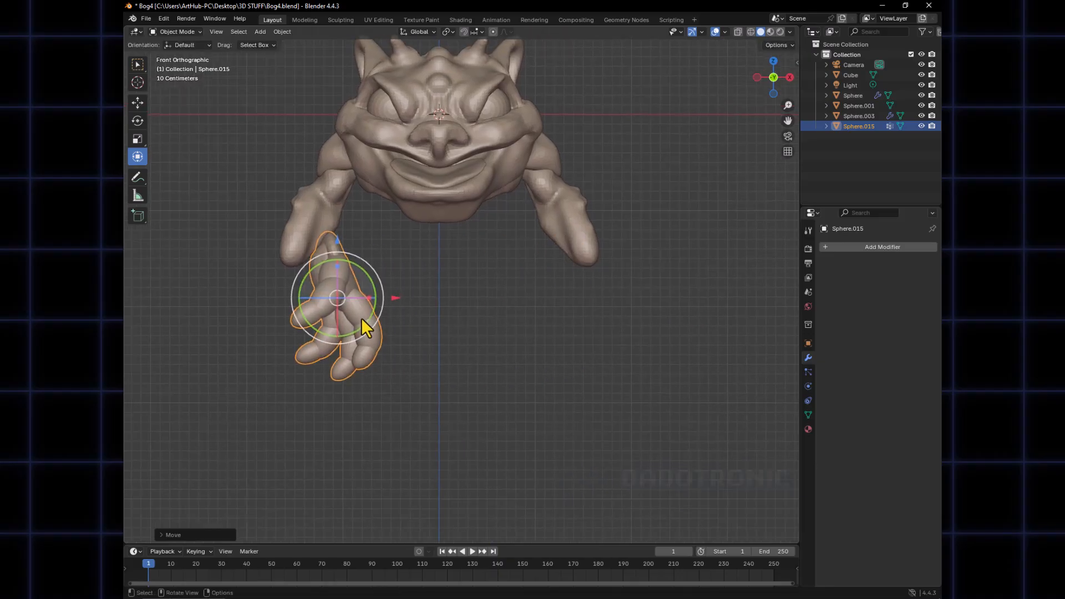
pyautogui.press('g')
pyautogui.click(327, 316)
pyautogui.press('g')
pyautogui.click(409, 311)
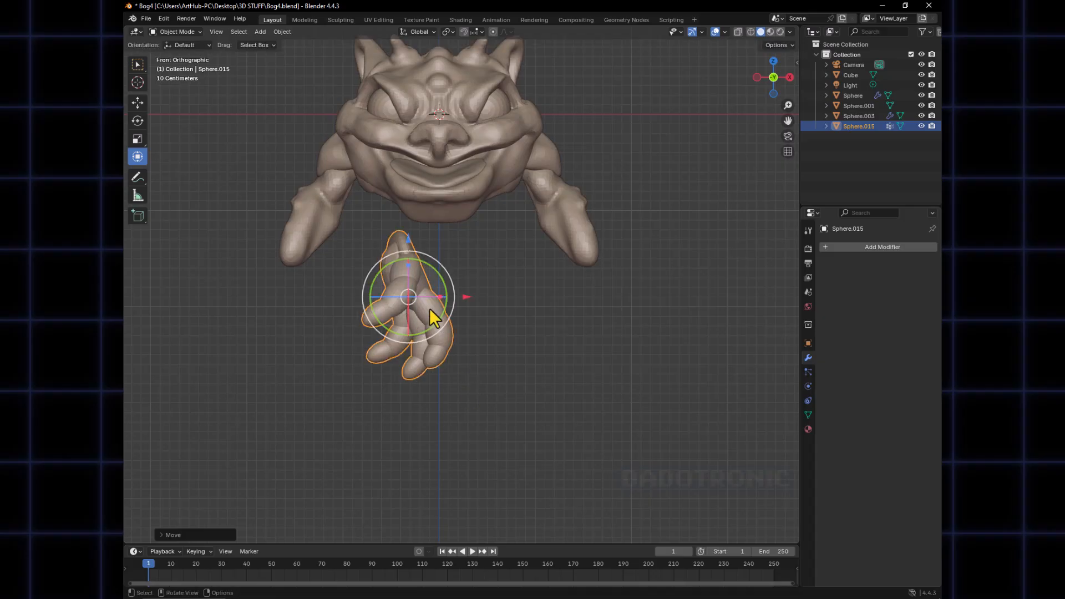
# Mirror the hand by scaling it by -1 along the global X axis, and apply its transforms
pyautogui.press('s')
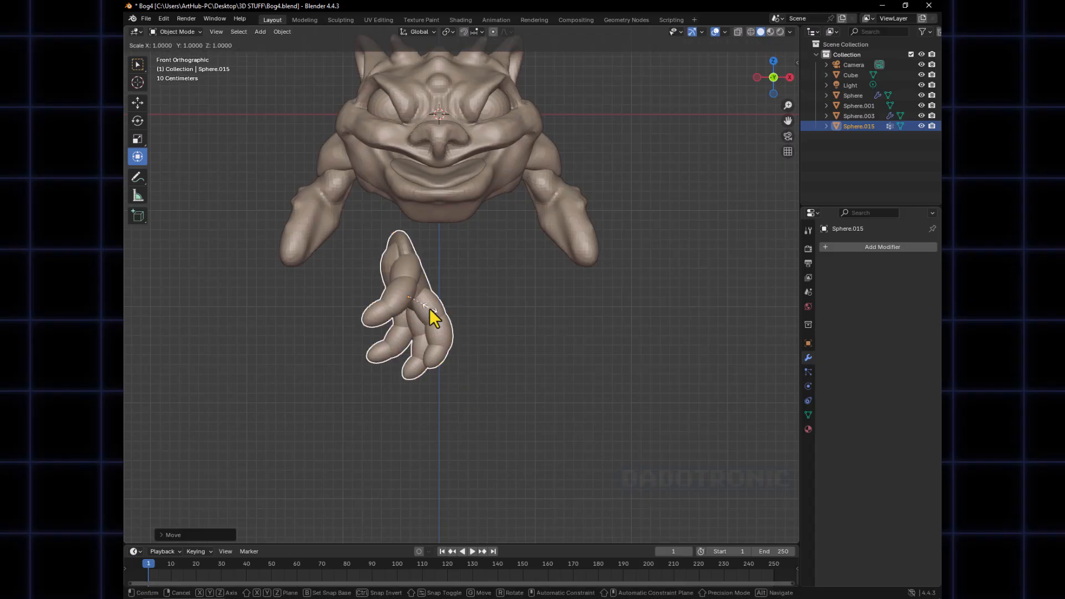
pyautogui.press('x')
pyautogui.press('-')
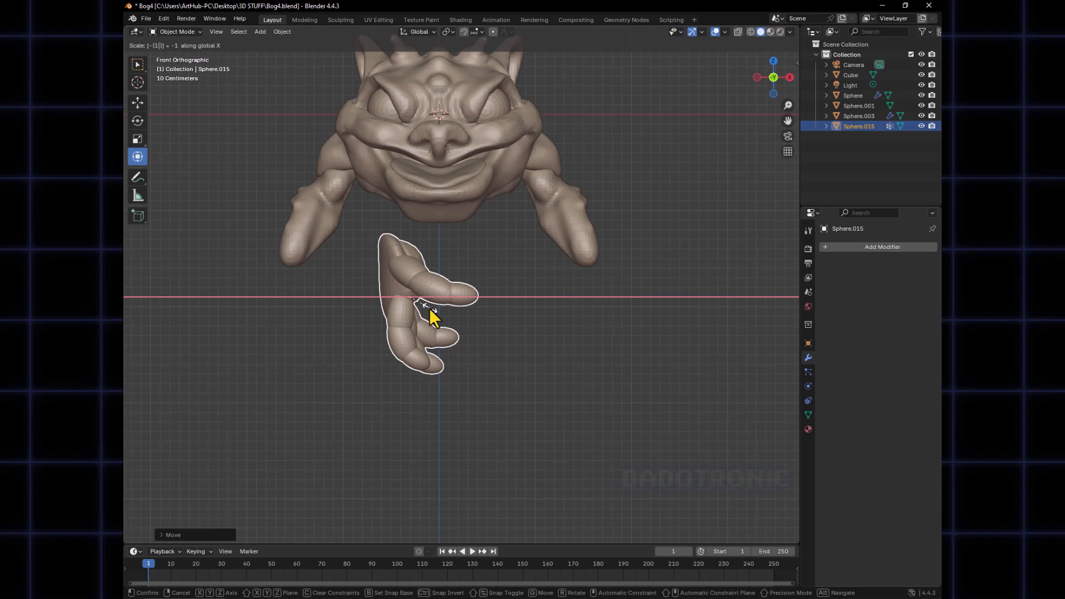
pyautogui.click(430, 308)
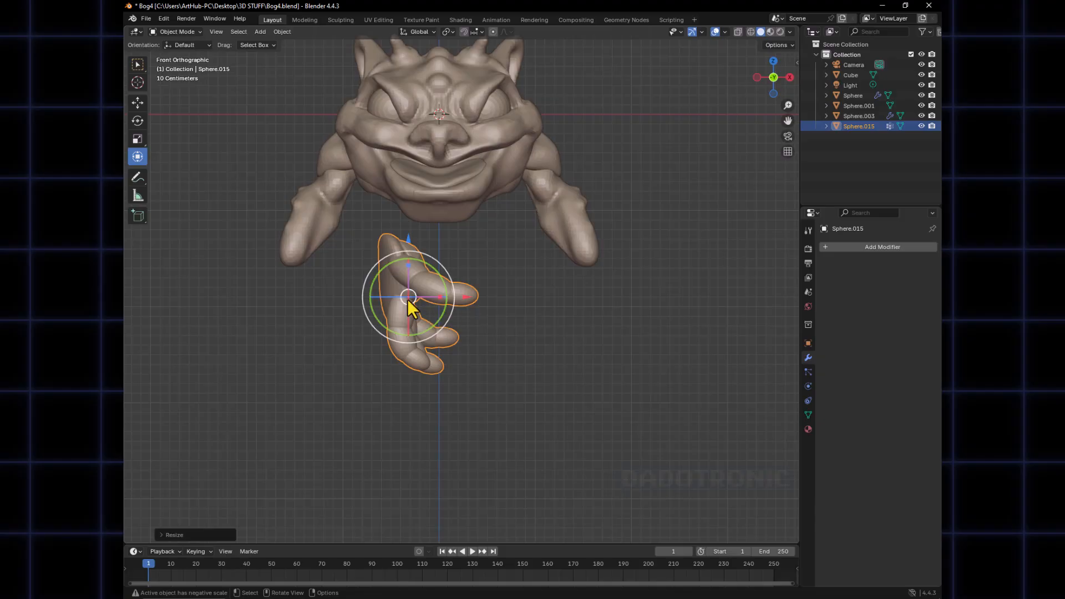
pyautogui.hotkey('ctrl', 'a')
pyautogui.click(408, 301)
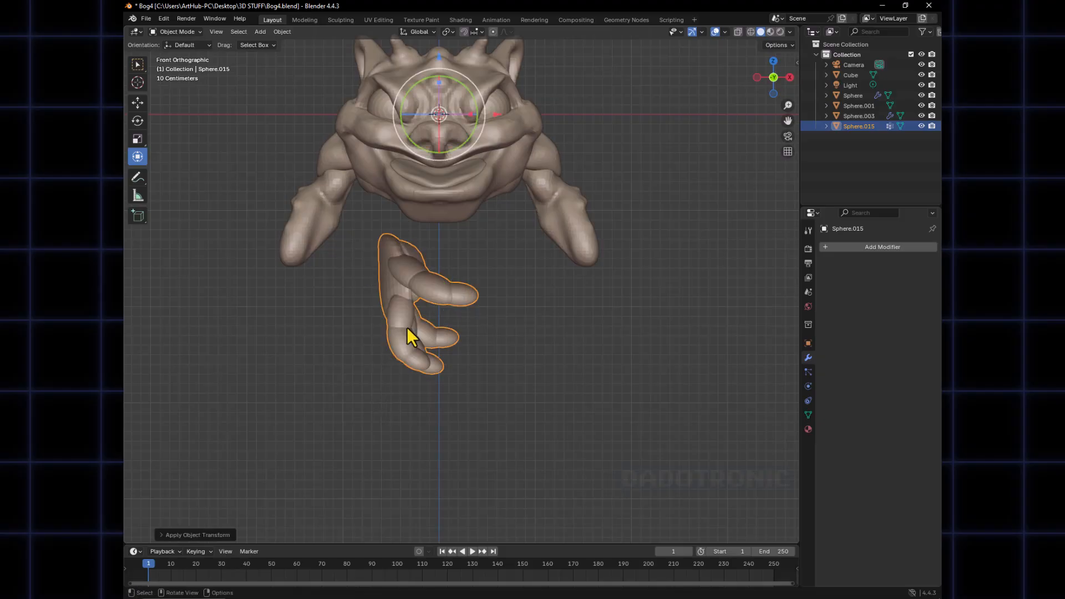
pyautogui.hotkey('ctrl', 'a')
pyautogui.click(416, 300)
# Move the mirrored hand to the forearm's end in the front view and align it in the left side view
pyautogui.press('g')
pyautogui.click(339, 319)
pyautogui.press('ctrl+KP_3')
pyautogui.press('g')
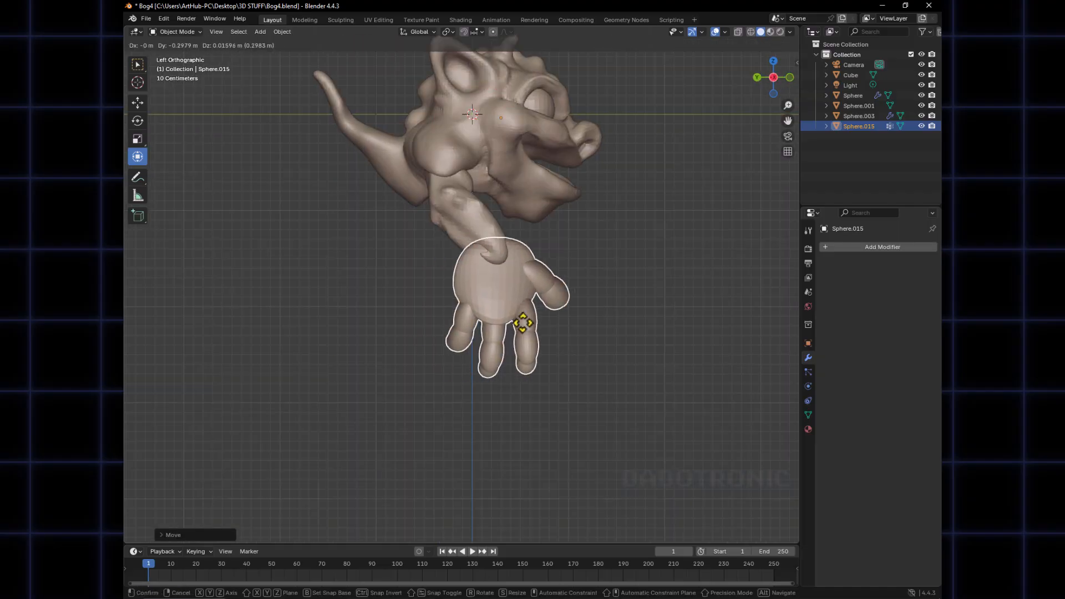
pyautogui.click(510, 311)
# Set the hand's origin to its center of mass, rotate it in the side view, and scale it down
pyautogui.press('F3')
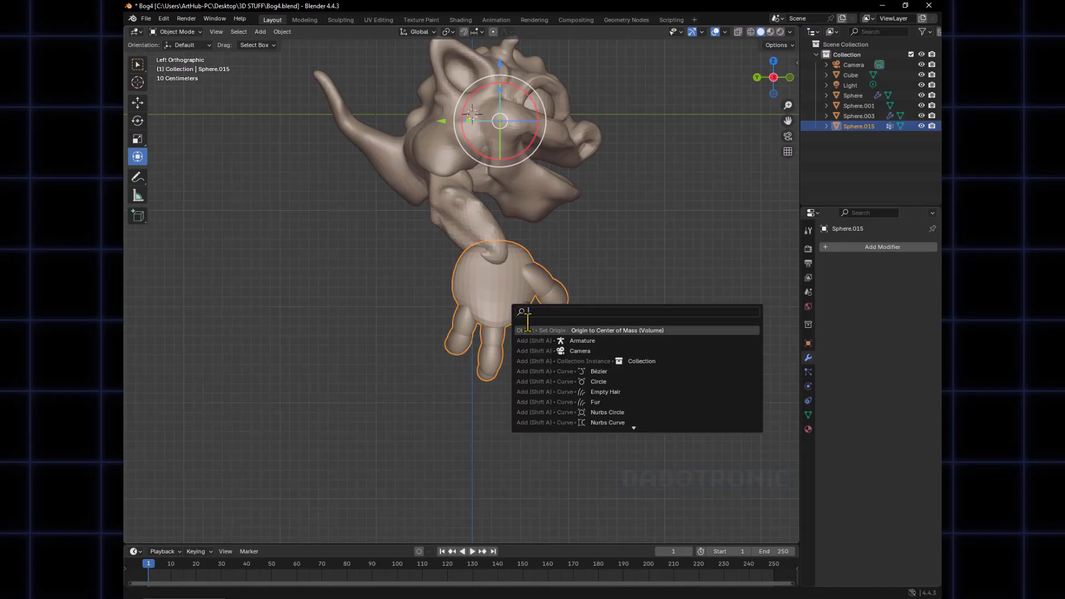
pyautogui.click(603, 330)
pyautogui.press('s')
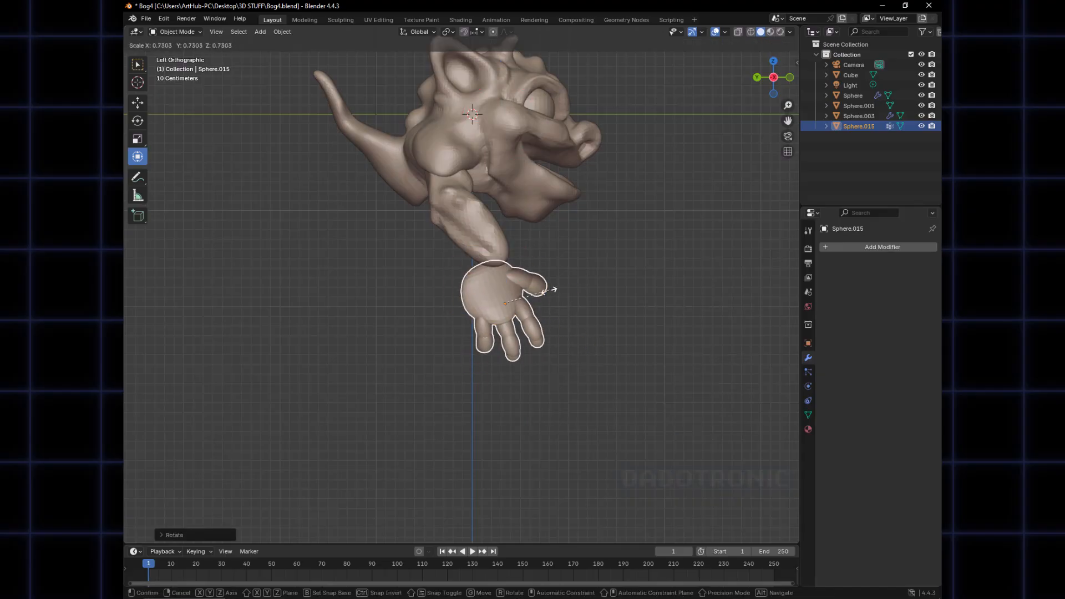
pyautogui.click(533, 297)
pyautogui.press('s')
pyautogui.click(546, 306)
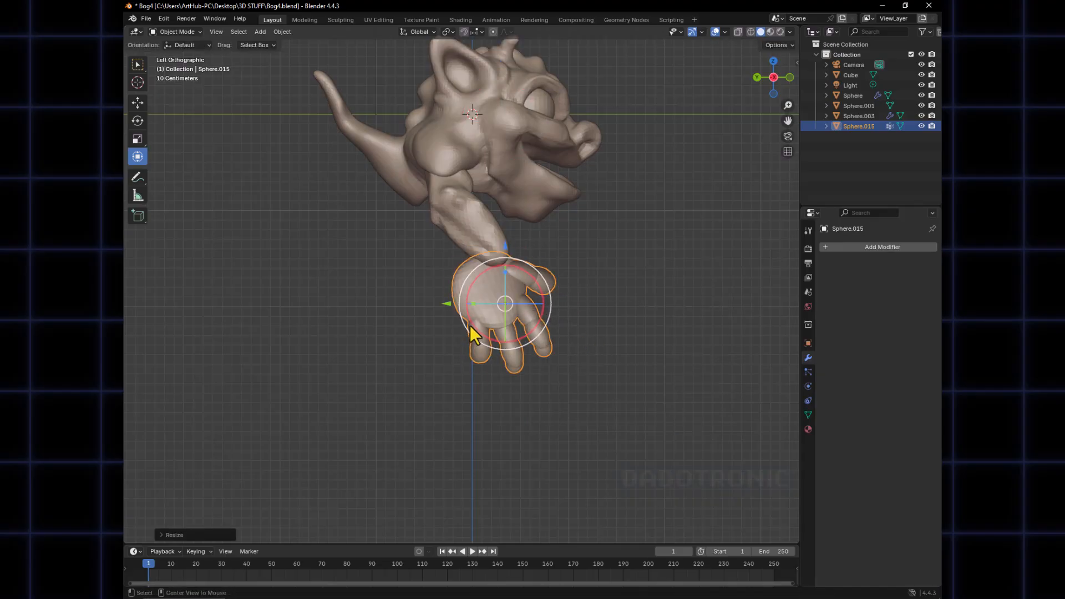
# Reposition the hand against the wrist from several angles and adjust its scale
pyautogui.moveTo(504, 317); pyautogui.dragTo(461, 314, button='middle')
pyautogui.press('g')
pyautogui.click(562, 290)
pyautogui.keyDown('alt'); pyautogui.moveTo(559, 294); pyautogui.dragTo(529, 313, button='middle'); pyautogui.keyUp('alt')
pyautogui.press('g')
pyautogui.click(463, 301)
pyautogui.press('s')
pyautogui.click(572, 303)
# Undo a trial enlargement of the hand and rescale it to suit the forearm
pyautogui.click(469, 312)
pyautogui.click(504, 319)
pyautogui.press('s')
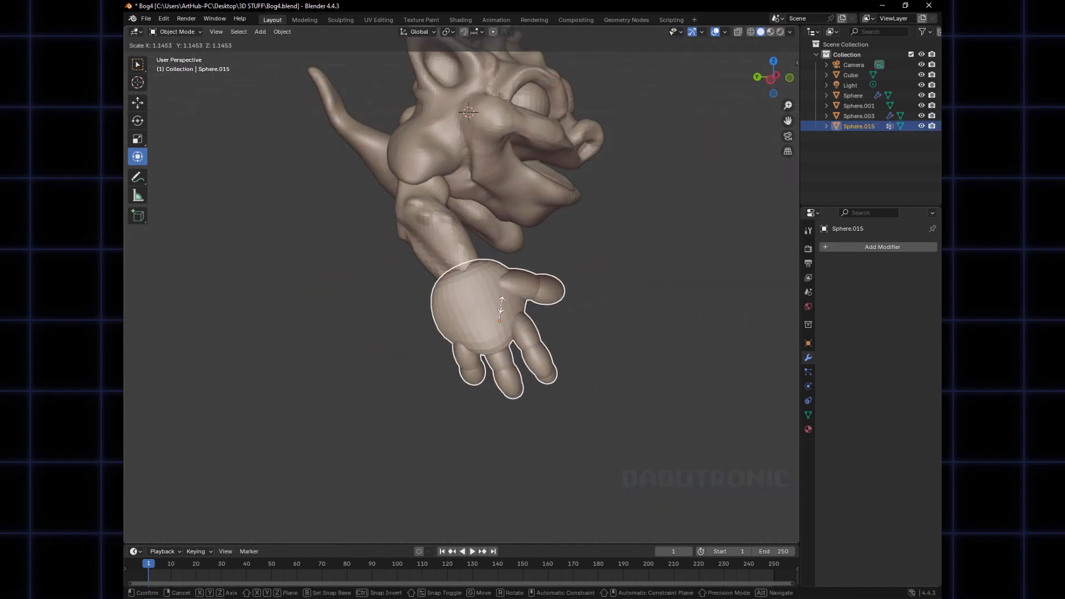
pyautogui.click(508, 312)
pyautogui.hotkey('ctrl', 'z')
pyautogui.press('s')
pyautogui.click(517, 344)
pyautogui.keyDown('alt'); pyautogui.moveTo(511, 341); pyautogui.dragTo(447, 329, button='middle'); pyautogui.keyUp('alt')
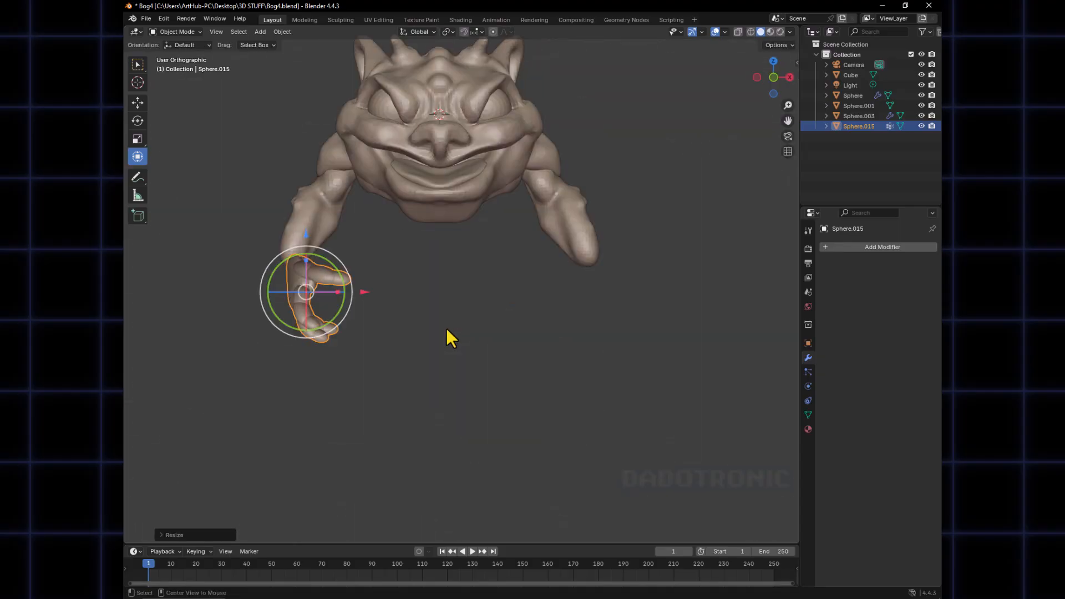
# Nudge the hand into place at the wrist in the front and side views, and save the file
pyautogui.press('g')
pyautogui.rightClick(499, 308)
pyautogui.keyDown('alt'); pyautogui.moveTo(498, 308); pyautogui.dragTo(596, 305, button='middle'); pyautogui.keyUp('alt')
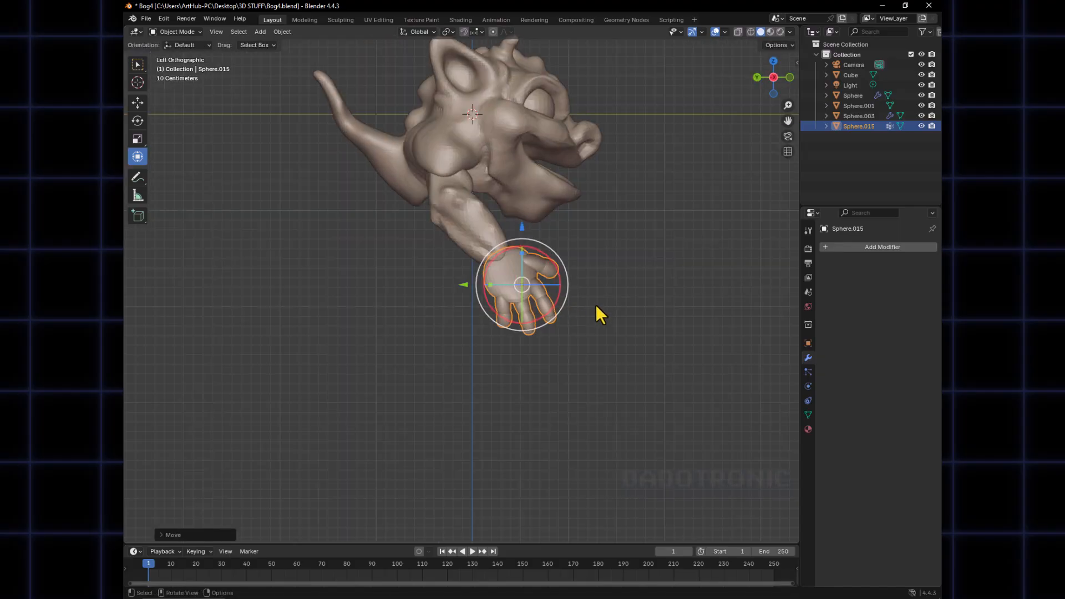
pyautogui.click(596, 296)
pyautogui.click(524, 287)
pyautogui.click(524, 286)
pyautogui.moveTo(518, 295); pyautogui.dragTo(506, 397, button='middle')
pyautogui.hotkey('ctrl', 's')
pyautogui.click(476, 343)
pyautogui.click(406, 291)
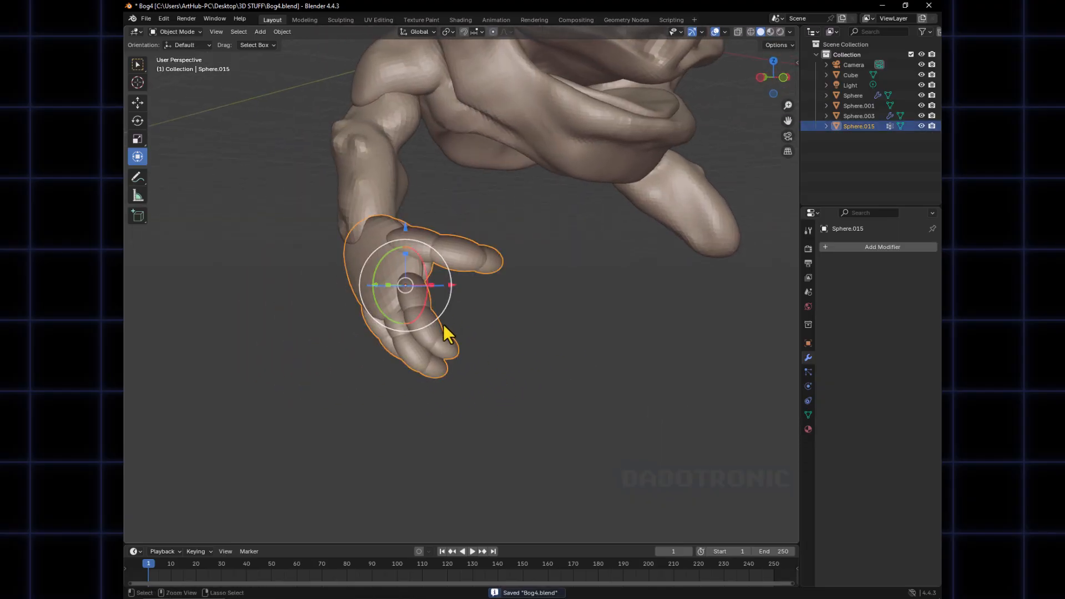
# Try a voxel remesh of the hand in Sculpt Mode at about 0.05 m voxel size, and undo it
pyautogui.hotkey('ctrl', 'Tab')
pyautogui.click(445, 404)
pyautogui.press('r')
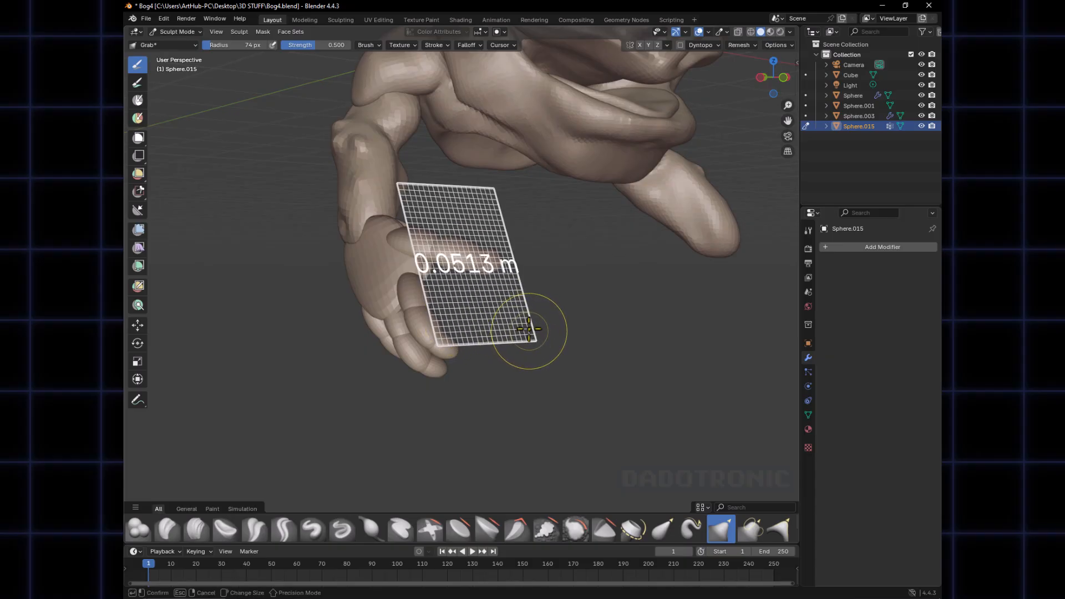
pyautogui.click(529, 328)
pyautogui.moveTo(524, 332)
pyautogui.mouseDown(button='middle')
pyautogui.moveTo(572, 321)
pyautogui.moveTo(538, 320)
pyautogui.moveTo(602, 268)
pyautogui.moveTo(526, 335)
pyautogui.mouseUp(button='middle')
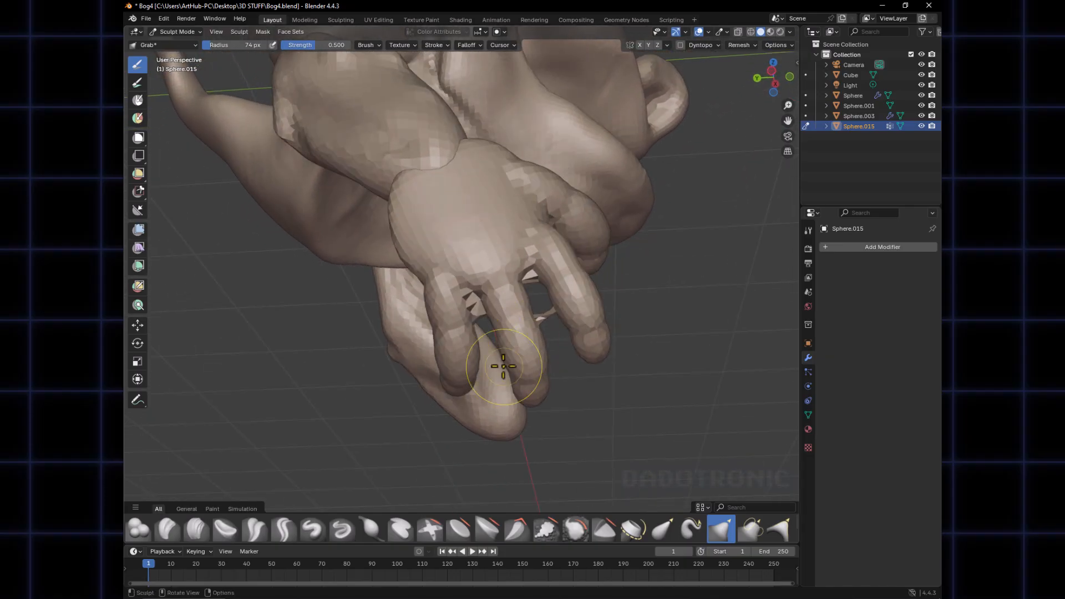
pyautogui.hotkey('ctrl', 'z')
# Select only the outermost finger's linked mesh in Edit Mode, and return to Object Mode
pyautogui.hotkey('ctrl', 'Tab')
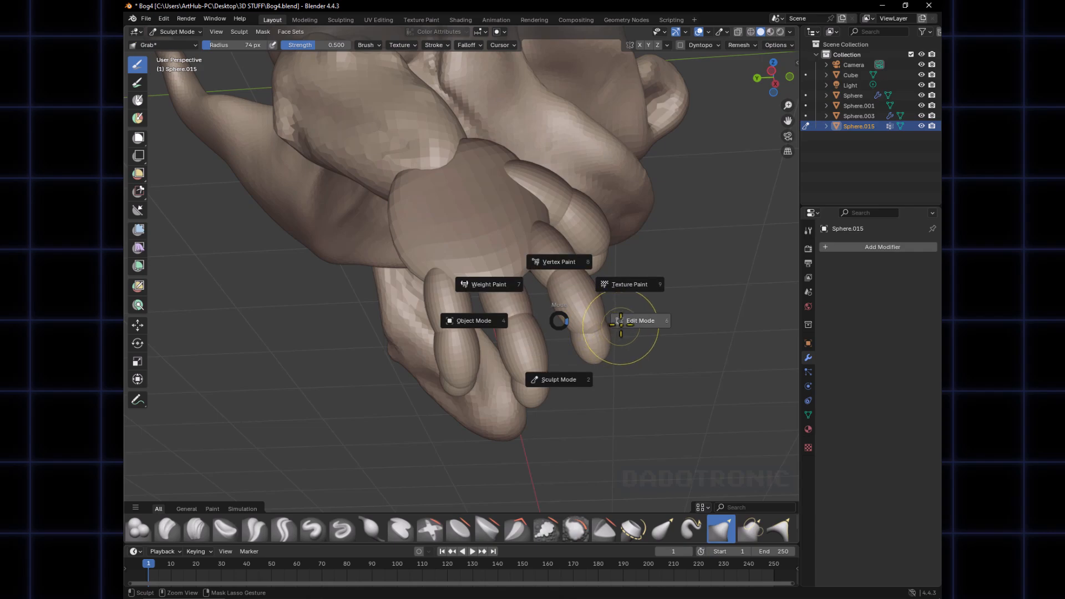
pyautogui.click(618, 325)
pyautogui.moveTo(618, 325); pyautogui.dragTo(476, 329, button='middle')
pyautogui.hotkey('alt', 'a')
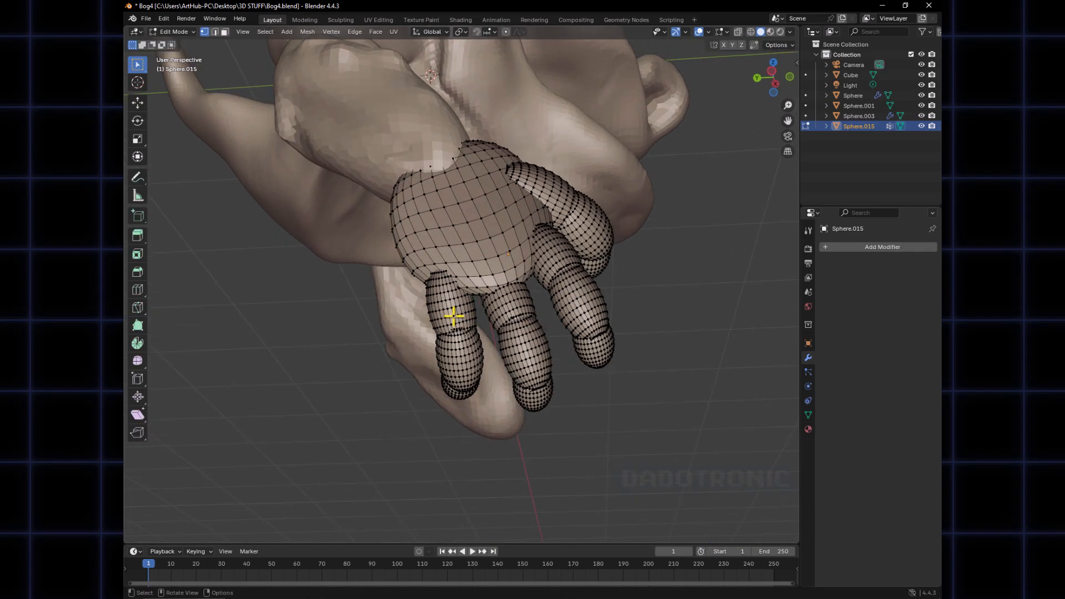
pyautogui.press('l')
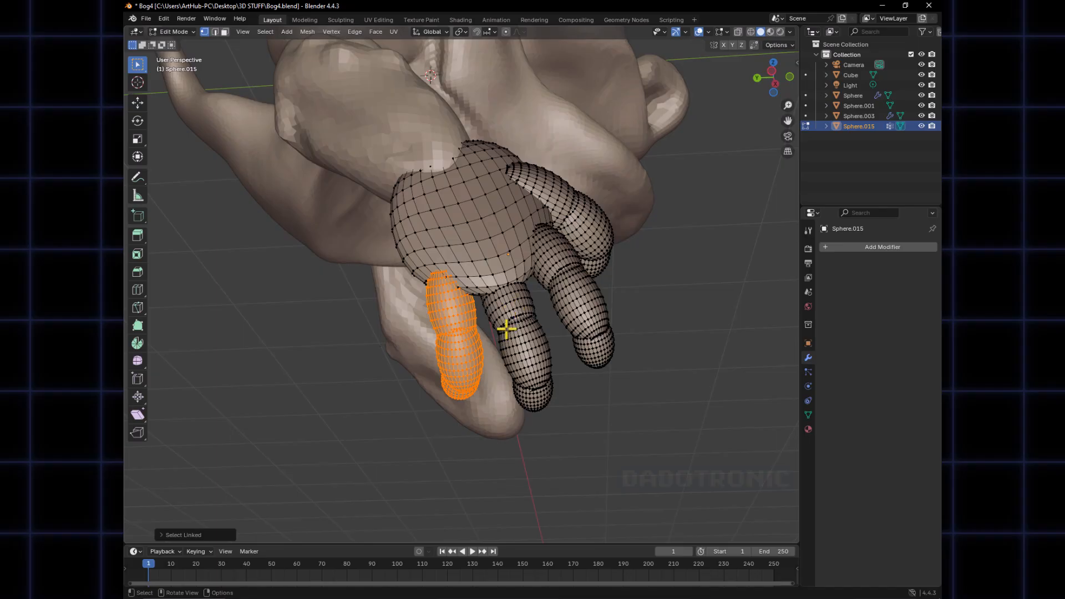
pyautogui.hotkey('ctrl', 'Tab')
pyautogui.click(381, 319)
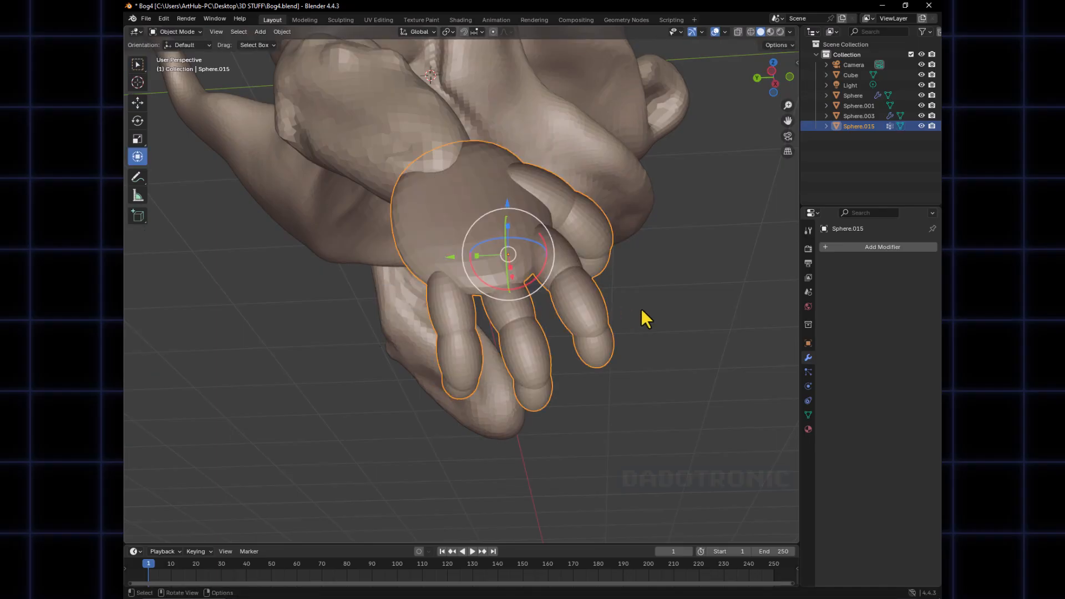
# Reopen the hand in Edit Mode and clear the finger selection
pyautogui.click(641, 310)
pyautogui.click(581, 318)
pyautogui.moveTo(580, 318)
pyautogui.mouseDown(button='middle')
pyautogui.moveTo(523, 331)
pyautogui.moveTo(577, 330)
pyautogui.mouseUp(button='middle')
pyautogui.keyDown('shift'); pyautogui.moveTo(528, 329); pyautogui.dragTo(494, 363, button='middle'); pyautogui.keyUp('shift')
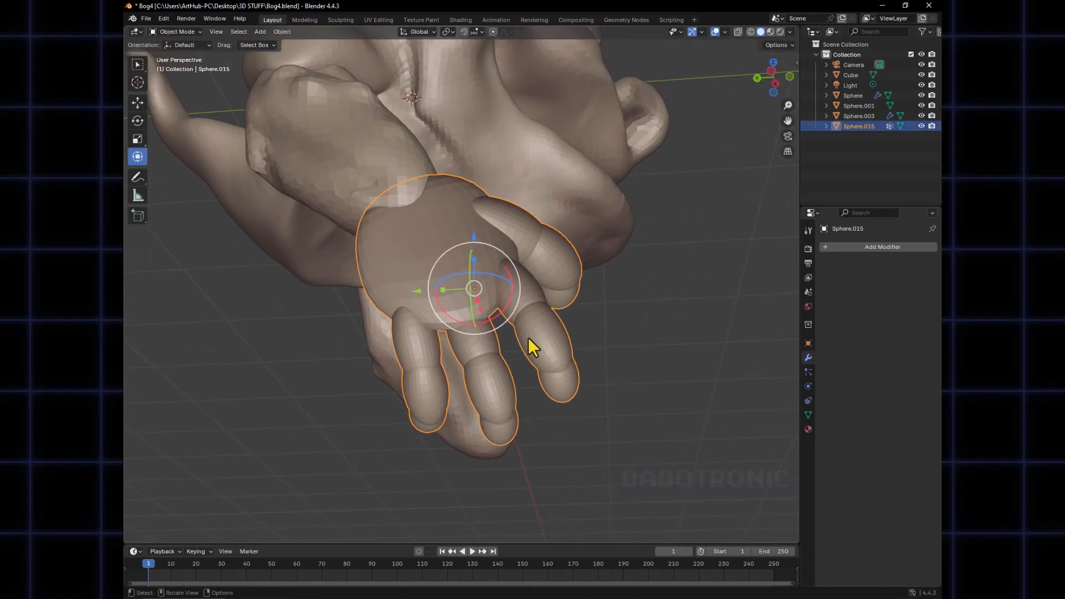
pyautogui.hotkey('ctrl', 'Tab')
pyautogui.click(623, 287)
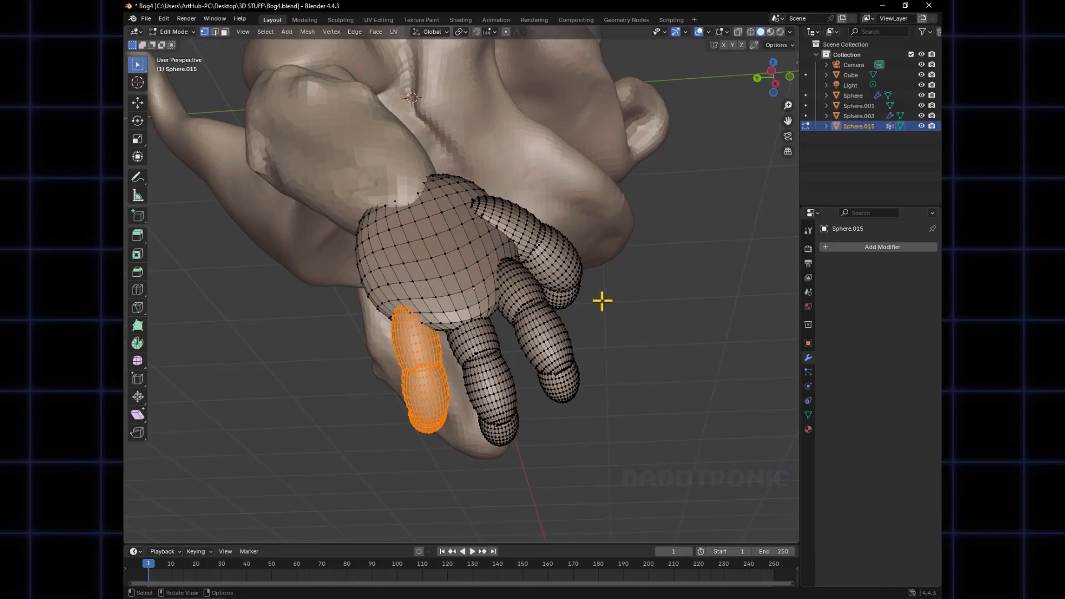
pyautogui.click(465, 350)
pyautogui.moveTo(507, 361)
pyautogui.keyDown('ctrl'); pyautogui.mouseDown(button='middle')
pyautogui.moveTo(523, 366)
pyautogui.moveTo(524, 351)
pyautogui.moveTo(495, 358)
pyautogui.mouseUp(button='middle'); pyautogui.keyUp('ctrl')
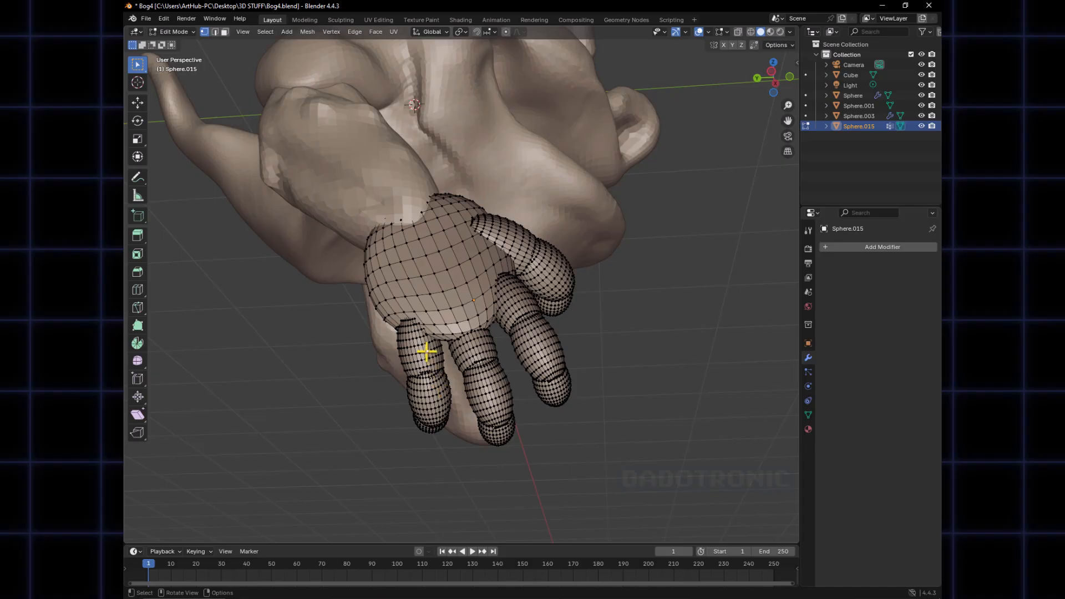
pyautogui.keyDown('ctrl'); pyautogui.moveTo(423, 352); pyautogui.dragTo(424, 326, button='middle'); pyautogui.keyUp('ctrl')
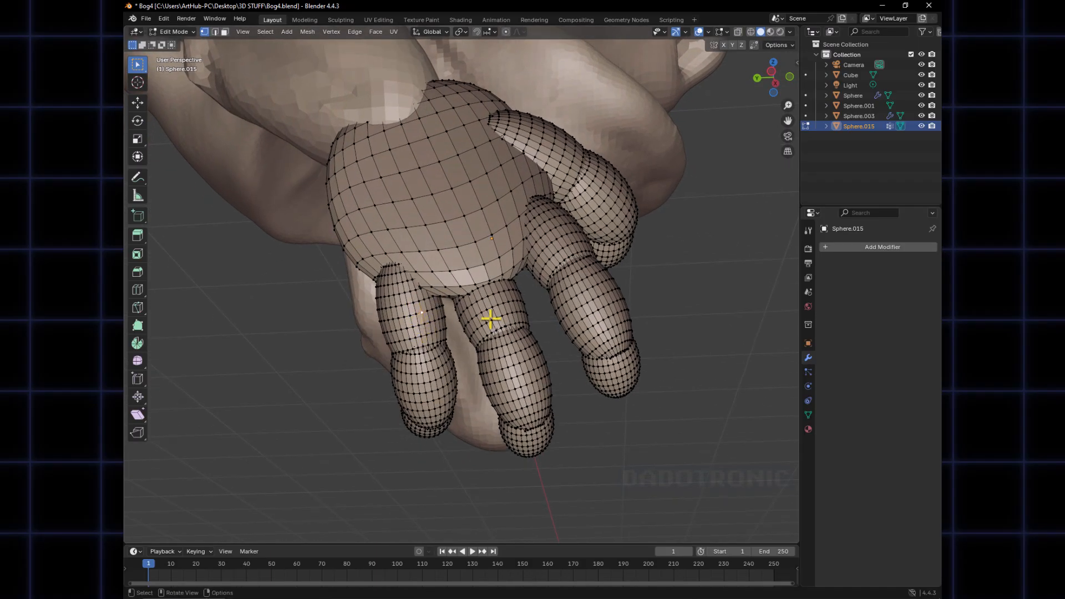
# Select the linked segments of the outermost finger, rotate and reposition them against the palm, and clear the selection
pyautogui.moveTo(431, 333)
pyautogui.mouseDown(button='middle')
pyautogui.moveTo(447, 335)
pyautogui.moveTo(440, 318)
pyautogui.moveTo(458, 322)
pyautogui.moveTo(418, 374)
pyautogui.moveTo(467, 337)
pyautogui.moveTo(439, 356)
pyautogui.moveTo(450, 332)
pyautogui.mouseUp(button='middle')
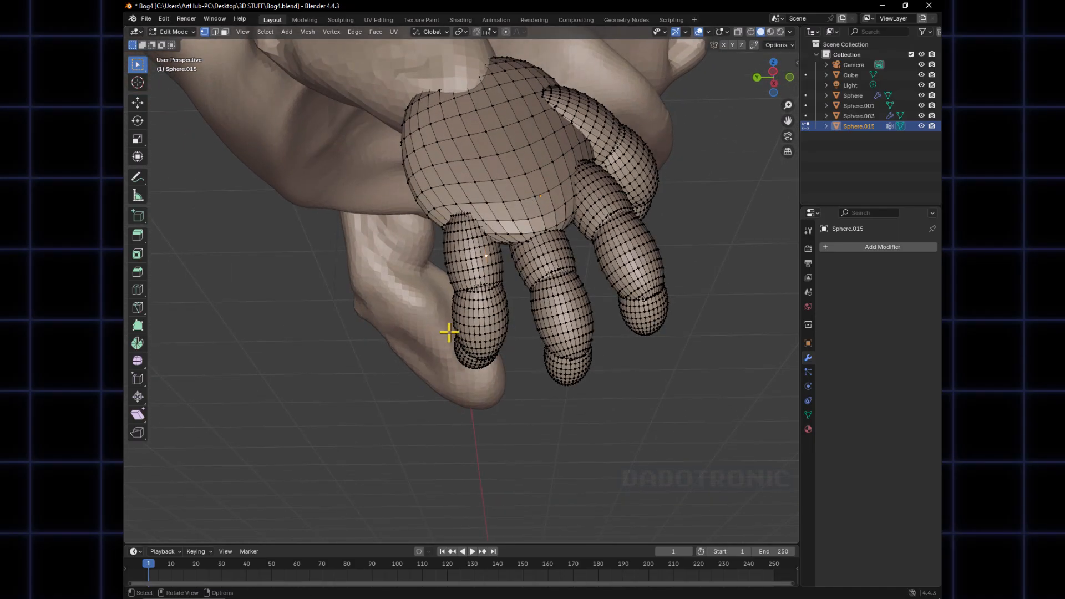
pyautogui.moveTo(474, 255); pyautogui.dragTo(441, 260, button='middle')
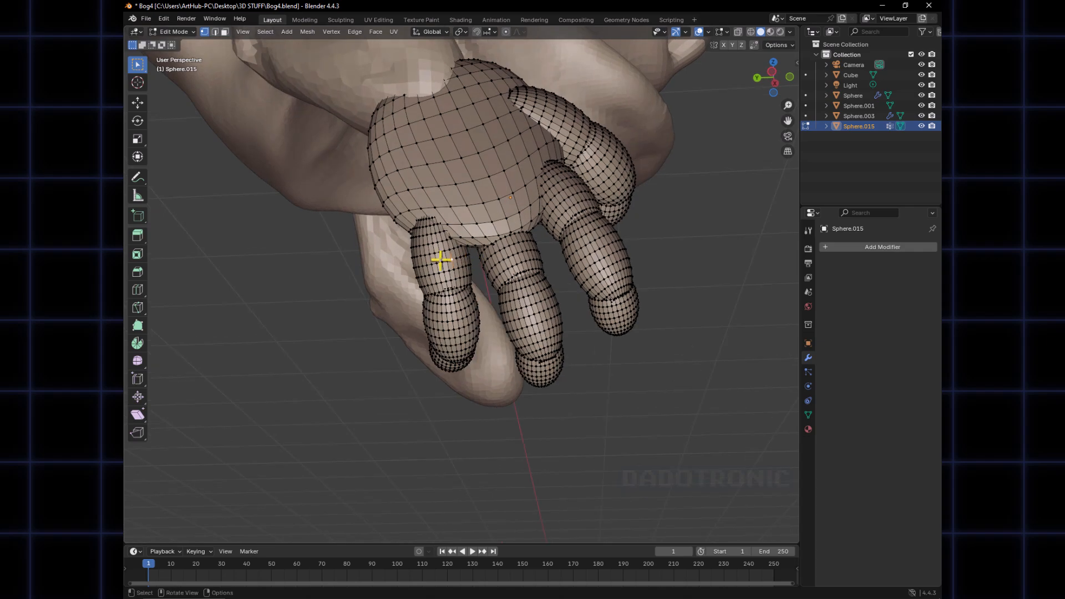
pyautogui.press('l')
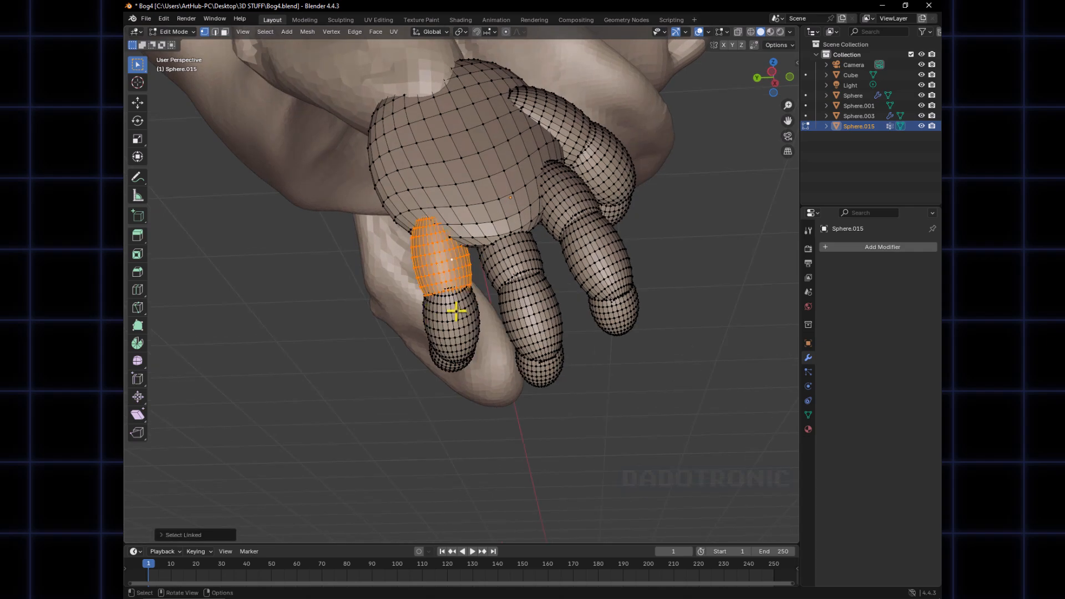
pyautogui.moveTo(456, 312); pyautogui.dragTo(460, 301, button='middle')
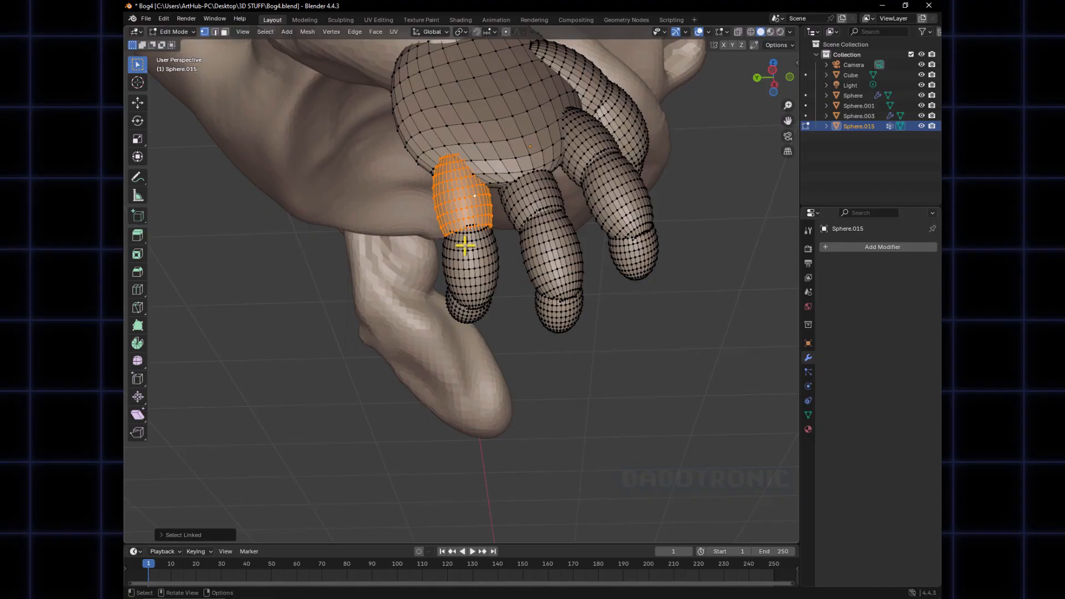
pyautogui.press('l')
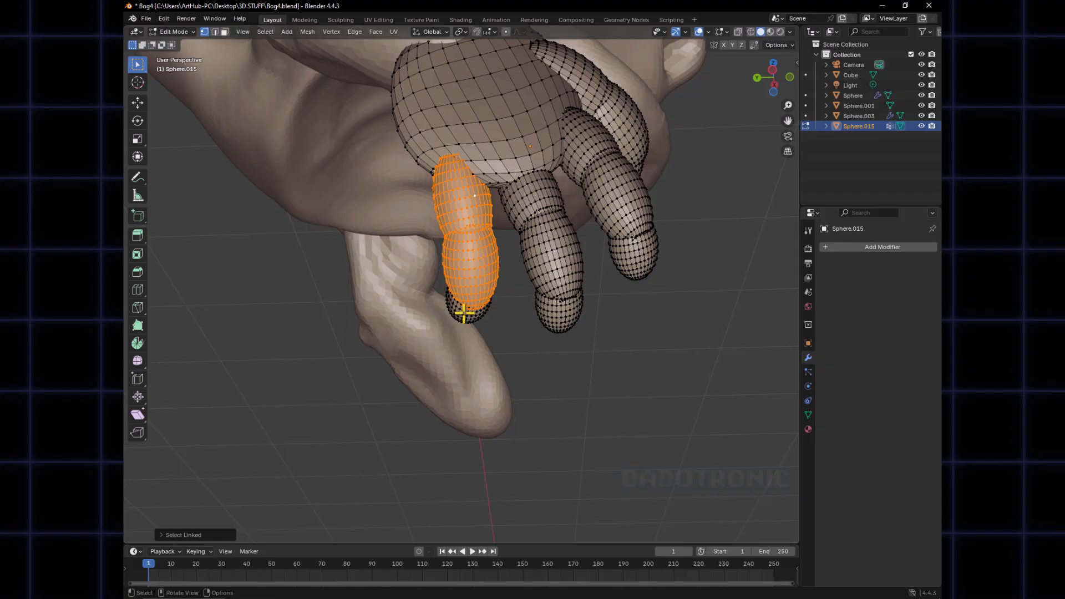
pyautogui.moveTo(473, 305); pyautogui.dragTo(460, 249, button='middle')
pyautogui.press('r')
pyautogui.click(489, 287)
pyautogui.press('g')
pyautogui.click(454, 288)
pyautogui.moveTo(454, 356); pyautogui.dragTo(430, 293, button='middle')
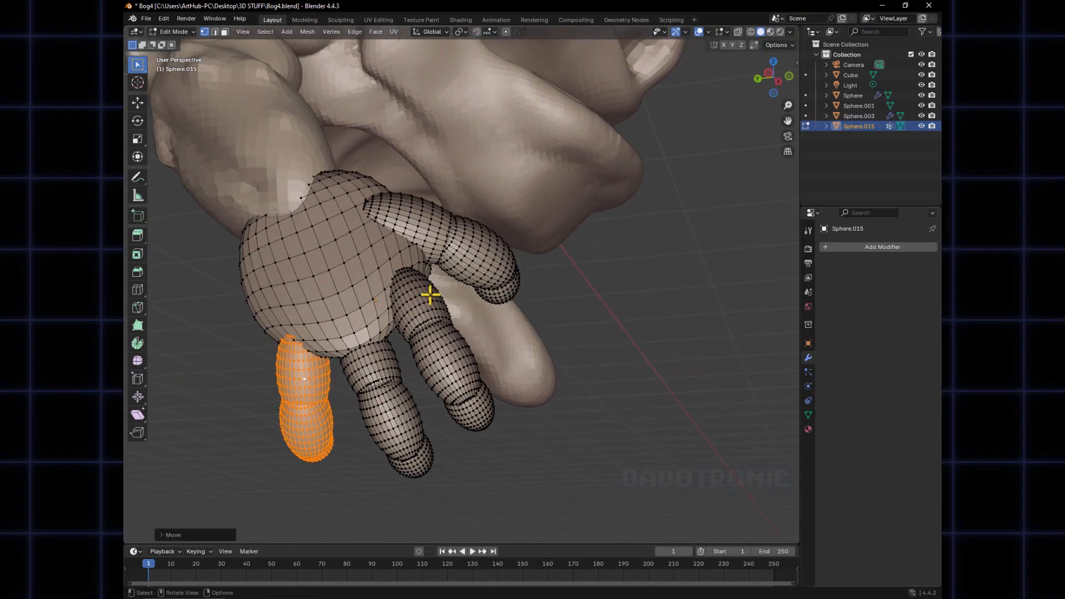
pyautogui.press('a')
pyautogui.click(564, 302)
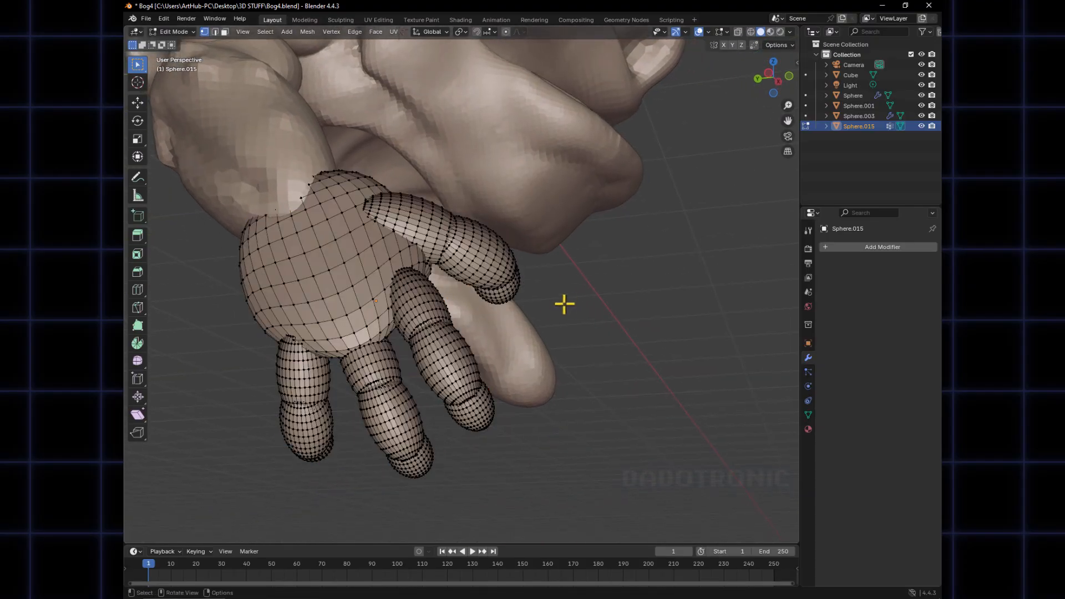
# Select the three linked segments of the index finger beside the thumb, rotate them outward and move them against the palm
pyautogui.press('a')
pyautogui.click(561, 302)
pyautogui.press('a')
pyautogui.click(545, 304)
pyautogui.moveTo(544, 304); pyautogui.dragTo(475, 304, button='middle')
pyautogui.press('l')
pyautogui.press('l')
pyautogui.press('l')
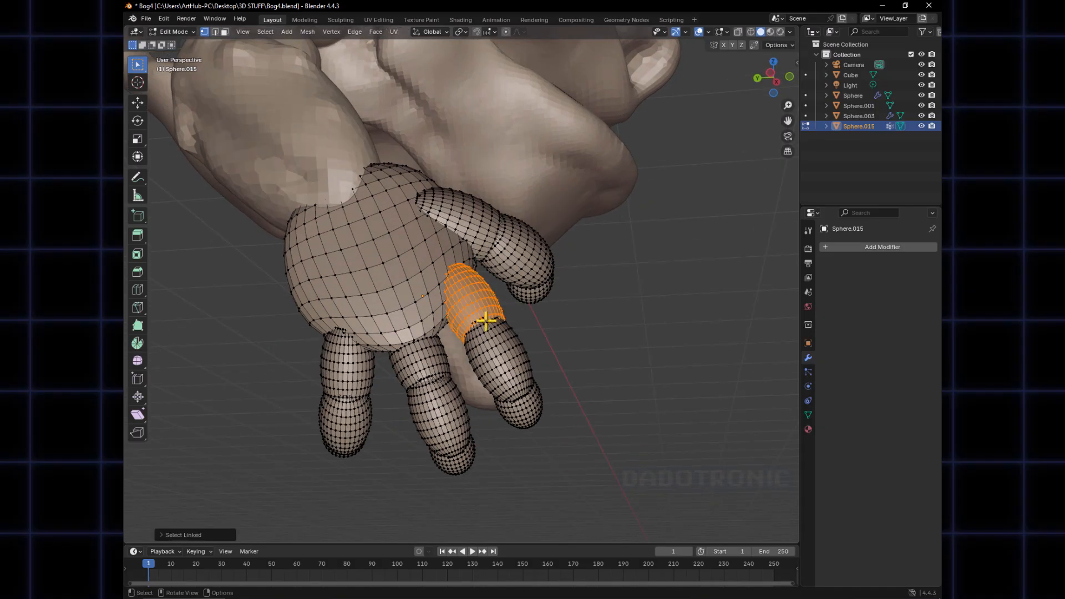
pyautogui.click(534, 337)
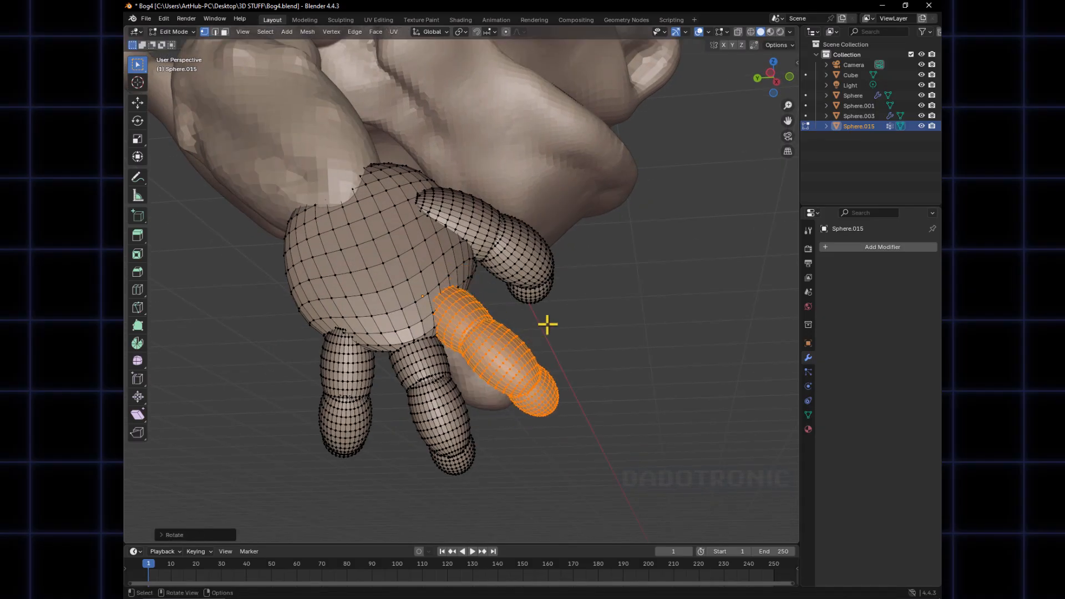
pyautogui.press('g')
pyautogui.click(565, 305)
pyautogui.moveTo(526, 332); pyautogui.dragTo(481, 313, button='middle')
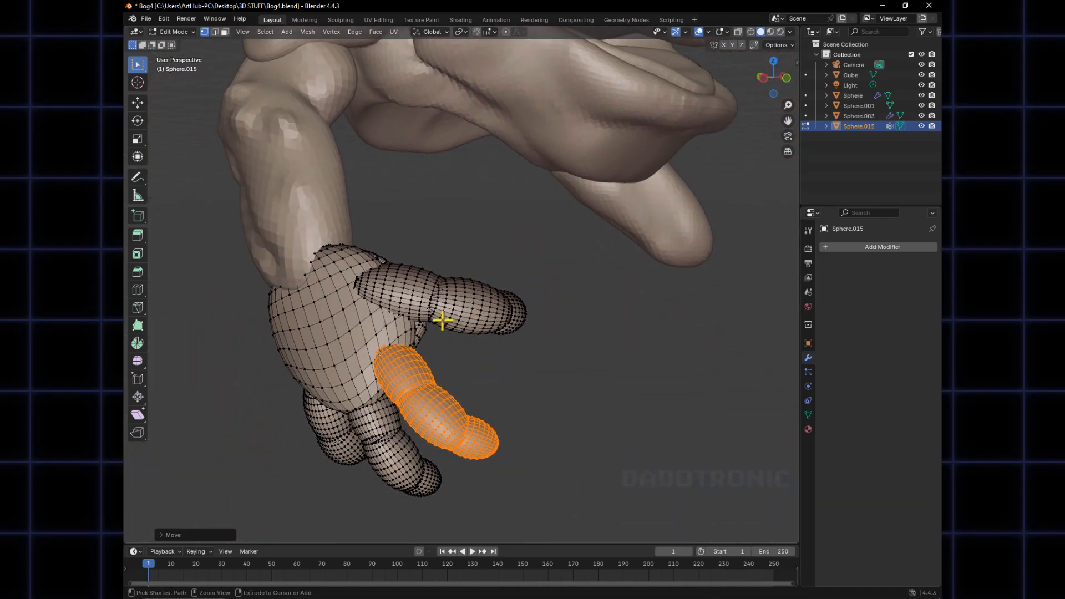
# Switch the hand from Edit Mode to Sculpt Mode and apply a voxel remesh to its mesh
pyautogui.hotkey('ctrl', 'Tab')
pyautogui.click(340, 314)
pyautogui.hotkey('ctrl', 'Tab')
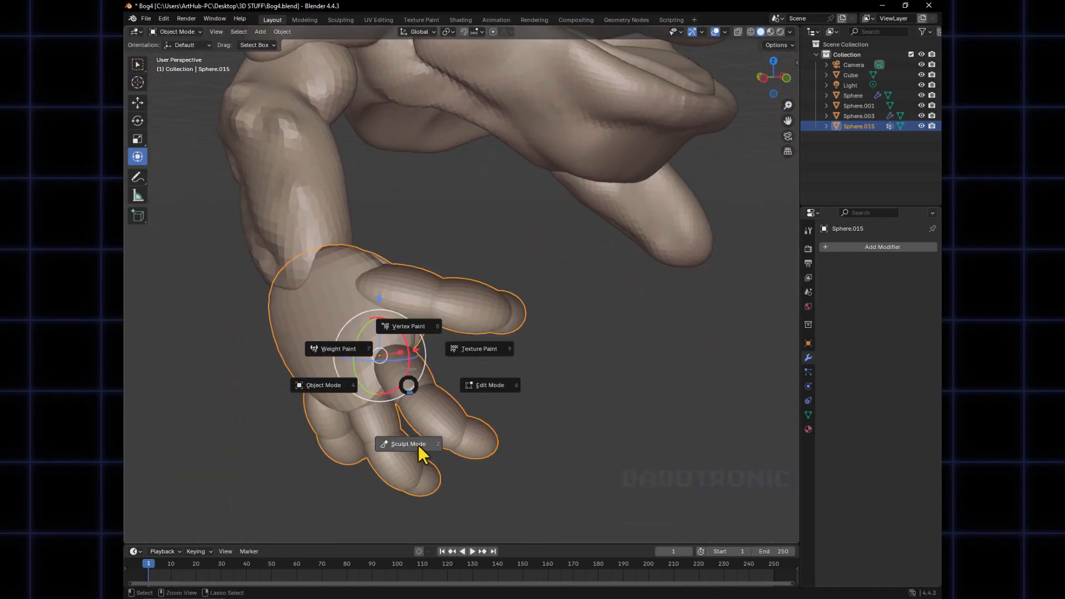
pyautogui.click(418, 444)
pyautogui.moveTo(440, 357)
pyautogui.mouseDown(button='middle')
pyautogui.moveTo(521, 349)
pyautogui.moveTo(507, 351)
pyautogui.moveTo(527, 233)
pyautogui.moveTo(477, 237)
pyautogui.moveTo(581, 223)
pyautogui.moveTo(566, 322)
pyautogui.moveTo(669, 343)
pyautogui.moveTo(456, 357)
pyautogui.moveTo(442, 326)
pyautogui.moveTo(508, 304)
pyautogui.moveTo(430, 290)
pyautogui.moveTo(431, 312)
pyautogui.mouseUp(button='middle')
pyautogui.press('f')
pyautogui.click(449, 370)
pyautogui.hotkey('ctrl', 'r')
# Select the hand and the arm in Object Mode and join them into one object
pyautogui.press('Tab')
pyautogui.moveTo(521, 359)
pyautogui.mouseDown(button='middle')
pyautogui.moveTo(455, 340)
pyautogui.moveTo(411, 367)
pyautogui.moveTo(483, 373)
pyautogui.moveTo(504, 390)
pyautogui.moveTo(492, 365)
pyautogui.moveTo(503, 398)
pyautogui.moveTo(494, 407)
pyautogui.moveTo(509, 340)
pyautogui.moveTo(471, 369)
pyautogui.moveTo(425, 342)
pyautogui.moveTo(453, 345)
pyautogui.mouseUp(button='middle')
pyautogui.press('Tab')
pyautogui.click(446, 343)
pyautogui.keyDown('shift'); pyautogui.click(474, 365); pyautogui.keyUp('shift')
pyautogui.hotkey('ctrl', 'j')
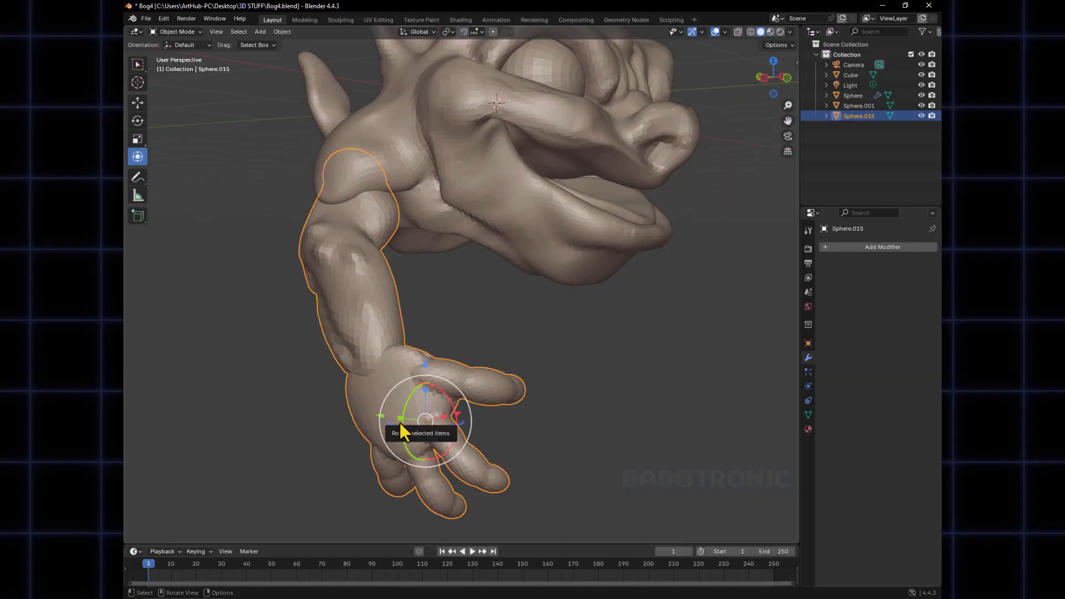
# In Sculpt Mode, set the joined arm's voxel size to about 0.0393 m and remesh it into one surface
pyautogui.hotkey('ctrl', 'Tab')
pyautogui.click(404, 397)
pyautogui.press('r')
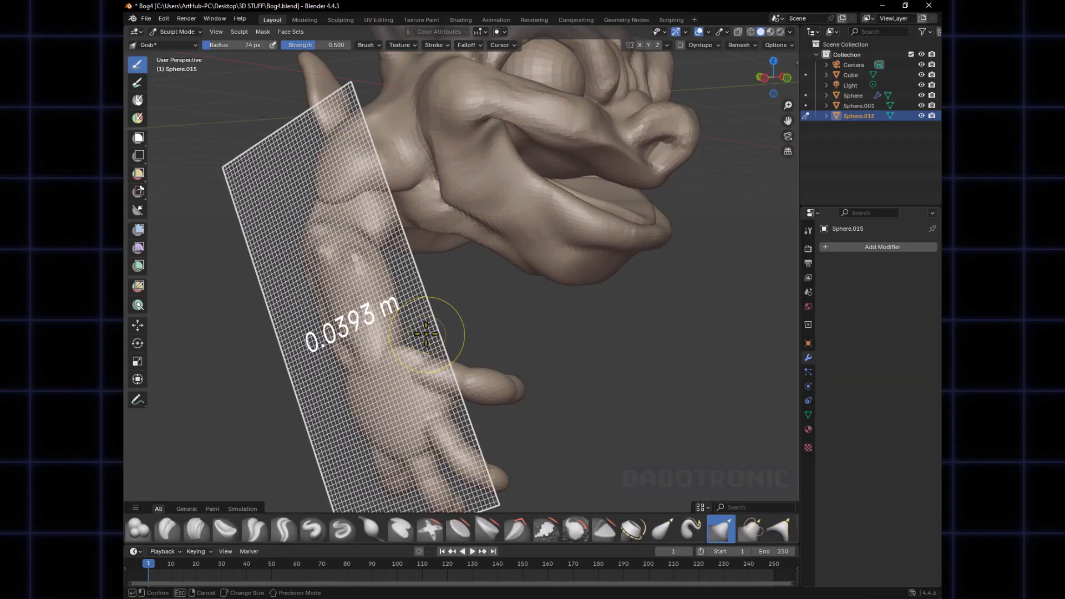
pyautogui.click(424, 335)
pyautogui.hotkey('ctrl', 'r')
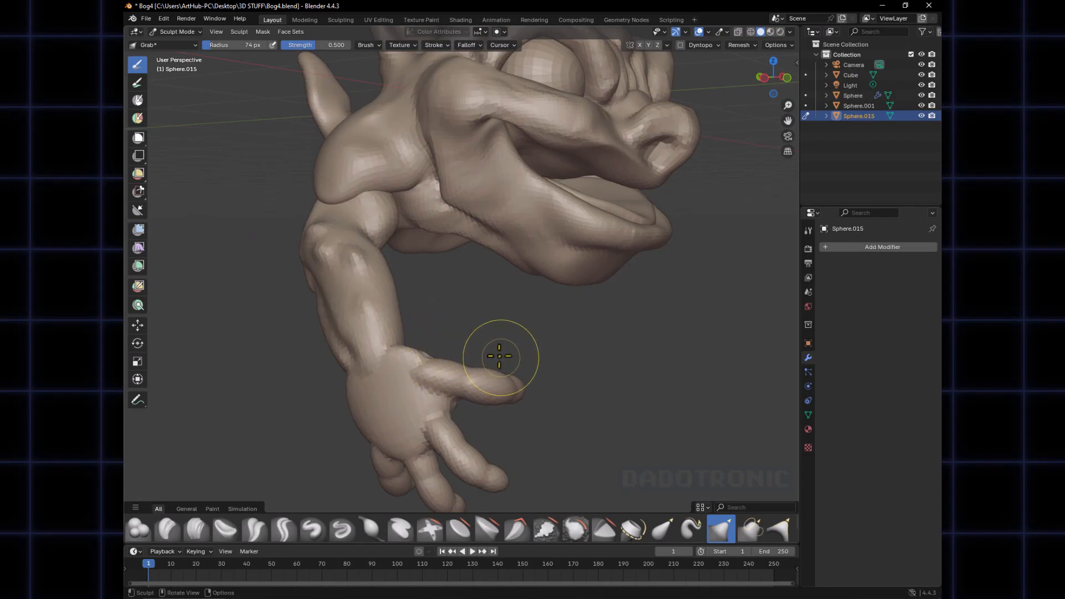
# Adjust the wrist area with the Grab brush and set the brush radius to 43 px
pyautogui.moveTo(499, 356); pyautogui.dragTo(442, 358, button='middle')
pyautogui.moveTo(437, 344); pyautogui.dragTo(430, 359)
pyautogui.press('f')
pyautogui.click(428, 360)
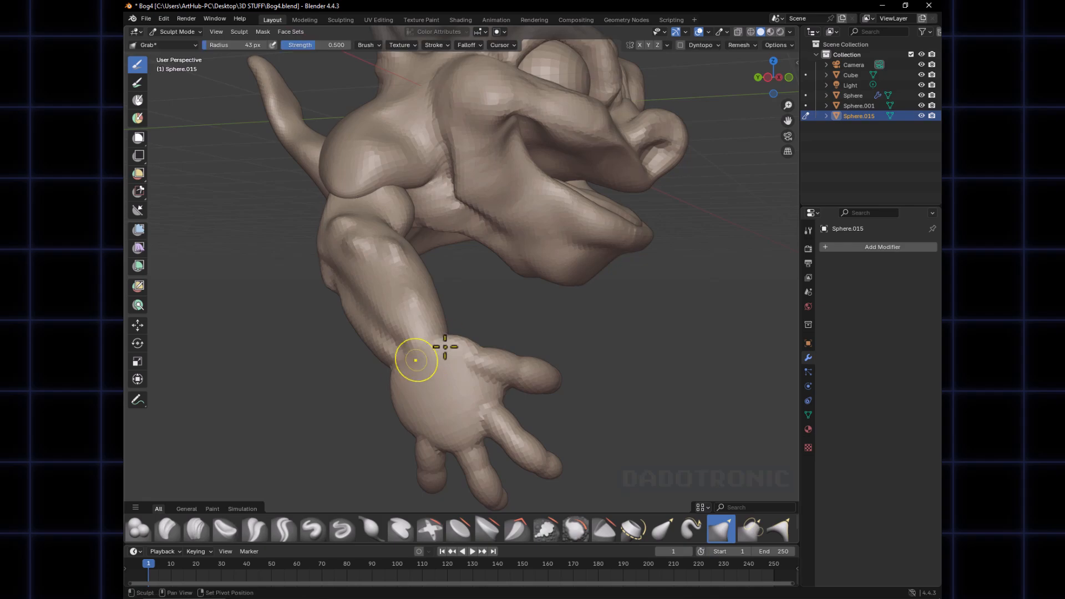
pyautogui.moveTo(445, 349); pyautogui.dragTo(383, 351, button='middle')
pyautogui.moveTo(302, 320)
pyautogui.mouseDown(button='middle')
pyautogui.moveTo(334, 311)
pyautogui.moveTo(388, 353)
pyautogui.moveTo(393, 298)
pyautogui.mouseUp(button='middle')
# Return to Object Mode and add a Mirror modifier to the arm on the X axis, using Cube as the mirror object
pyautogui.hotkey('ctrl', 'Tab')
pyautogui.click(307, 304)
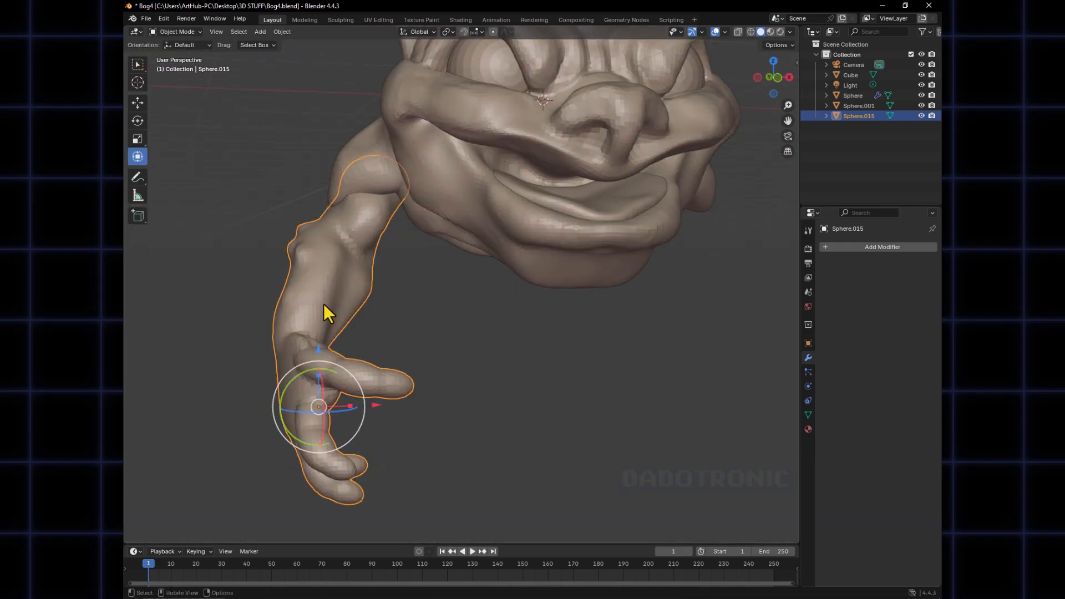
pyautogui.click(870, 248)
pyautogui.write('mir')
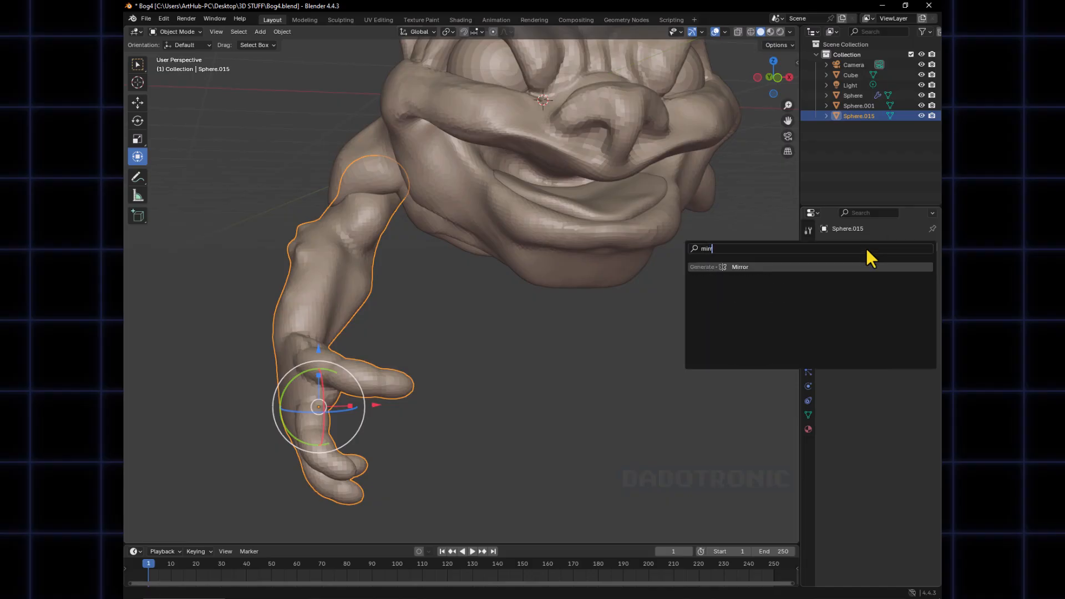
pyautogui.press('Return')
pyautogui.click(569, 252)
pyautogui.scroll(-3, 563, 321)
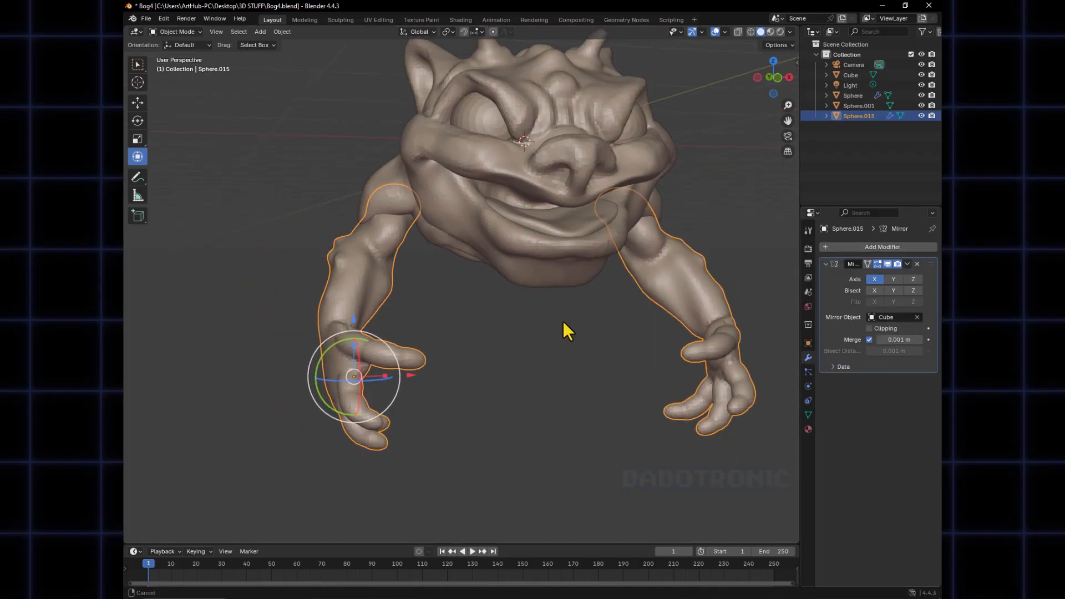
pyautogui.click(524, 348)
pyautogui.moveTo(524, 349); pyautogui.dragTo(605, 340, button='middle')
pyautogui.keyDown('shift'); pyautogui.moveTo(606, 340); pyautogui.dragTo(581, 378, button='middle'); pyautogui.keyUp('shift')
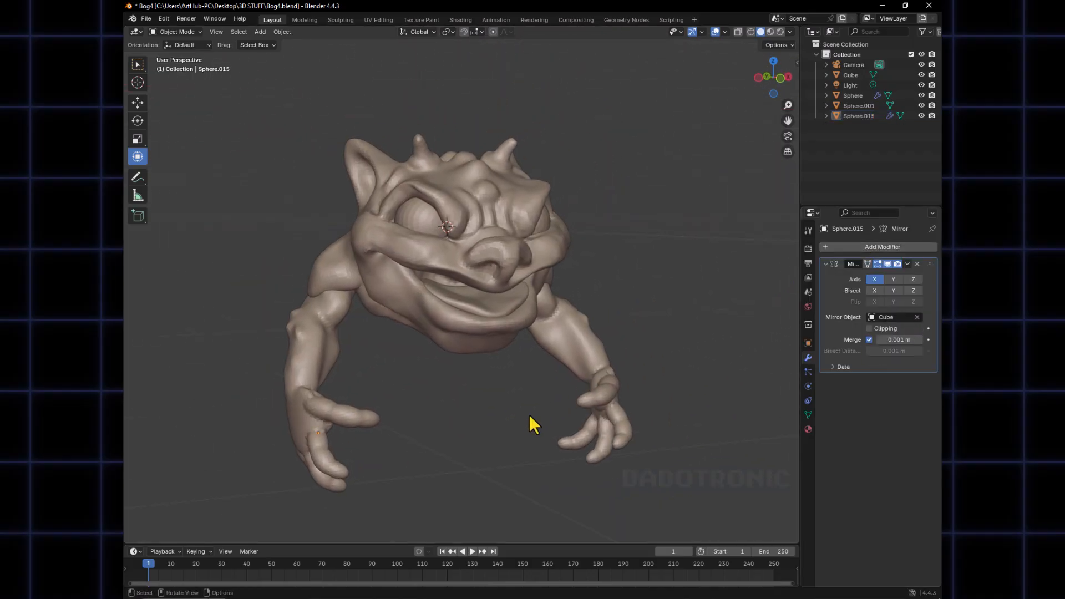
pyautogui.moveTo(661, 384); pyautogui.dragTo(671, 404, button='middle')
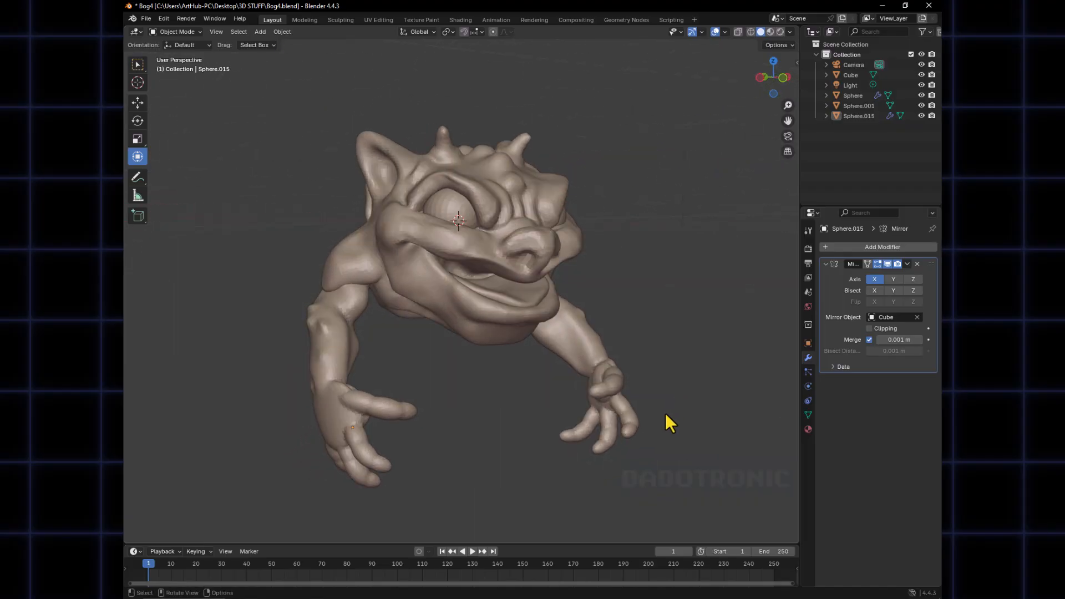
pyautogui.moveTo(633, 367); pyautogui.dragTo(548, 430, button='middle')
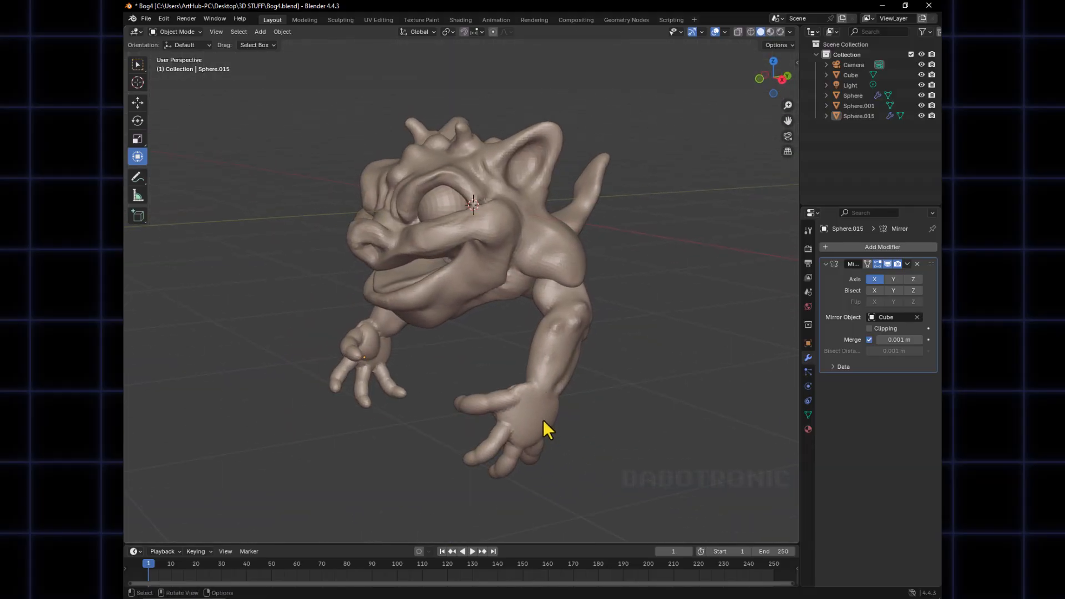